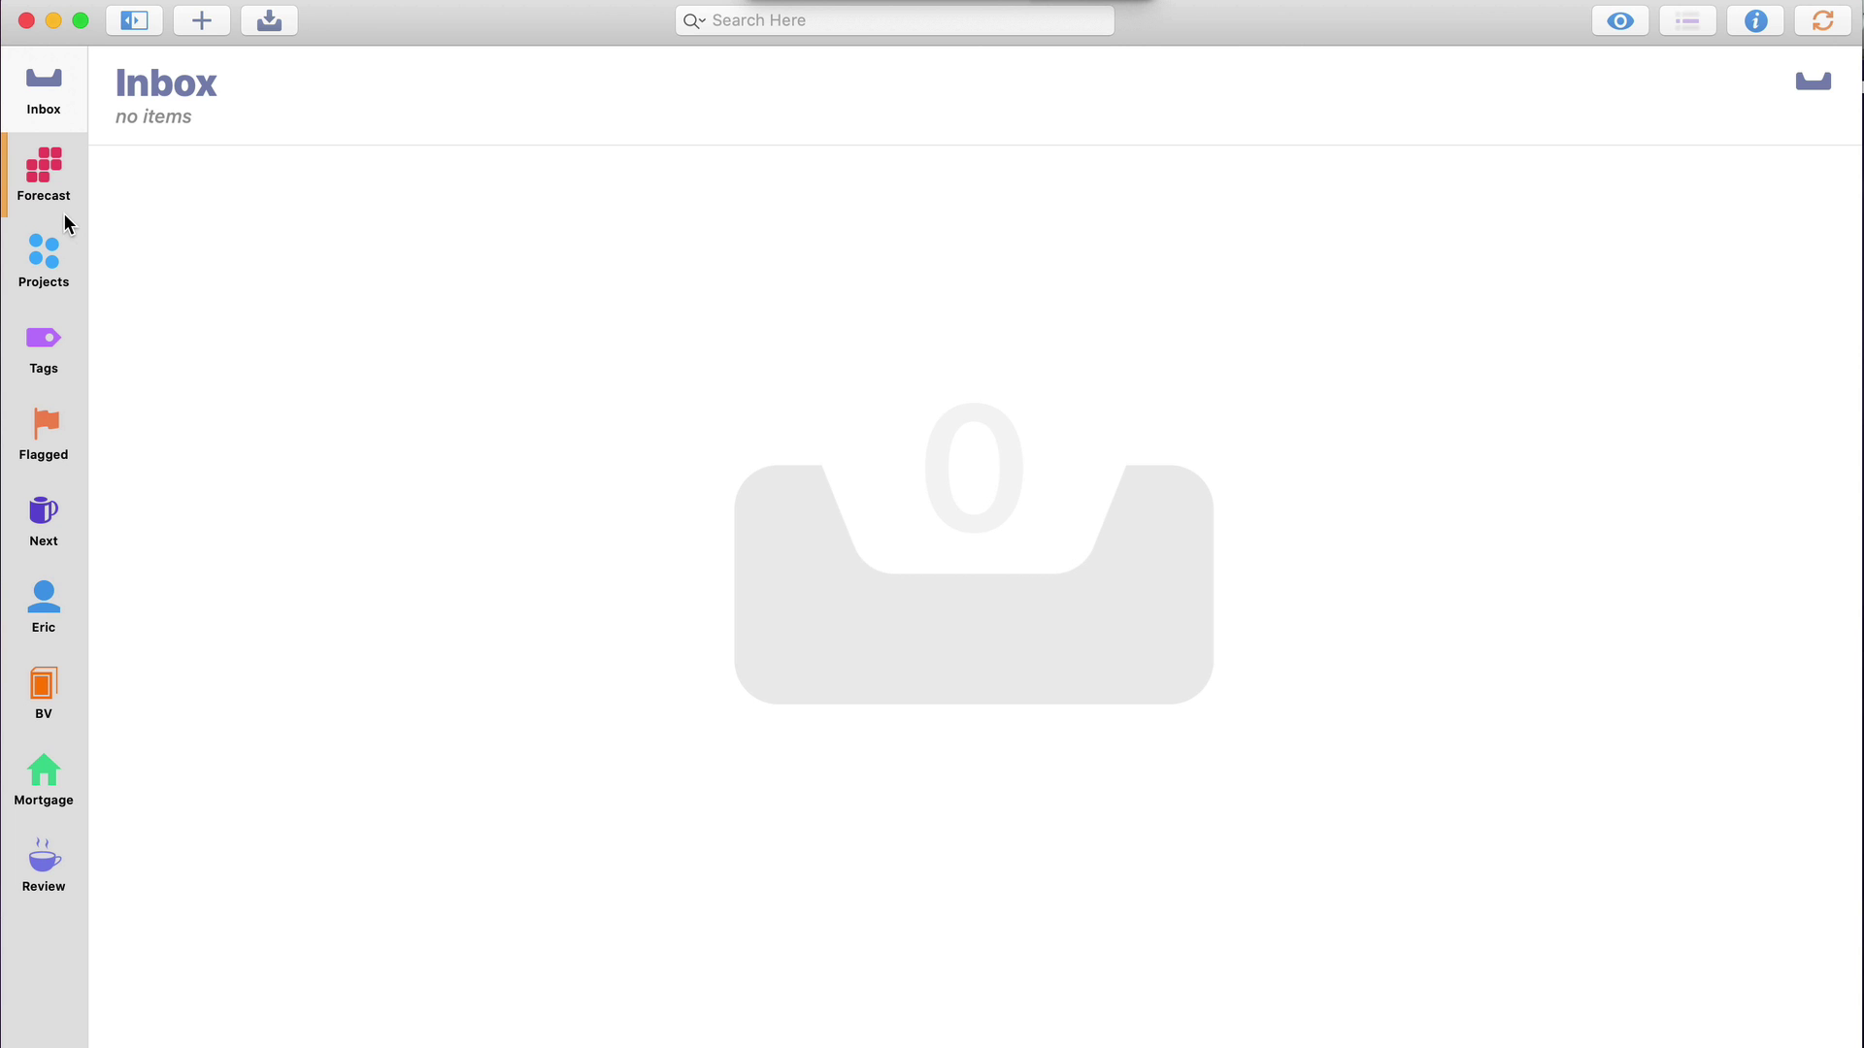
# Open the Projects view and browse the folders to the Mortgage folder's Partners, Pipeline and Social Media projects
pyautogui.click(56, 247)
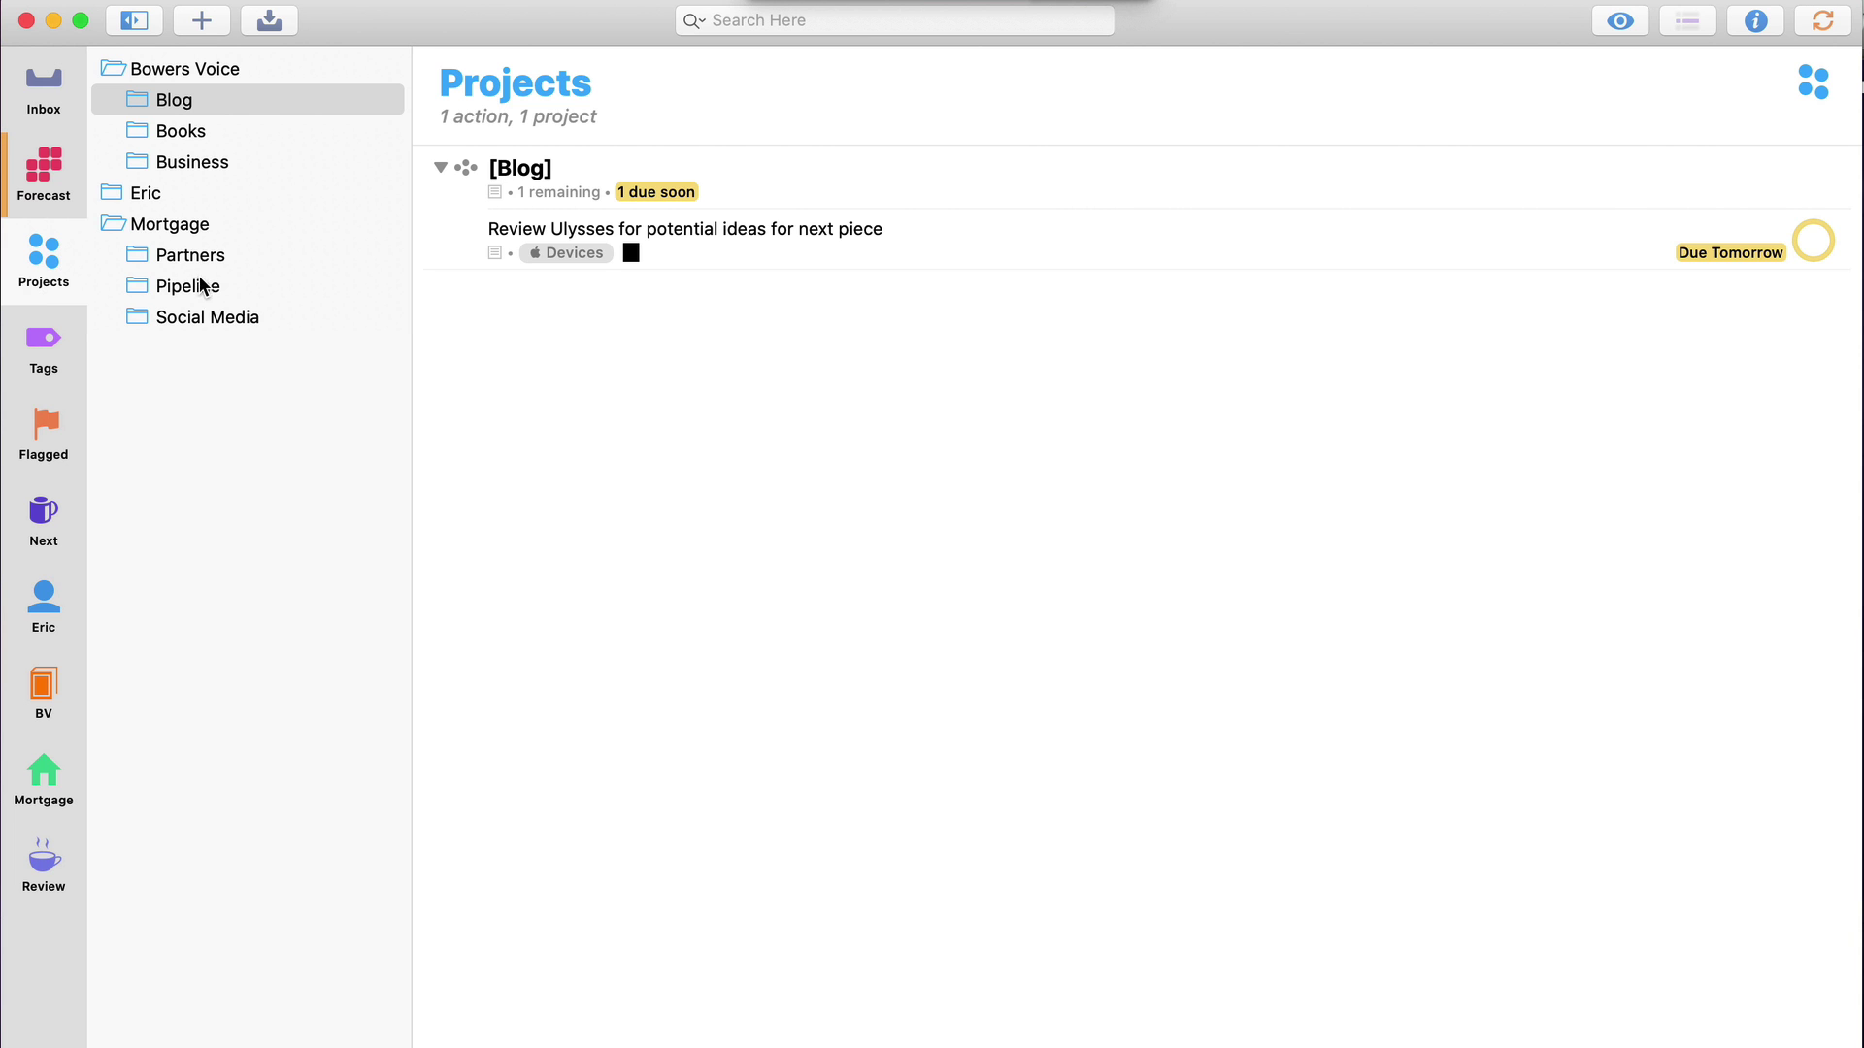
pyautogui.click(137, 271)
pyautogui.click(136, 86)
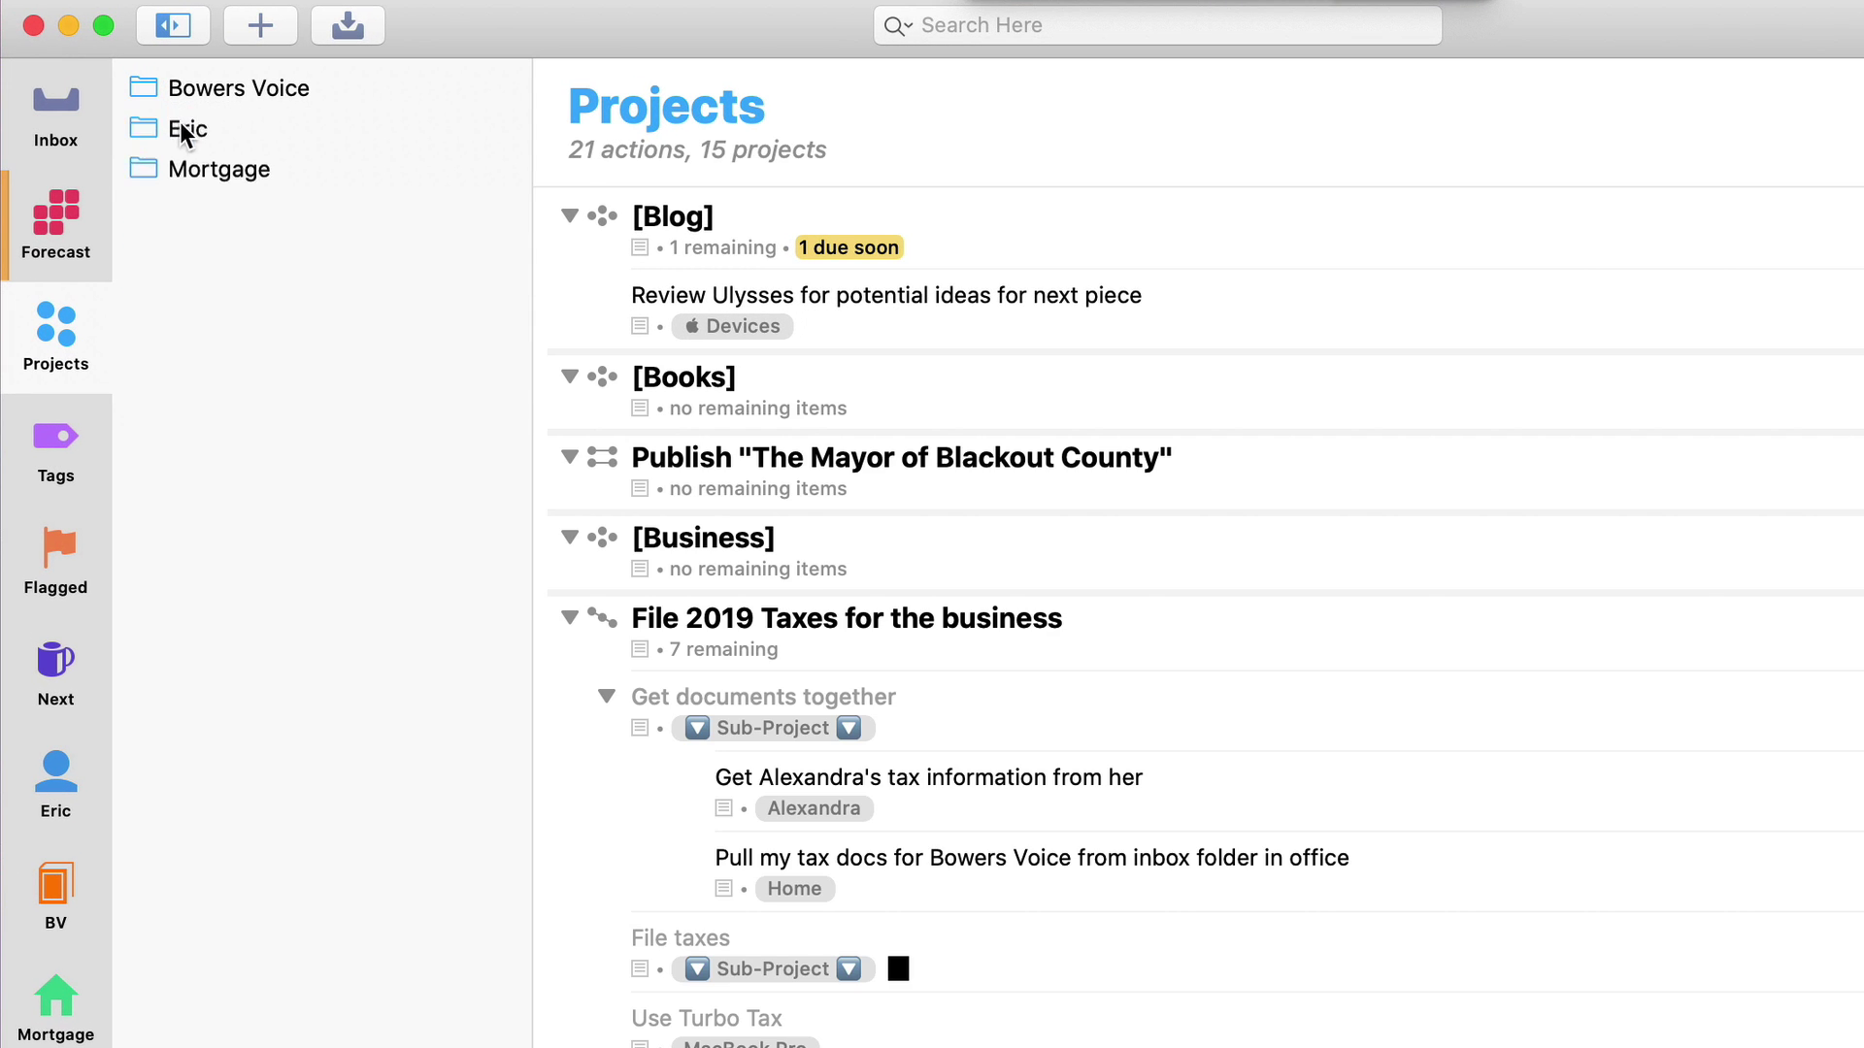
pyautogui.click(145, 169)
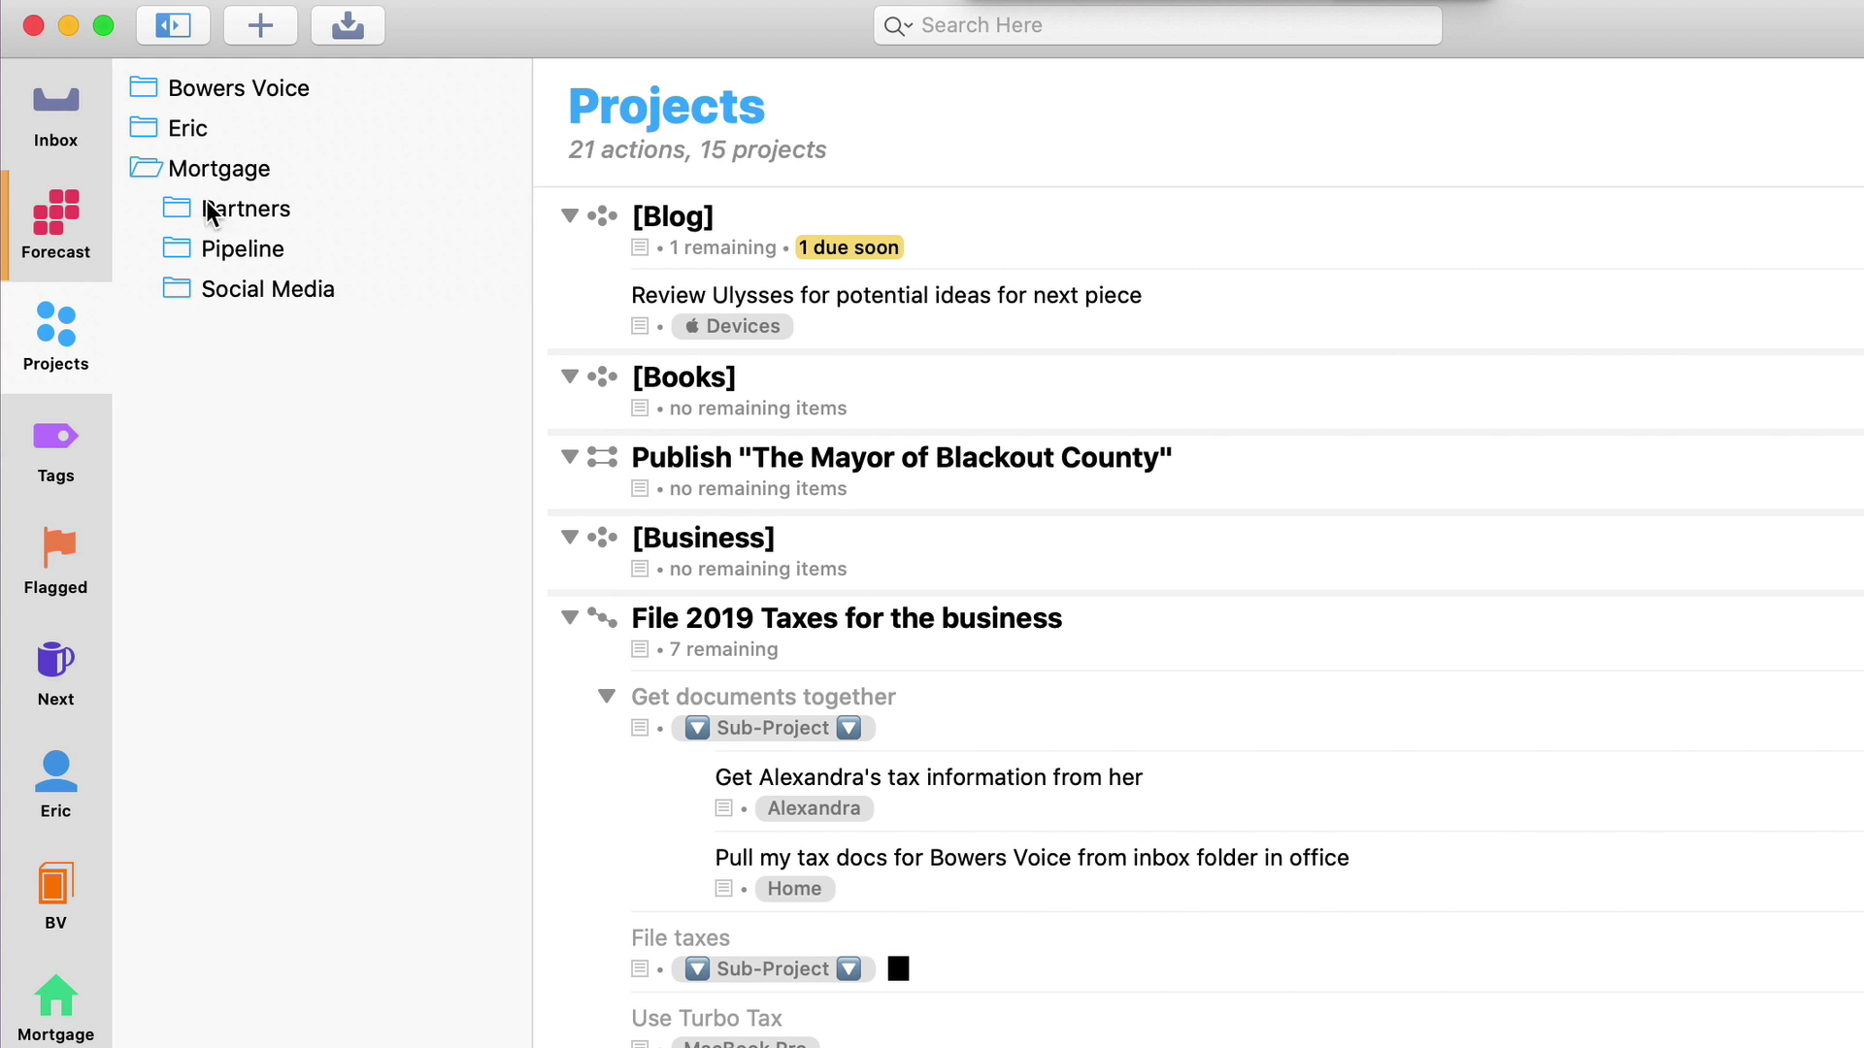
pyautogui.click(208, 170)
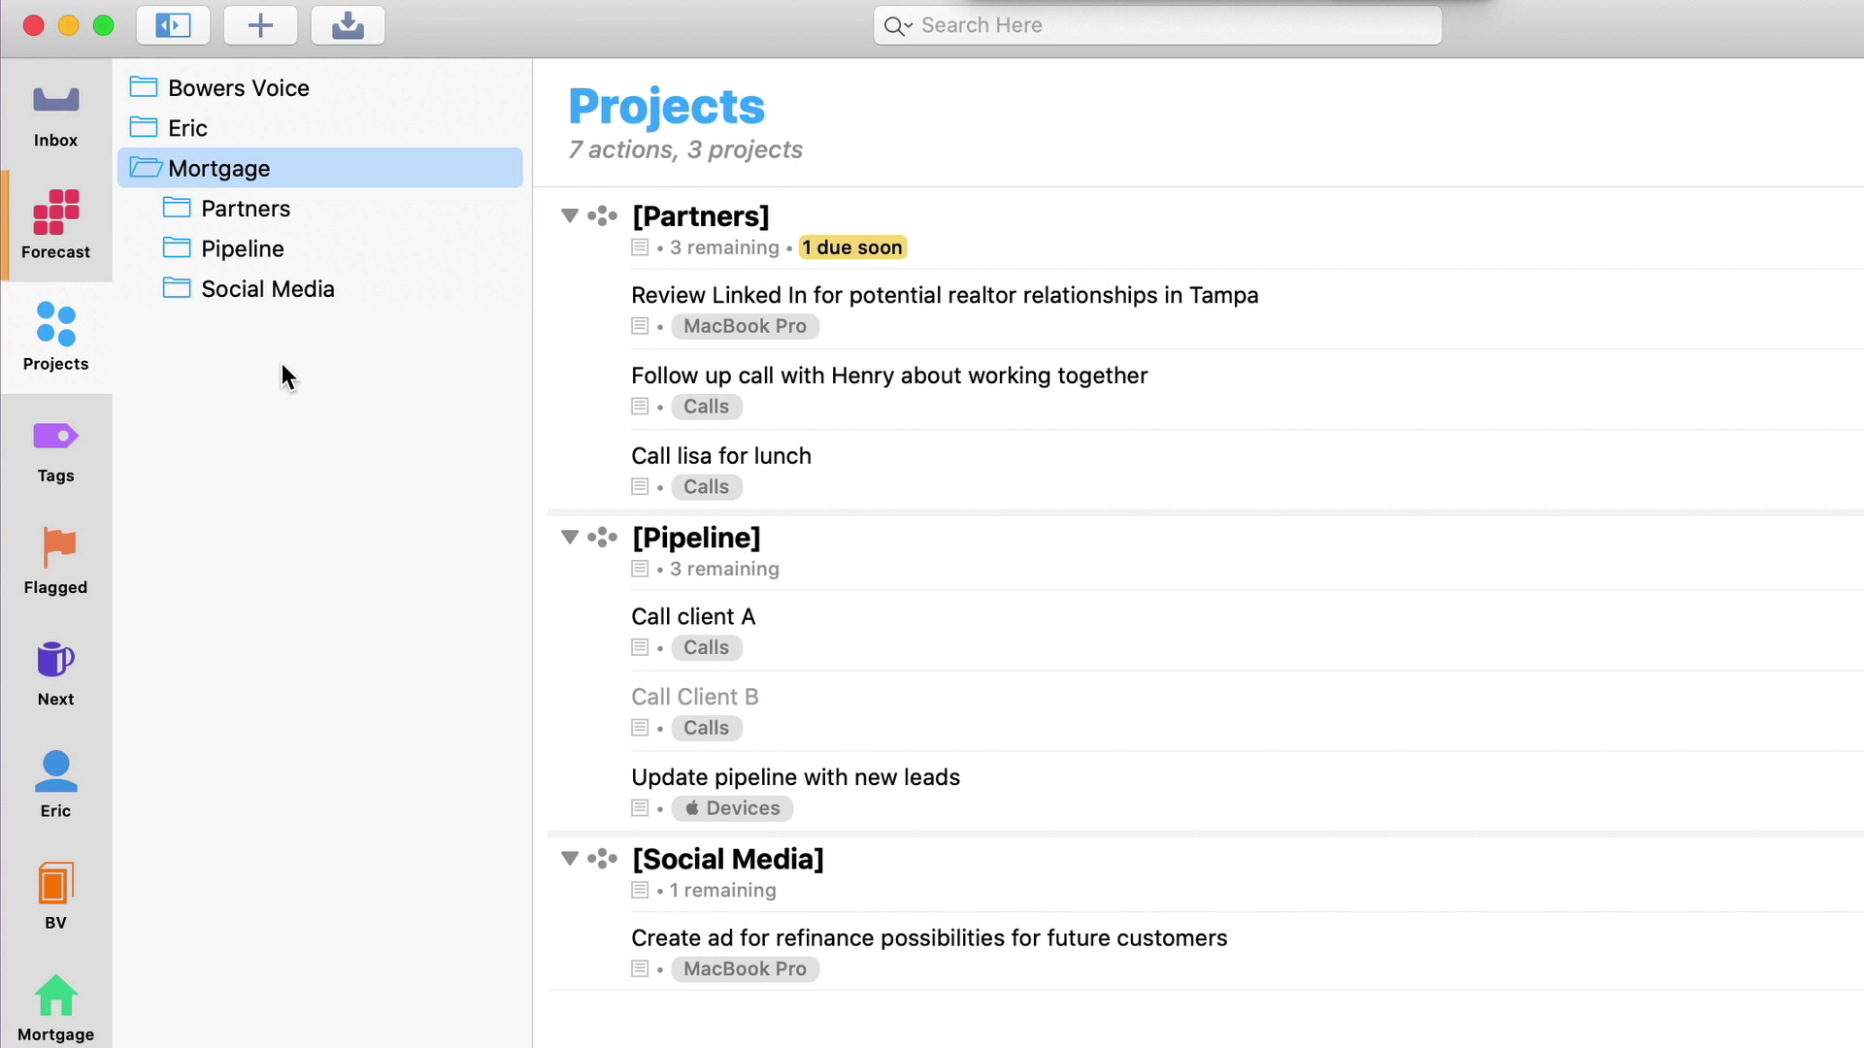
pyautogui.click(146, 169)
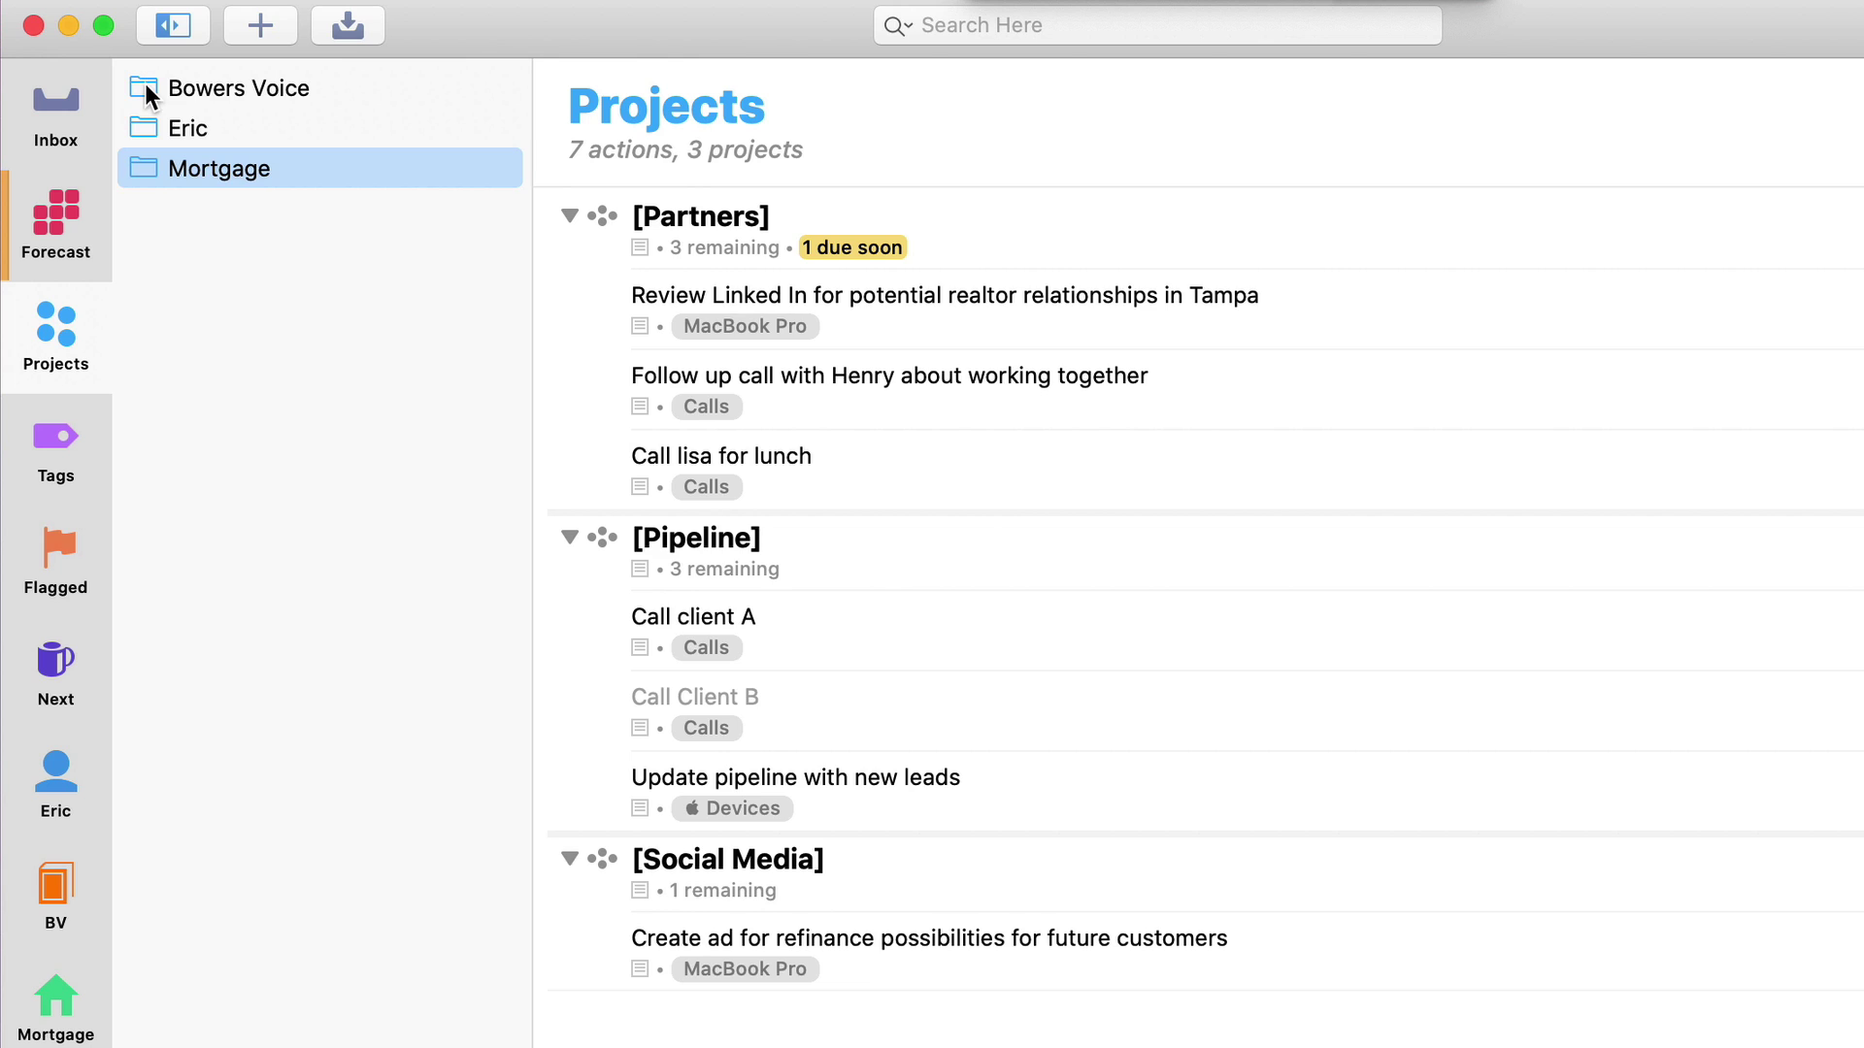
pyautogui.click(181, 93)
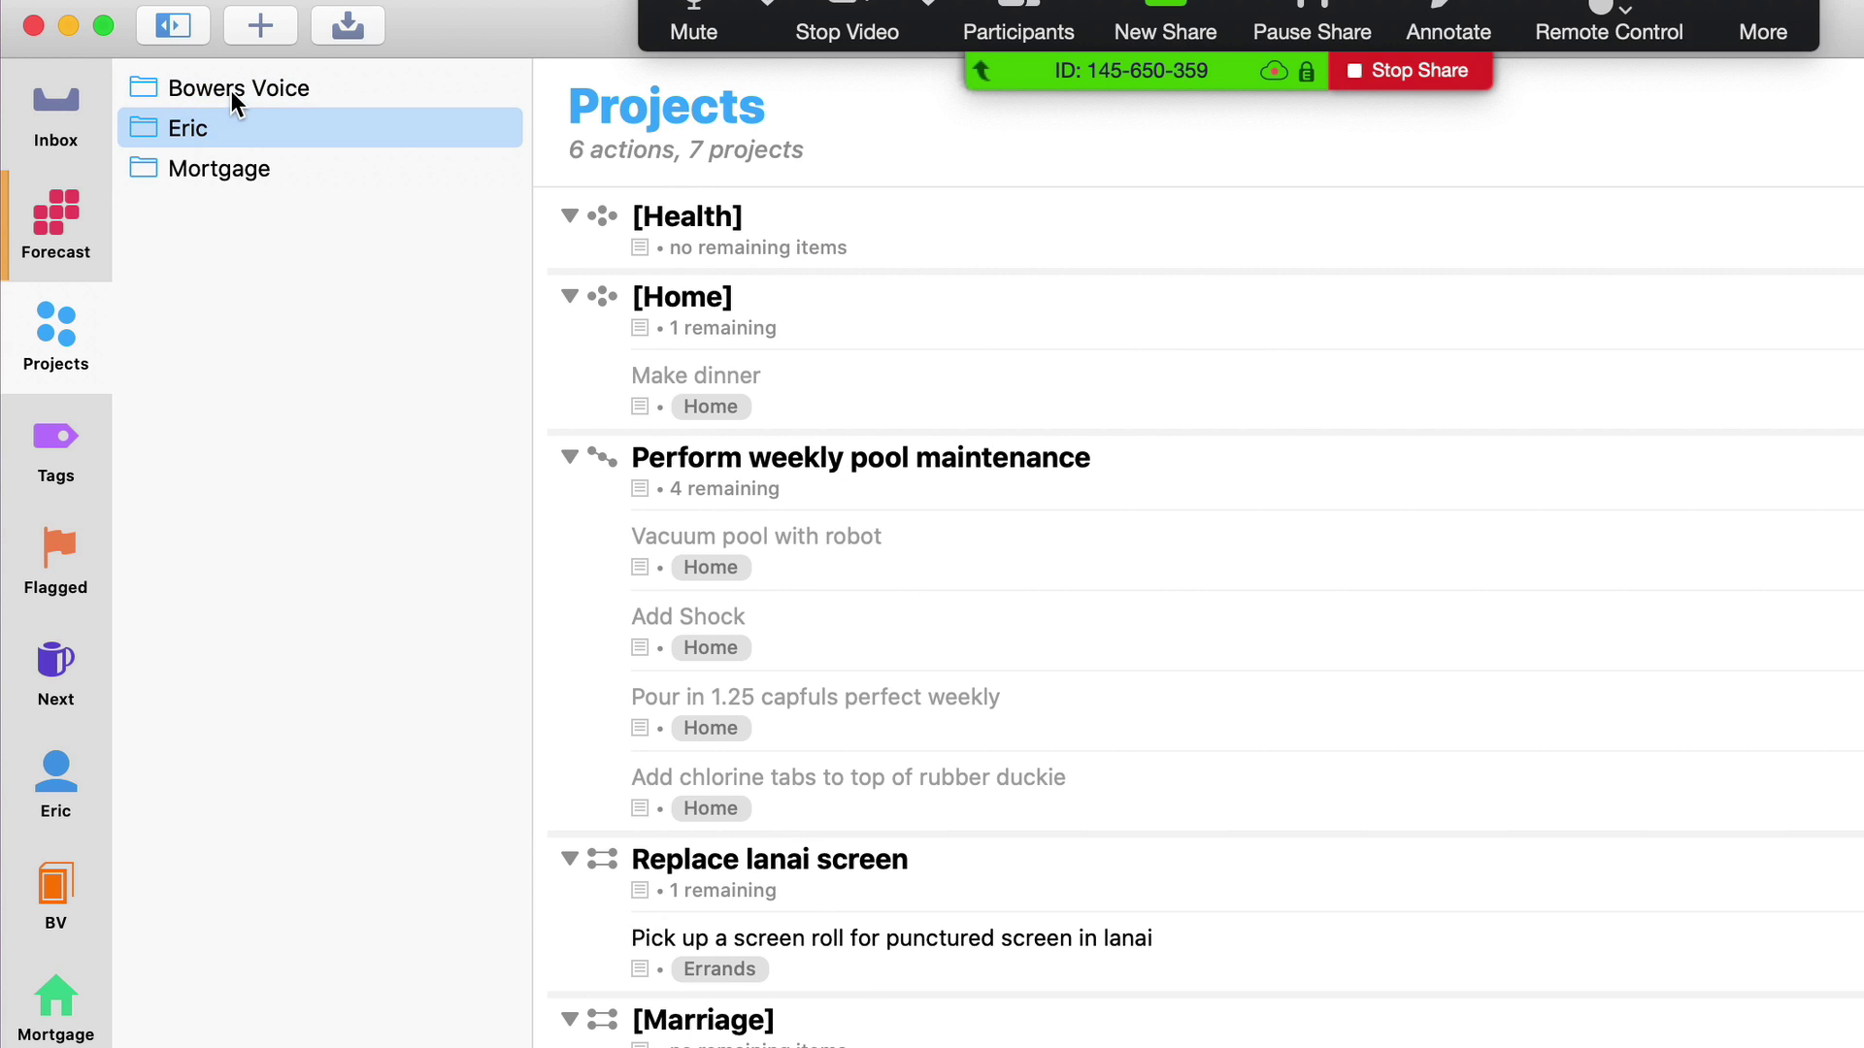
pyautogui.click(232, 90)
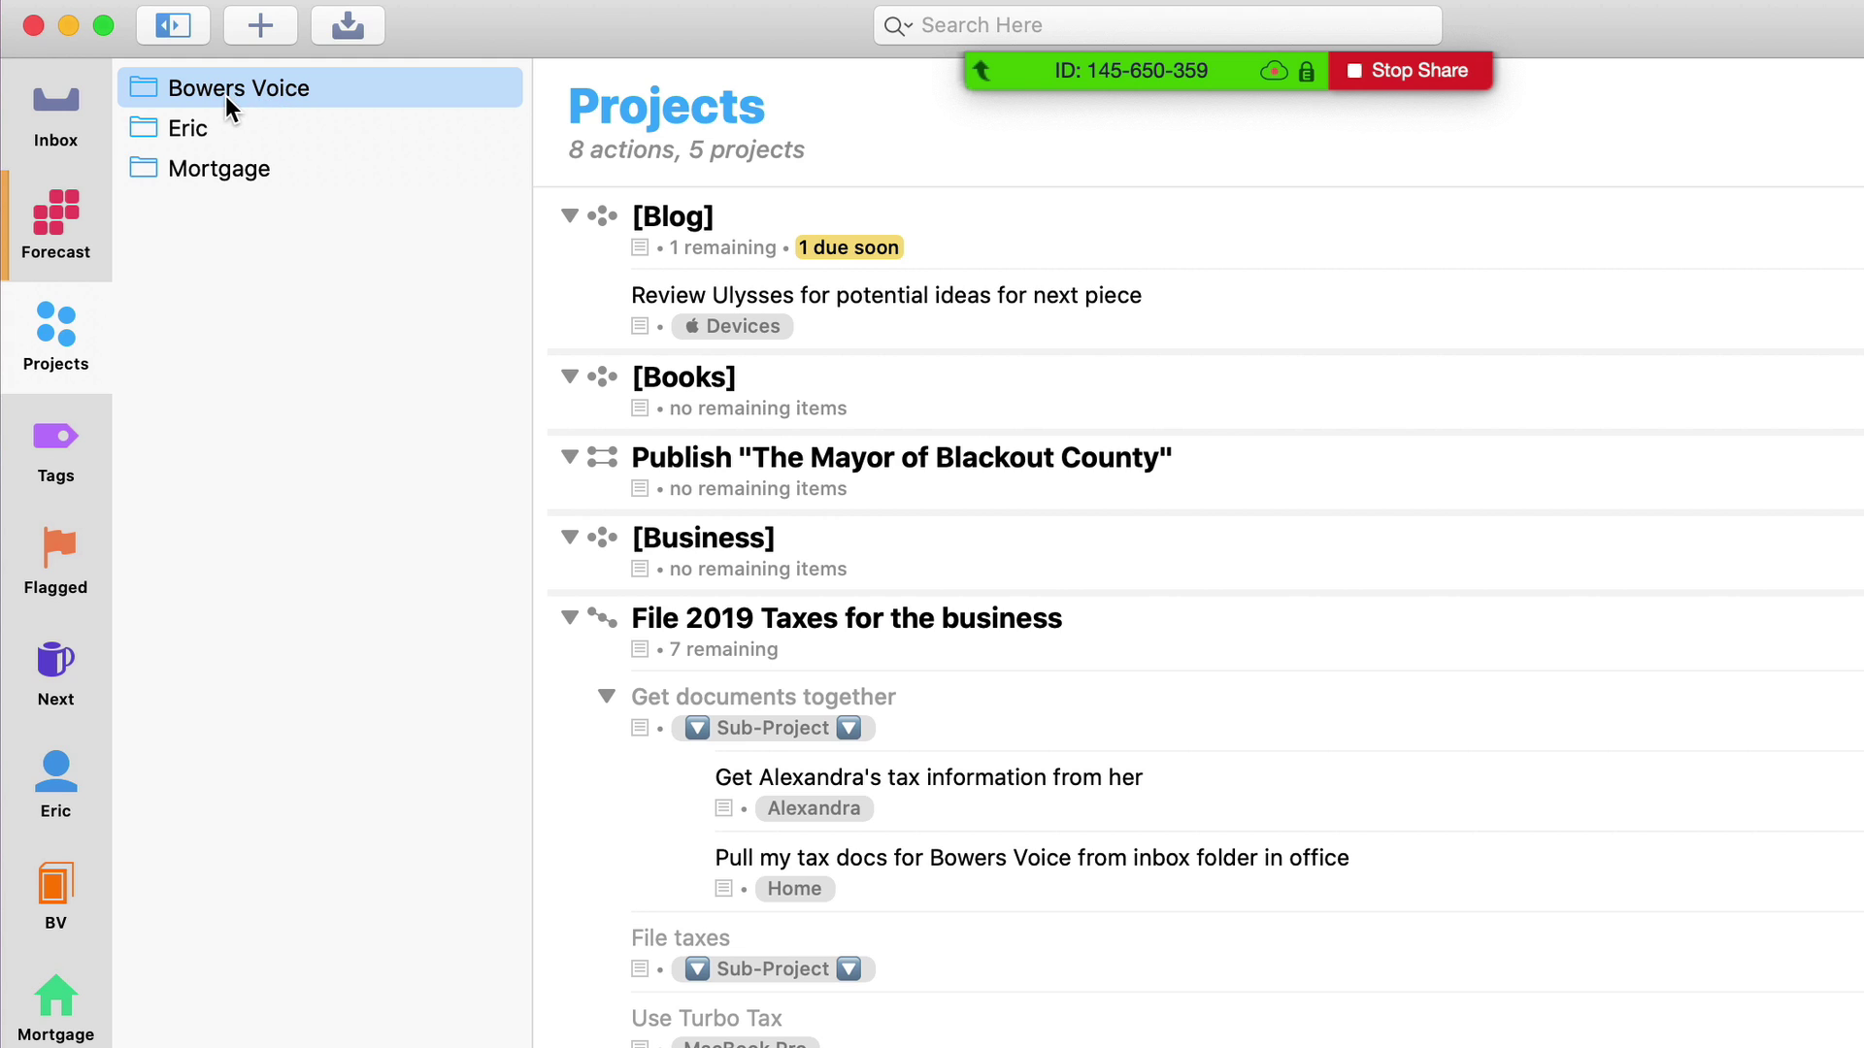
pyautogui.click(202, 130)
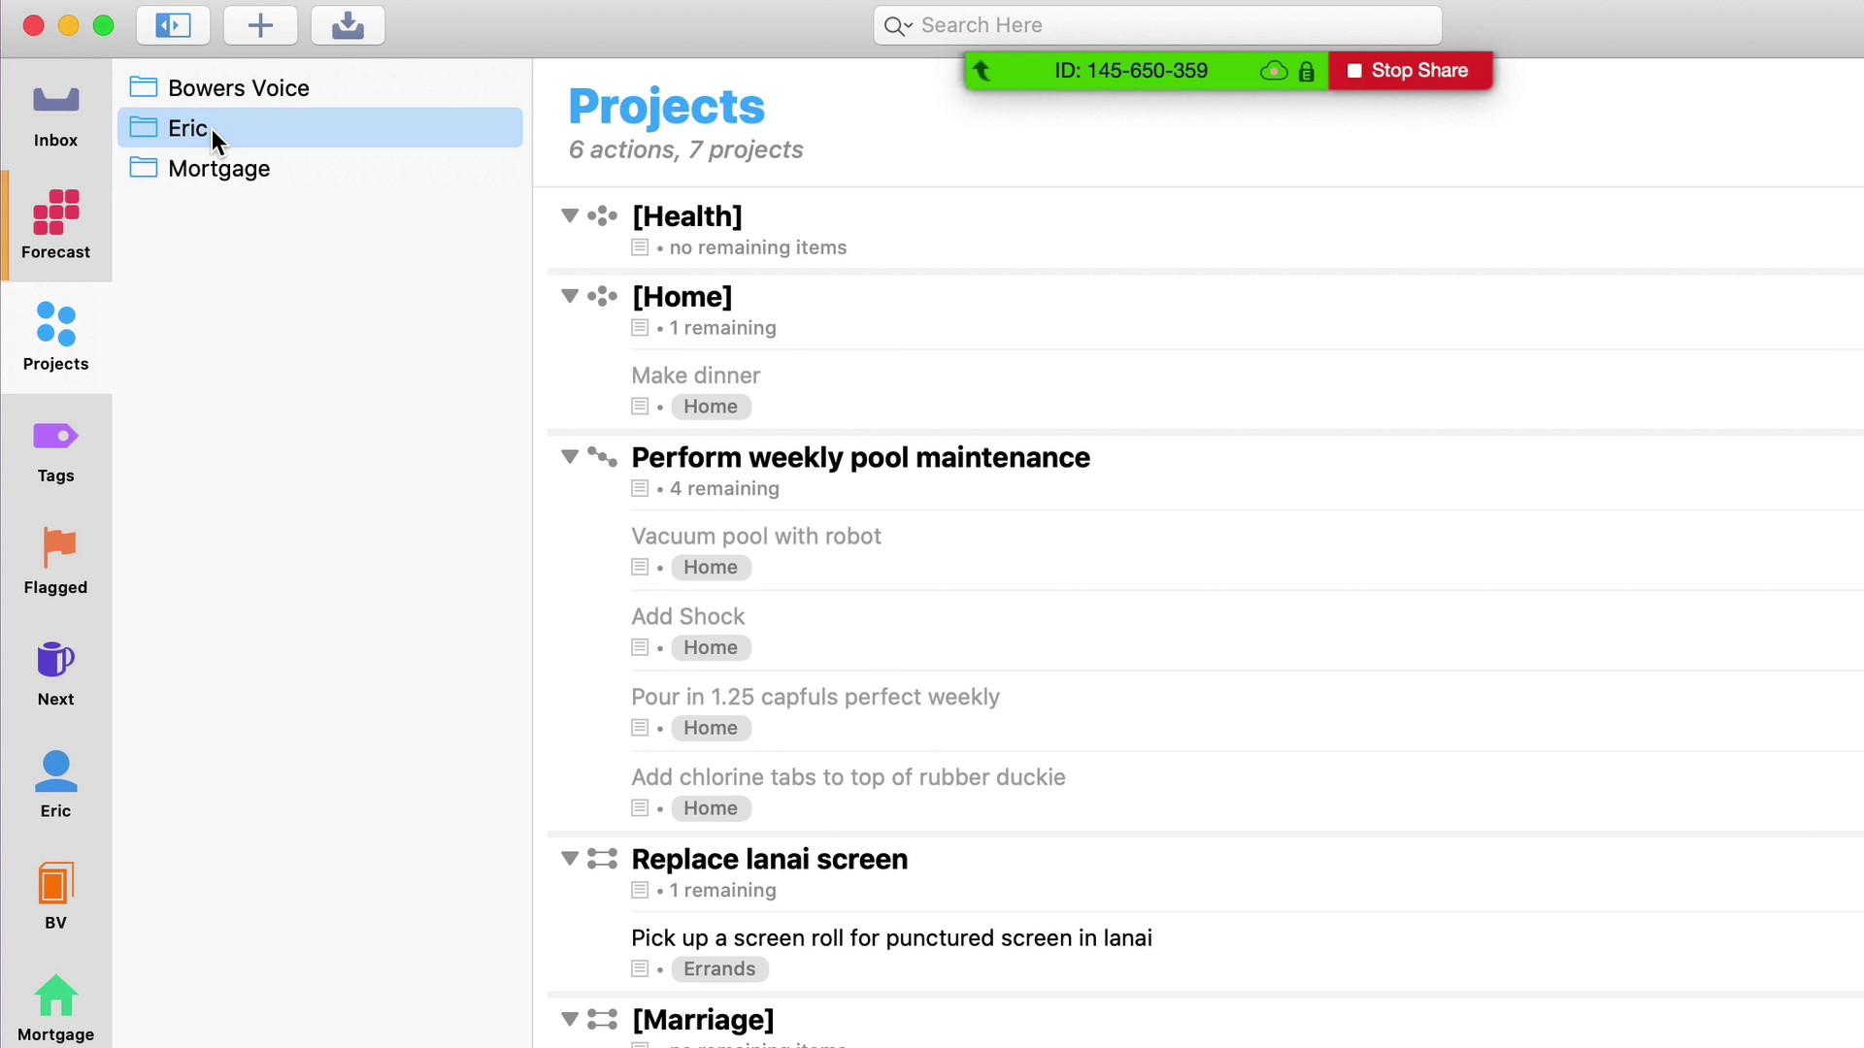
pyautogui.click(217, 173)
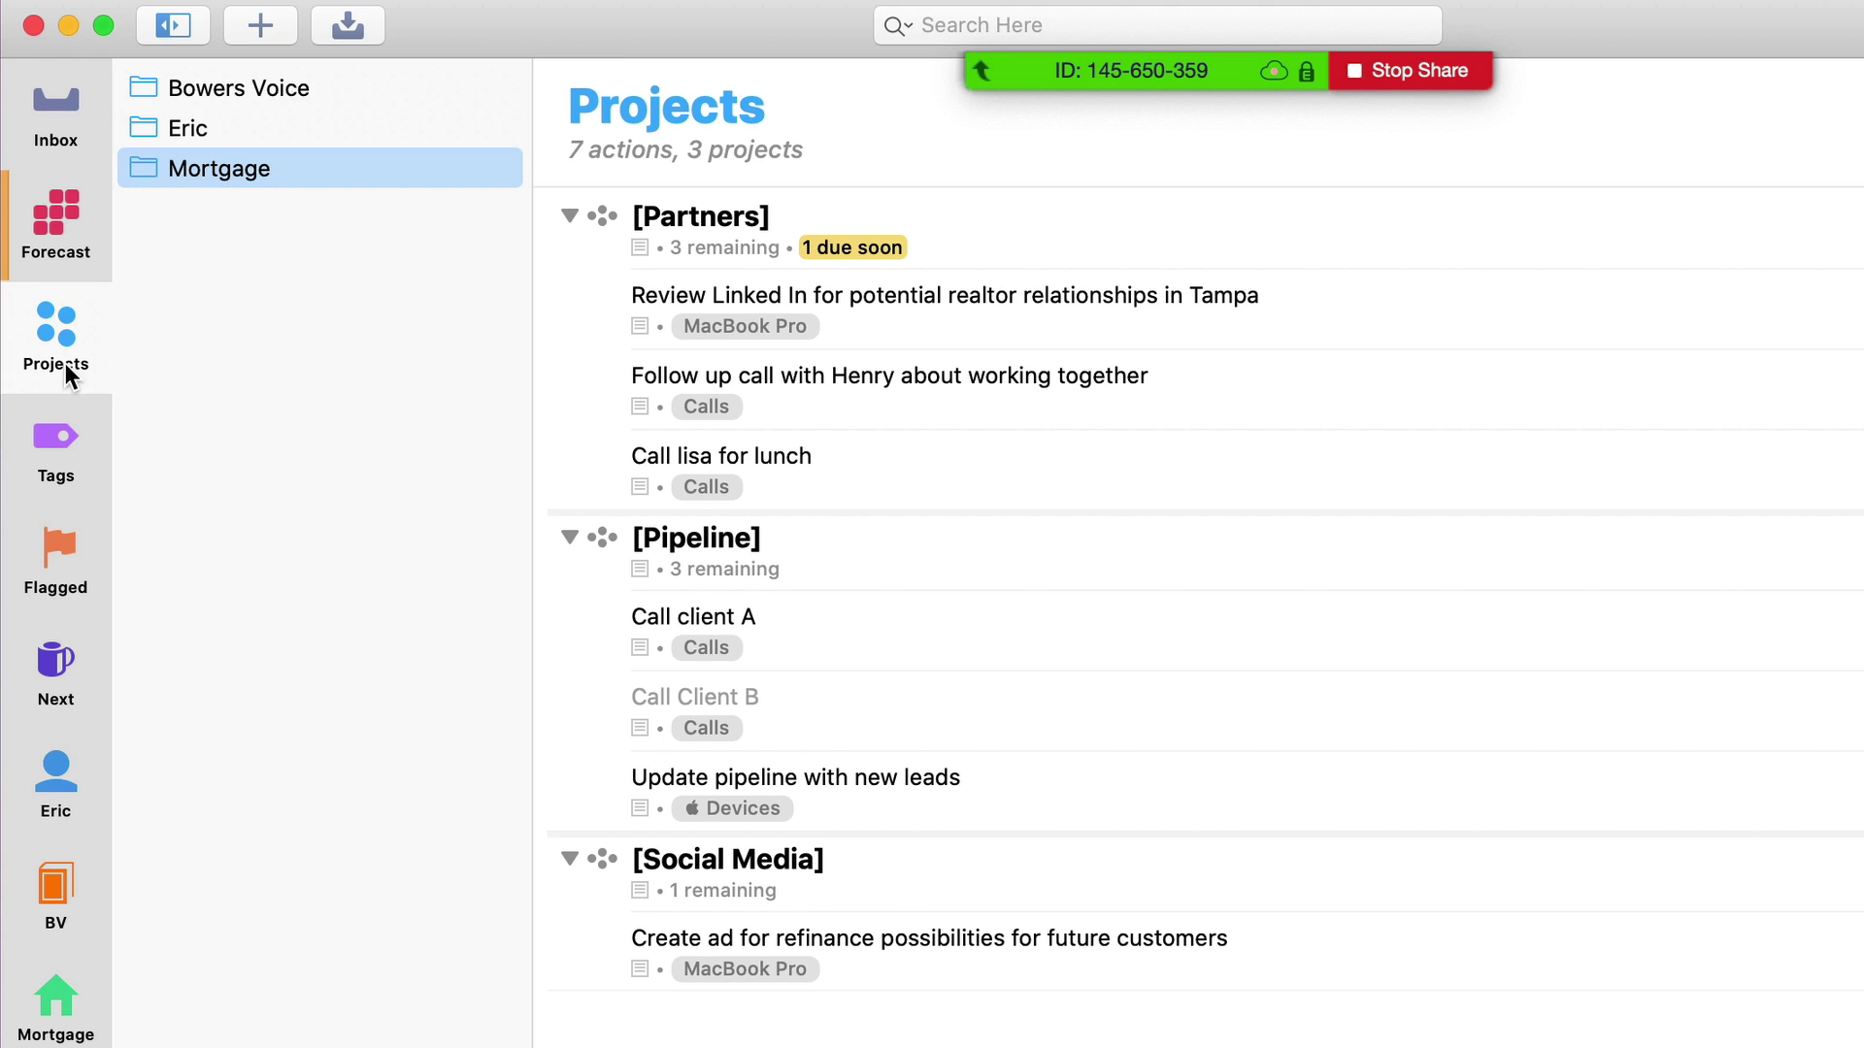
pyautogui.click(301, 492)
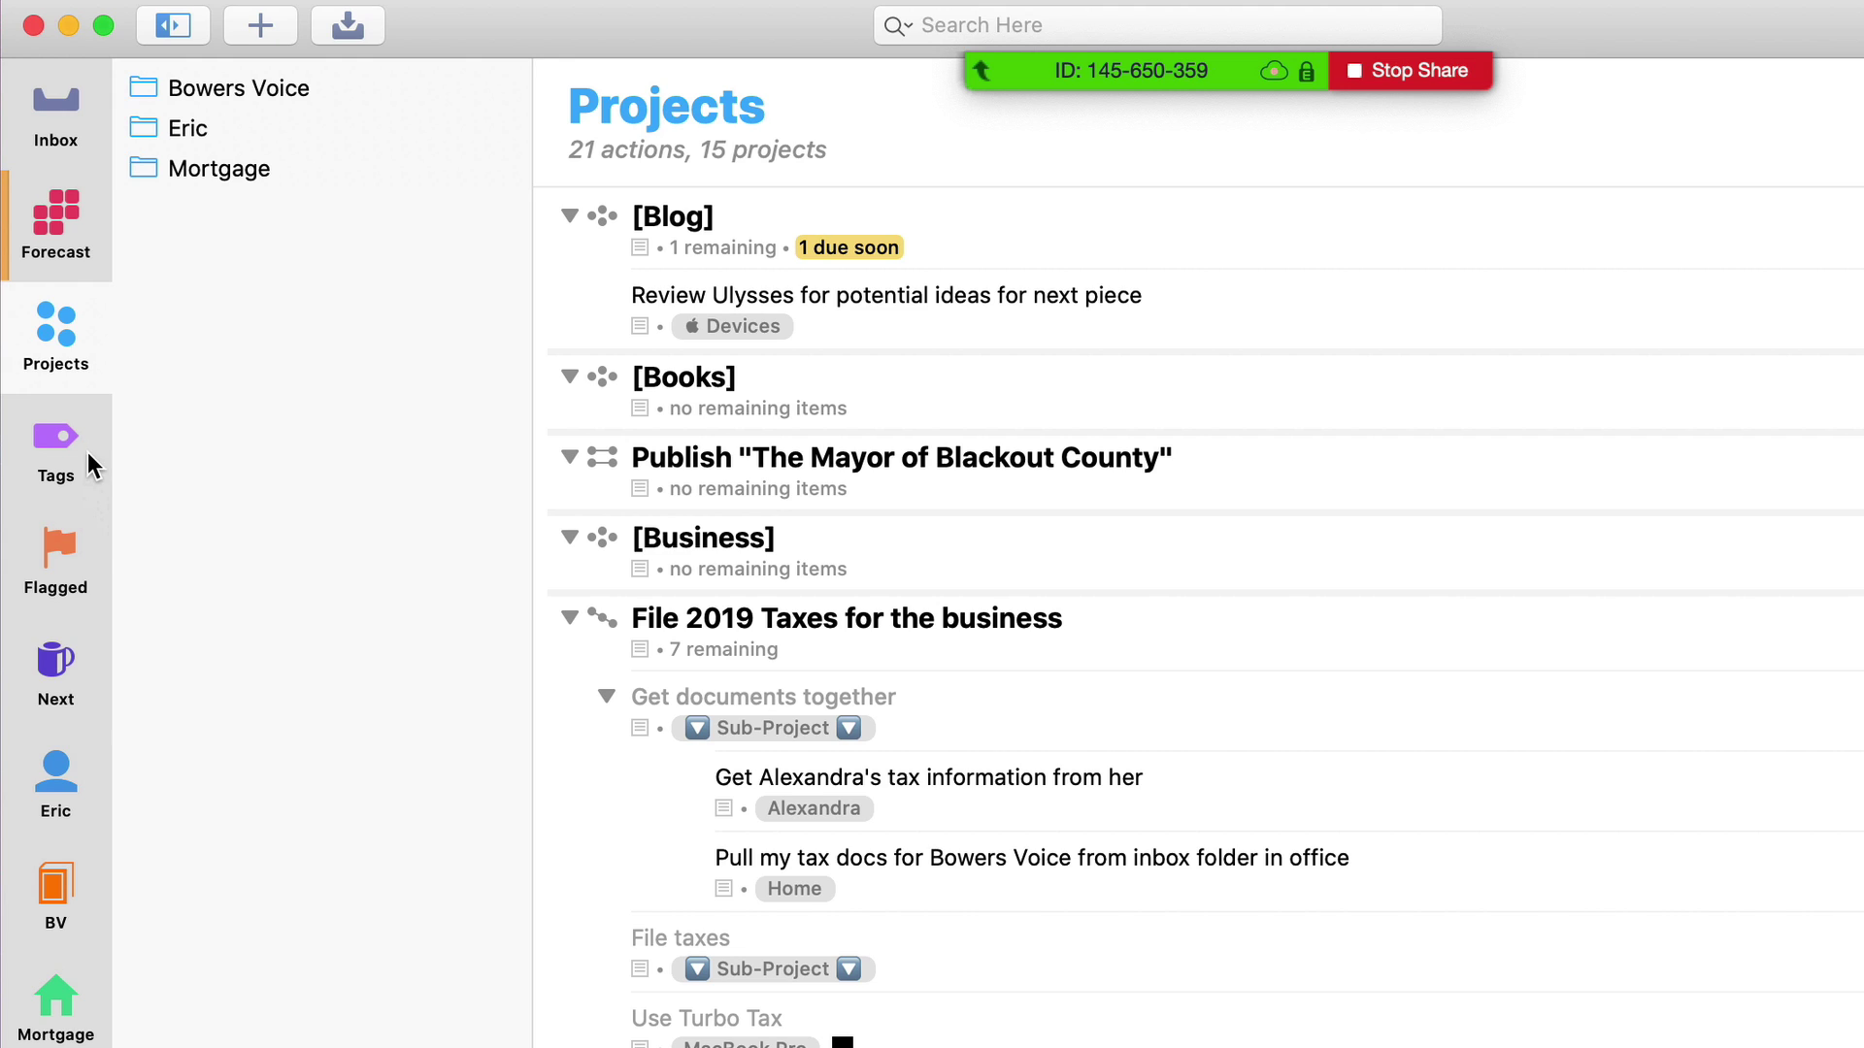
pyautogui.click(175, 131)
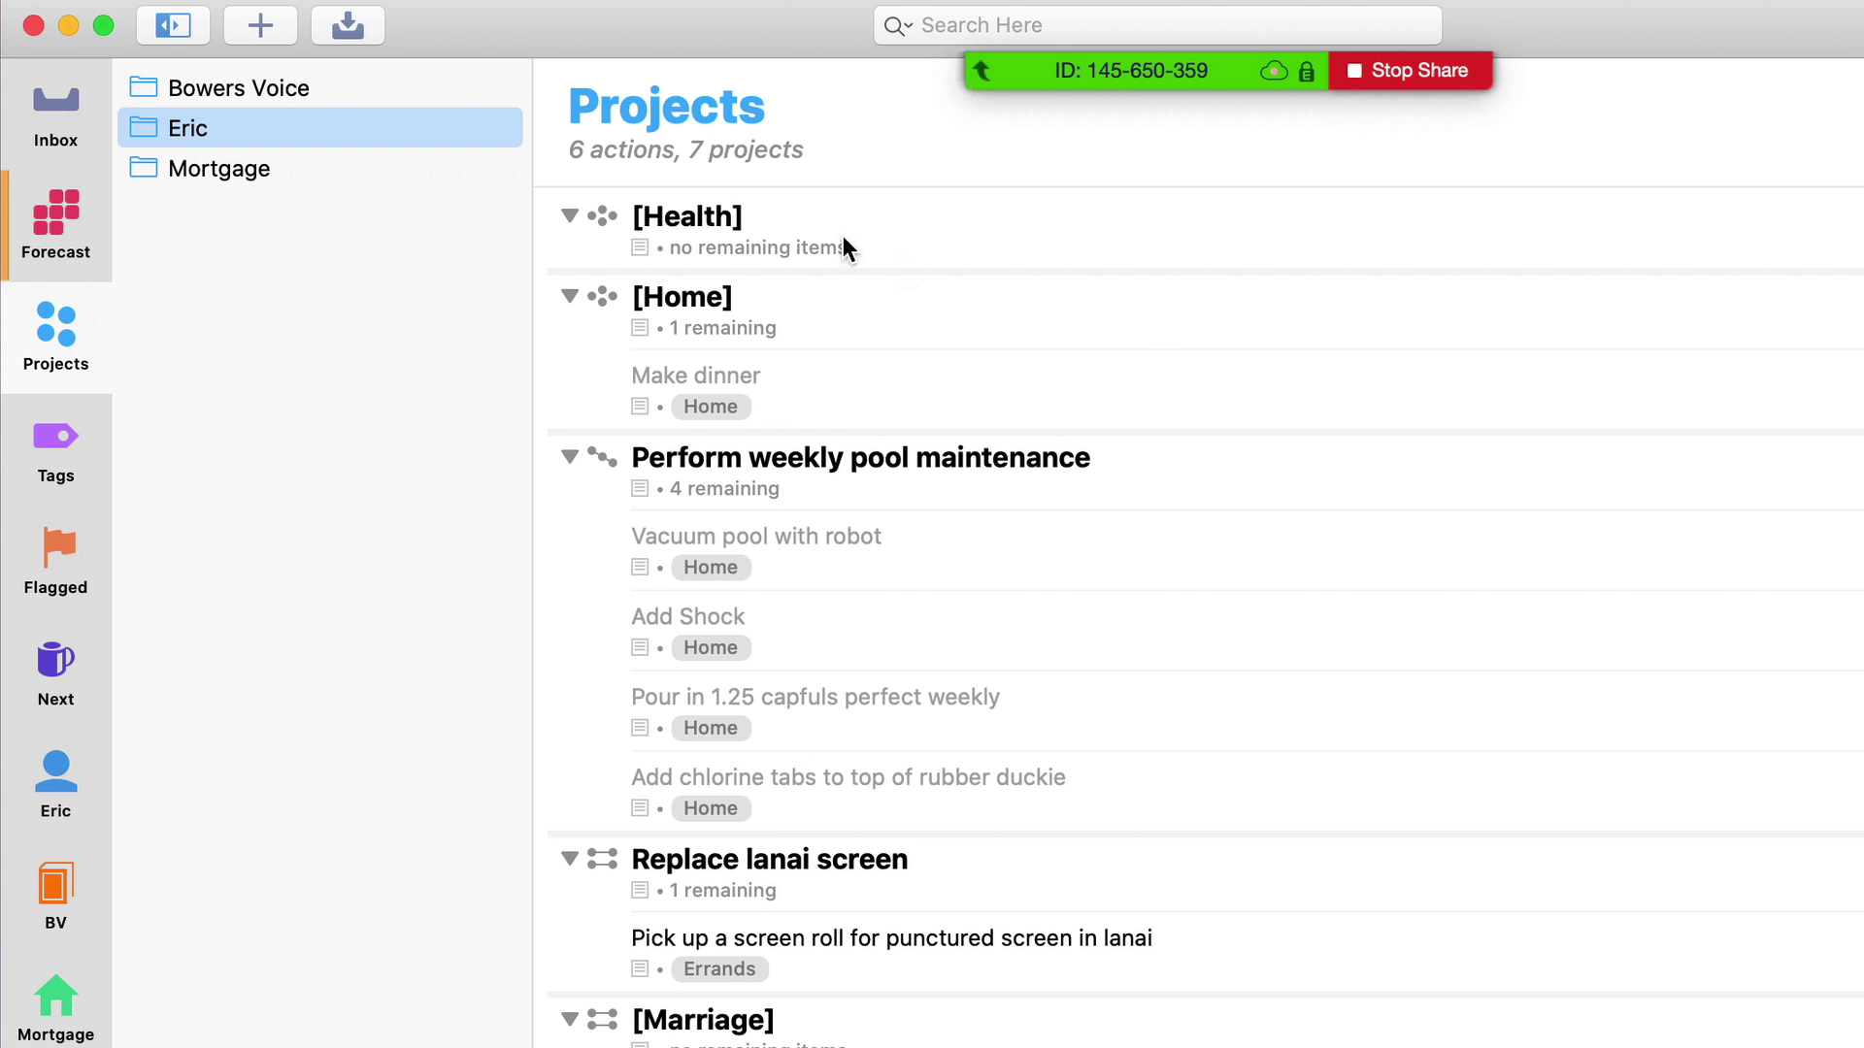
pyautogui.click(776, 233)
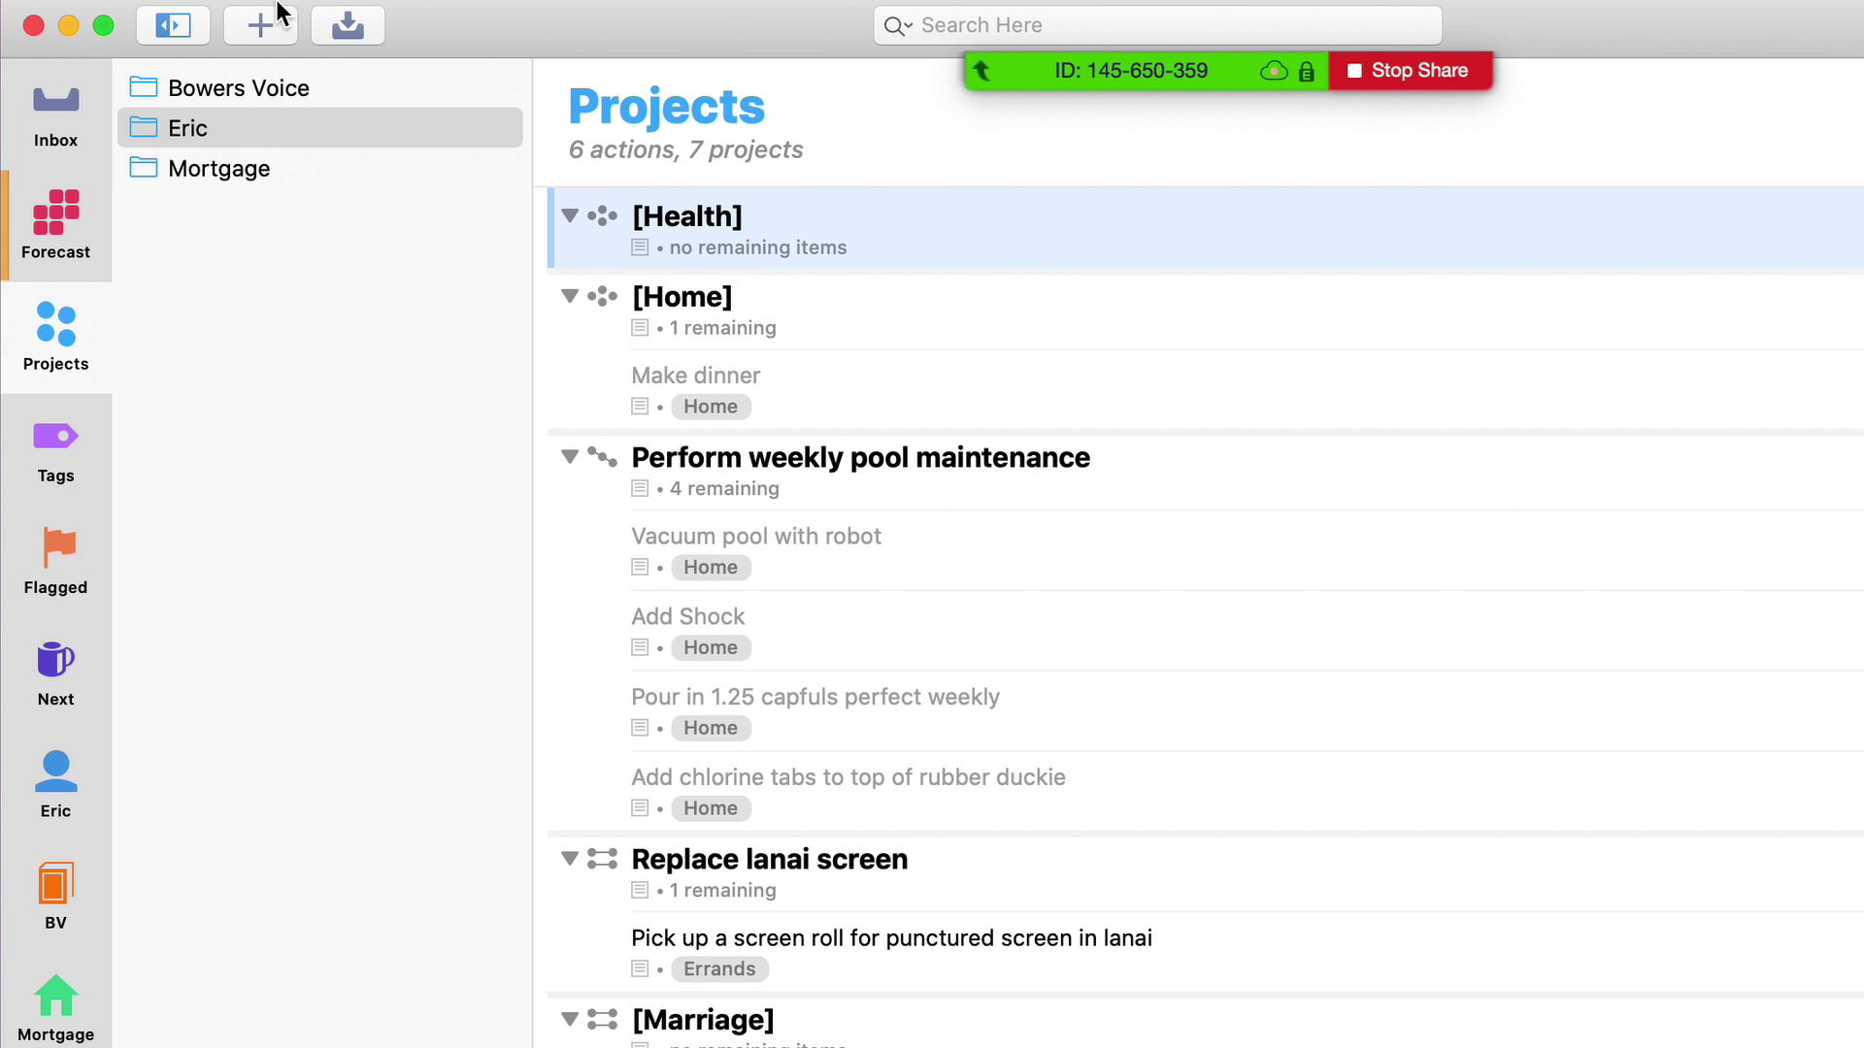
# Add 'Take vitamins' to Health, tagged Home, deferred until today and due today at 6 AM
pyautogui.click(260, 25)
pyautogui.write('Take vitamins')
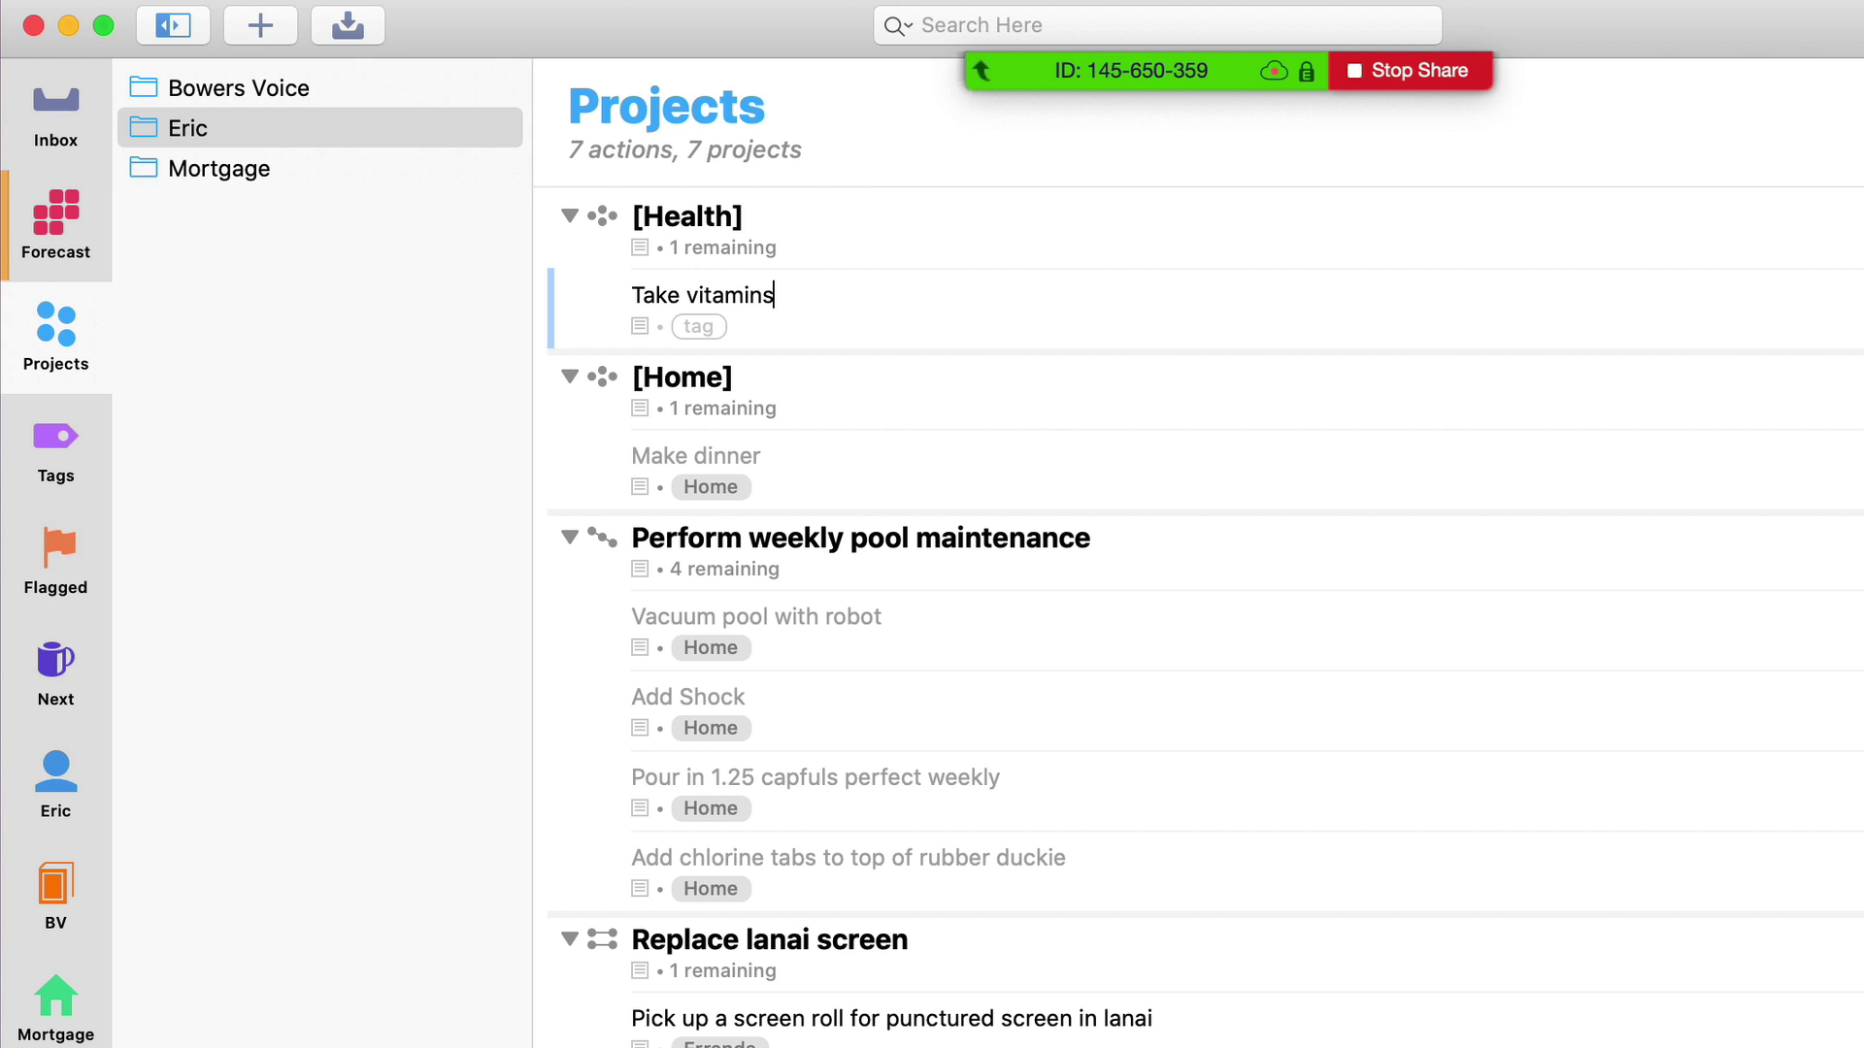
pyautogui.press('Tab')
pyautogui.write('ho')
pyautogui.press('Return')
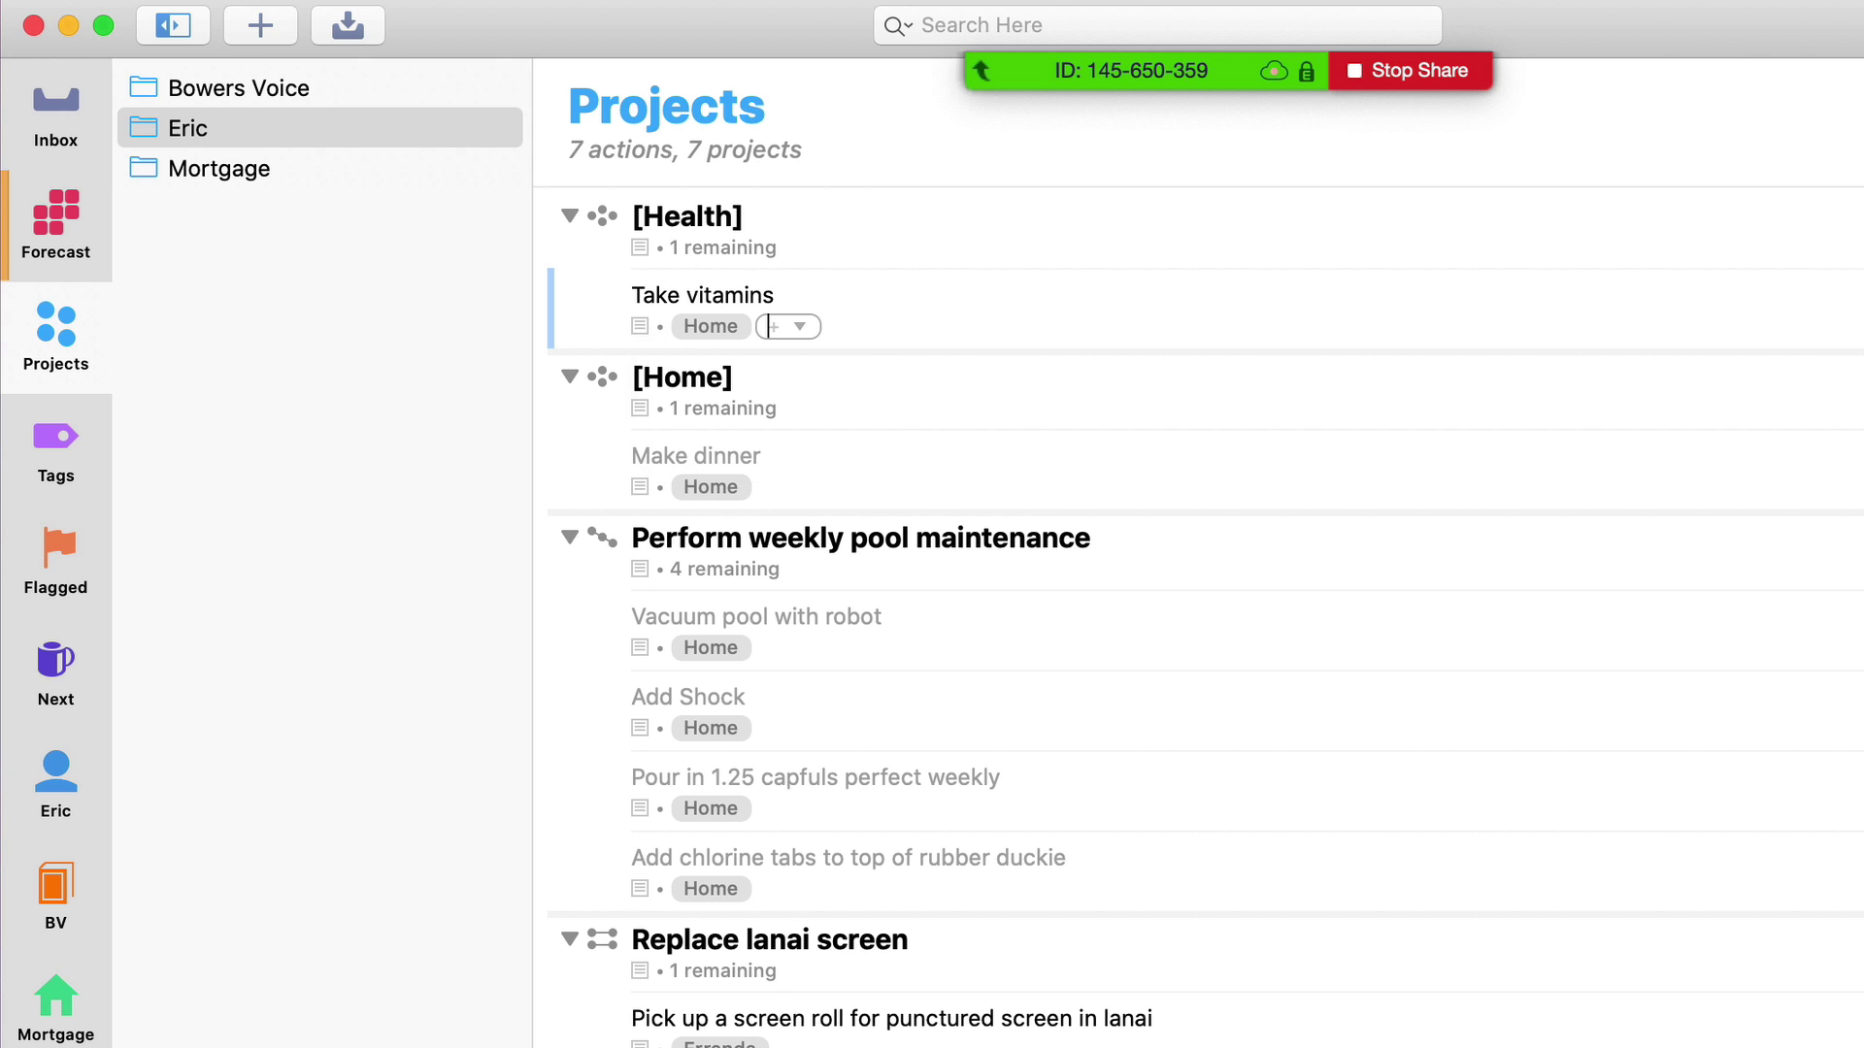
pyautogui.press('Return')
pyautogui.write('tod')
pyautogui.press('Tab')
pyautogui.write('t')
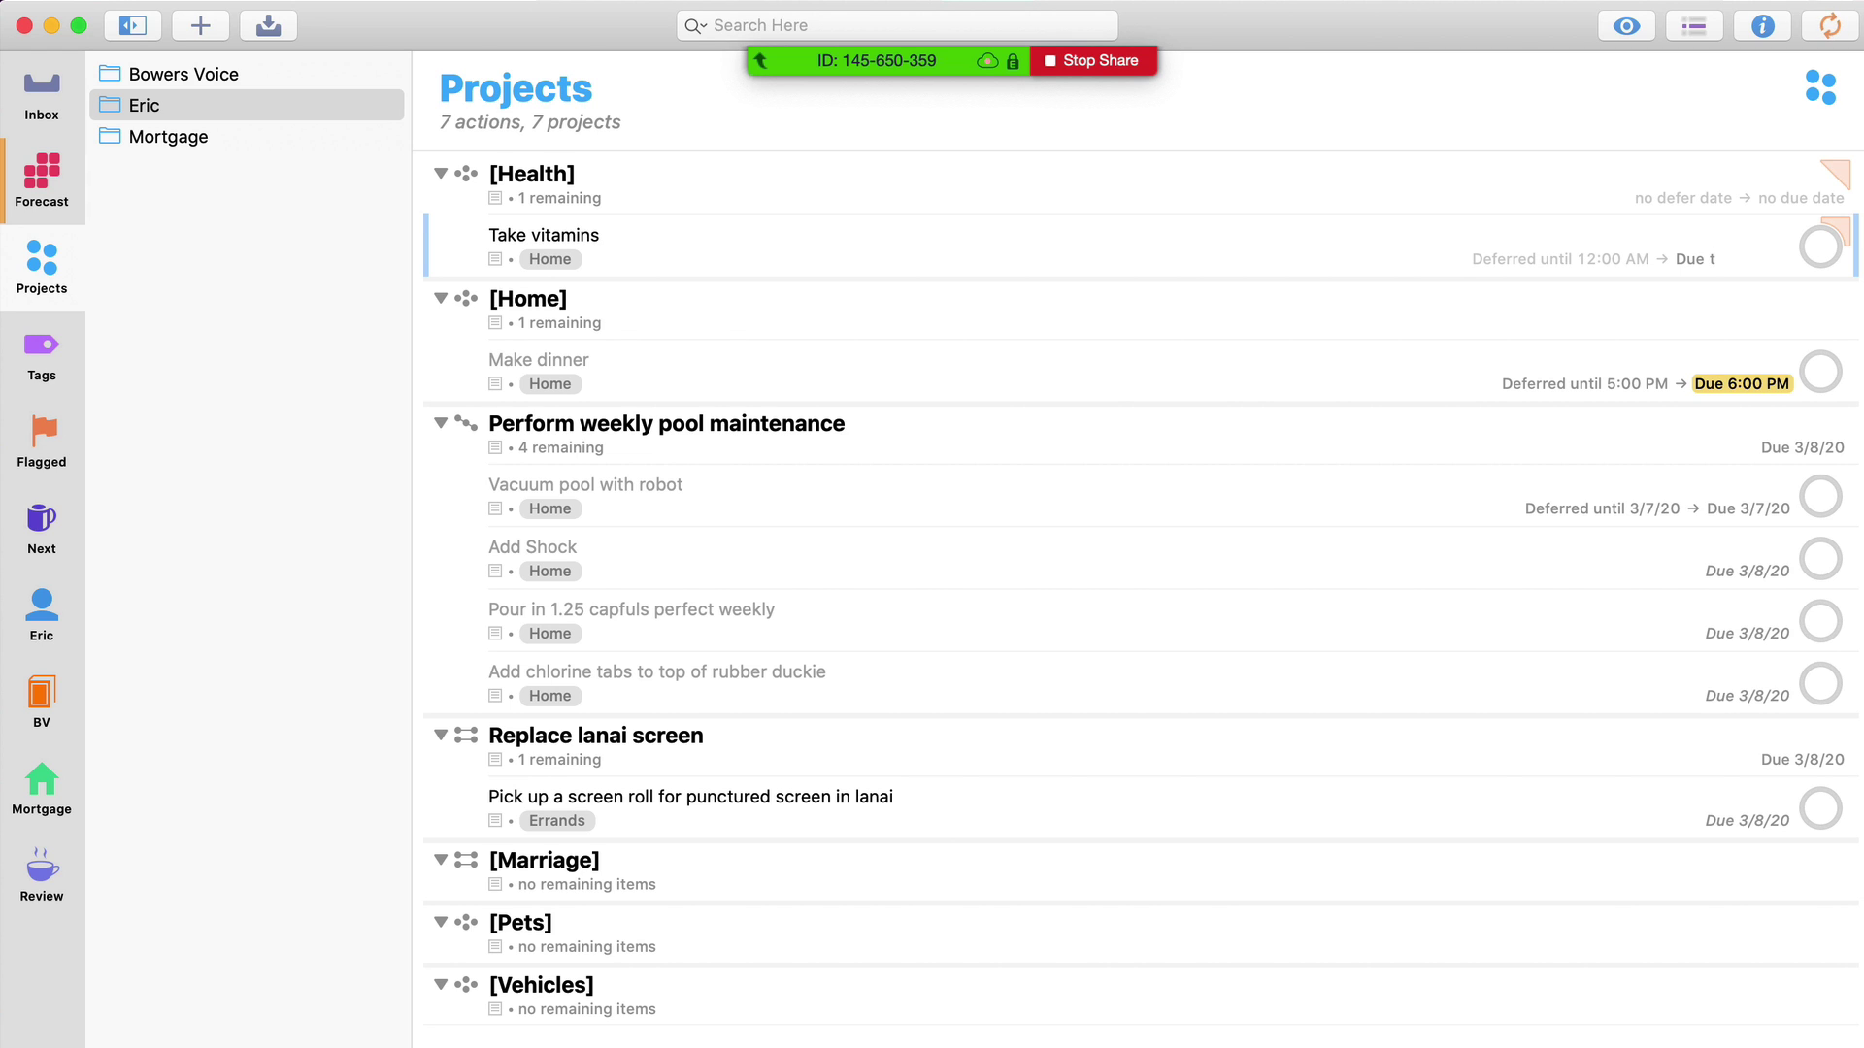
pyautogui.write('od, 6a')
pyautogui.press('Return')
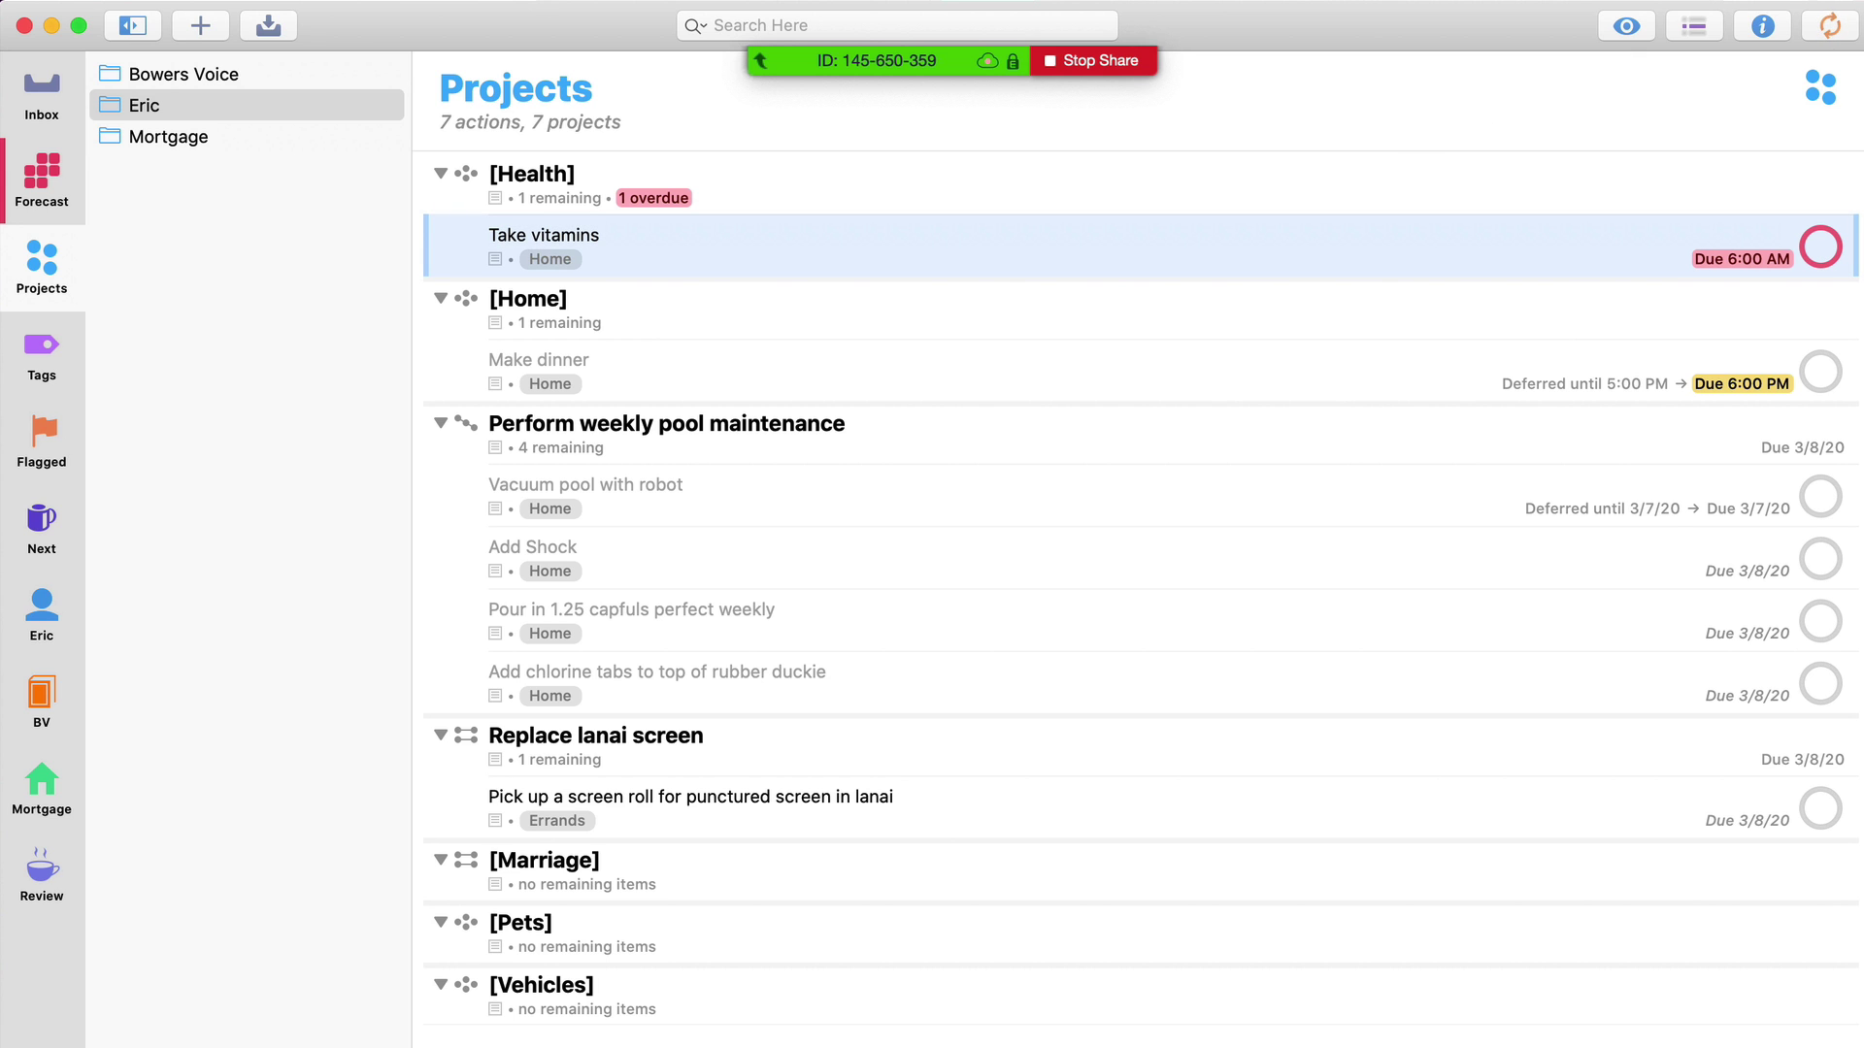
# In Take vitamins' details, set it to repeat every 1 day from assigned dates
pyautogui.click(1761, 25)
pyautogui.scroll(-5, 1584, 513)
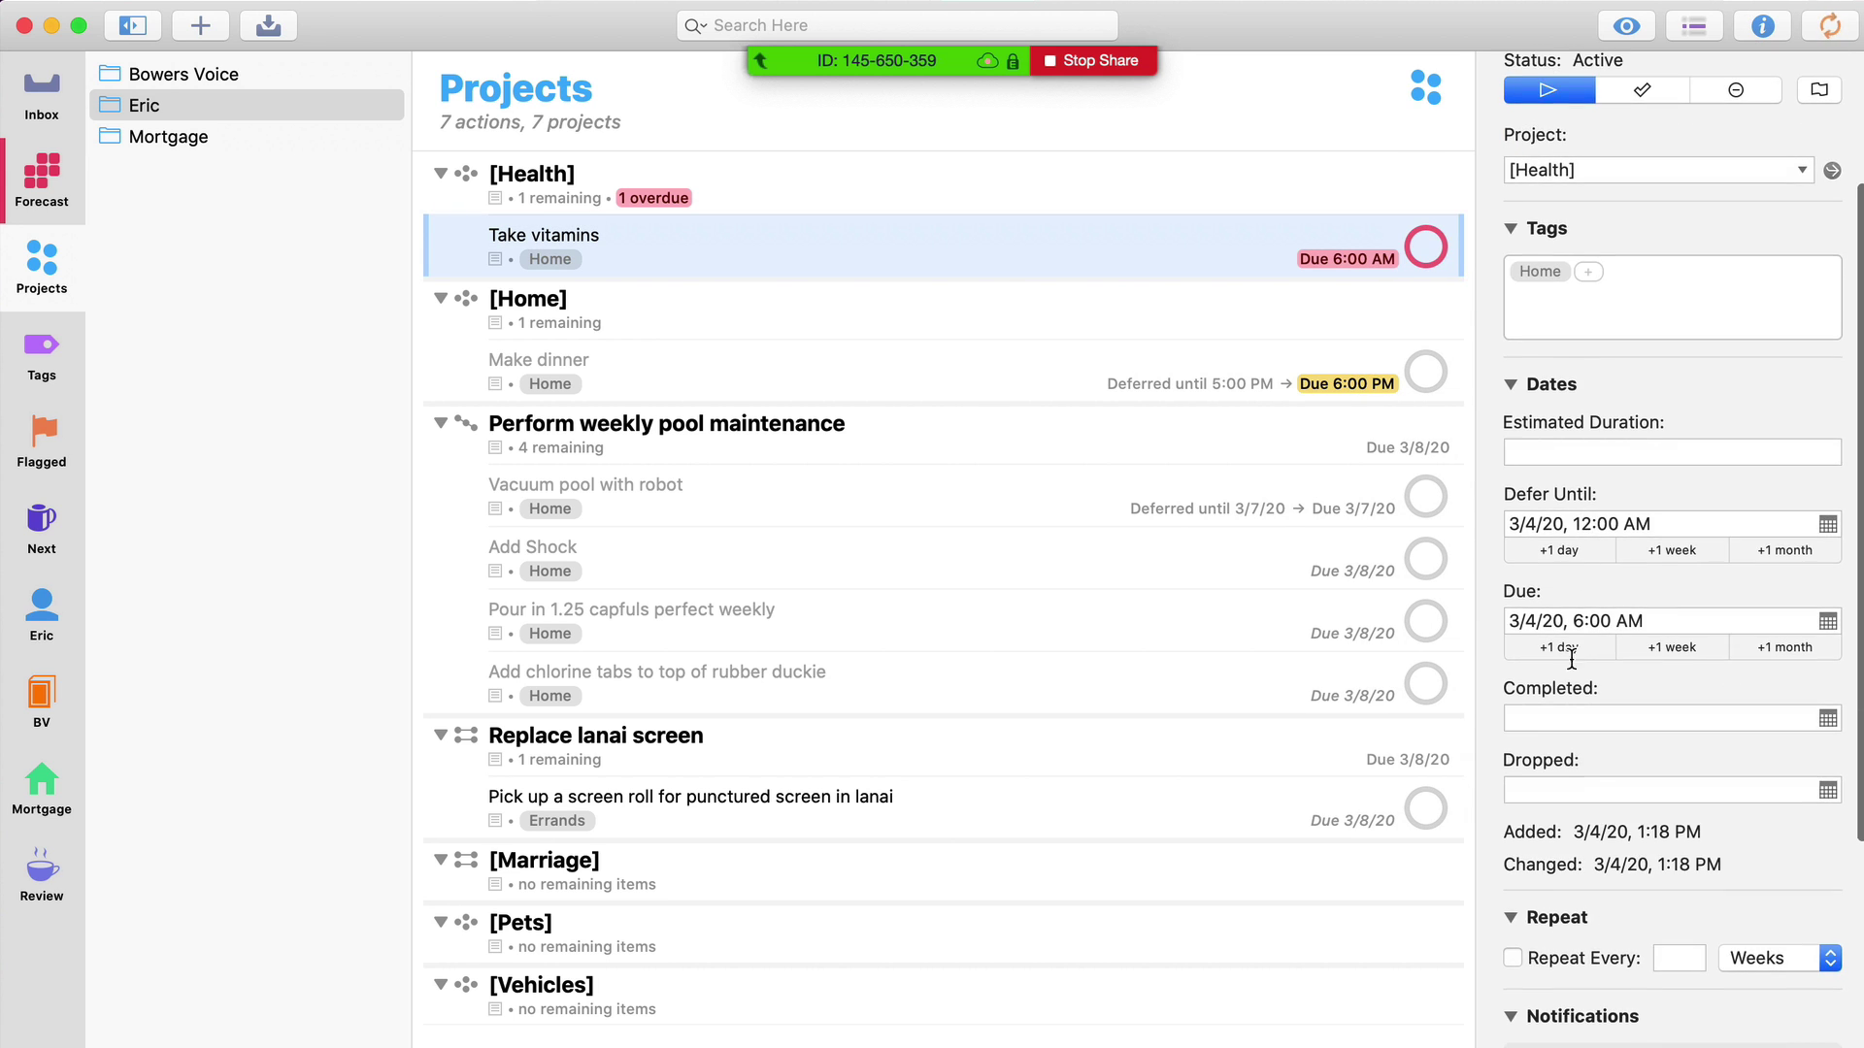
pyautogui.click(1592, 958)
pyautogui.click(1758, 958)
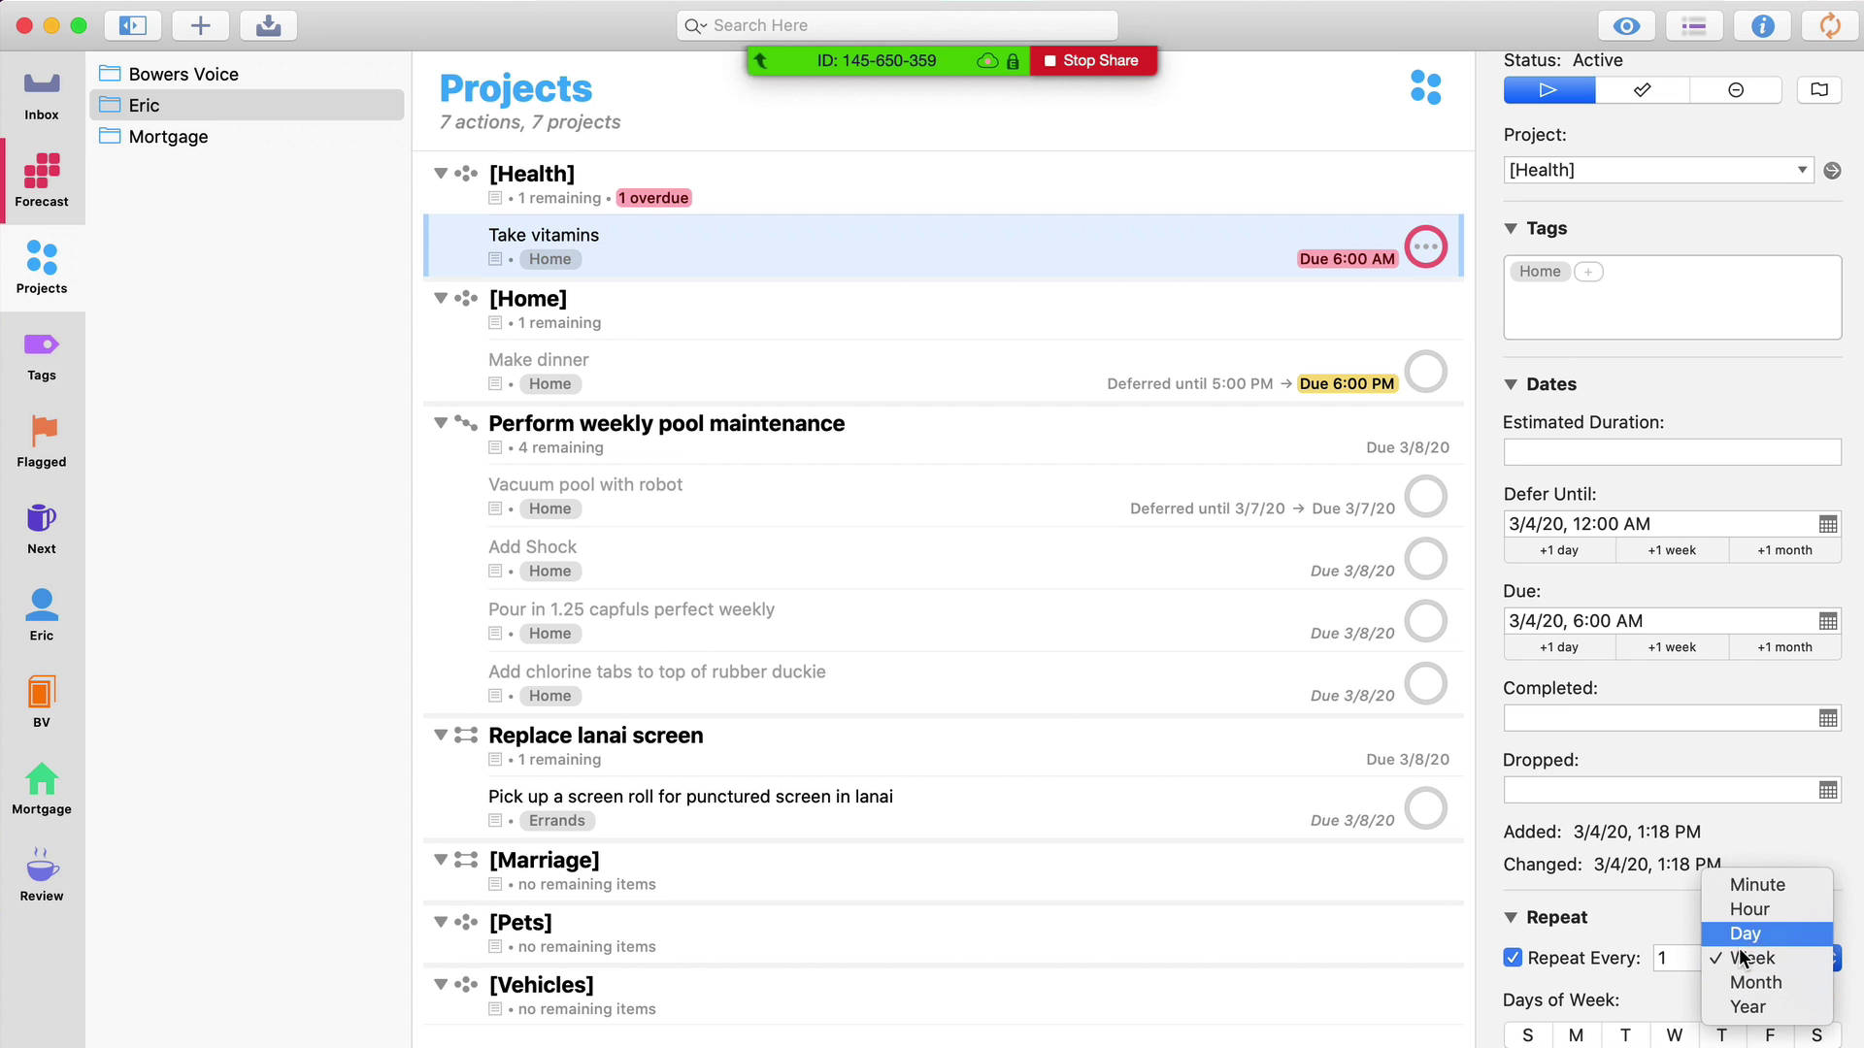
pyautogui.click(1743, 934)
pyautogui.scroll(-4, 1650, 893)
pyautogui.click(1726, 837)
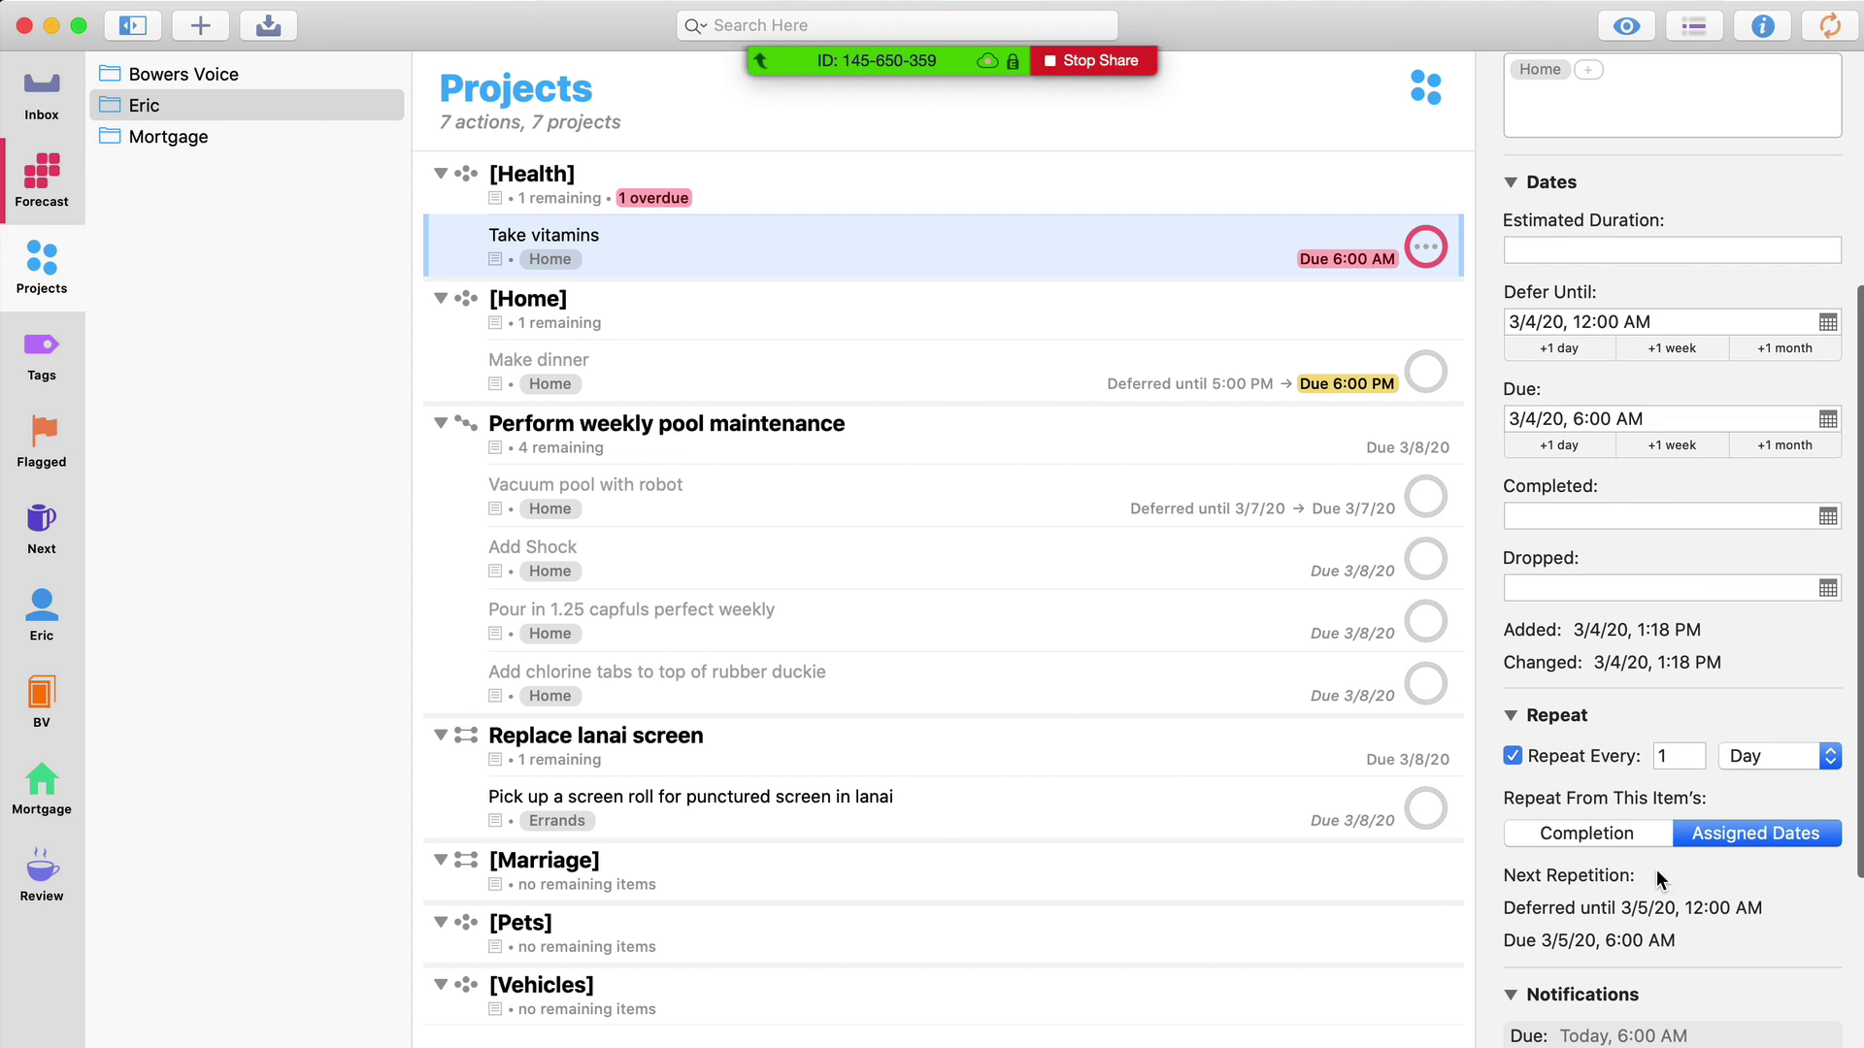
pyautogui.scroll(4, 1599, 870)
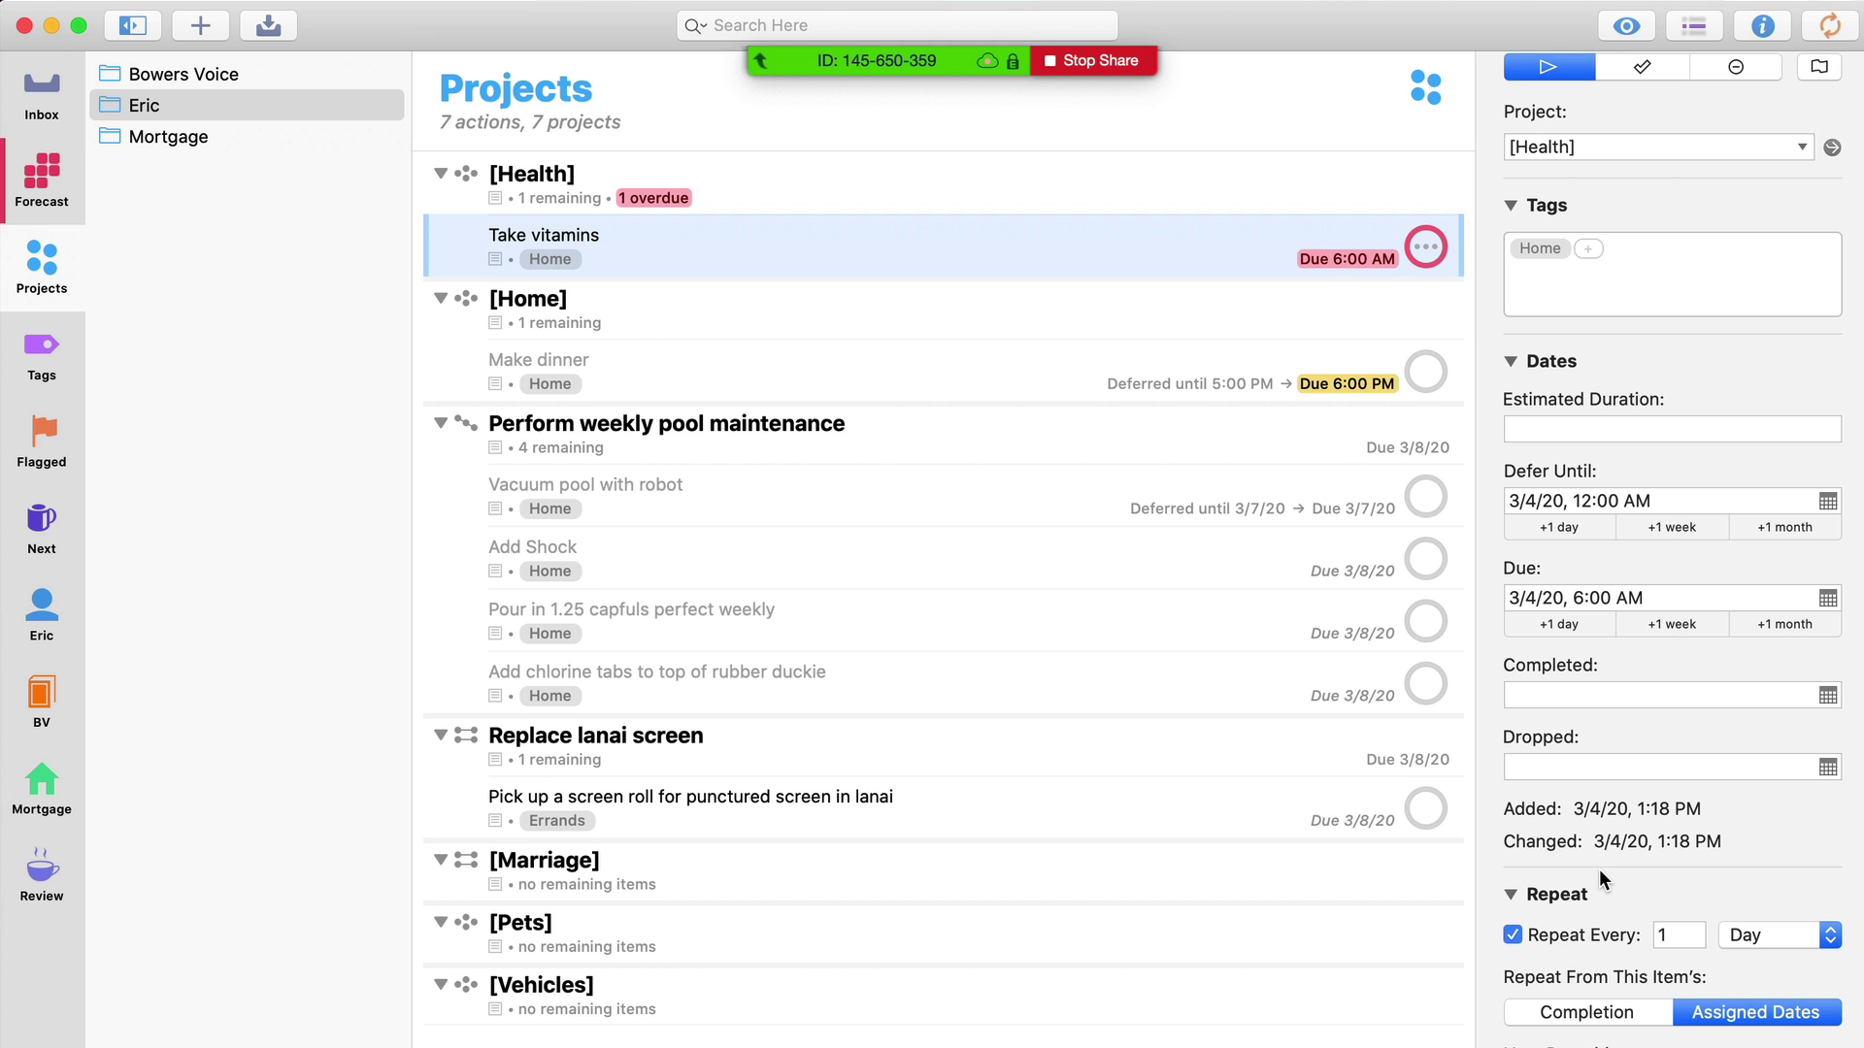
pyautogui.scroll(-4, 1598, 870)
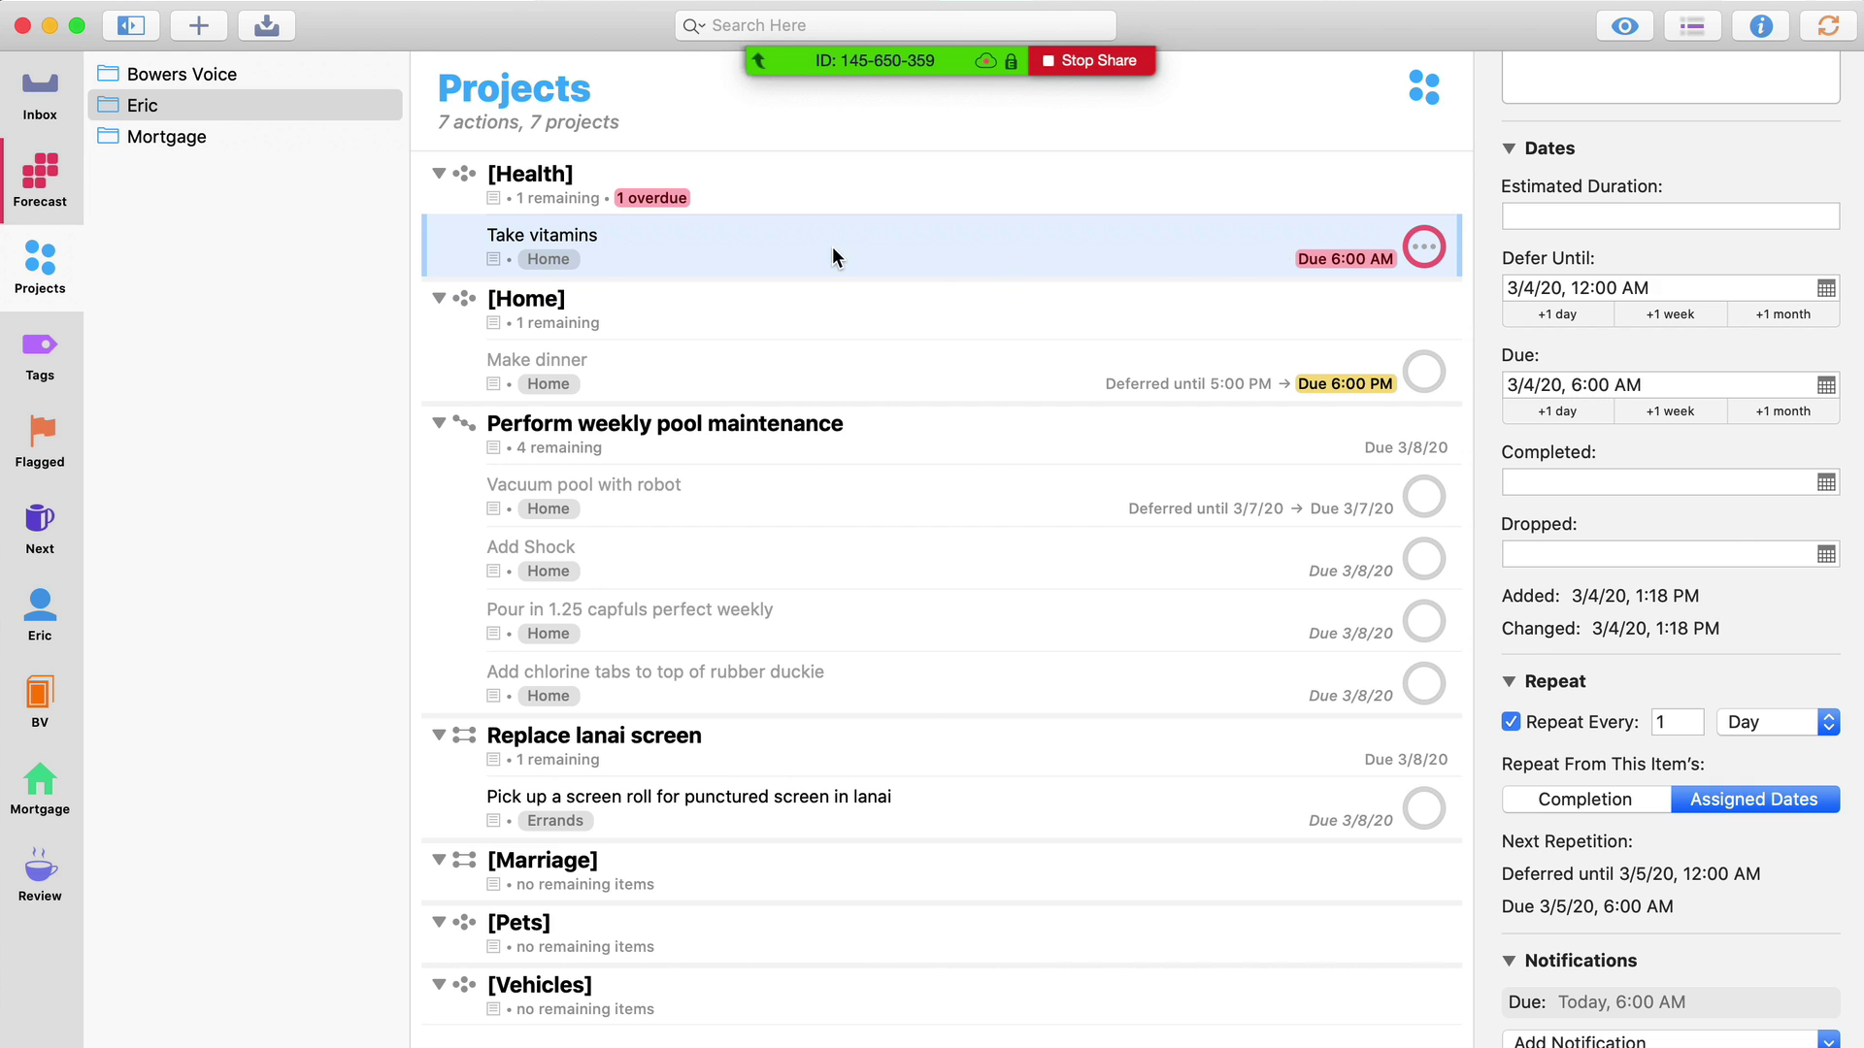
# Switch to Forecast for Wednesday, March 4 and deselect the Take vitamins action
pyautogui.press('super+2')
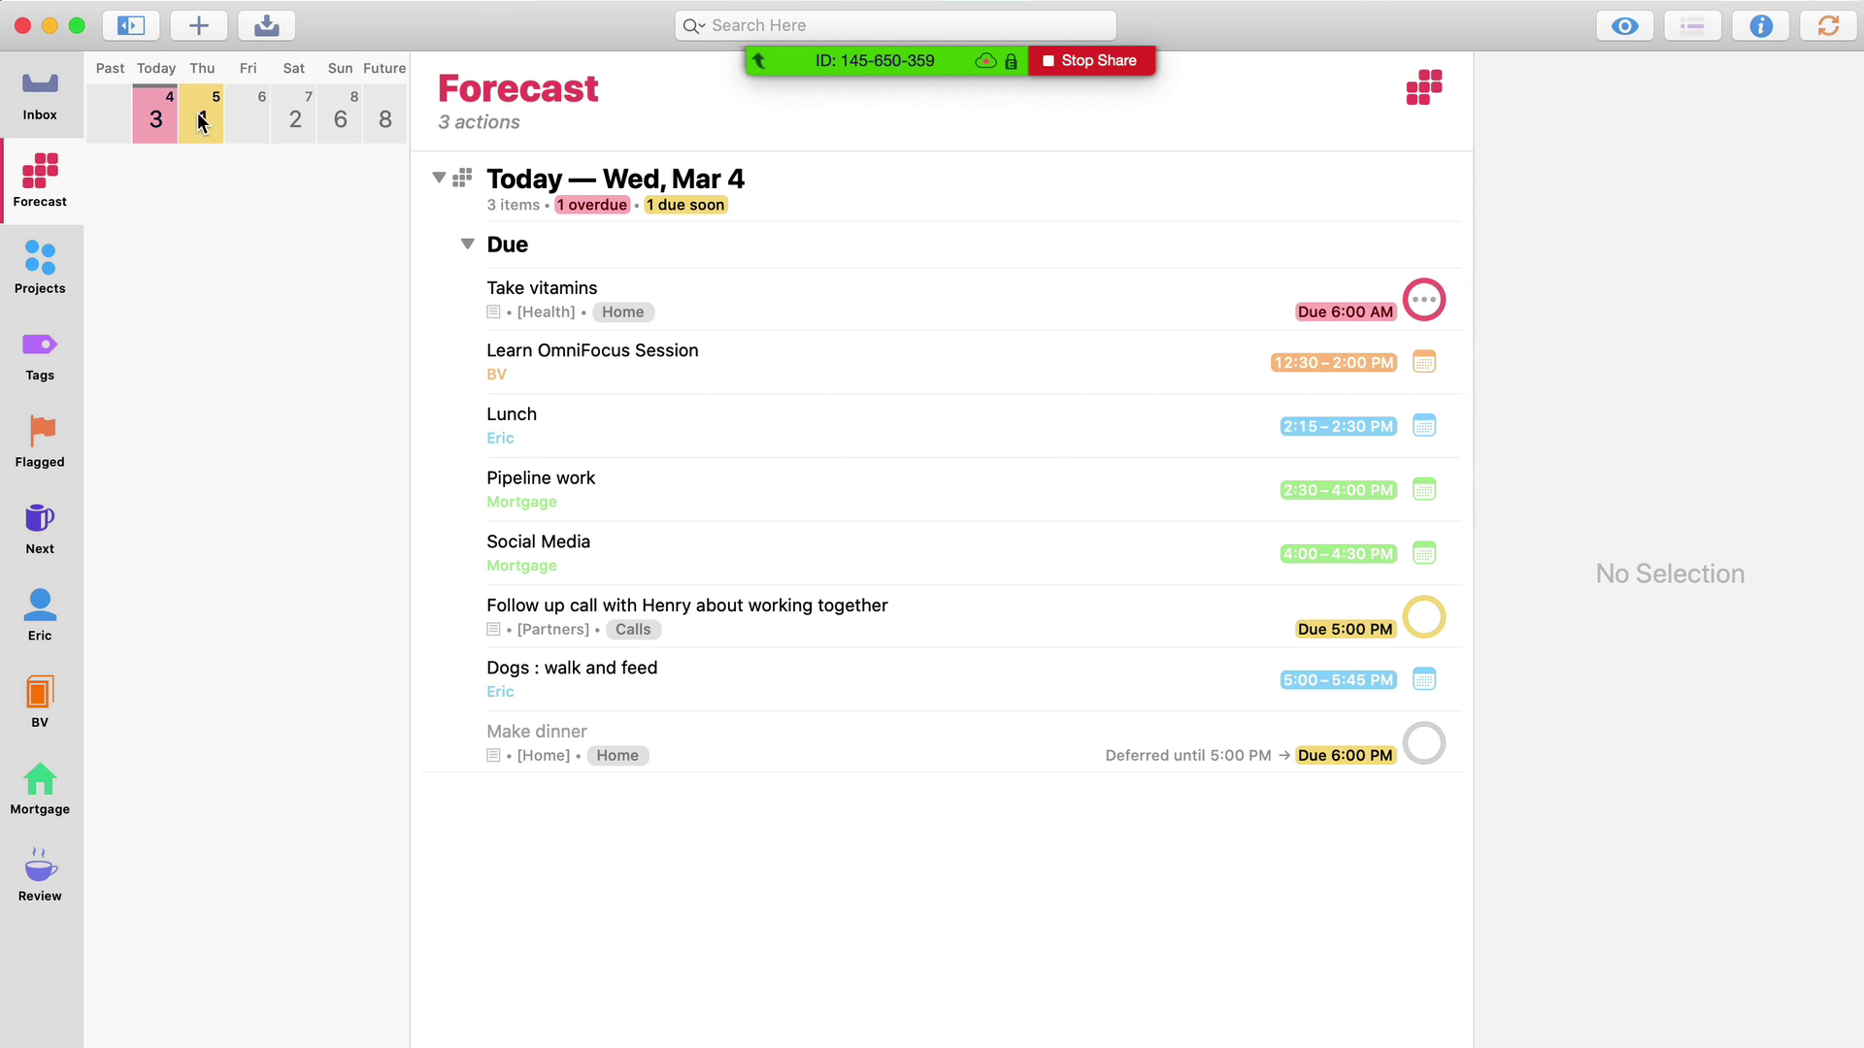
pyautogui.click(714, 311)
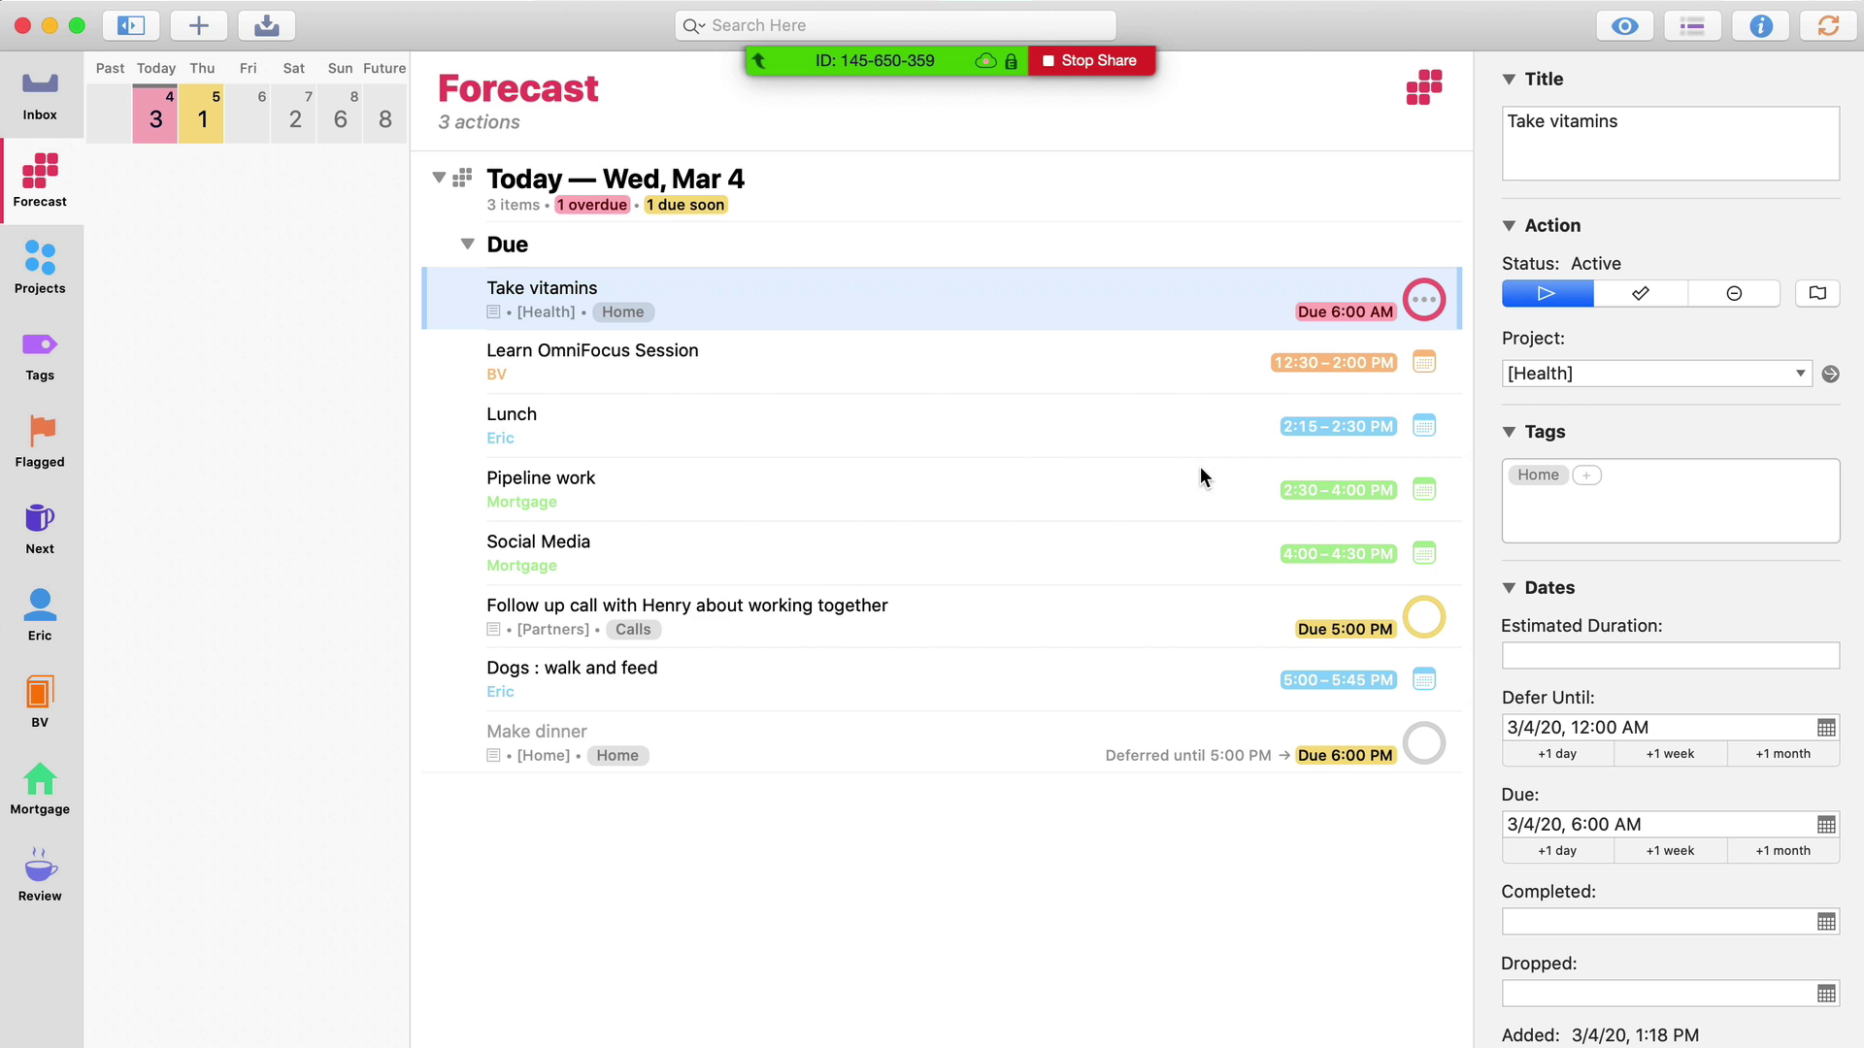
pyautogui.click(940, 381)
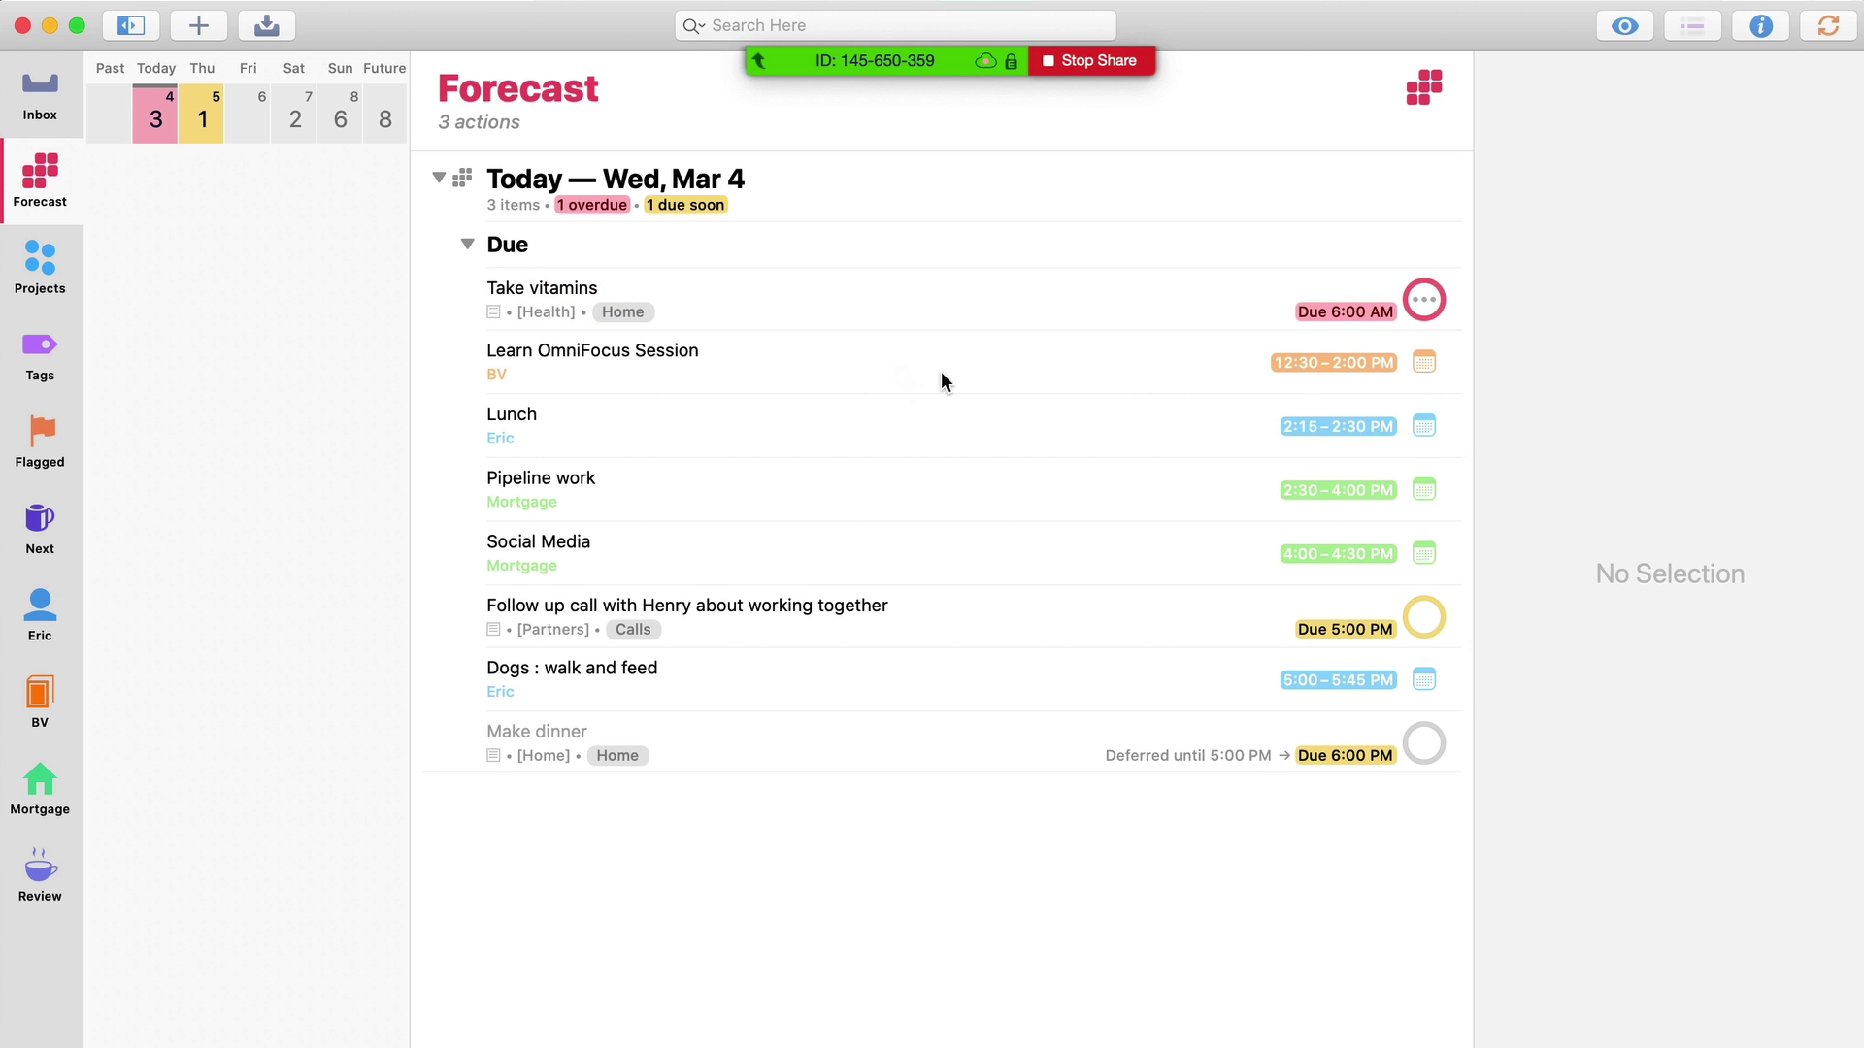
# Bring Fantastical forward and show the Learn OmniFocus calendar set
pyautogui.click(1424, 364)
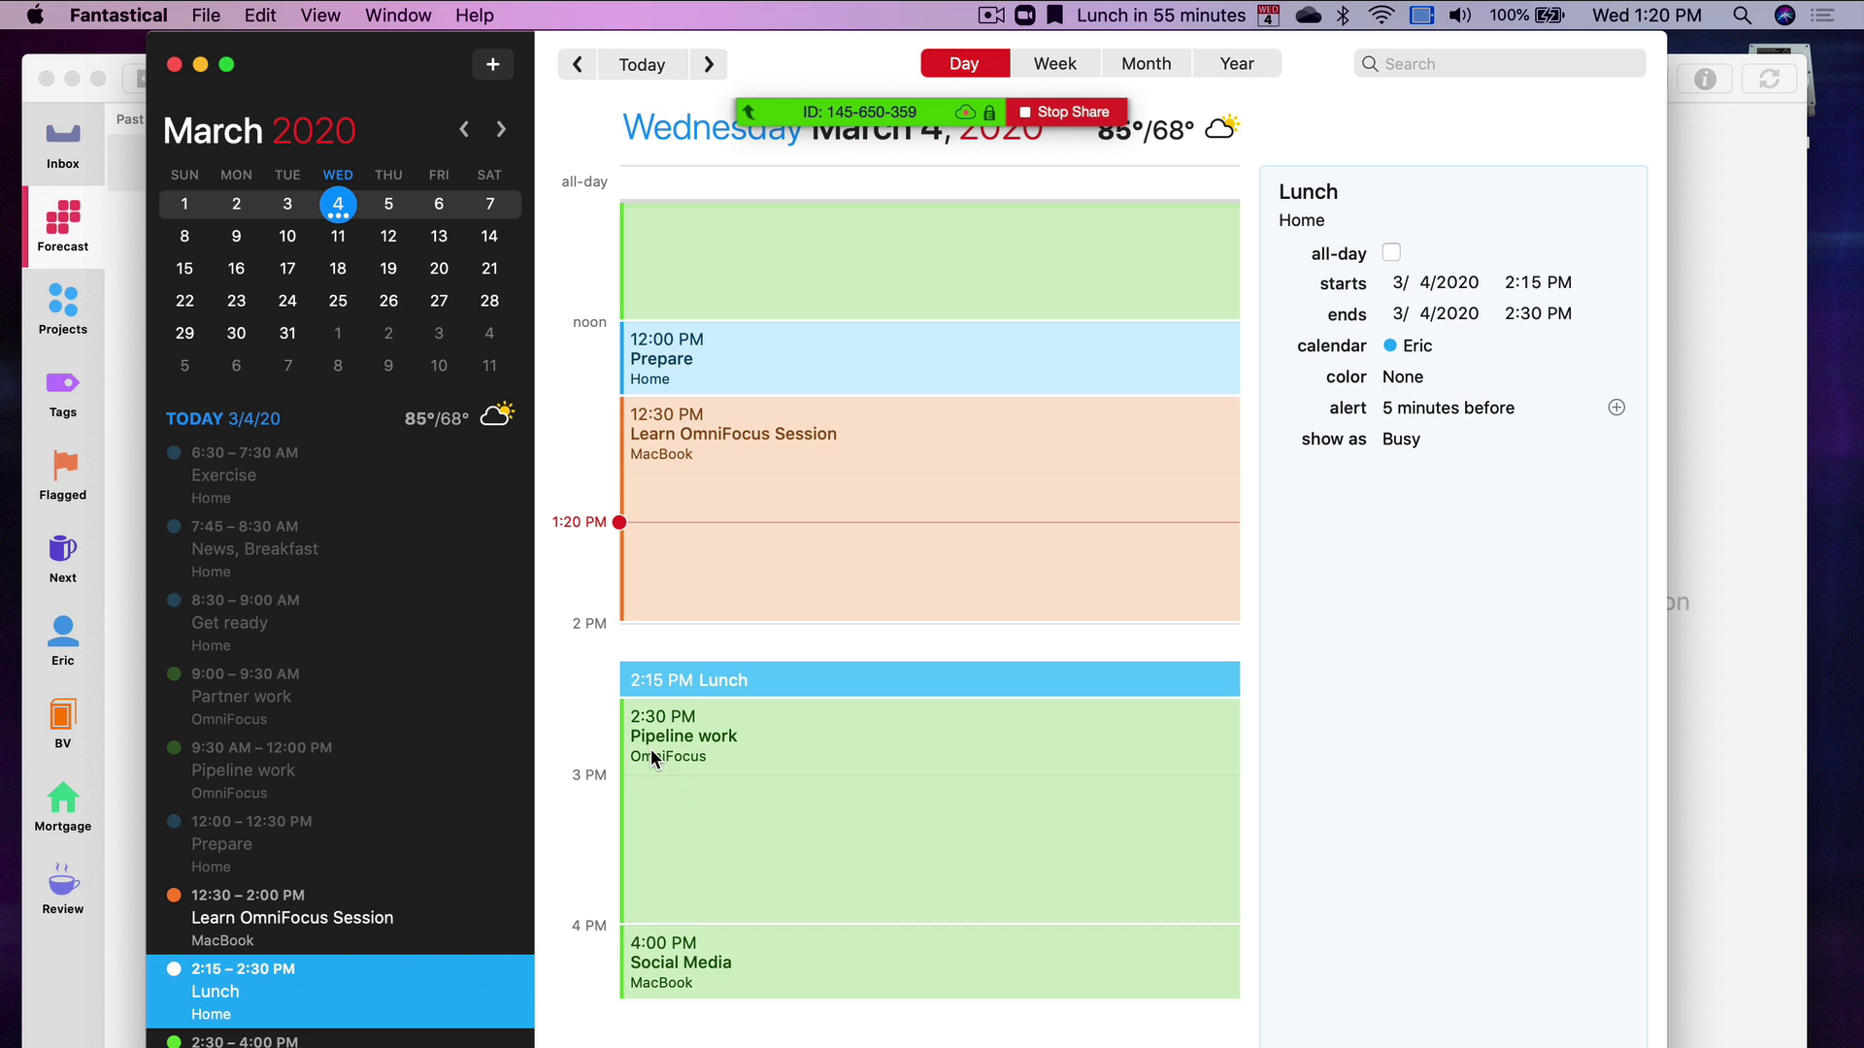
pyautogui.click(346, 1047)
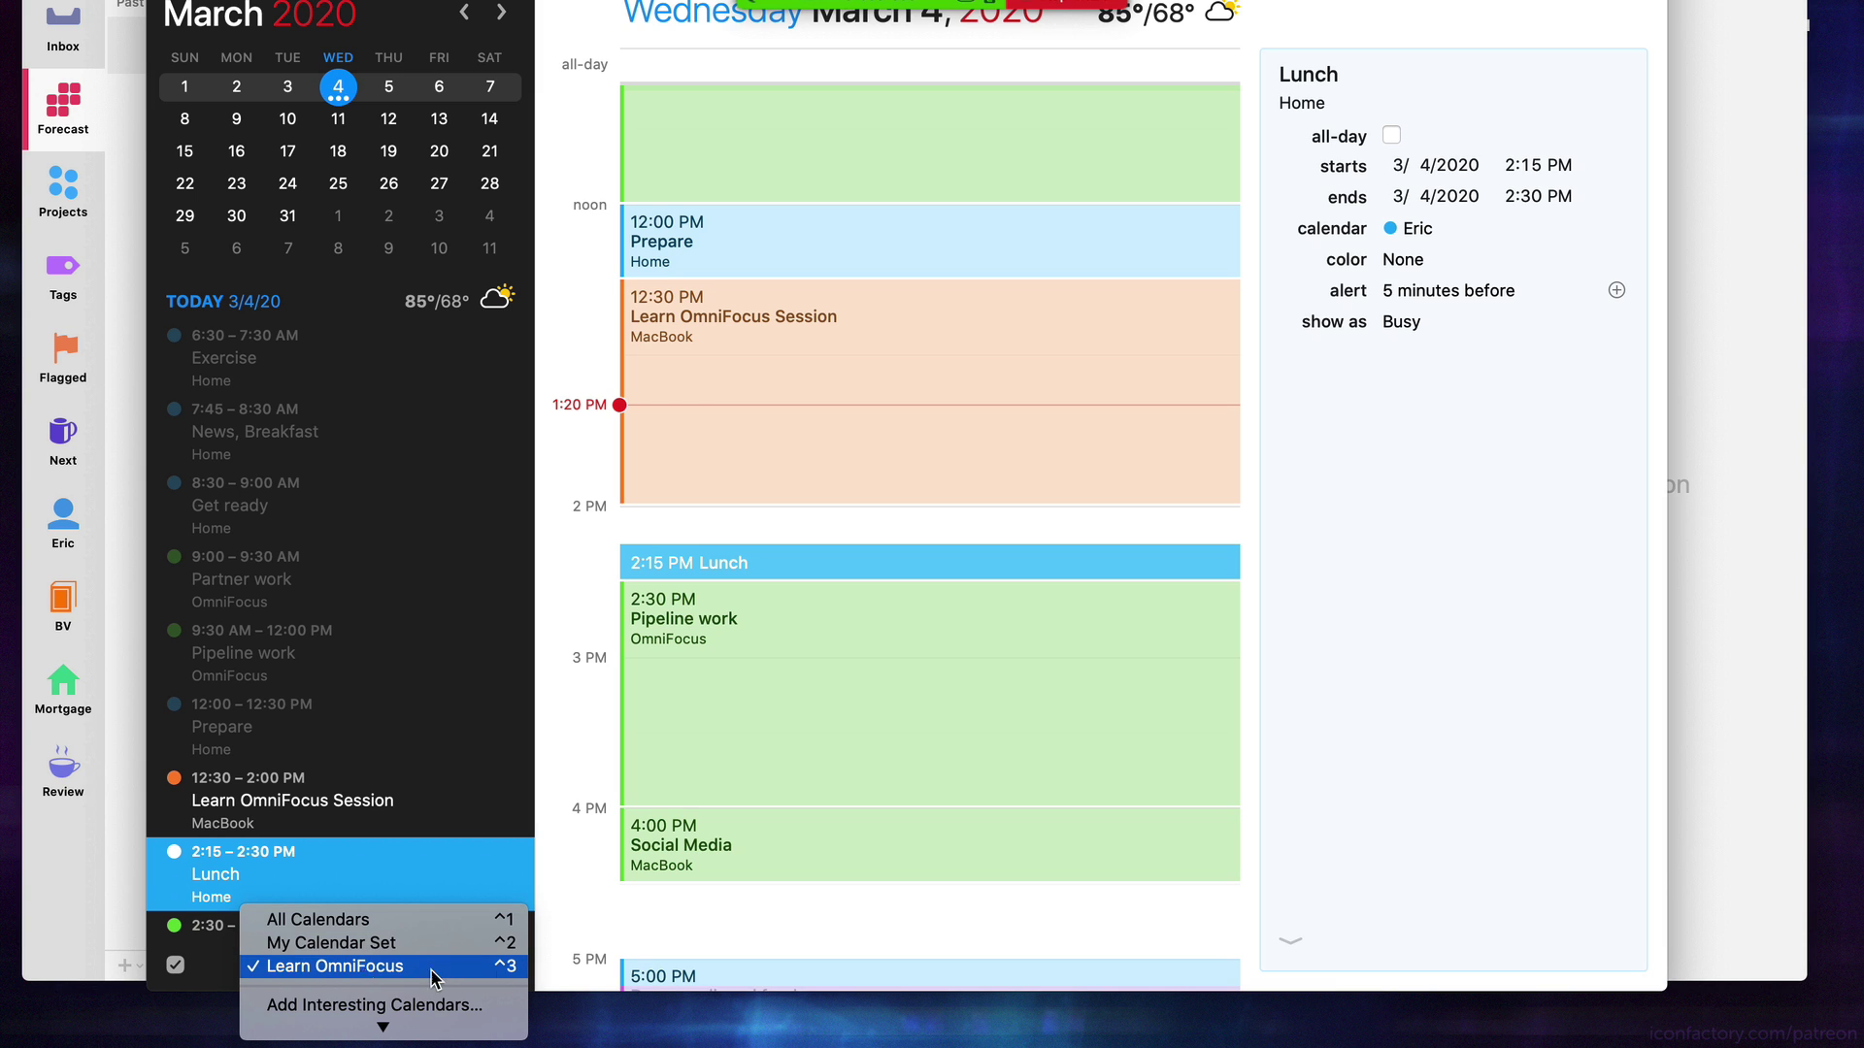
pyautogui.click(625, 946)
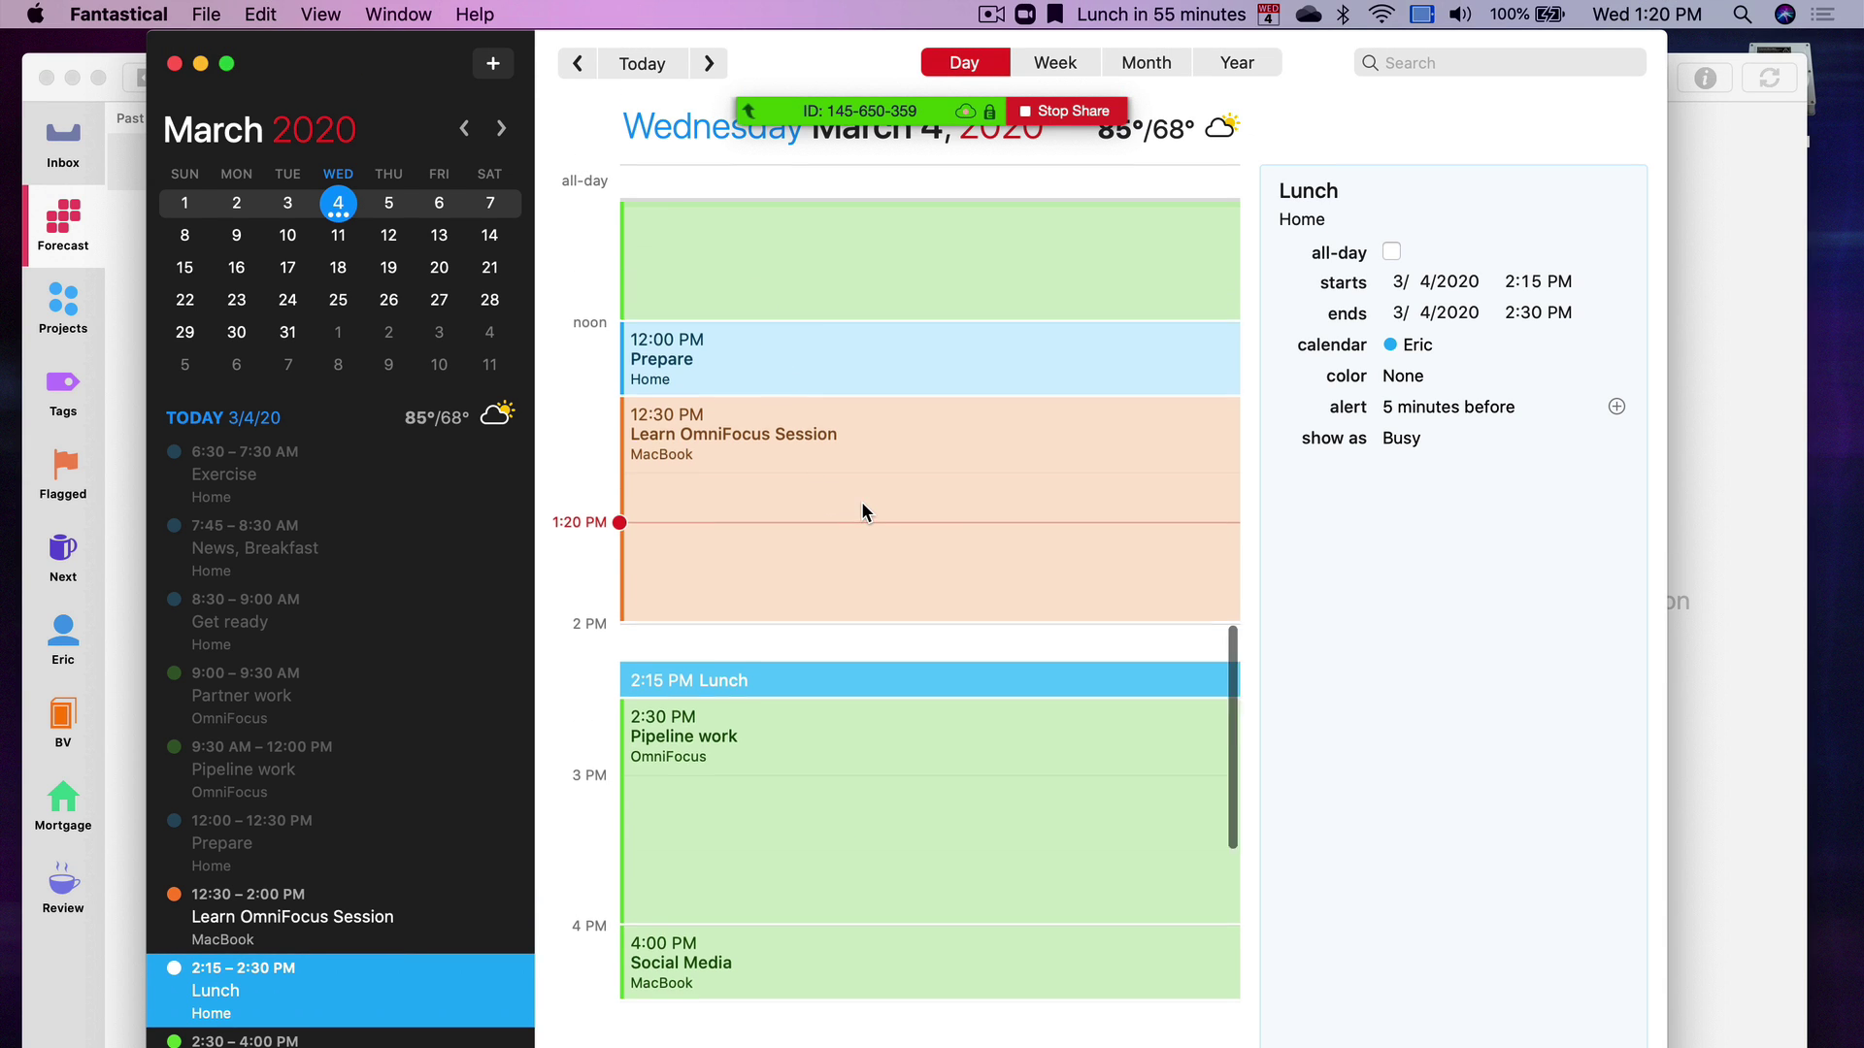
# Scroll the day view to the morning, shift the window left and widen it
pyautogui.scroll(15, 864, 511)
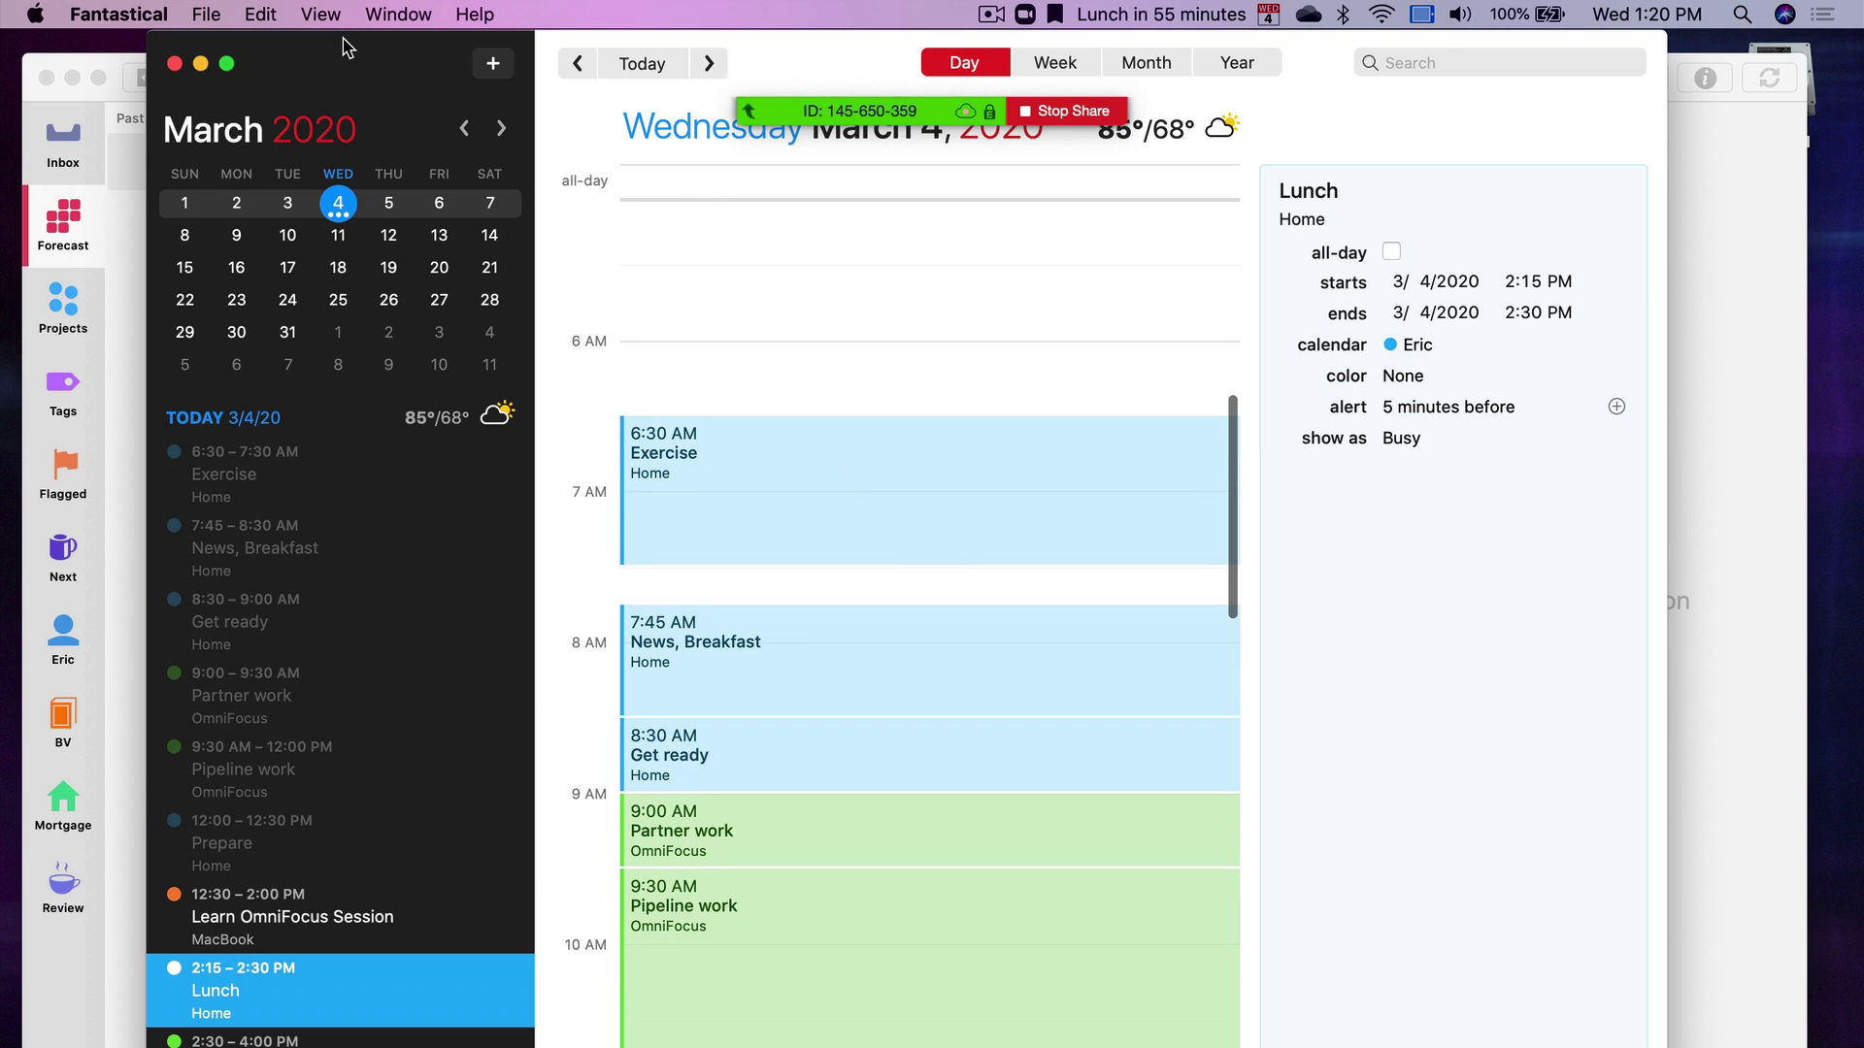
pyautogui.moveTo(346, 41); pyautogui.dragTo(278, 27)
pyautogui.moveTo(1600, 861); pyautogui.dragTo(1709, 850)
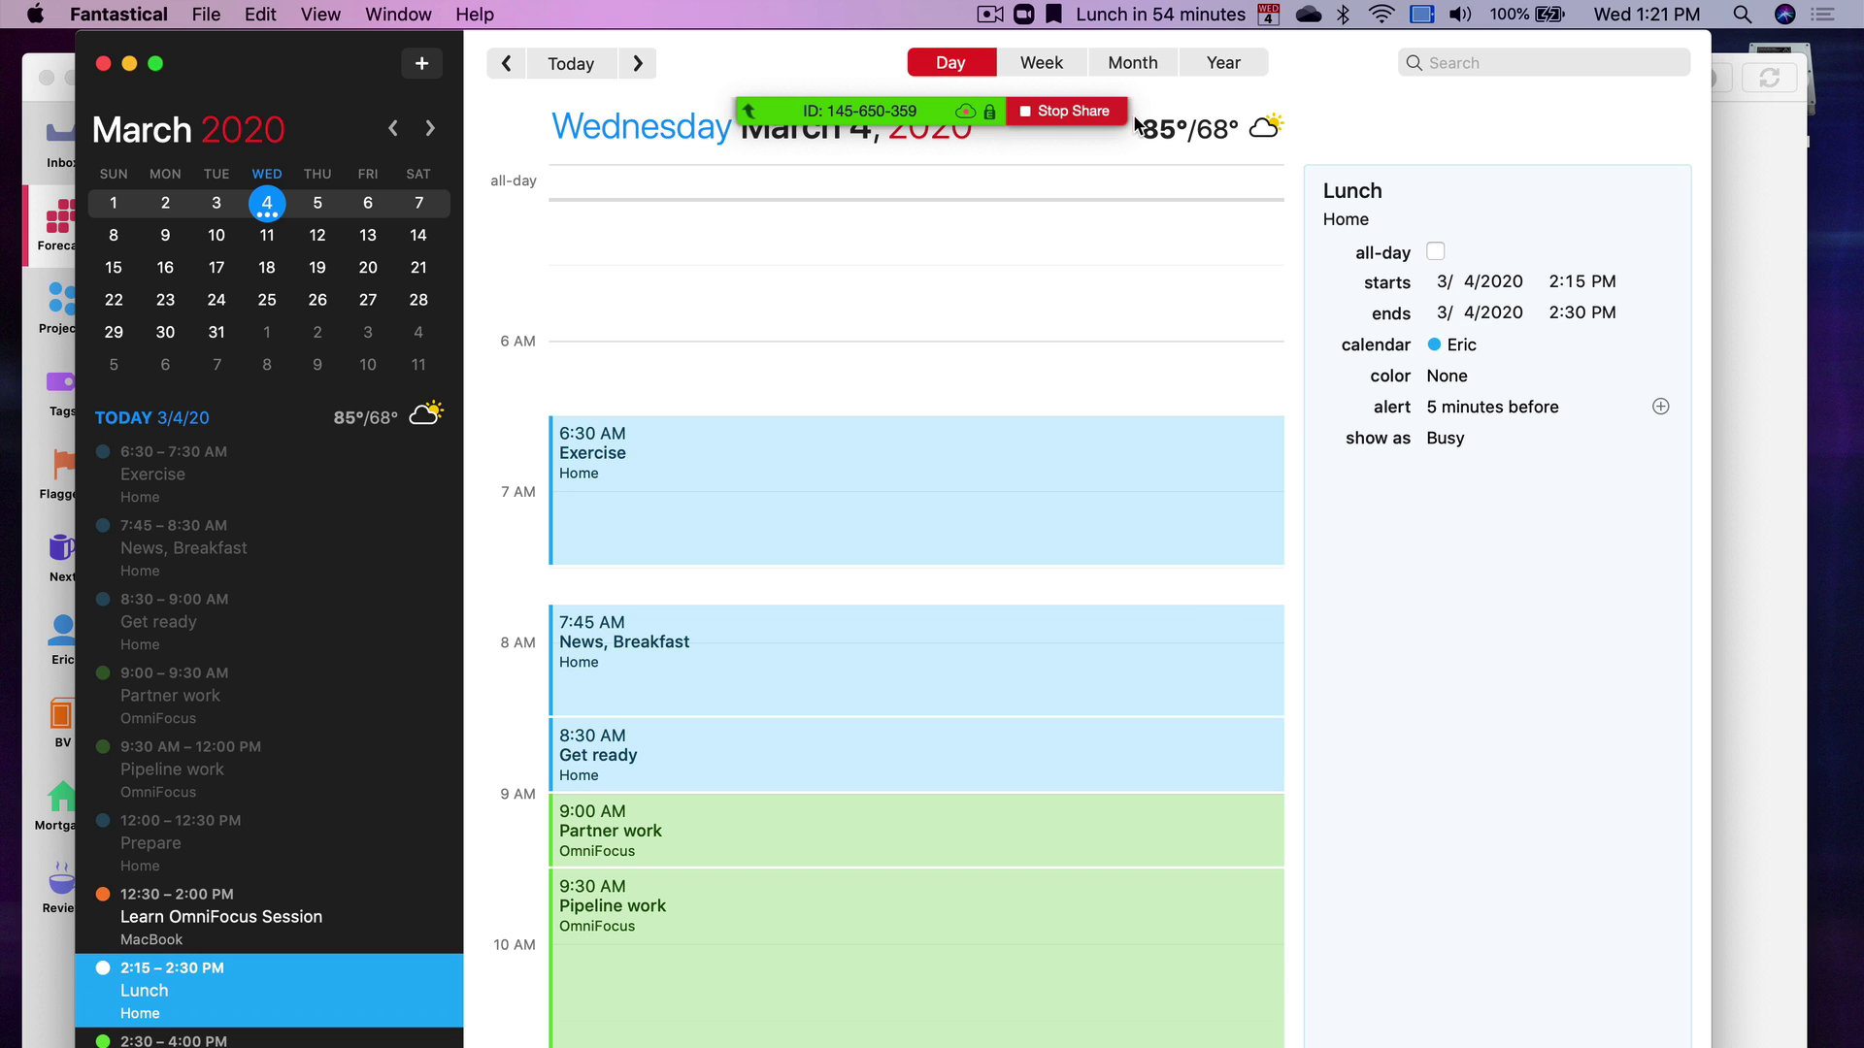
# View the March 1–7 week in Fantastical, select the Partner work block, then return to OmniFocus
pyautogui.click(1046, 64)
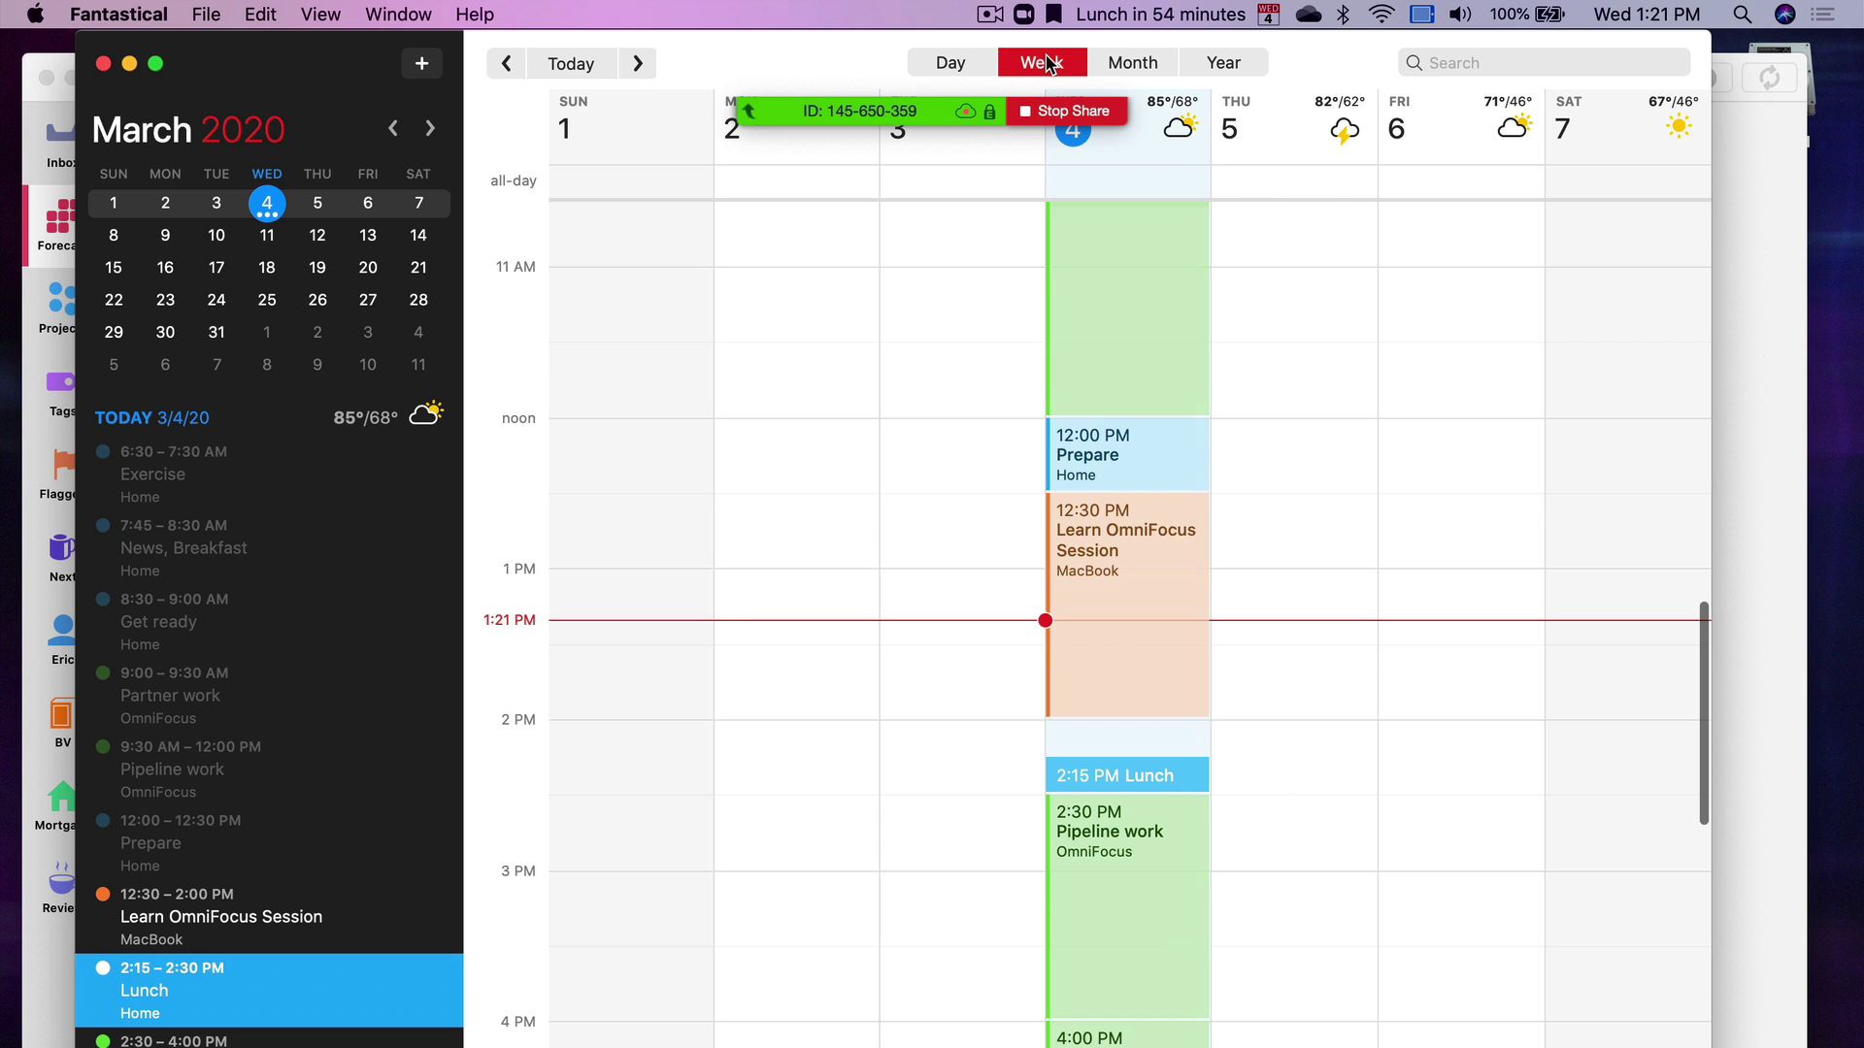
pyautogui.scroll(10, 1358, 691)
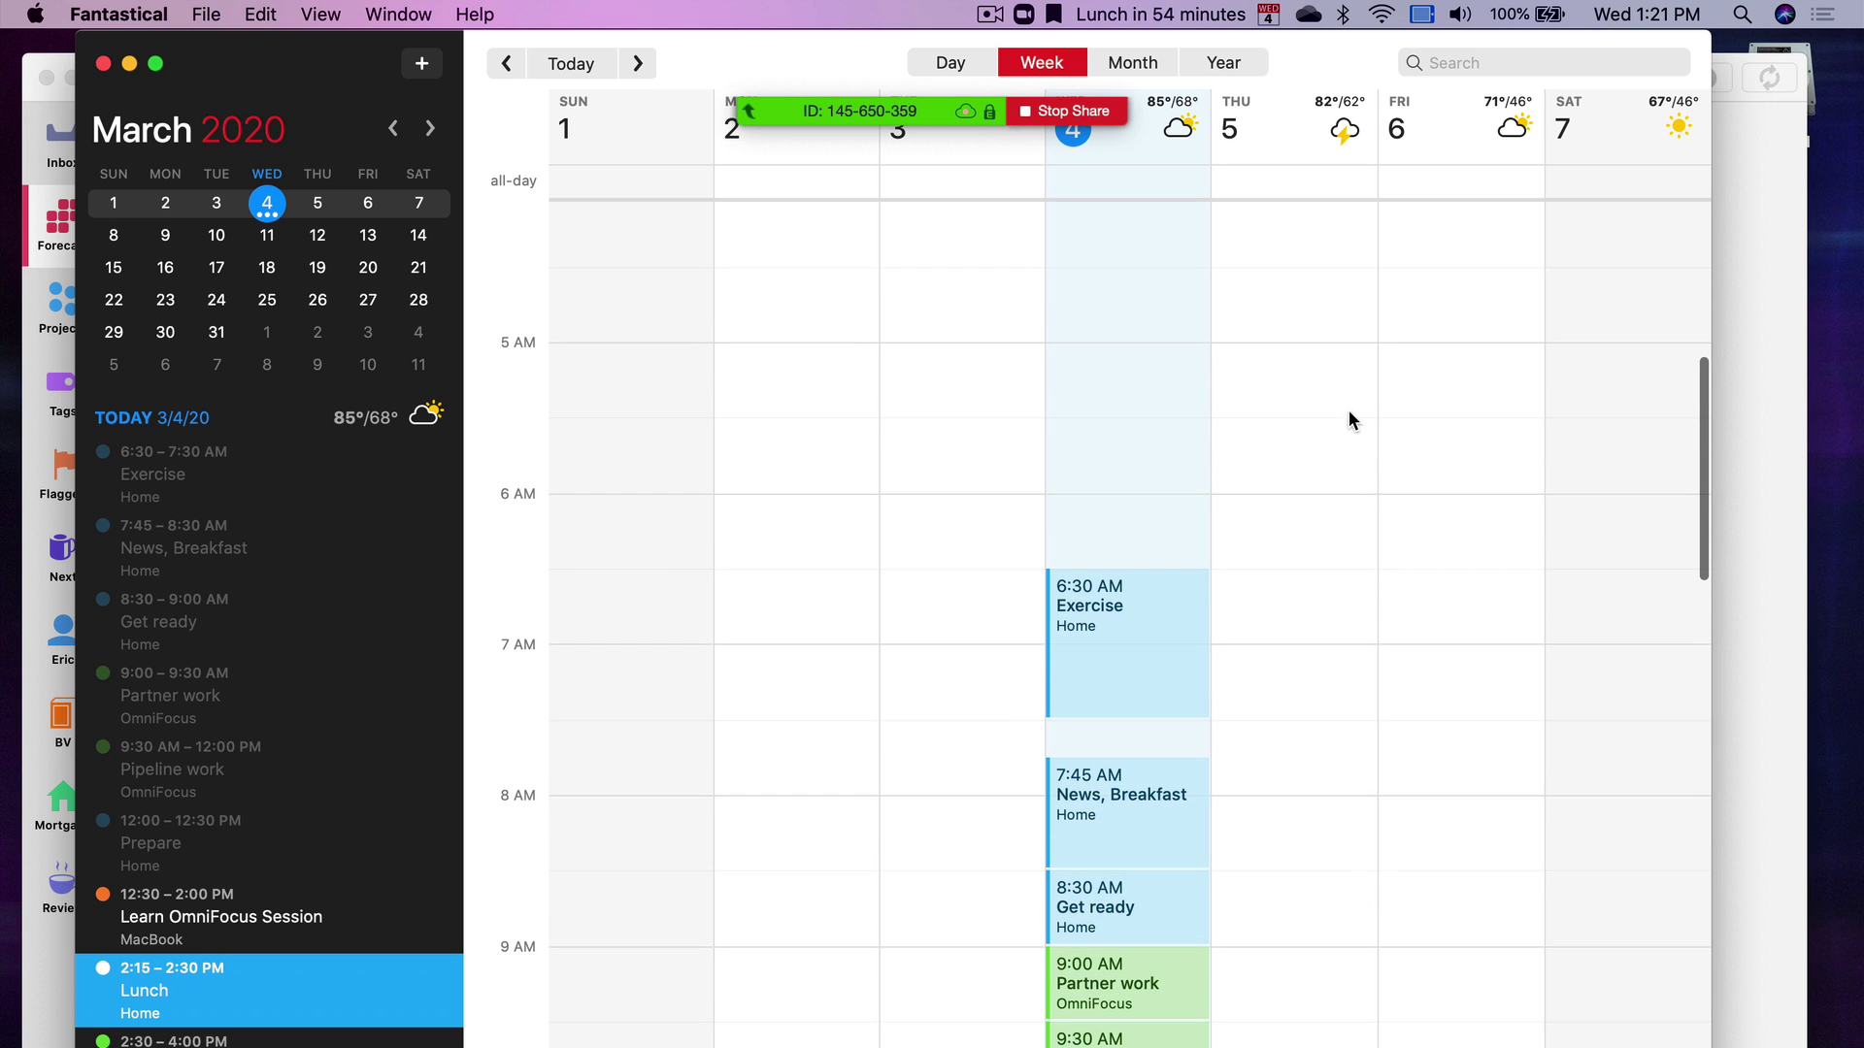
pyautogui.scroll(-5, 1342, 534)
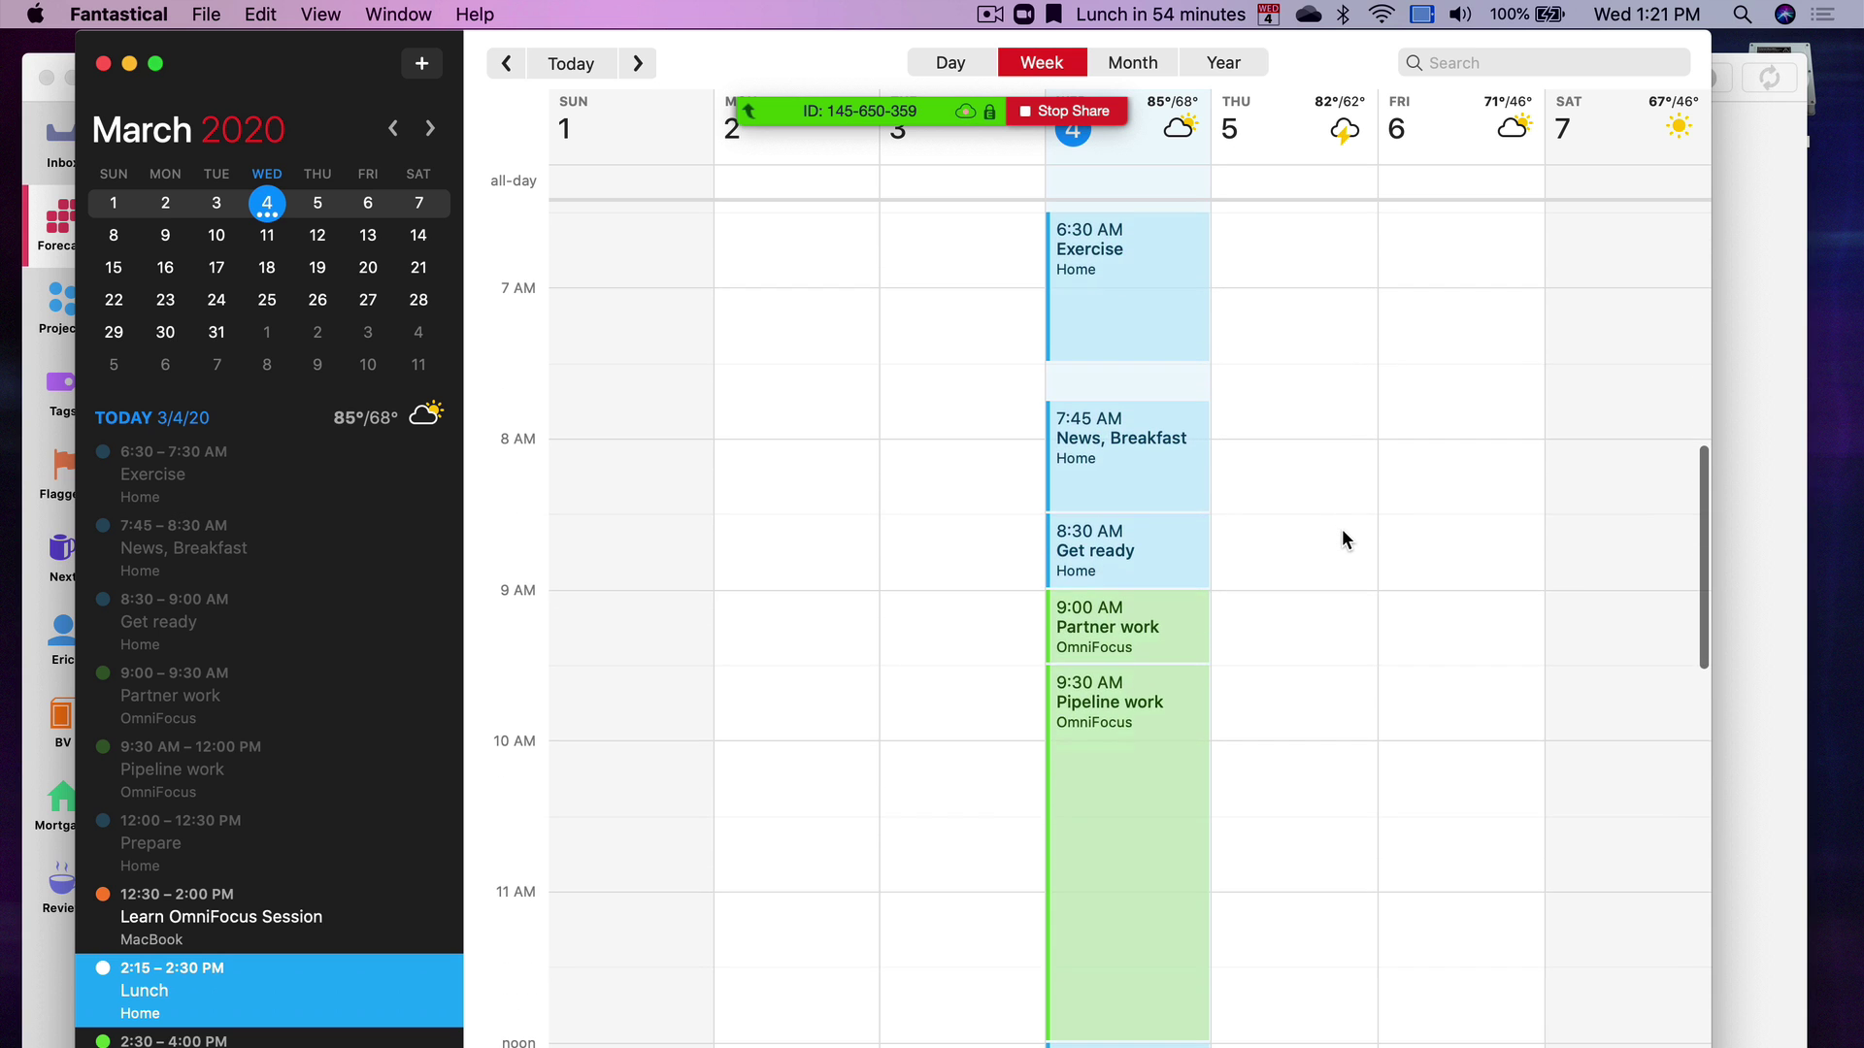
pyautogui.scroll(4, 1342, 539)
pyautogui.scroll(-10, 1342, 536)
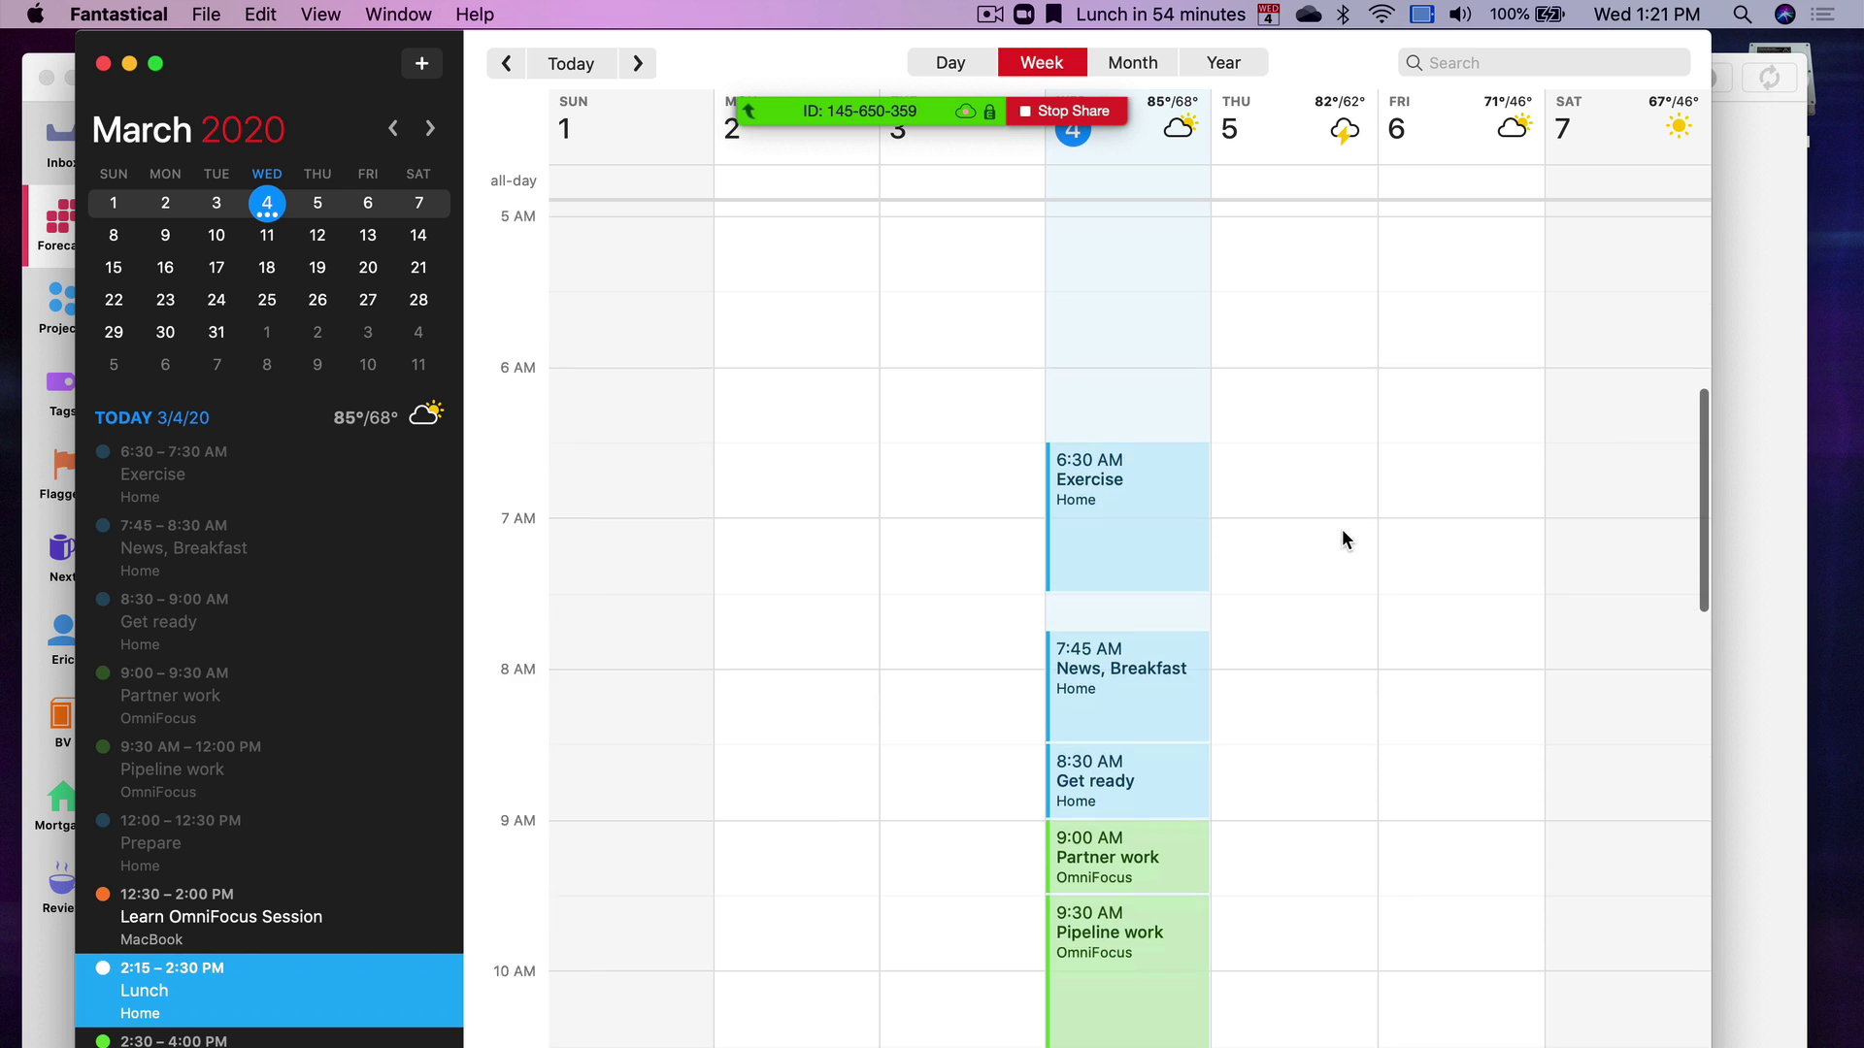
pyautogui.scroll(-3, 1341, 539)
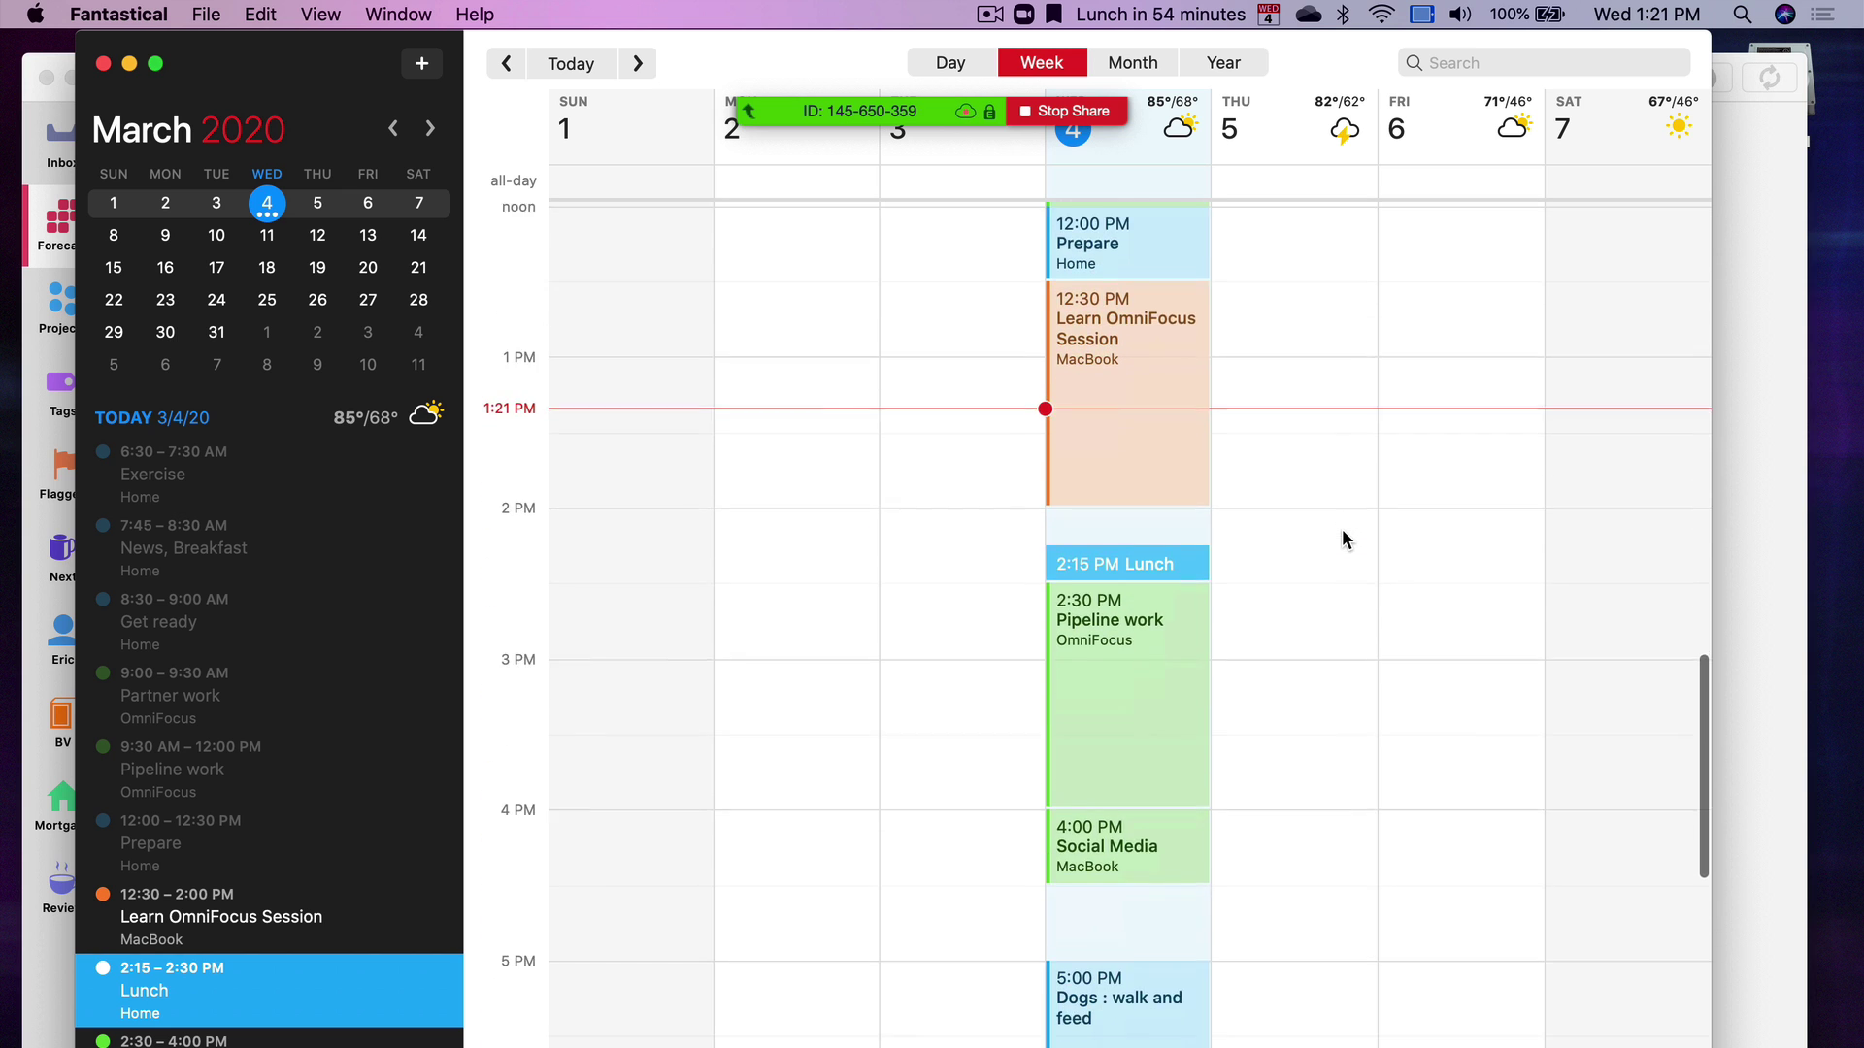
pyautogui.scroll(6, 1341, 539)
pyautogui.scroll(4, 1342, 538)
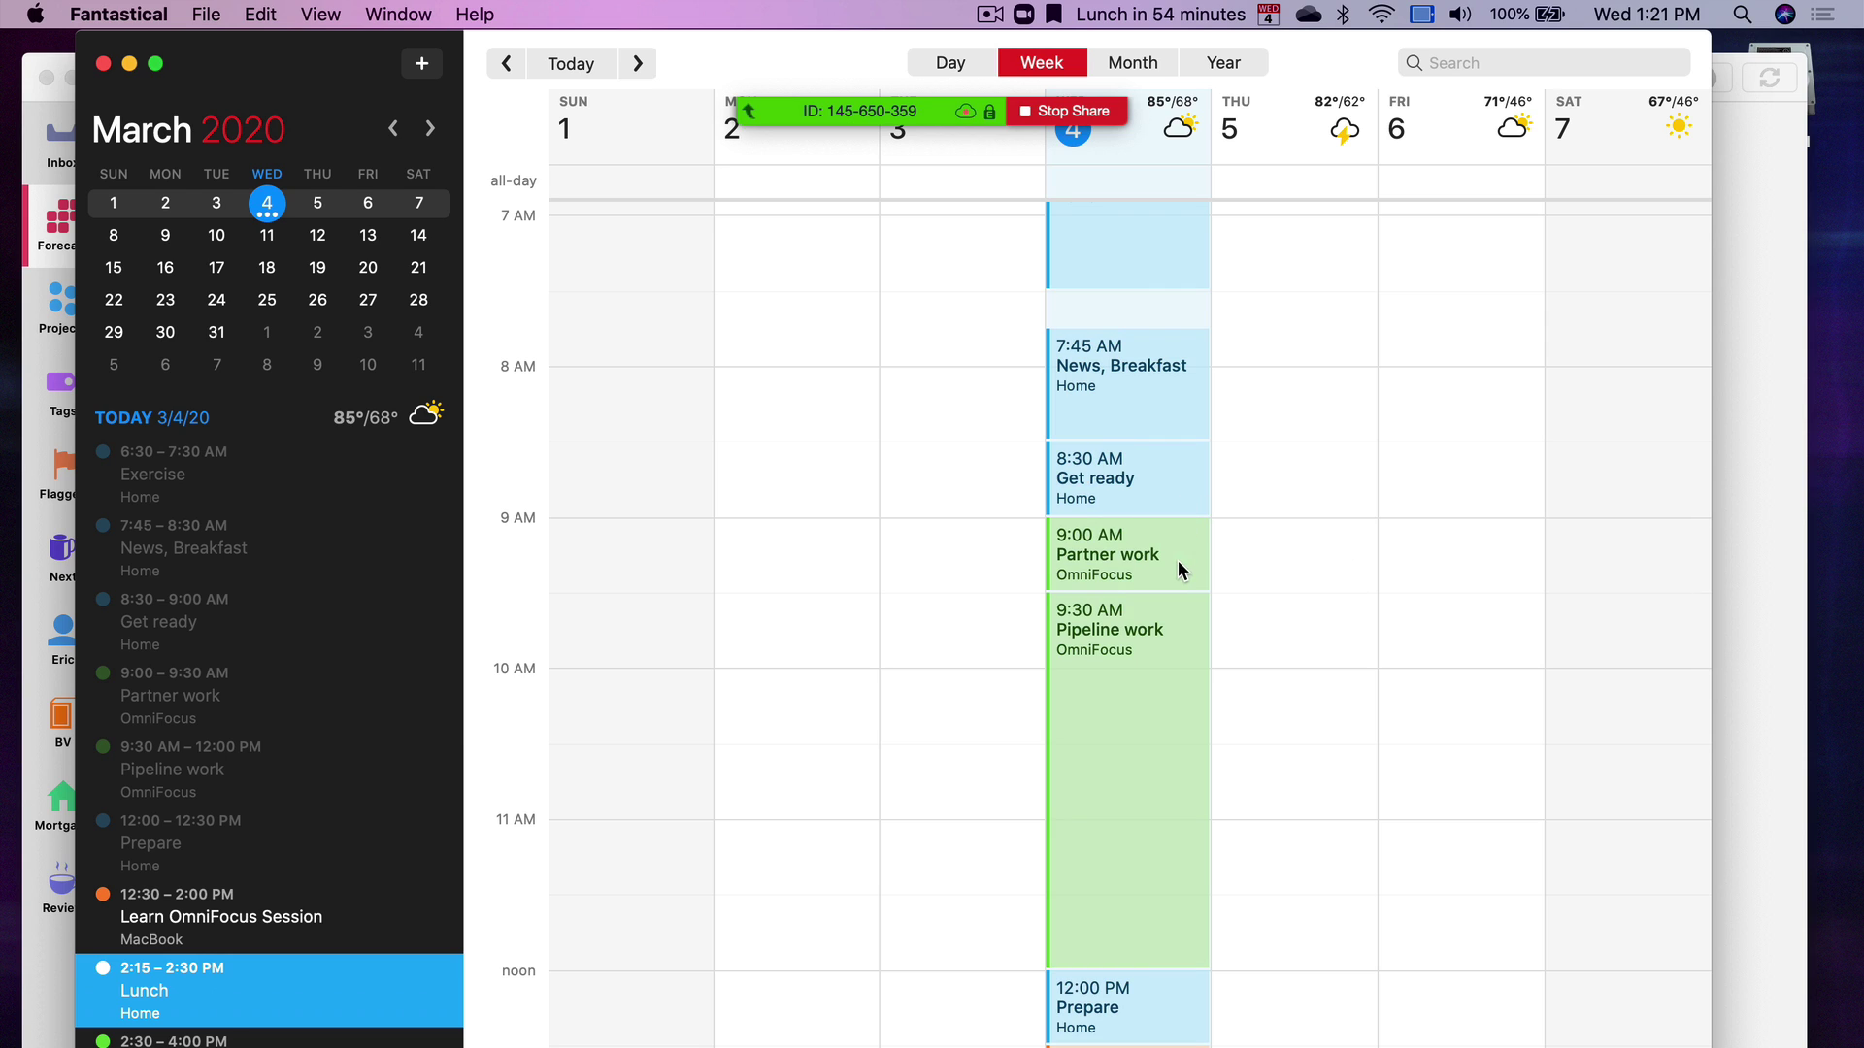
pyautogui.click(1176, 560)
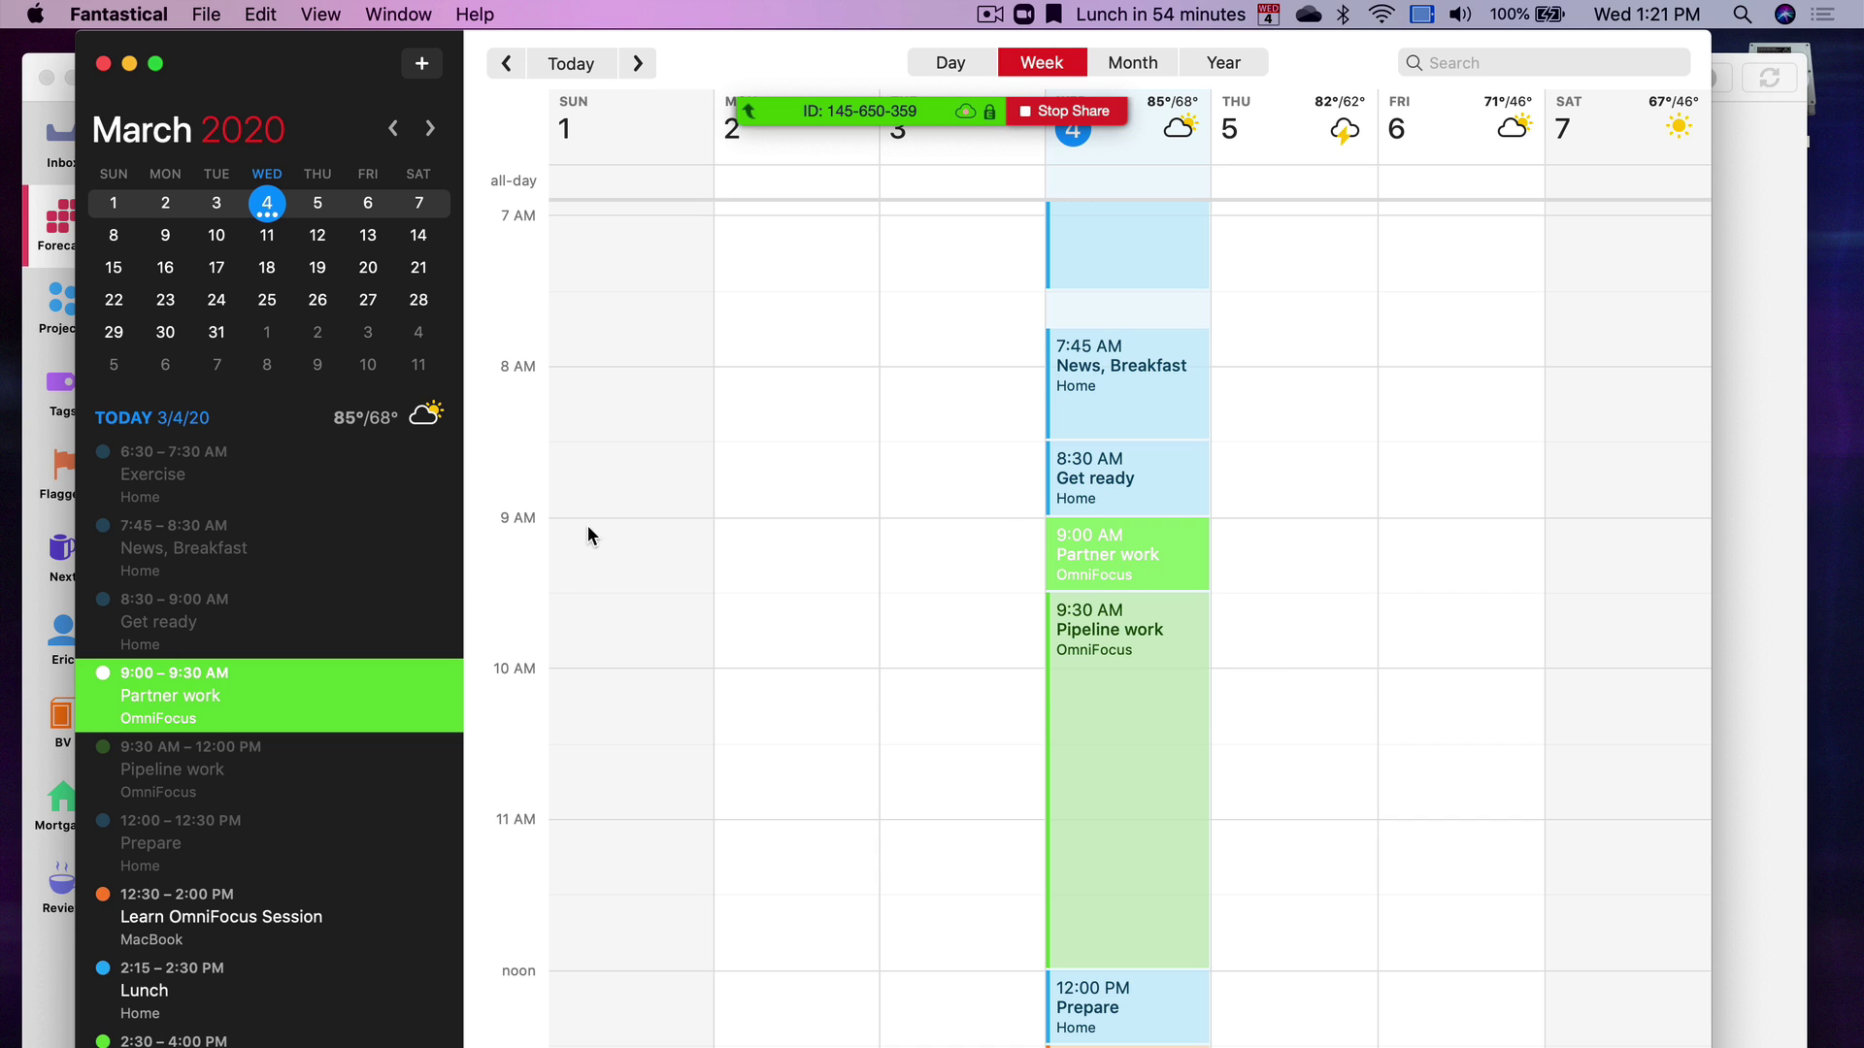
pyautogui.press('super+Tab')
# In Projects, expand the Mortgage folder and show the Partners project's actions
pyautogui.click(11, 306)
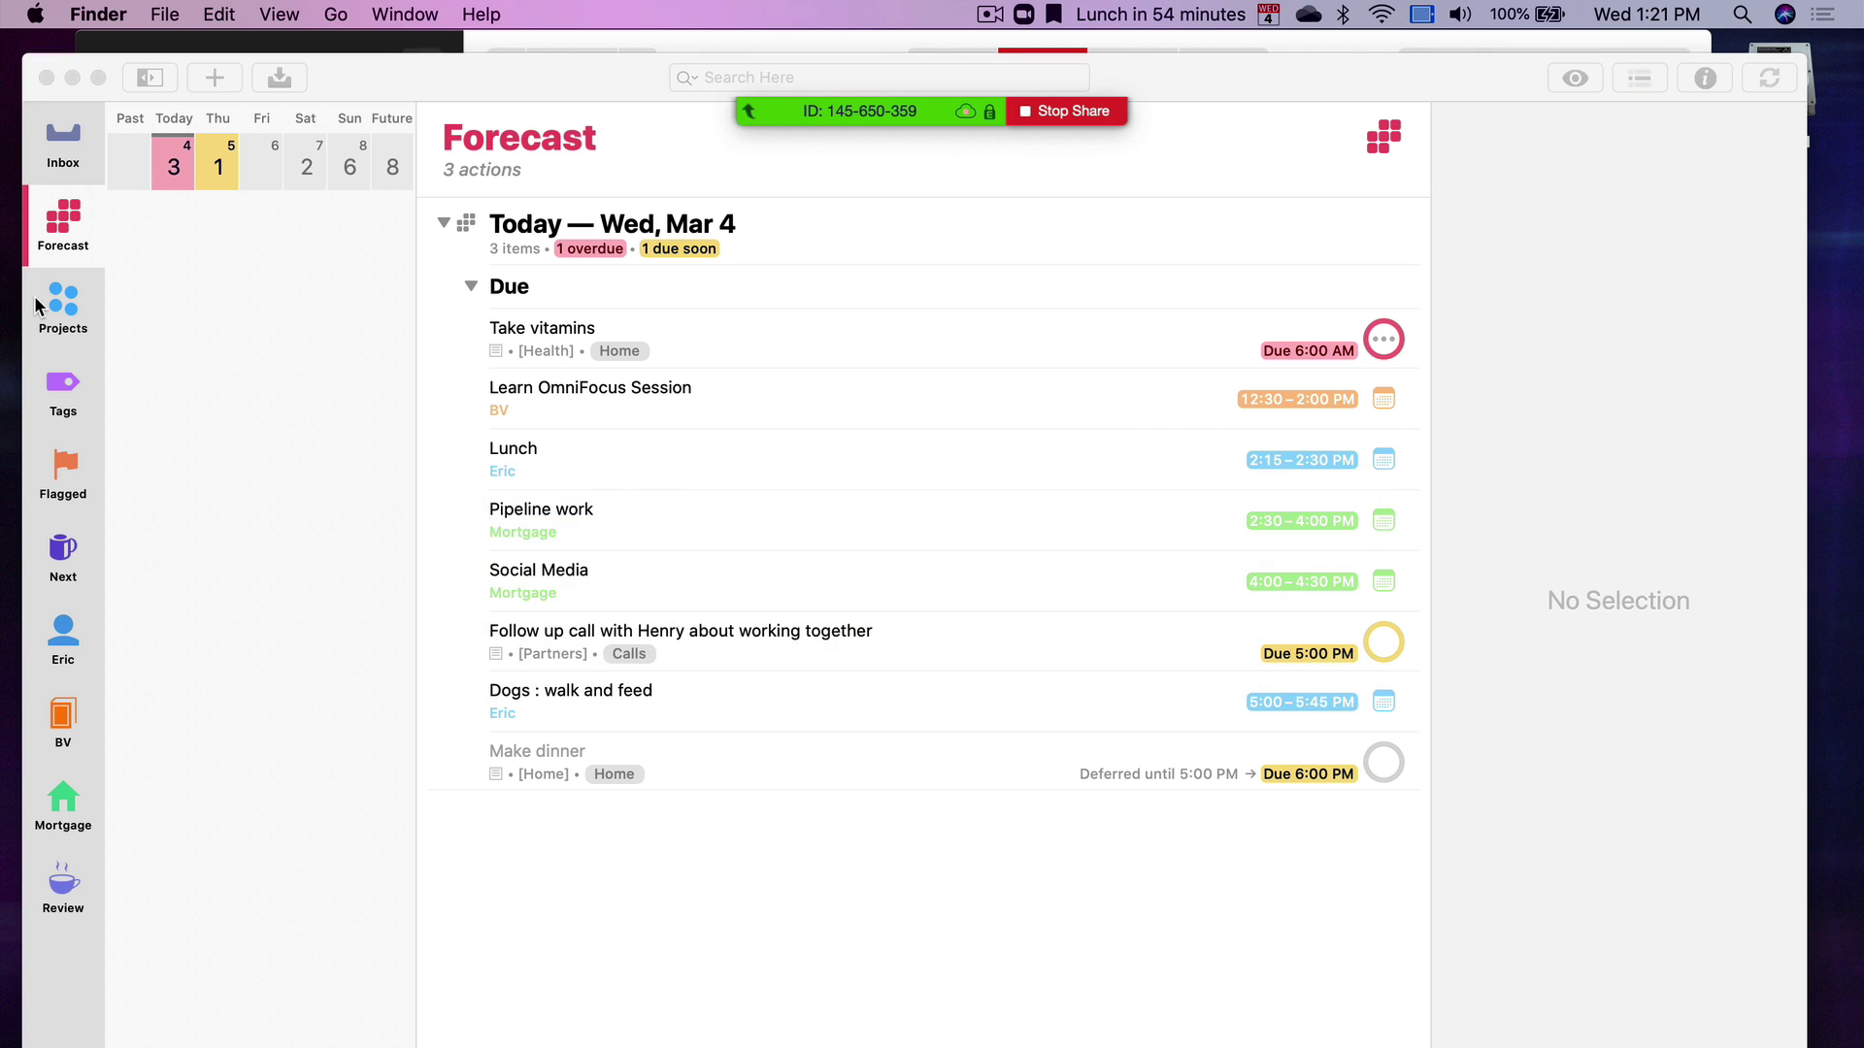
pyautogui.click(63, 305)
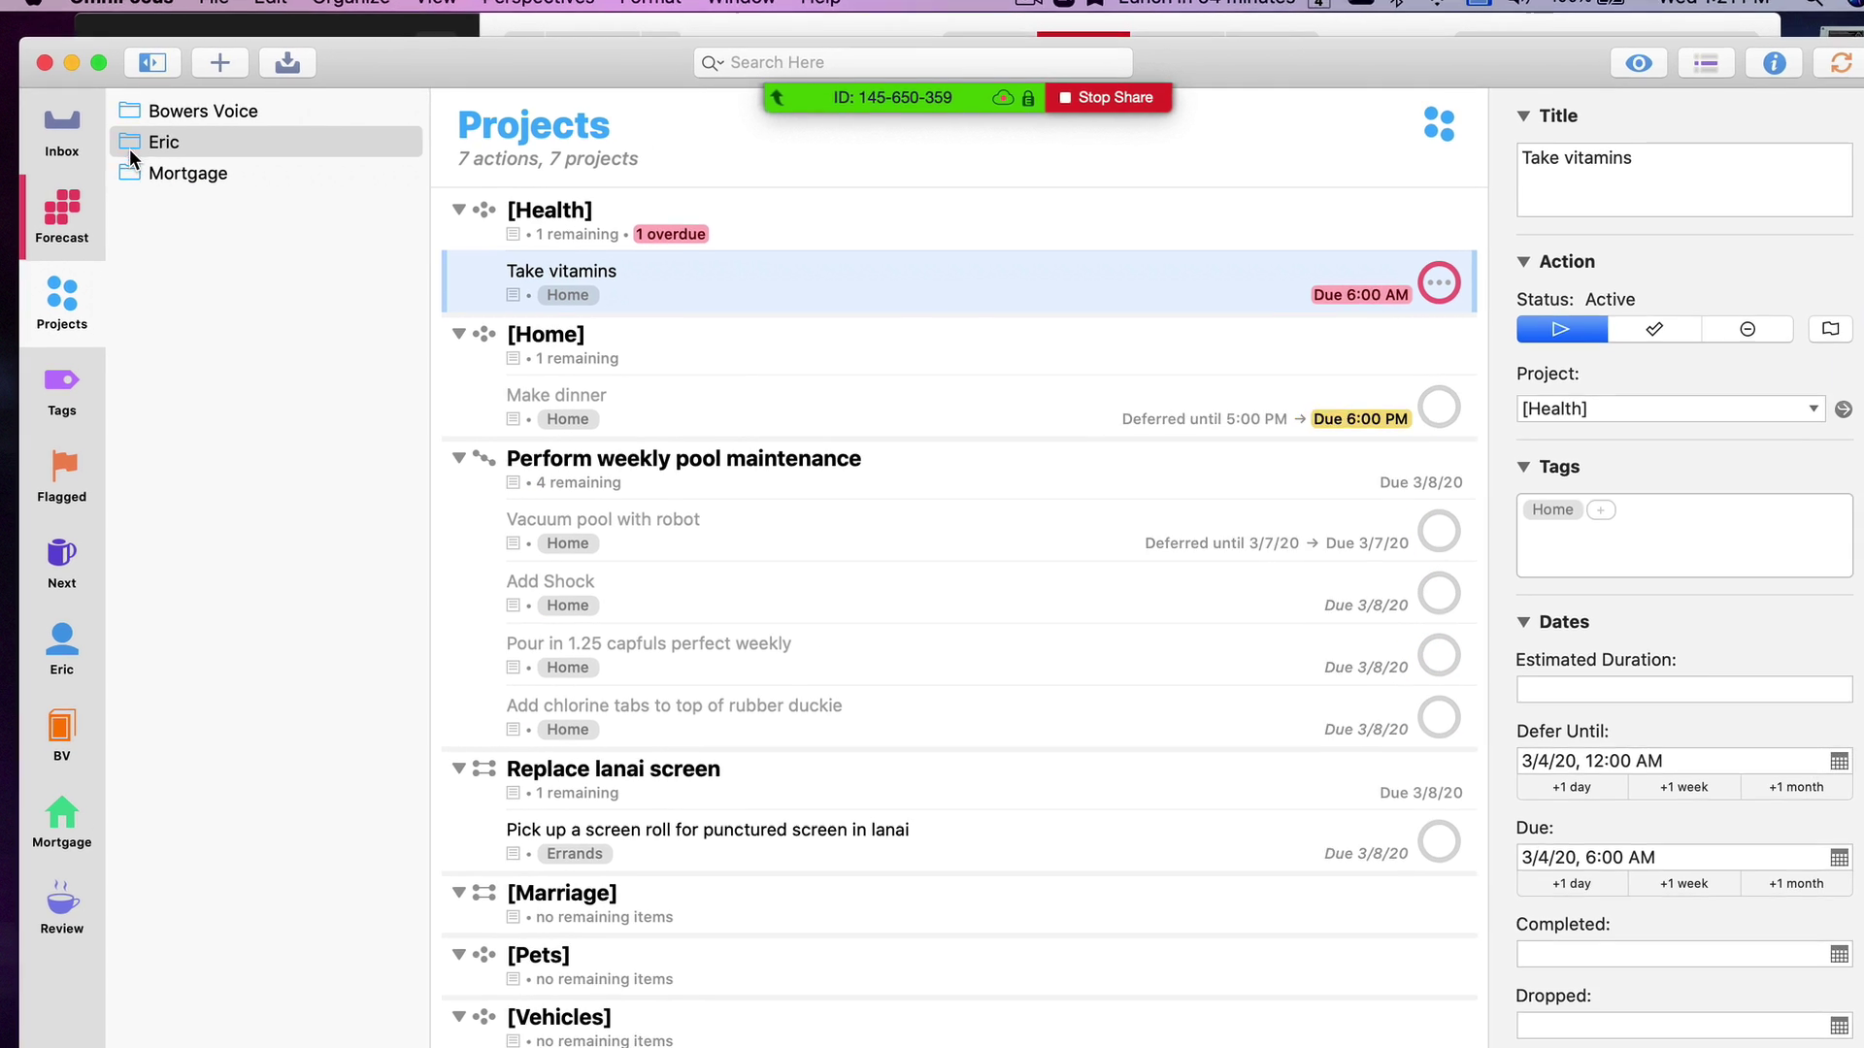
pyautogui.click(113, 183)
pyautogui.click(200, 212)
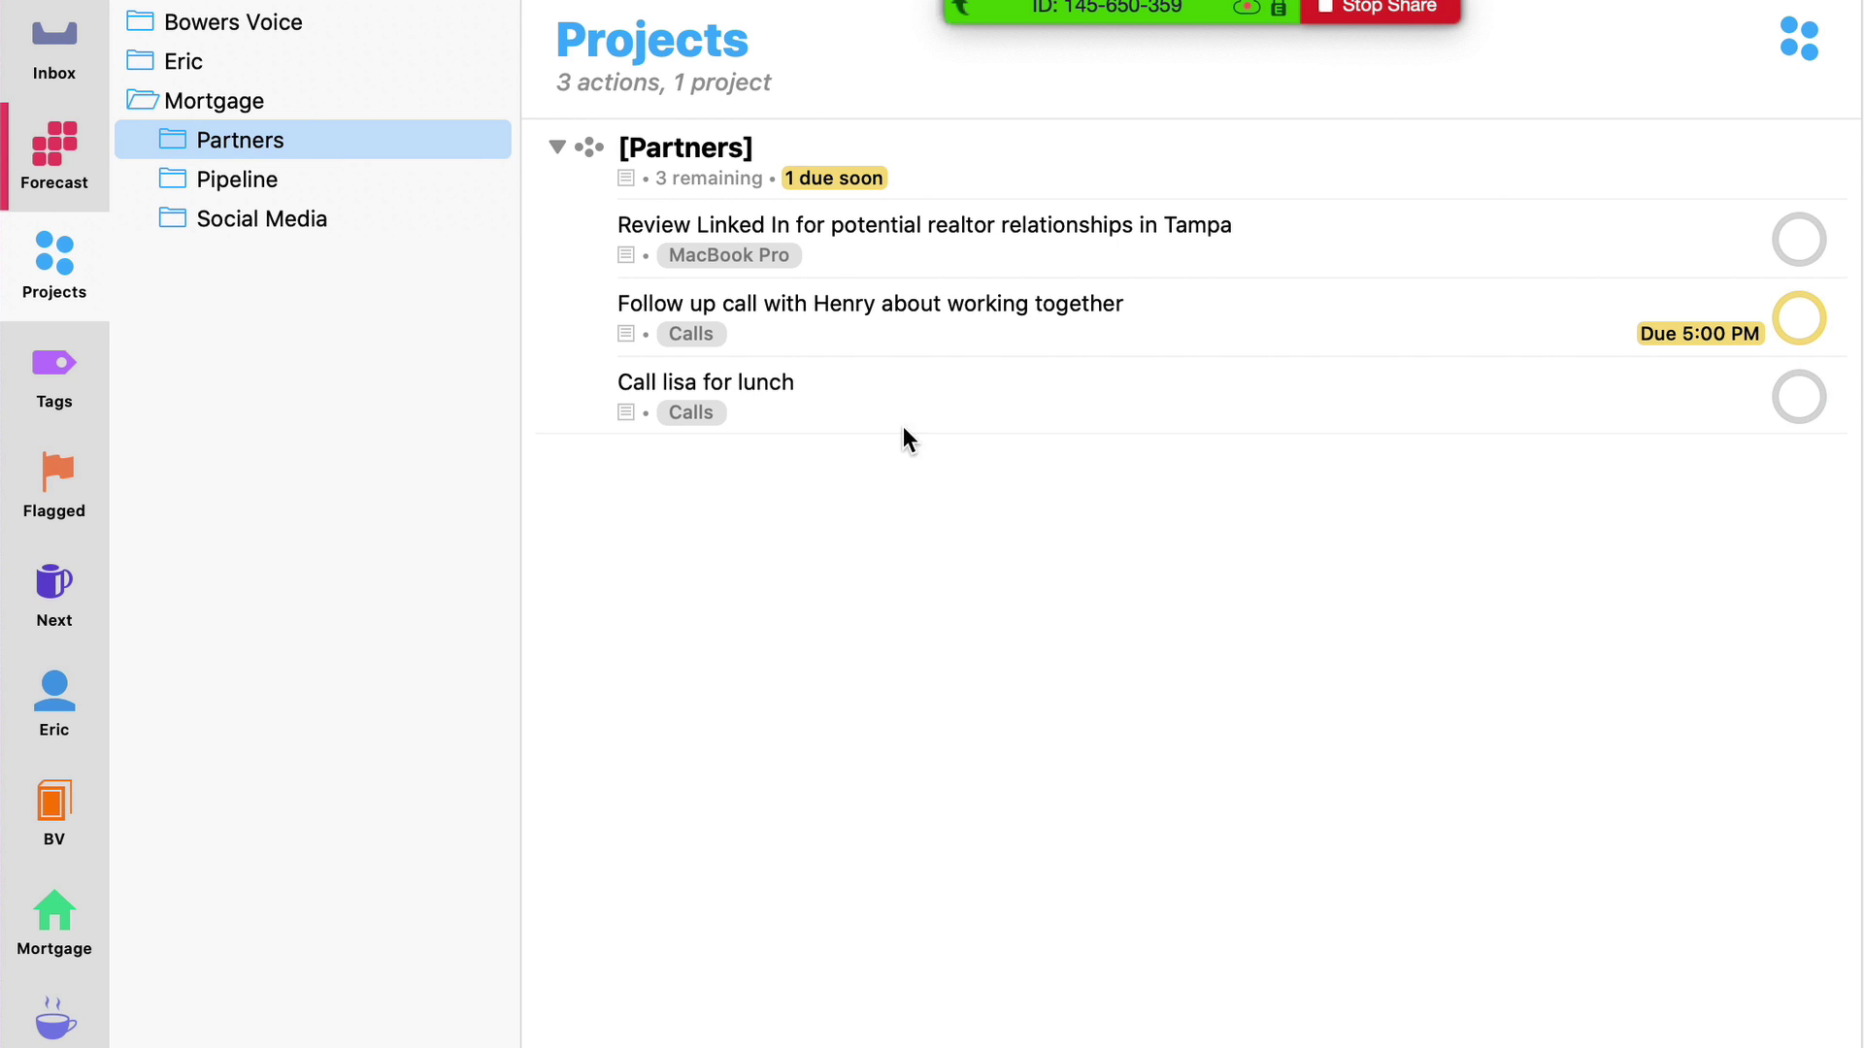
# Select the follow-up call action, show its Calls tag in Tags, then return to Projects
pyautogui.click(969, 255)
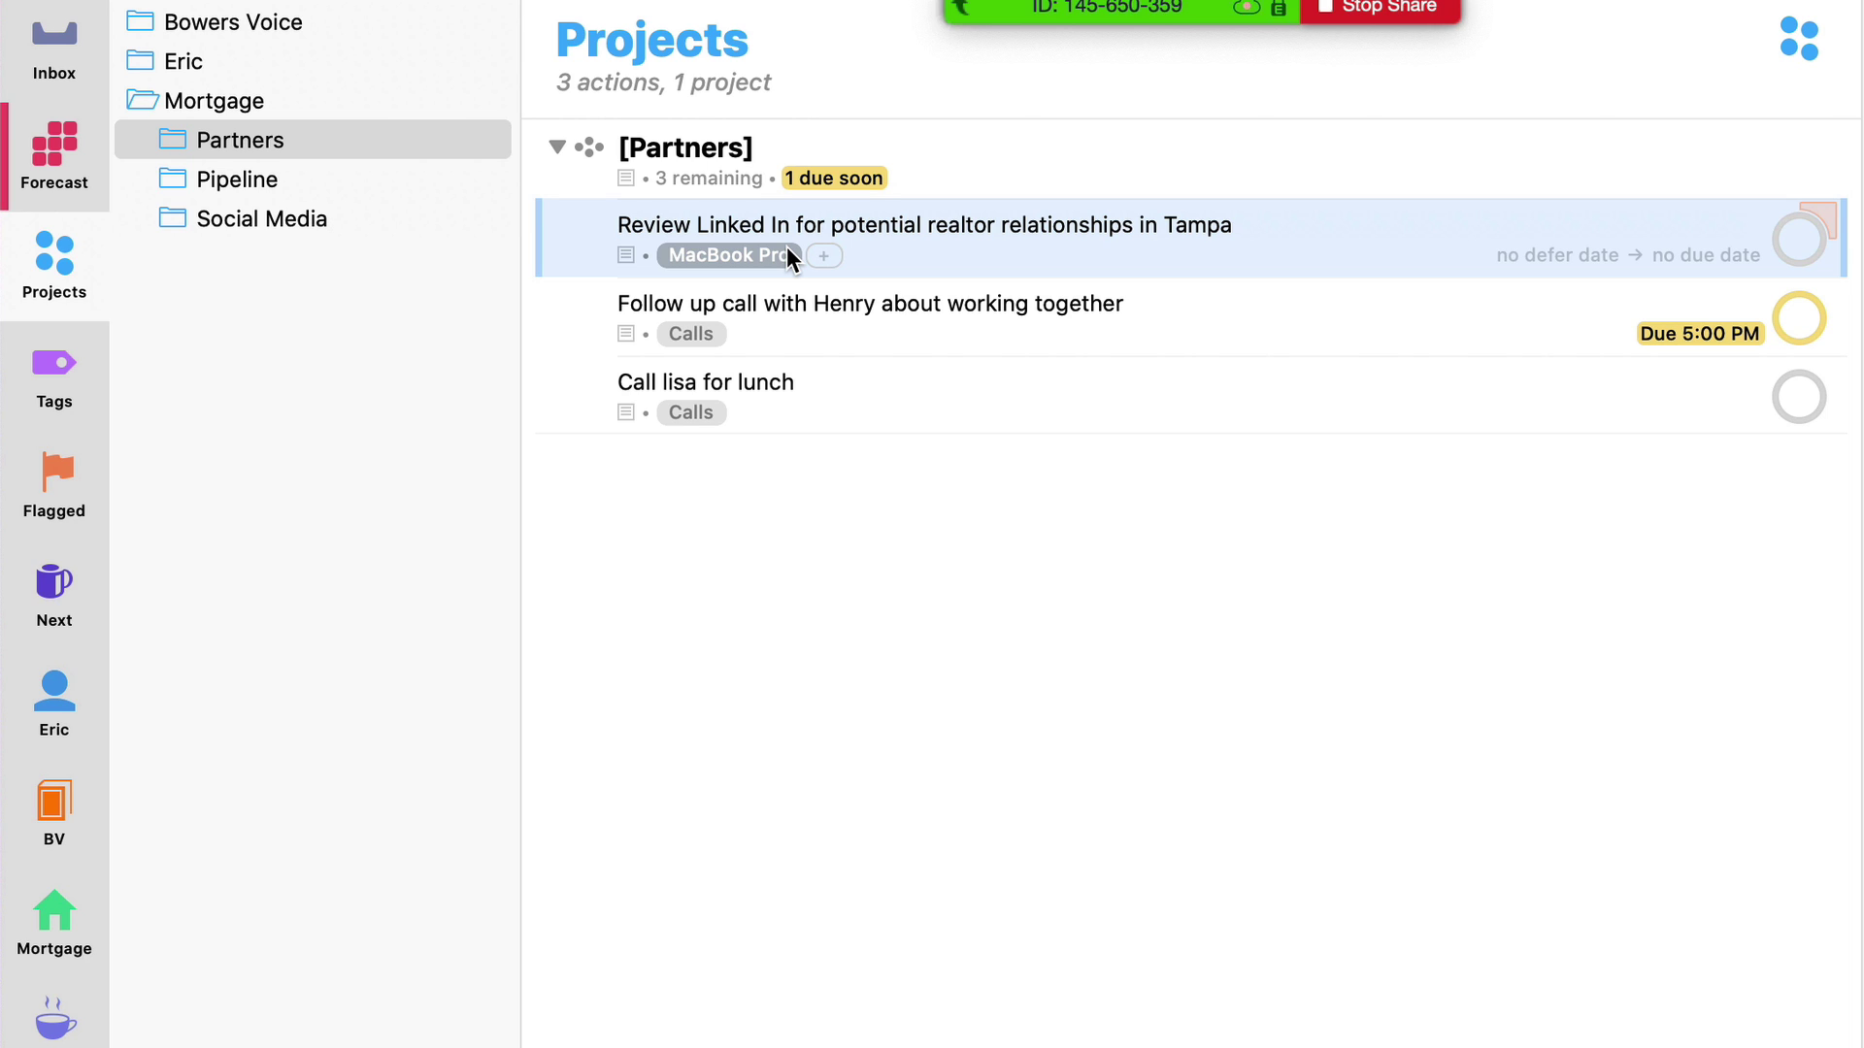
pyautogui.click(921, 321)
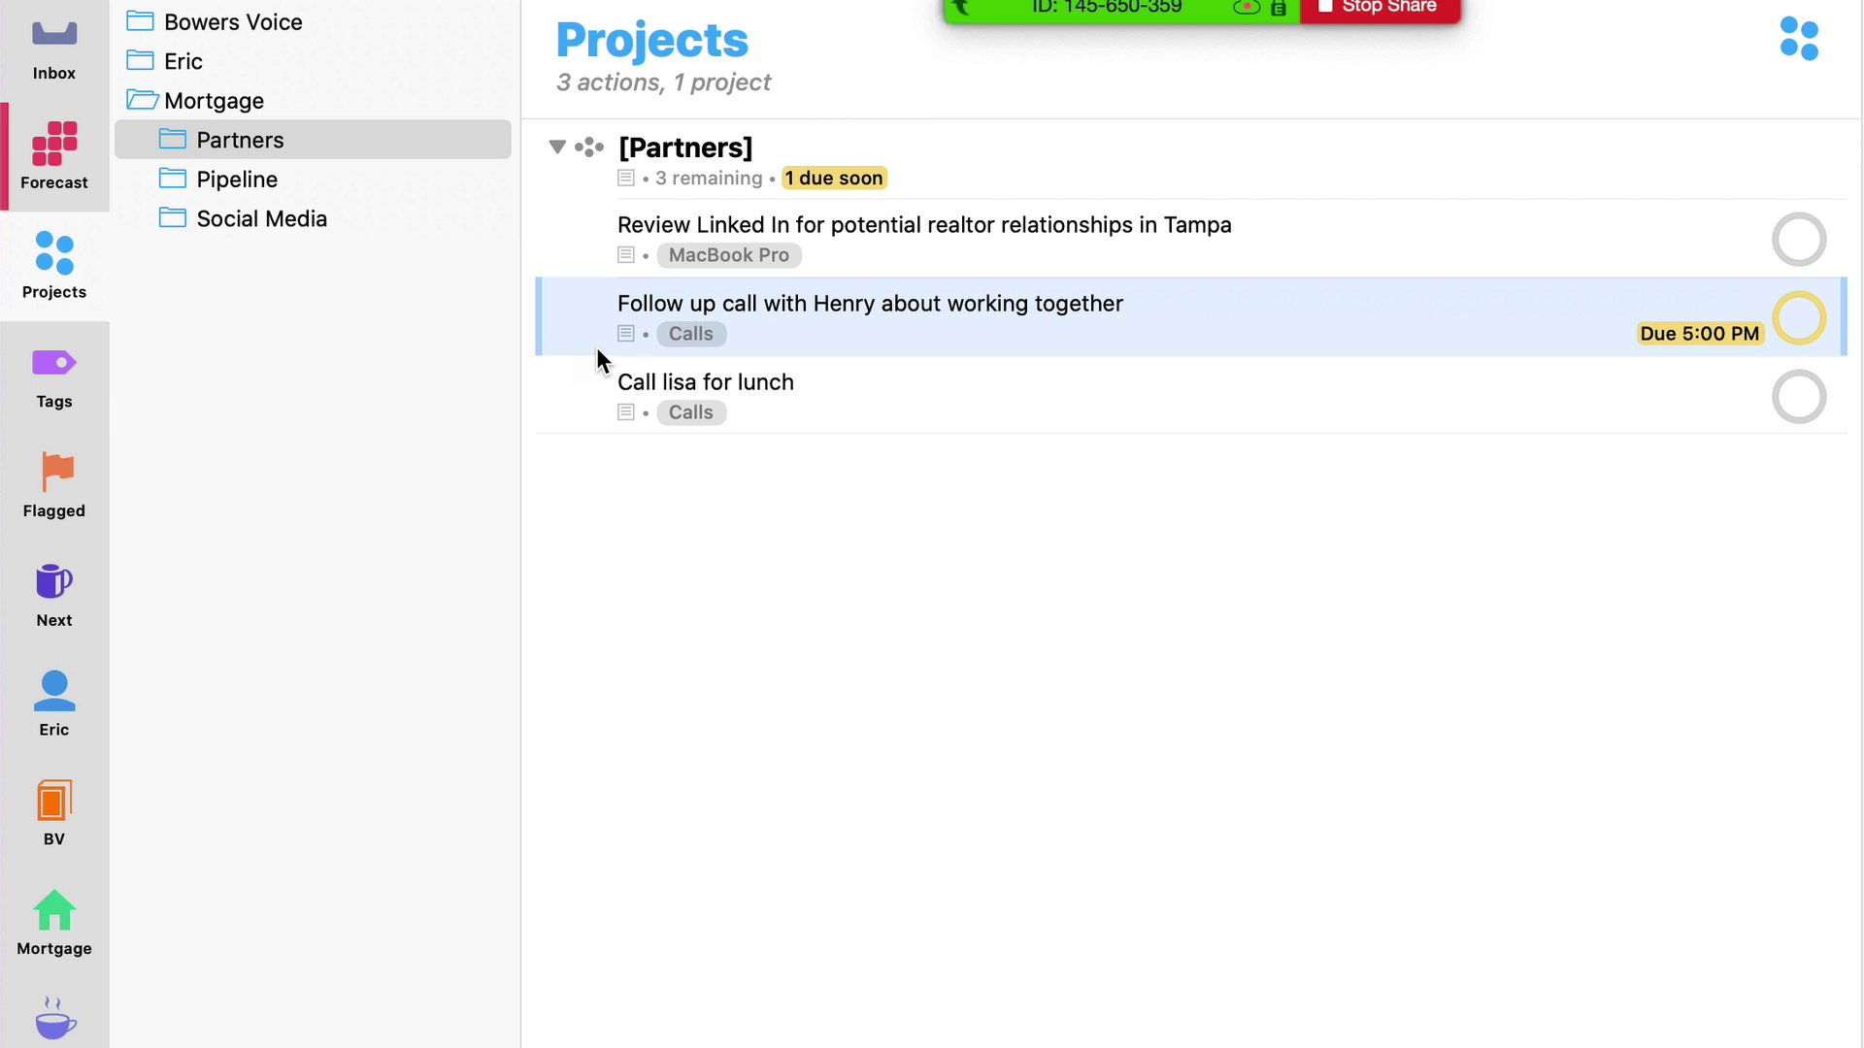
pyautogui.click(685, 330)
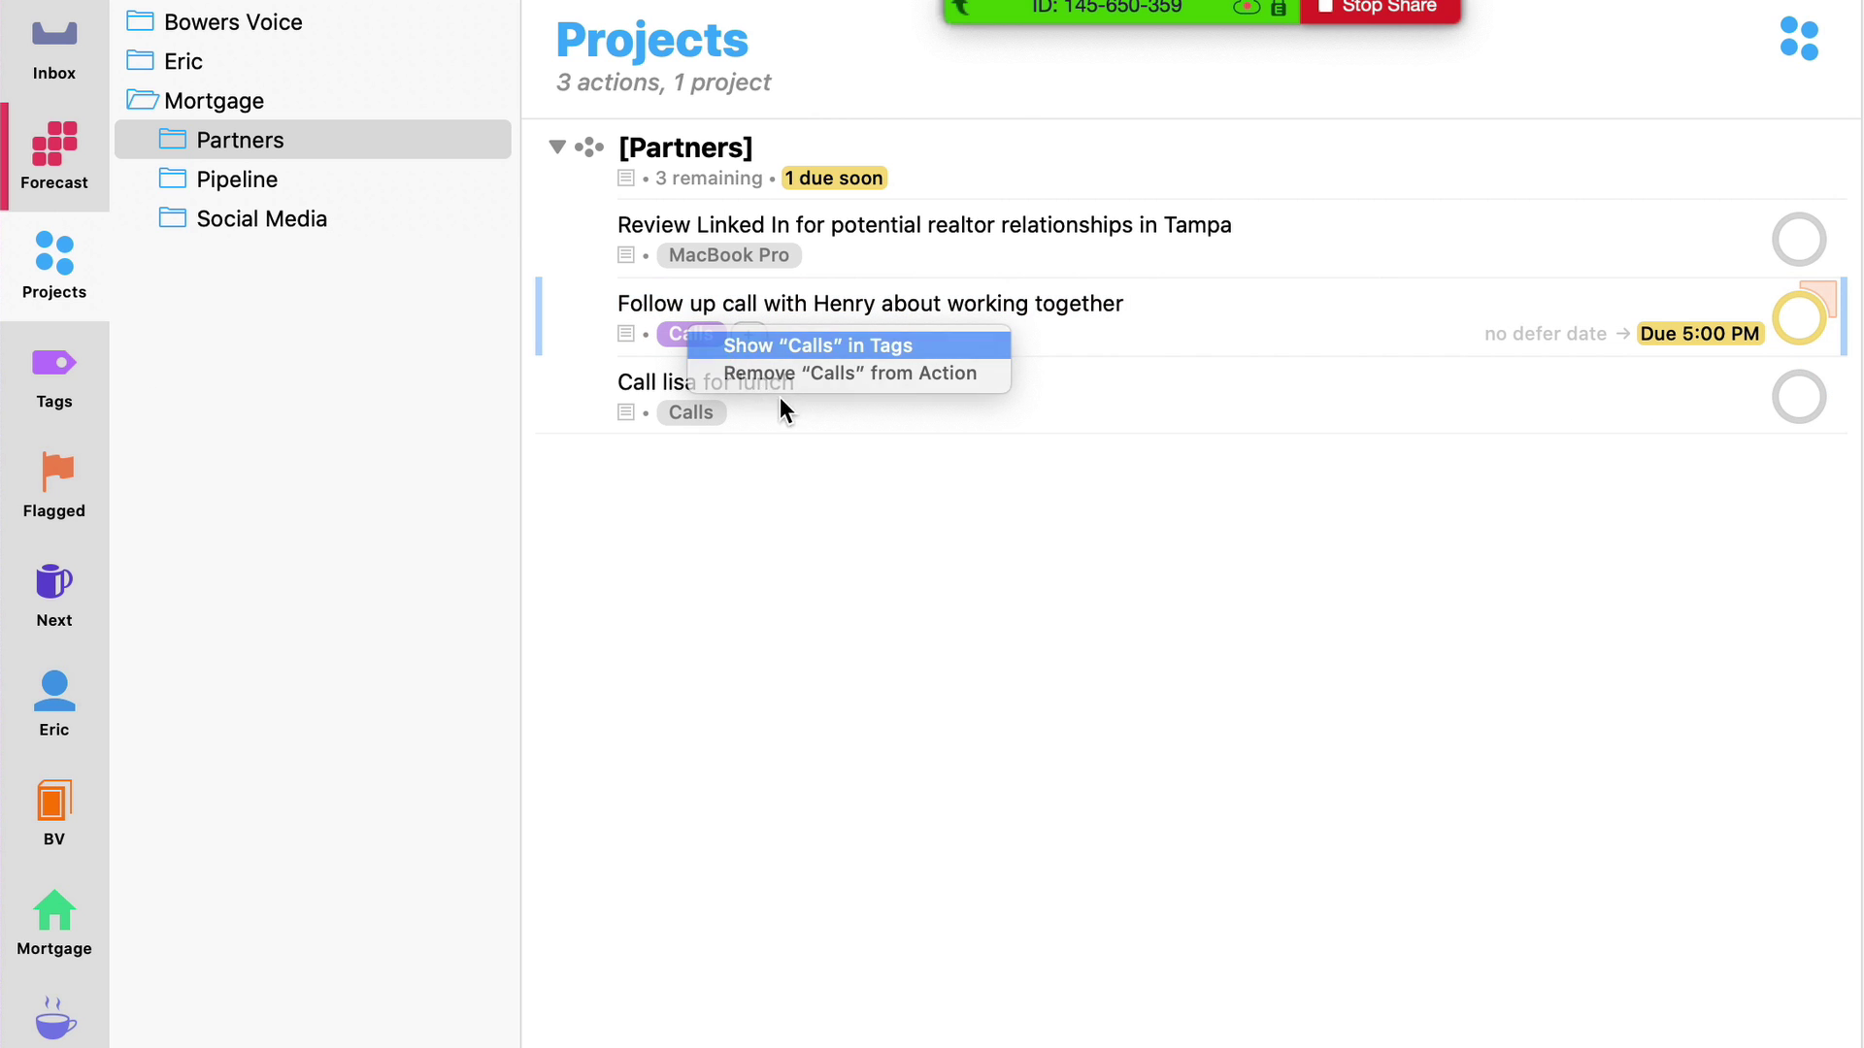
pyautogui.click(767, 346)
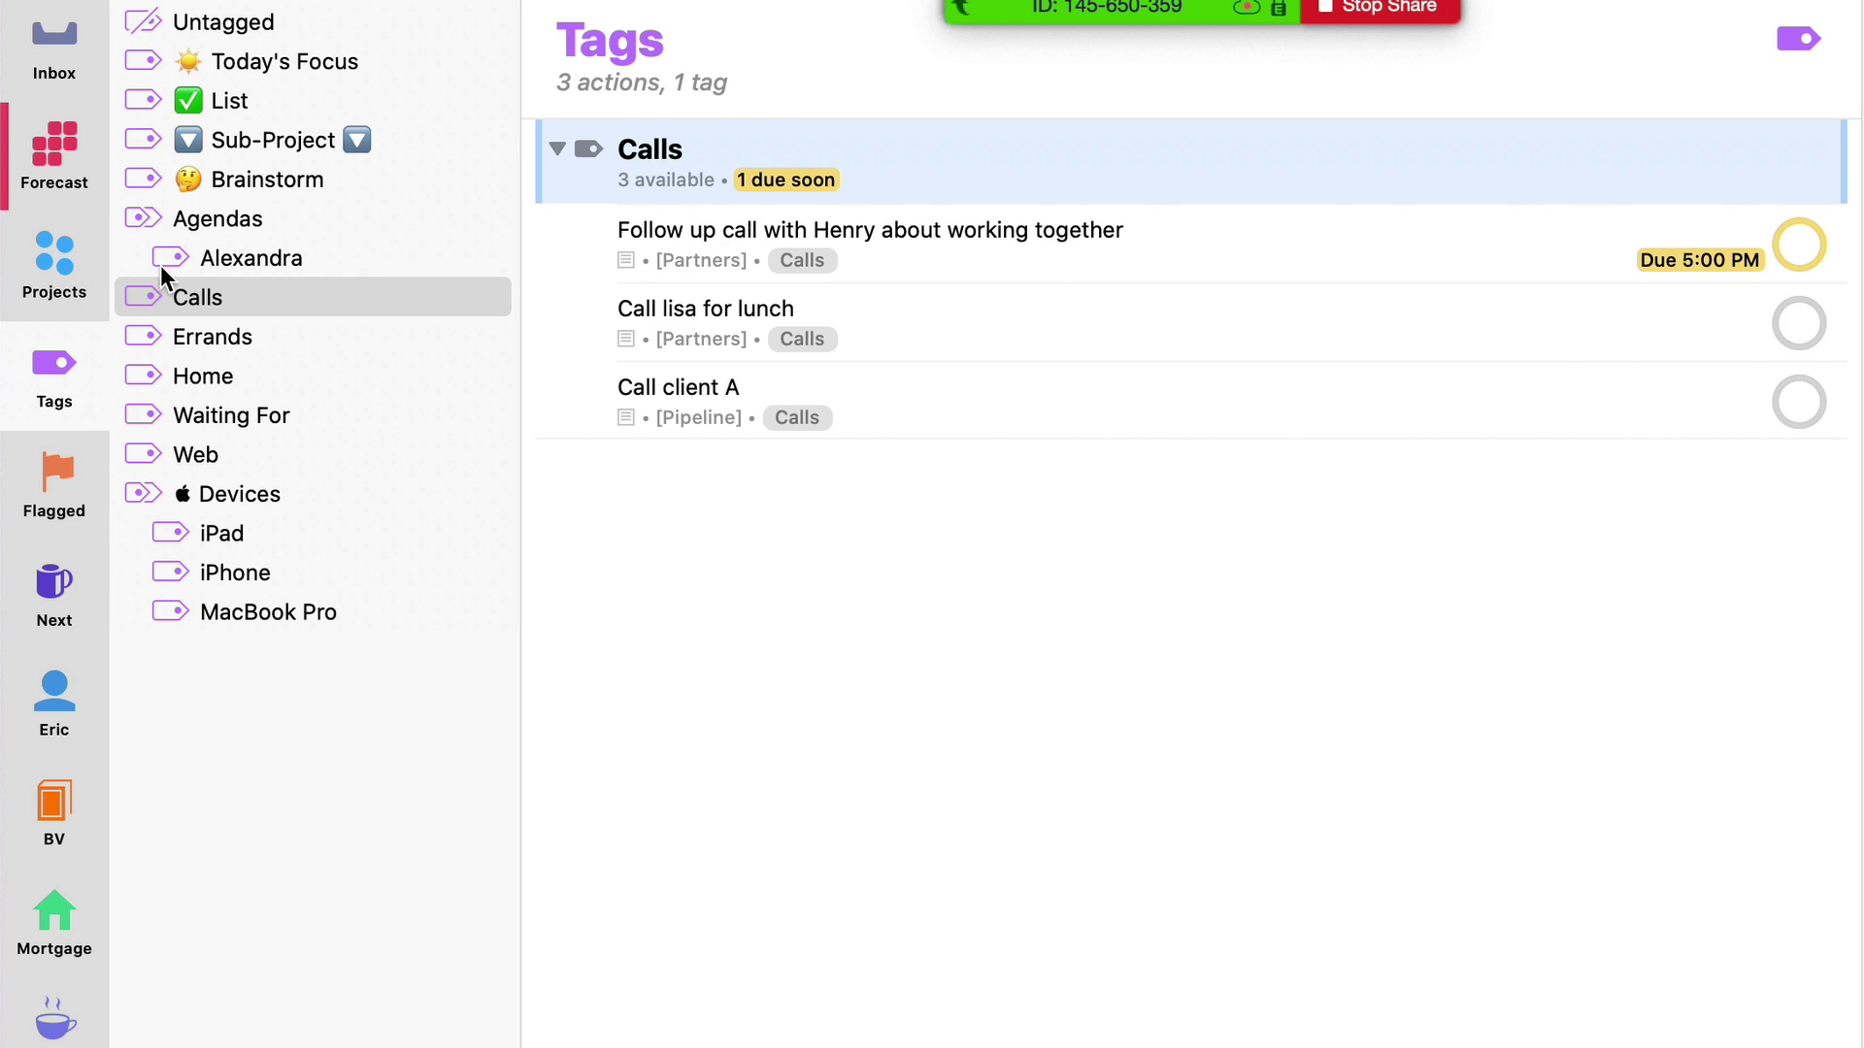
pyautogui.click(68, 286)
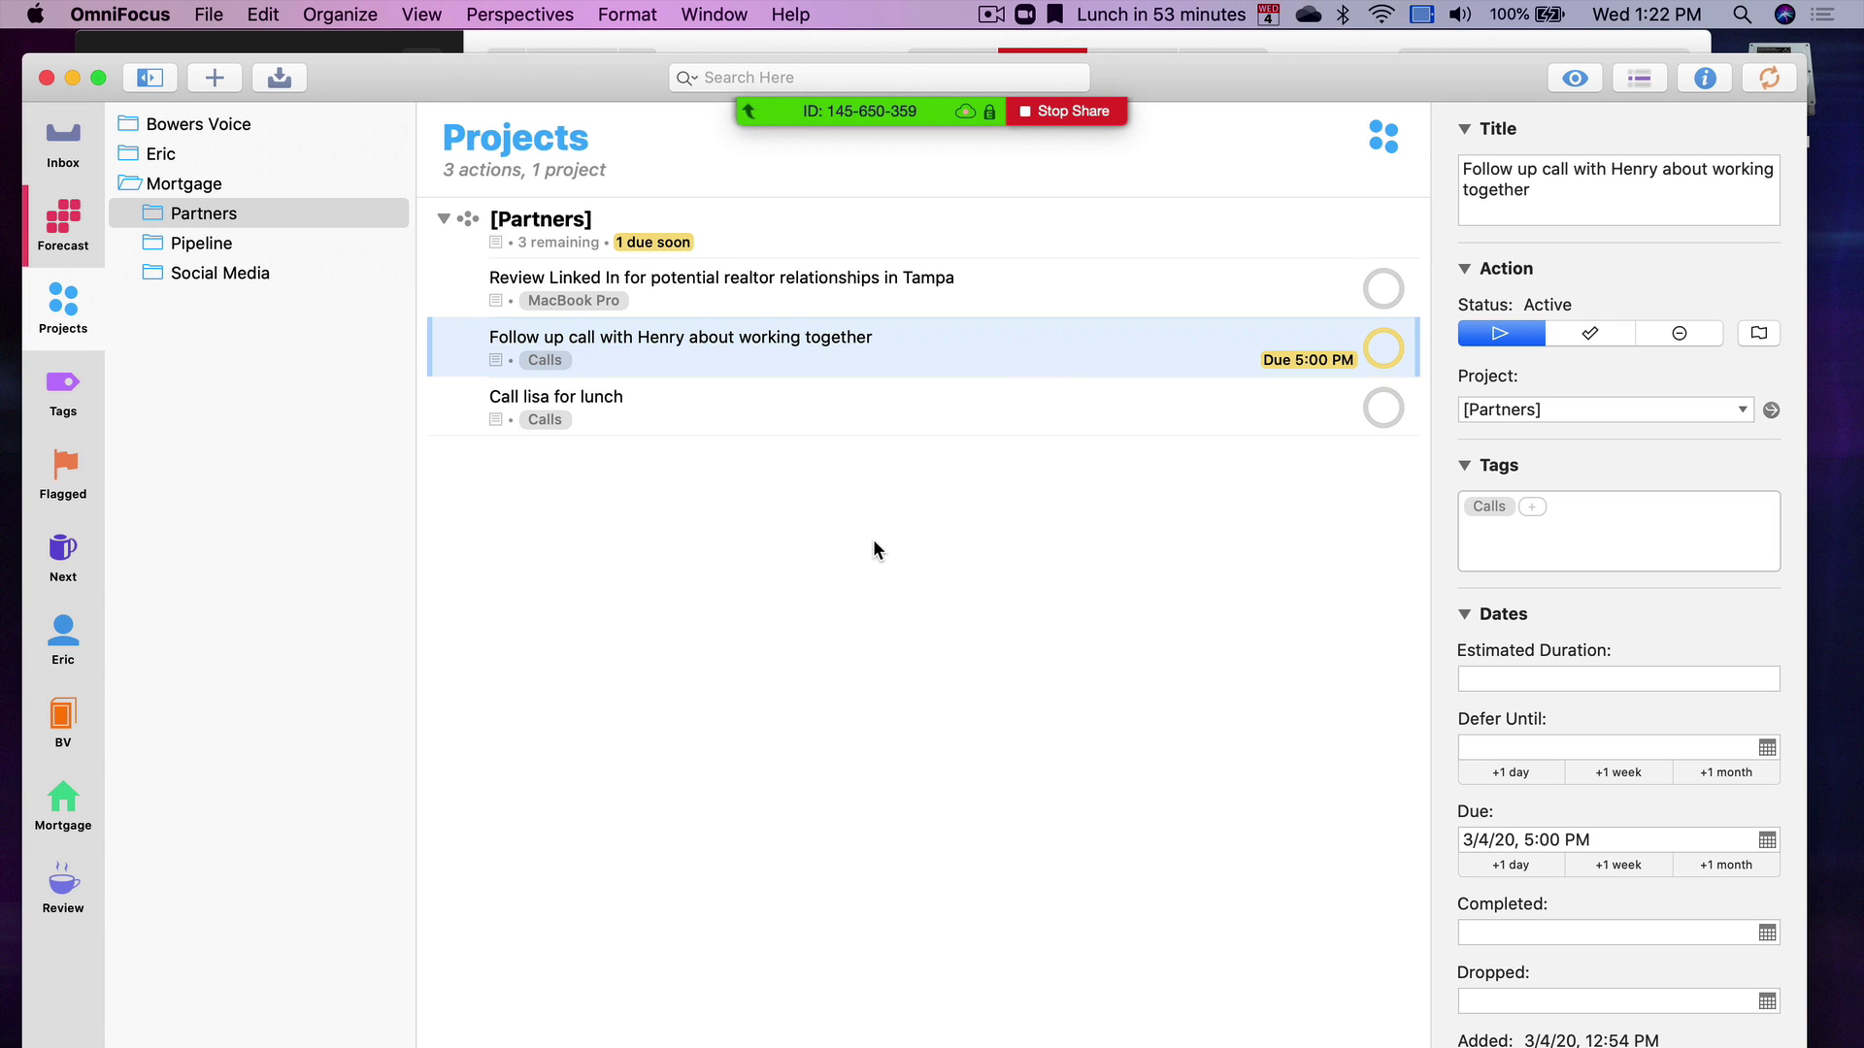
pyautogui.press('super+Tab')
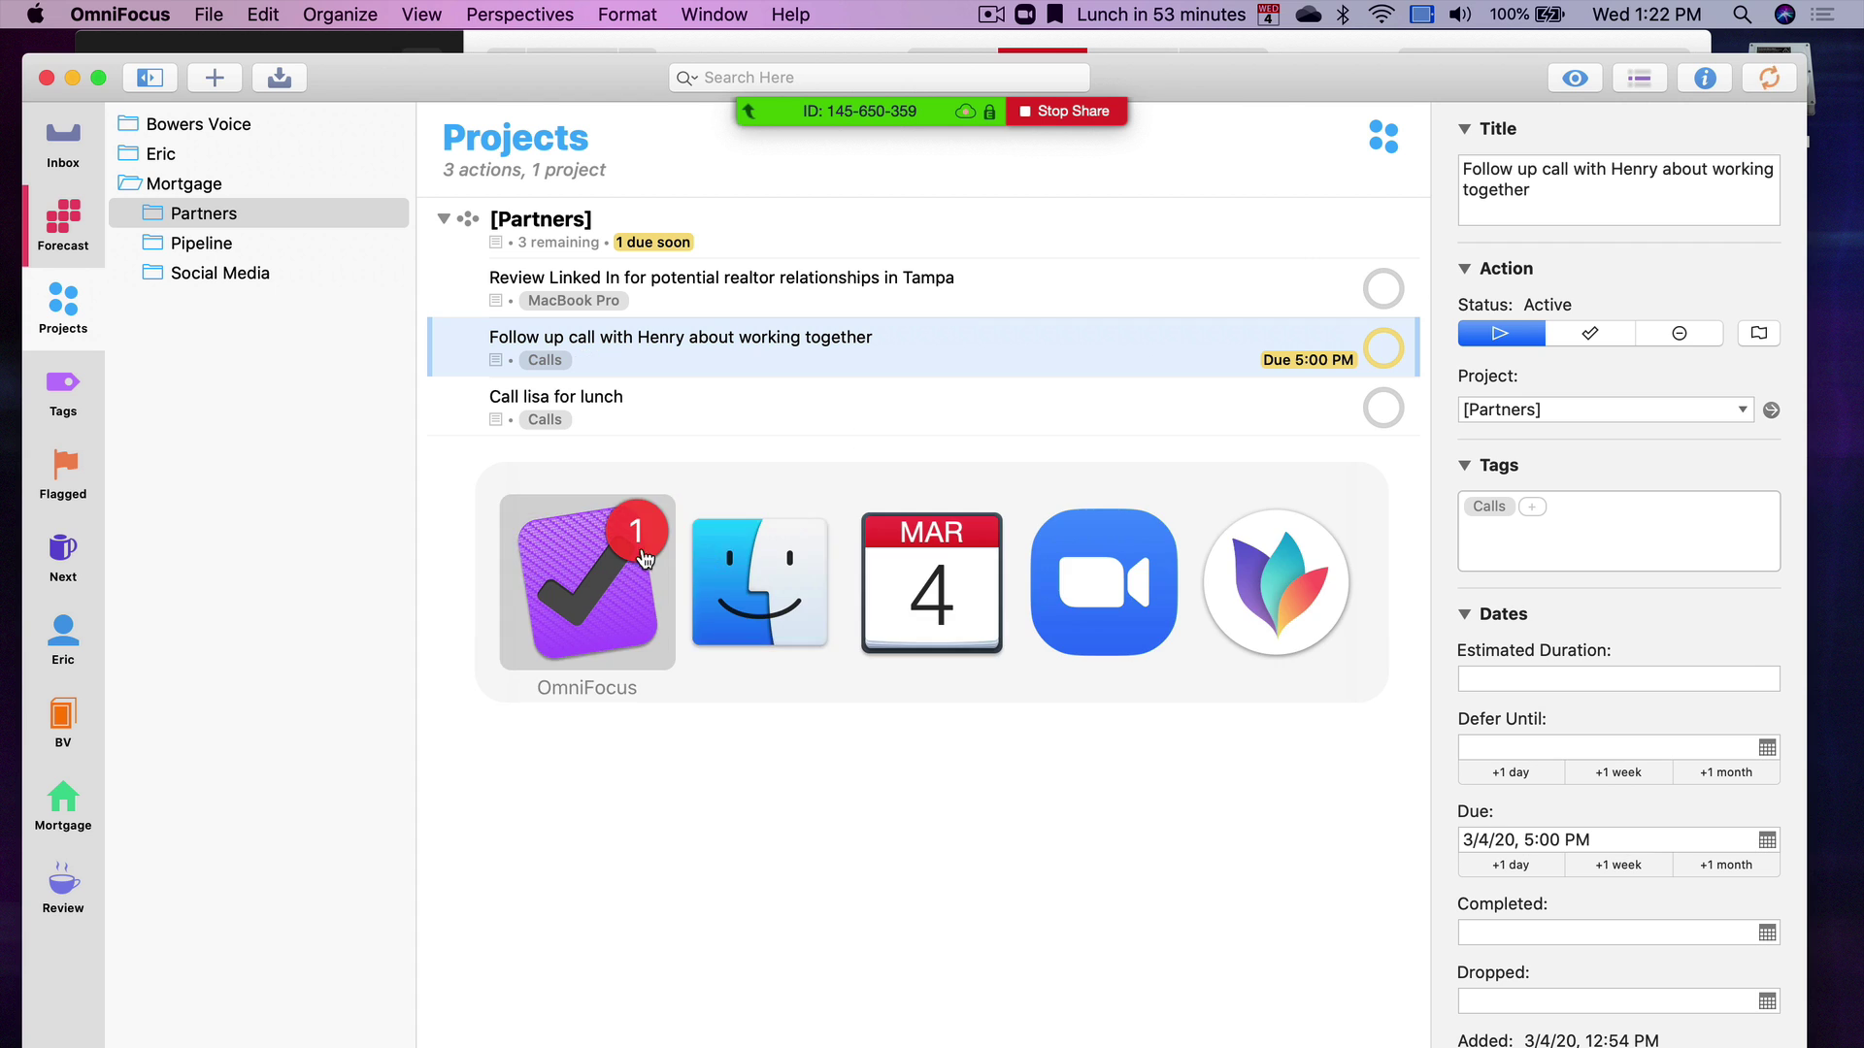
# Glance at Fantastical, then open the Calls tag in OmniFocus's Tags view
pyautogui.click(966, 582)
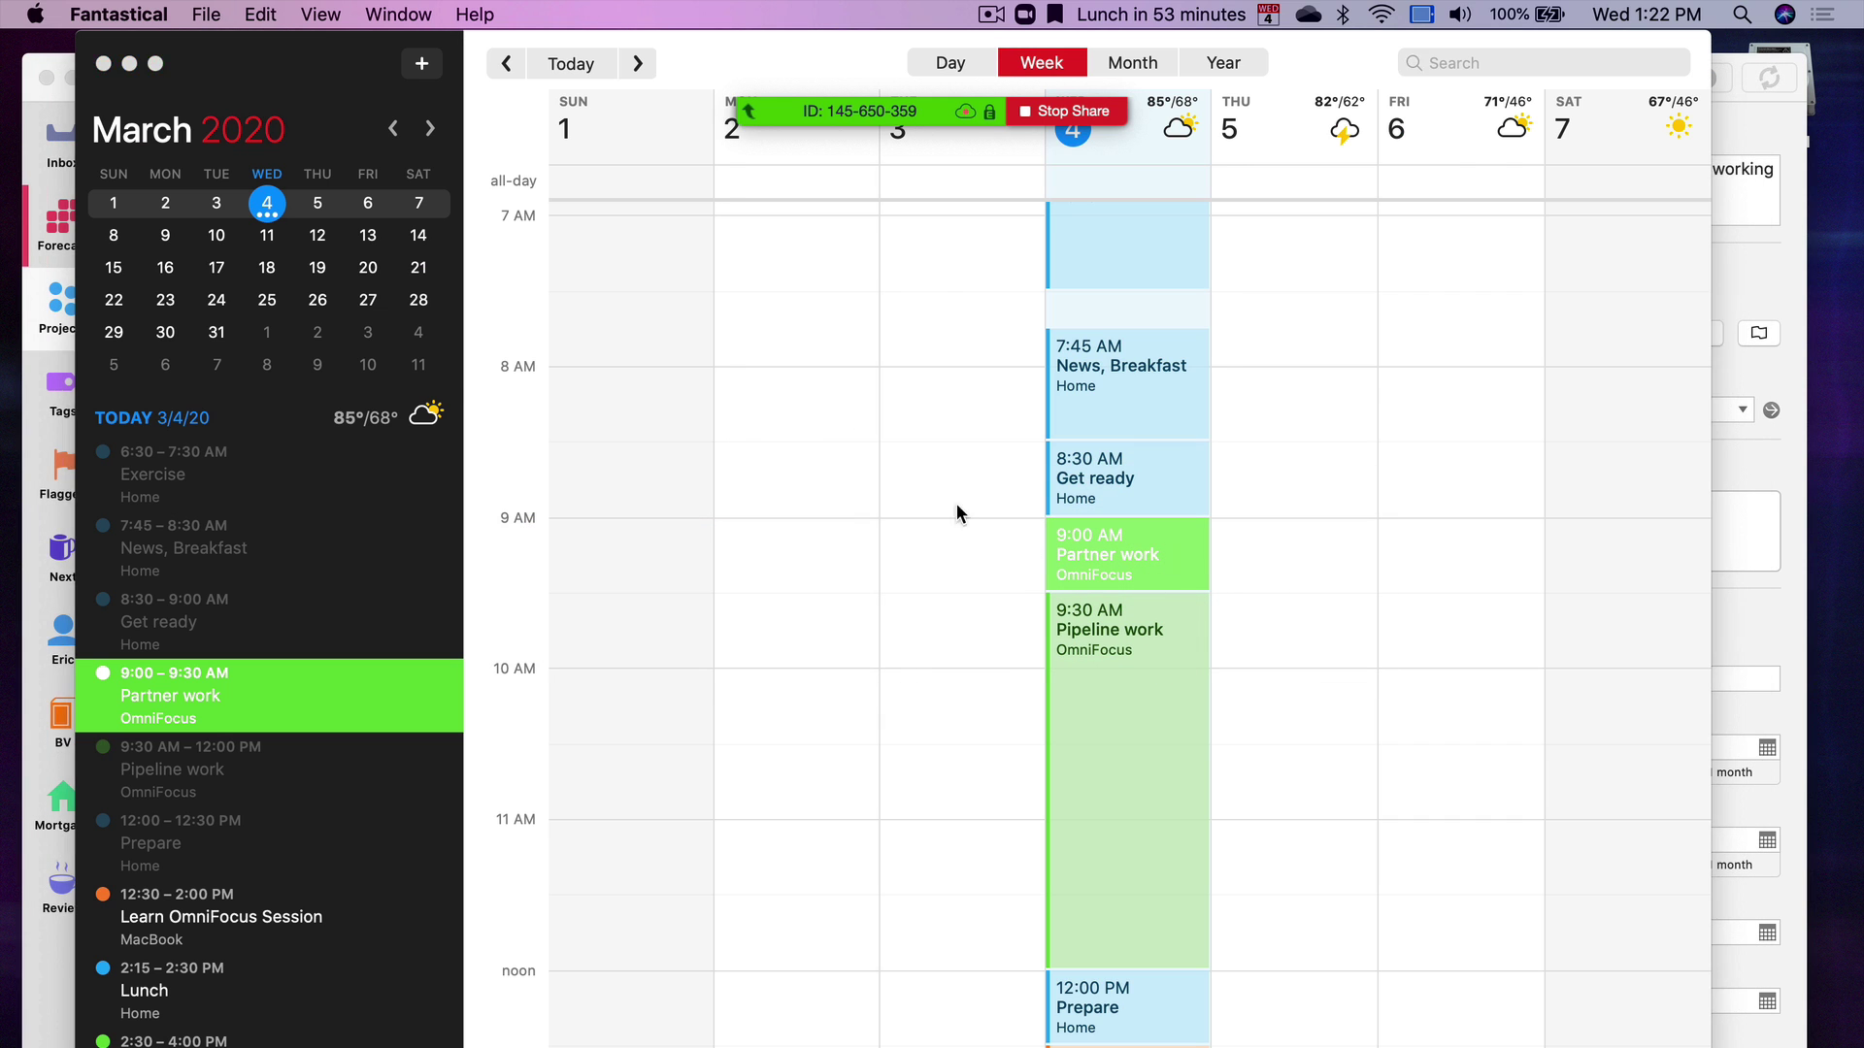
pyautogui.press('super+Tab')
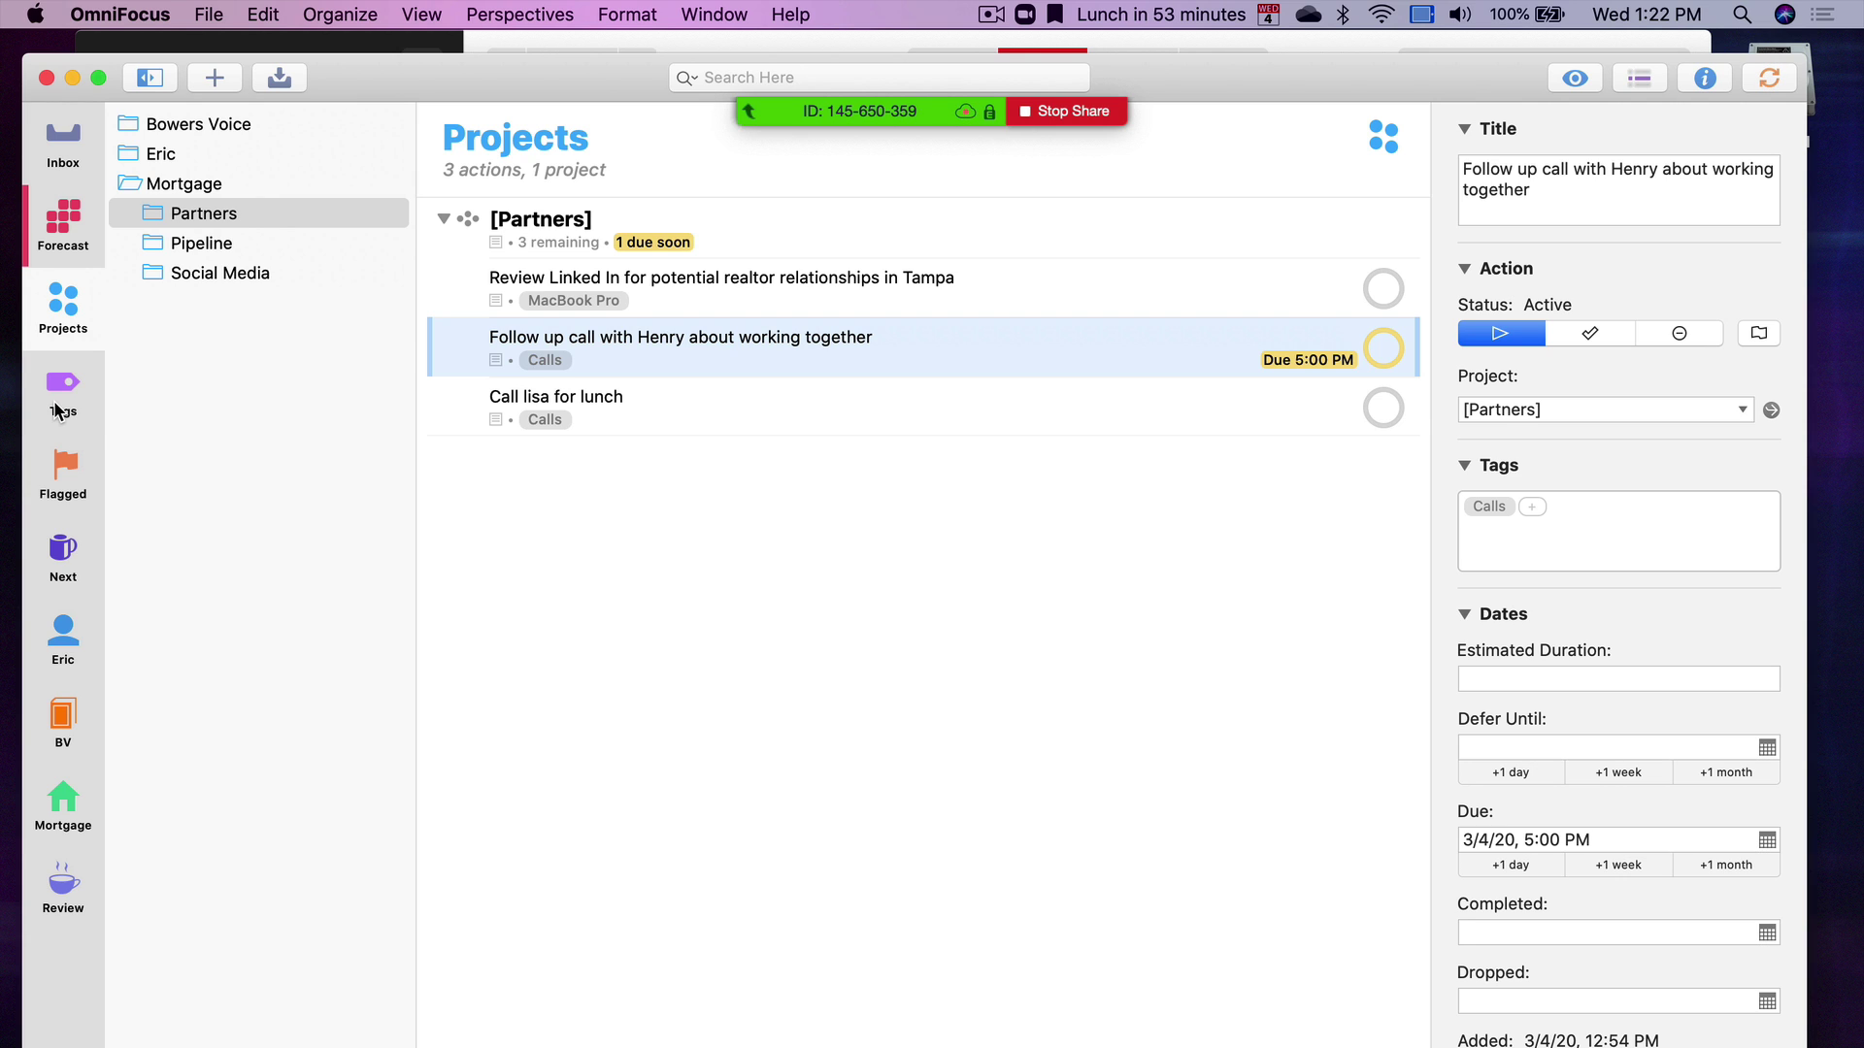
pyautogui.click(61, 393)
pyautogui.click(195, 334)
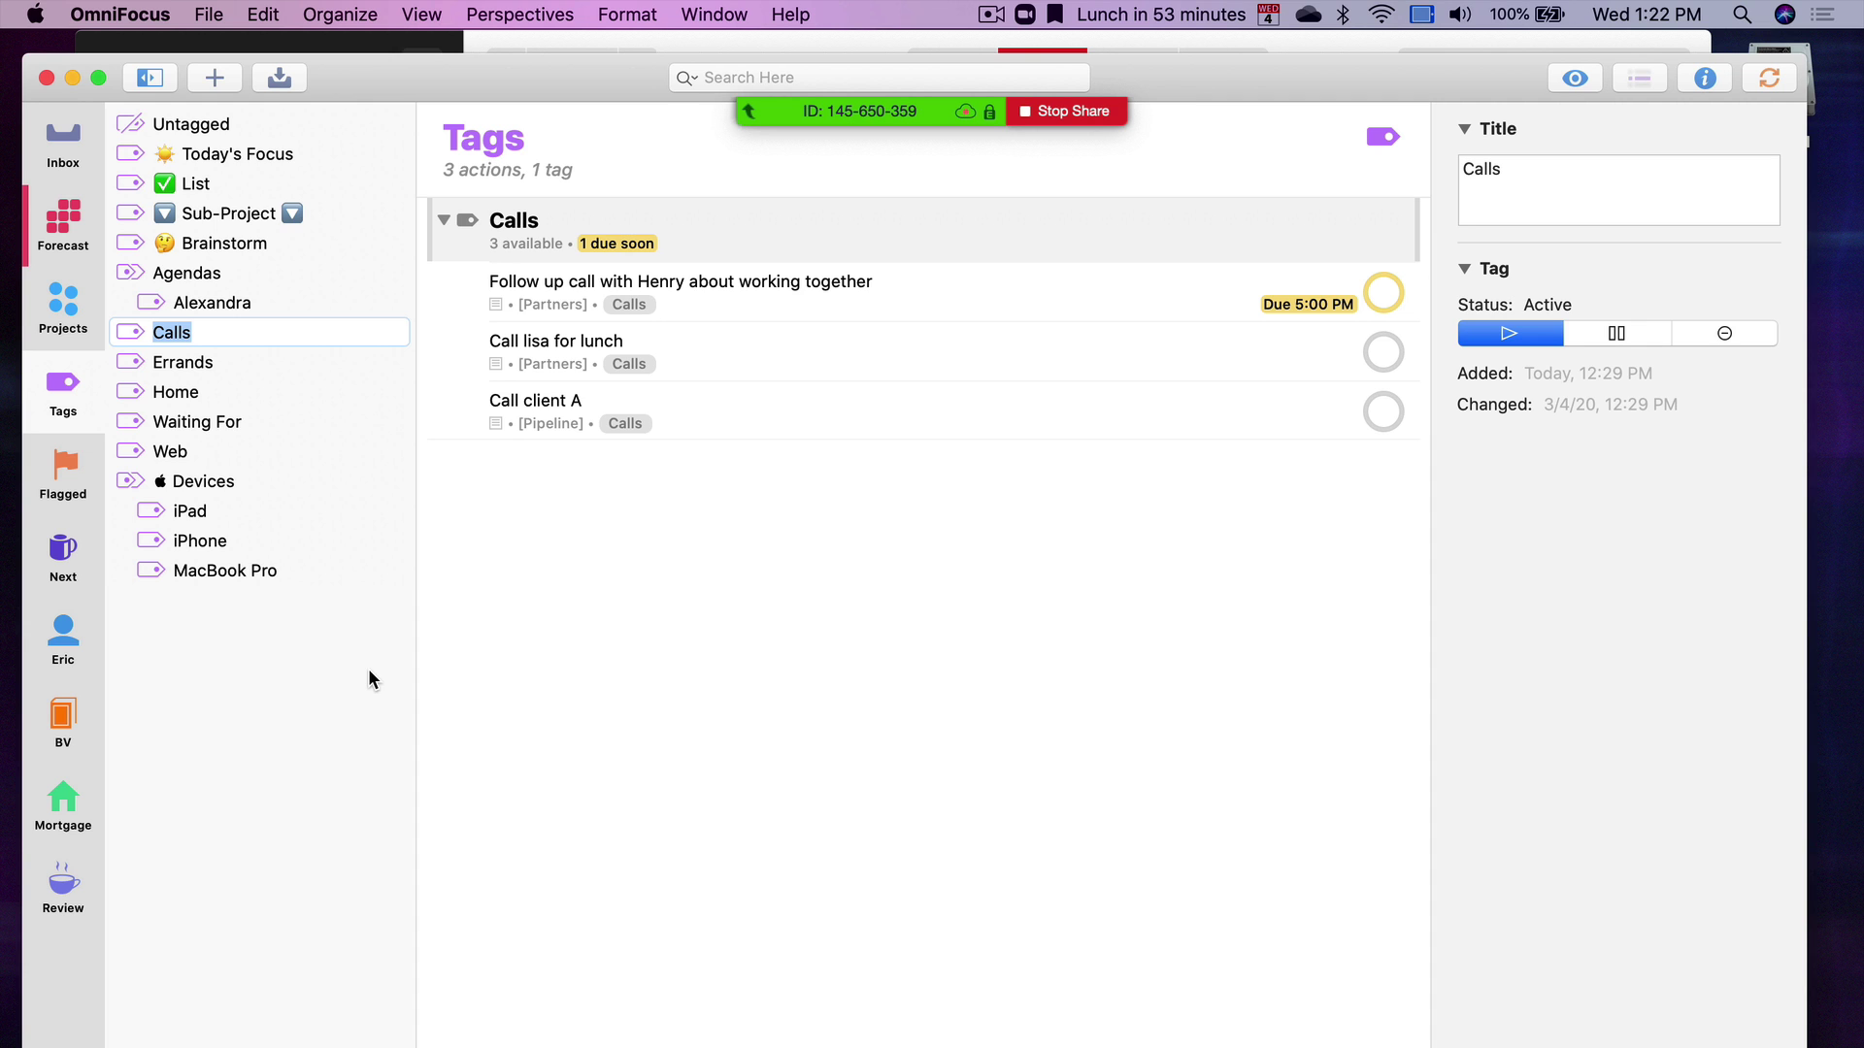
# Scroll Fantastical's week calendar, then back in OmniFocus clear the tag selection to list every tag
pyautogui.press('super+Tab')
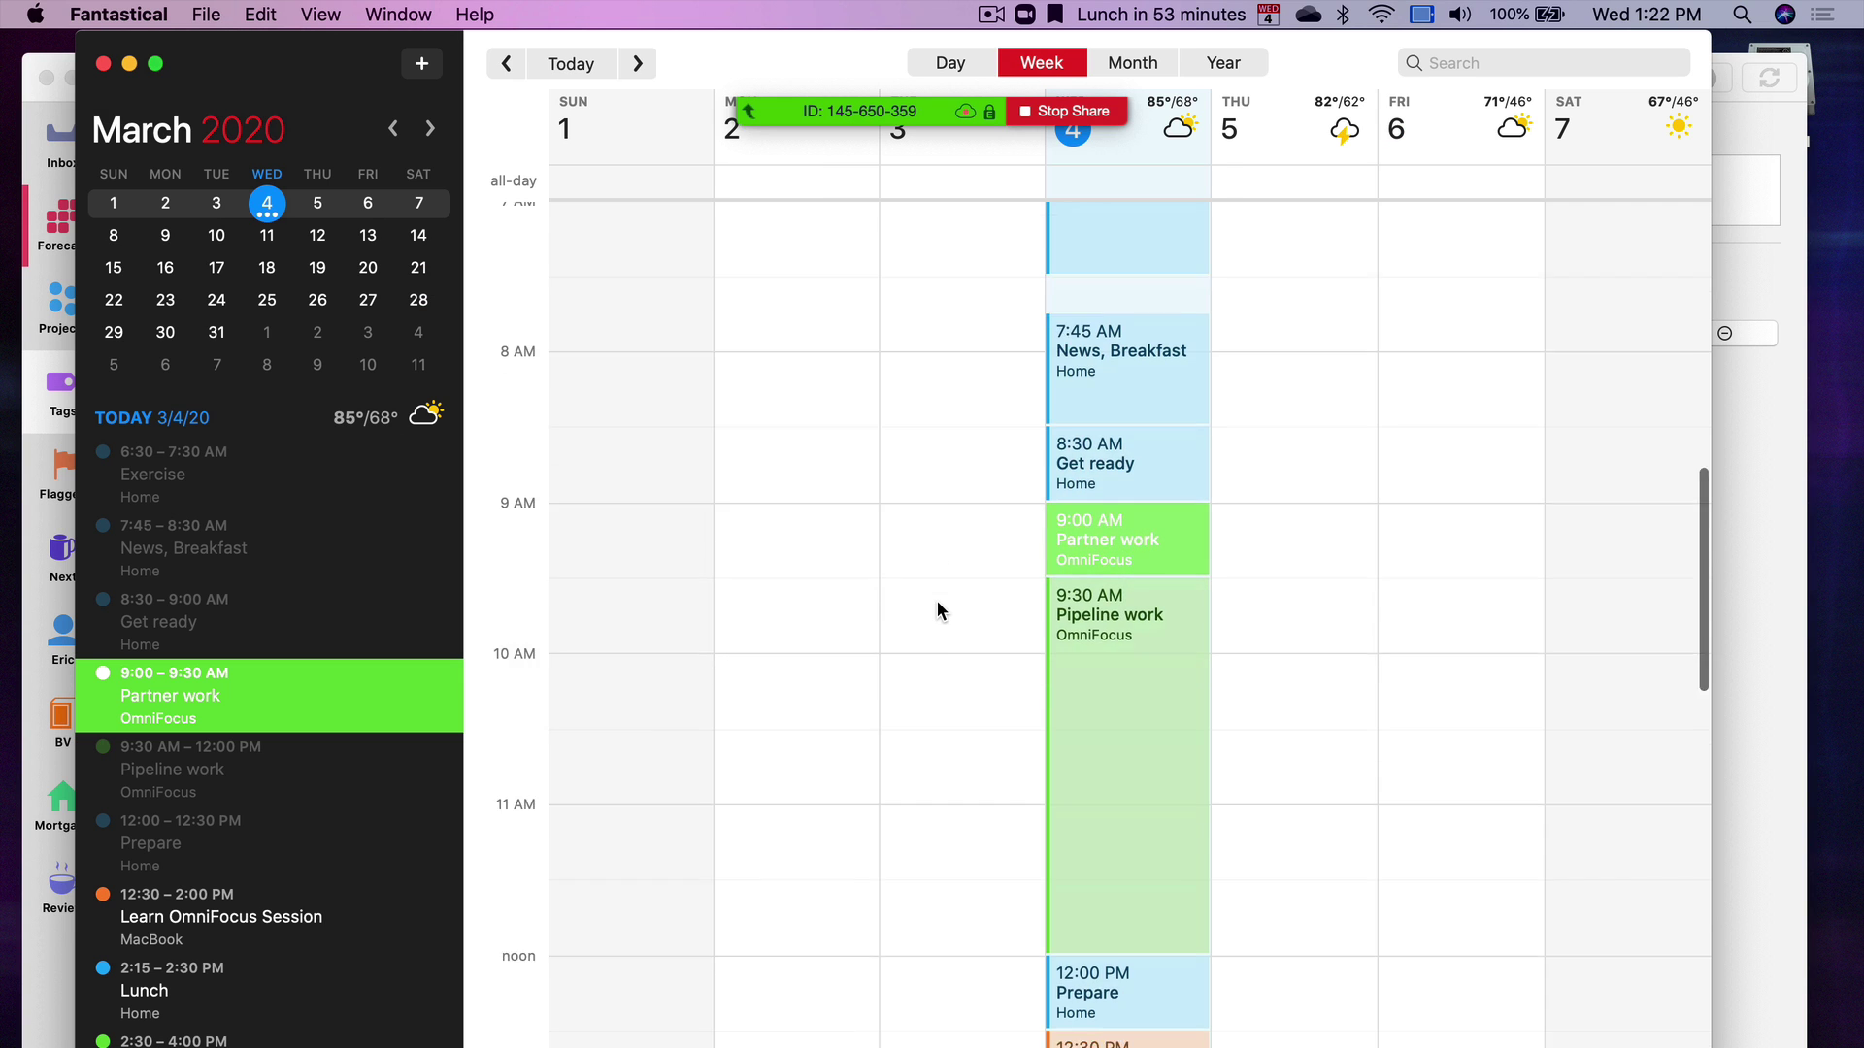
pyautogui.scroll(-15, 1156, 697)
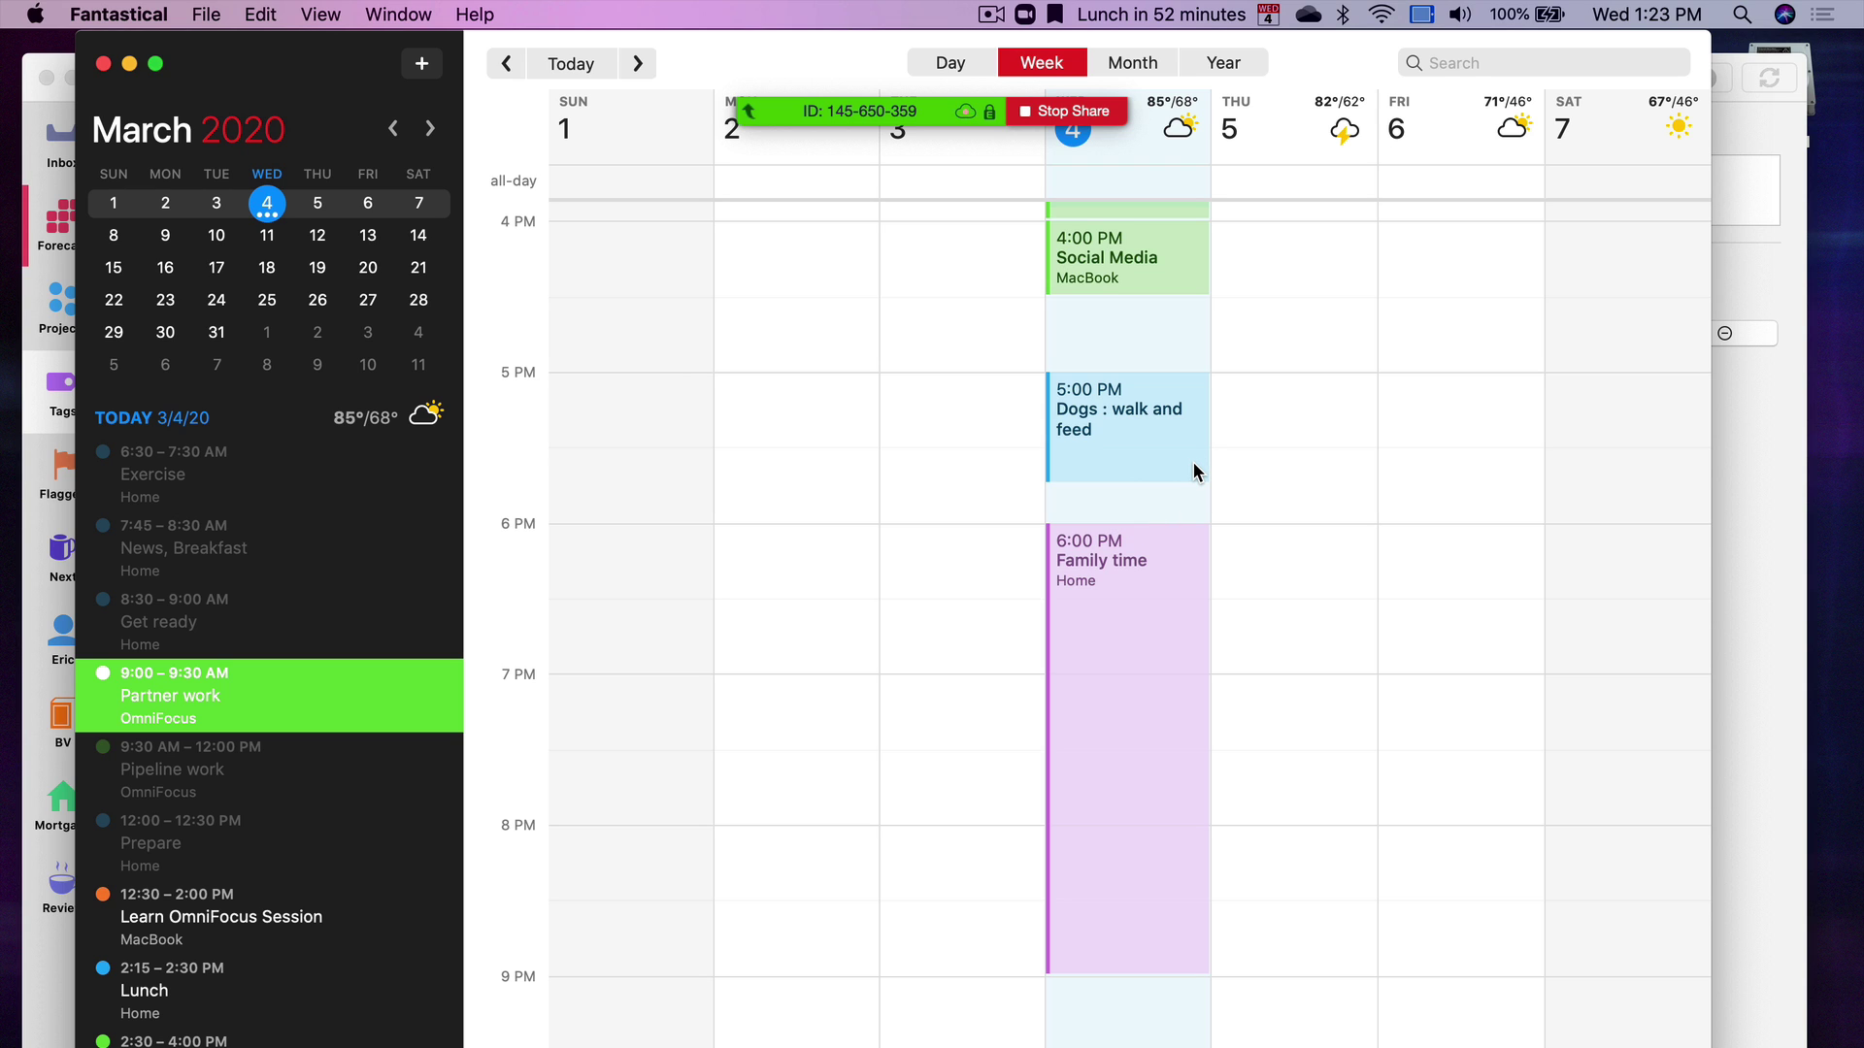
pyautogui.scroll(10, 1193, 464)
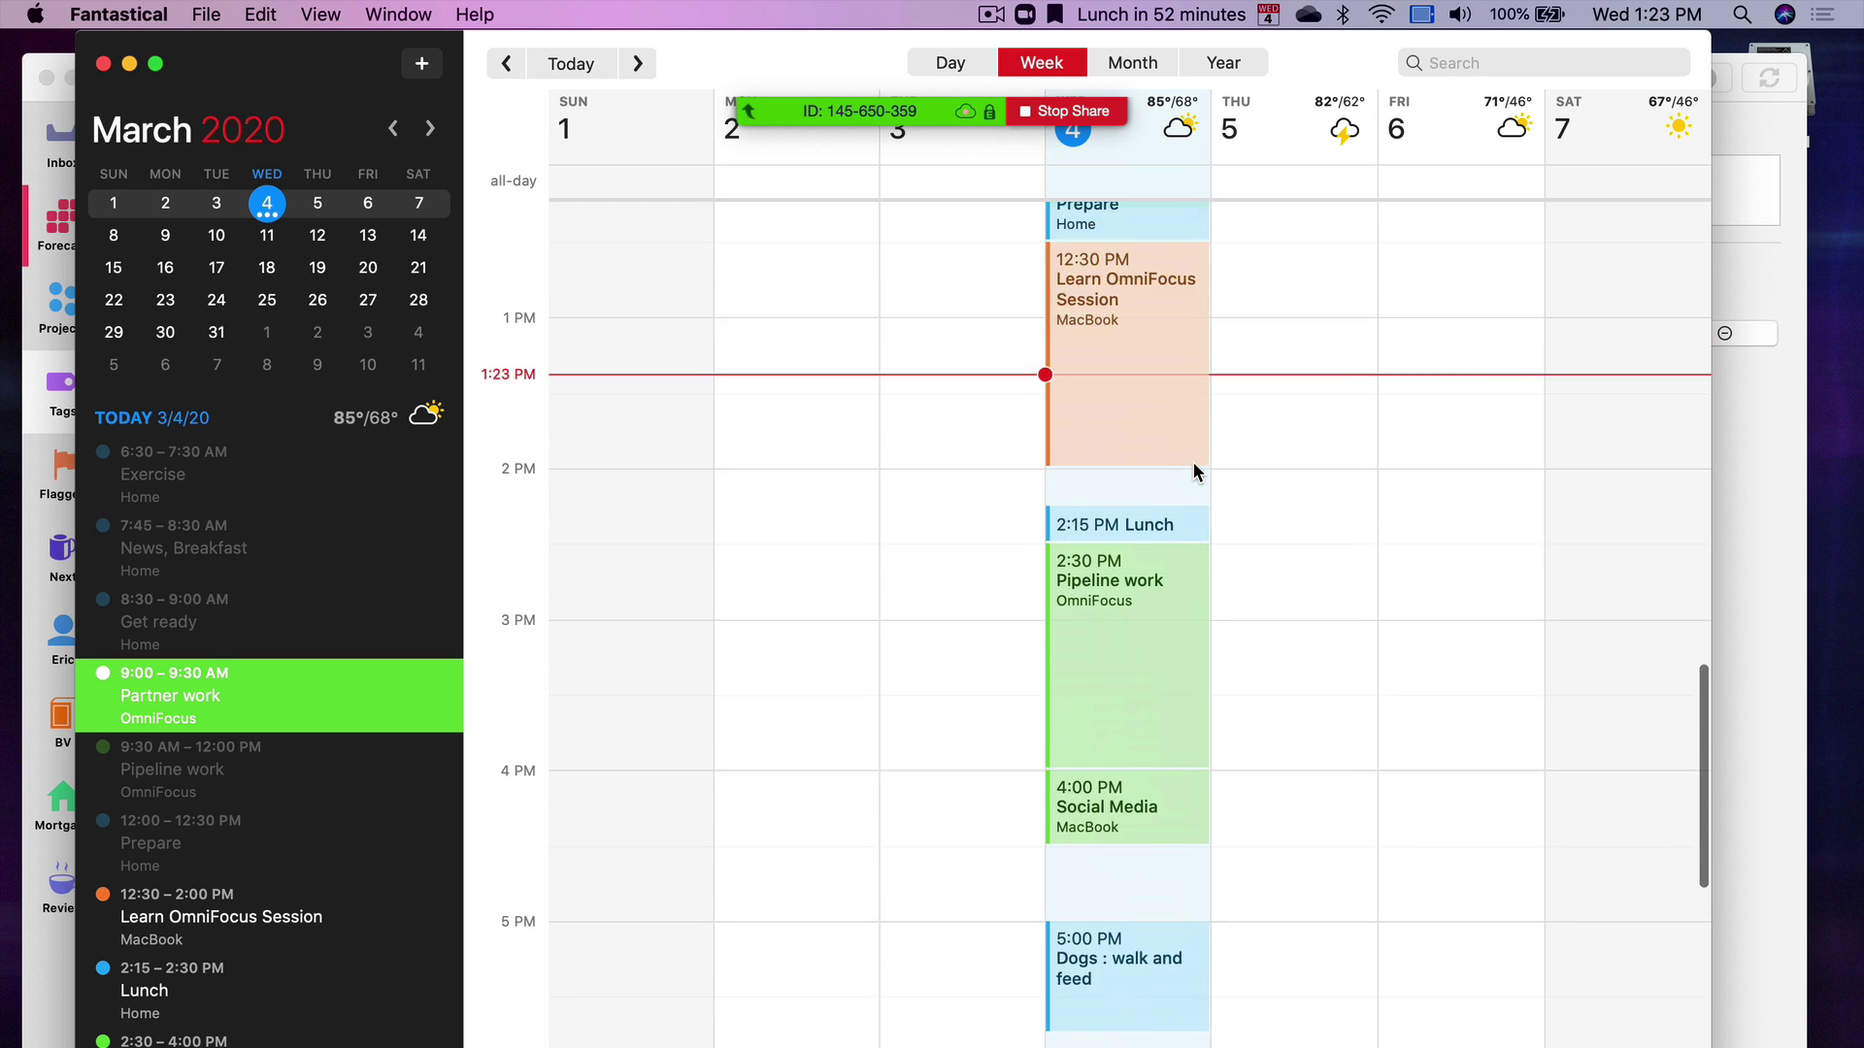
pyautogui.scroll(-5, 1191, 462)
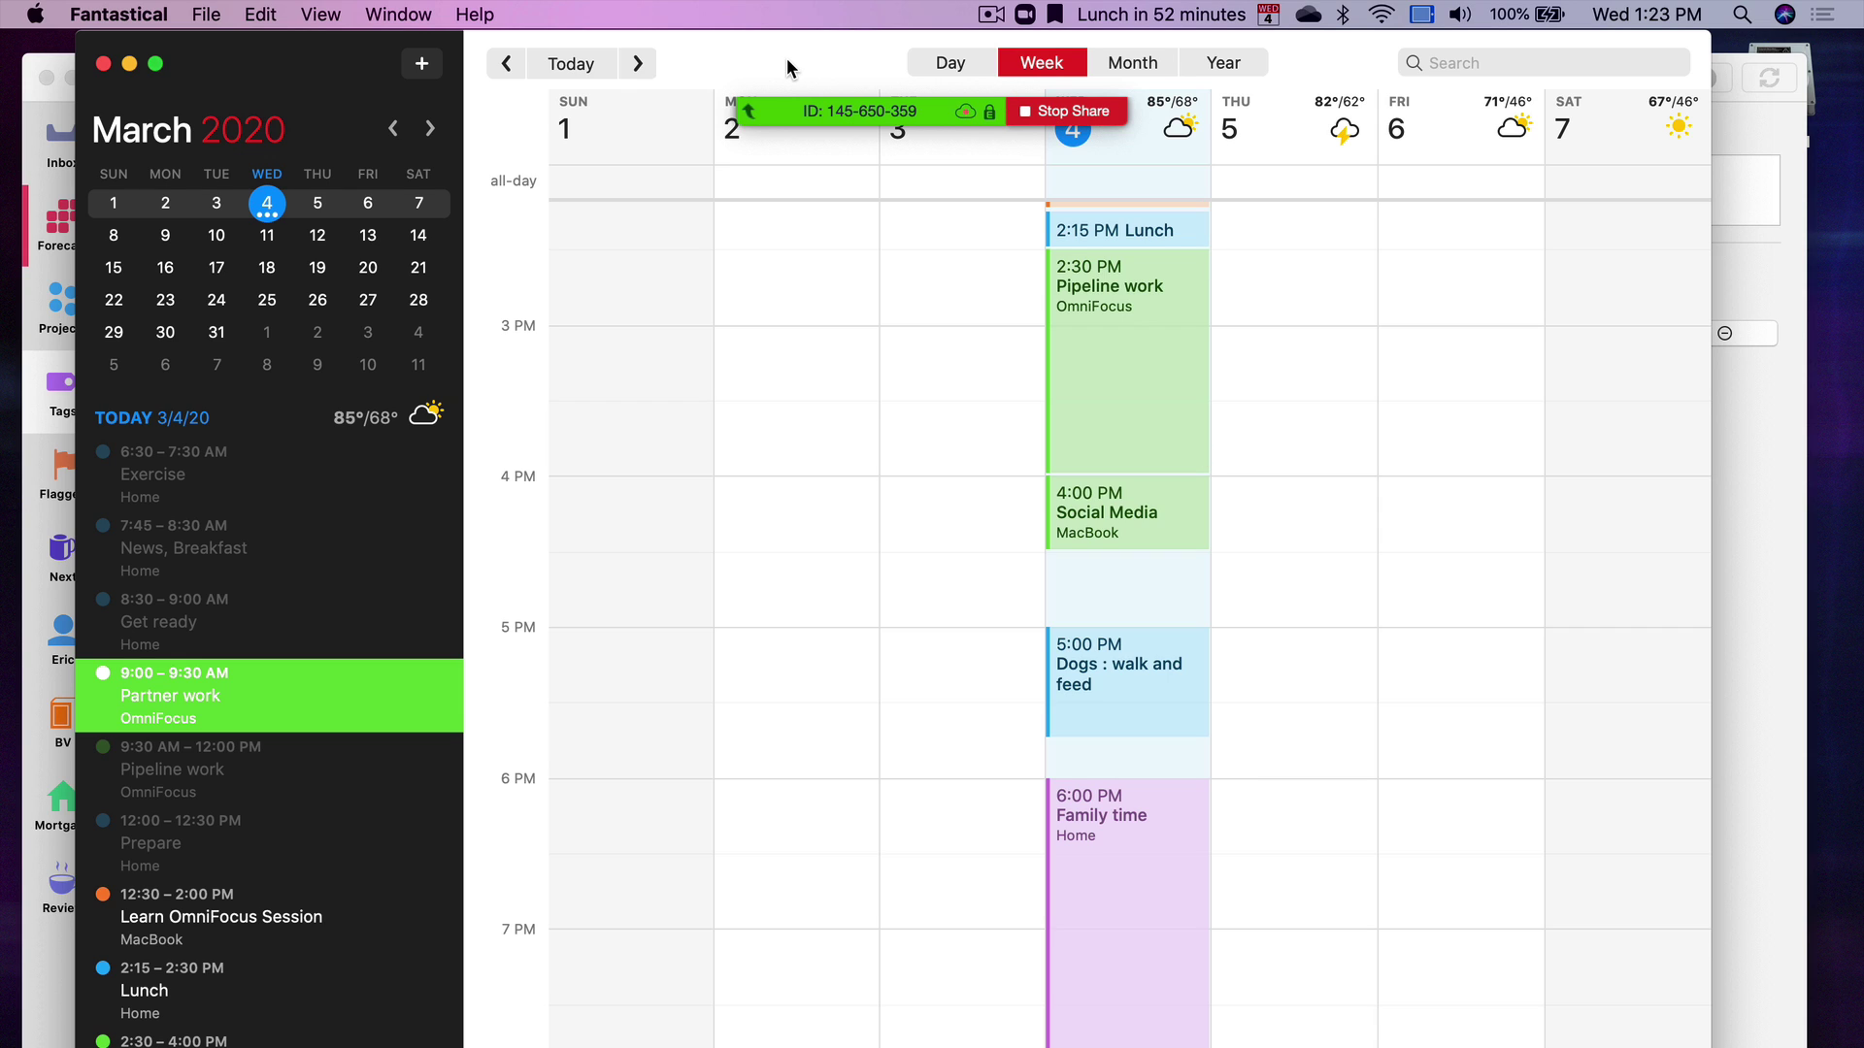
pyautogui.press('super+Tab')
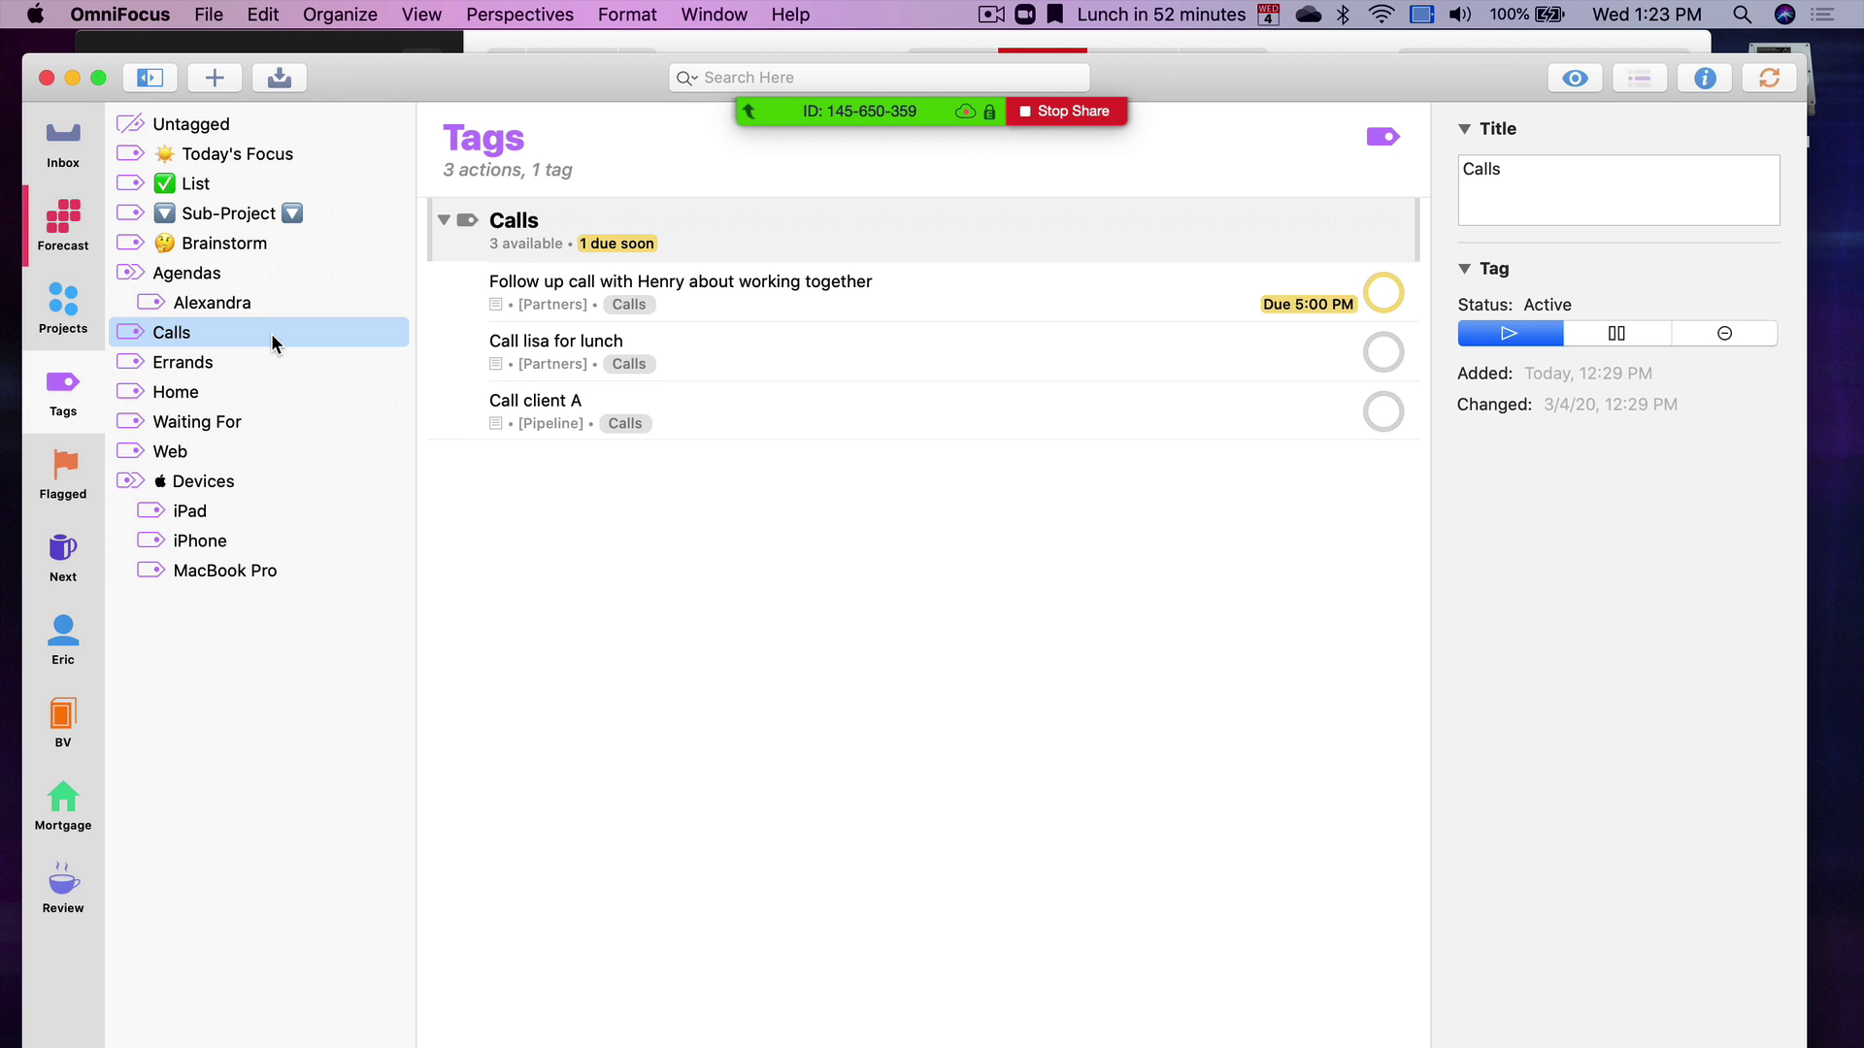
pyautogui.click(276, 689)
# Cycle apps with Cmd+Tab until OmniFocus's all-tags view (11 actions, 6 tags) is in front
pyautogui.press('super+Tab')
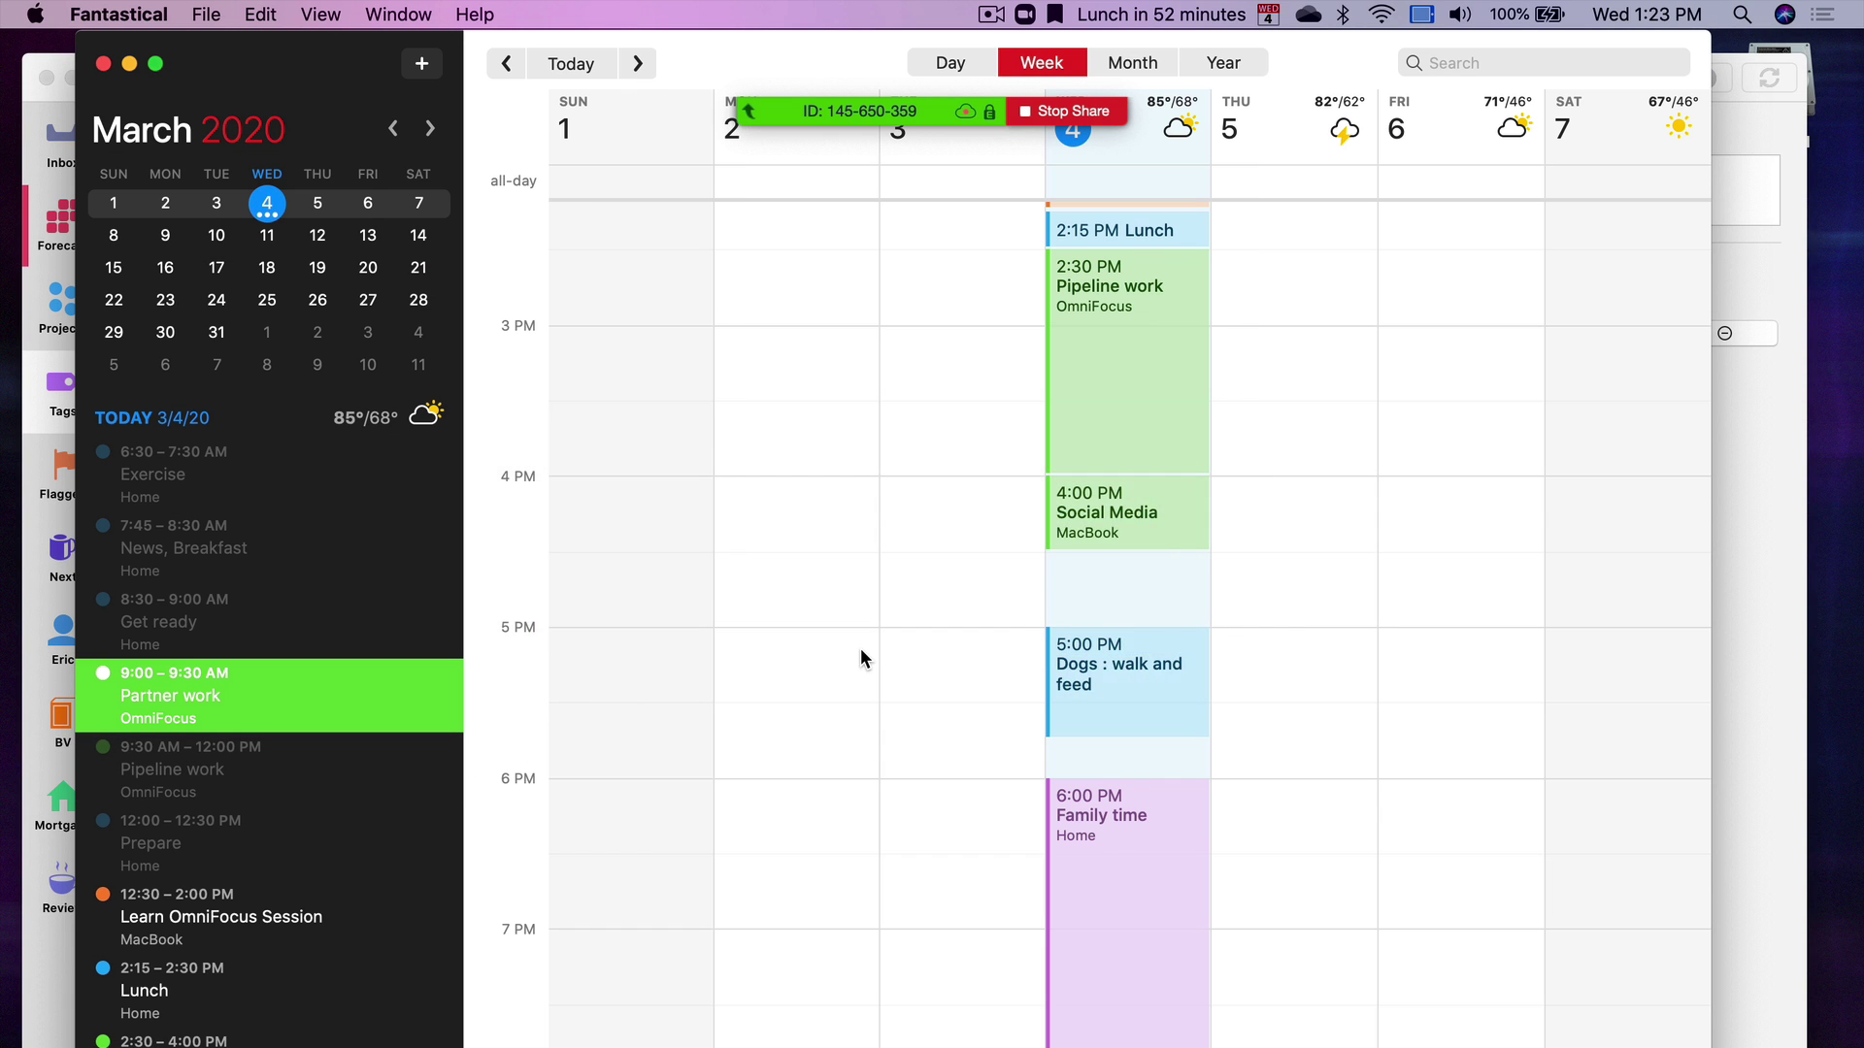
pyautogui.press('super+Tab')
pyautogui.press('super+shift+Tab')
pyautogui.press('super+Tab')
pyautogui.press('super+shift+Tab')
pyautogui.press('super+Tab')
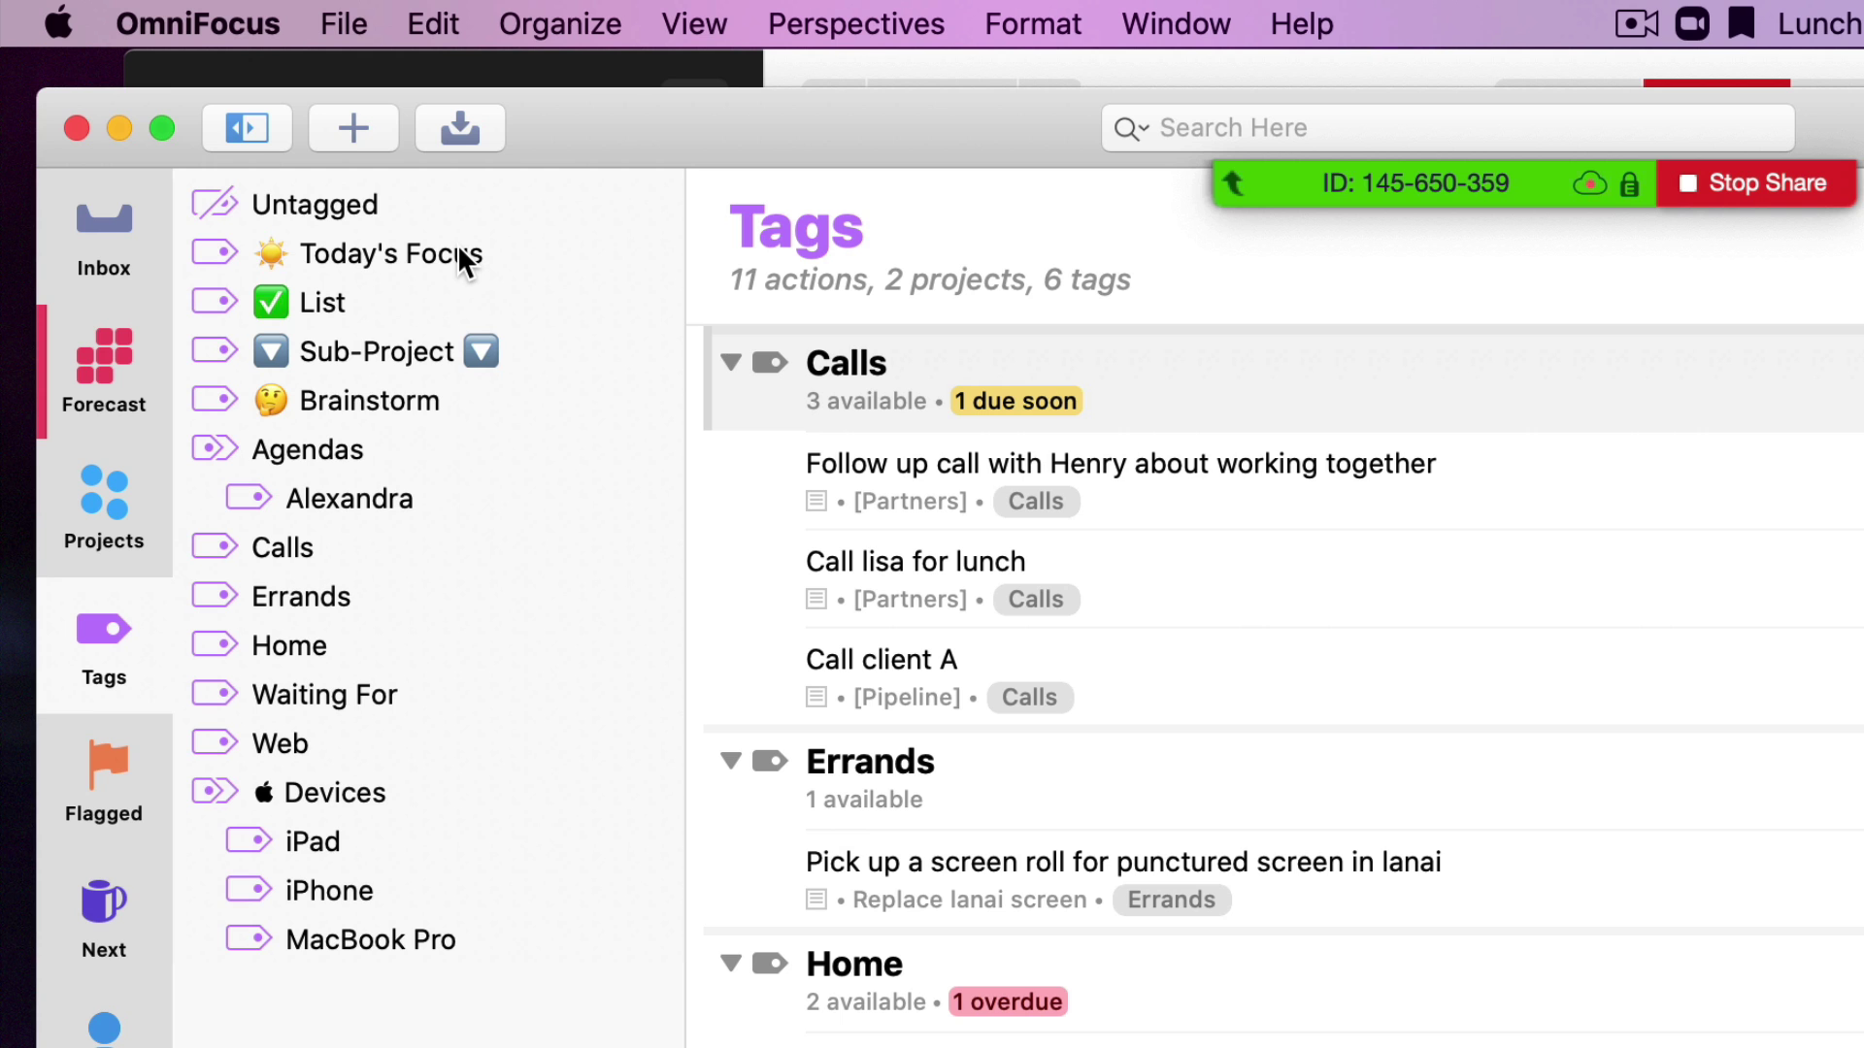
# Pick the Today's Focus tag, then set Forecast's Today to show items tagged Today's Focus
pyautogui.click(457, 254)
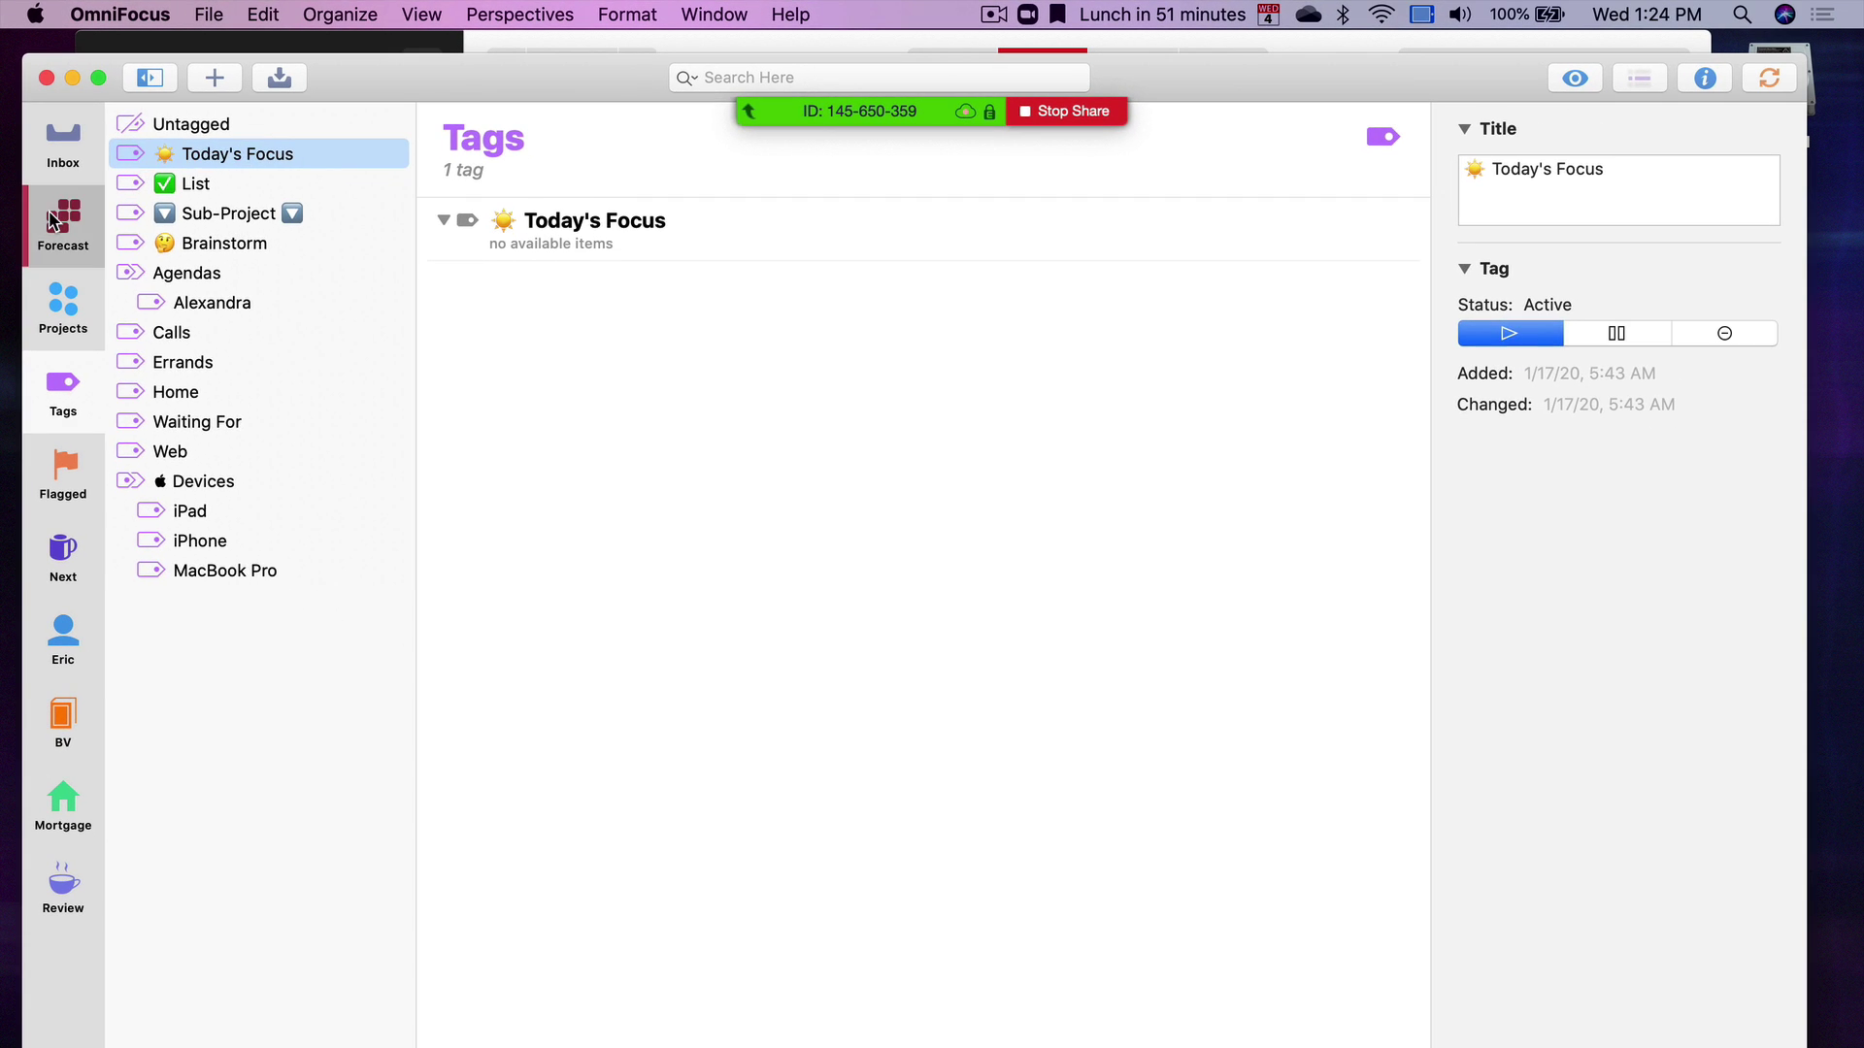
pyautogui.click(55, 220)
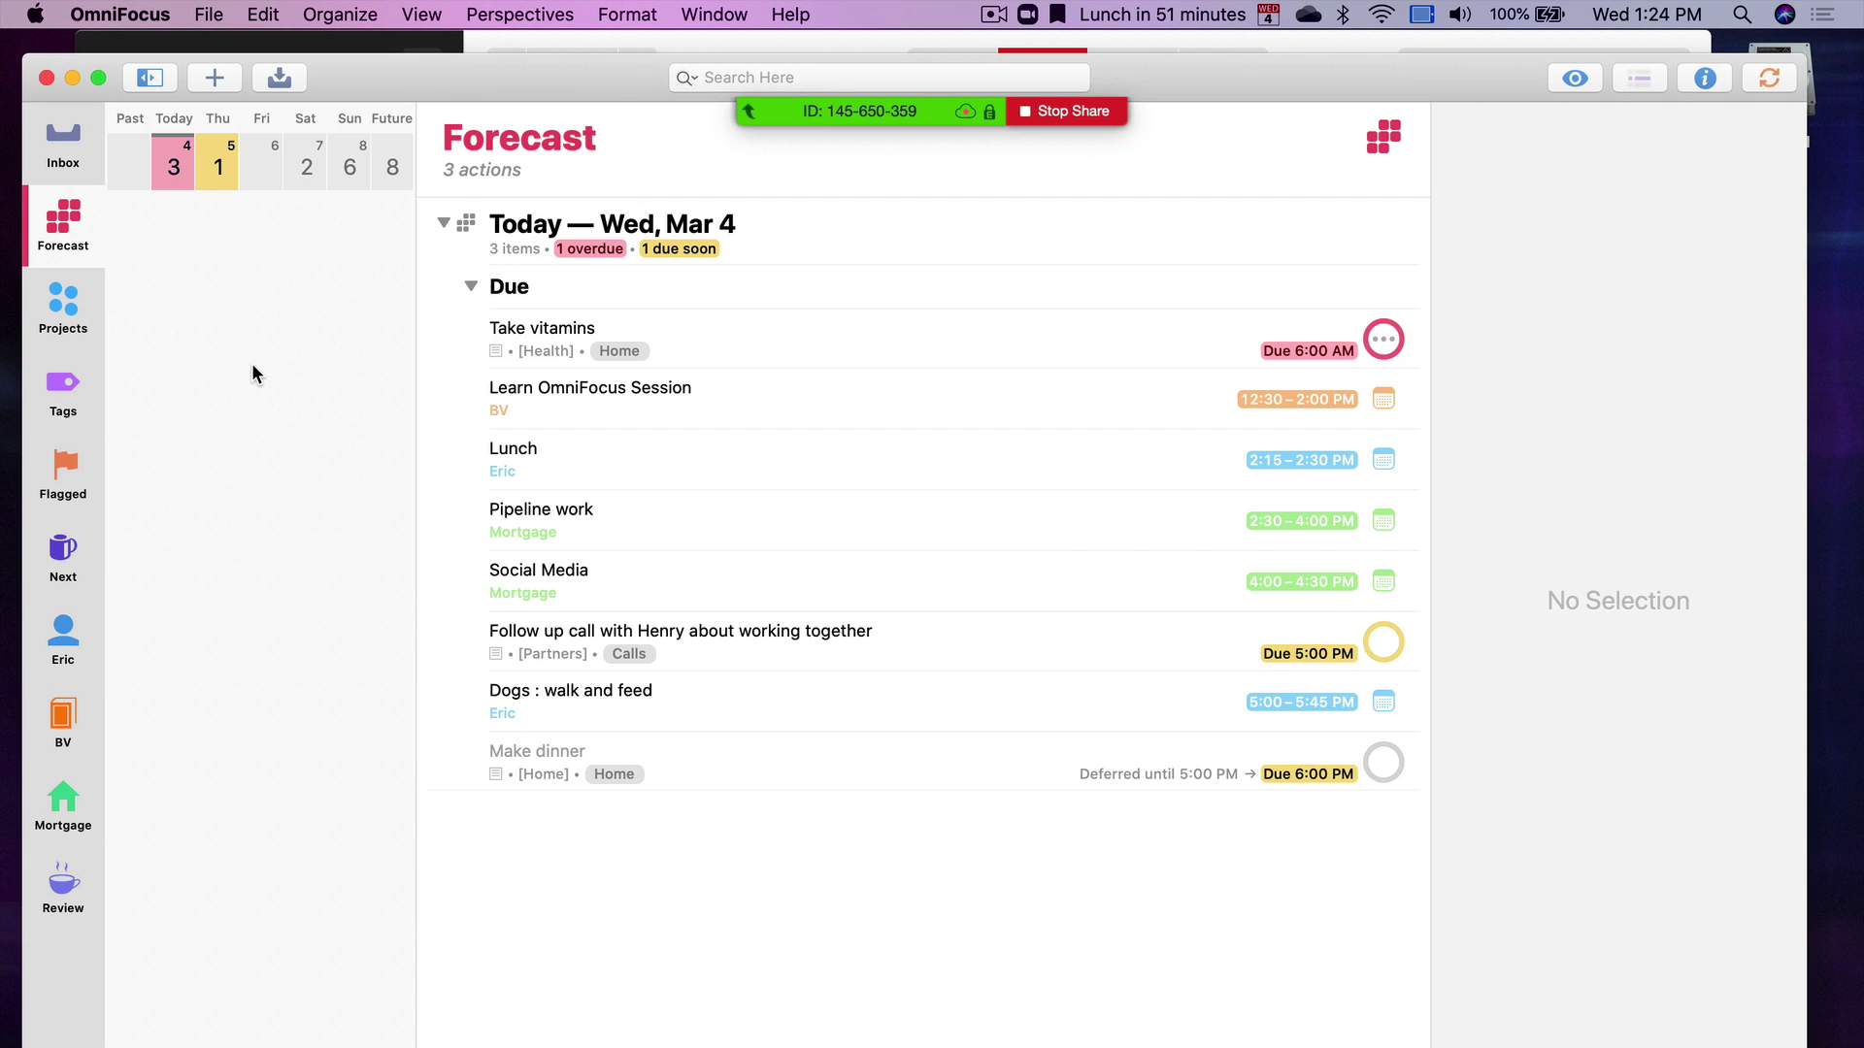
pyautogui.press('shift+super+v')
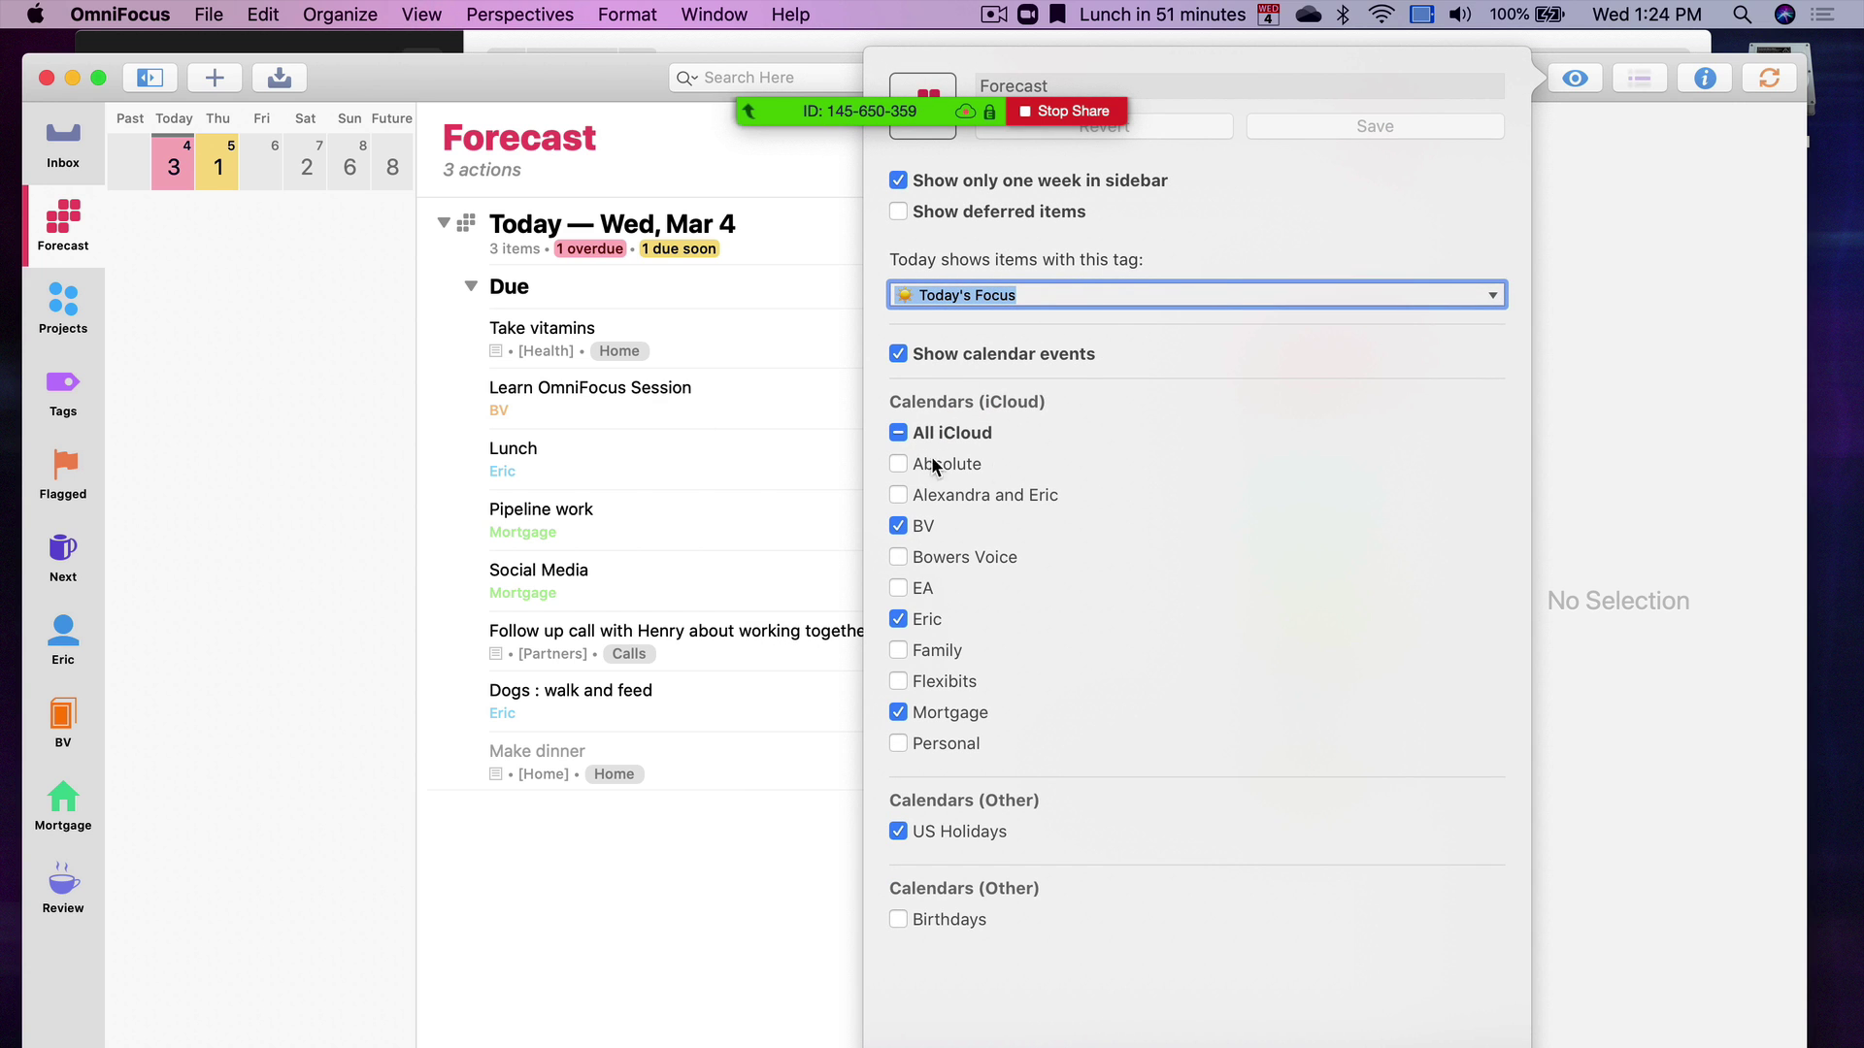
pyautogui.click(1493, 298)
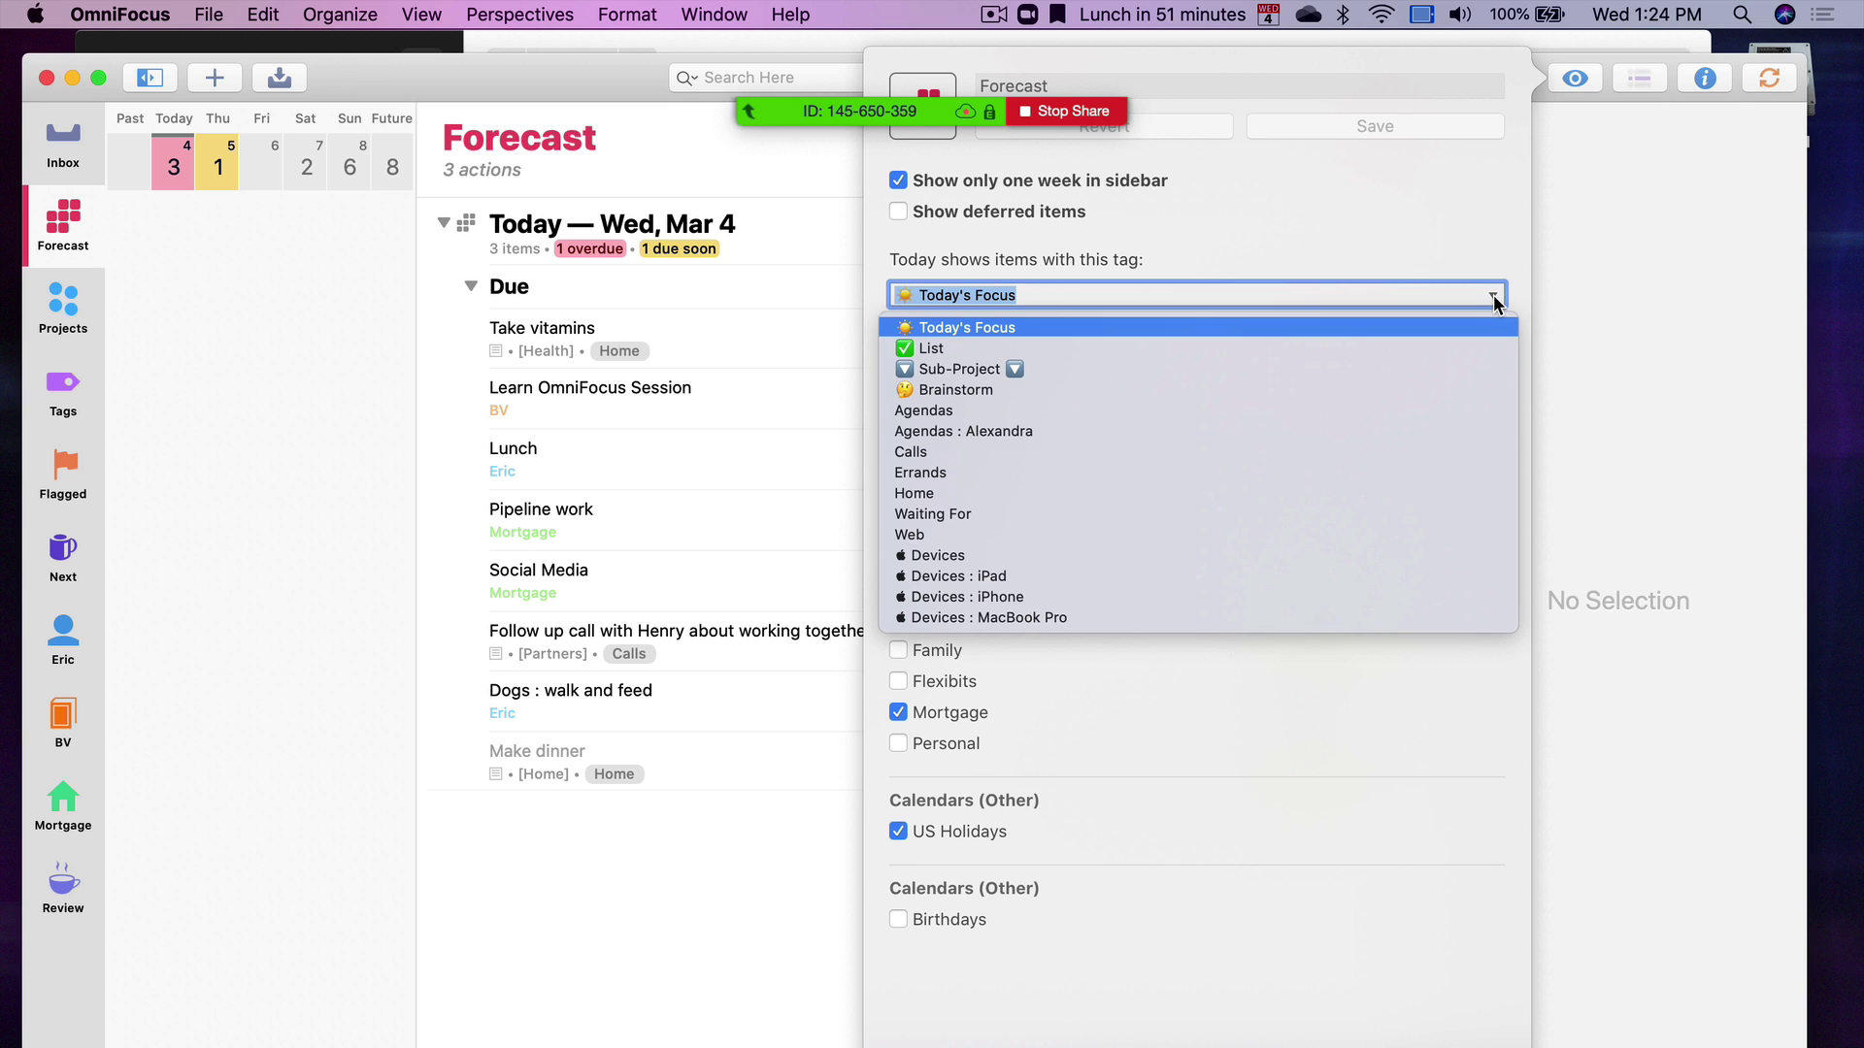
pyautogui.click(1495, 327)
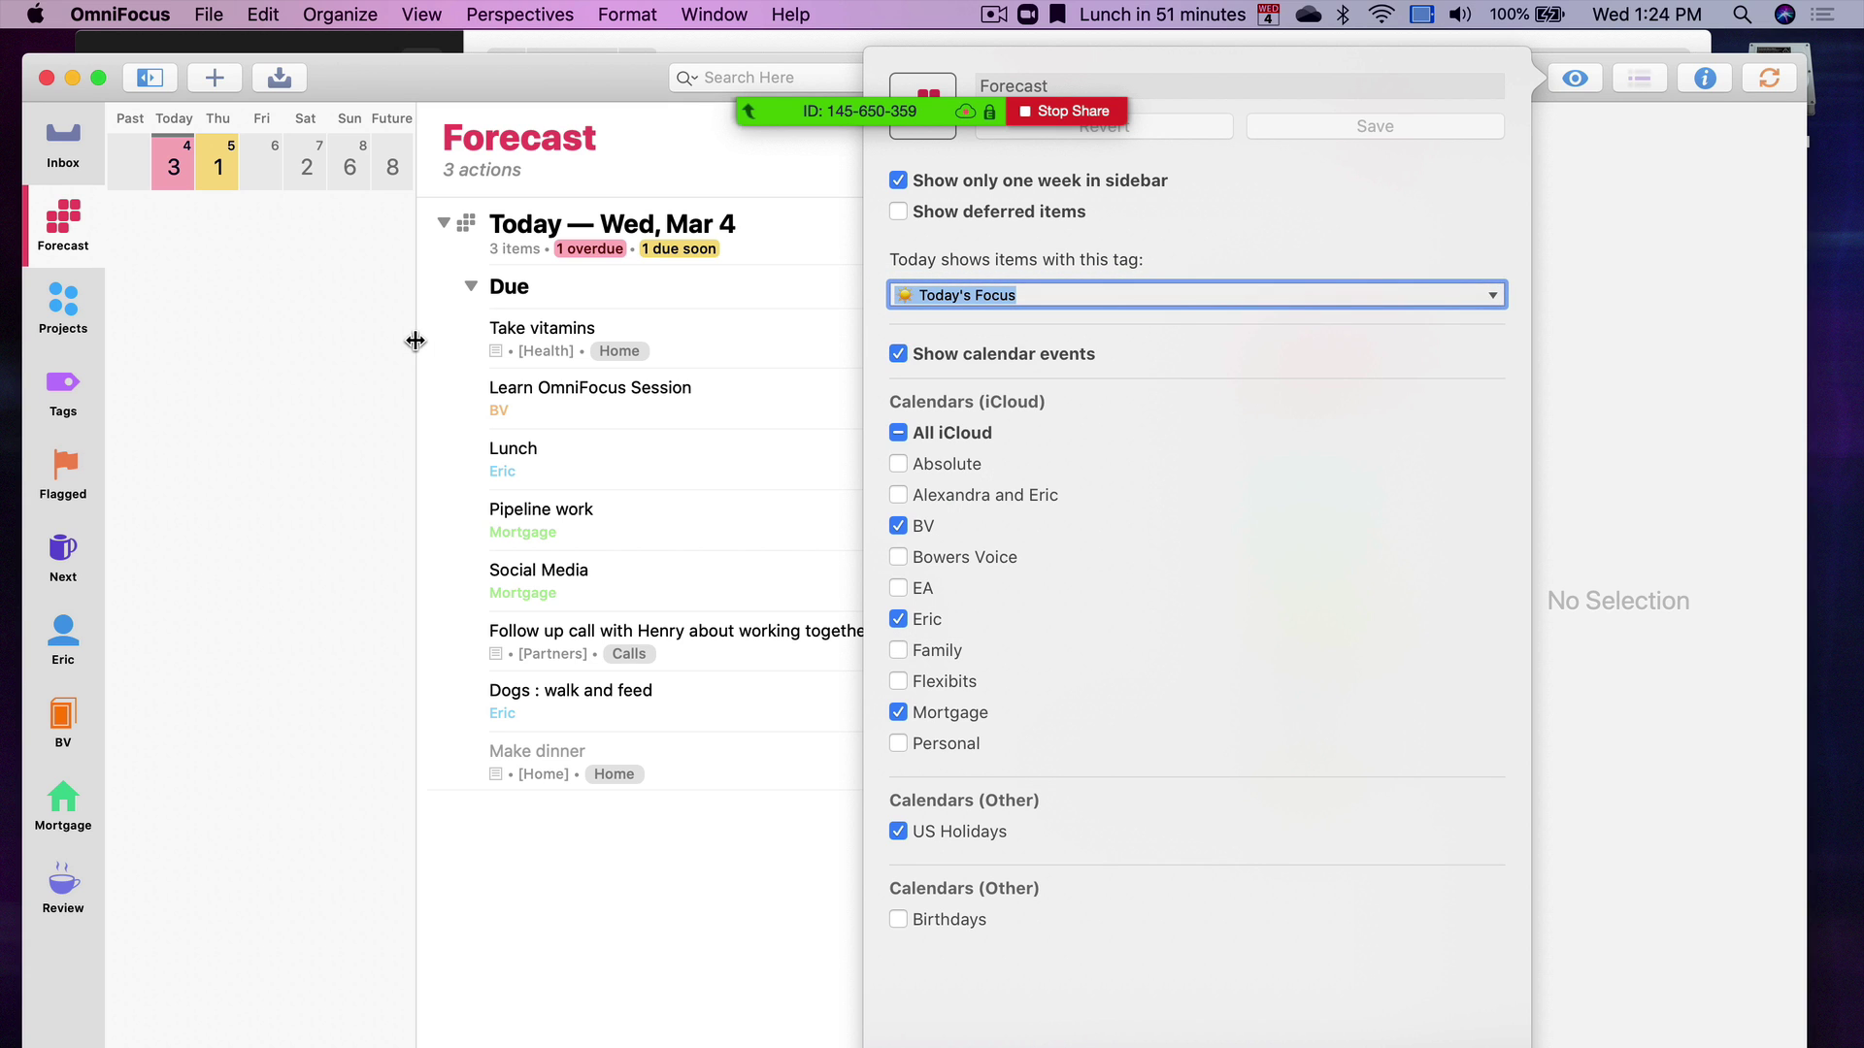
pyautogui.click(416, 348)
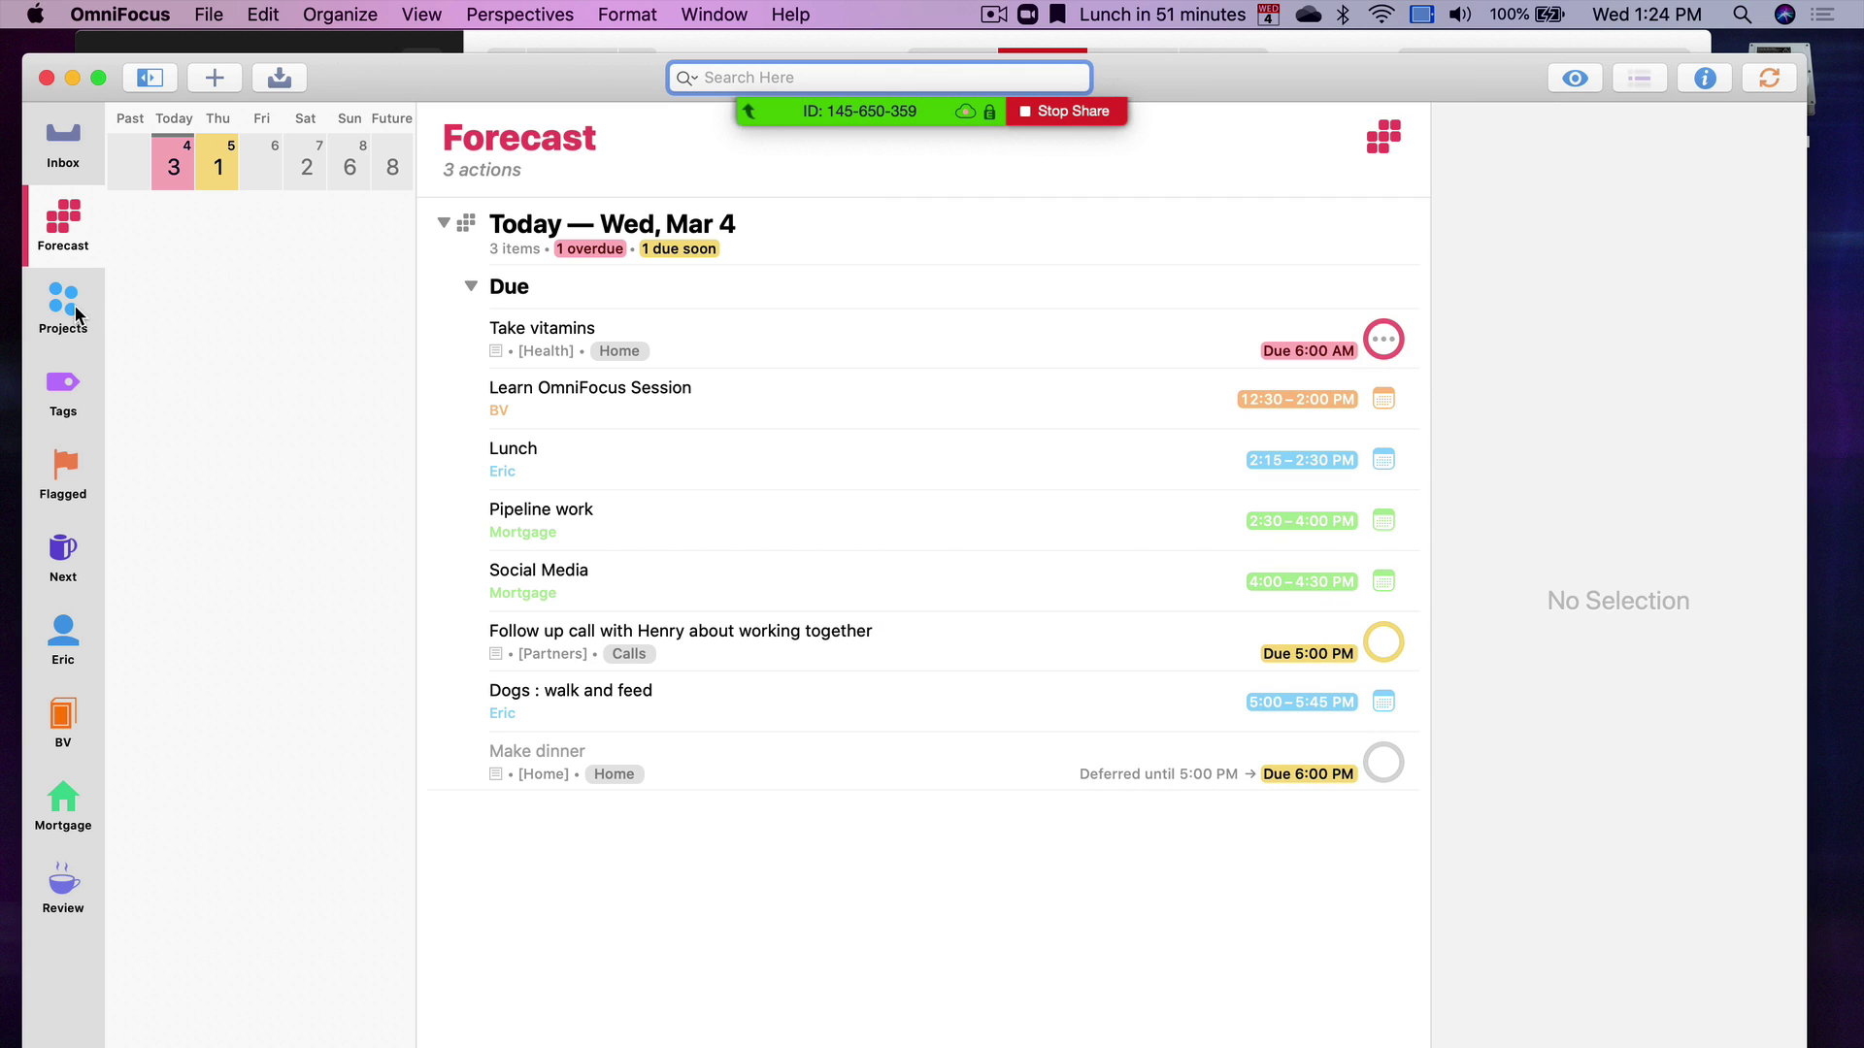
# Under the Today's Focus tag, add a new action 'read' assigned to the [Home] project
pyautogui.click(64, 398)
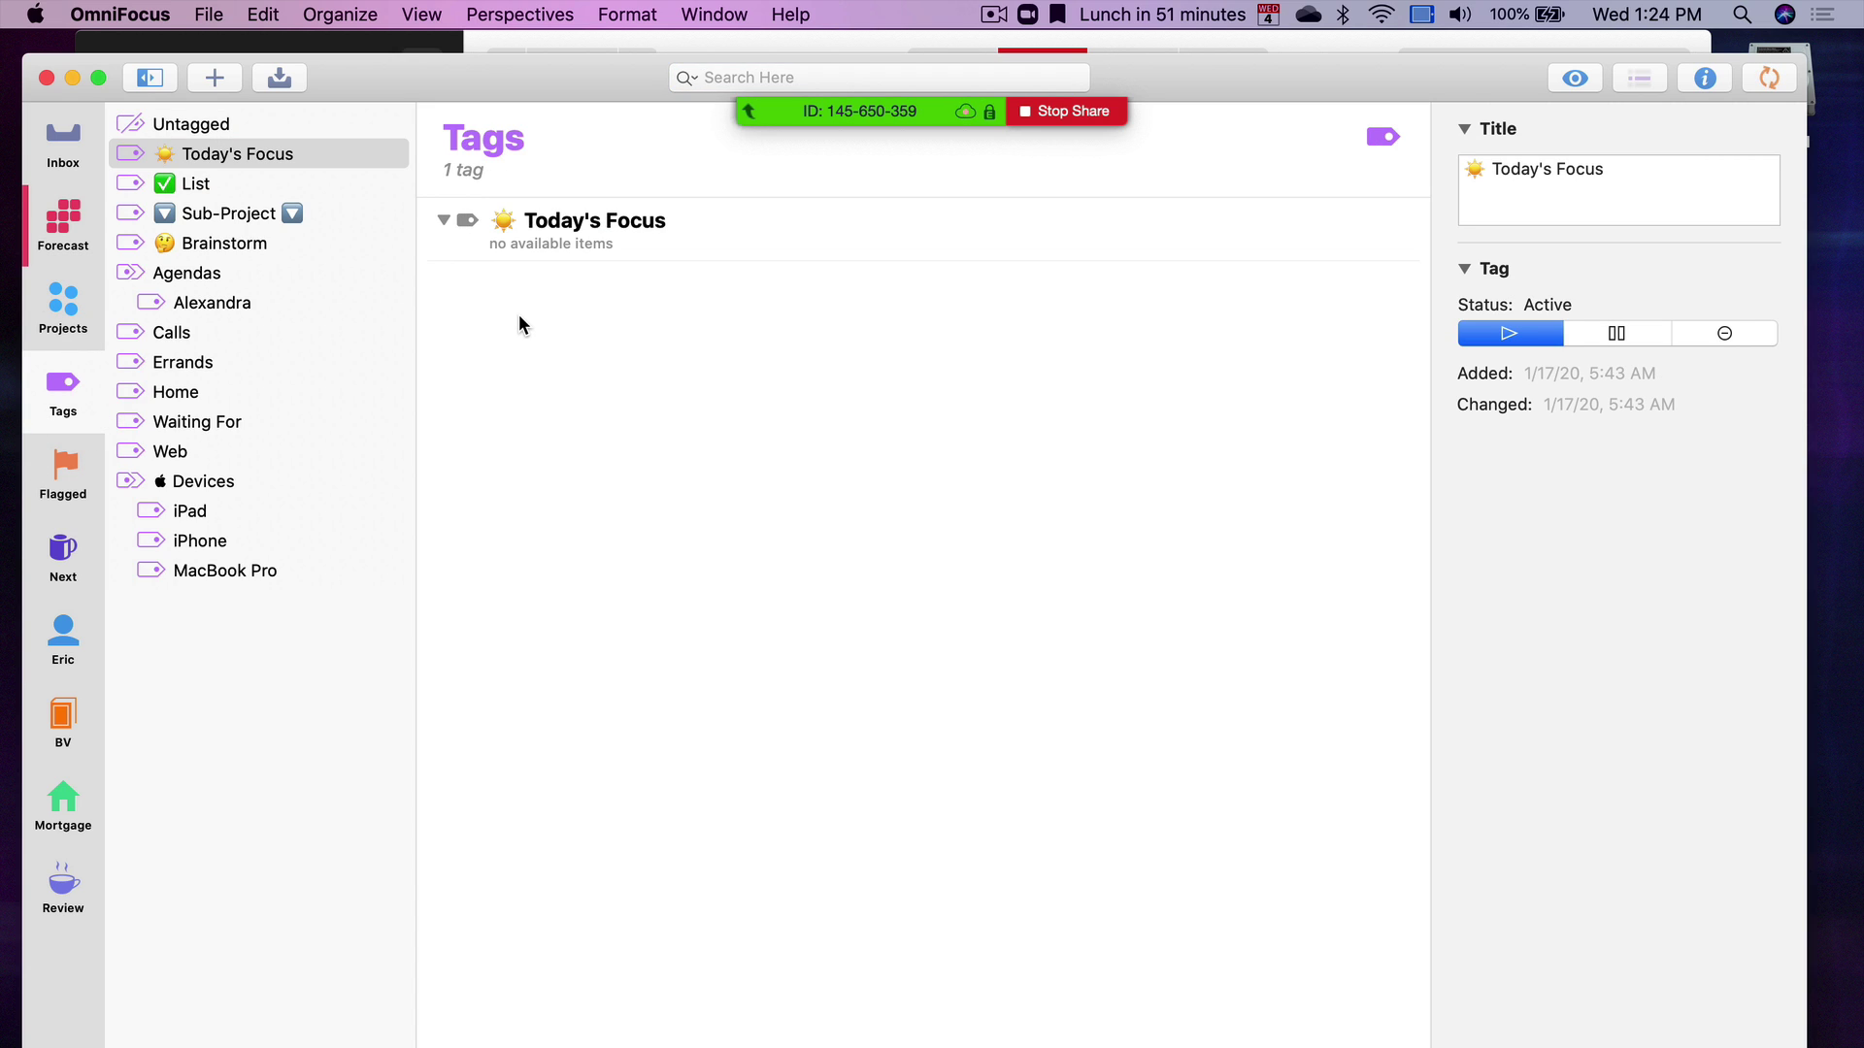
pyautogui.press('super+n')
pyautogui.write('read')
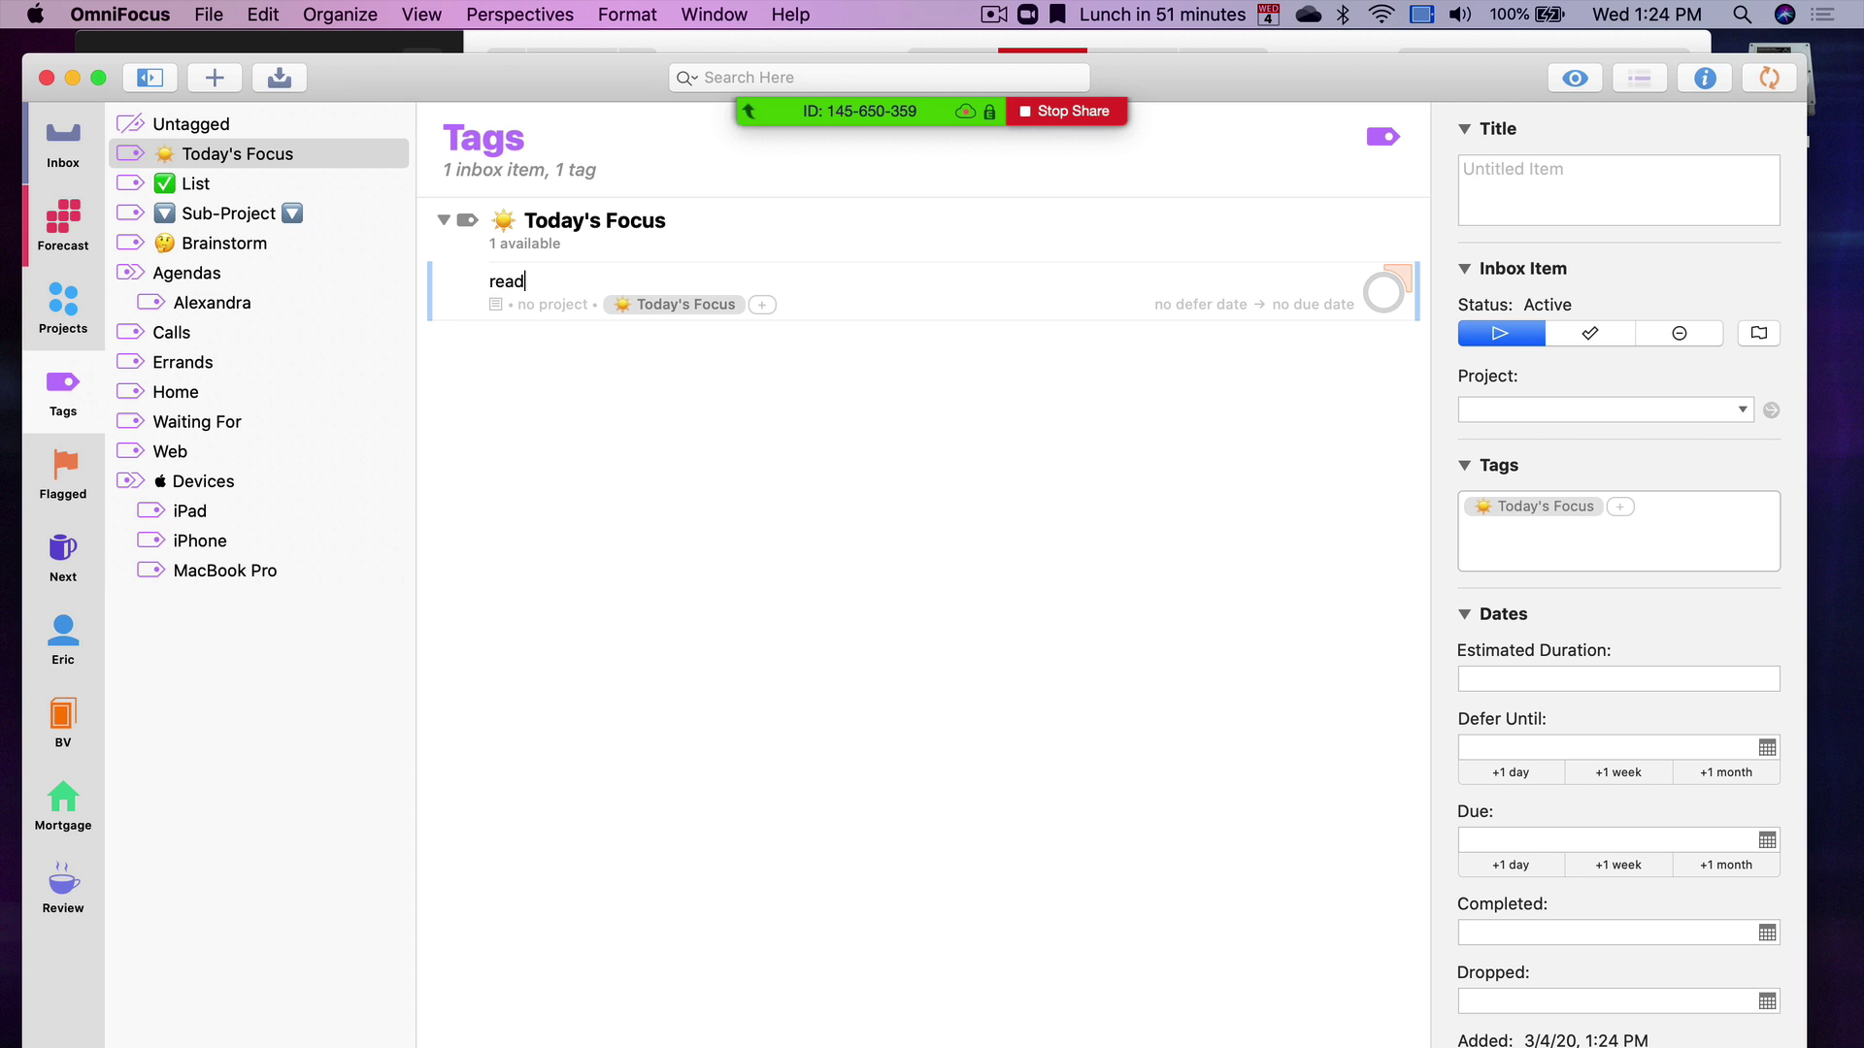
pyautogui.press('Tab')
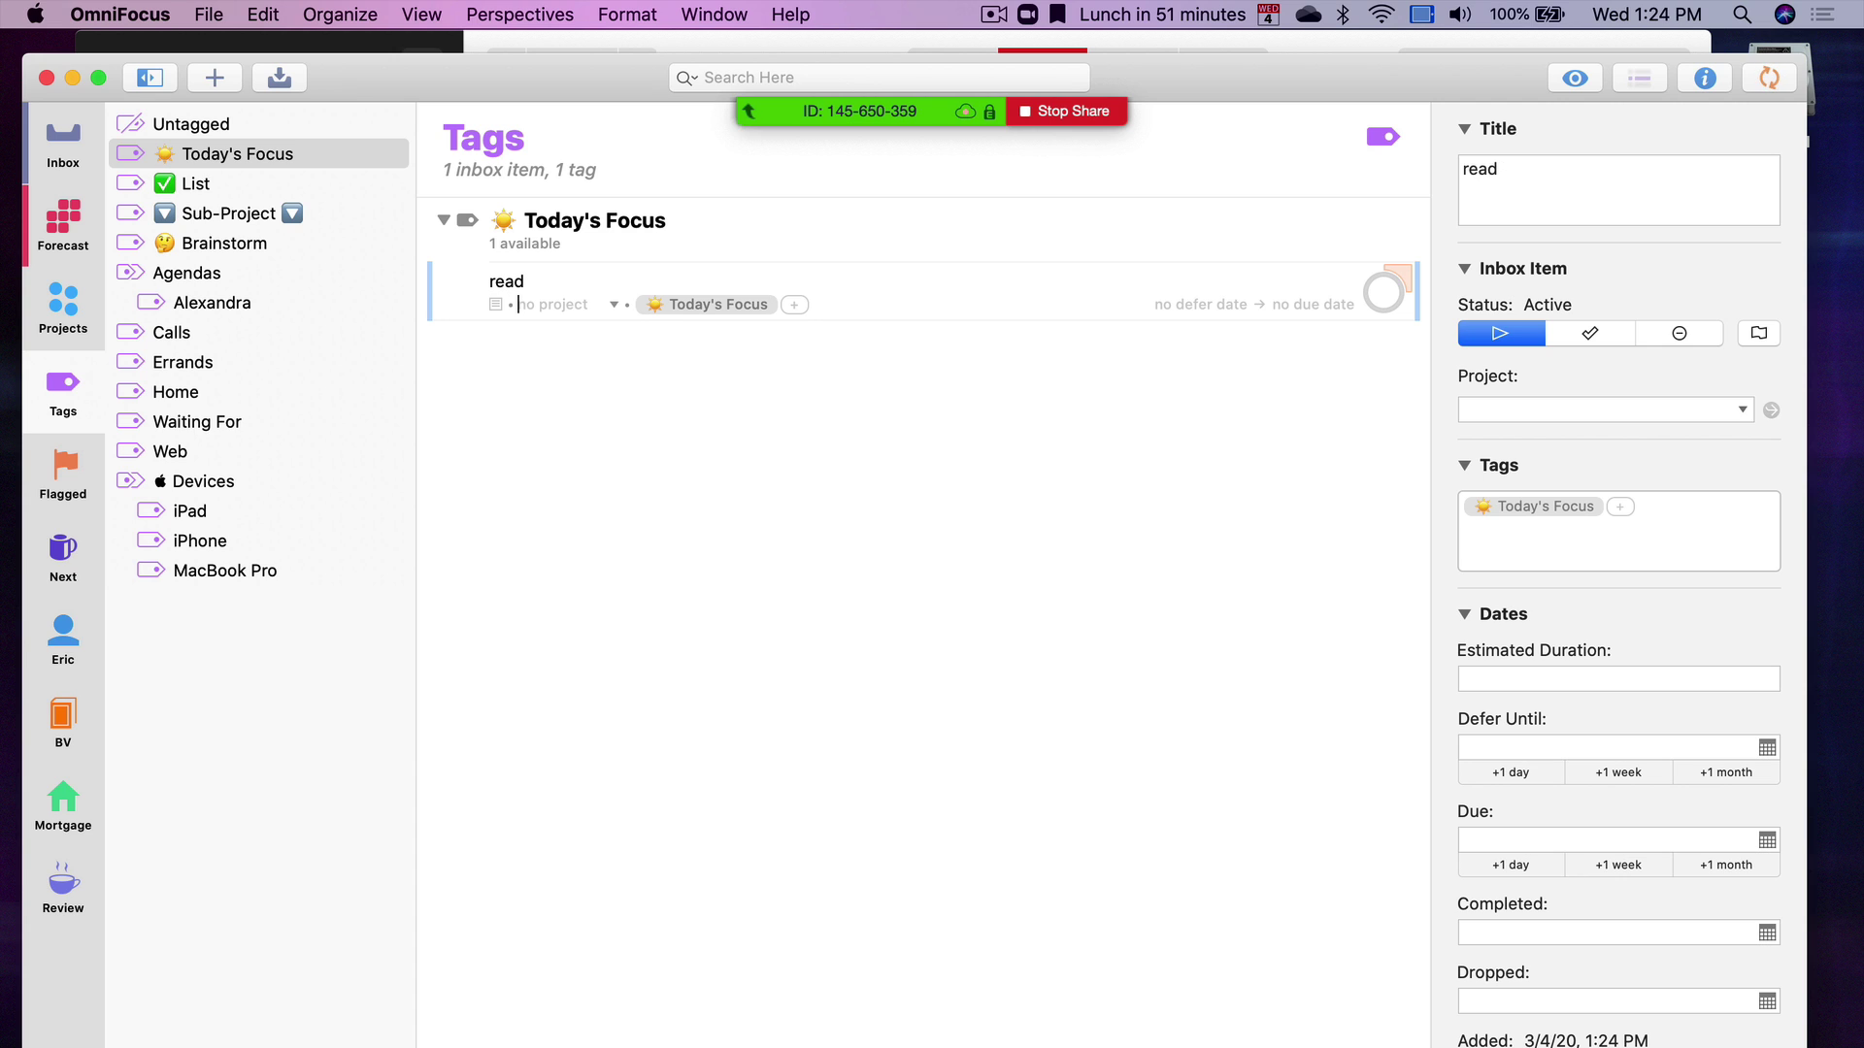
pyautogui.write('eric')
pyautogui.press('Down')
pyautogui.press('Return')
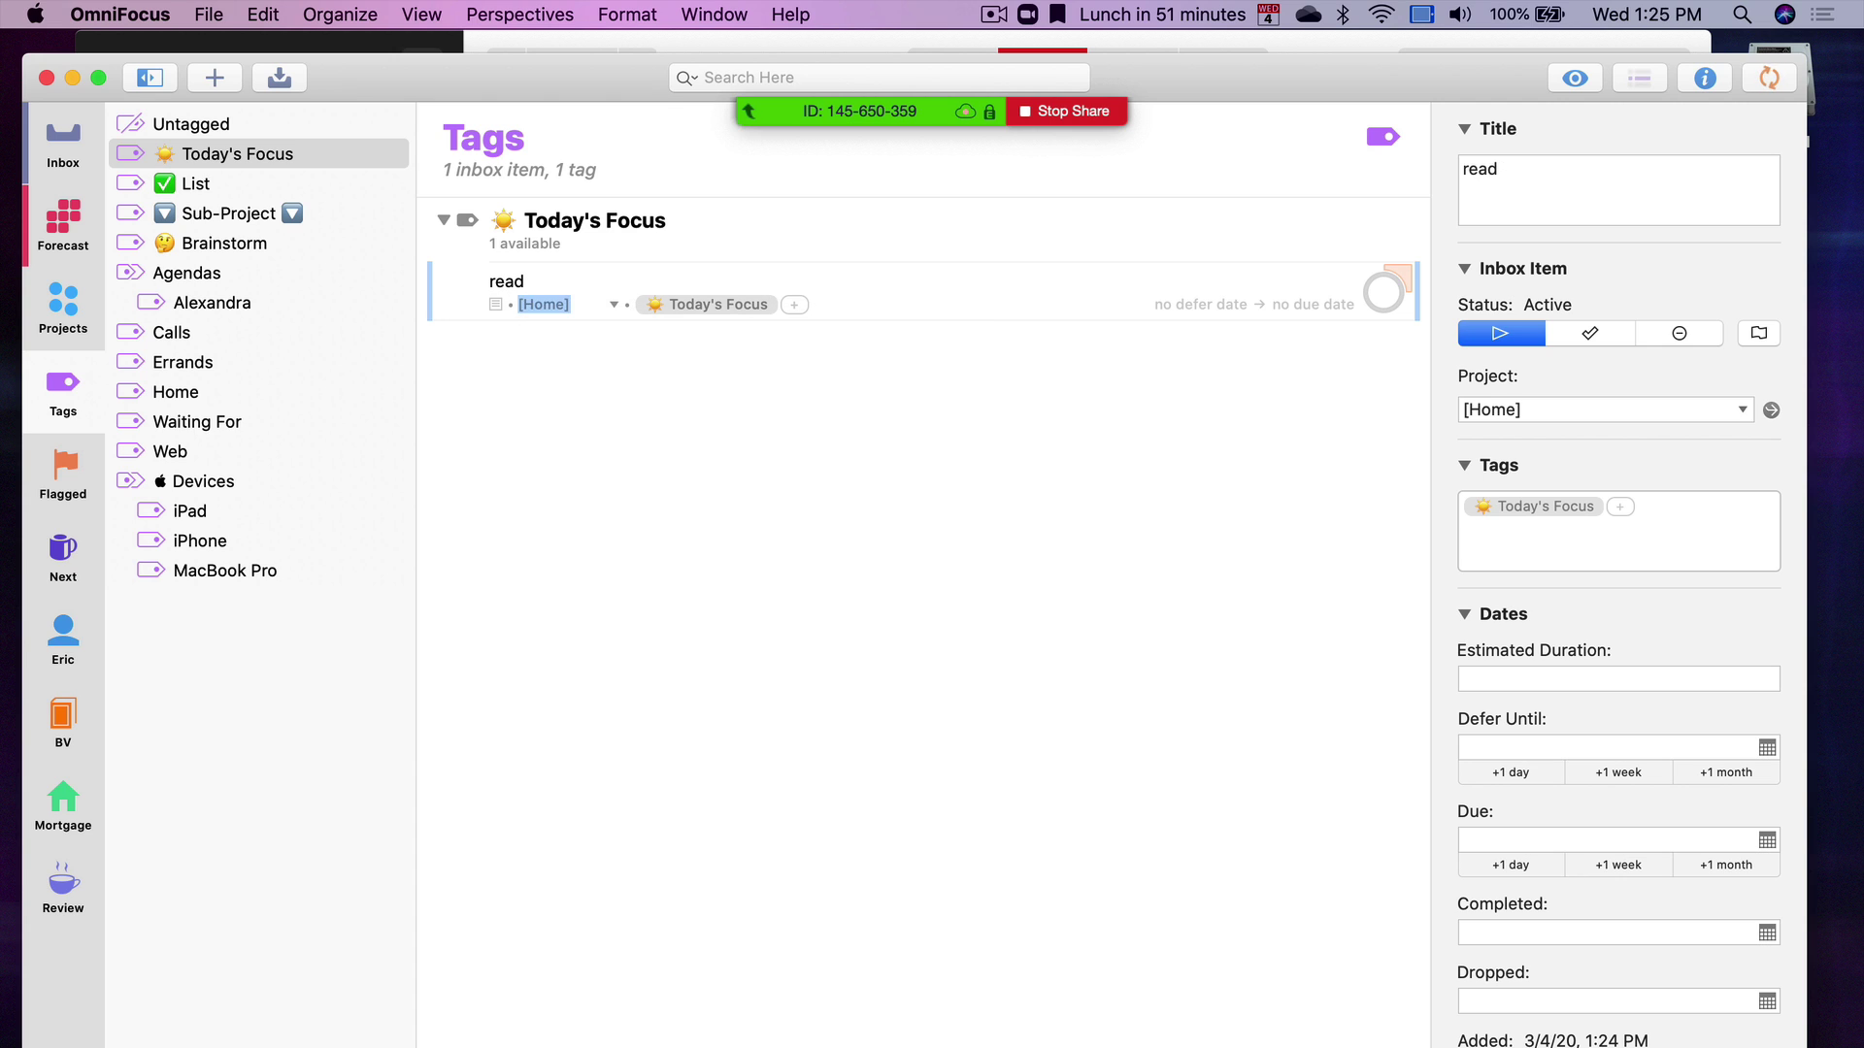
# Add the Home tag to 'read' and view it in Forecast under Tagged: Today's Focus
pyautogui.press('Tab')
pyautogui.write('hom')
pyautogui.press('Return')
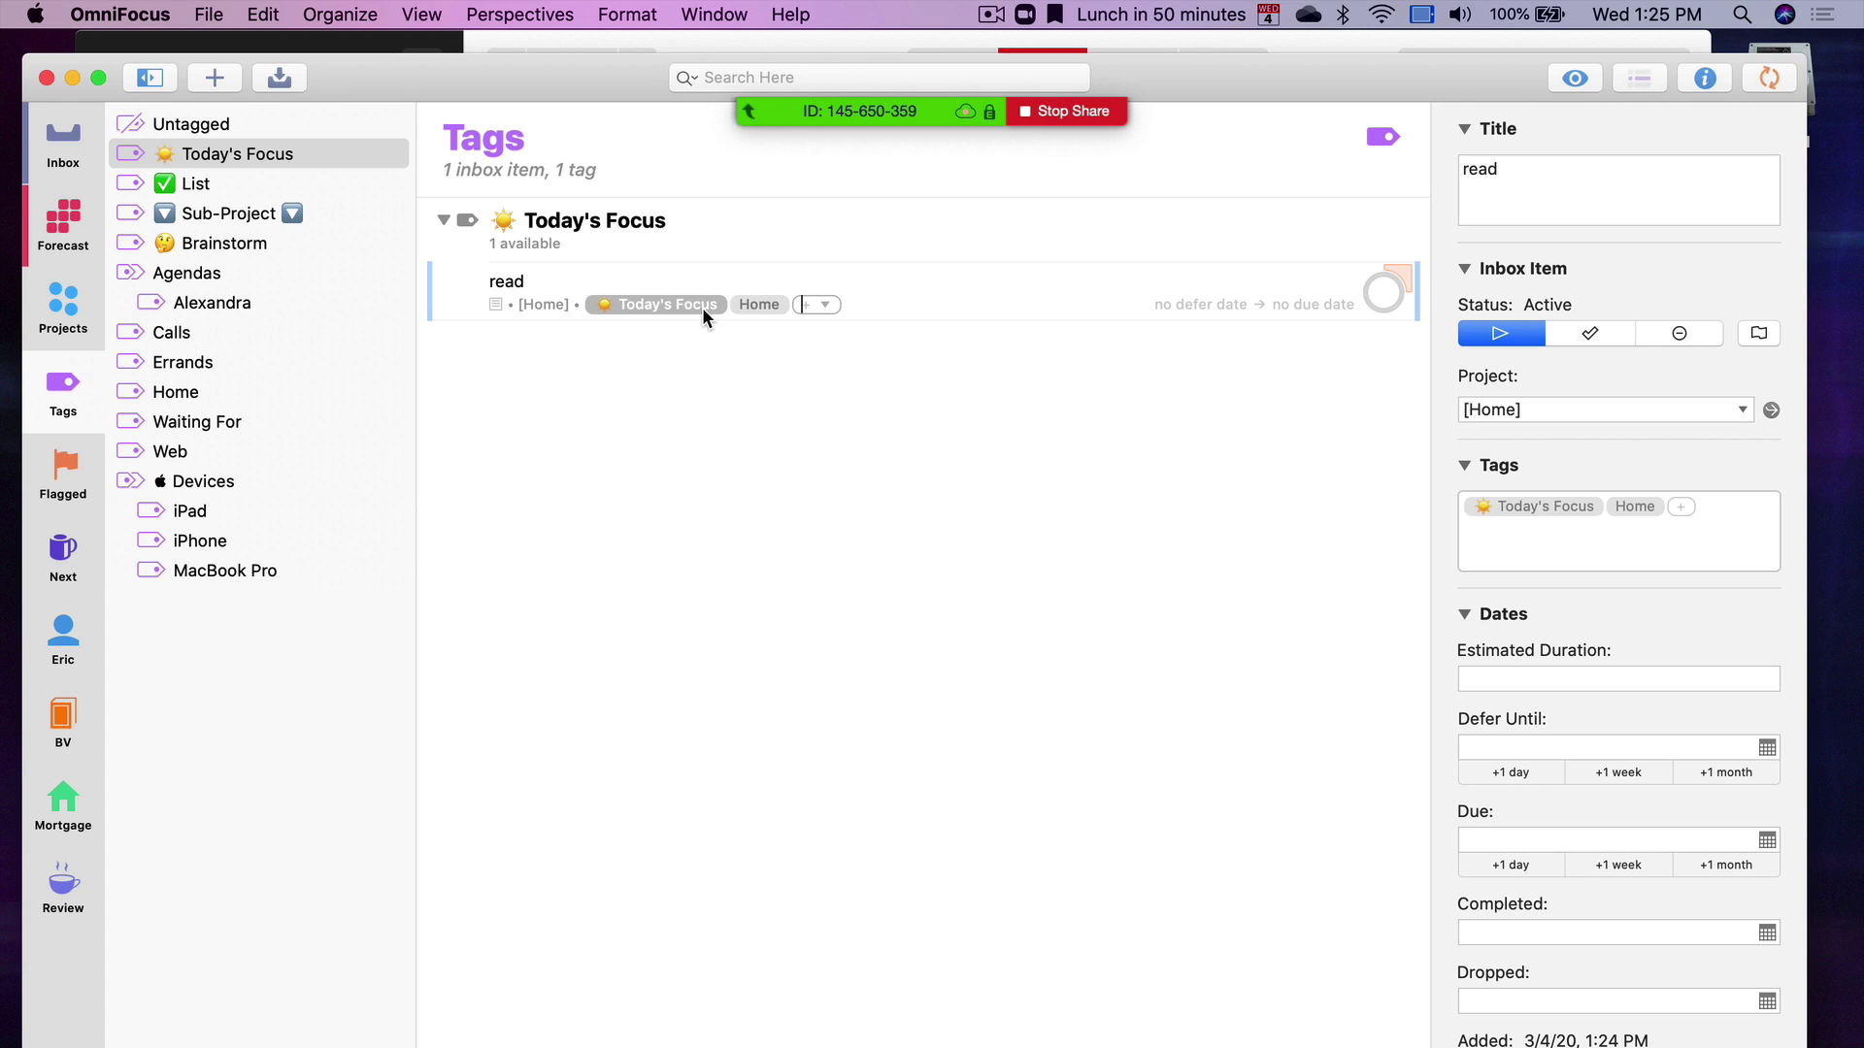
pyautogui.click(769, 304)
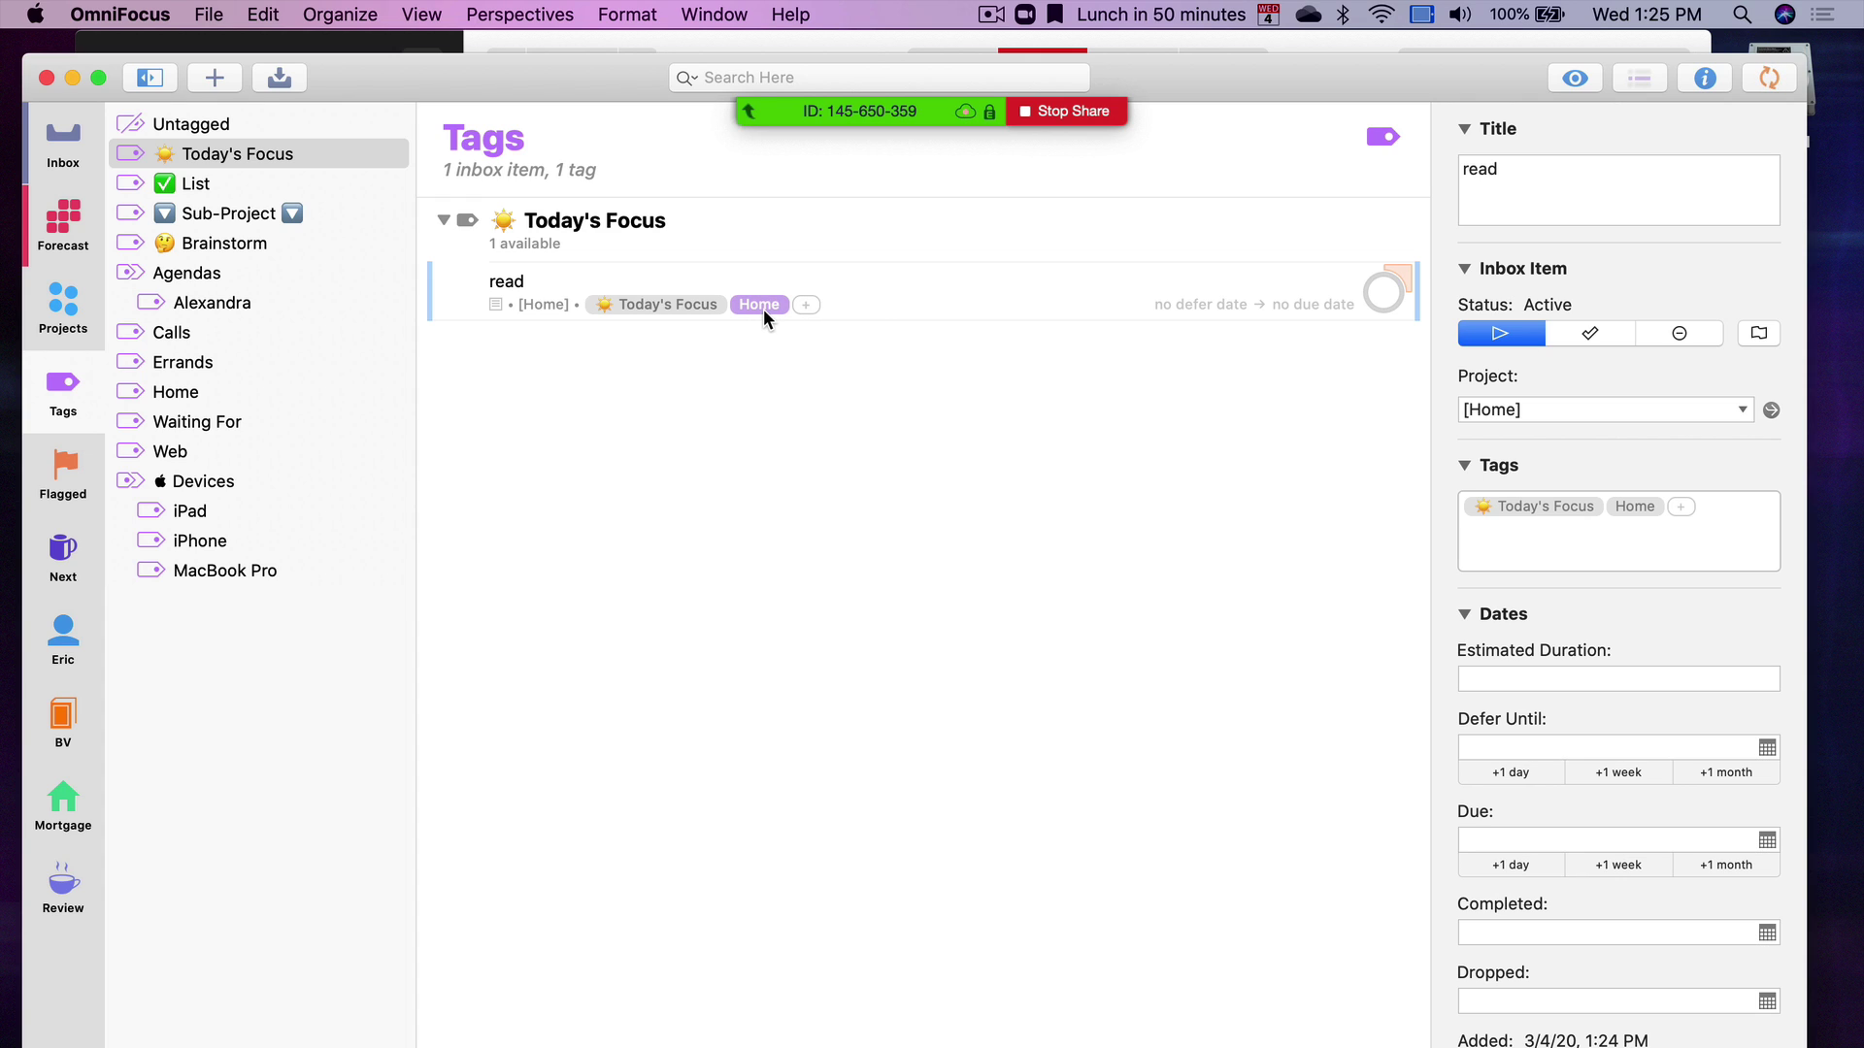
pyautogui.click(693, 309)
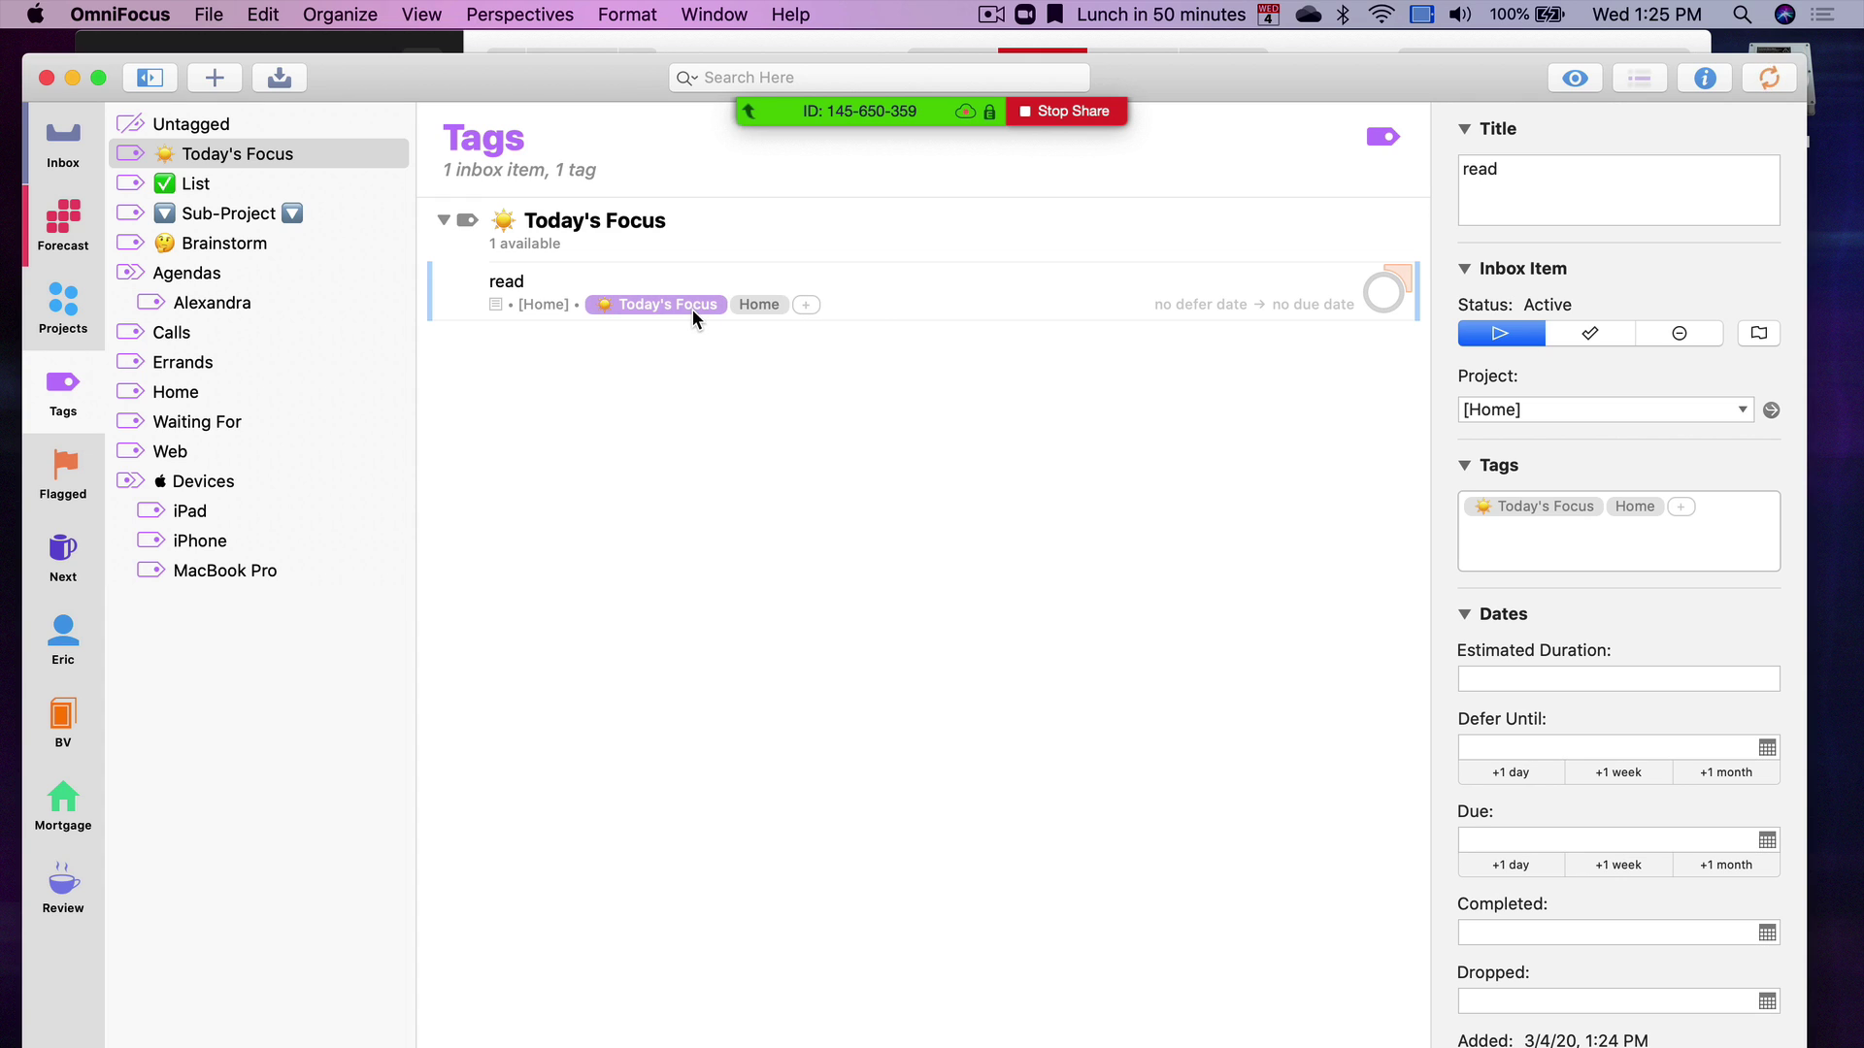
pyautogui.click(56, 245)
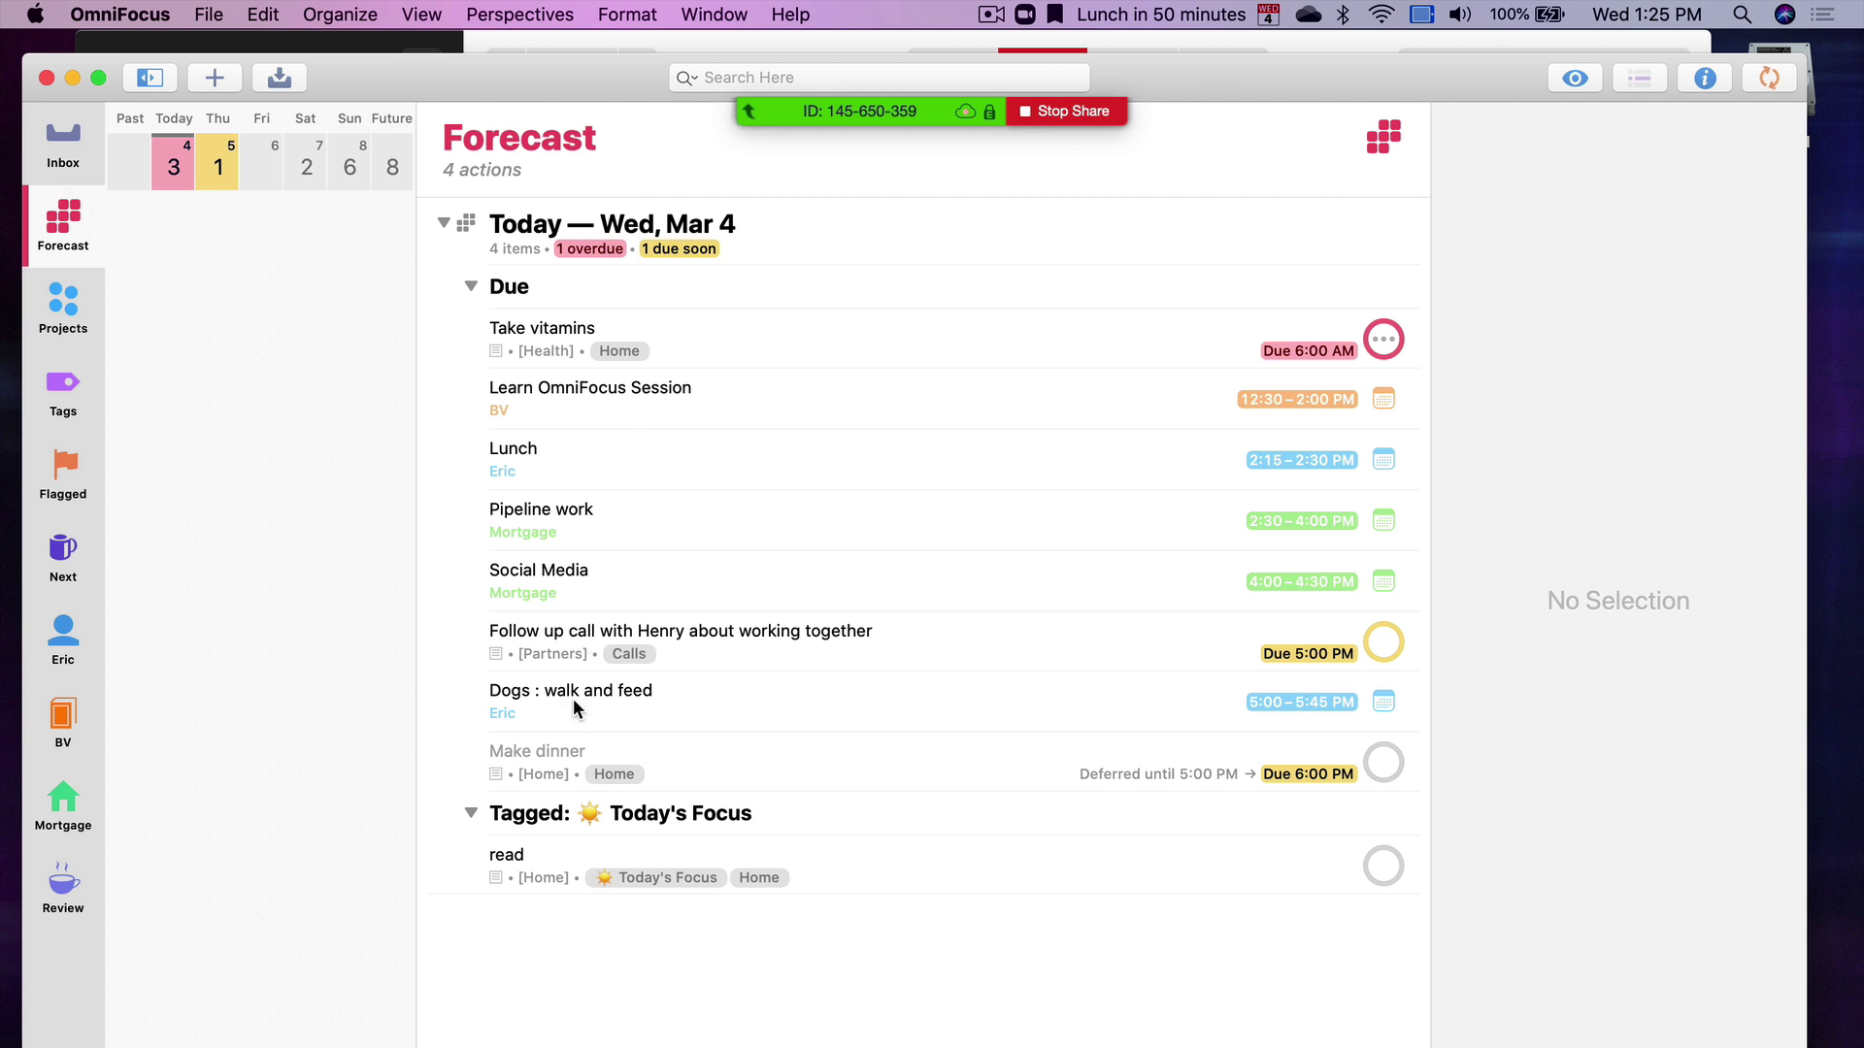
# Select 'read' in Forecast, collapse today's Due section, then go to the Tags view
pyautogui.click(541, 868)
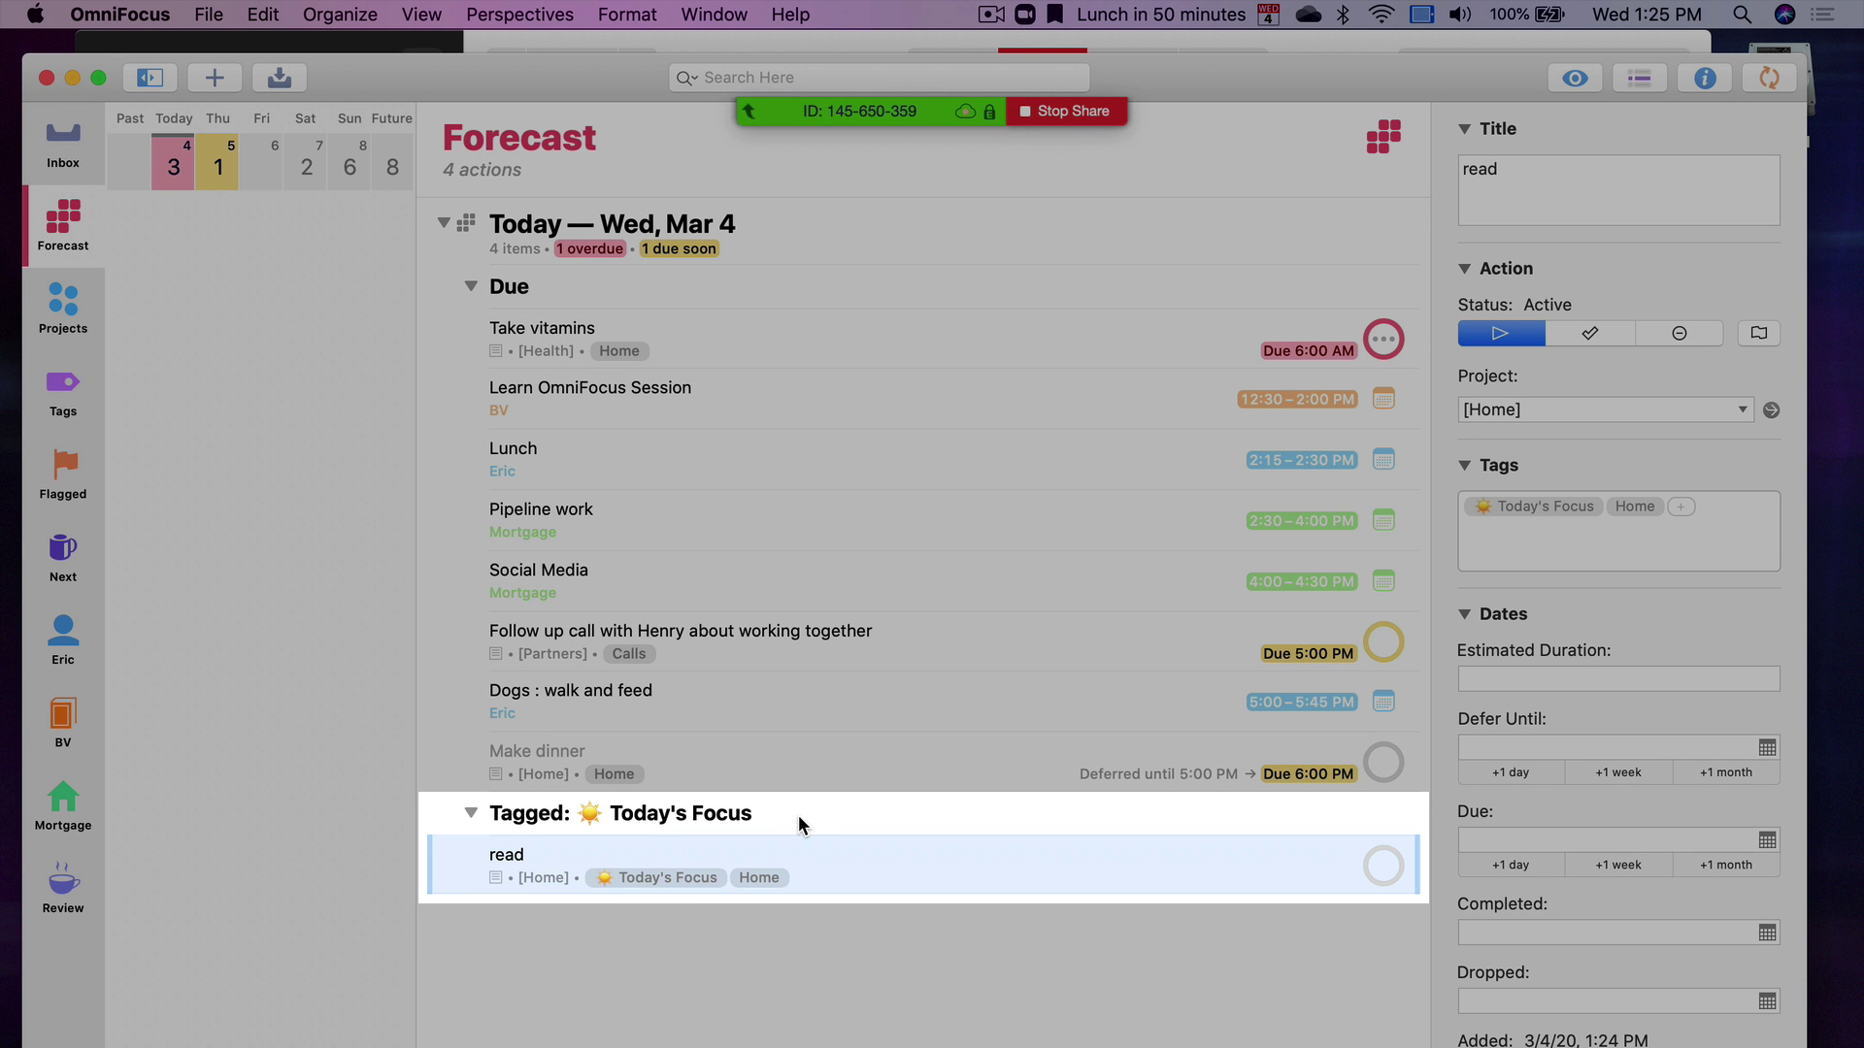
pyautogui.click(796, 816)
pyautogui.click(573, 863)
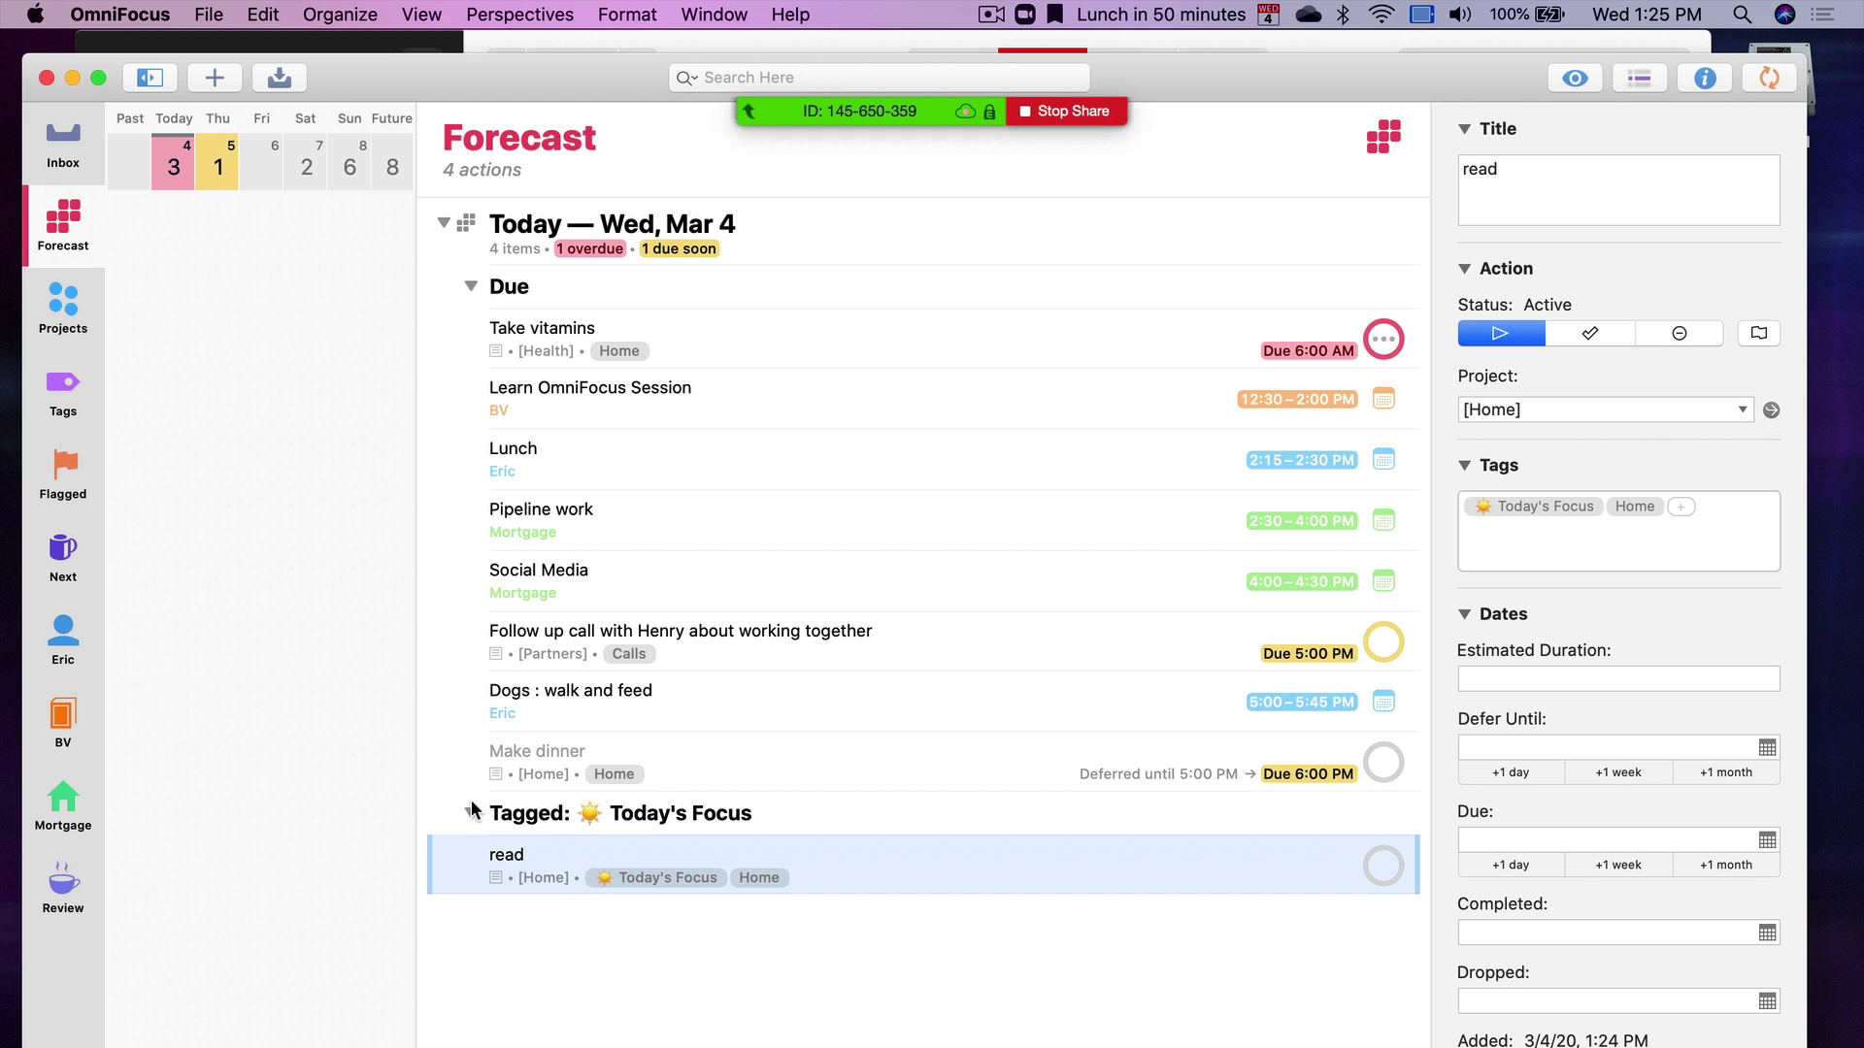
pyautogui.click(470, 286)
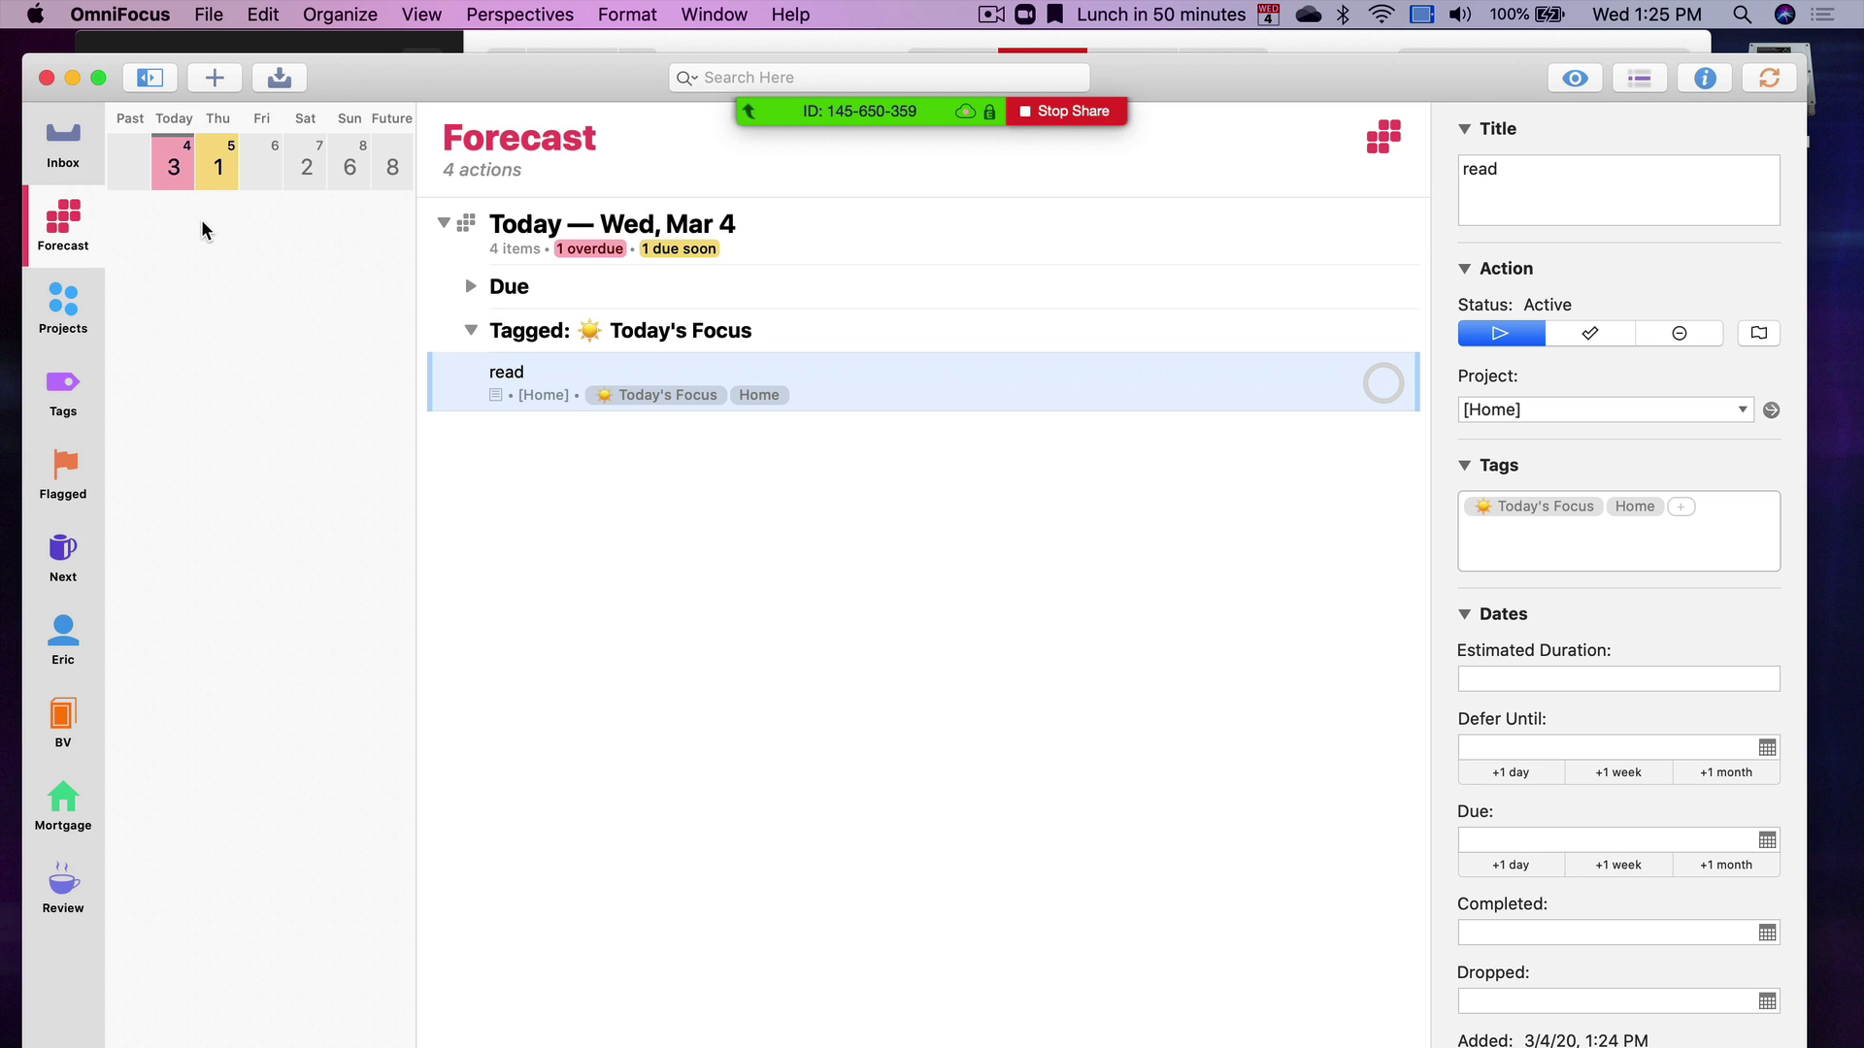
pyautogui.click(64, 390)
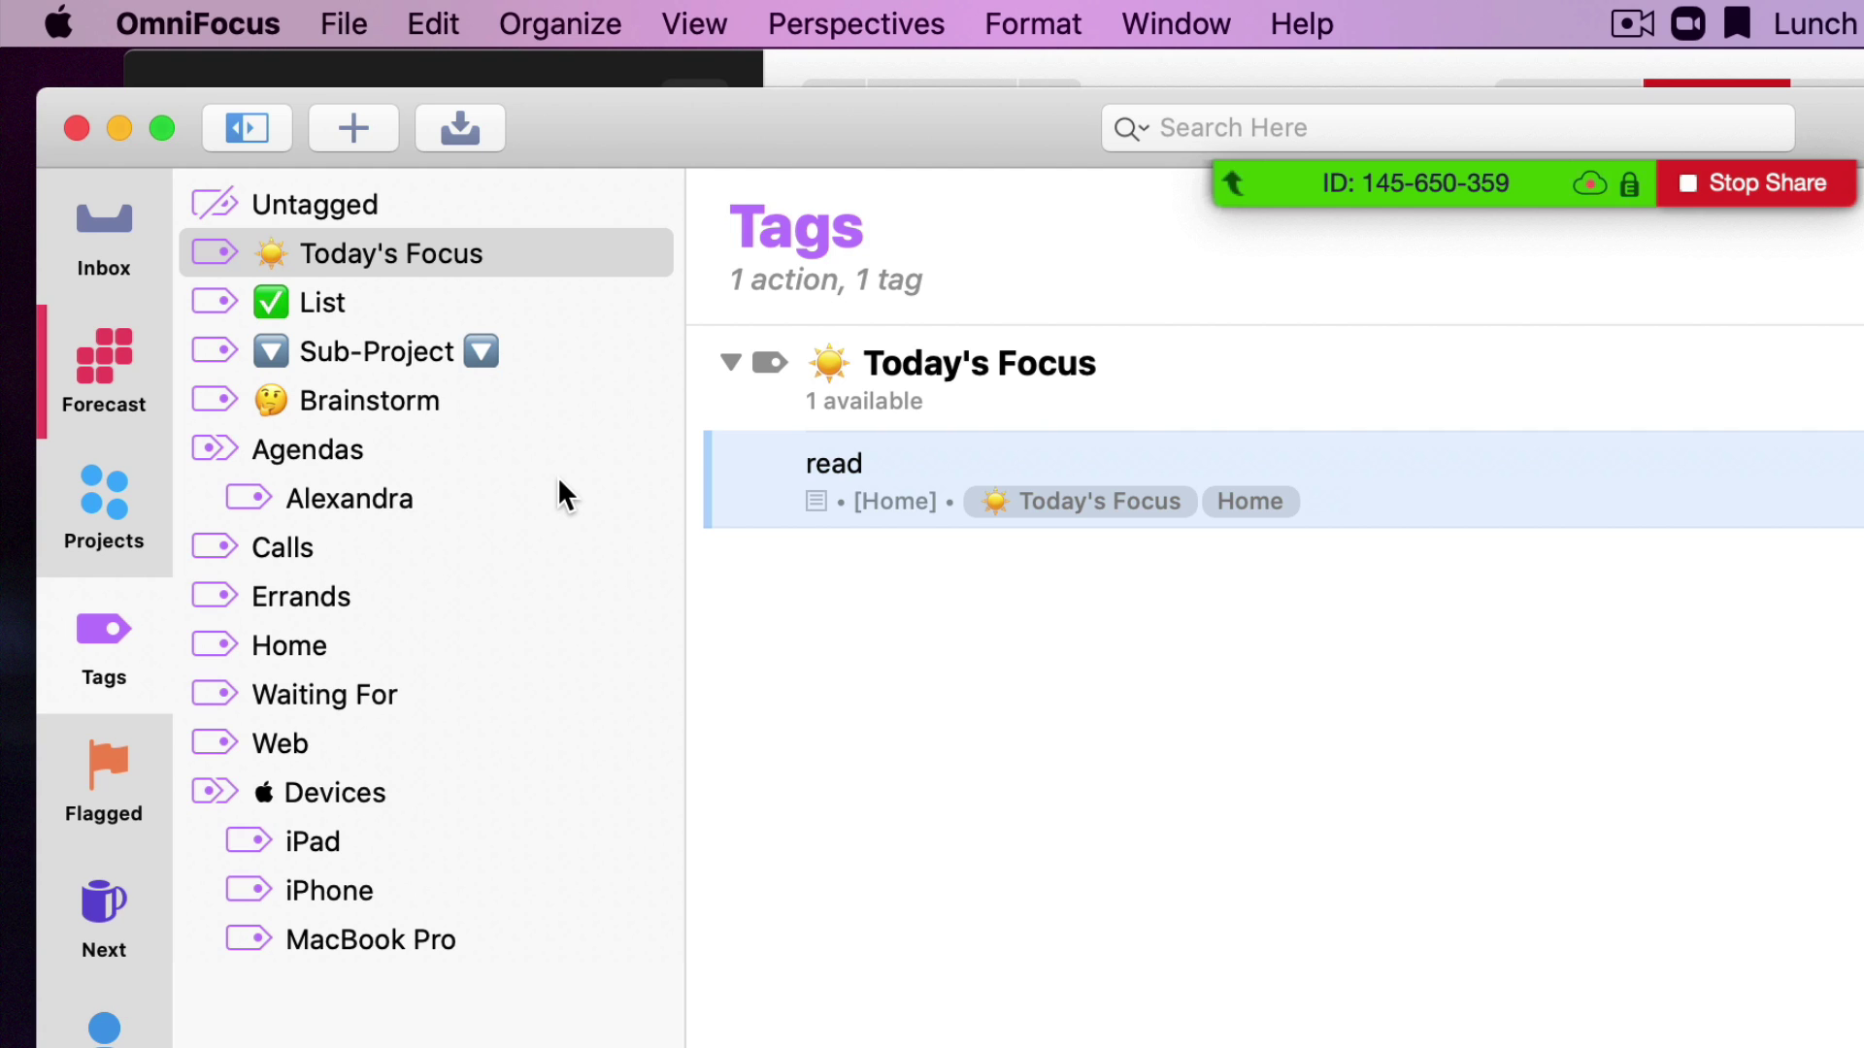
# View the empty List tag, then jump to the Inbox with Cmd-1
pyautogui.click(382, 260)
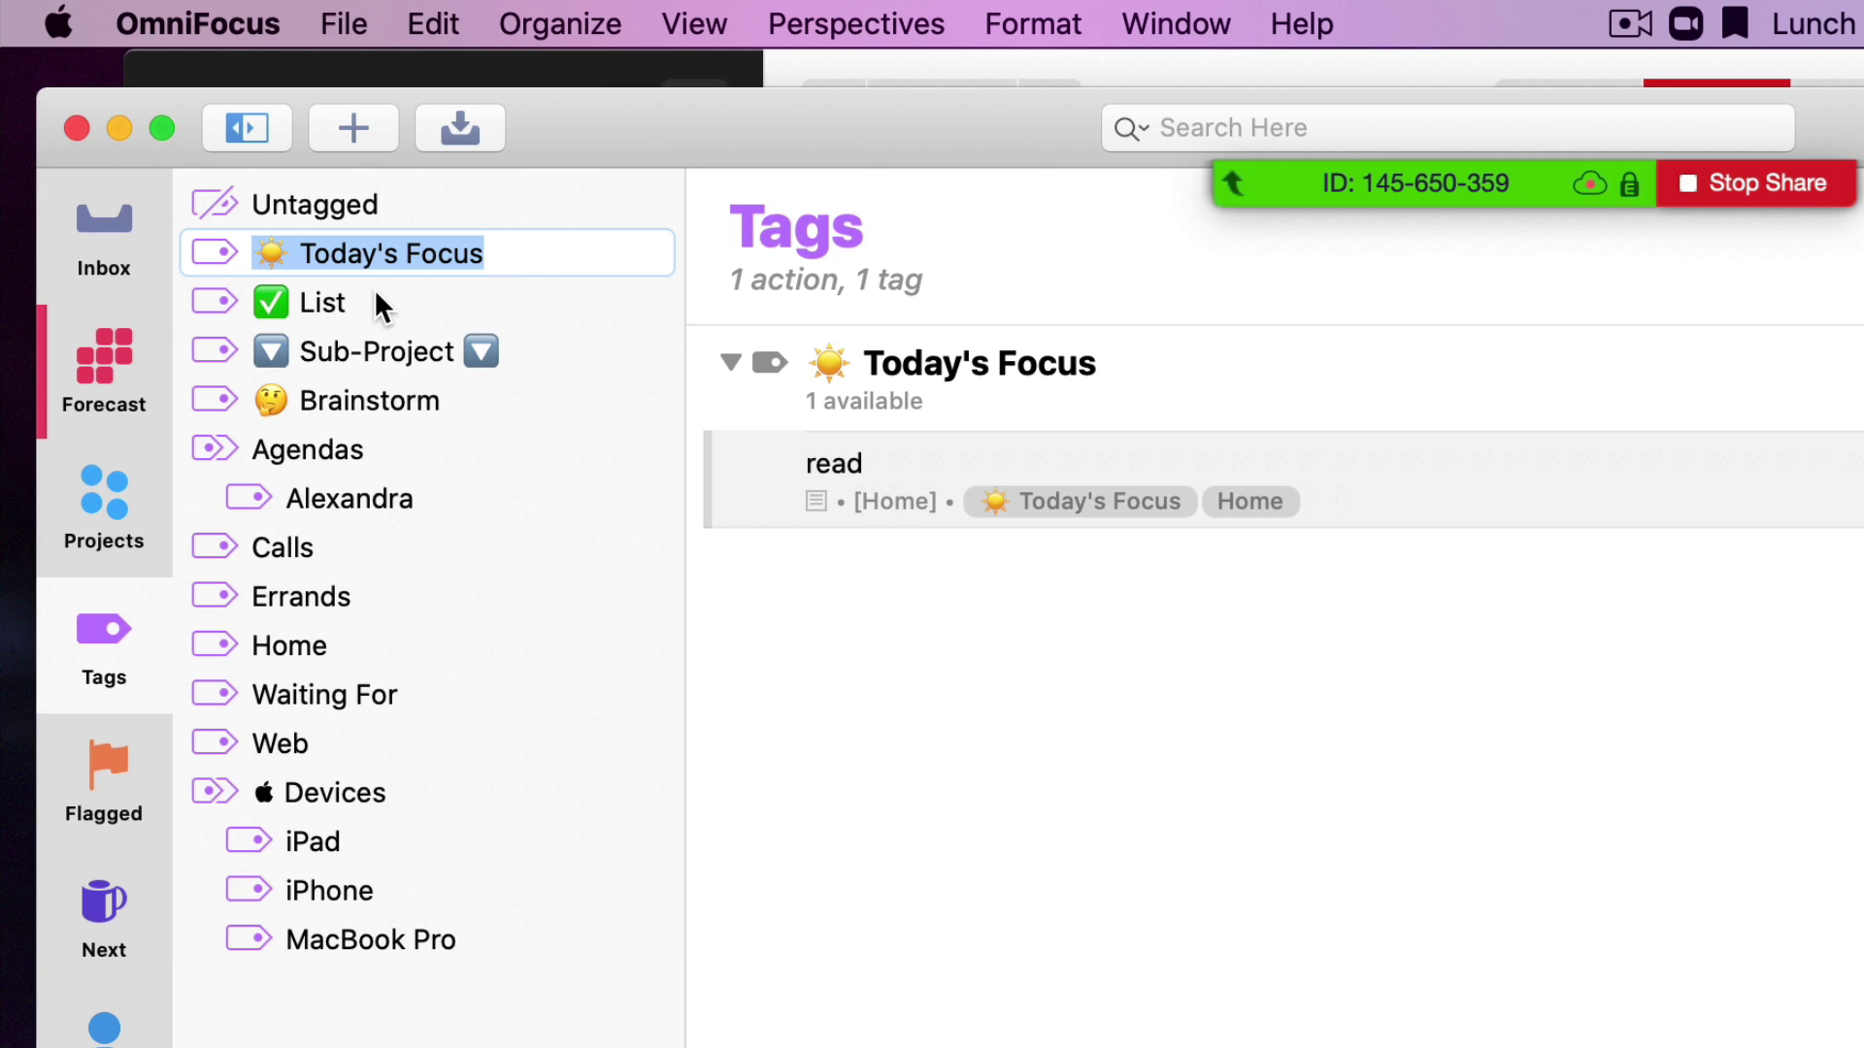
pyautogui.click(377, 296)
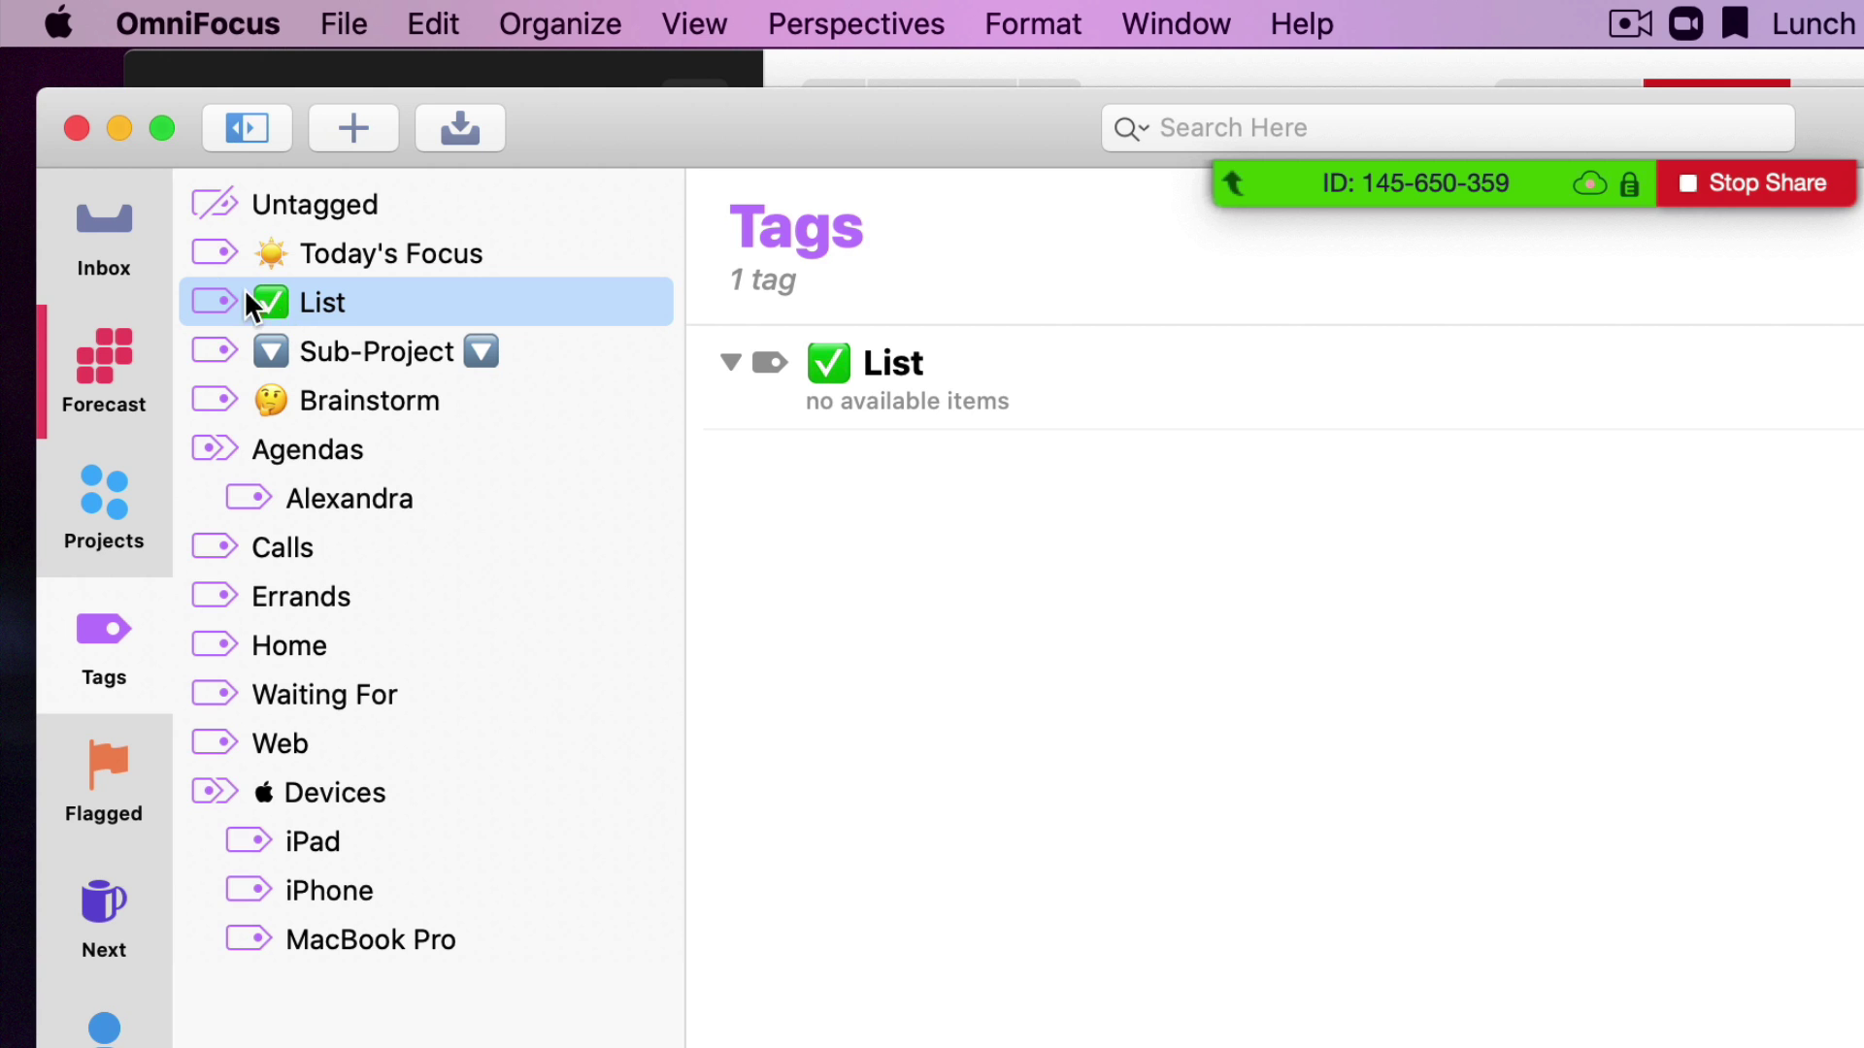
pyautogui.press('super+1')
# Create an inbox action 'Pack for trip to NJ' and tag it List
pyautogui.press('super+n')
pyautogui.write('Pac')
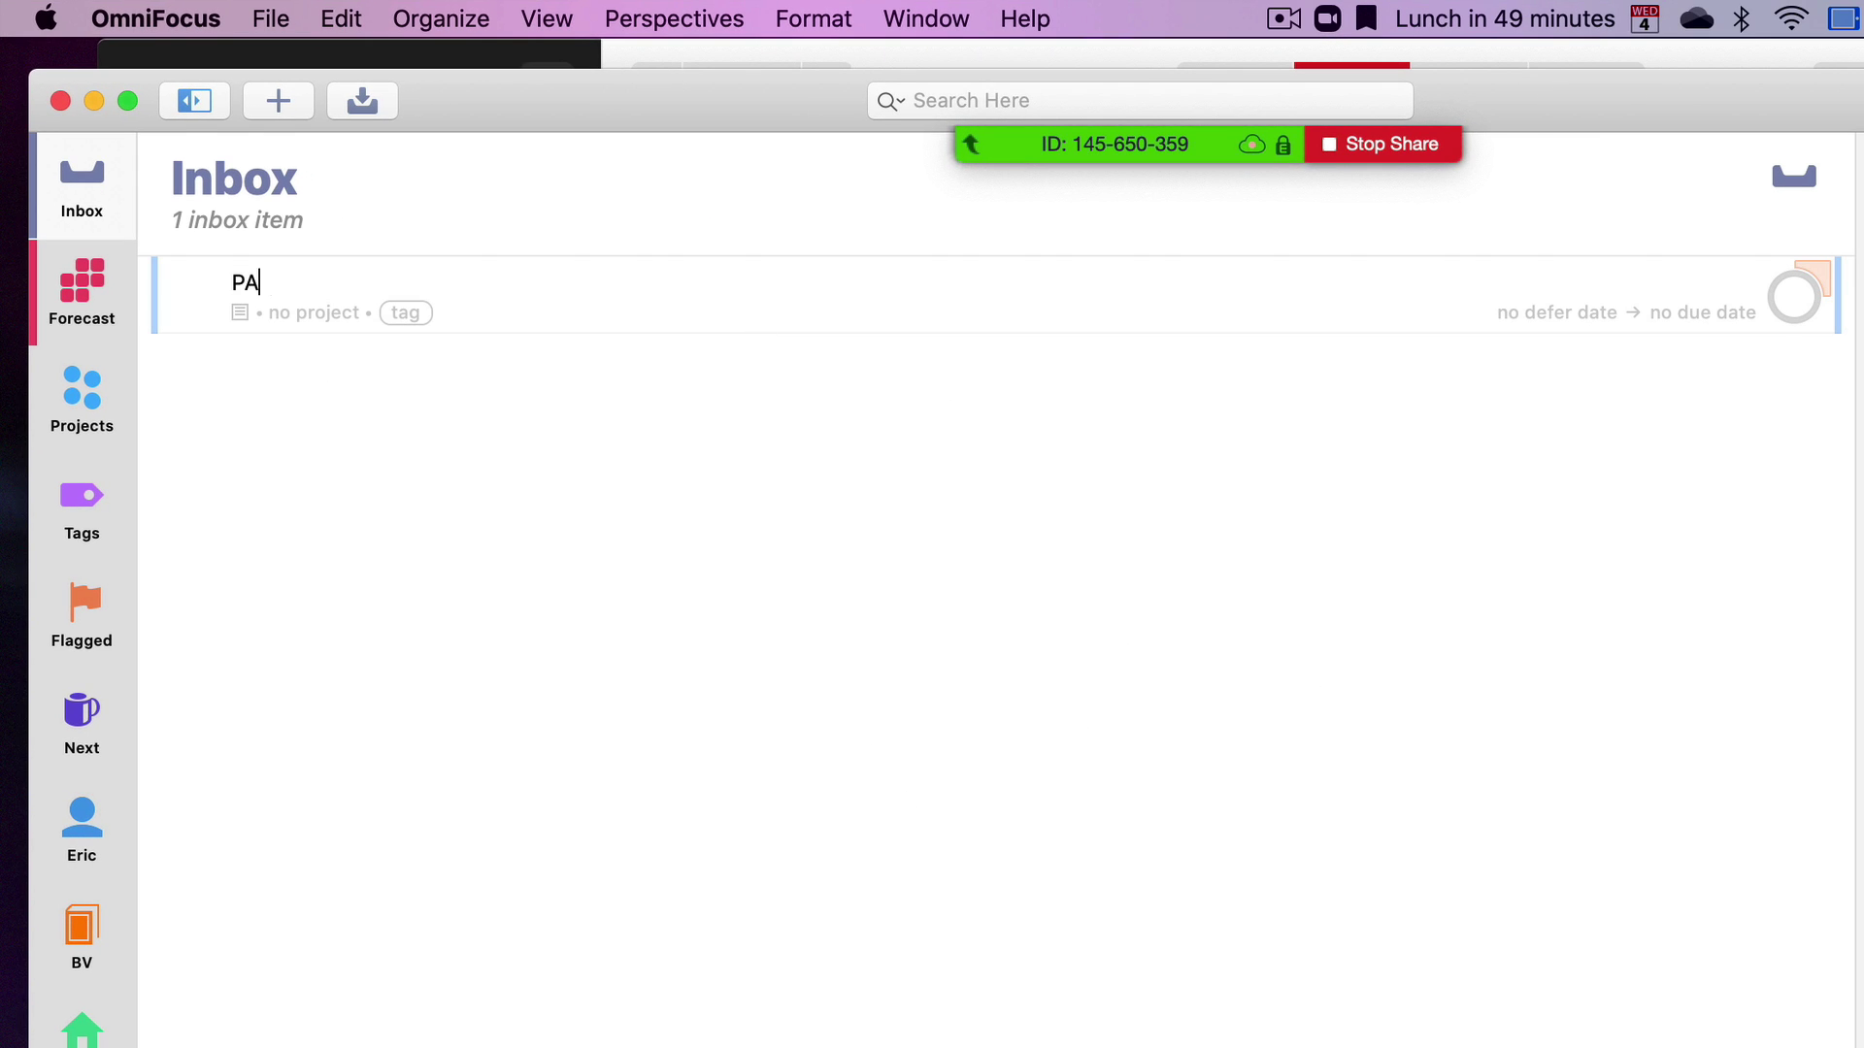
pyautogui.write('k for trip to NJ')
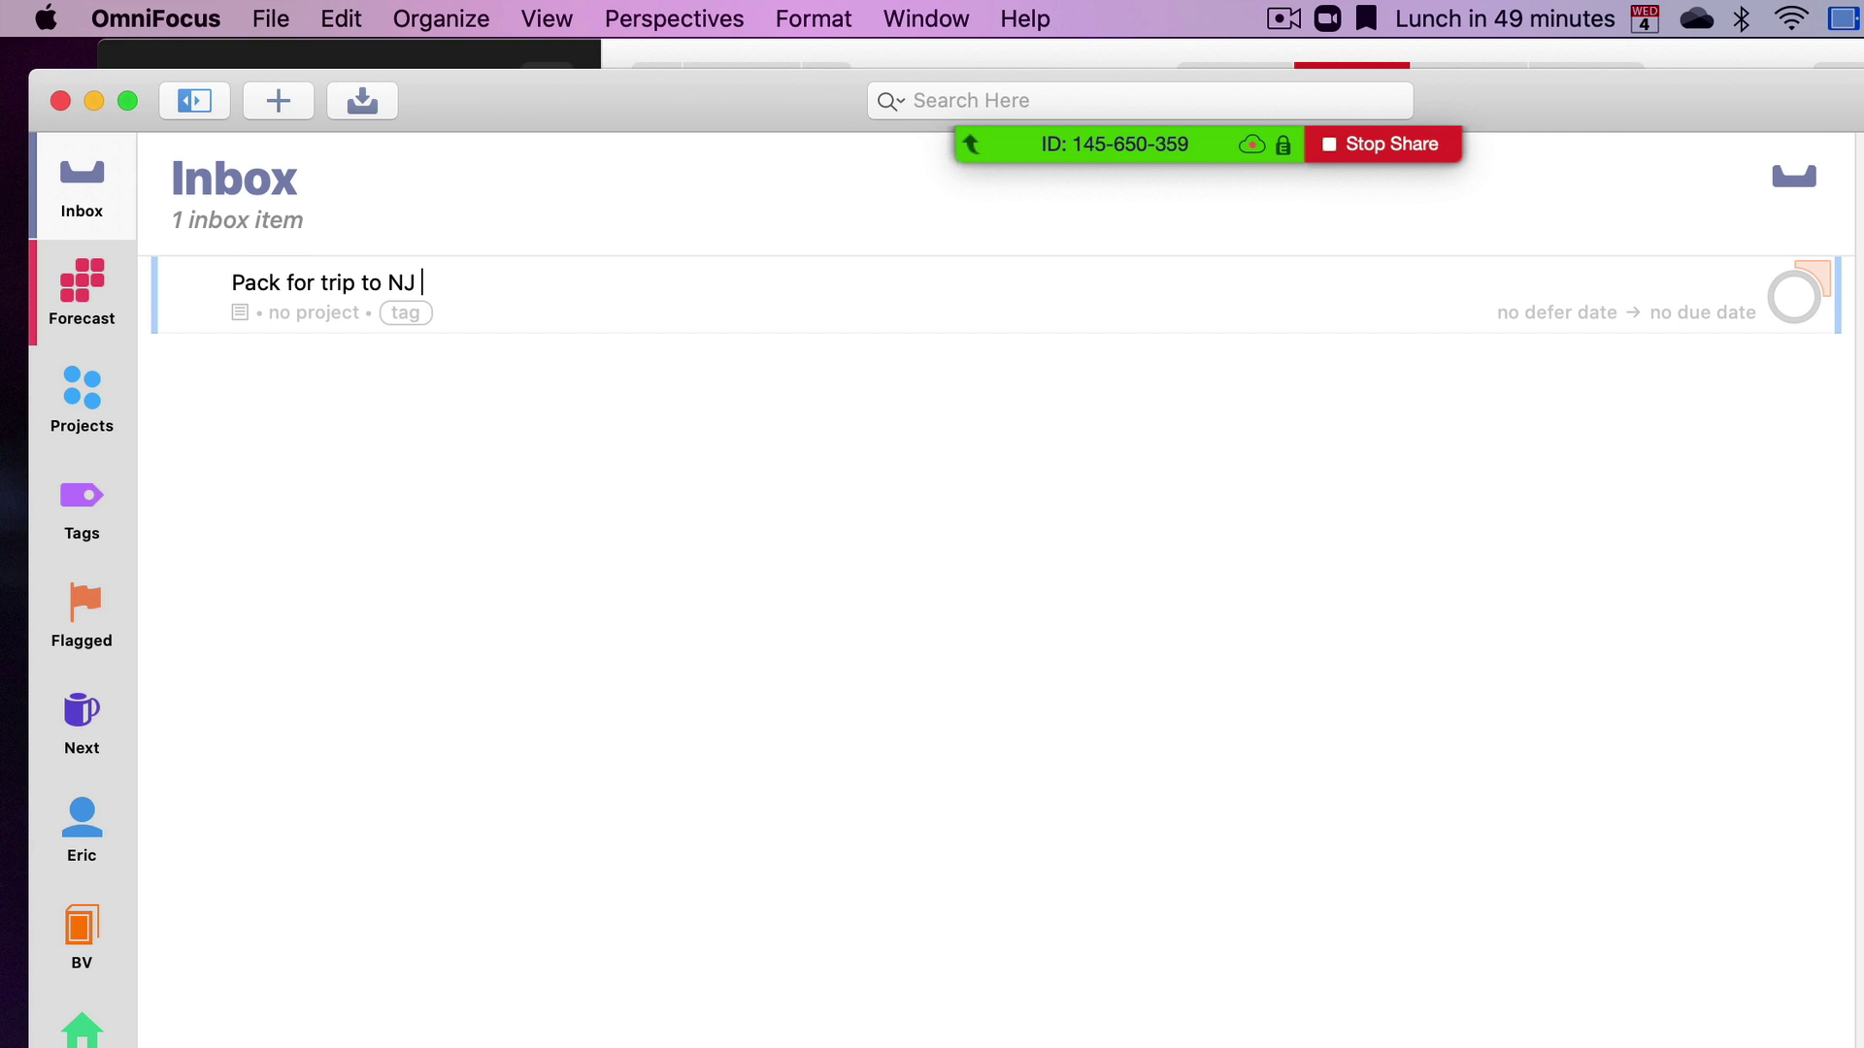
pyautogui.click(269, 311)
pyautogui.write('lis')
pyautogui.press('BackSpace')
pyautogui.press('BackSpace')
pyautogui.press('BackSpace')
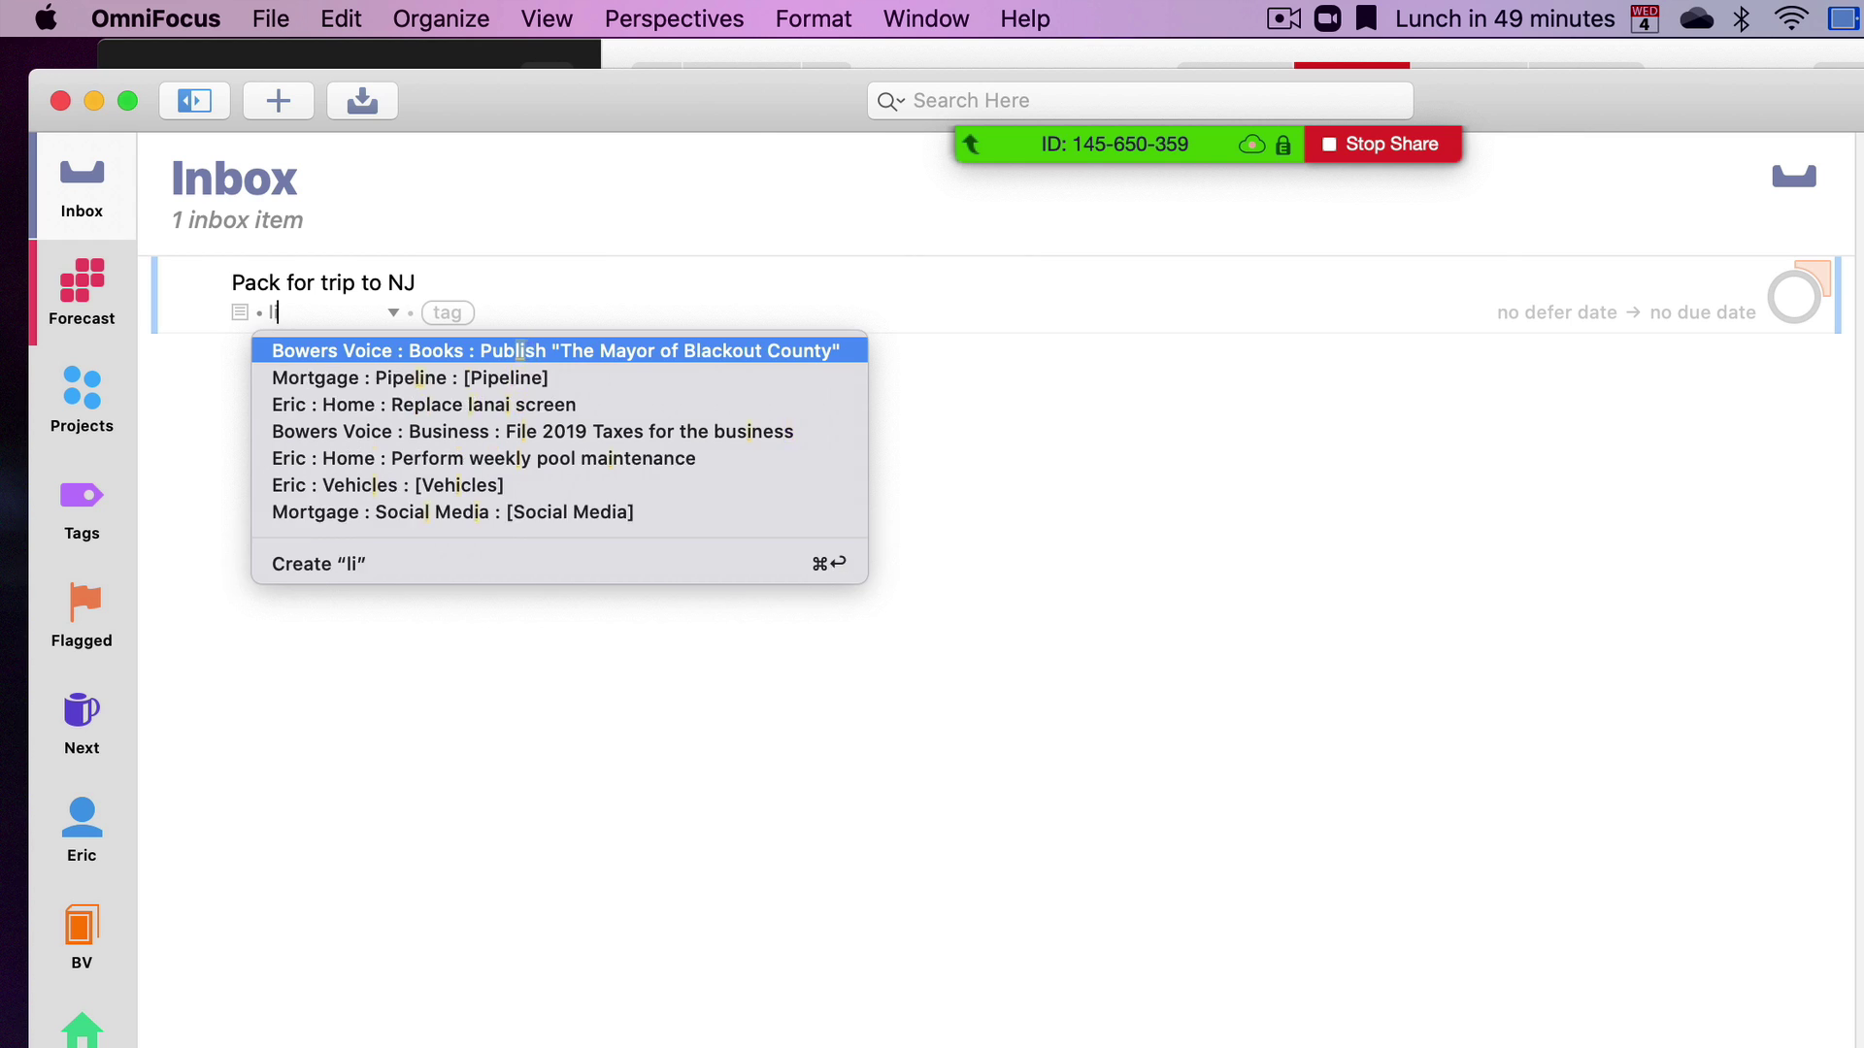
pyautogui.press('Tab')
pyautogui.write('l')
pyautogui.press('Return')
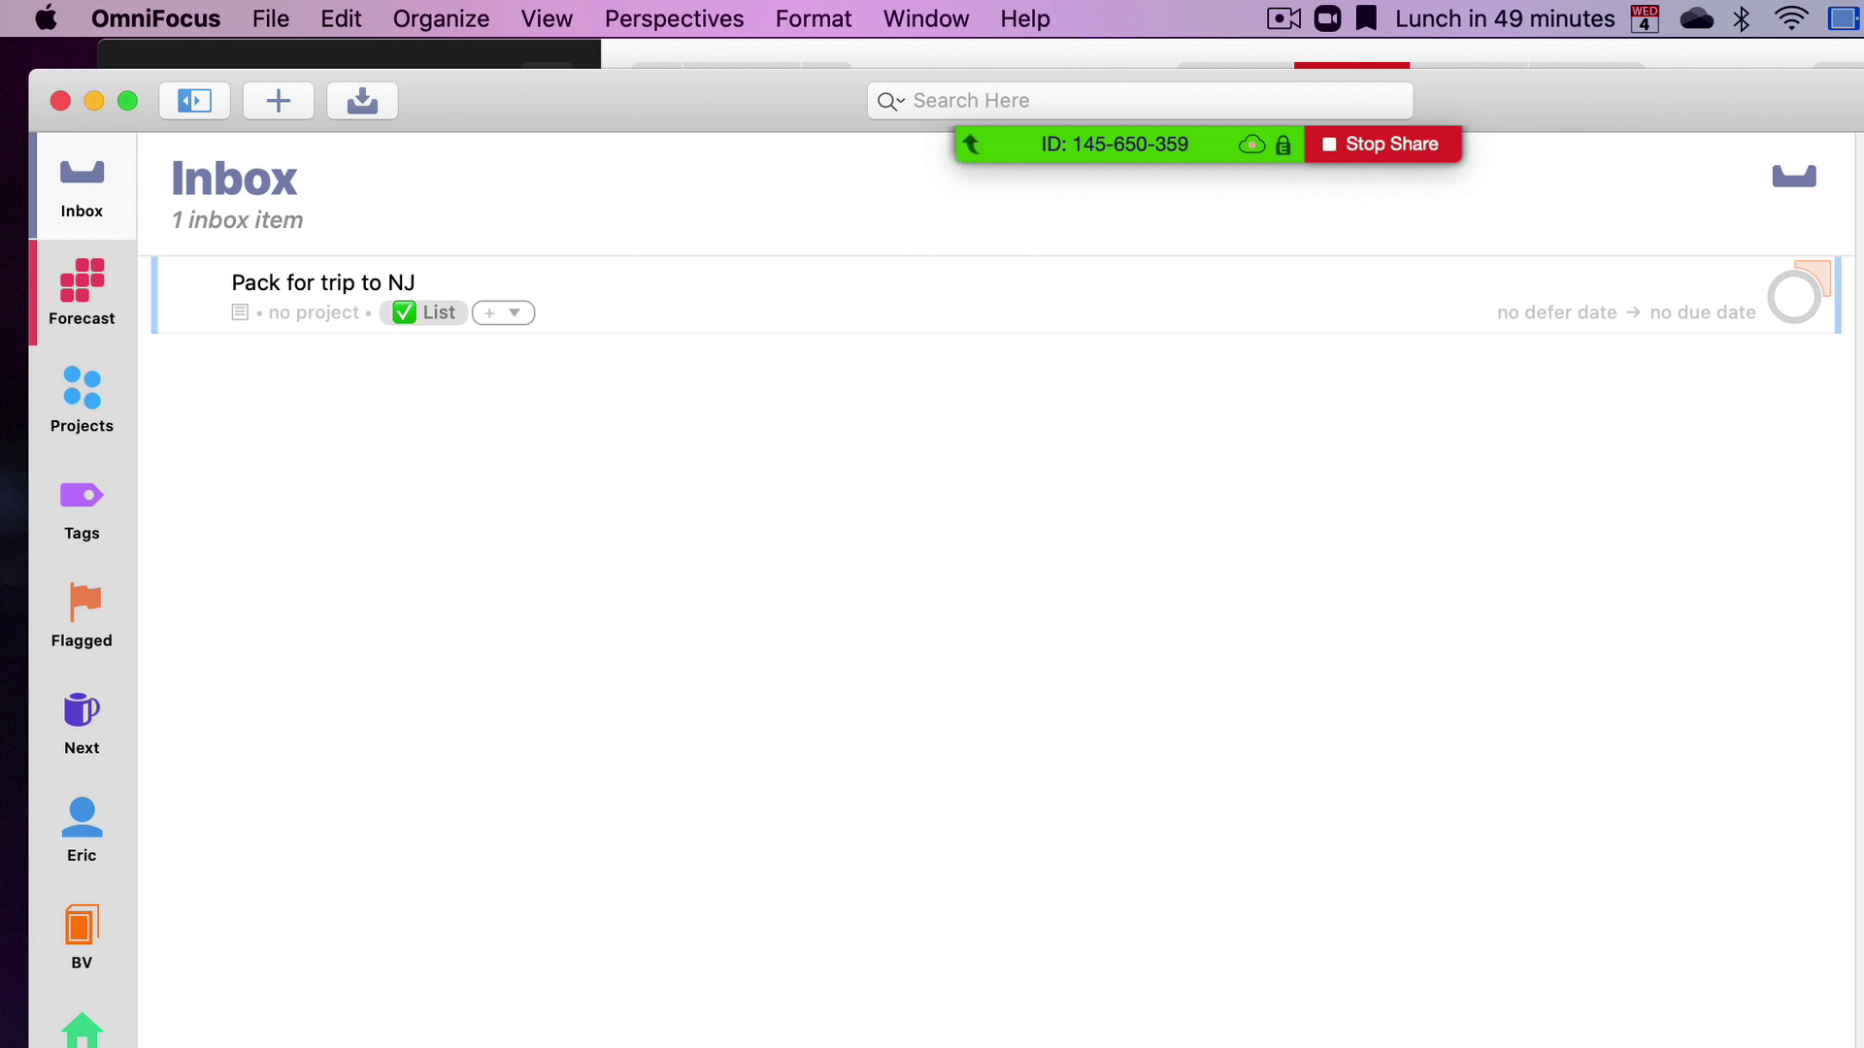
# Assign 'Pack for trip to NJ' to a newly created project named Trip
pyautogui.click(322, 309)
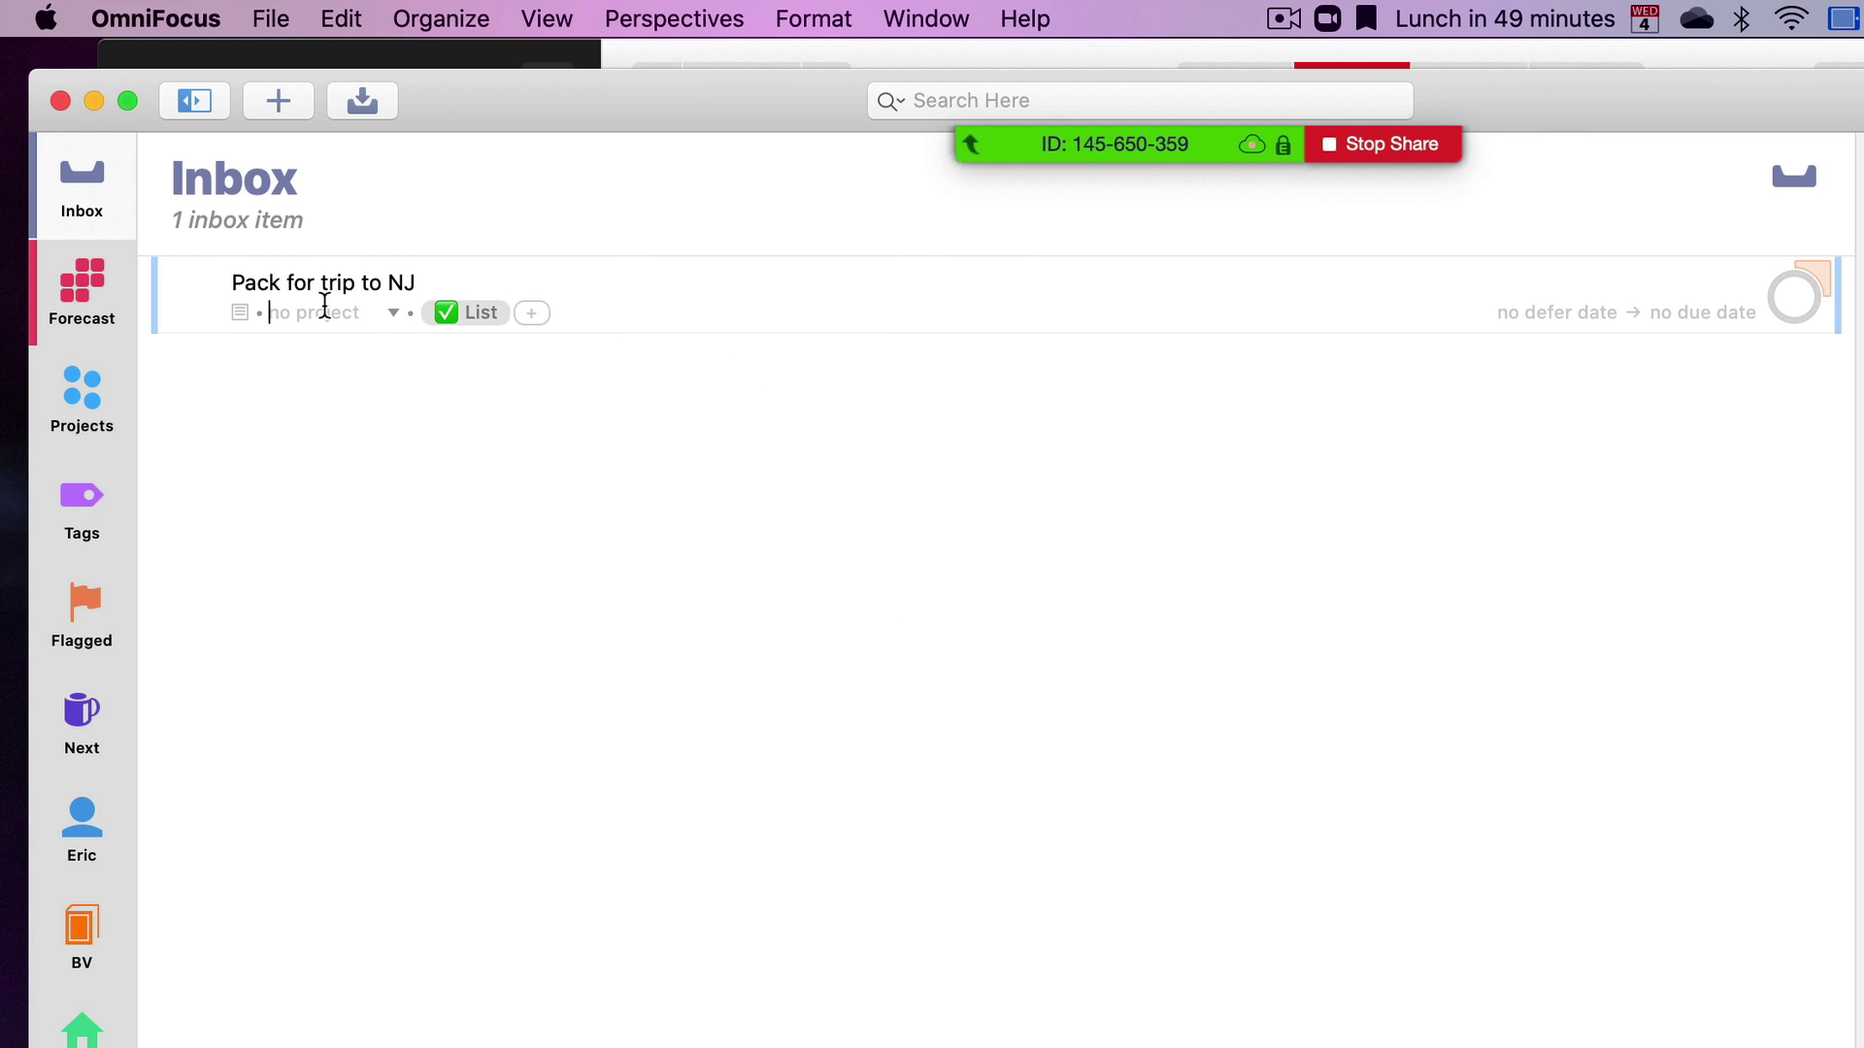
pyautogui.write('Trip')
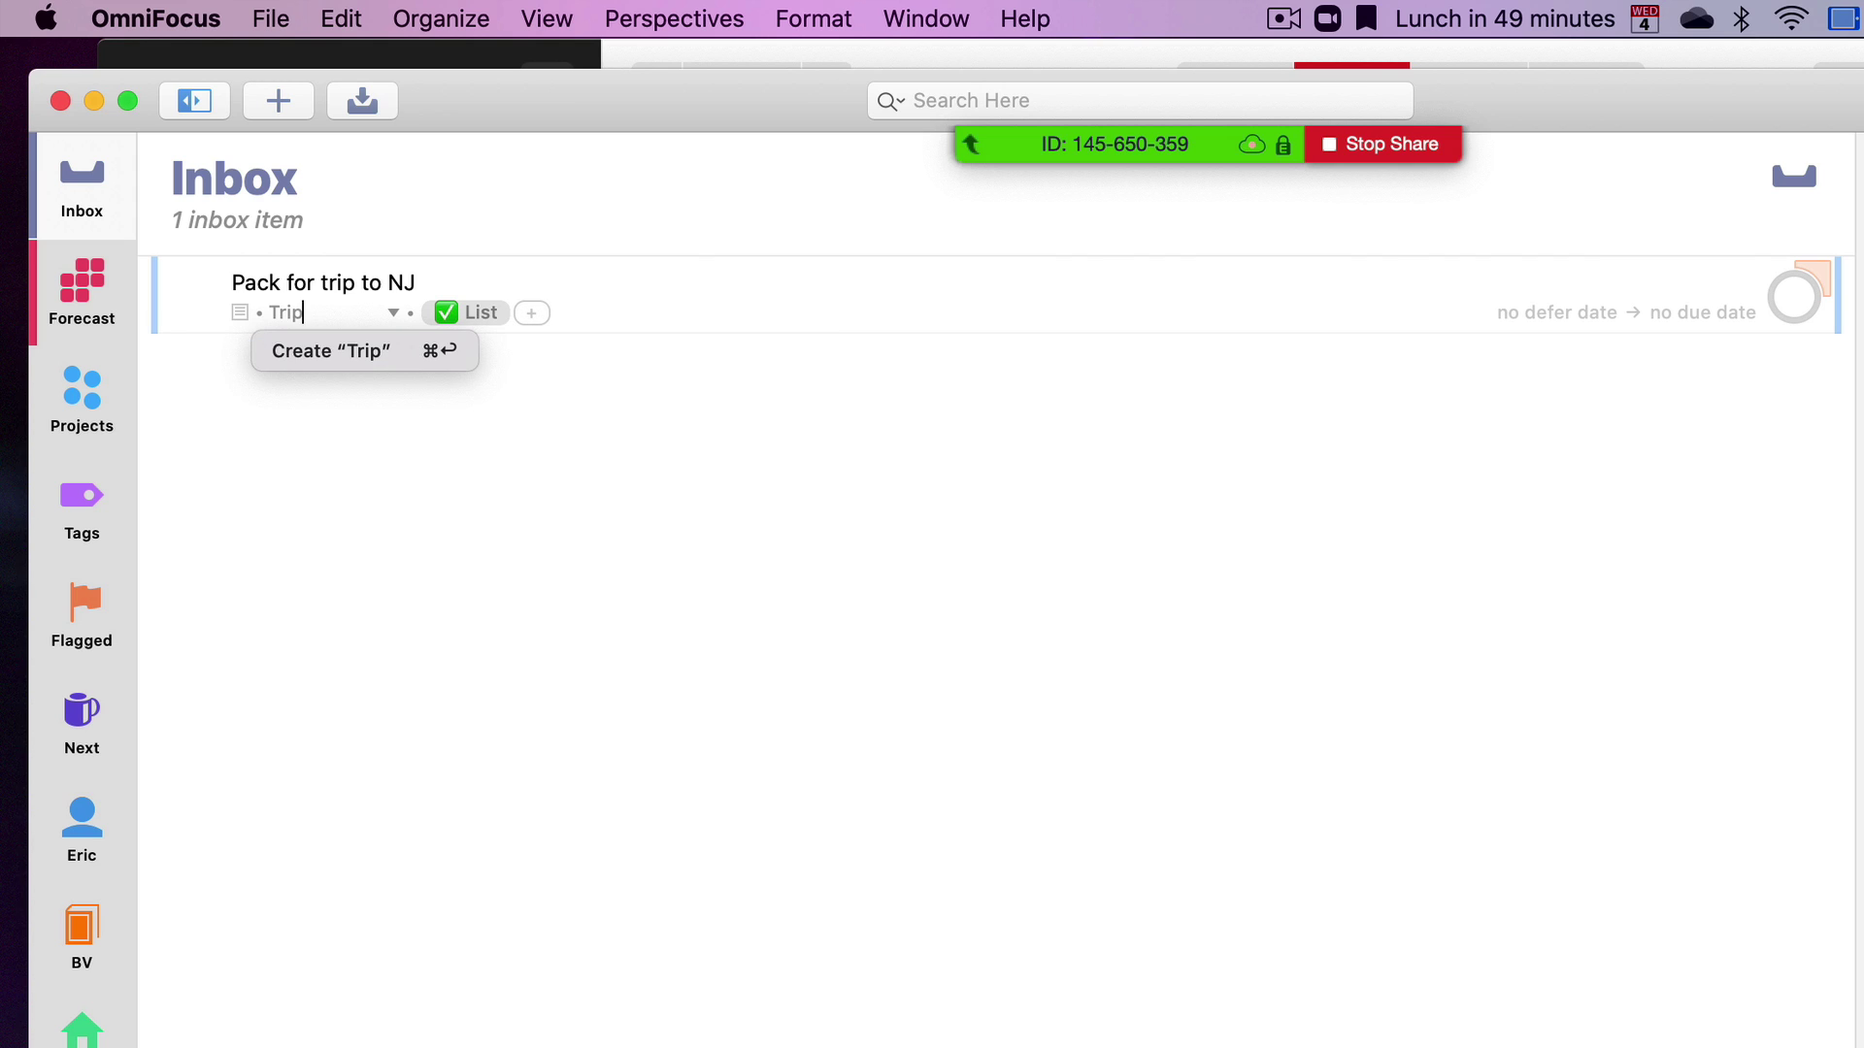
pyautogui.press('Escape')
pyautogui.press('Return')
pyautogui.click(625, 307)
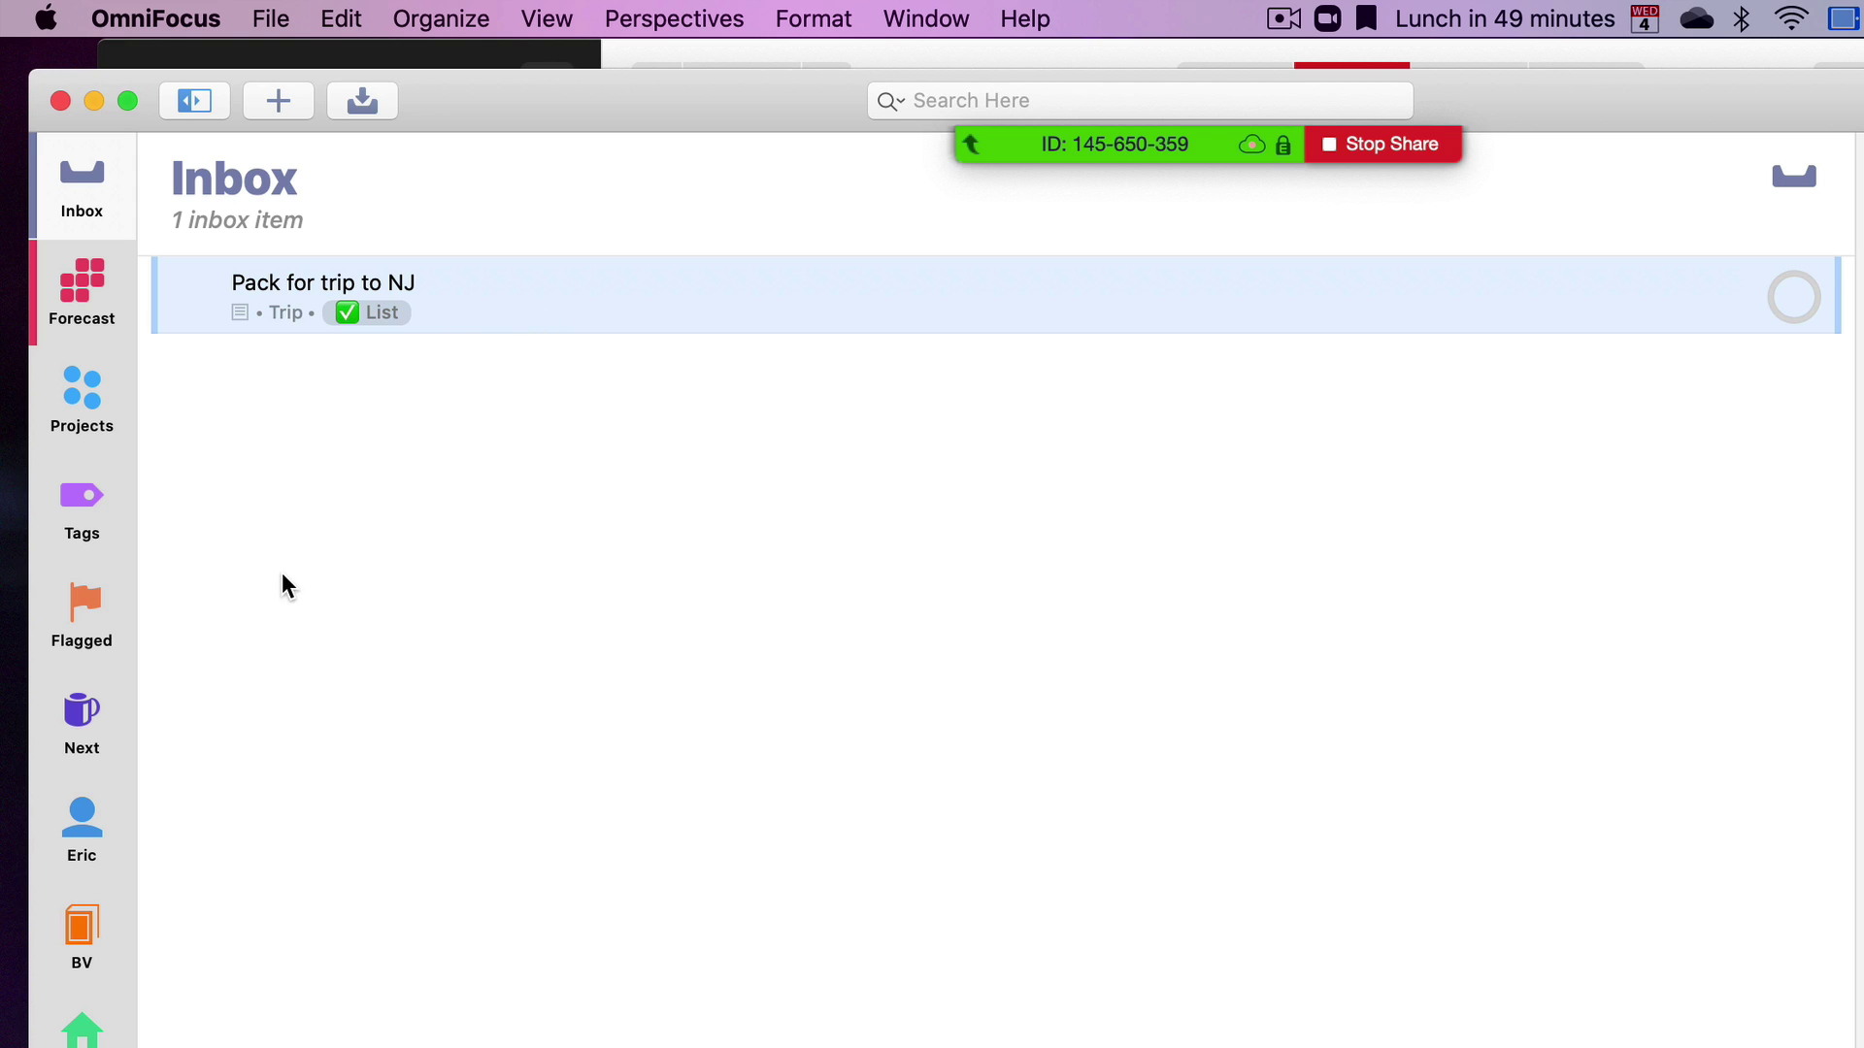
# Check which 2 tags the Eric perspective's settings filter on
pyautogui.click(105, 828)
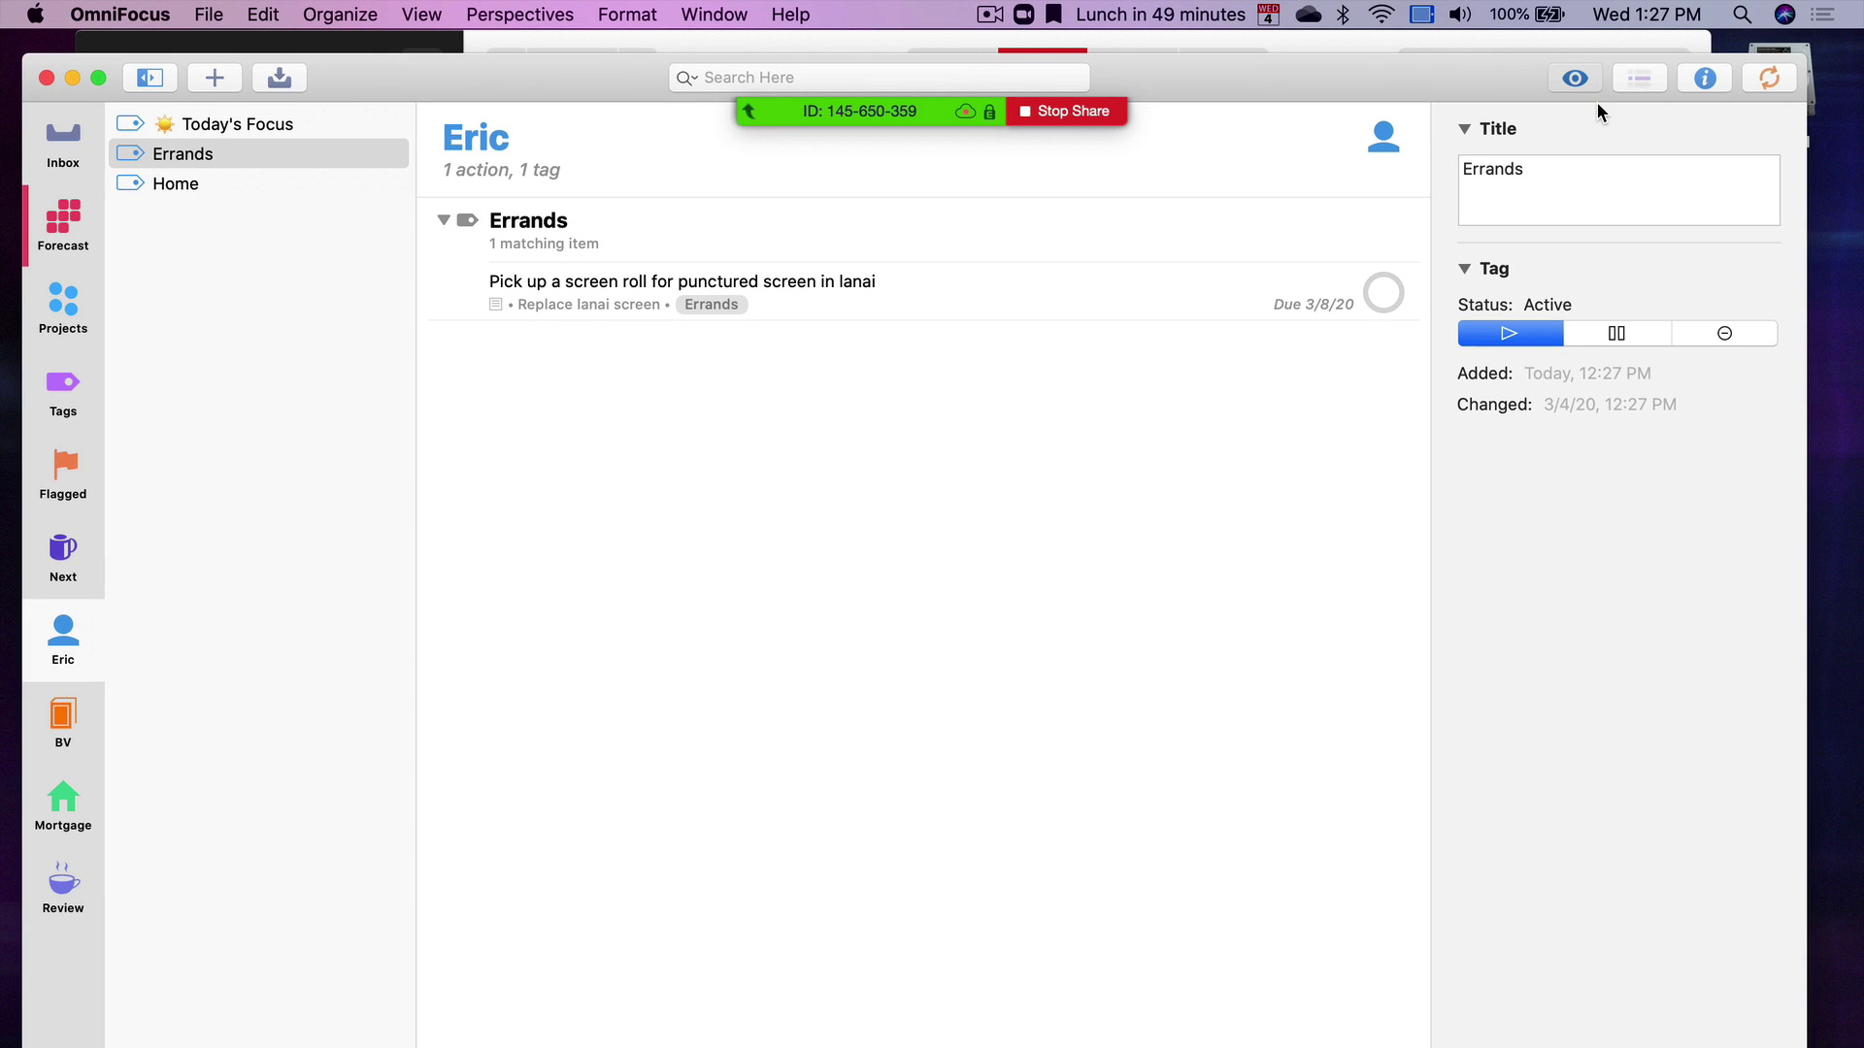
pyautogui.click(1575, 77)
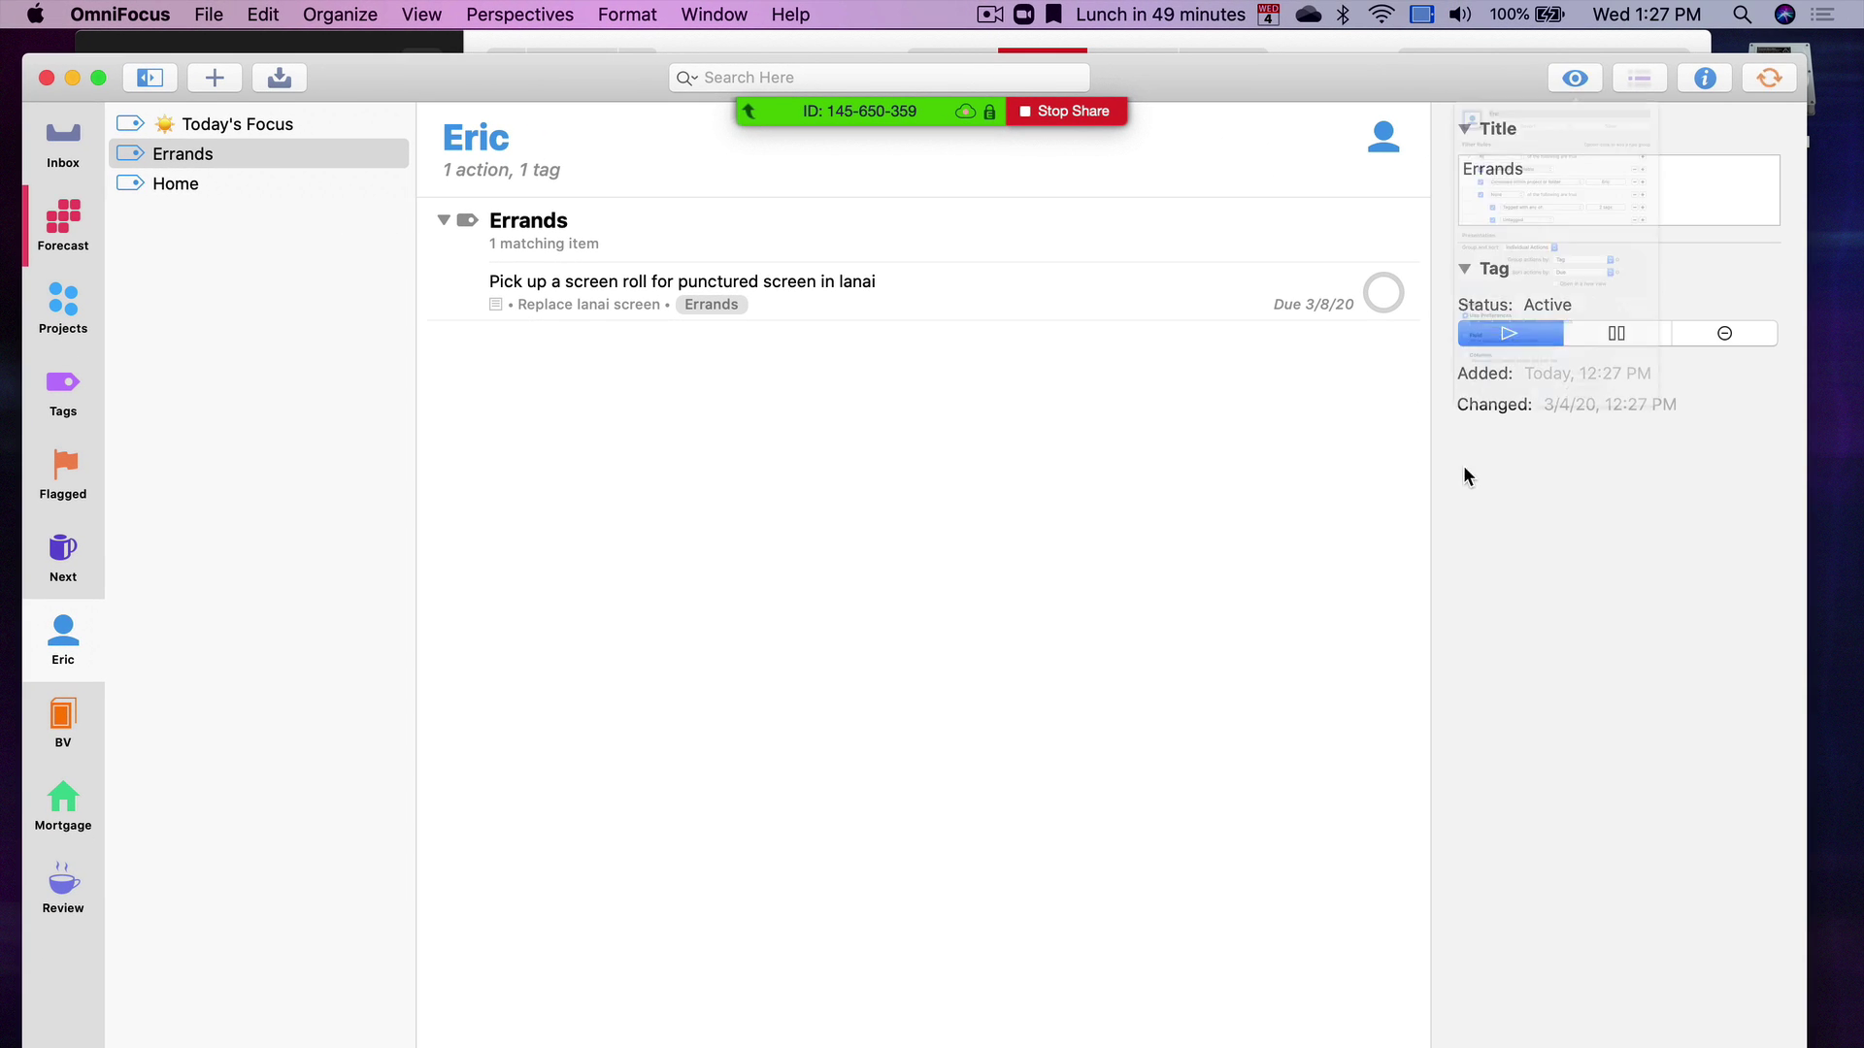
pyautogui.click(1694, 453)
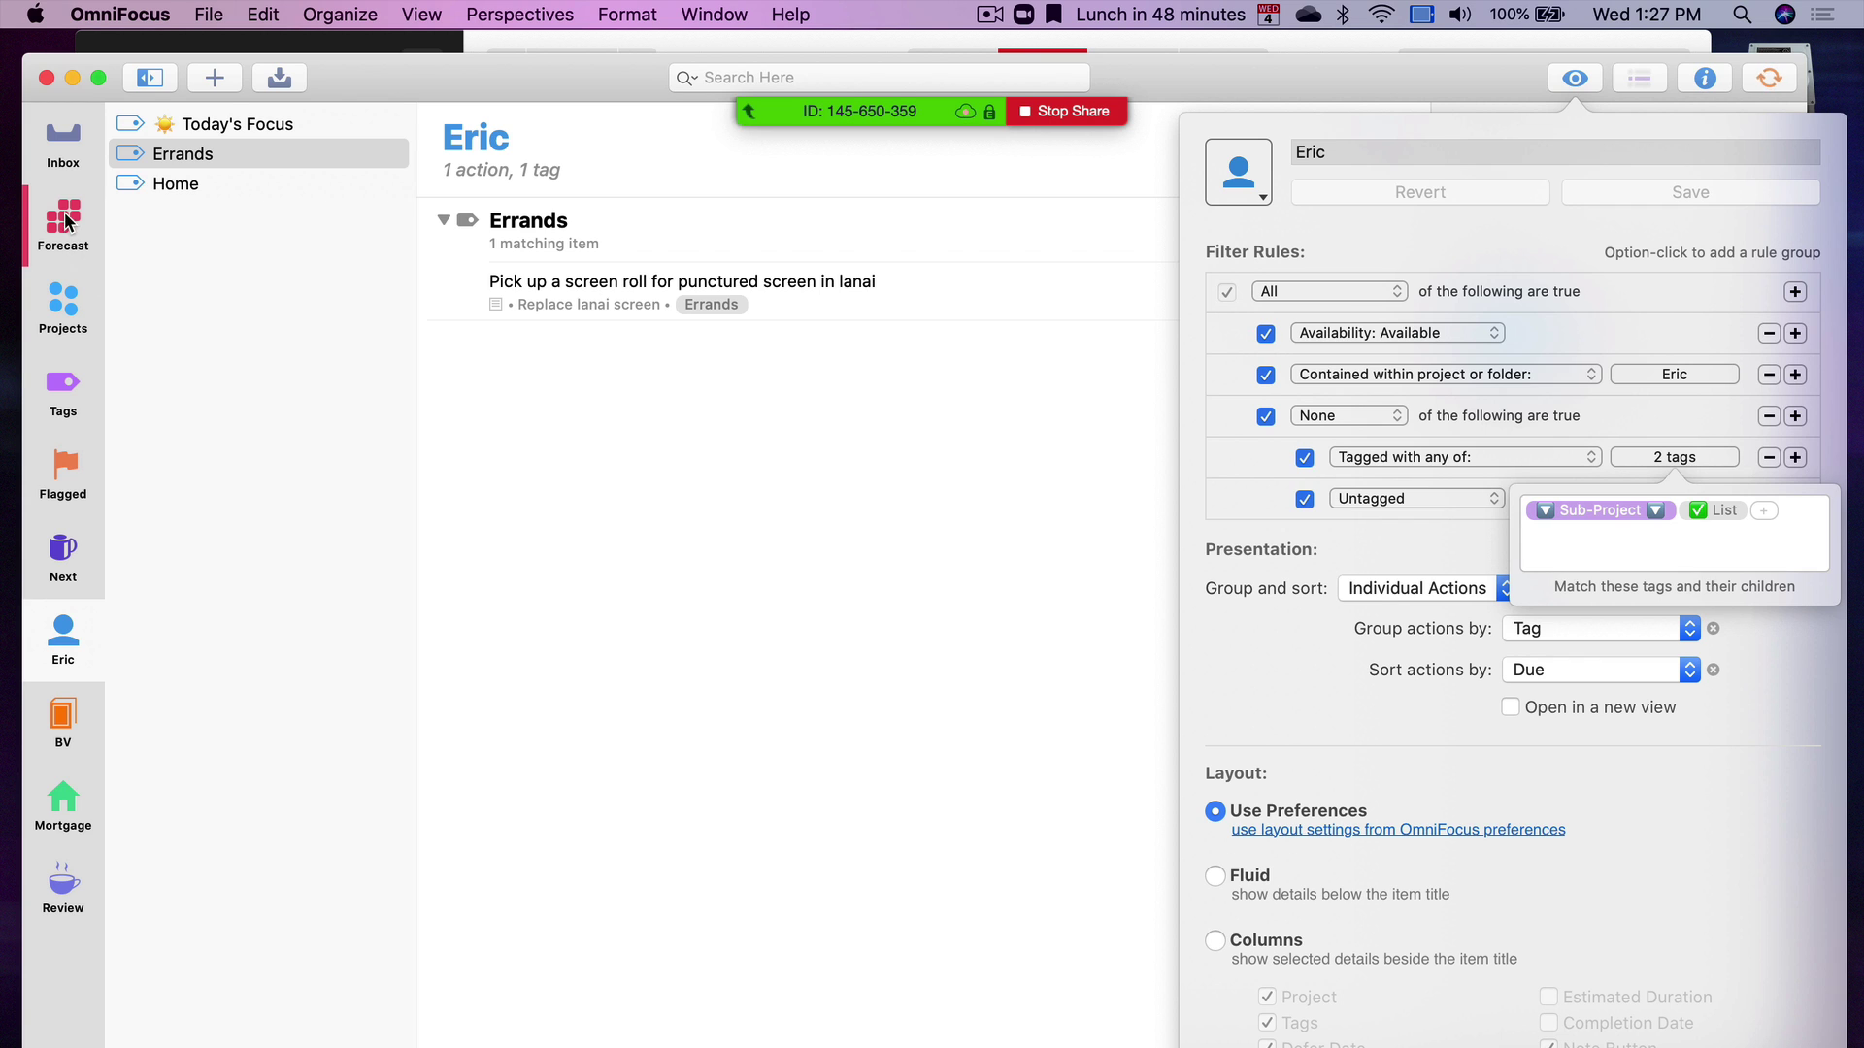
# Confirm the Inbox is empty and open the Trip project in Projects
pyautogui.click(64, 143)
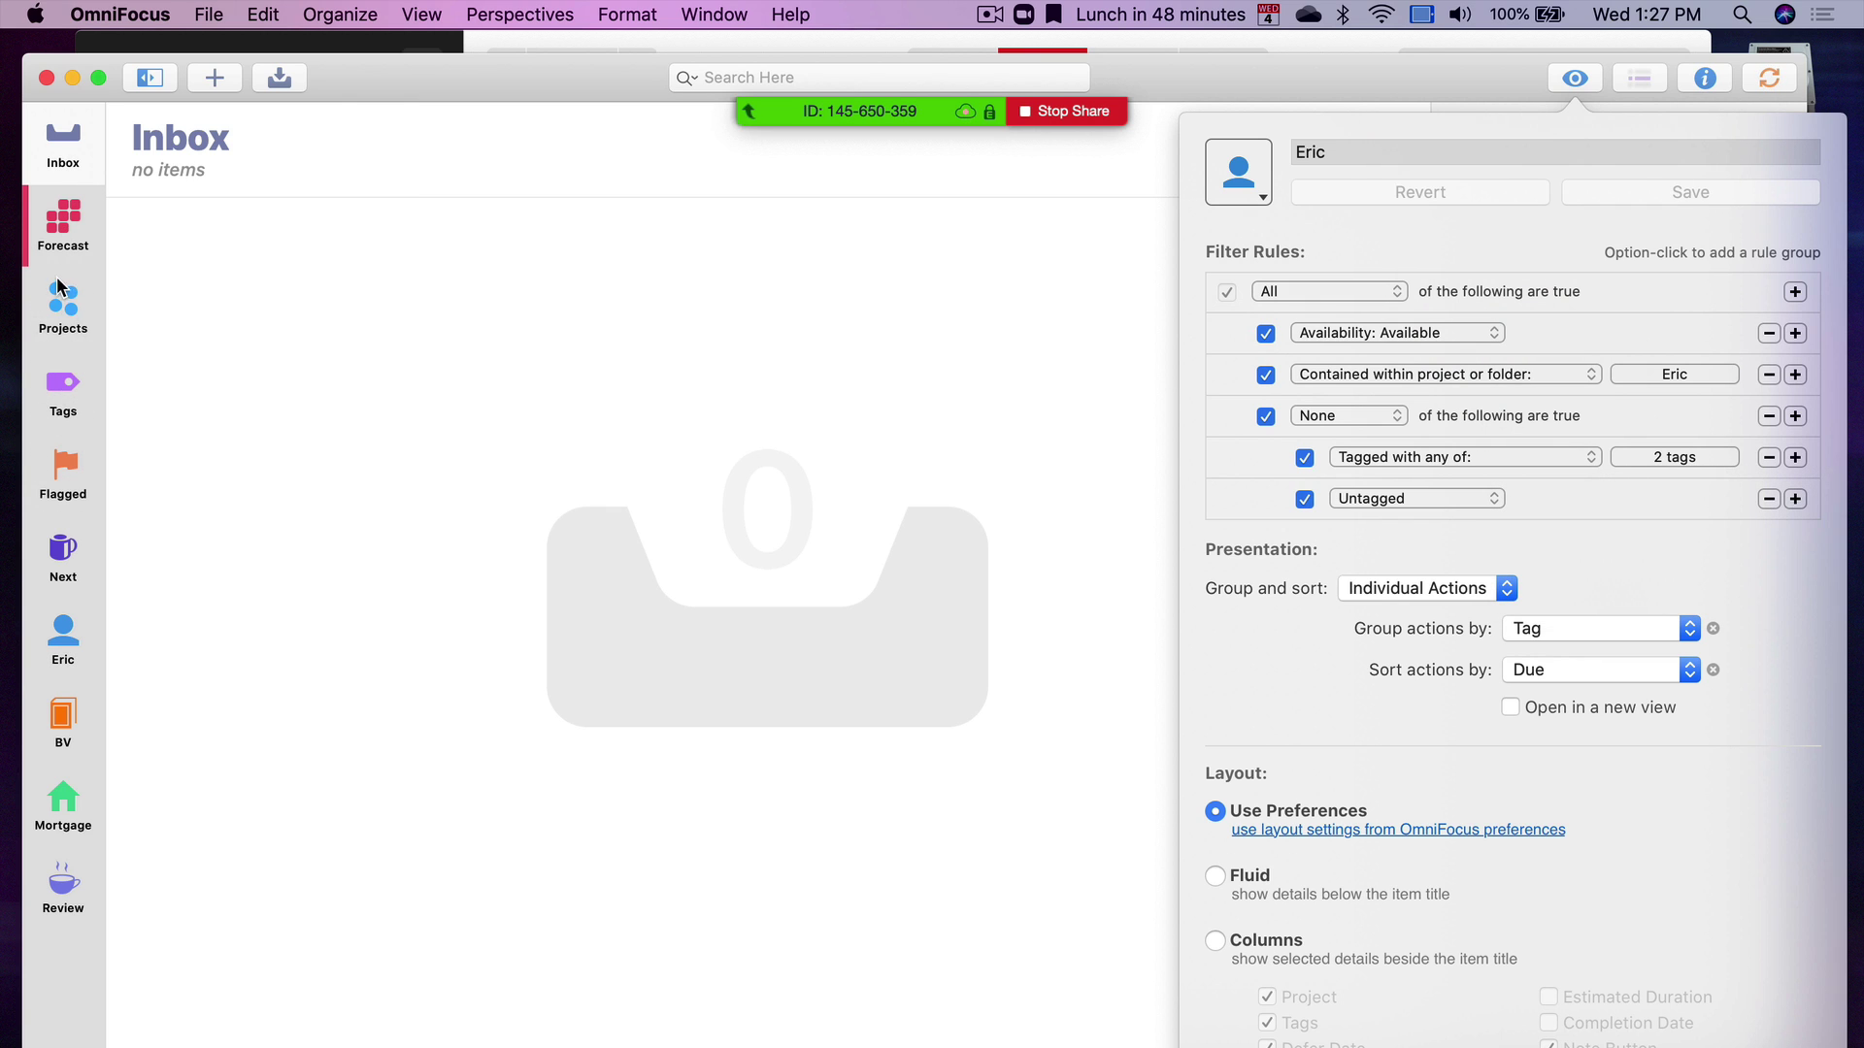
pyautogui.click(63, 296)
pyautogui.click(179, 304)
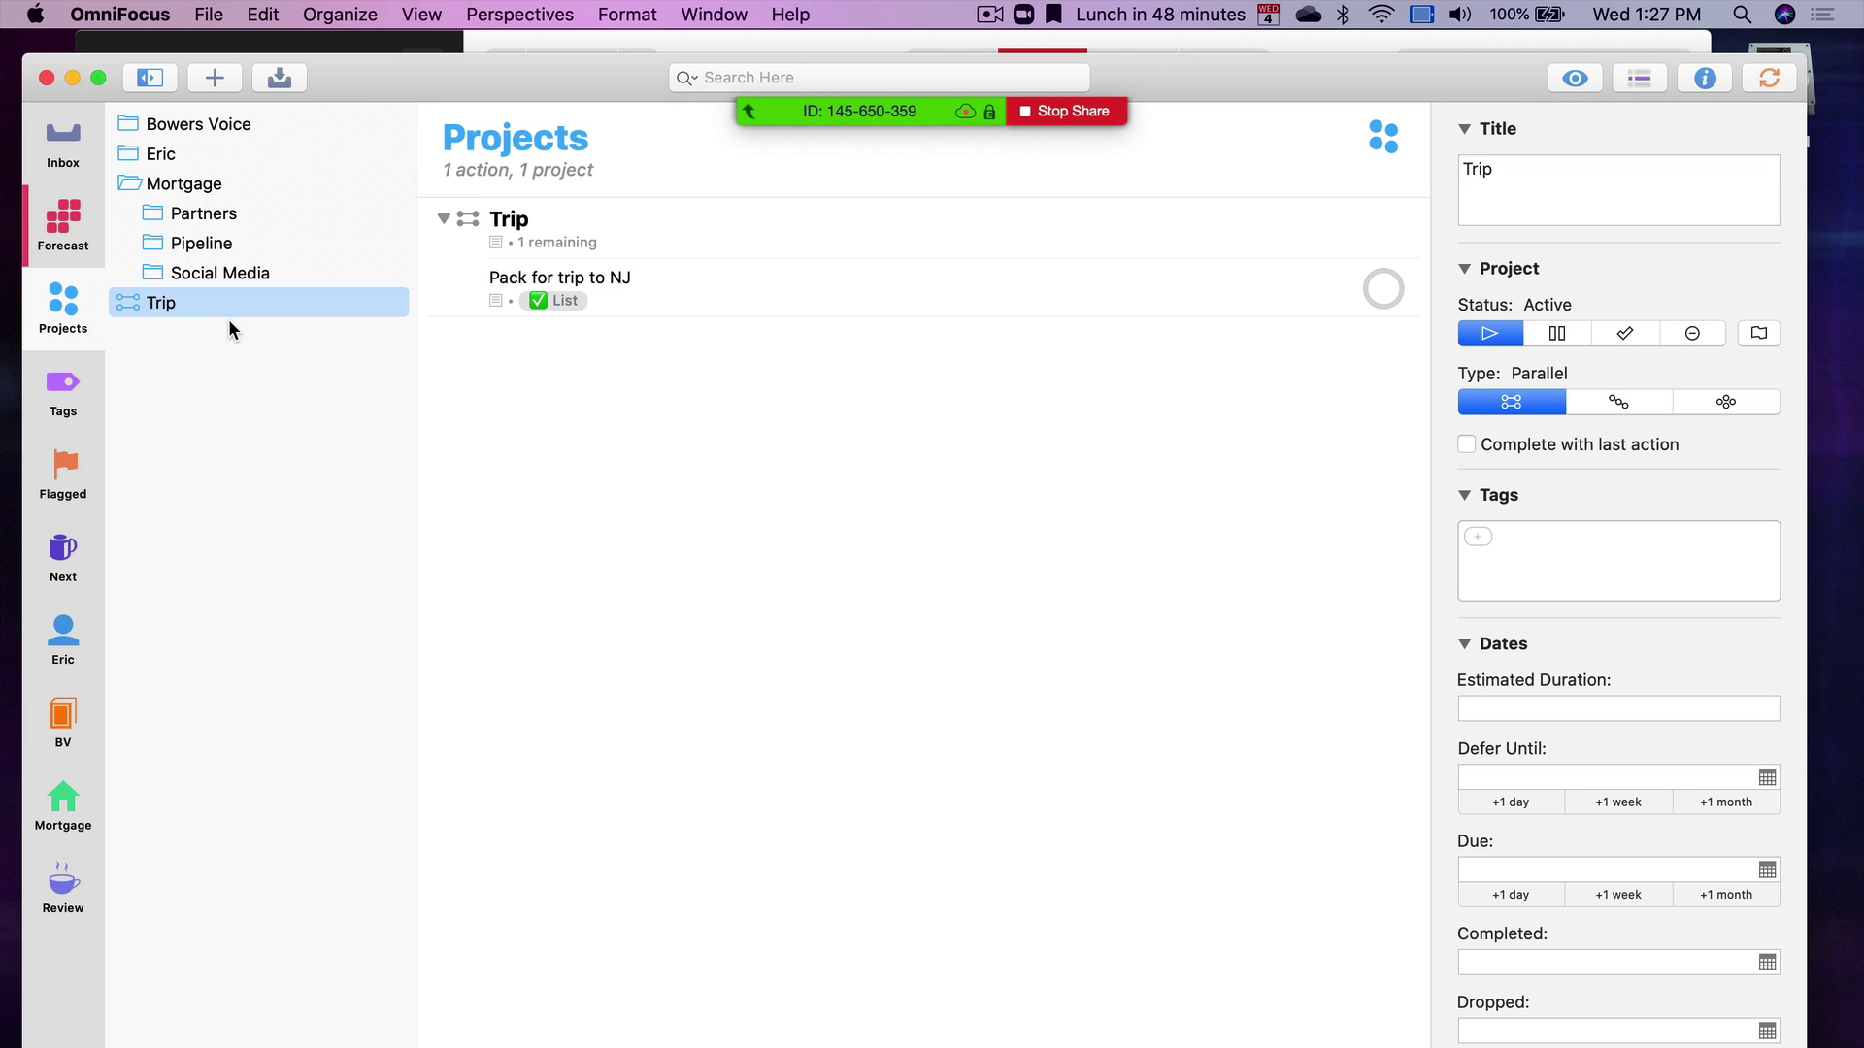
# Add the Home tag to 'Pack for trip to NJ'
pyautogui.click(746, 299)
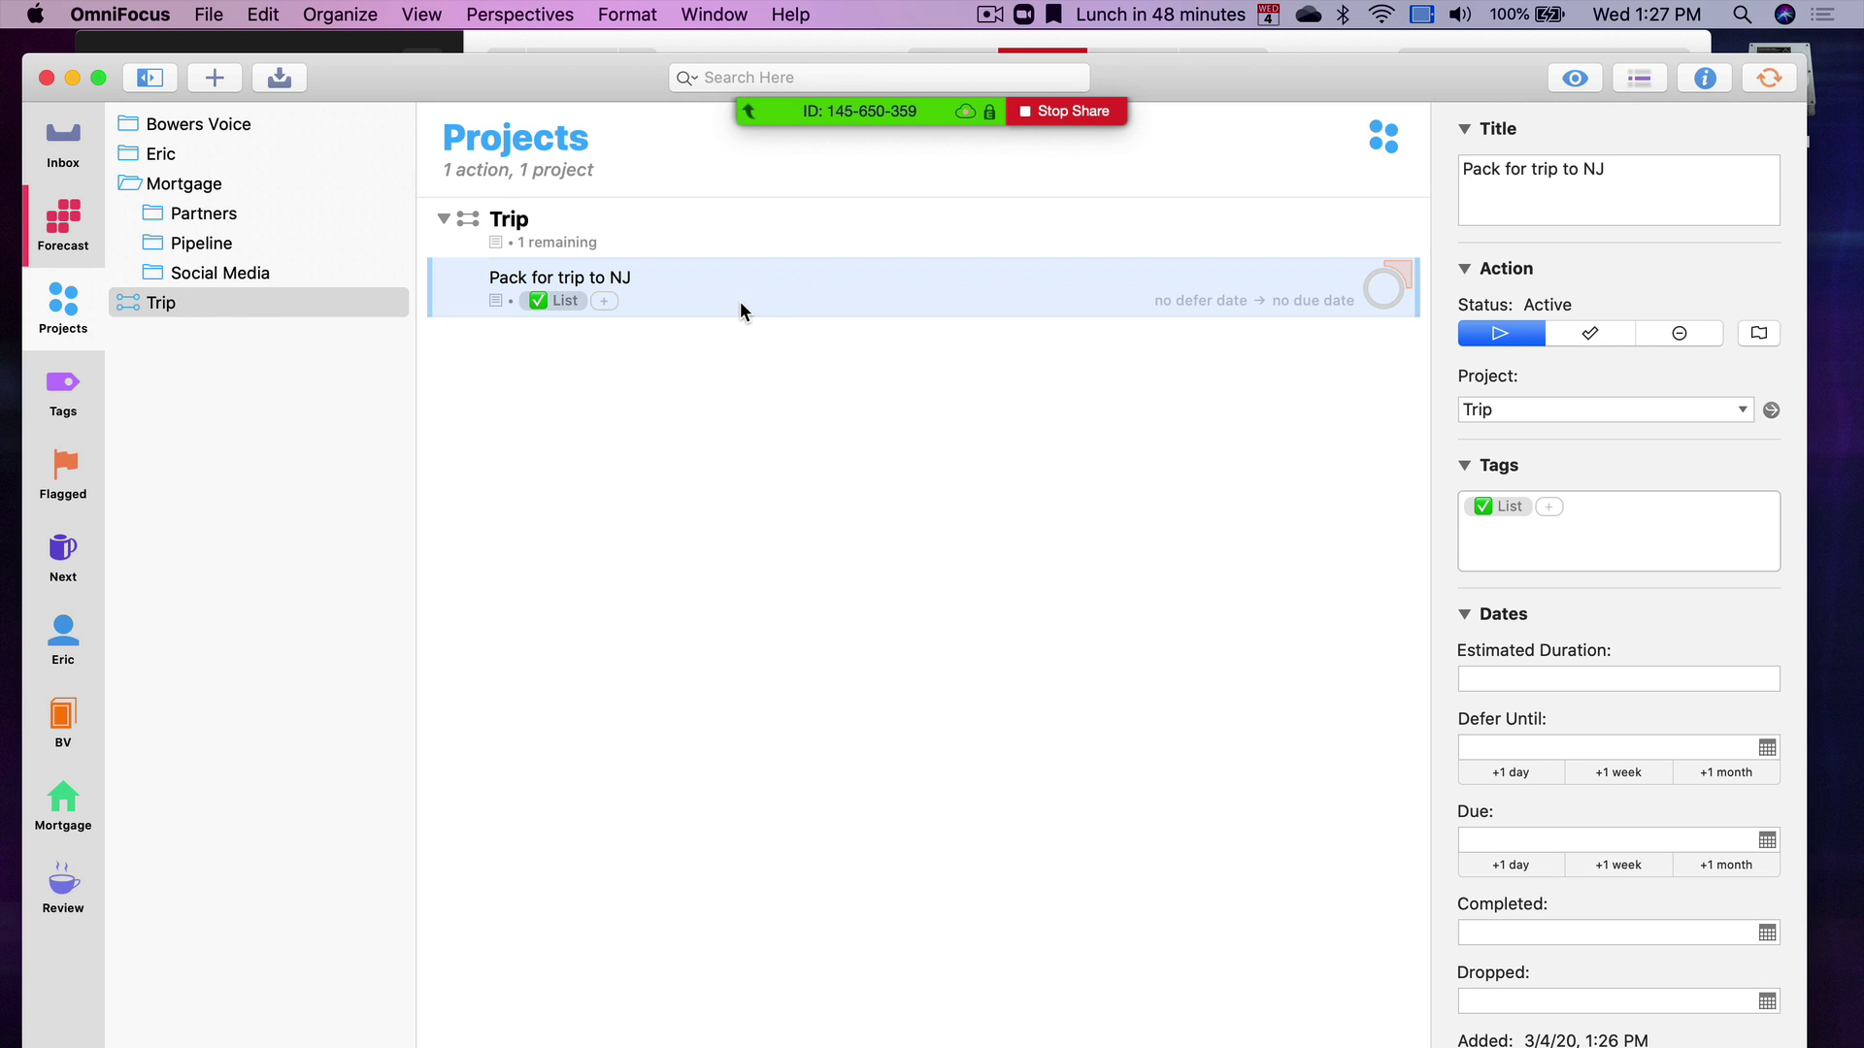
pyautogui.click(593, 339)
pyautogui.click(607, 301)
pyautogui.write('ho')
pyautogui.press('Return')
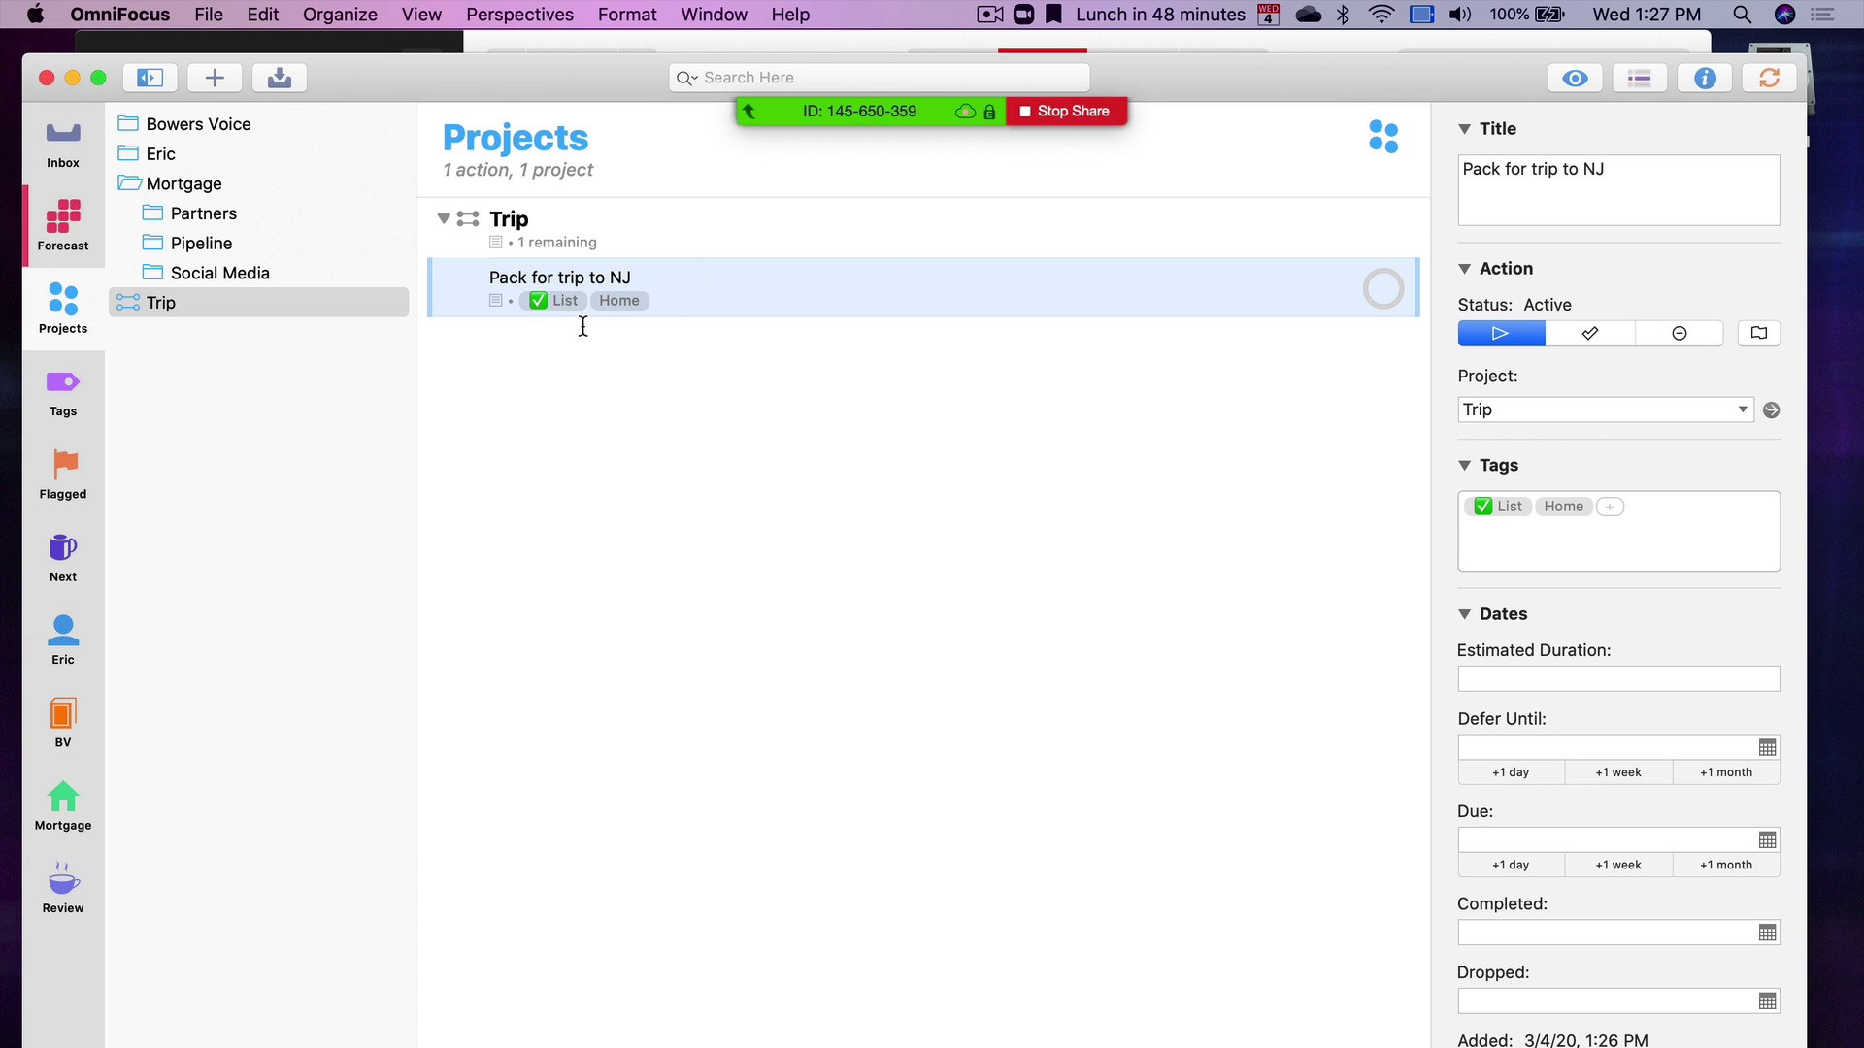
# Add two new actions, 'shirts' and 'shoes', to the Trip project
pyautogui.press('Return')
pyautogui.write('shirts')
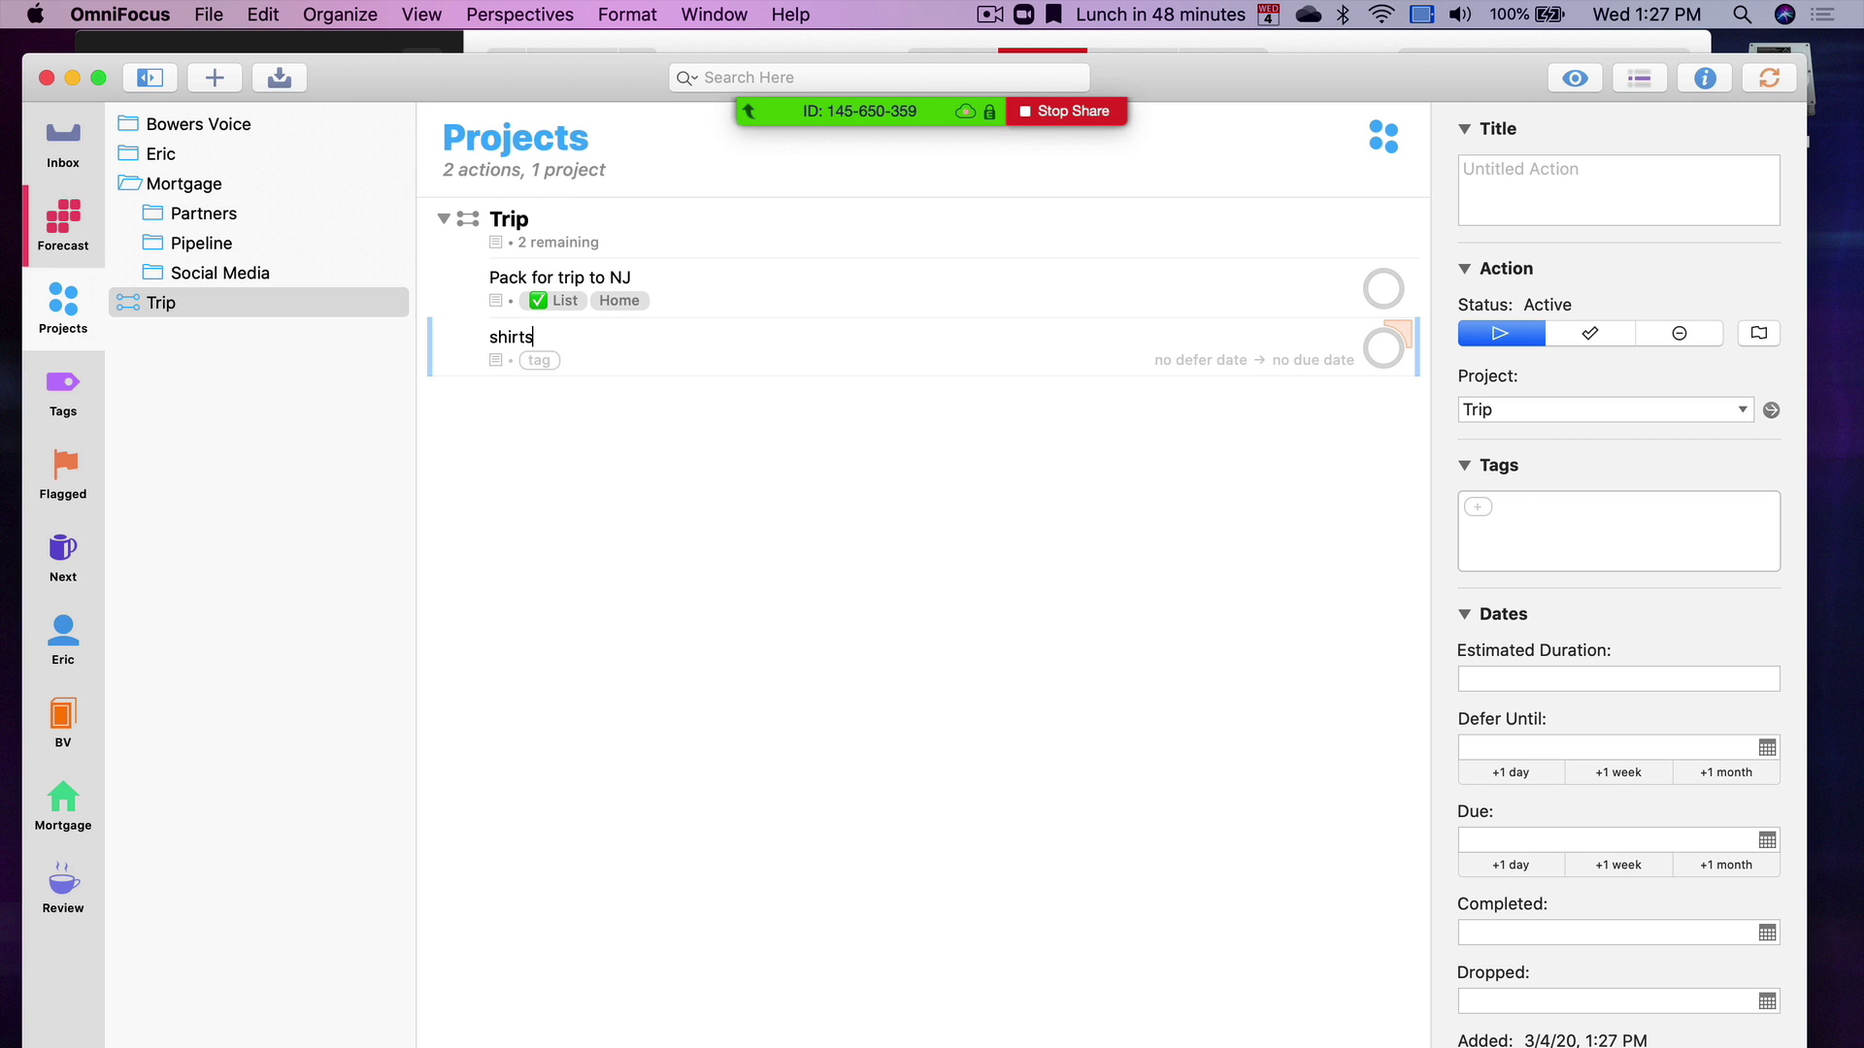
pyautogui.press('Return')
pyautogui.press('Return')
pyautogui.write('shoes')
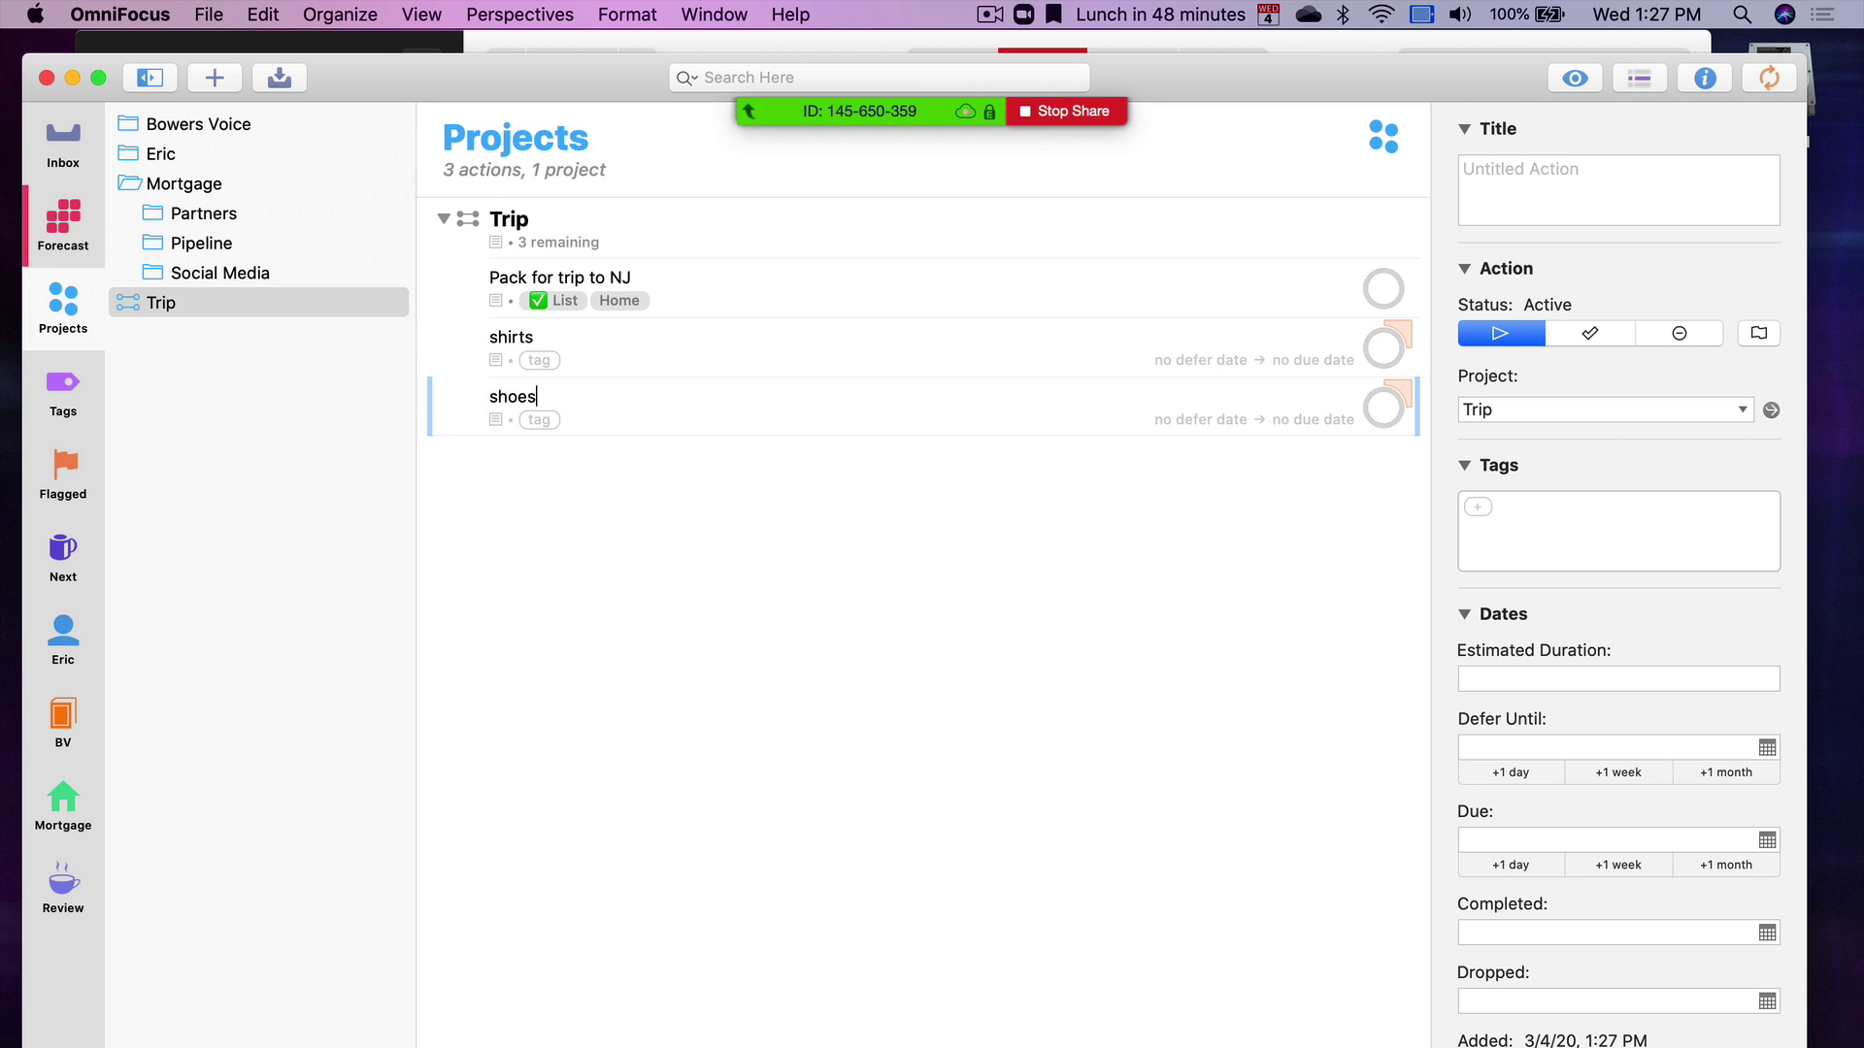
pyautogui.press('Return')
# Tag both shirts and shoes with List in the inspector
pyautogui.keyDown('shift'); pyautogui.click(725, 335); pyautogui.keyUp('shift')
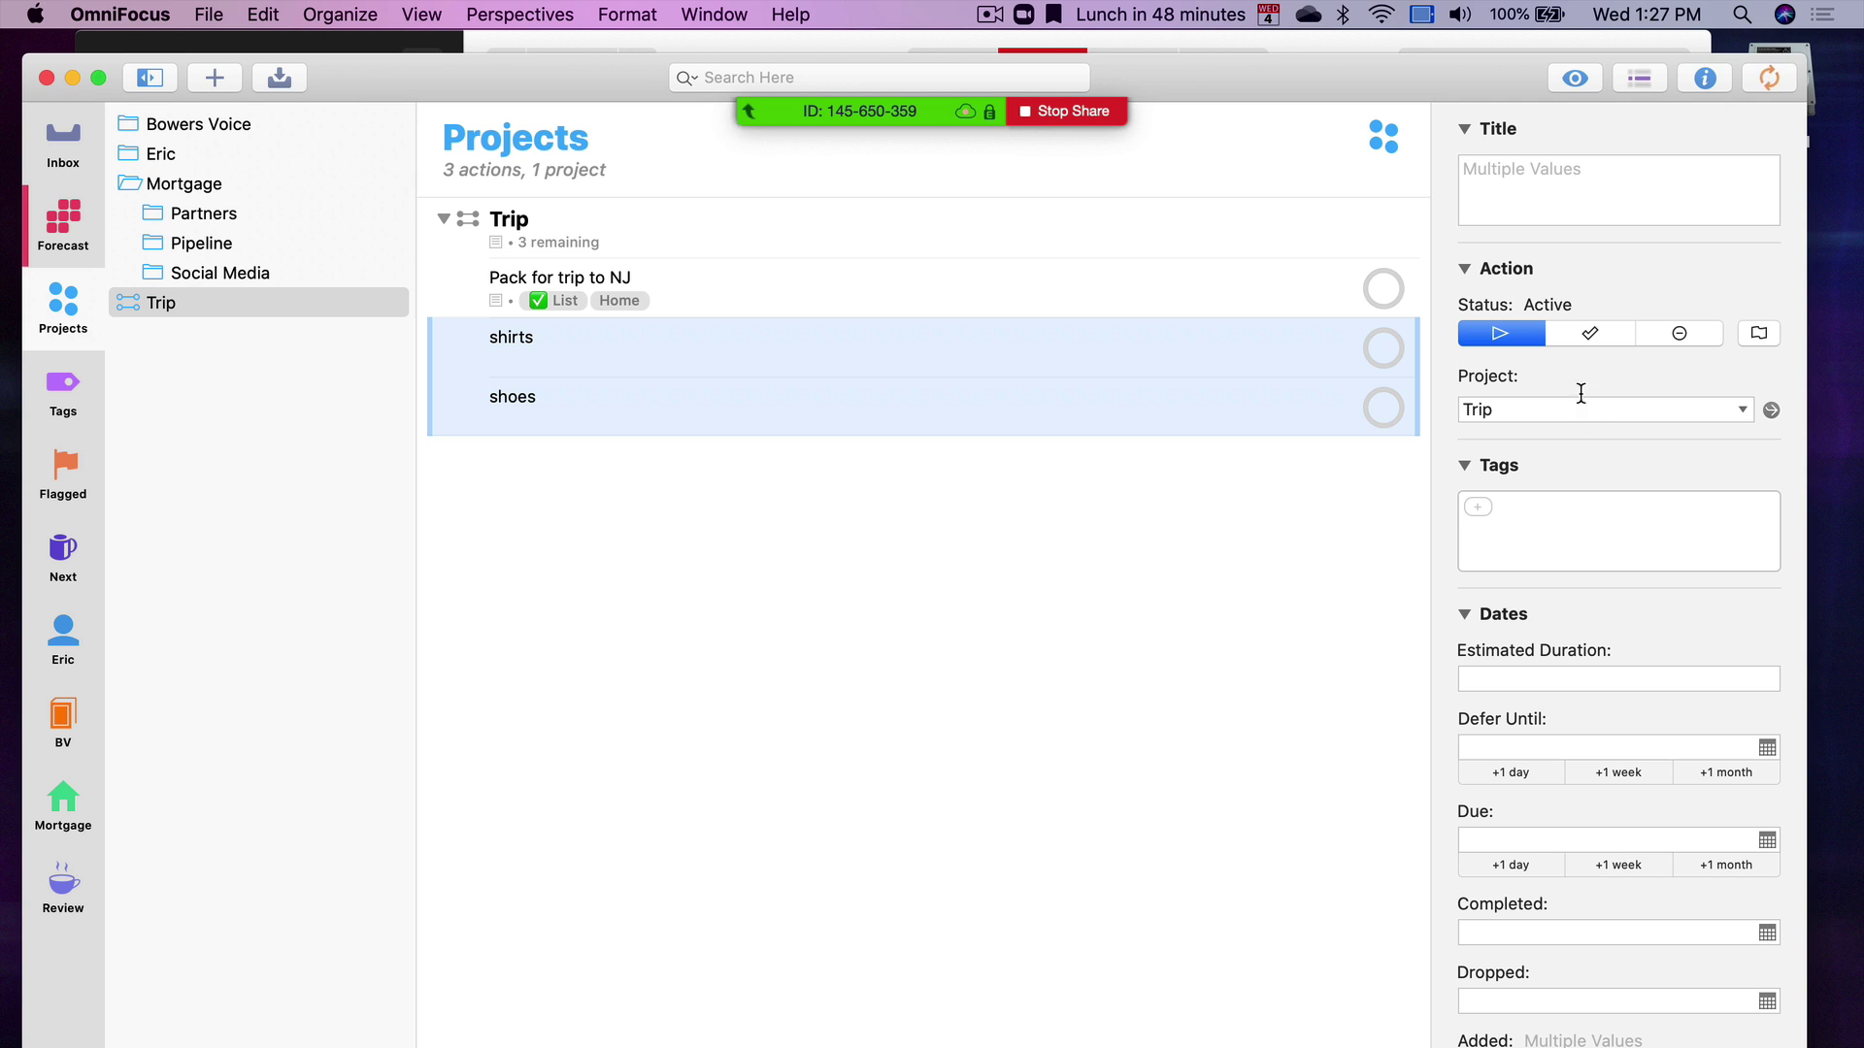
pyautogui.click(1482, 527)
pyautogui.write('li')
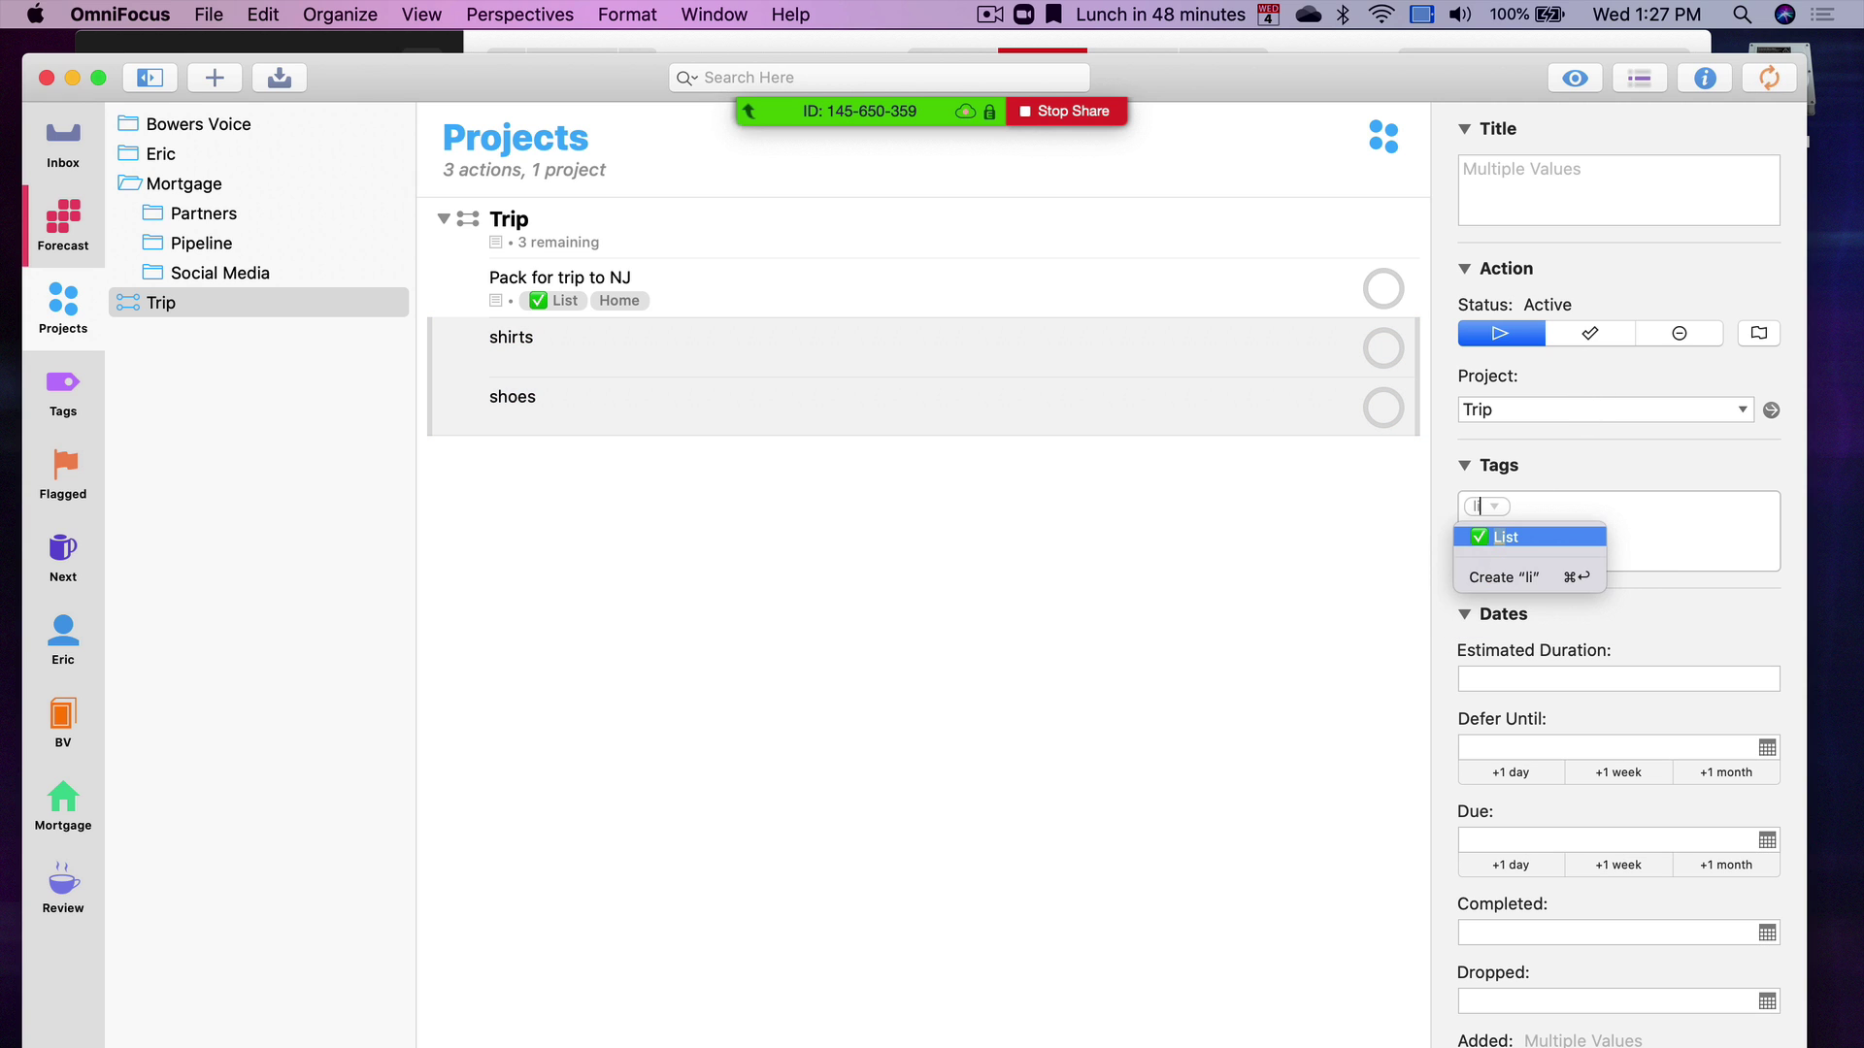
pyautogui.press('Return')
pyautogui.click(815, 664)
# Nest shirts and shoes as sub-actions under 'Pack for trip to NJ'
pyautogui.click(476, 341)
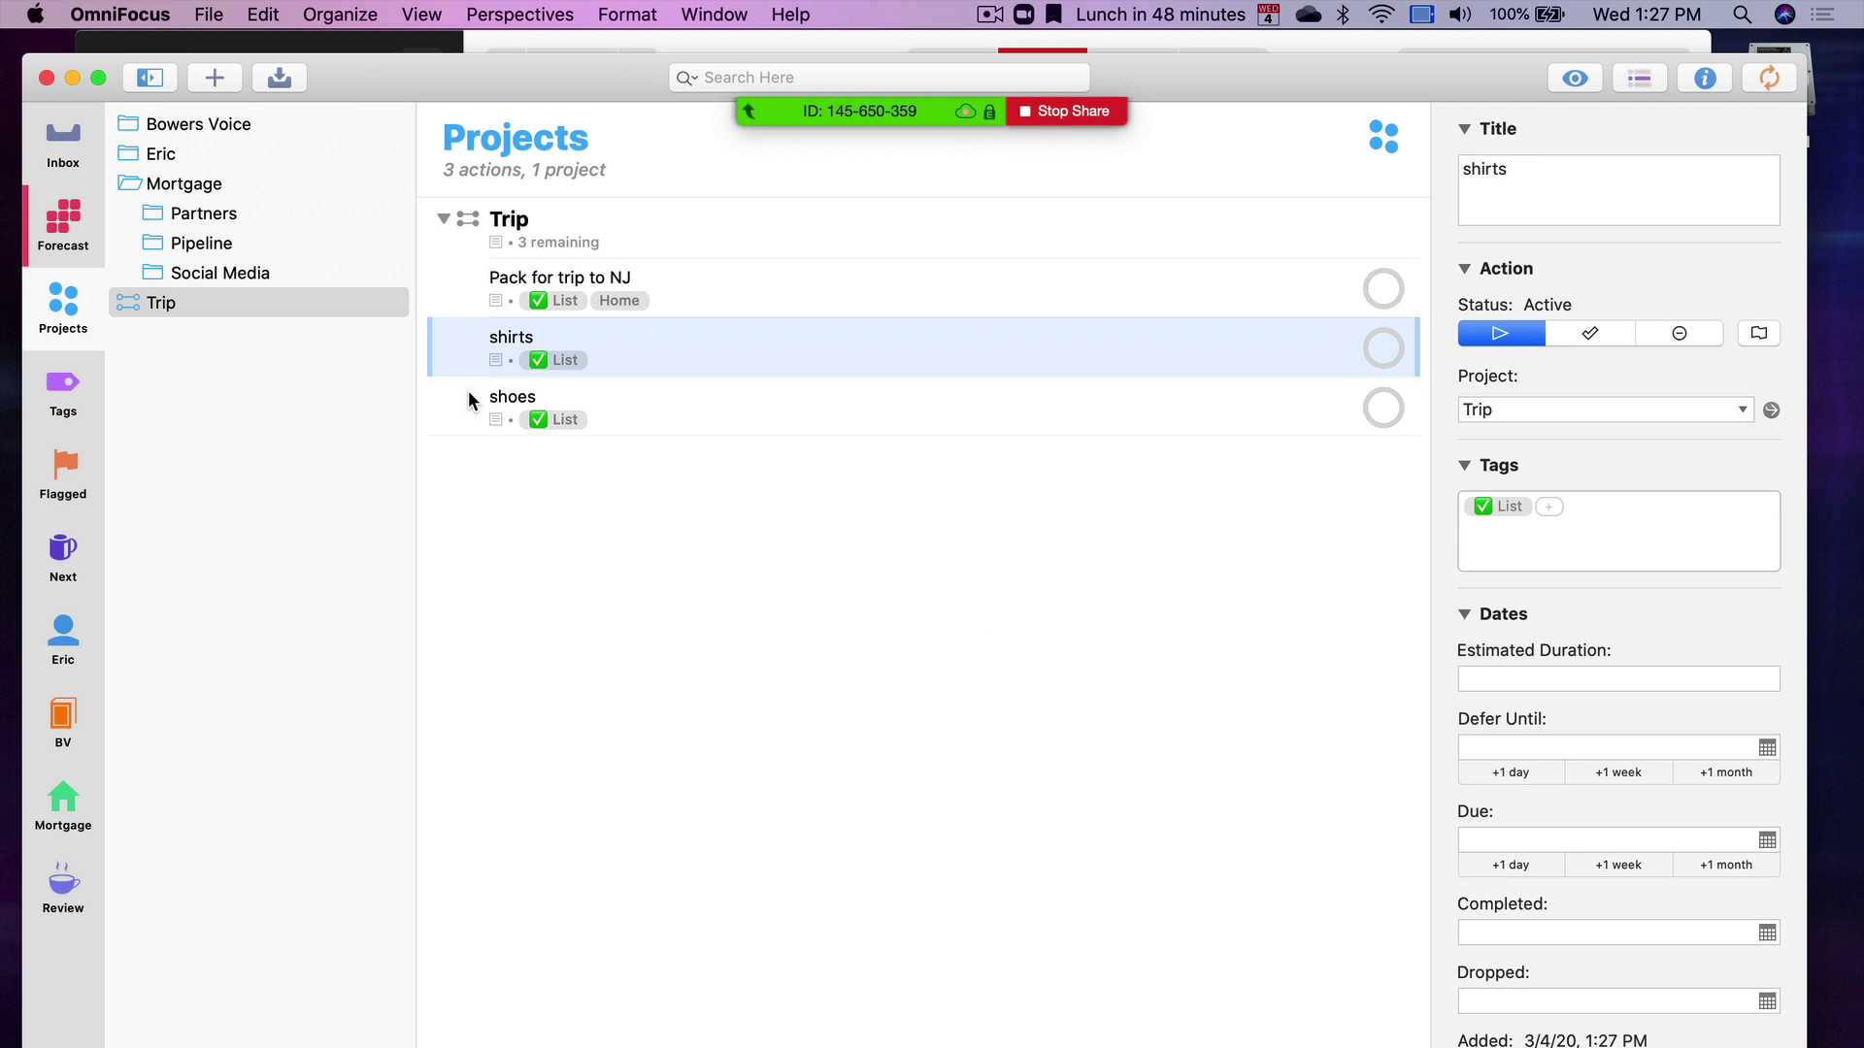
pyautogui.keyDown('shift'); pyautogui.click(468, 390); pyautogui.keyUp('shift')
pyautogui.moveTo(465, 346); pyautogui.dragTo(553, 312)
pyautogui.click(650, 538)
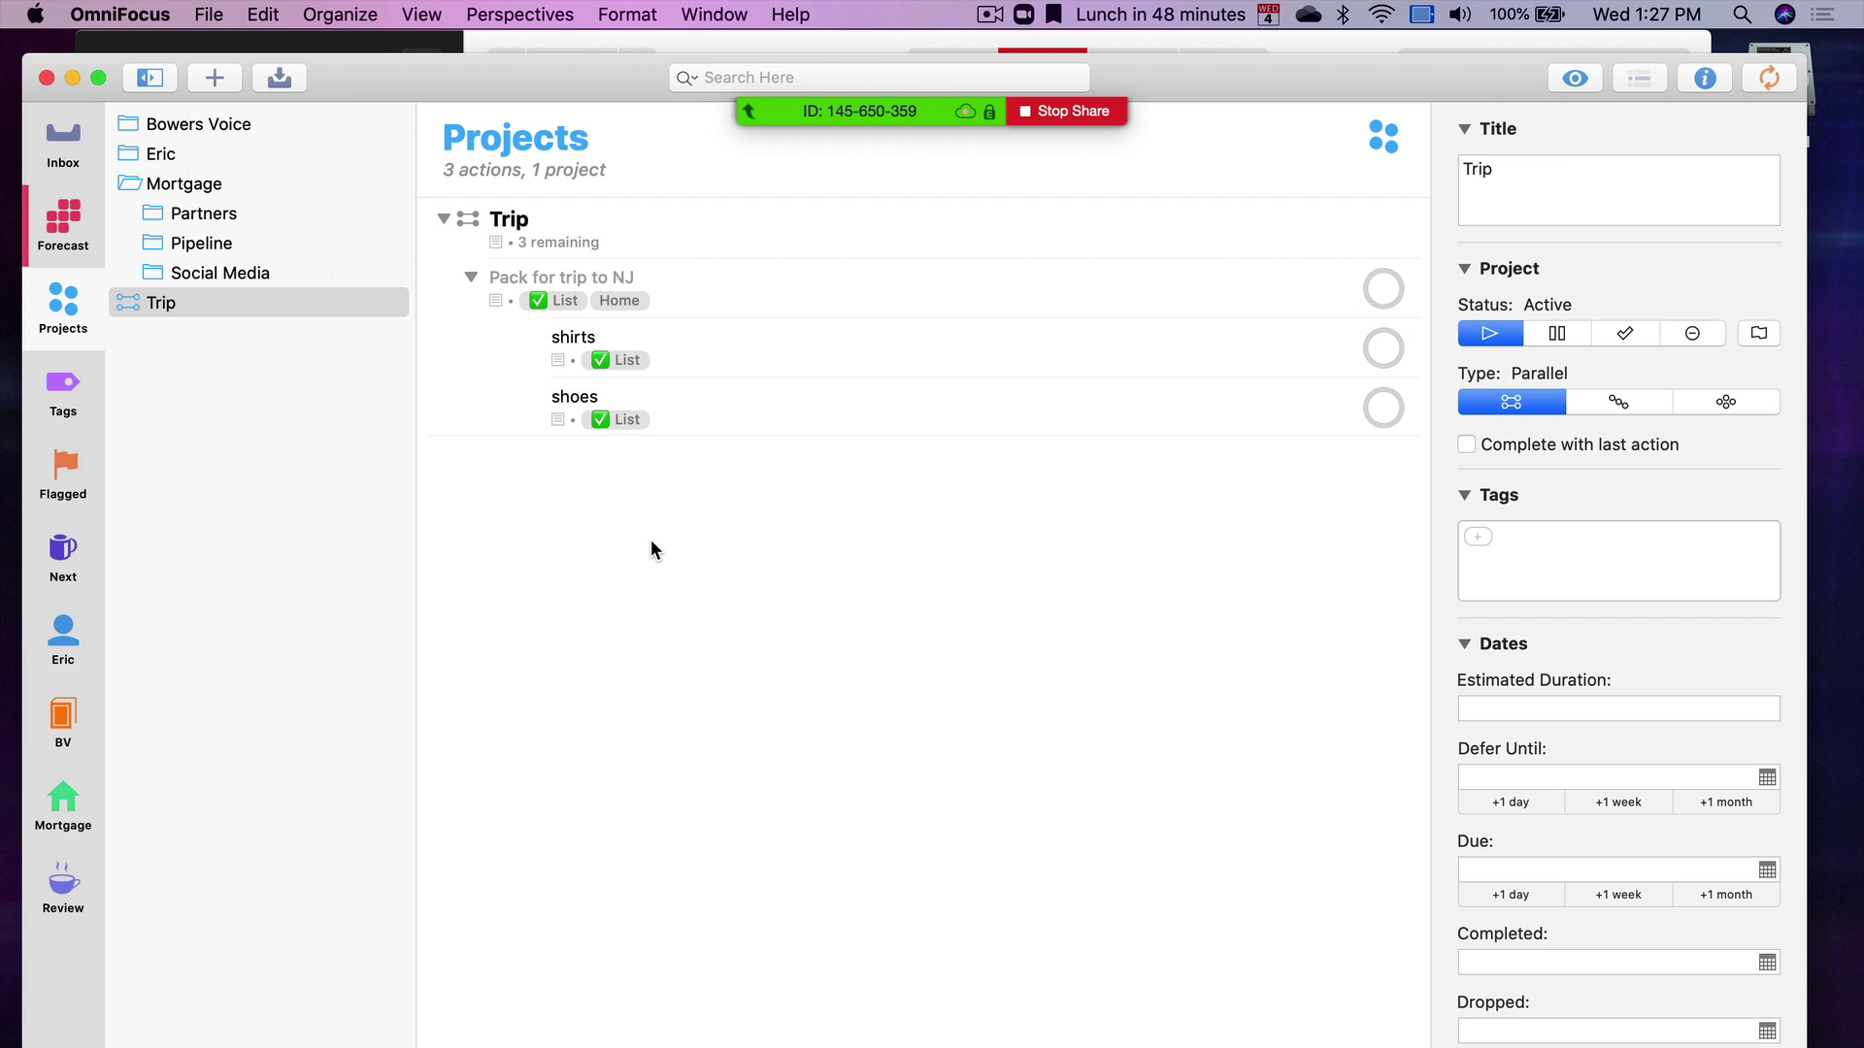
# Remove the List tag from 'Pack for trip to NJ', leaving only Home
pyautogui.click(794, 307)
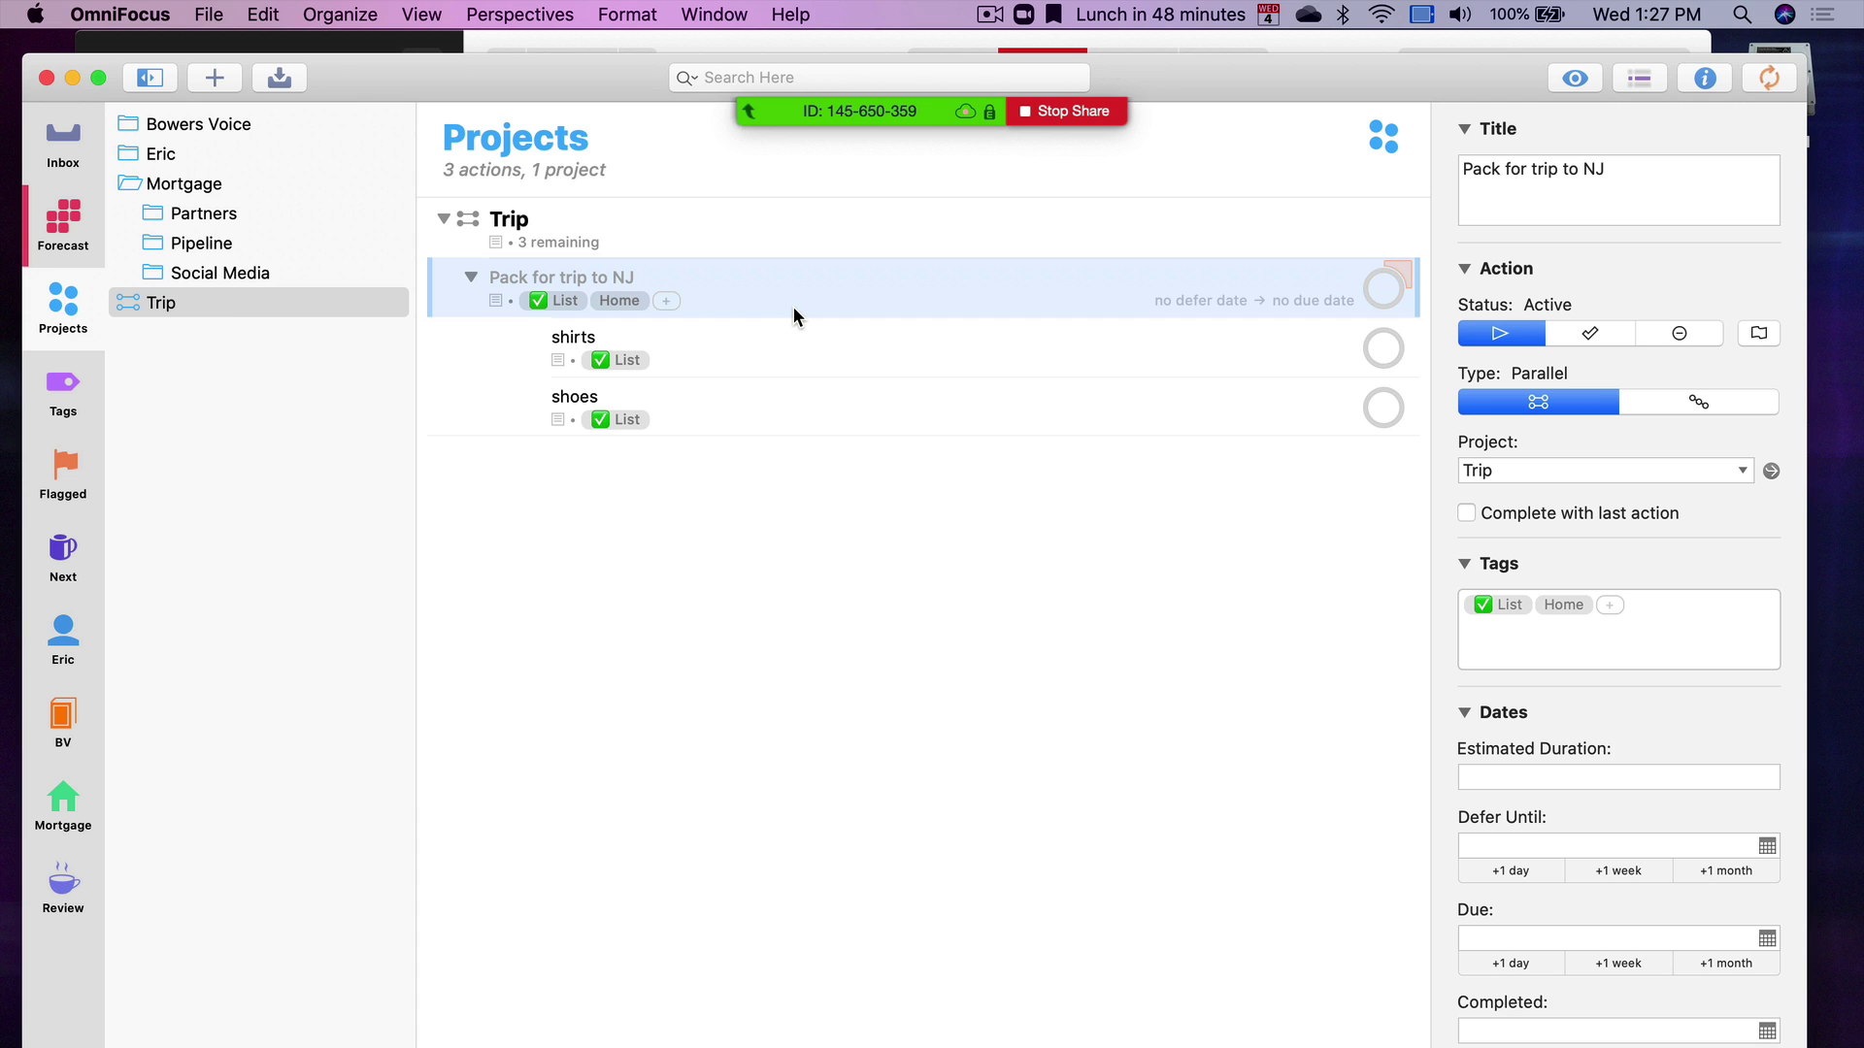
pyautogui.click(560, 301)
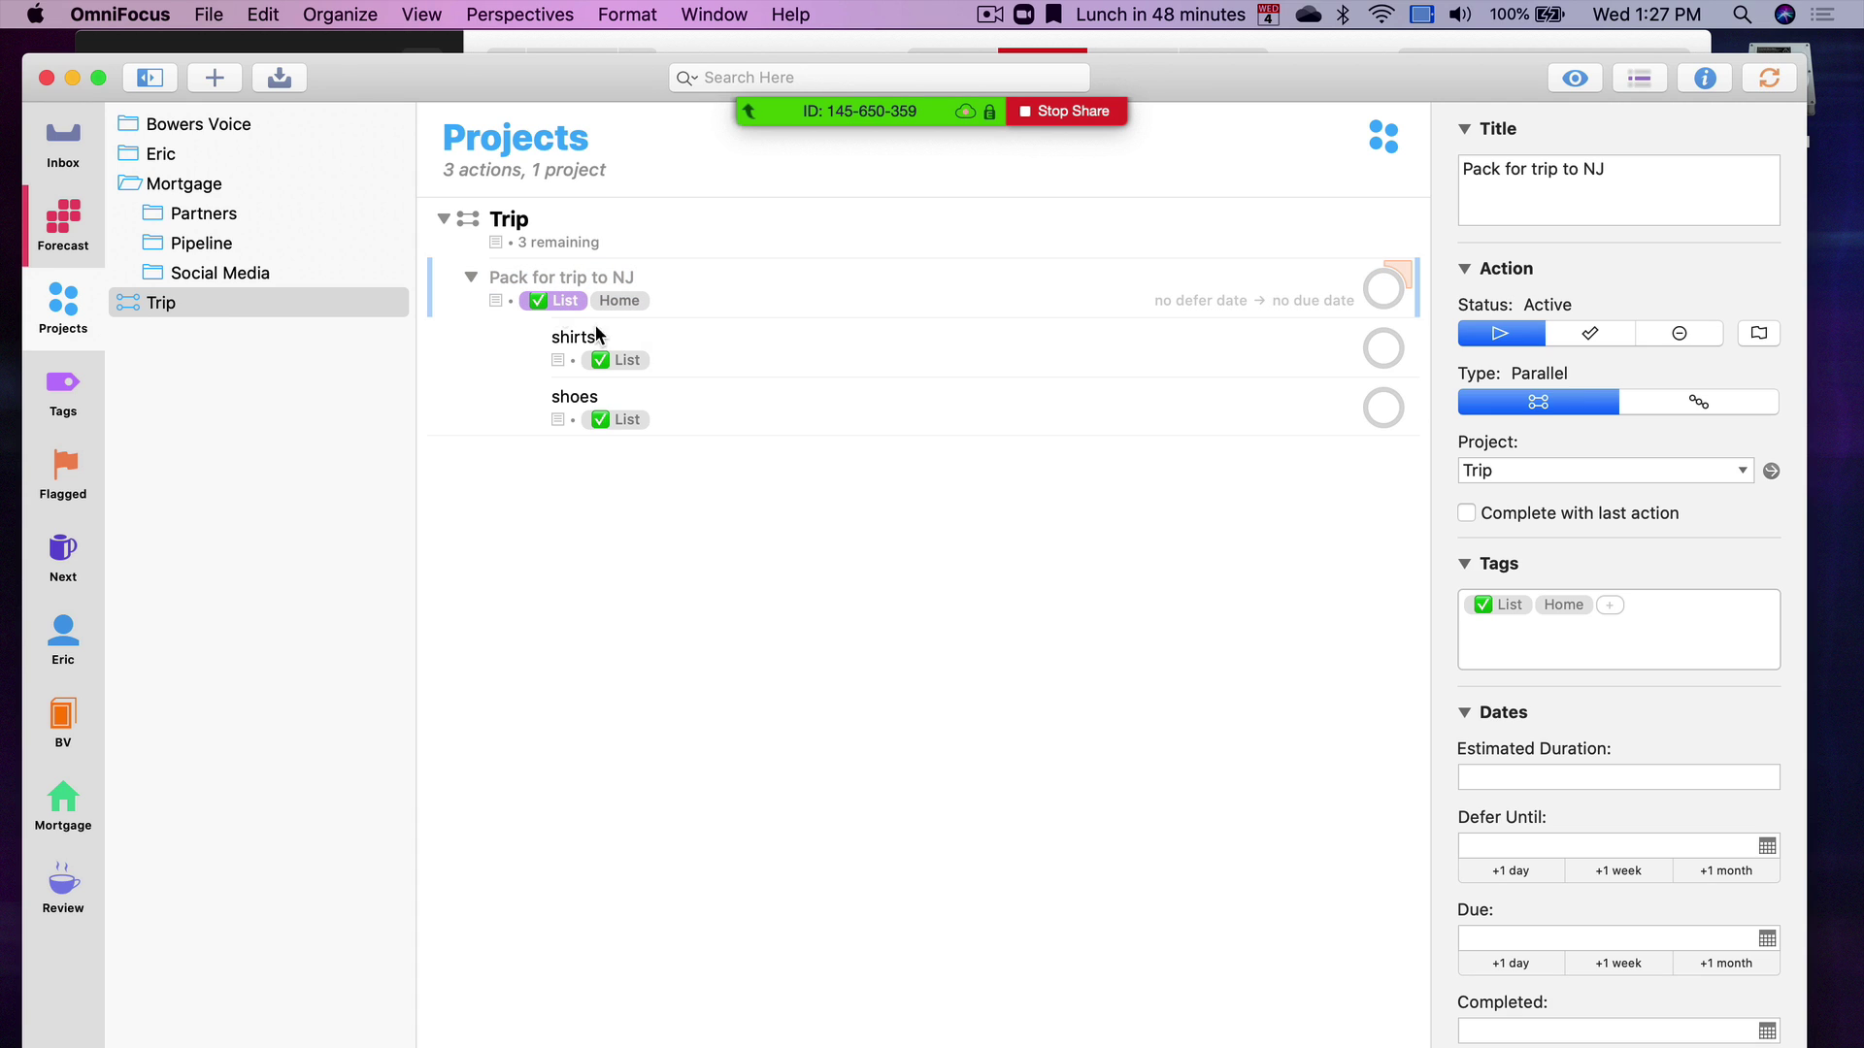
pyautogui.click(1487, 606)
pyautogui.press('BackSpace')
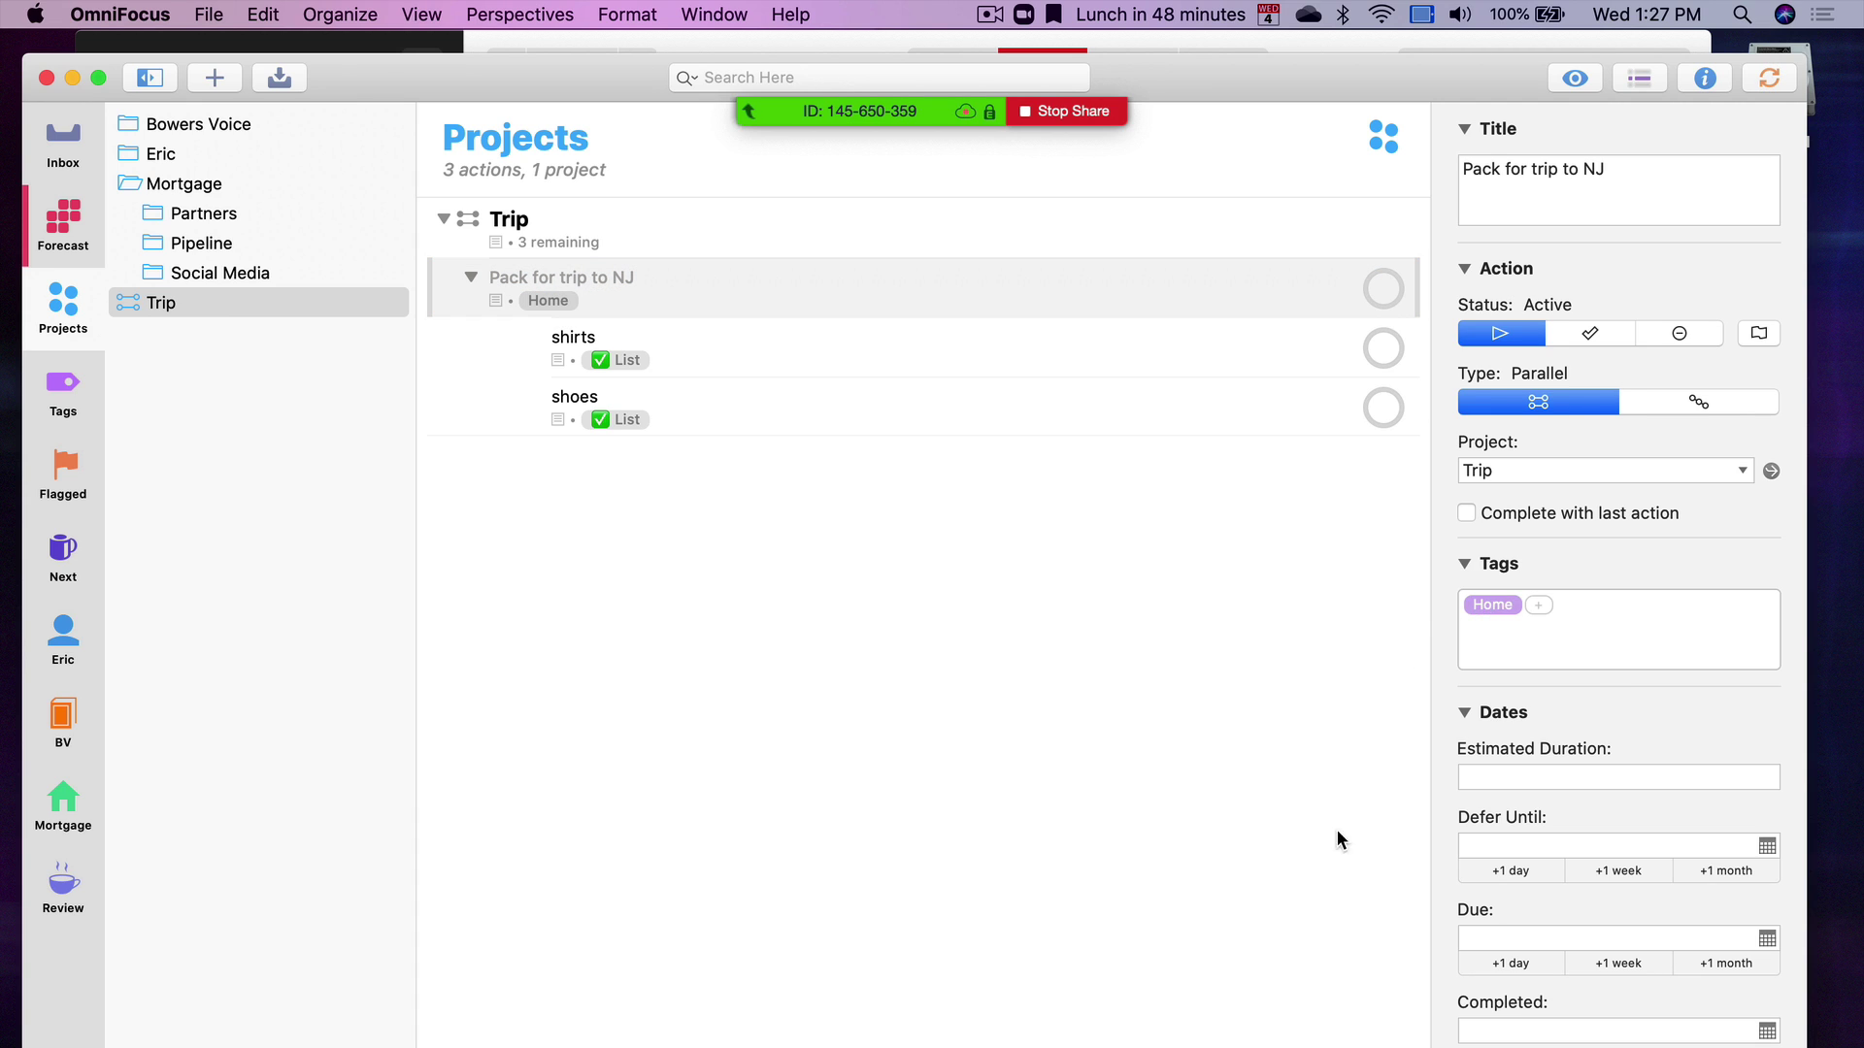
pyautogui.click(1332, 840)
pyautogui.click(737, 276)
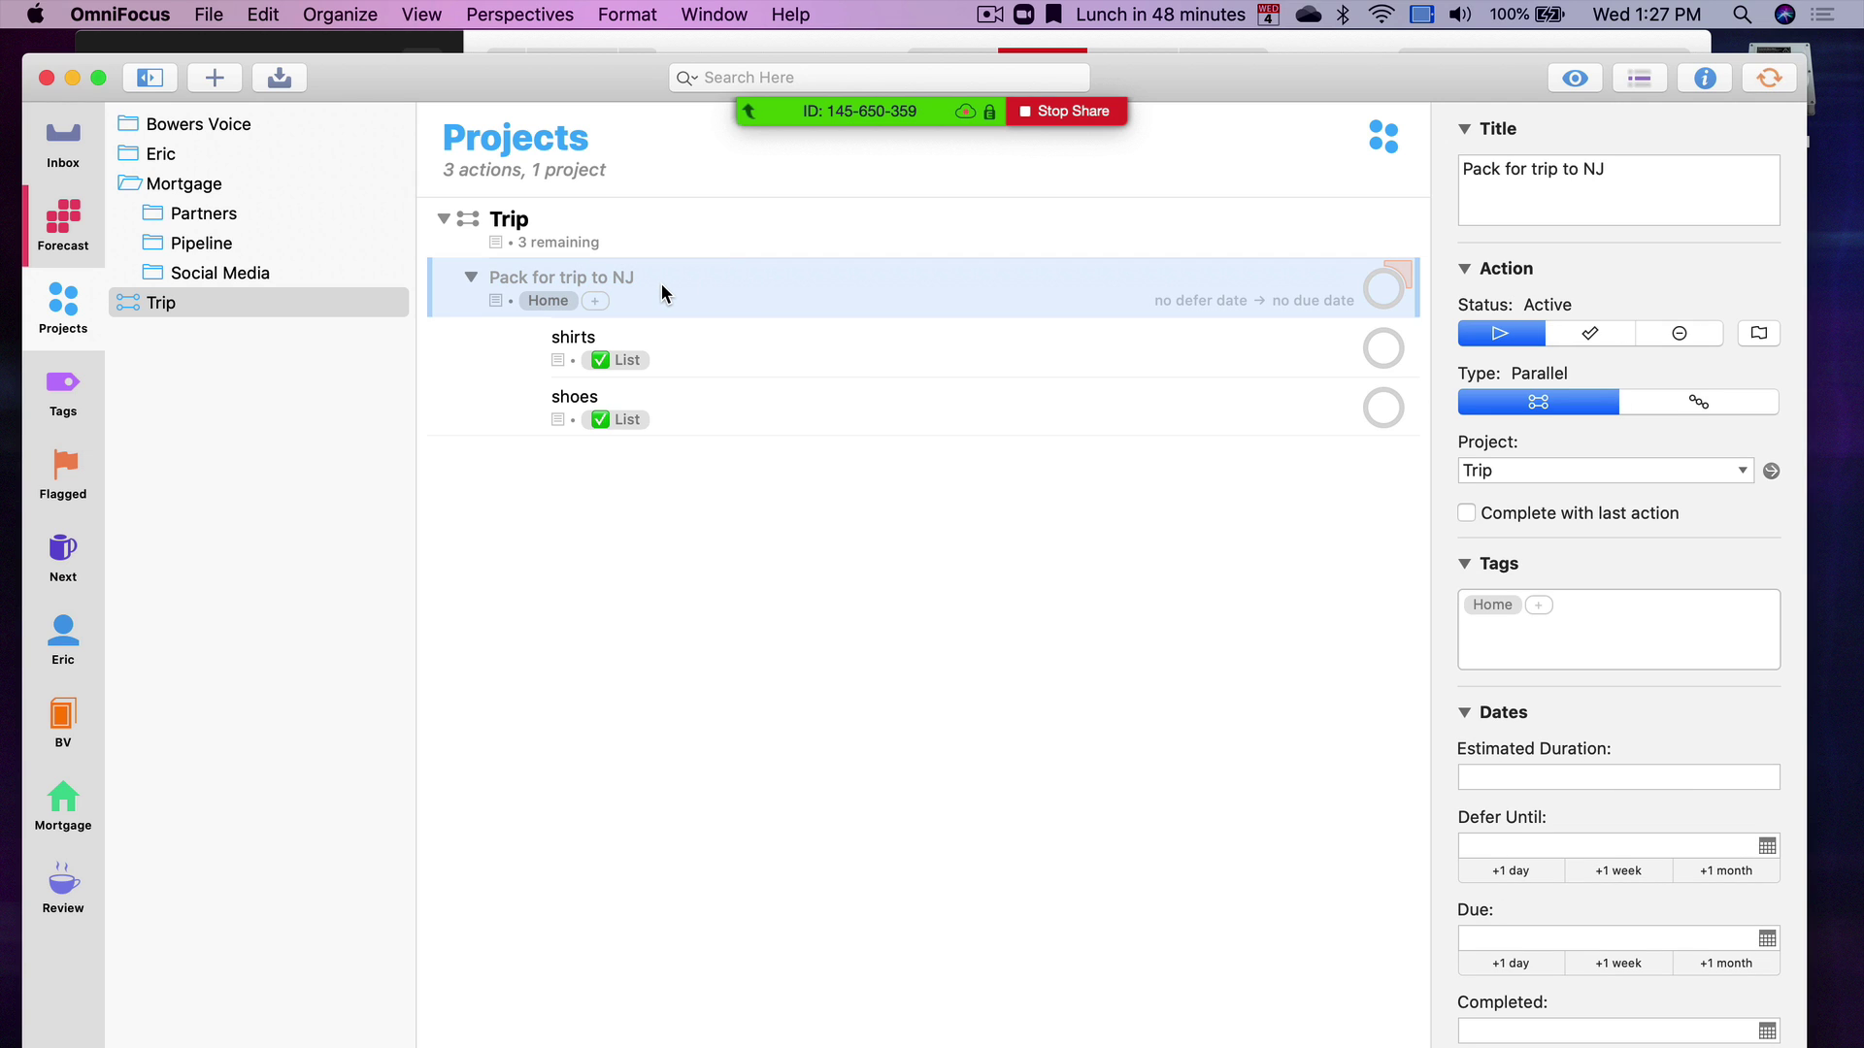
# Verify shirts and shoes still carry List, collapsing and expanding the parent group
pyautogui.click(654, 336)
pyautogui.click(678, 415)
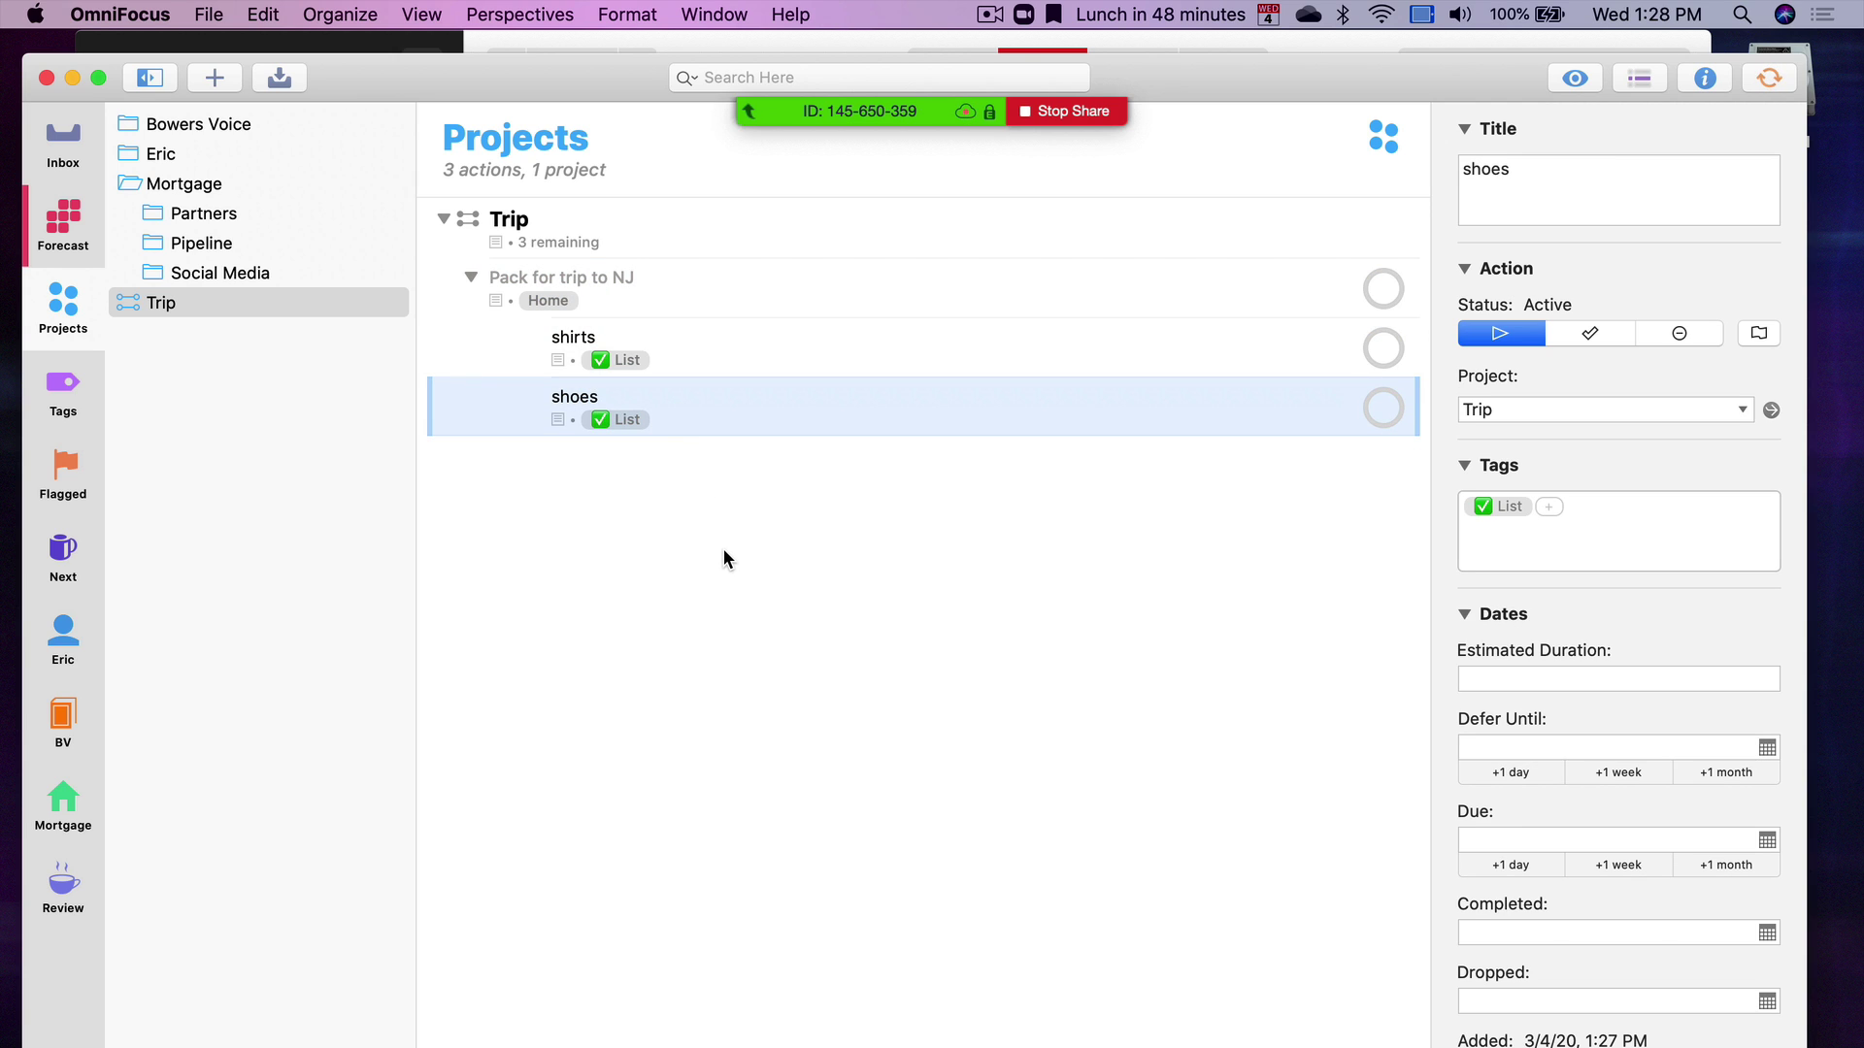
pyautogui.click(676, 304)
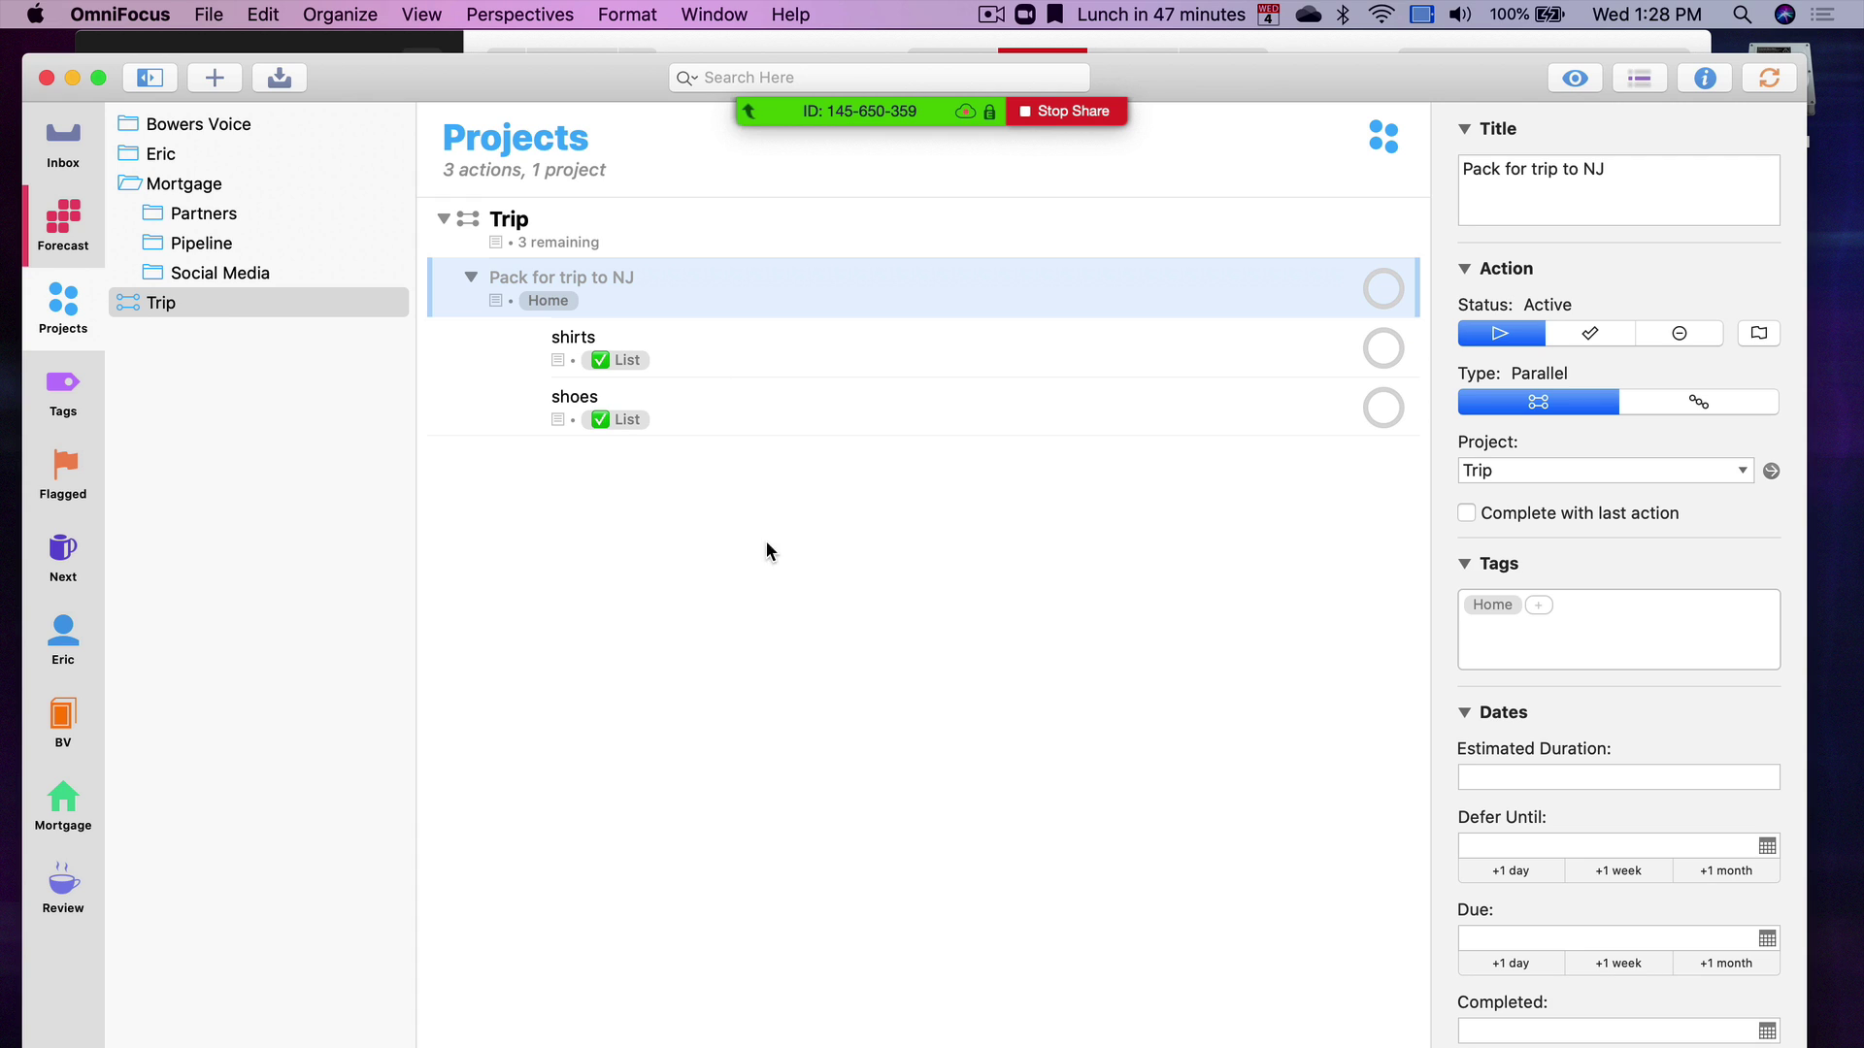
pyautogui.click(470, 277)
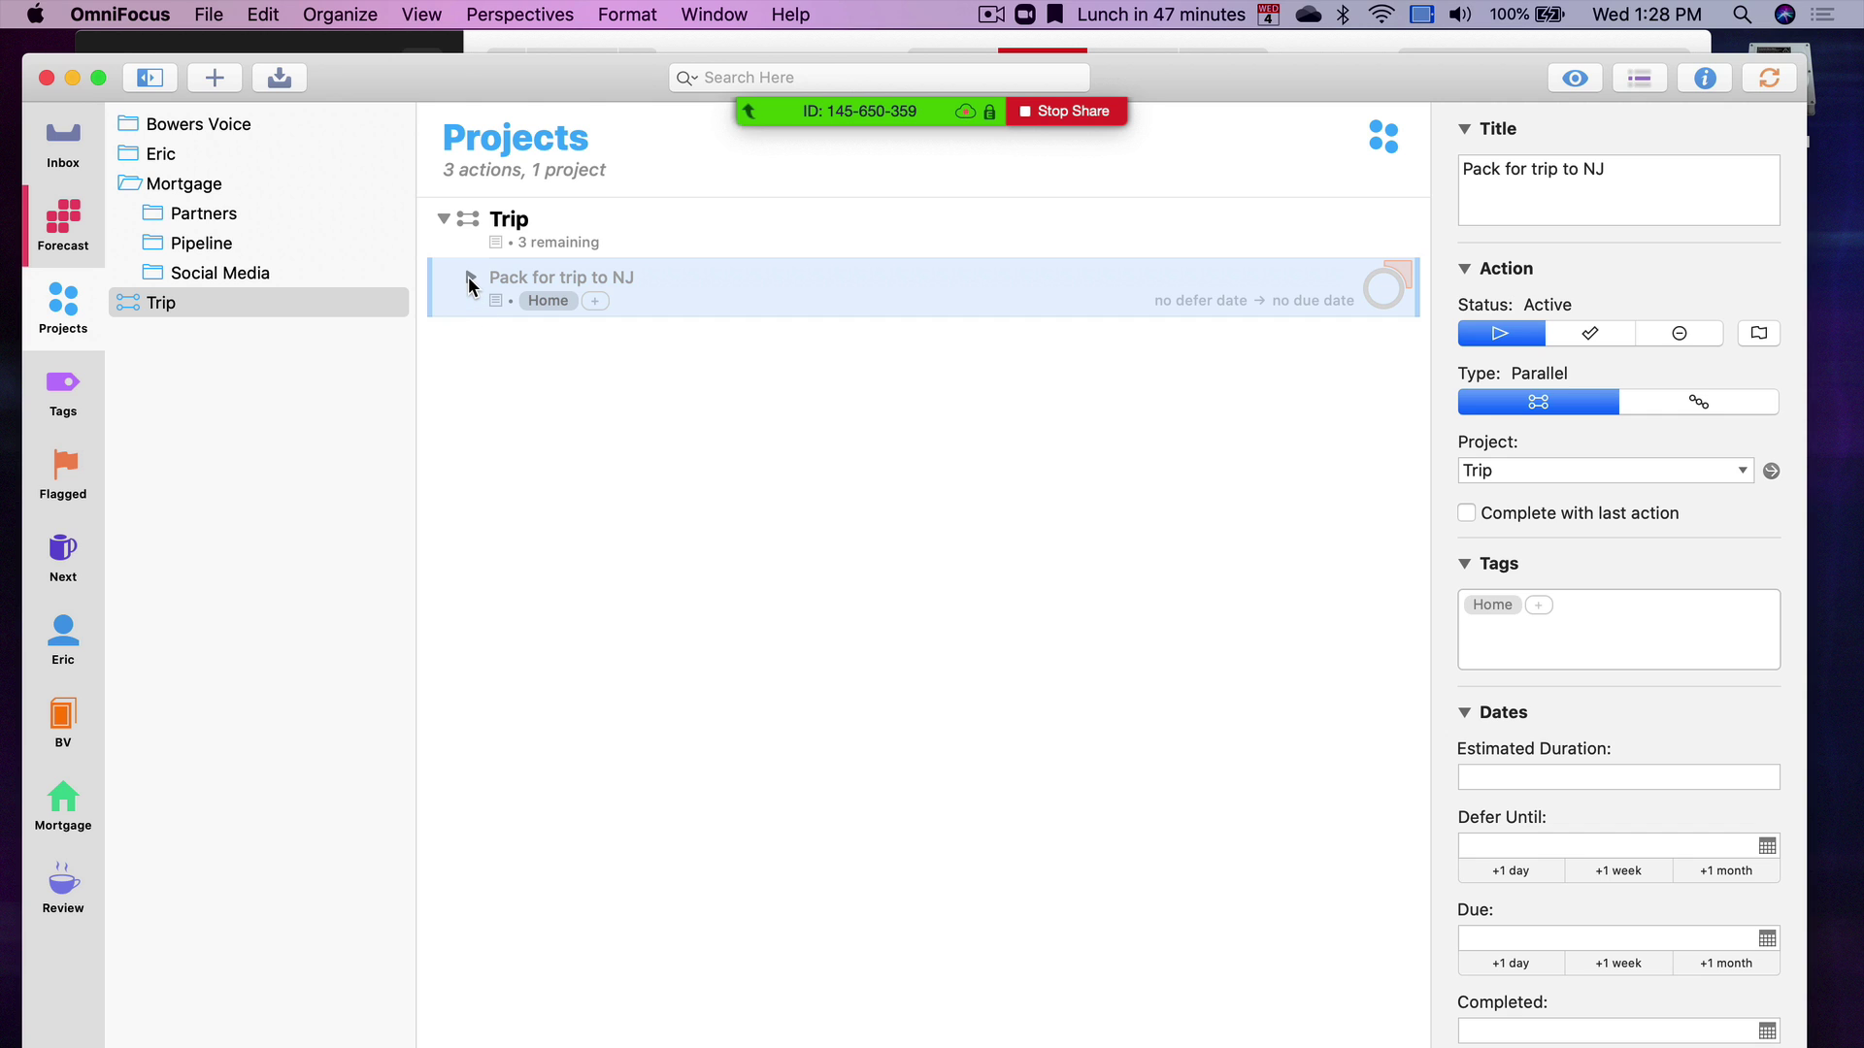
pyautogui.click(469, 276)
pyautogui.click(674, 359)
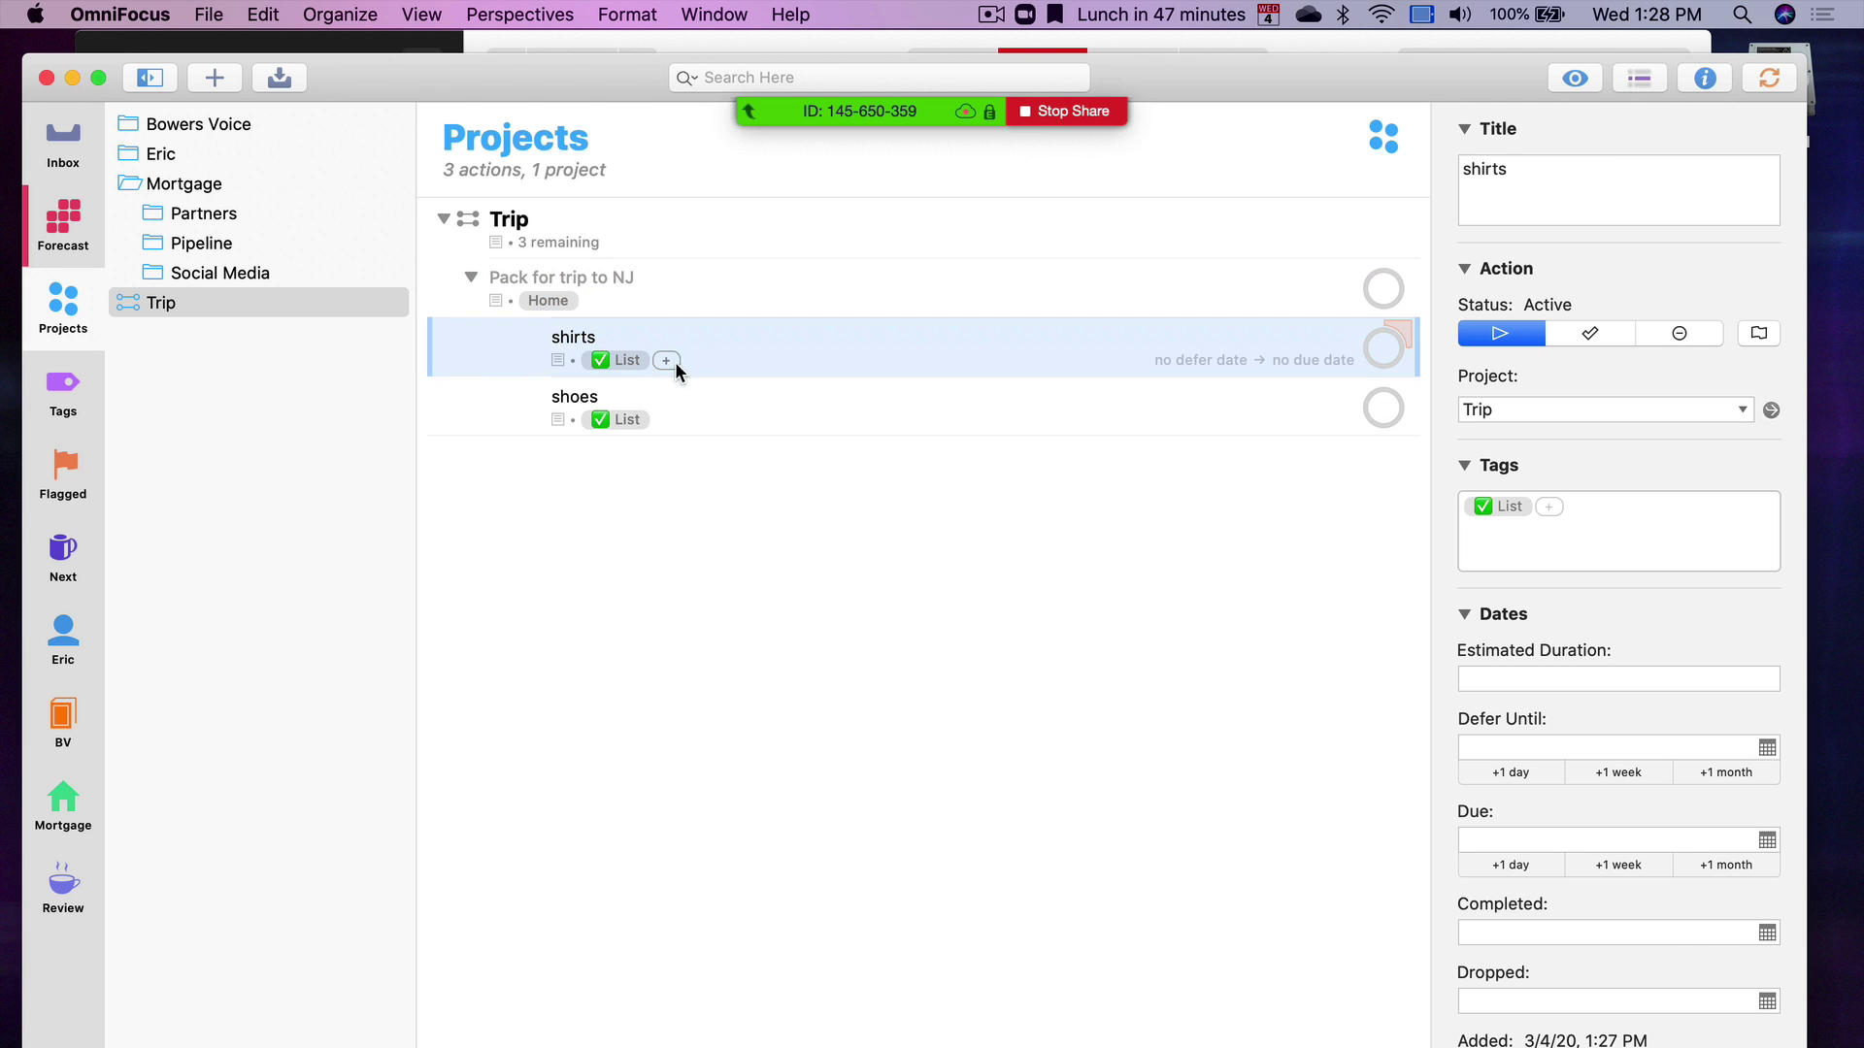
pyautogui.click(695, 419)
pyautogui.click(649, 570)
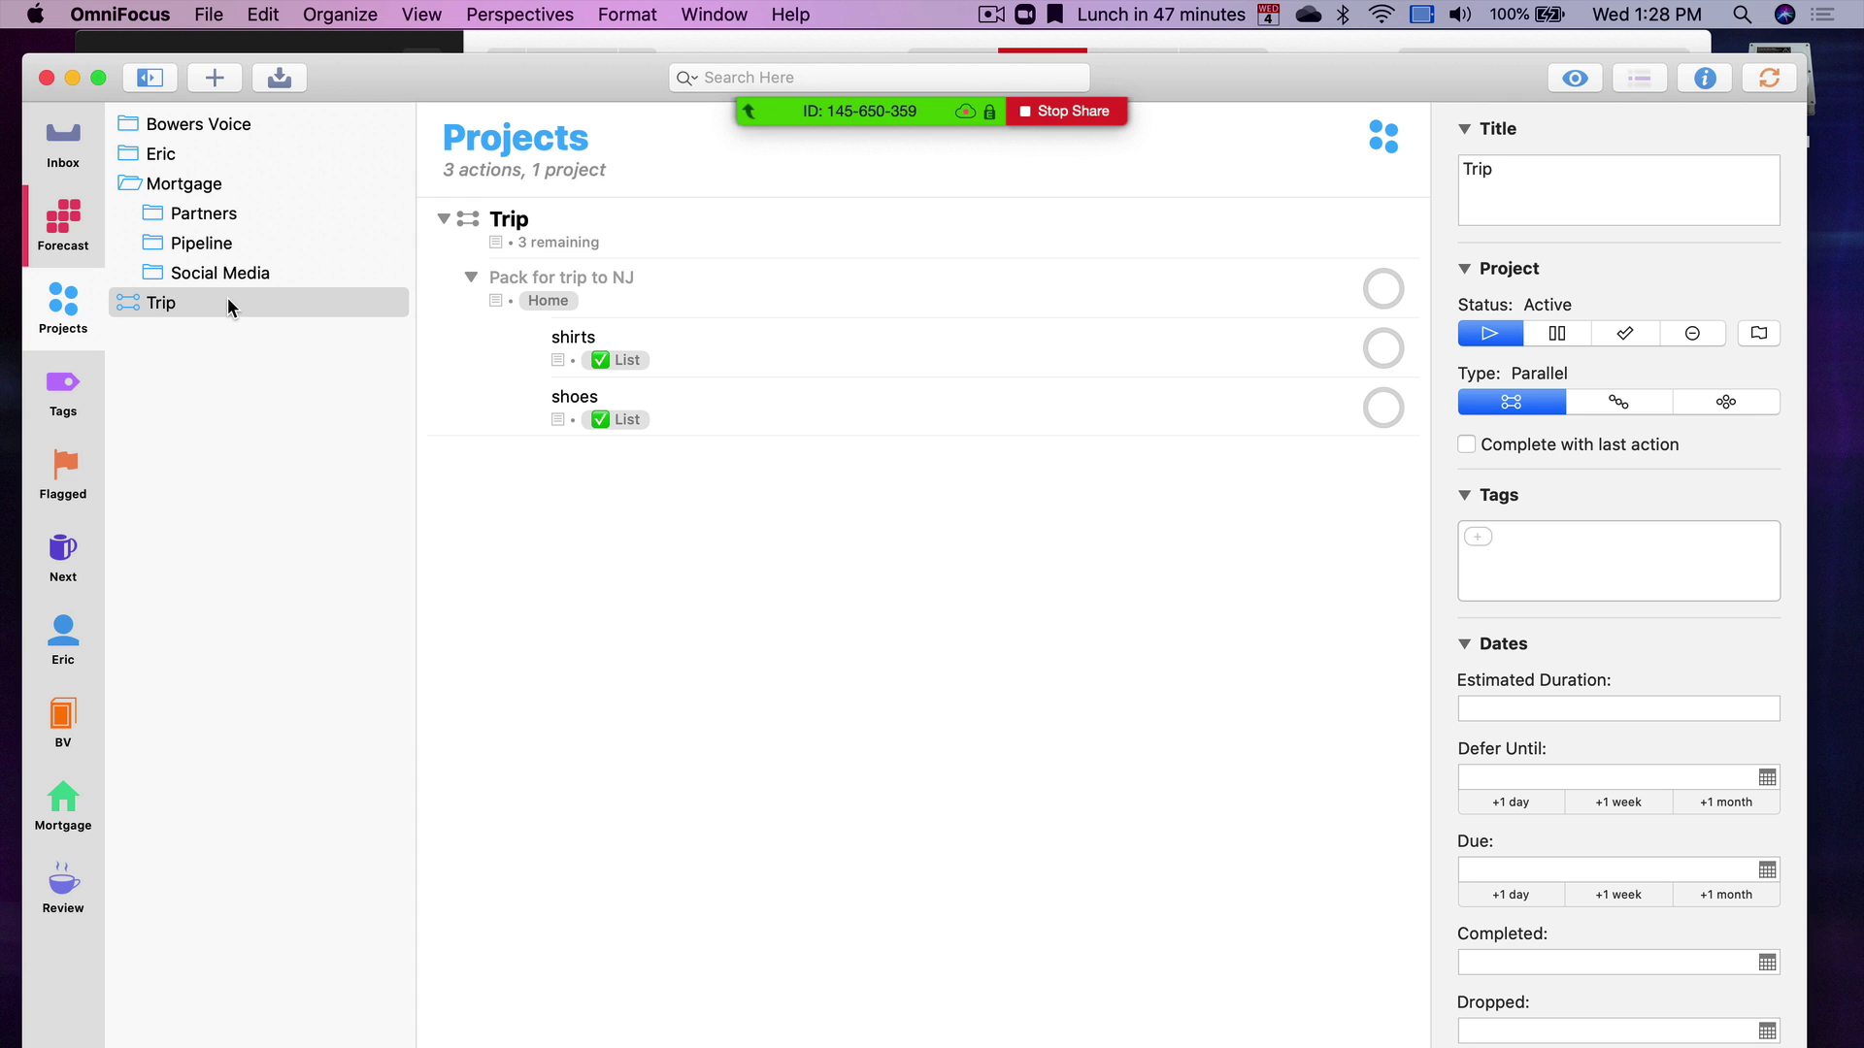
# View Sub-Project tagged actions, then browse Partners, personal, Home, Pets and Marriage project folders
pyautogui.click(70, 388)
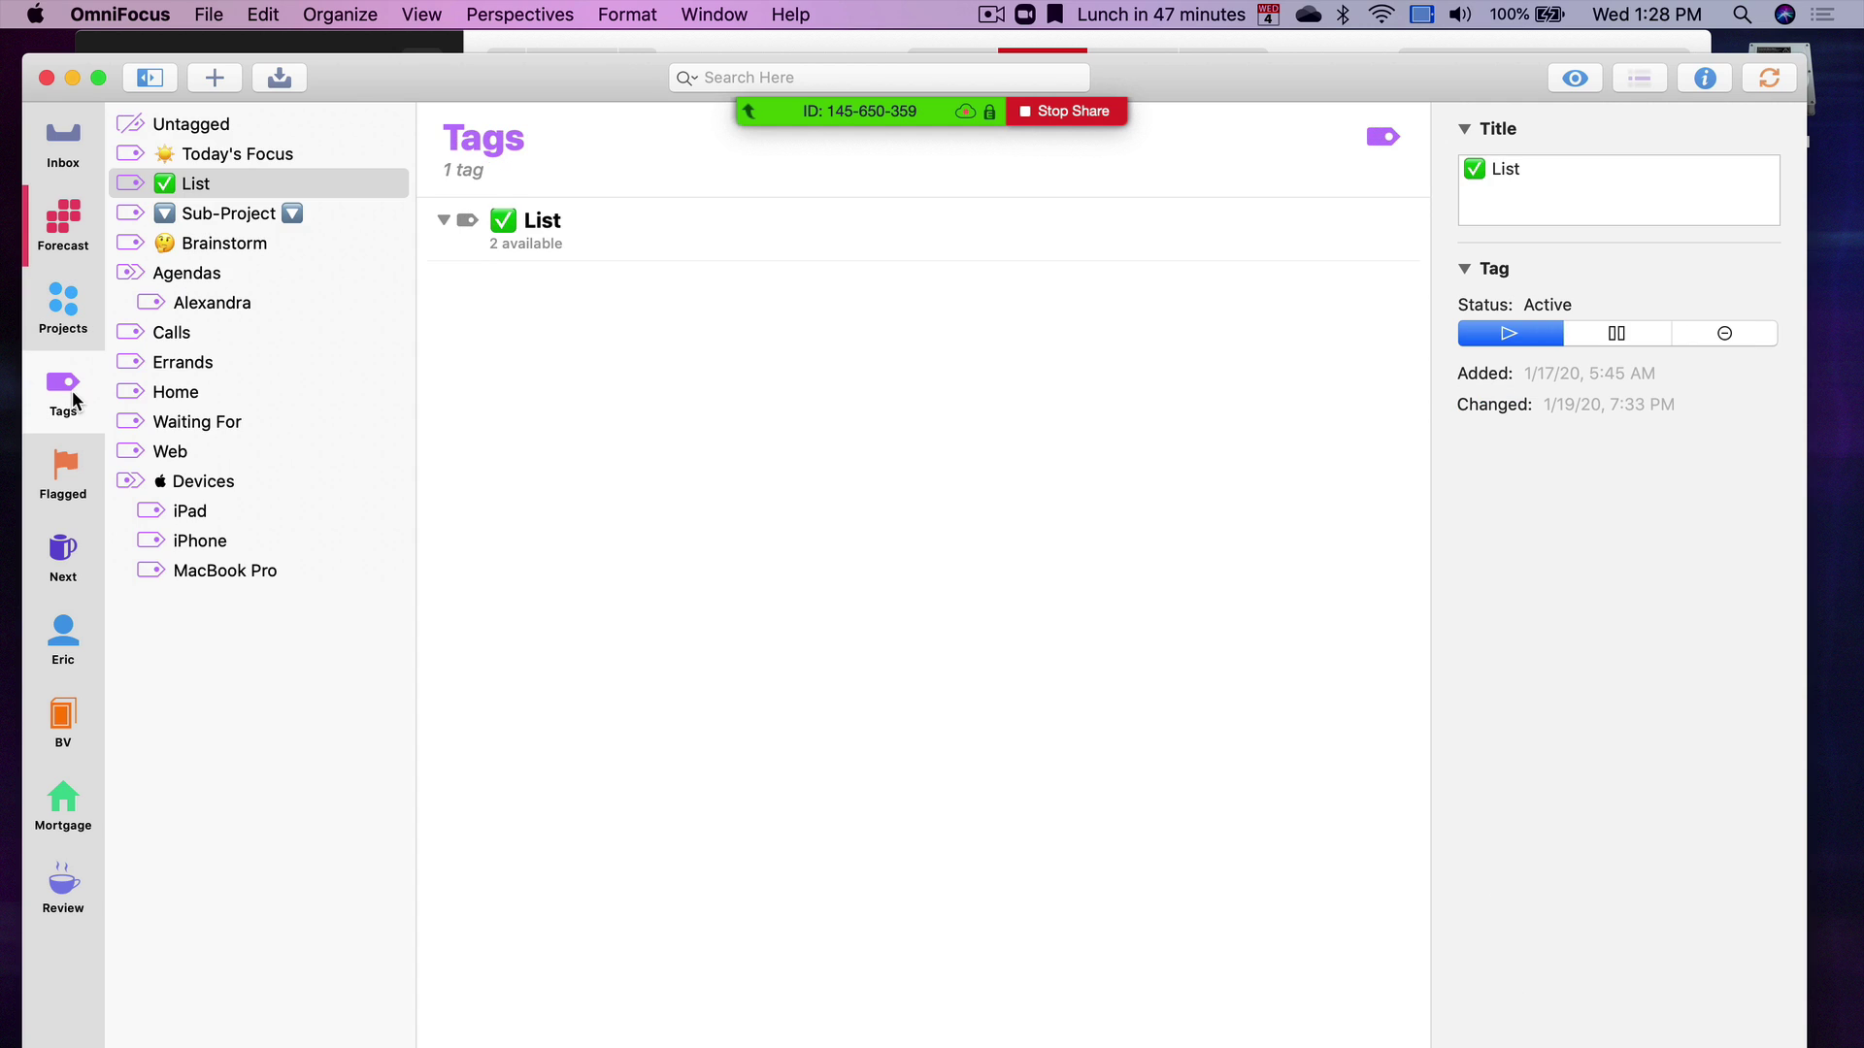
pyautogui.click(274, 219)
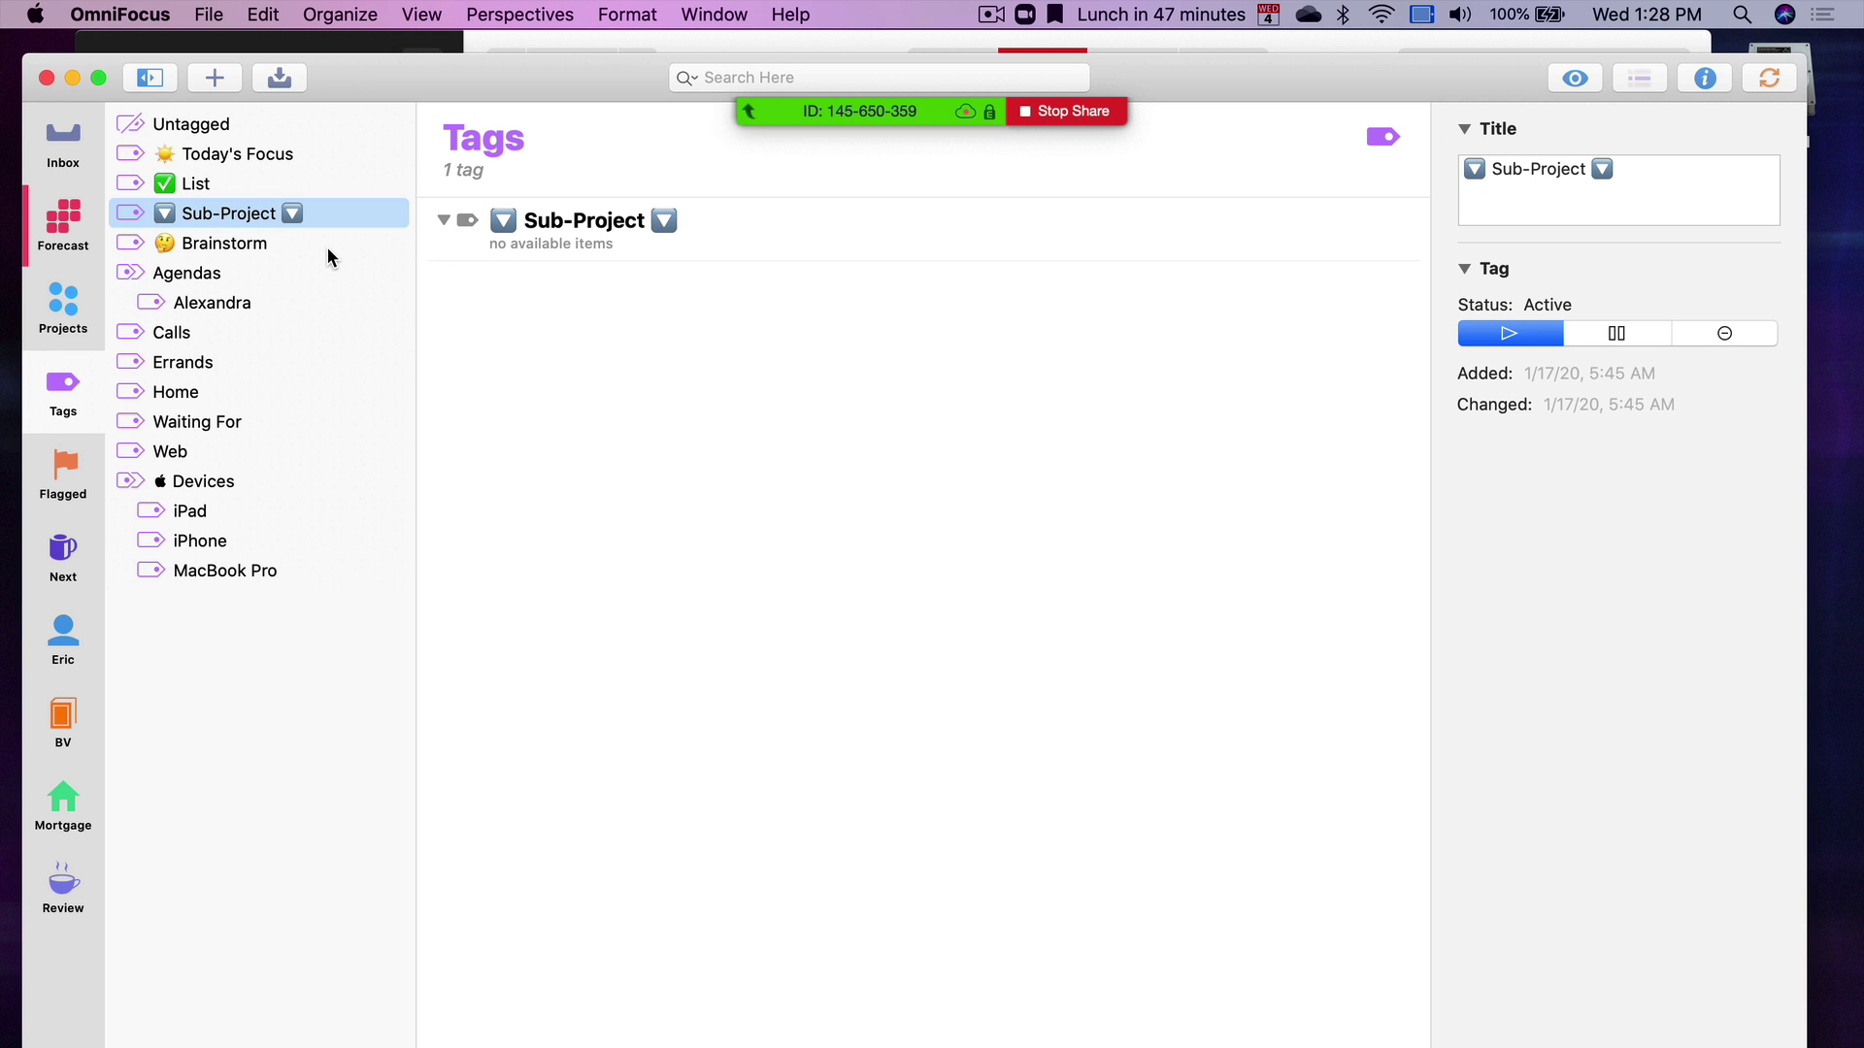
pyautogui.click(66, 303)
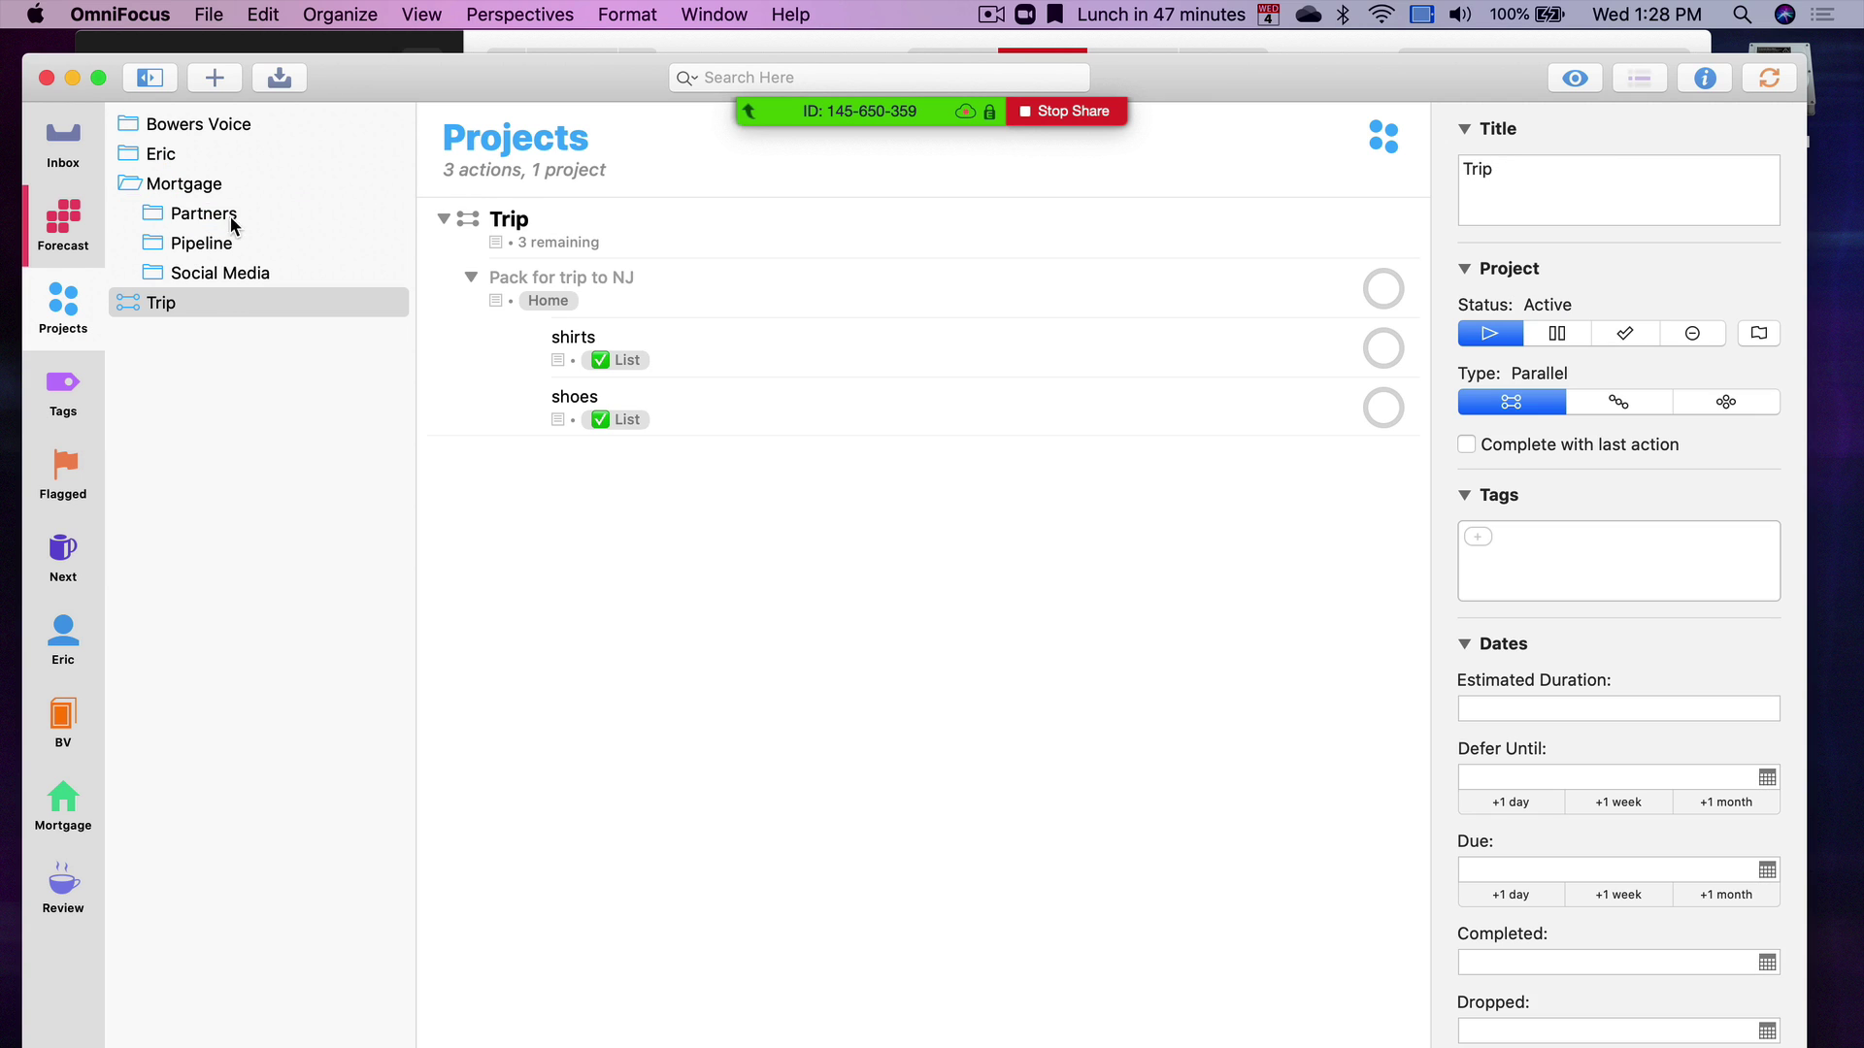
pyautogui.click(229, 219)
pyautogui.click(134, 153)
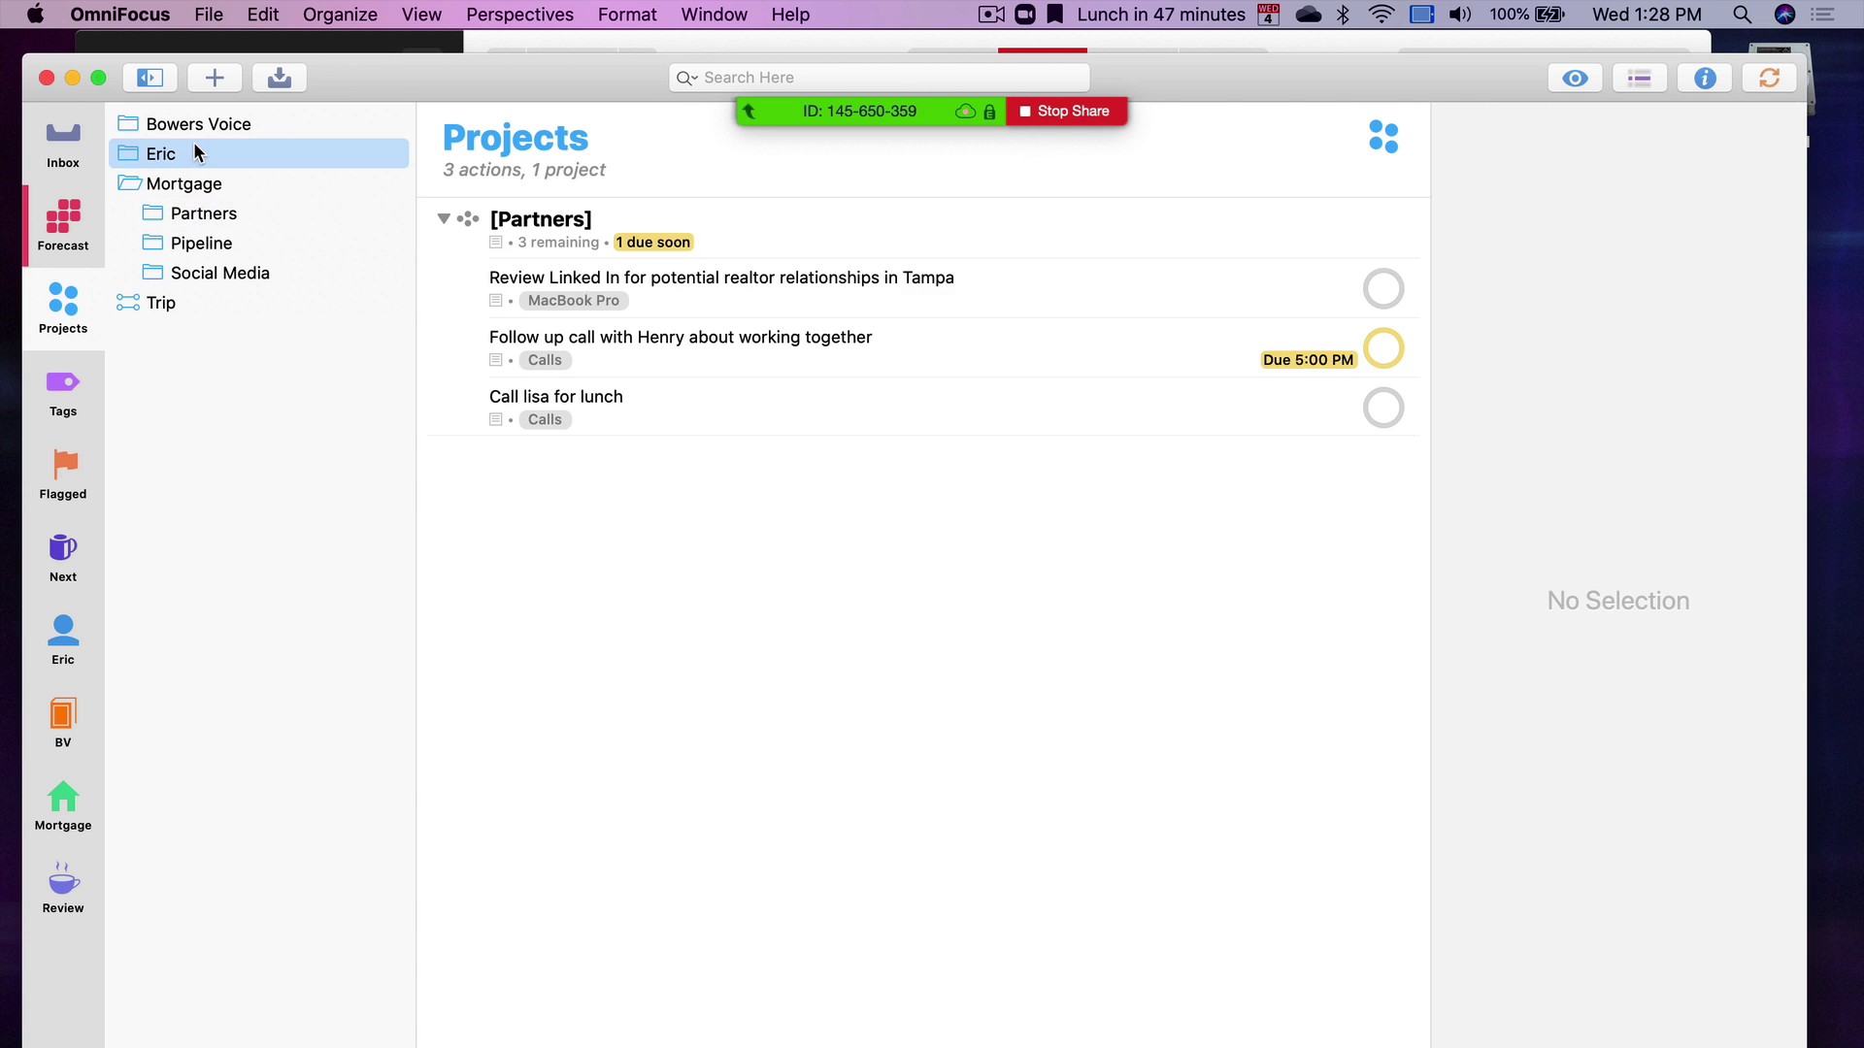
pyautogui.click(134, 153)
pyautogui.click(187, 219)
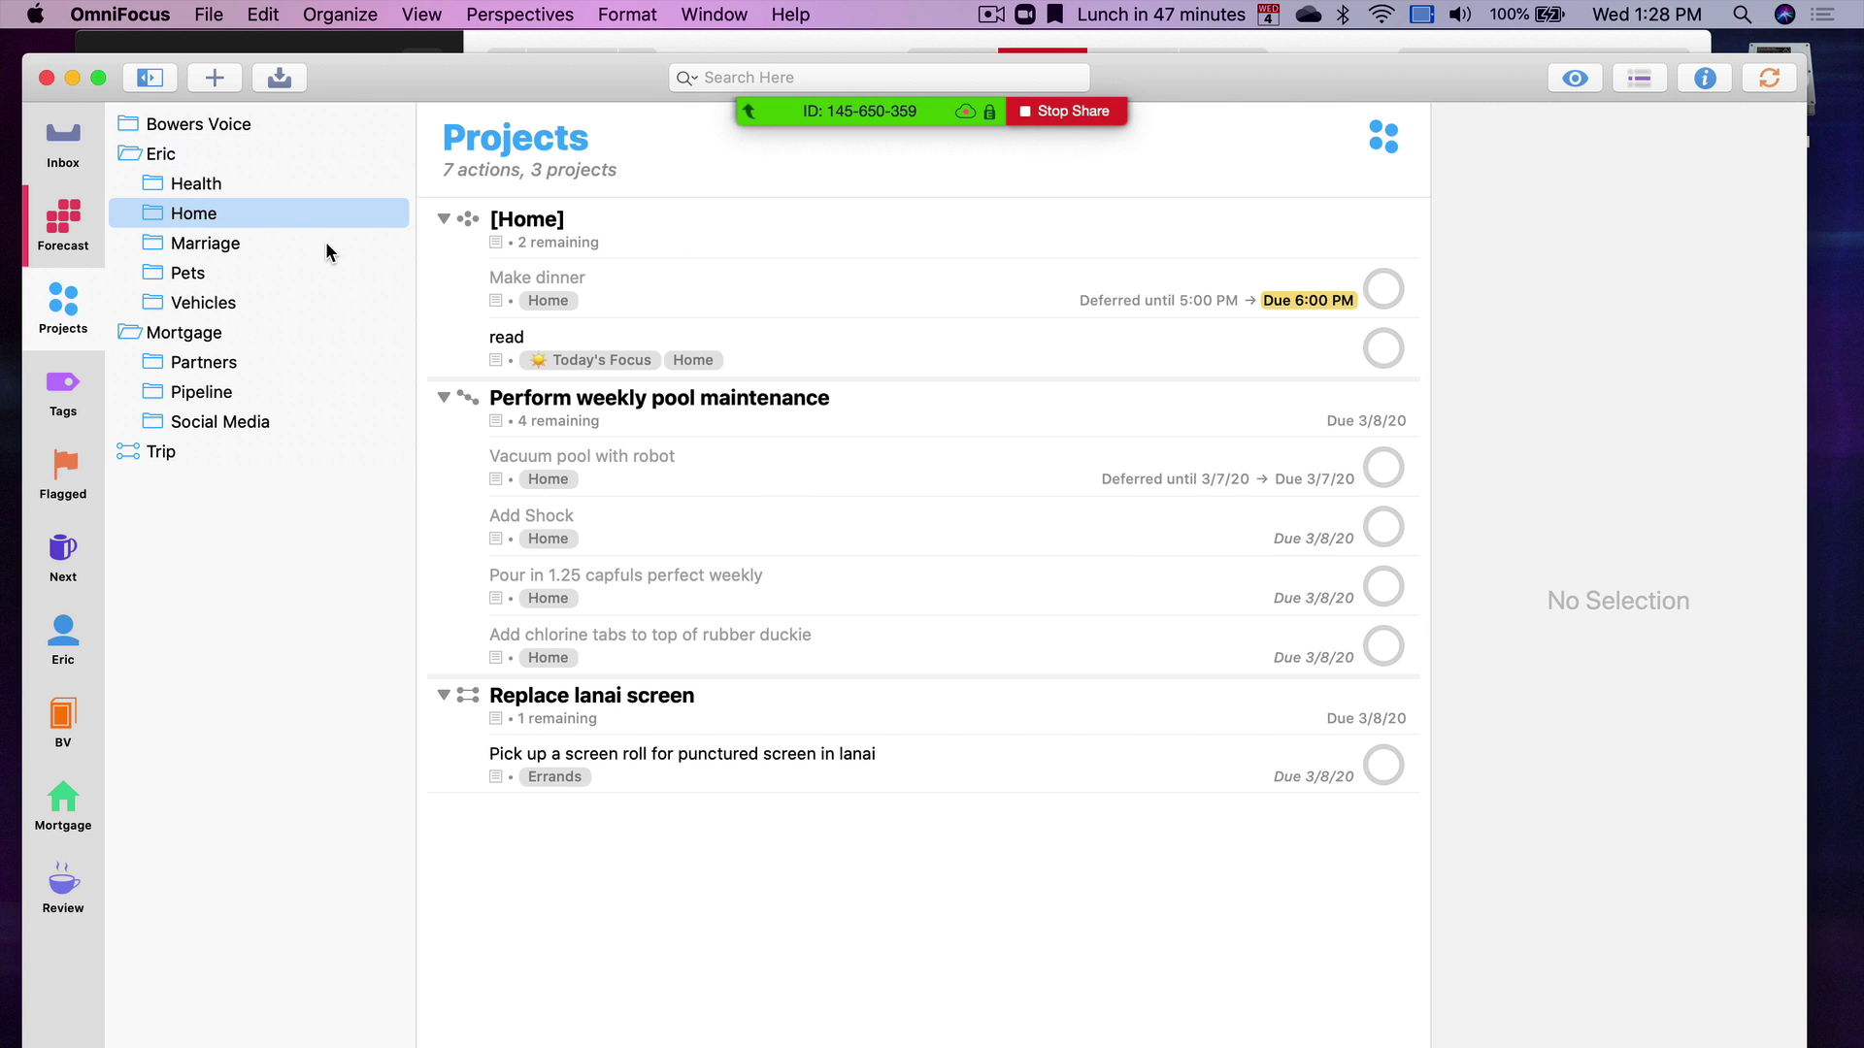
pyautogui.click(202, 278)
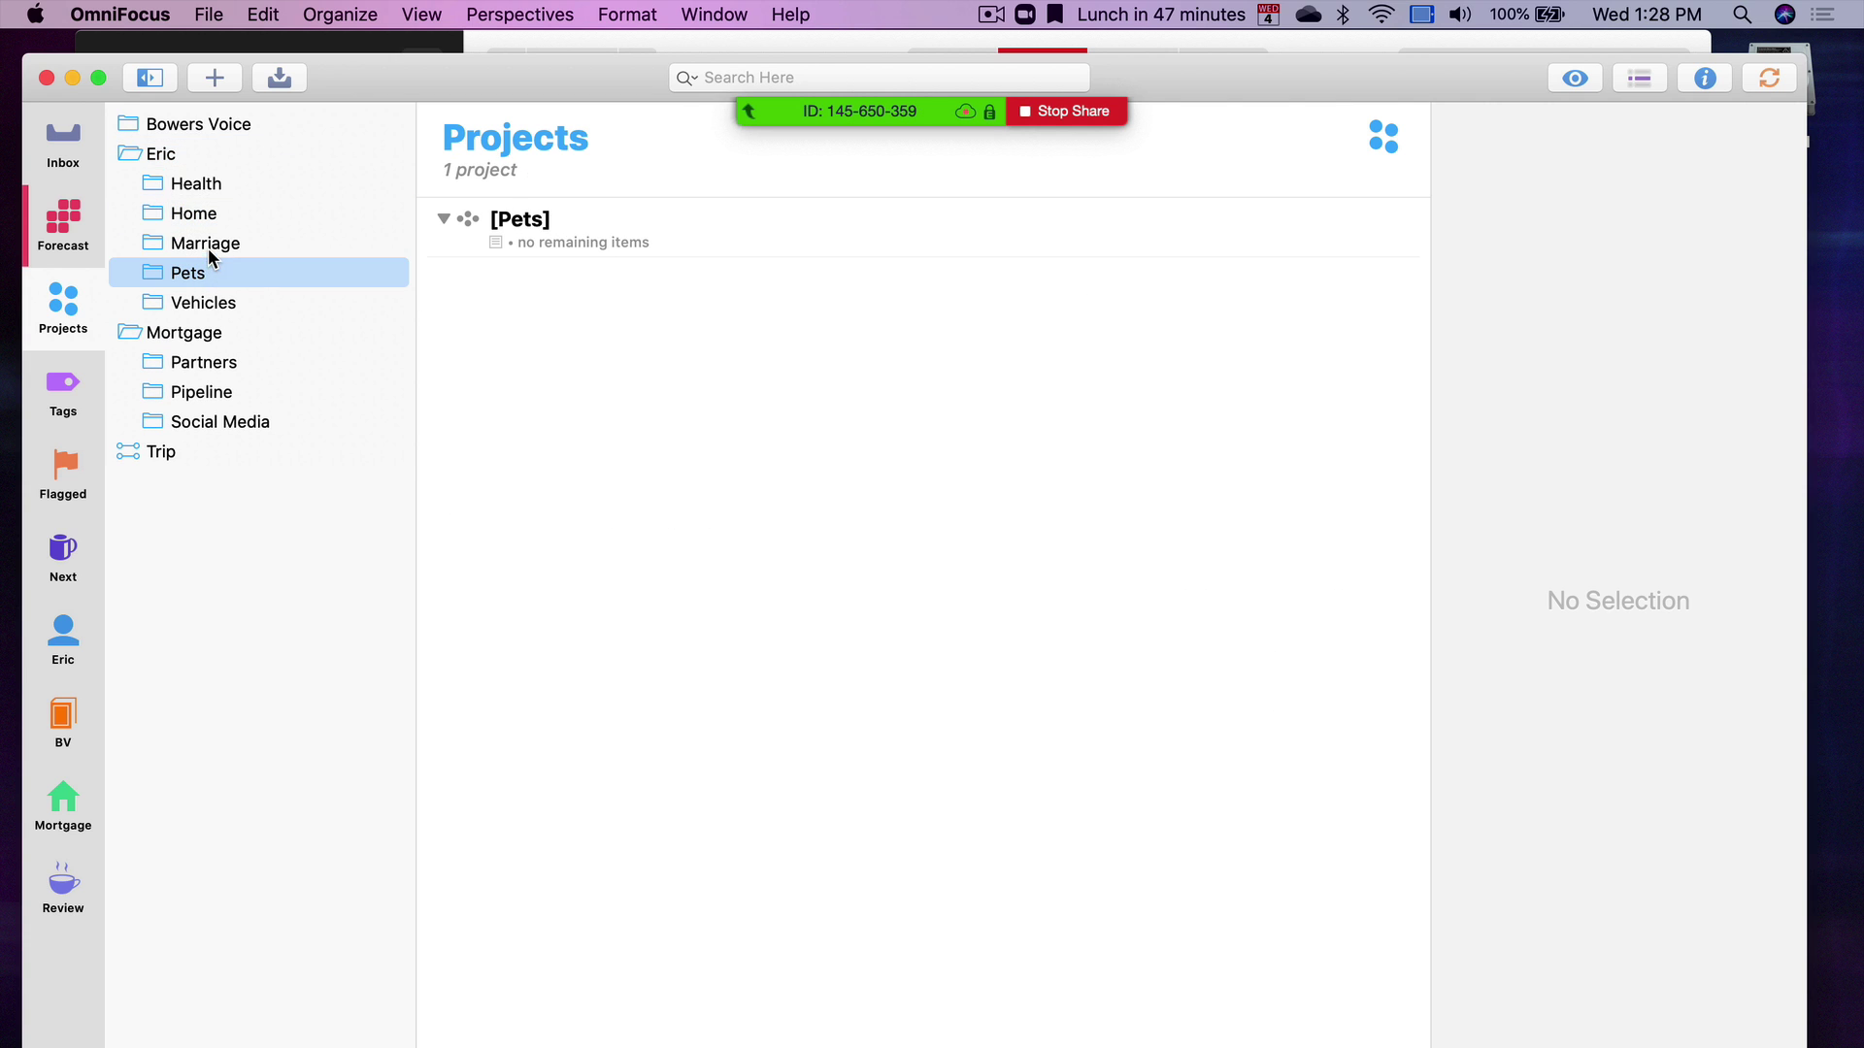
pyautogui.click(214, 249)
# Set the Tags view to show Remaining items and reveal 'File taxes' in its project
pyautogui.click(58, 408)
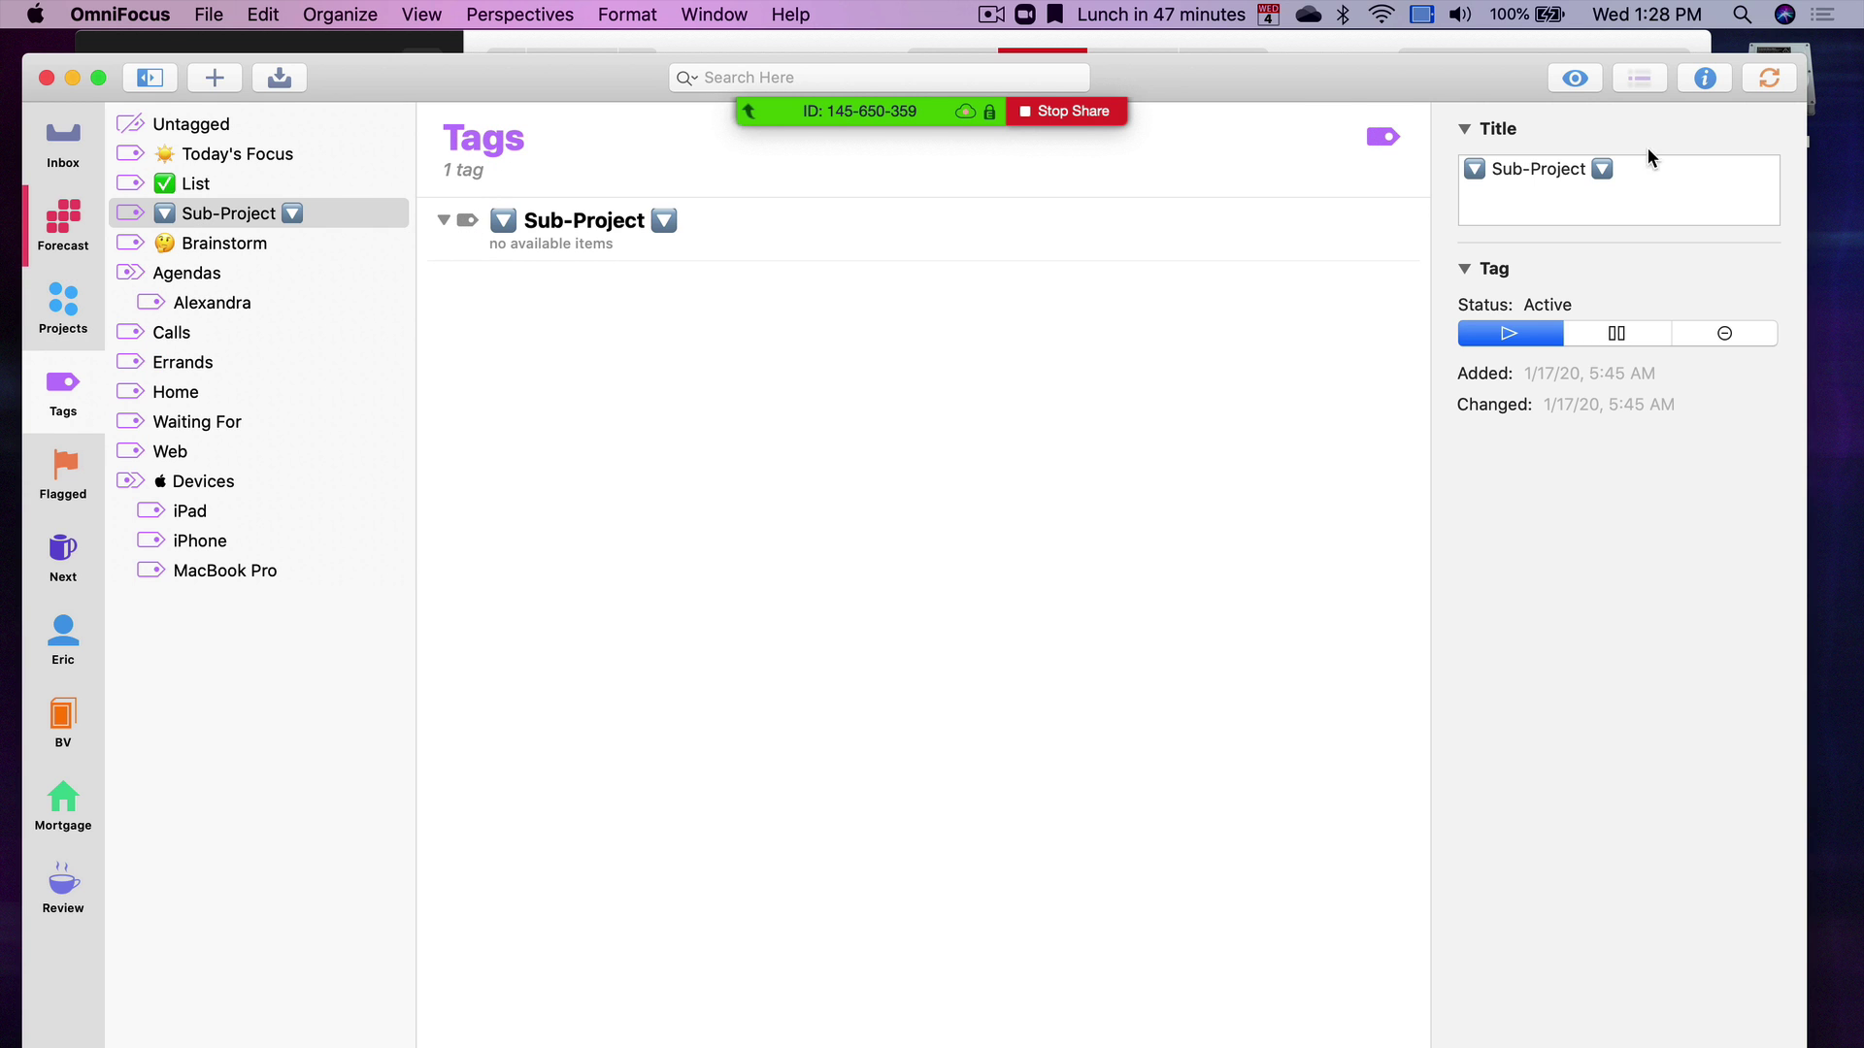
pyautogui.click(1570, 86)
pyautogui.click(1252, 402)
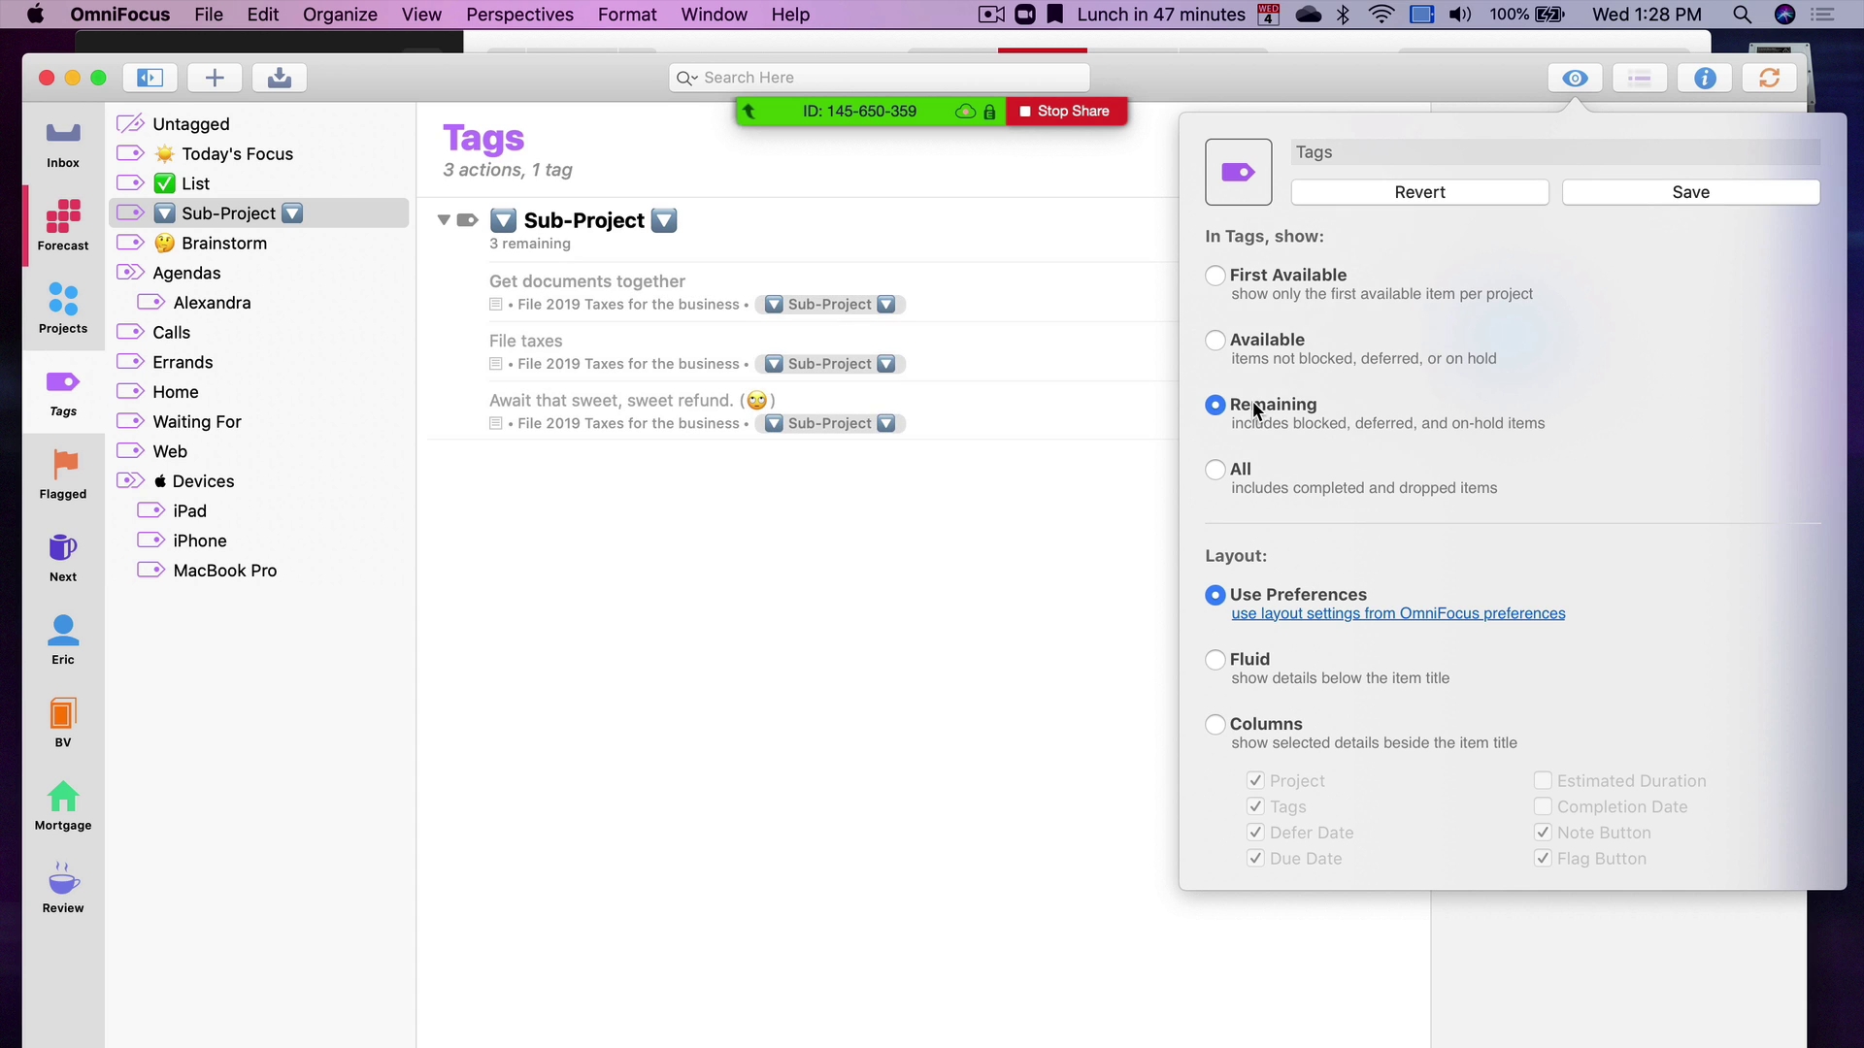
pyautogui.click(807, 532)
pyautogui.click(659, 342)
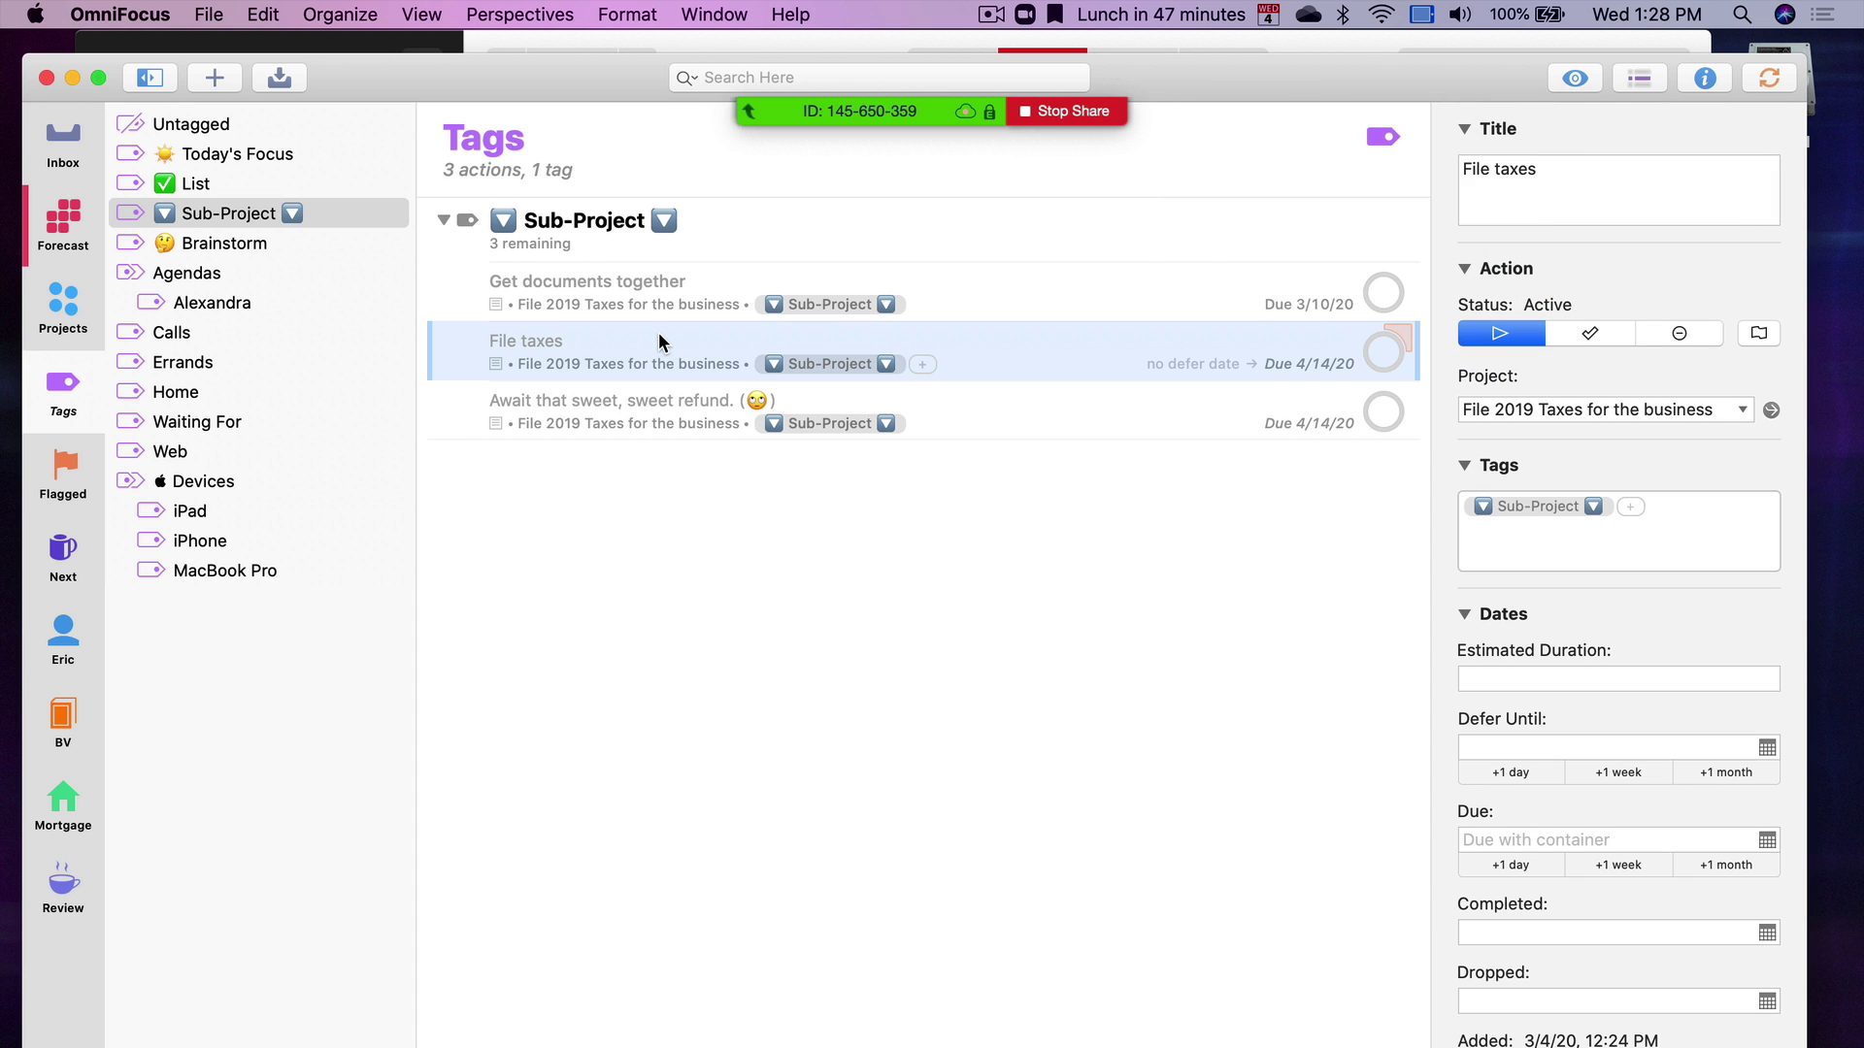
pyautogui.press('super+alt+r')
# Focus on the File 2019 Taxes for the business project and review its actions
pyautogui.click(980, 883)
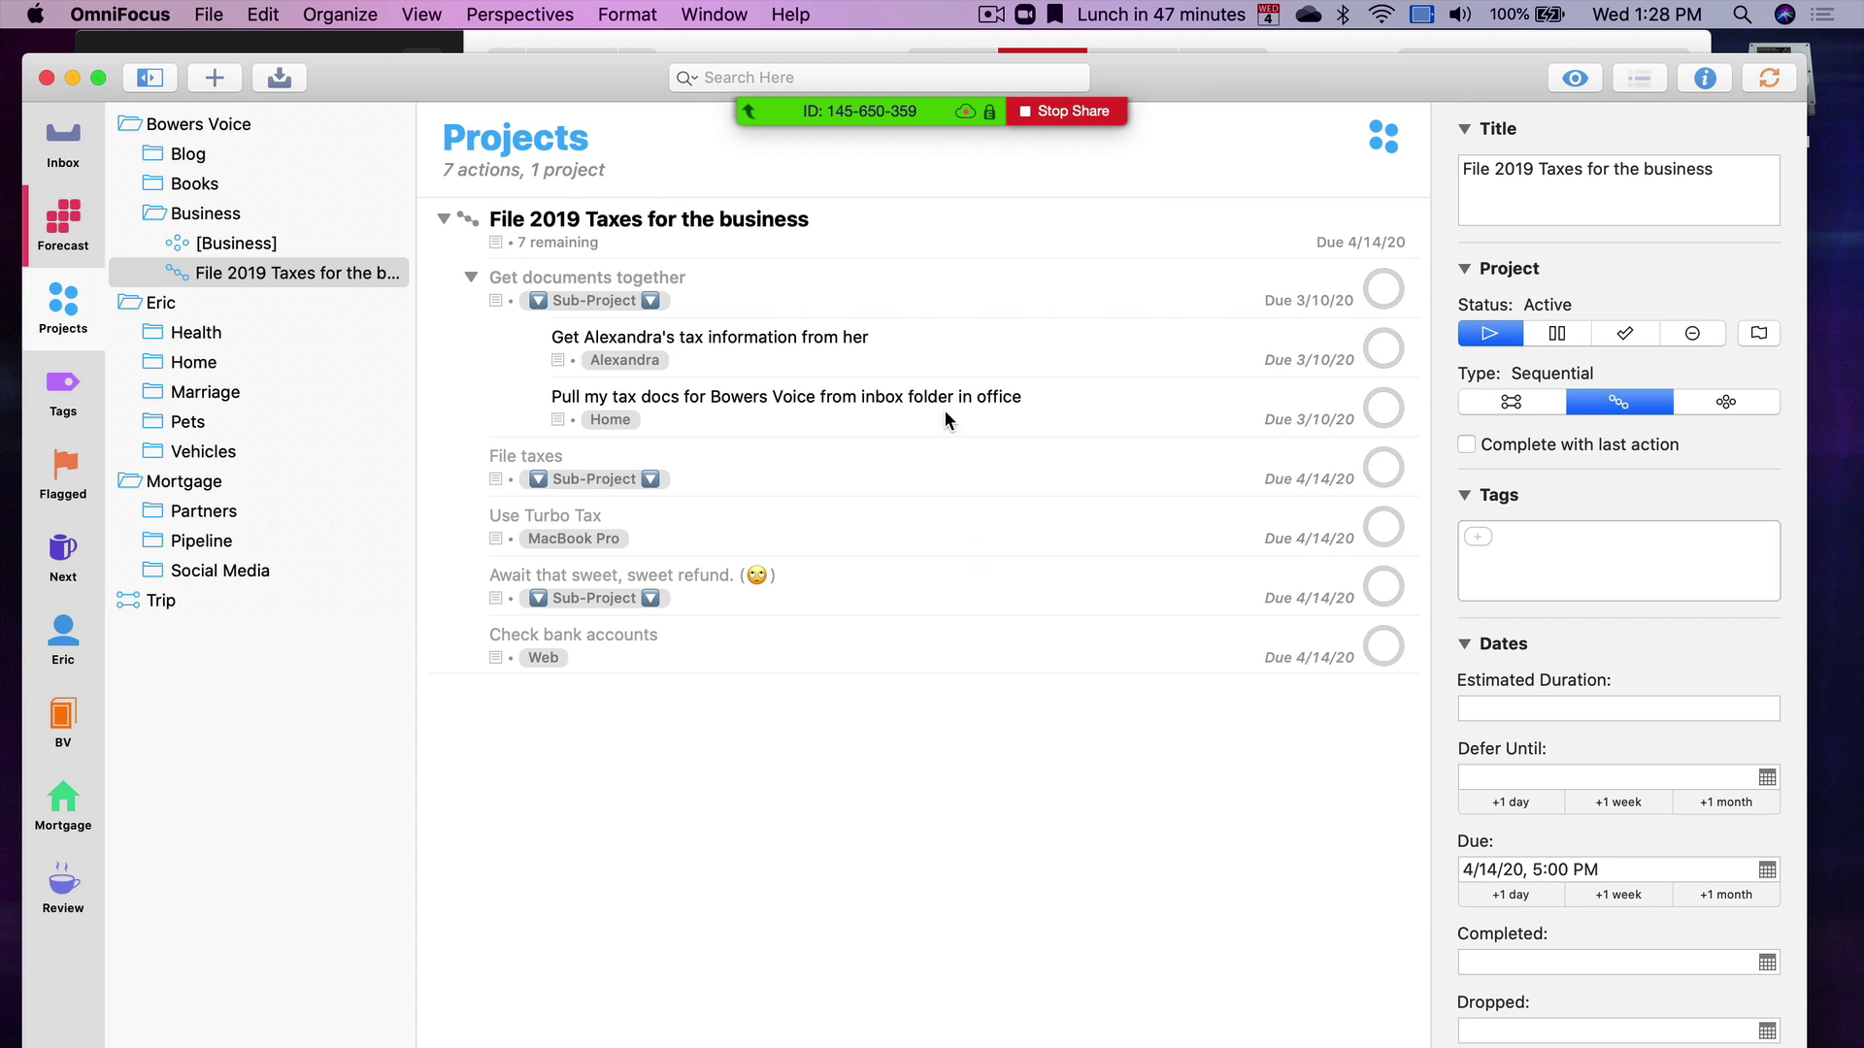
pyautogui.click(830, 212)
pyautogui.press('ctrl+super+f')
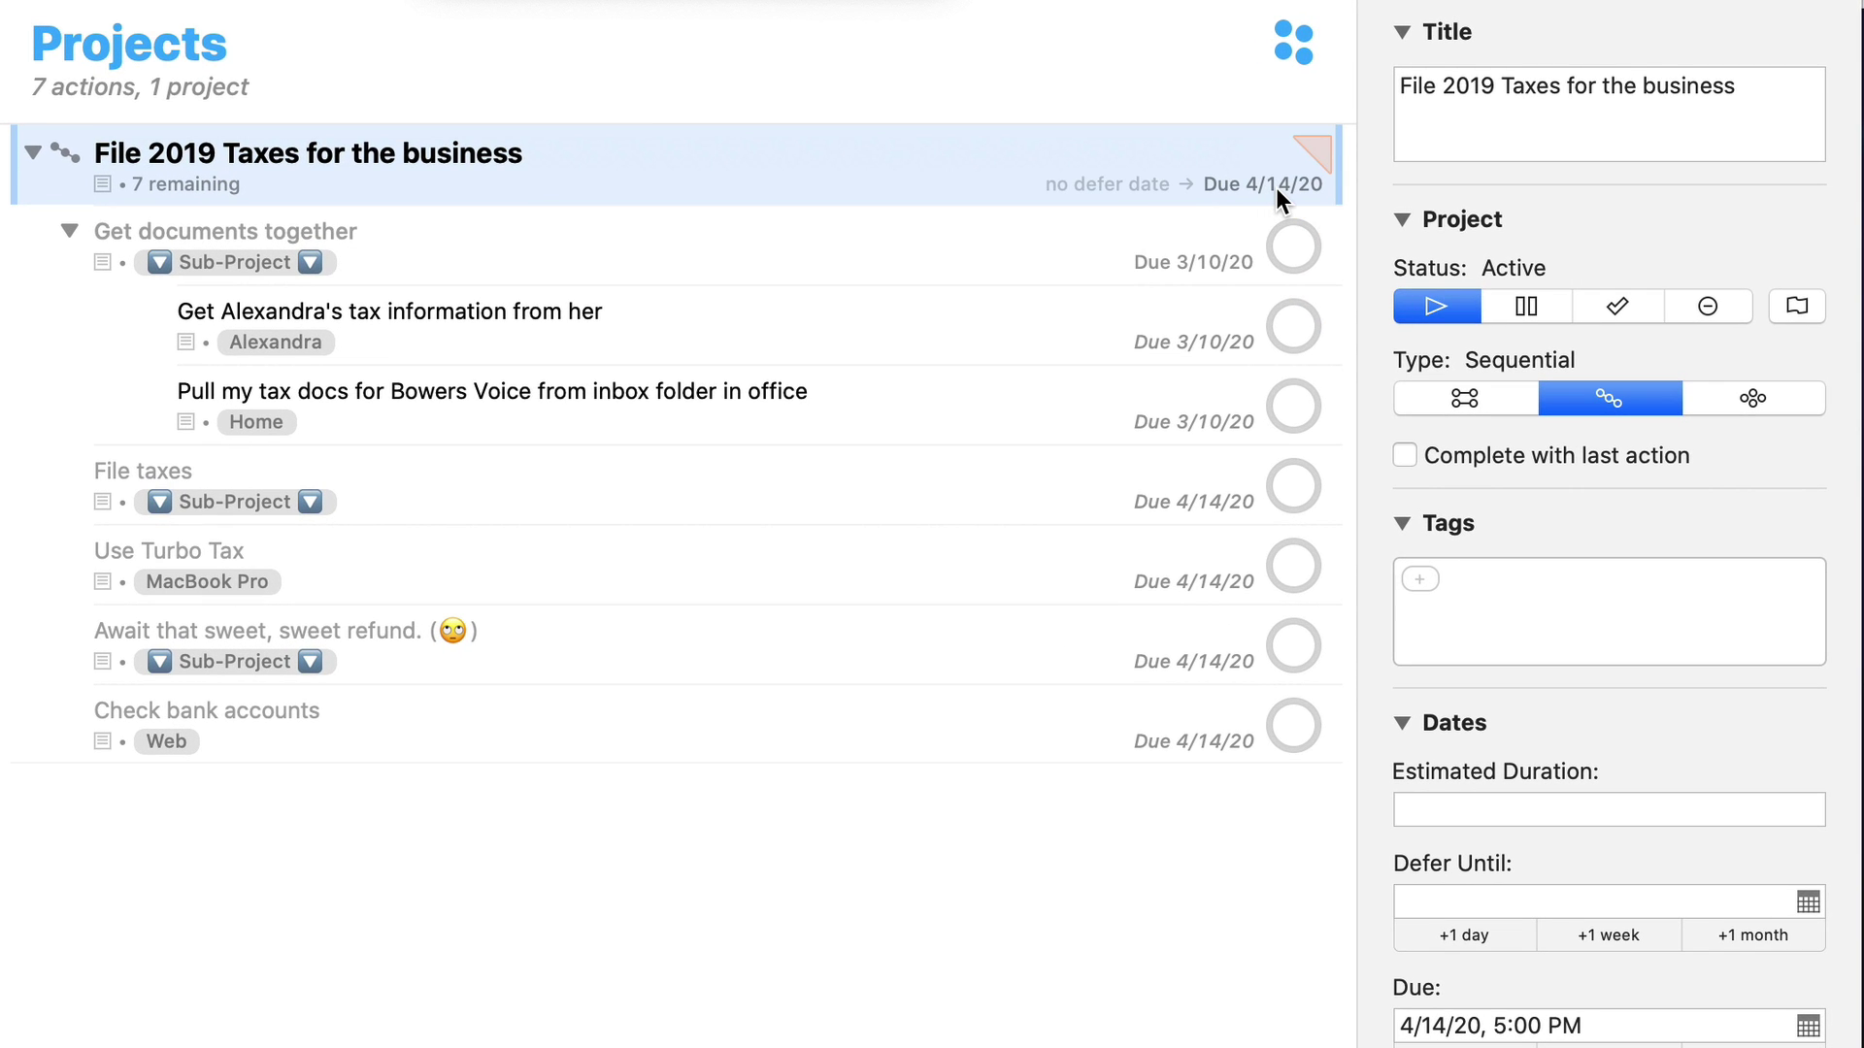
pyautogui.click(713, 229)
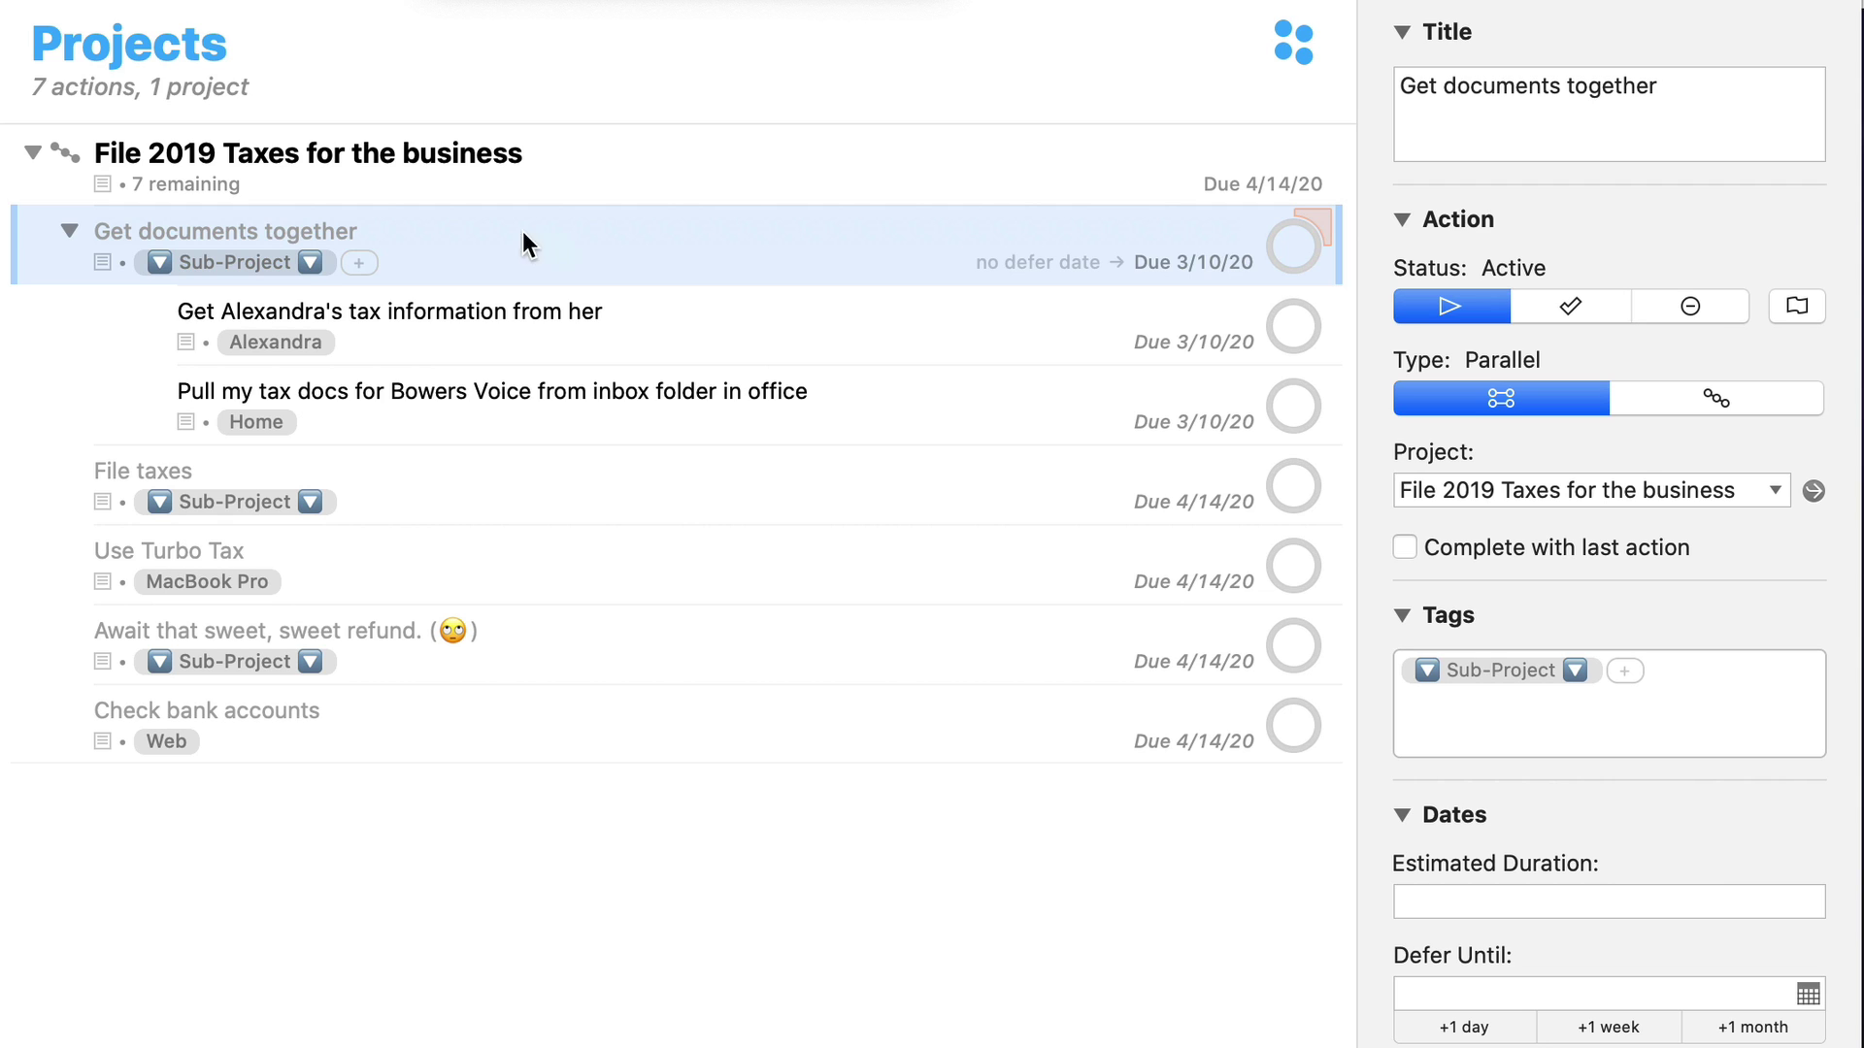
pyautogui.click(458, 317)
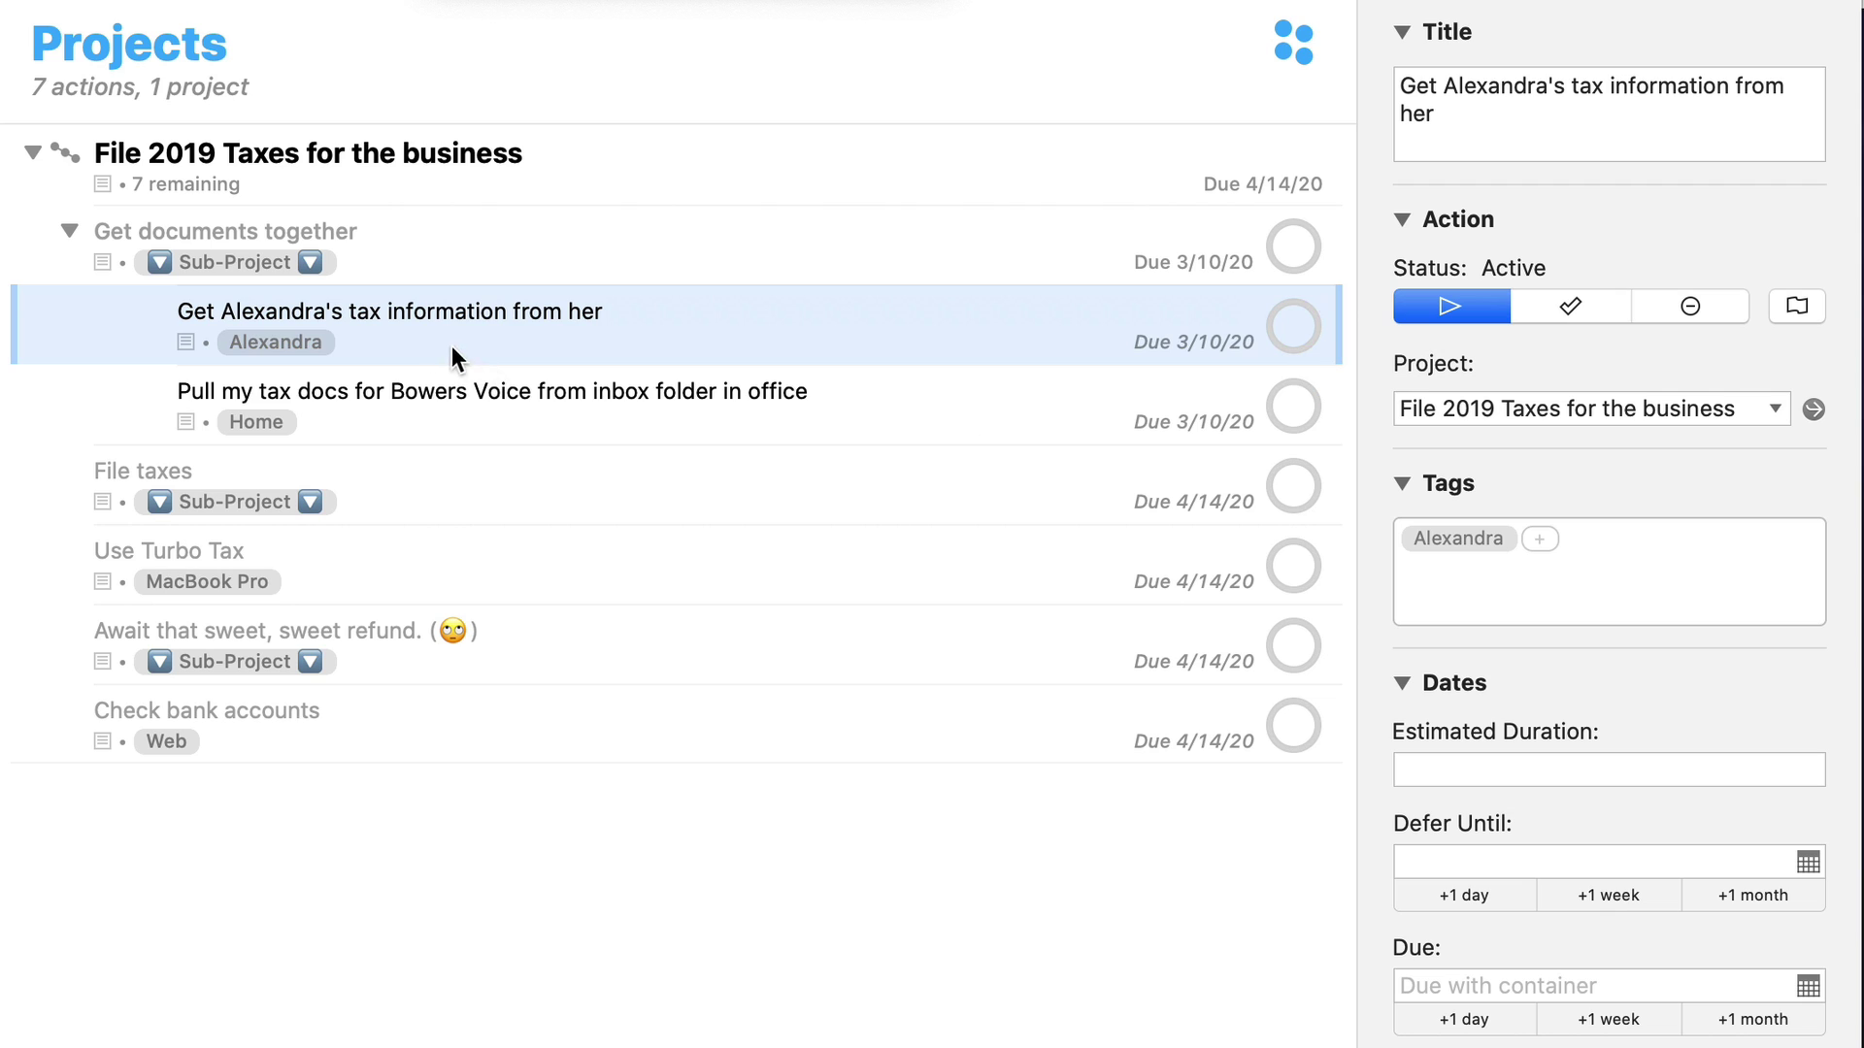
pyautogui.click(499, 405)
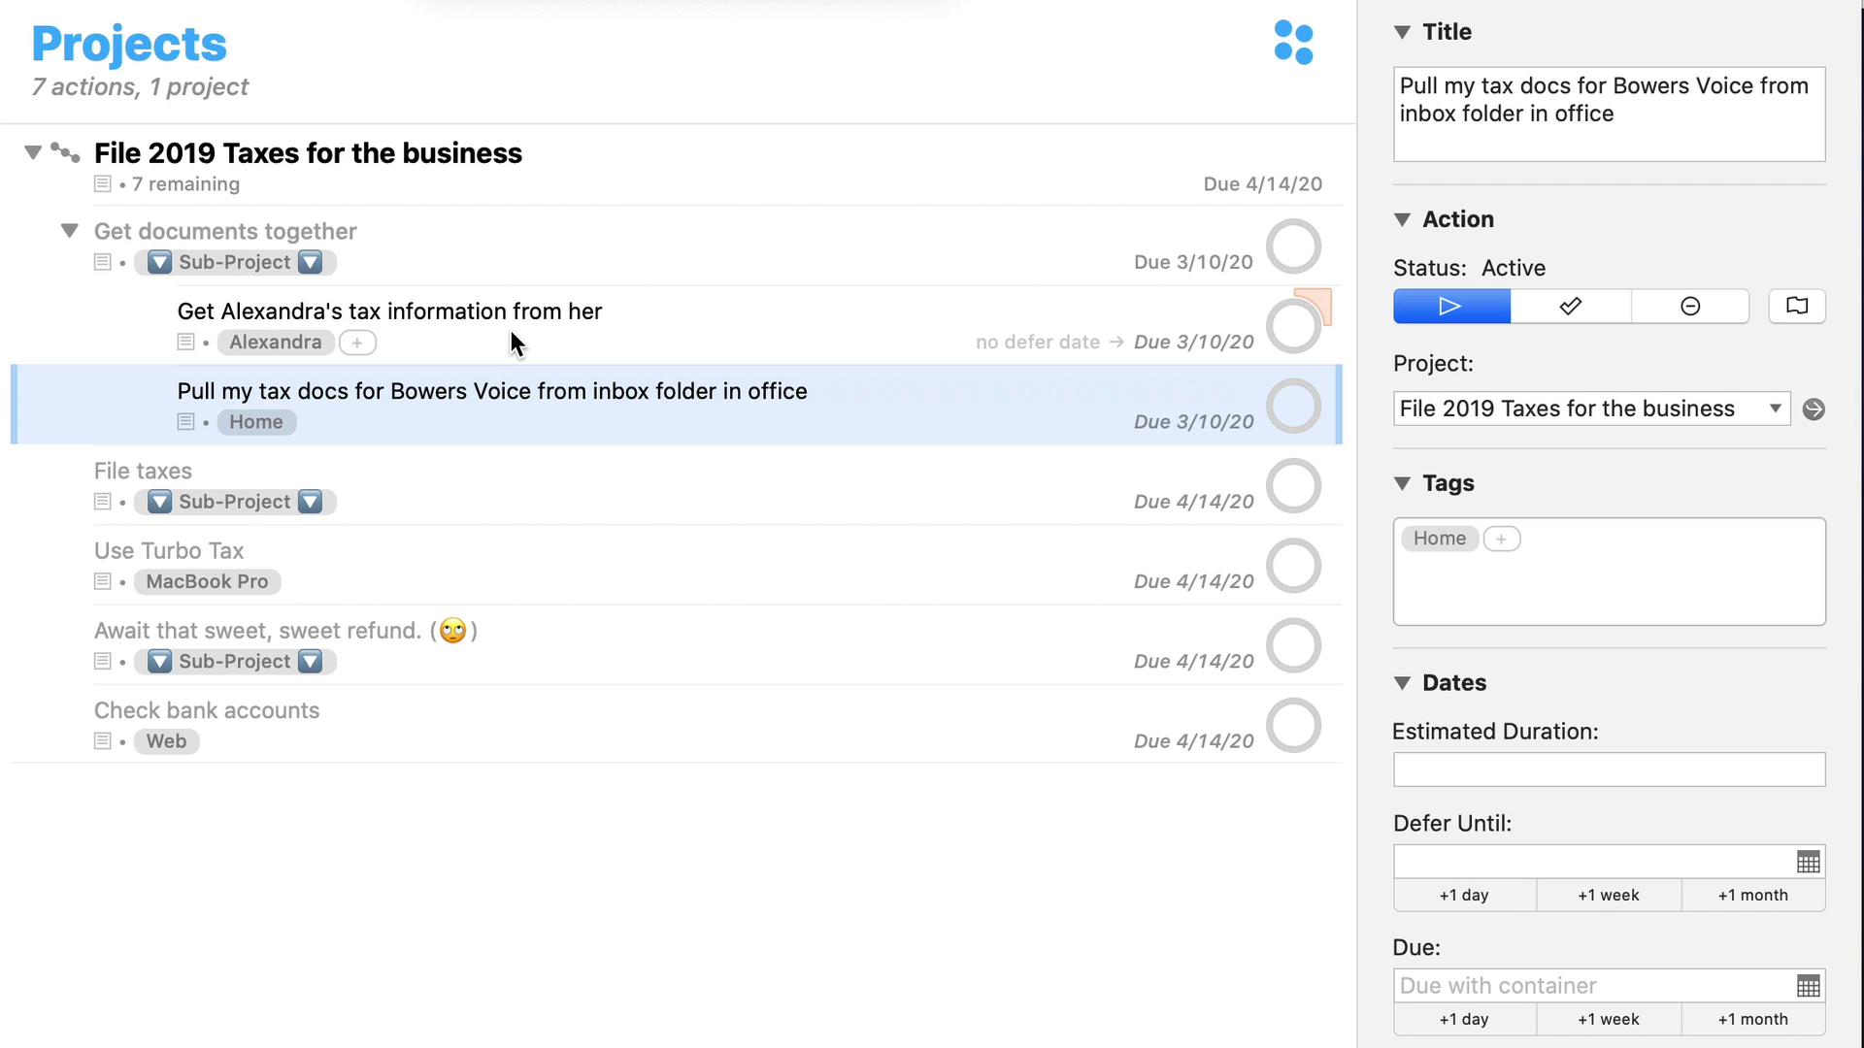
pyautogui.click(485, 222)
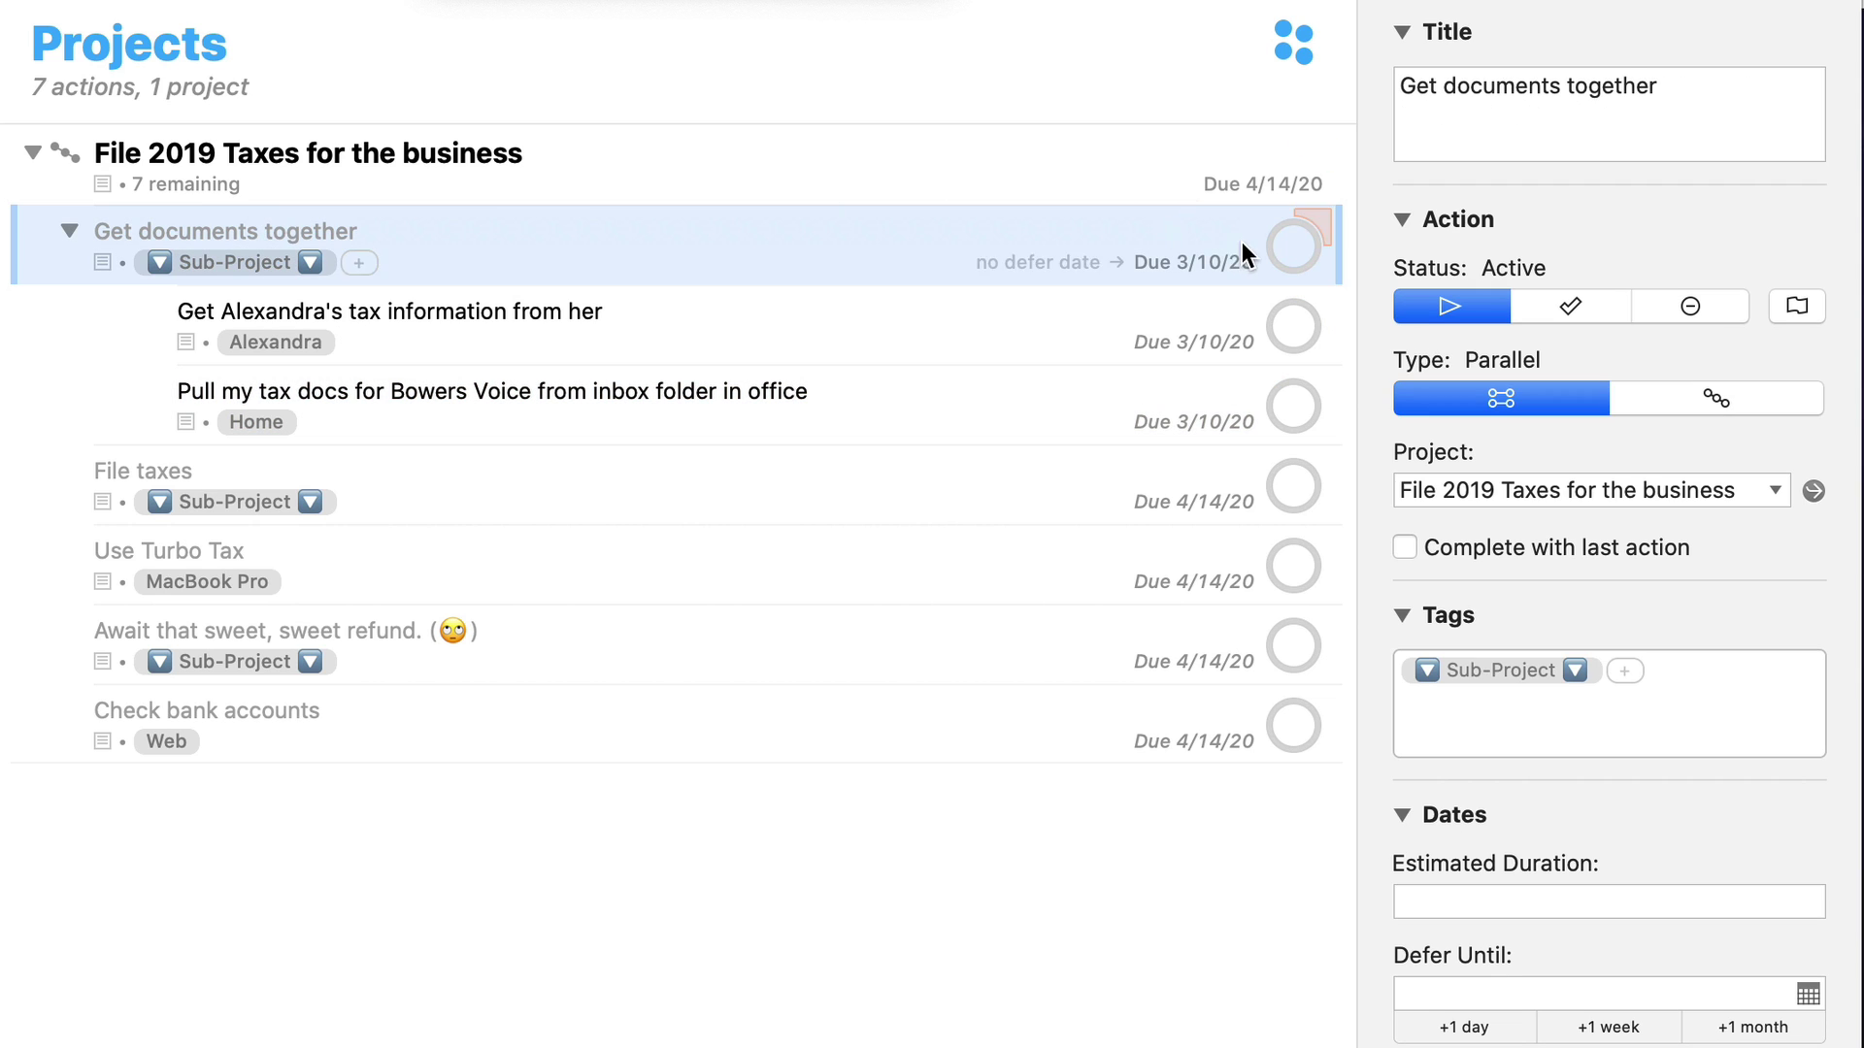
# Check off the Get documents together group and nest Use Turbo Tax under File taxes
pyautogui.click(1296, 242)
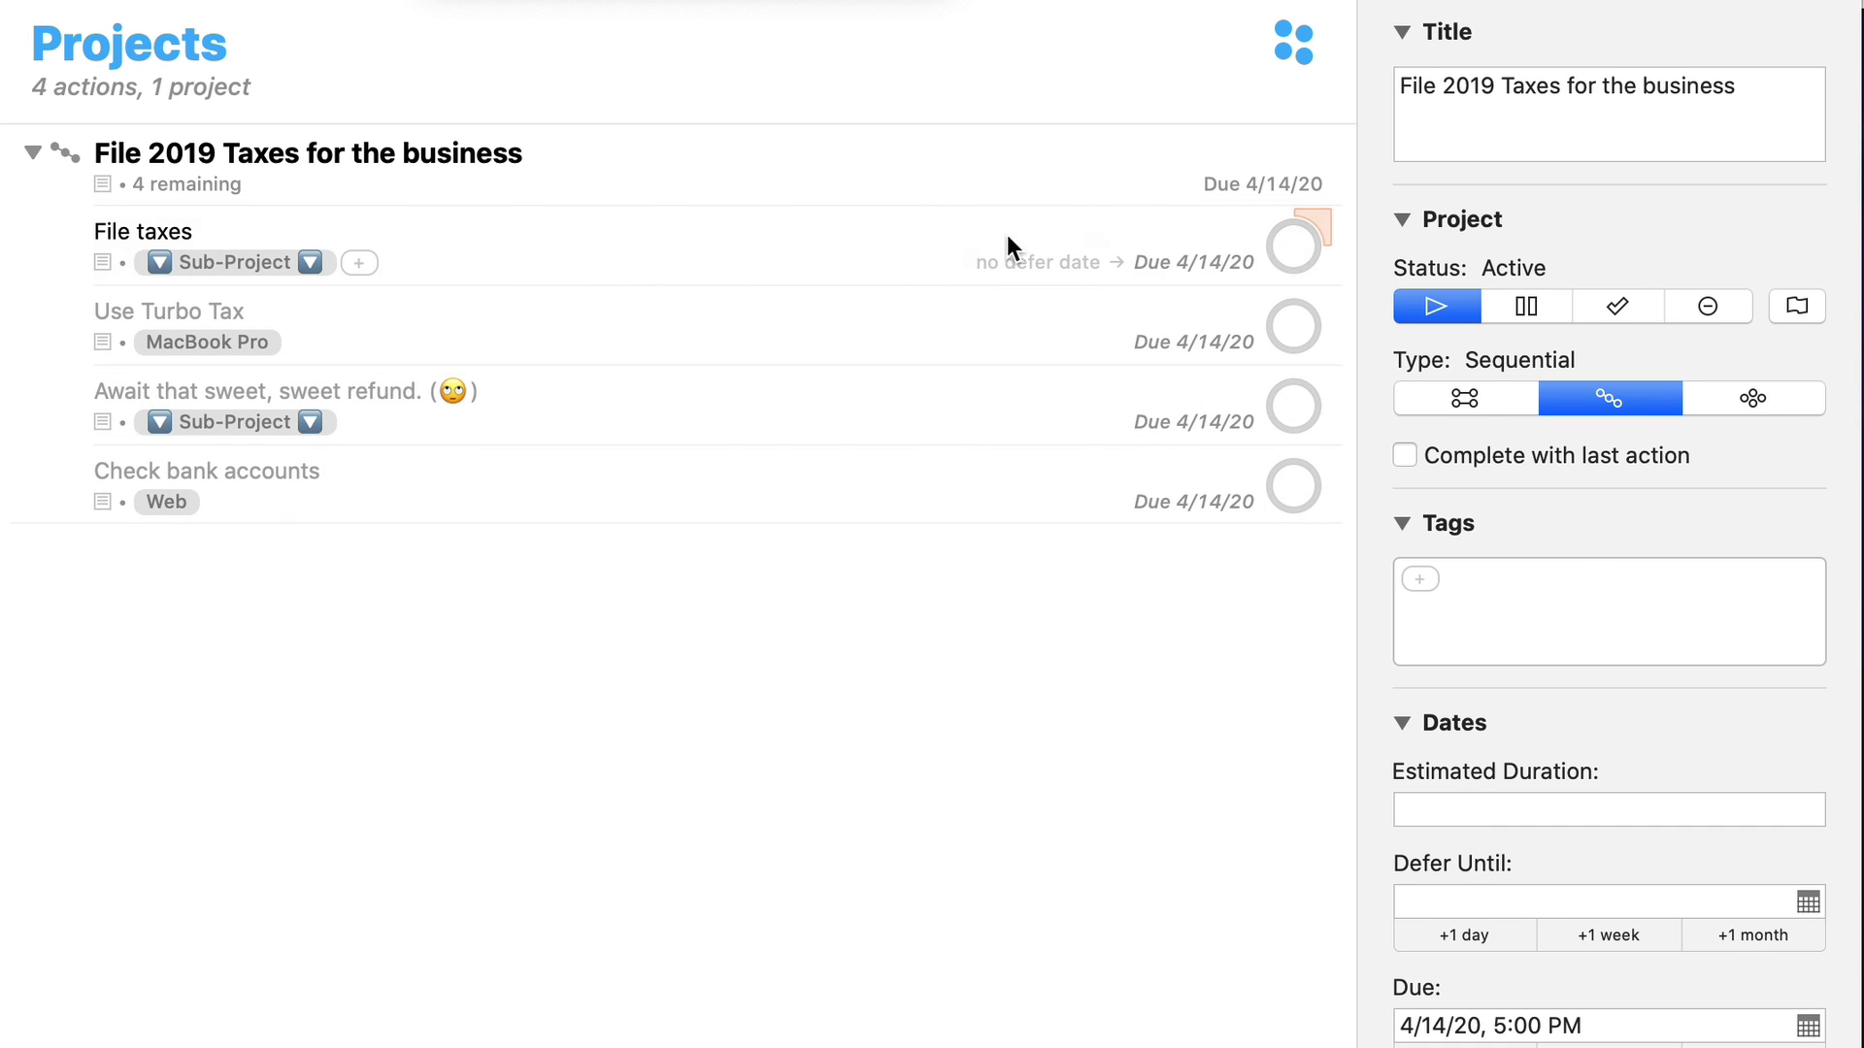
pyautogui.click(524, 170)
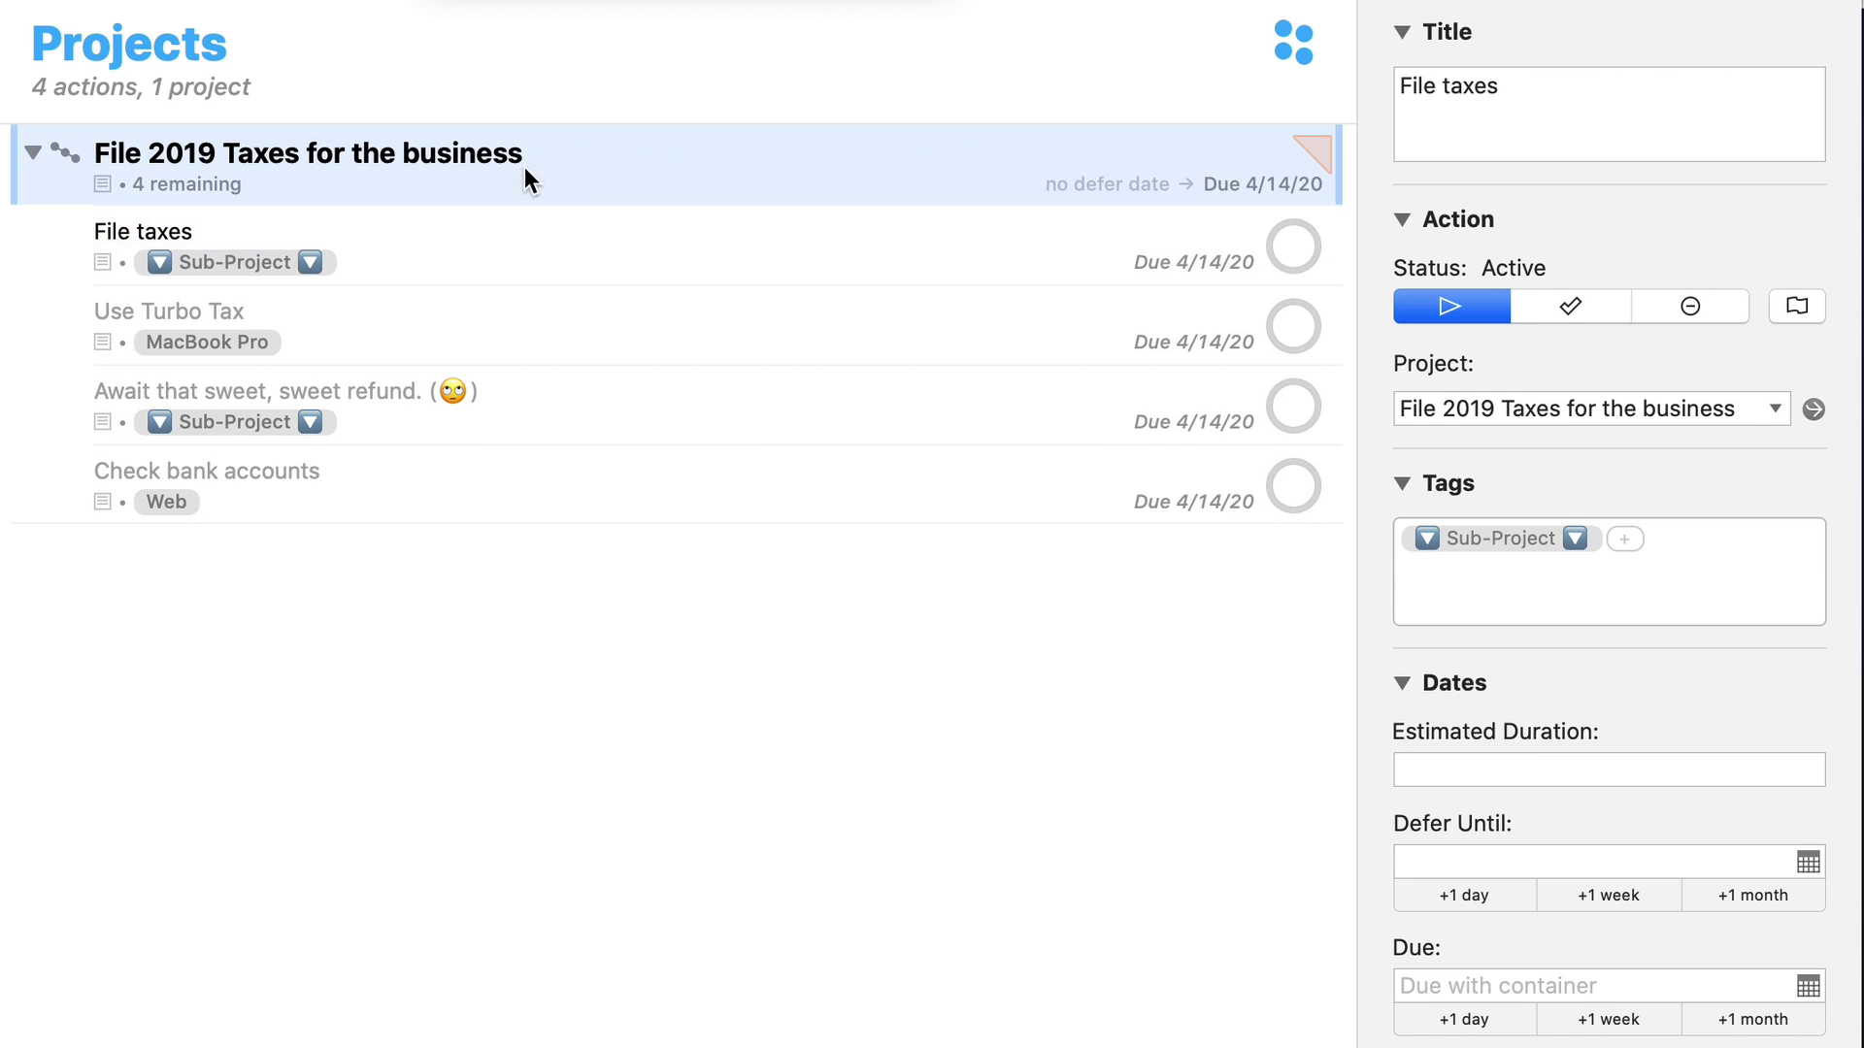
pyautogui.click(812, 209)
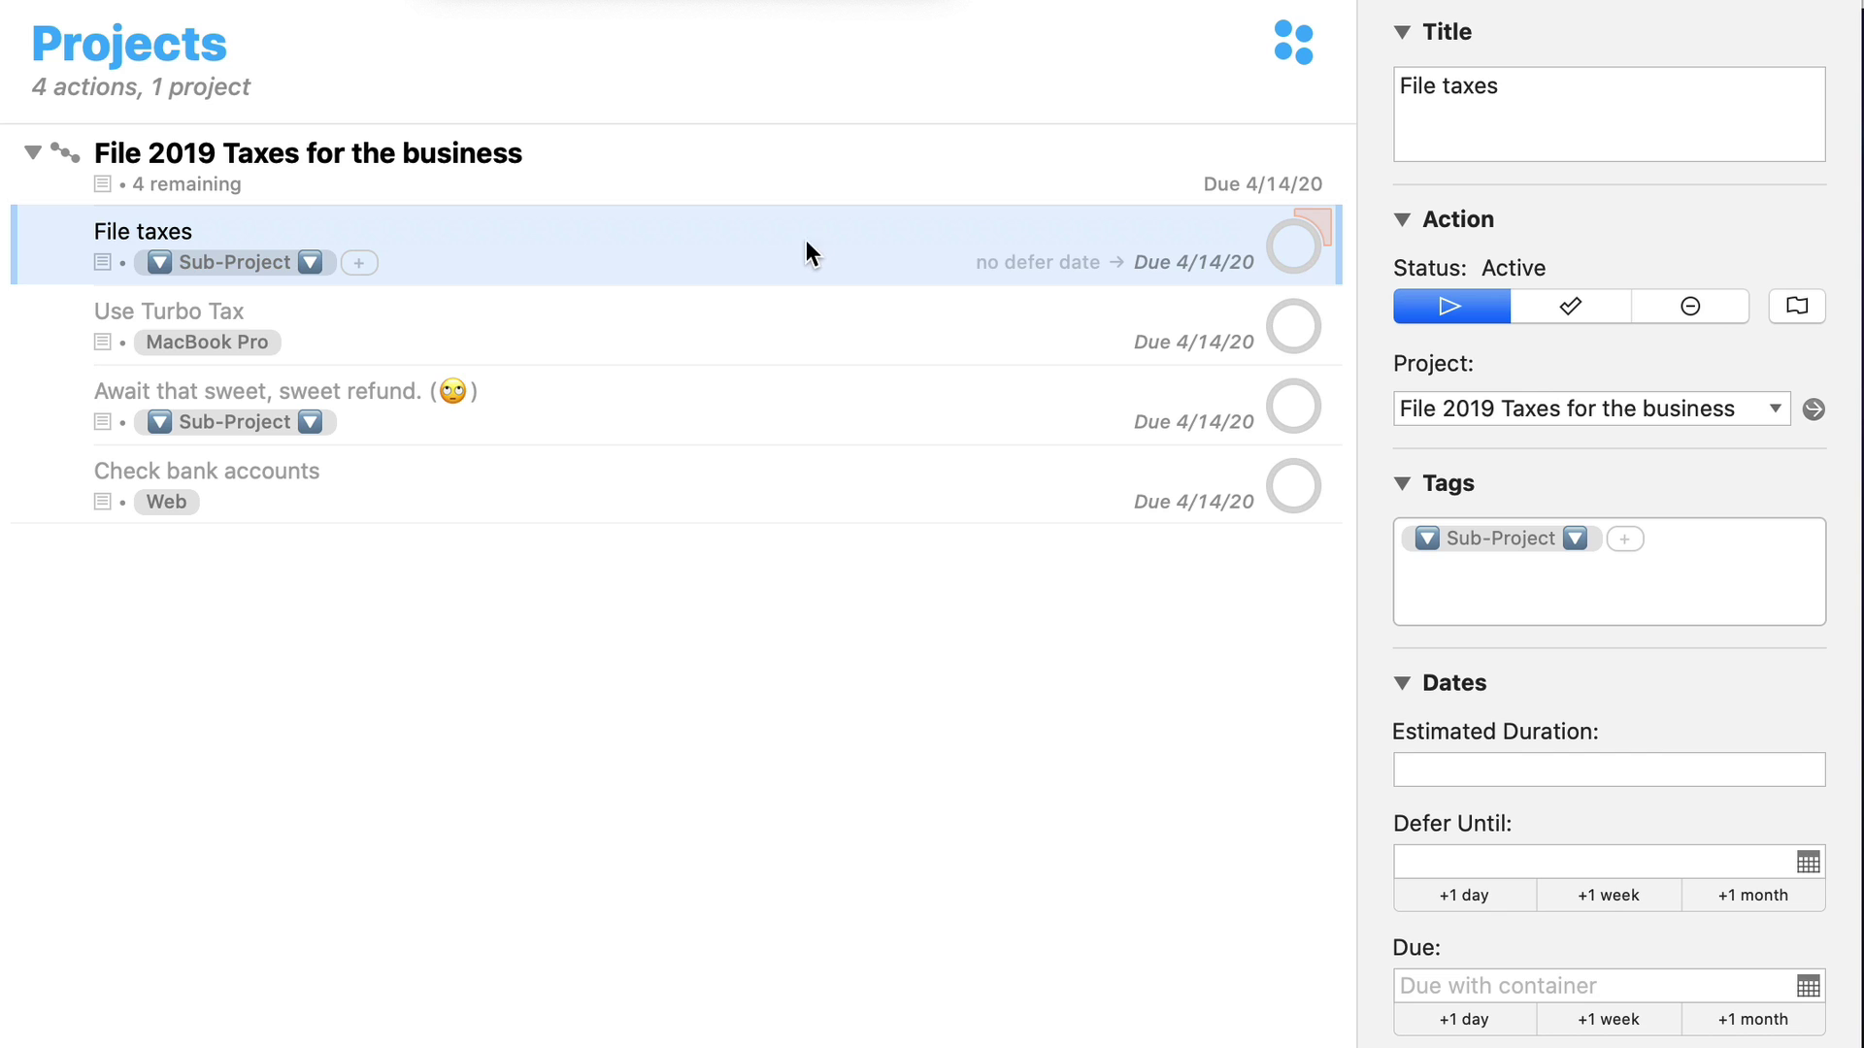
pyautogui.click(598, 325)
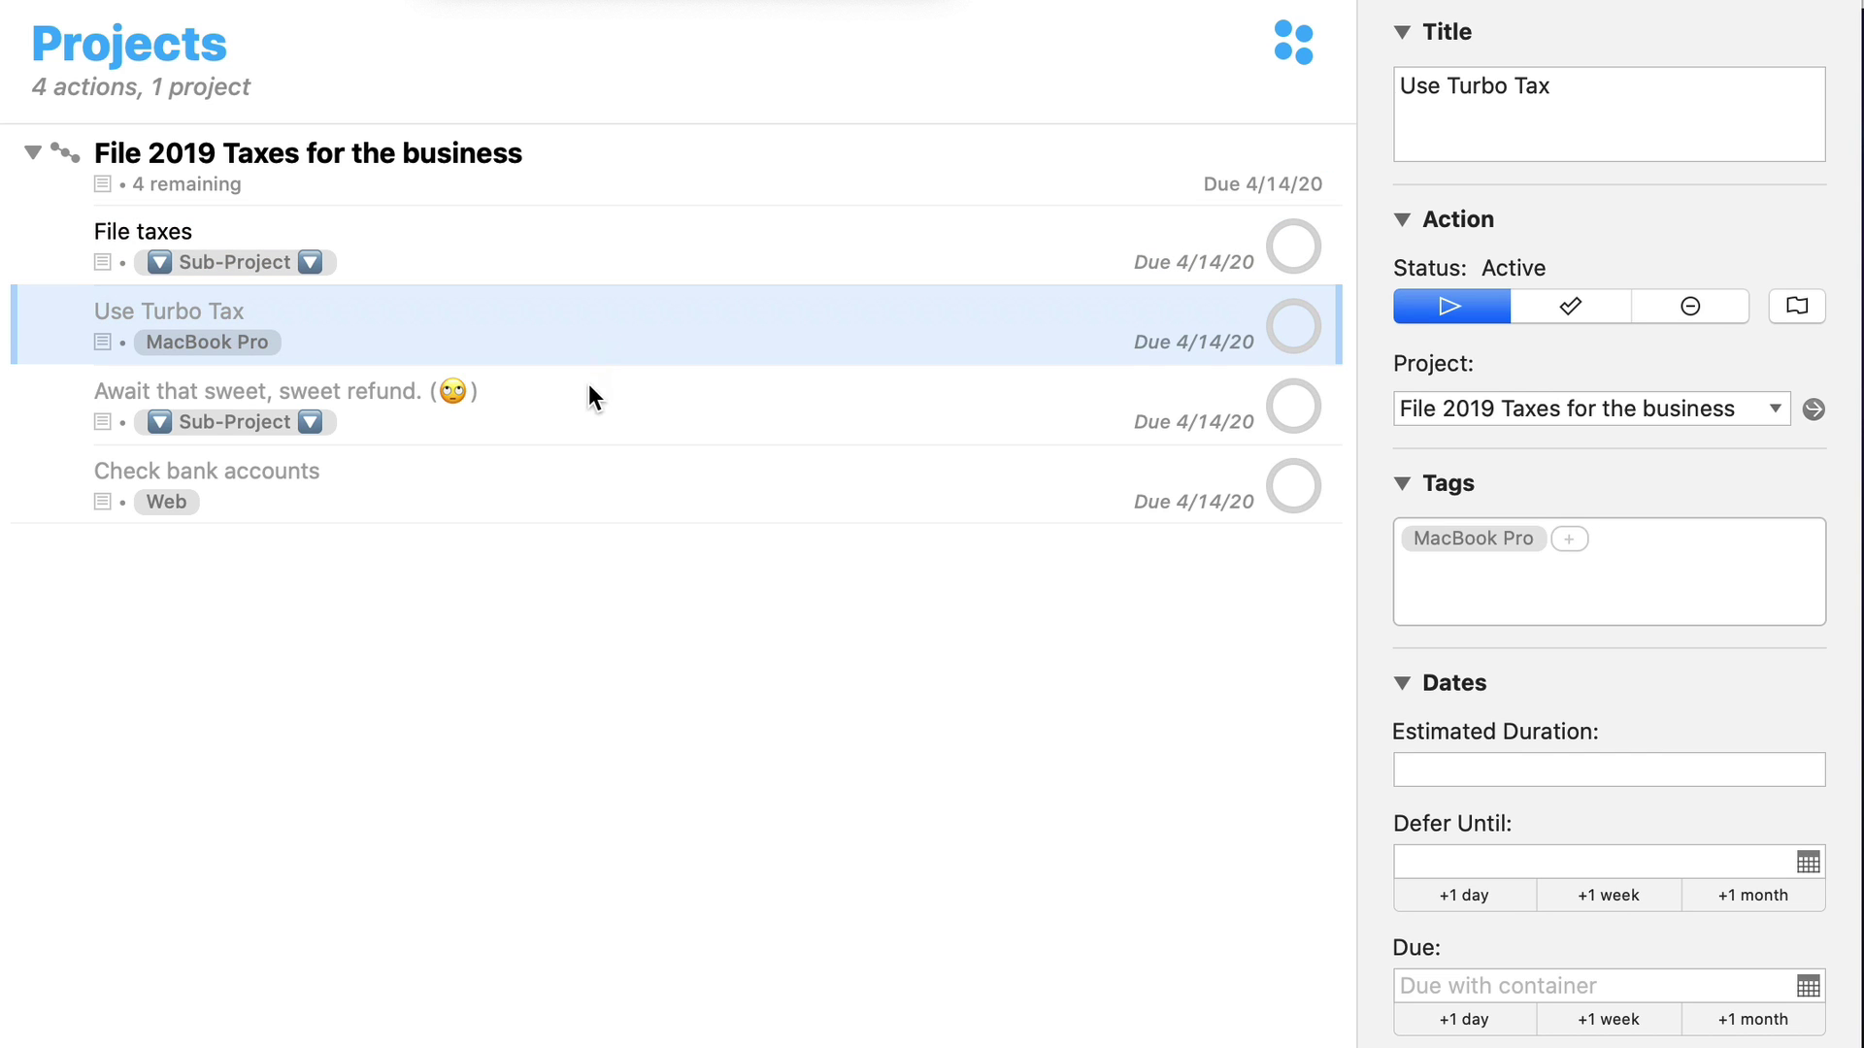
pyautogui.keyDown('shift'); pyautogui.click(586, 476); pyautogui.keyUp('shift')
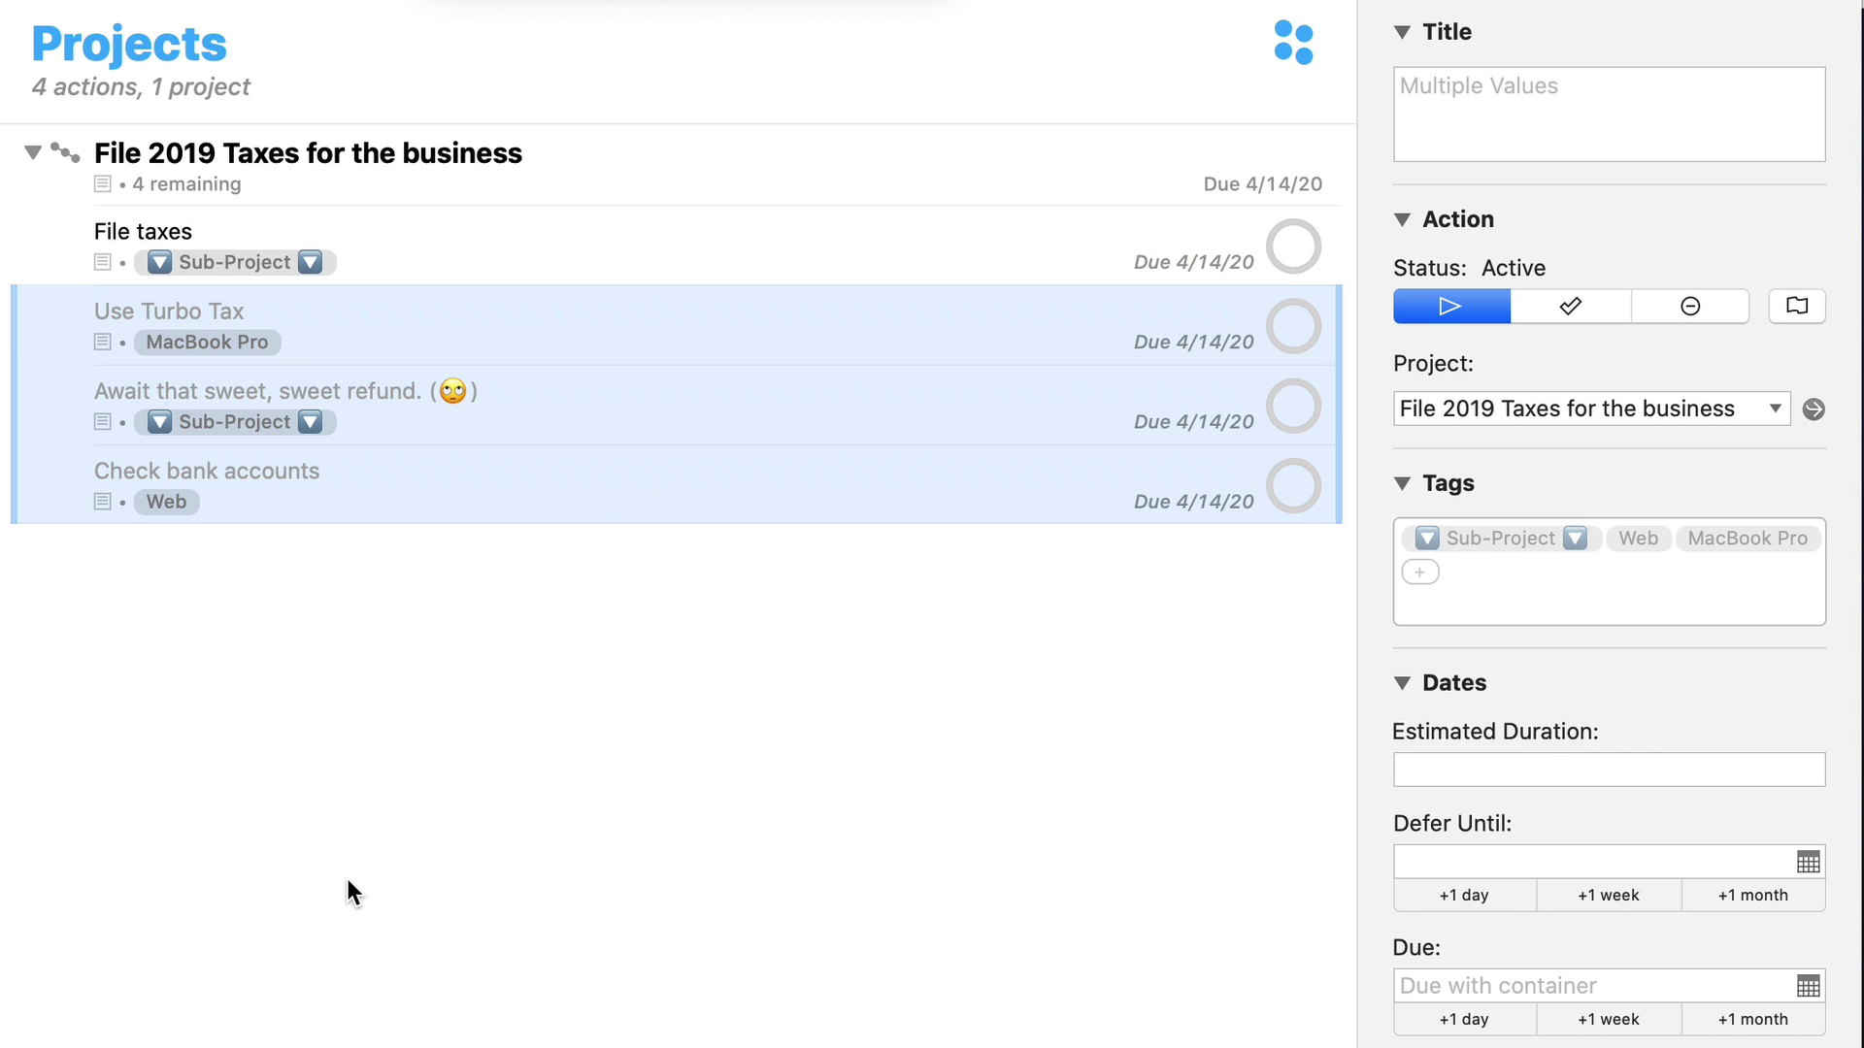
pyautogui.click(340, 757)
pyautogui.click(399, 260)
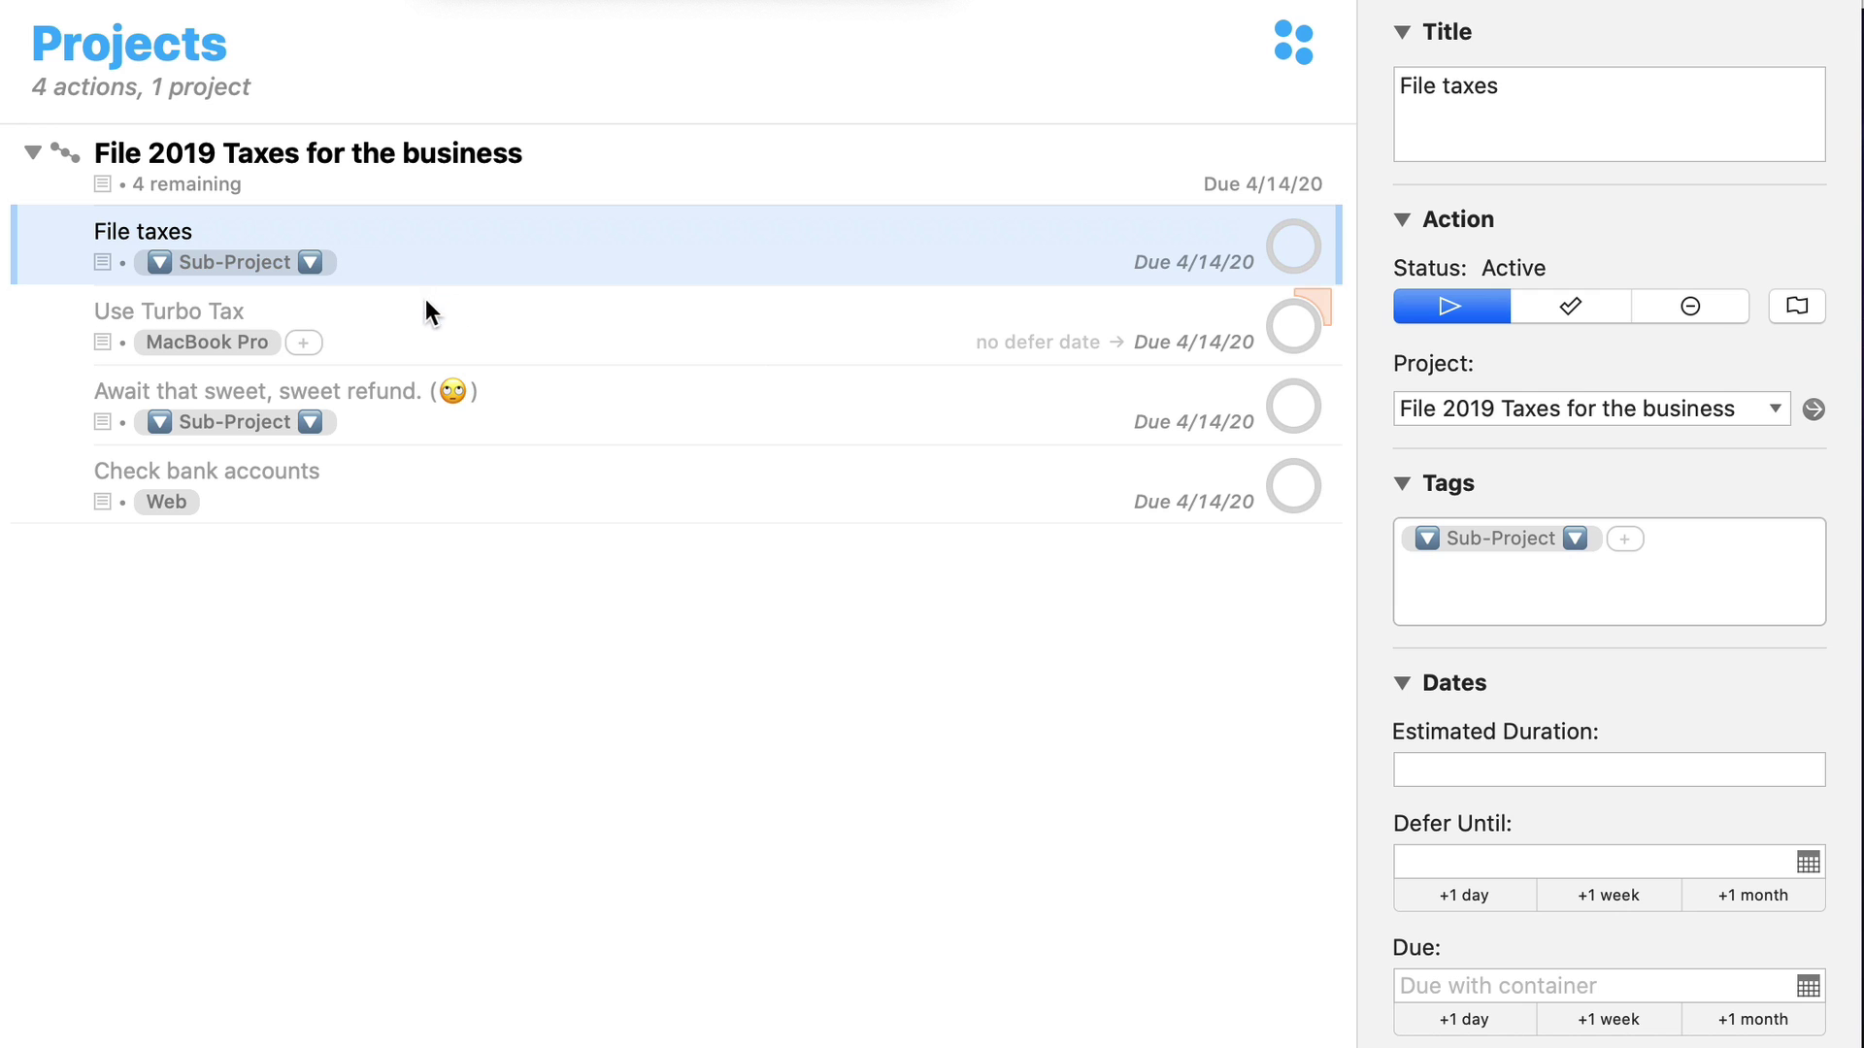
pyautogui.moveTo(425, 299); pyautogui.dragTo(520, 264)
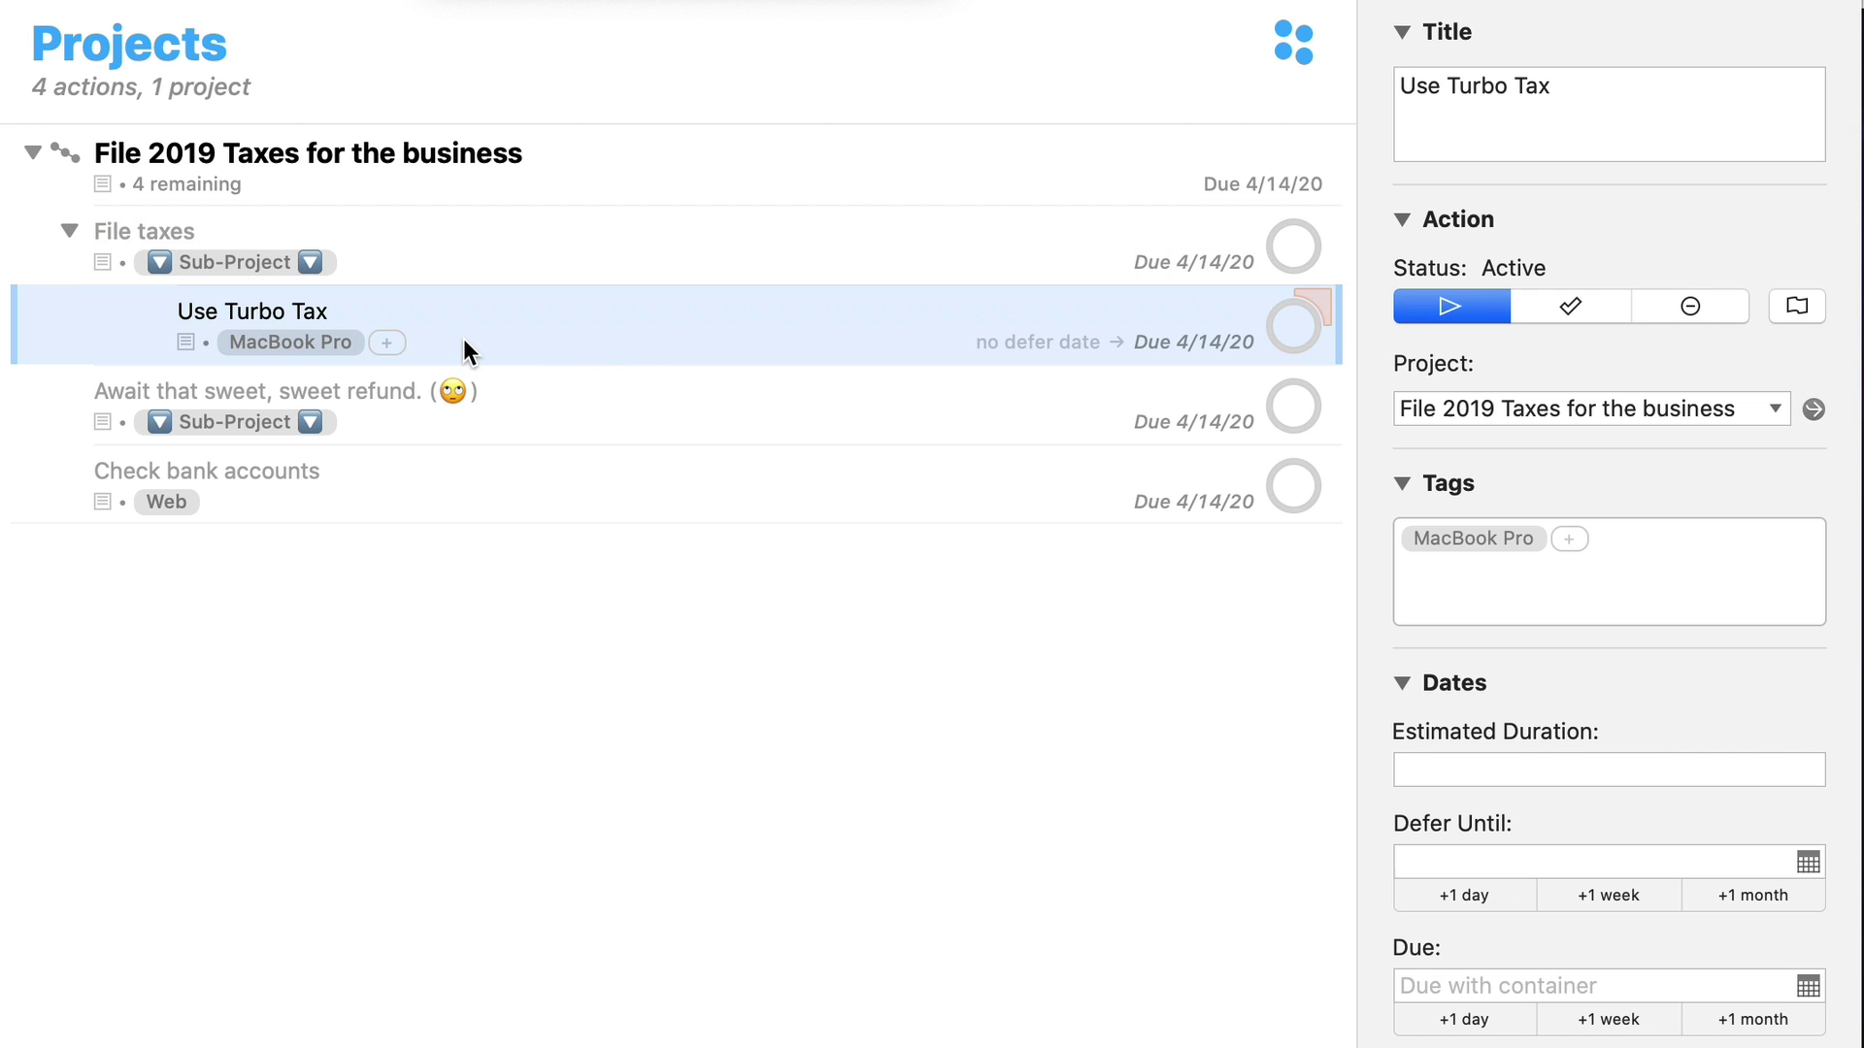
# Complete Use Turbo Tax, File taxes, the refund-awaiting action, then the whole tax project
pyautogui.press('super+k')
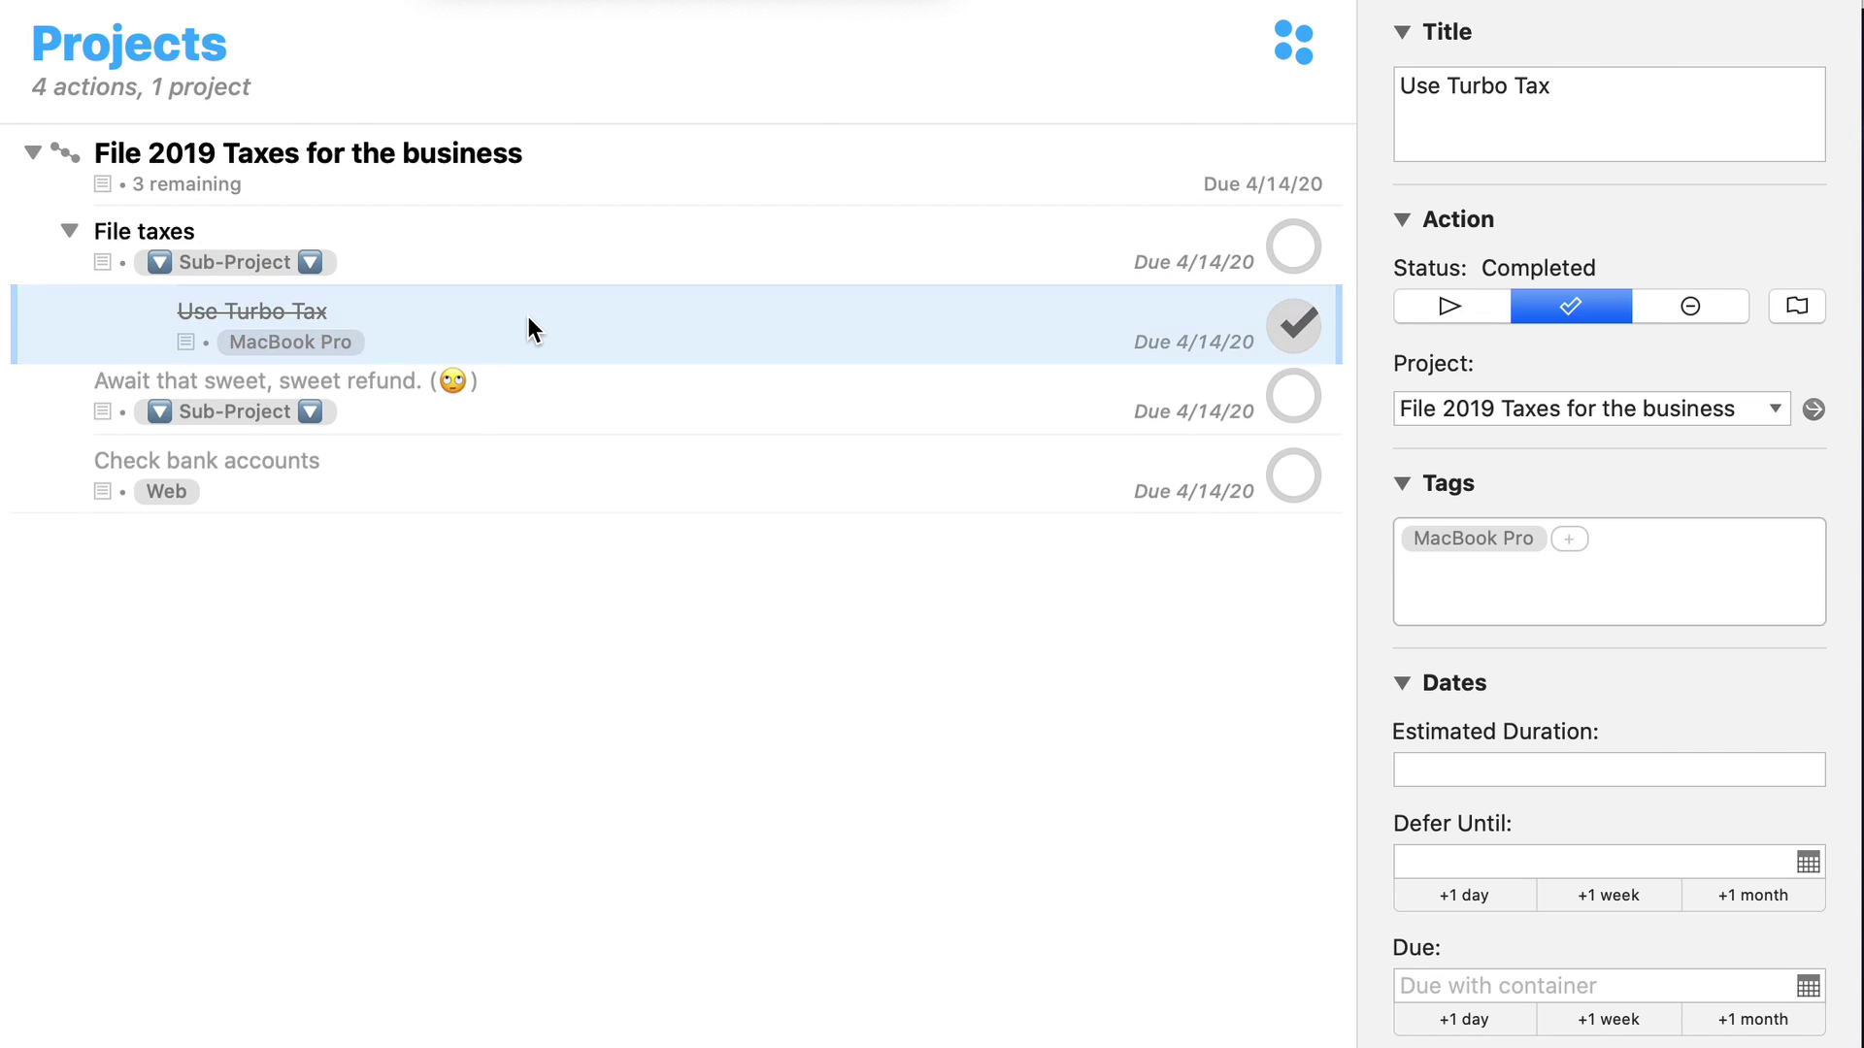
pyautogui.click(538, 233)
pyautogui.press('super+k')
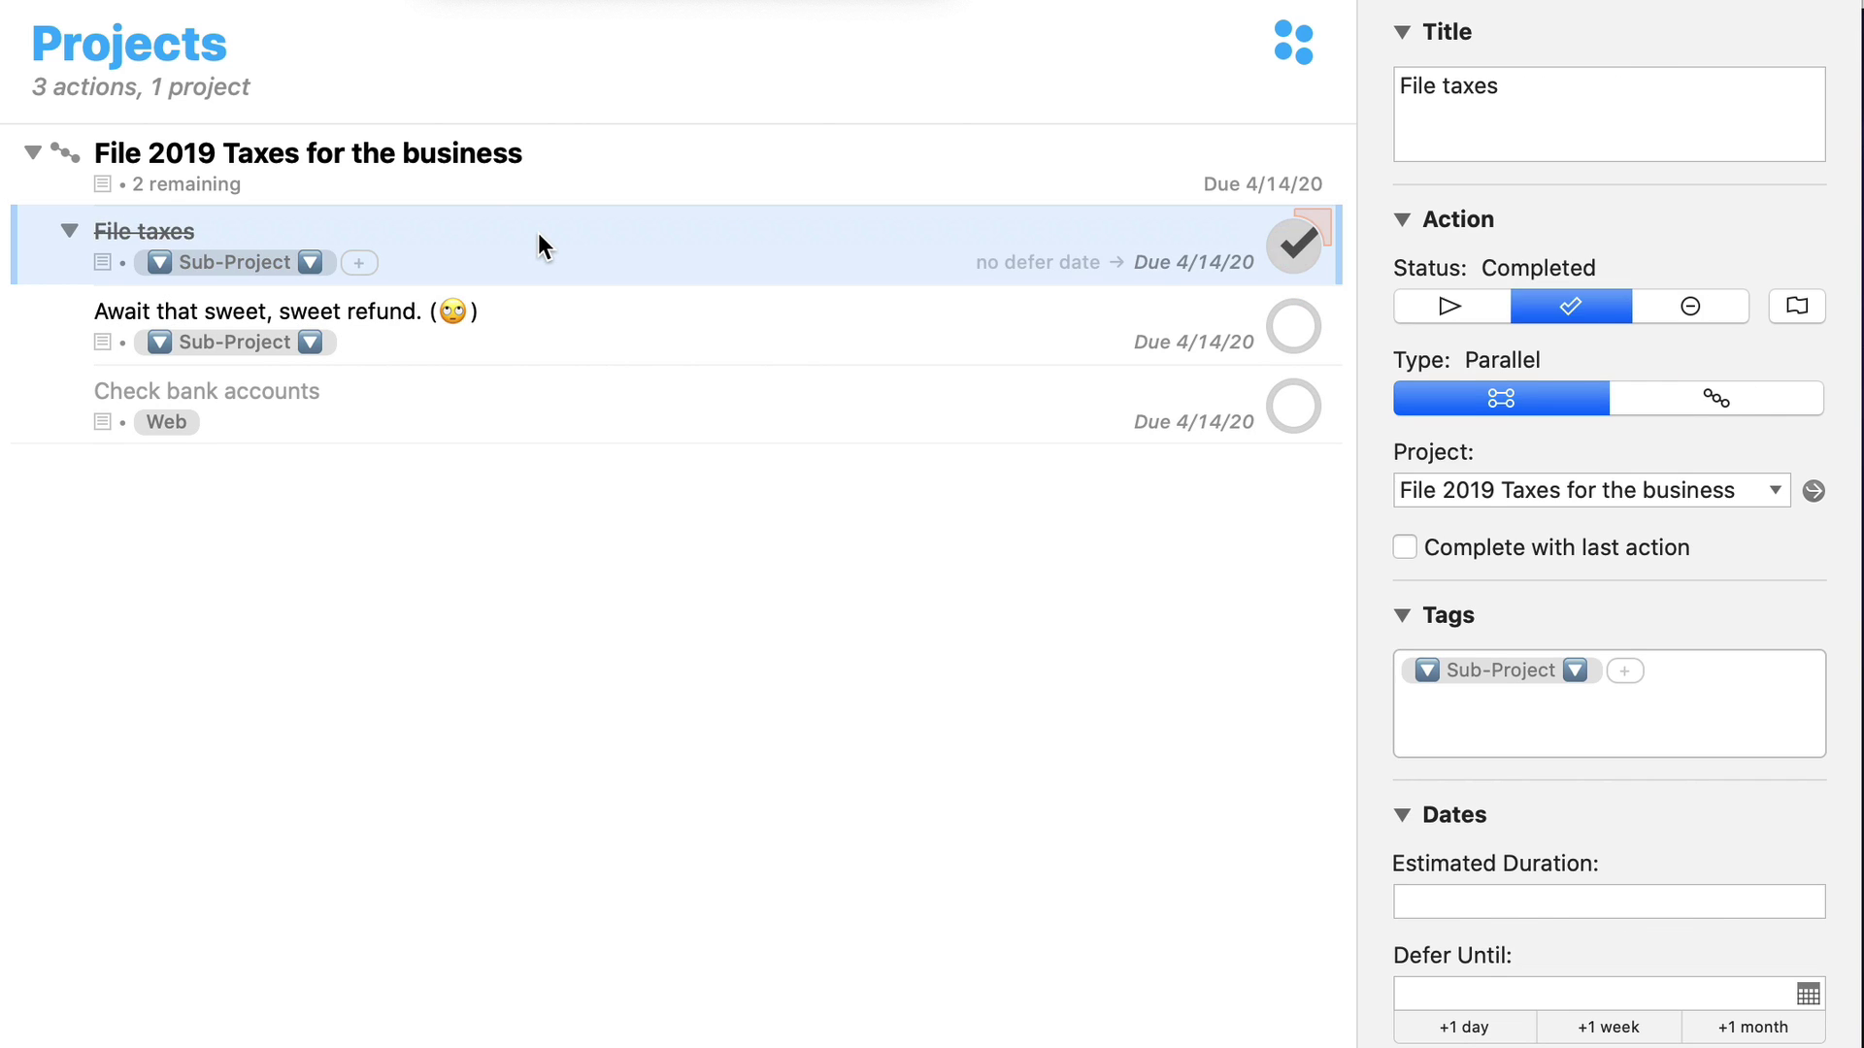
pyautogui.click(538, 233)
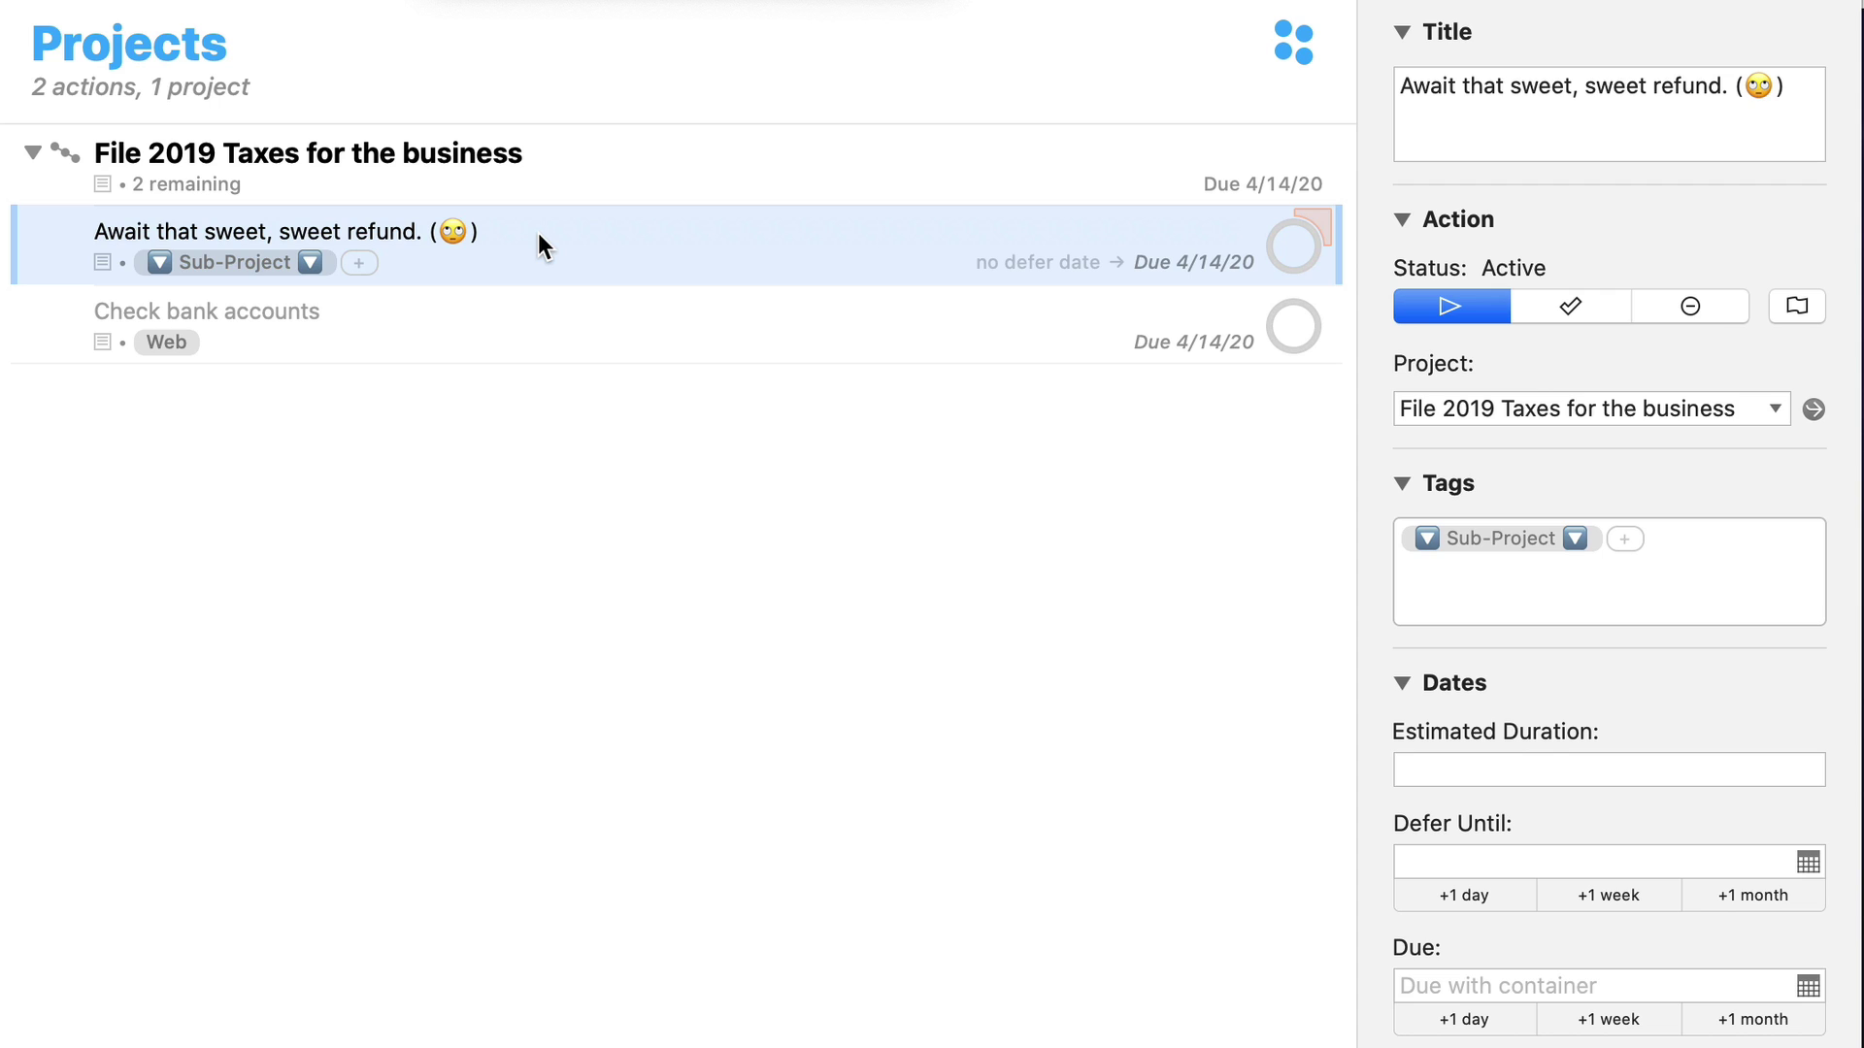
pyautogui.click(502, 346)
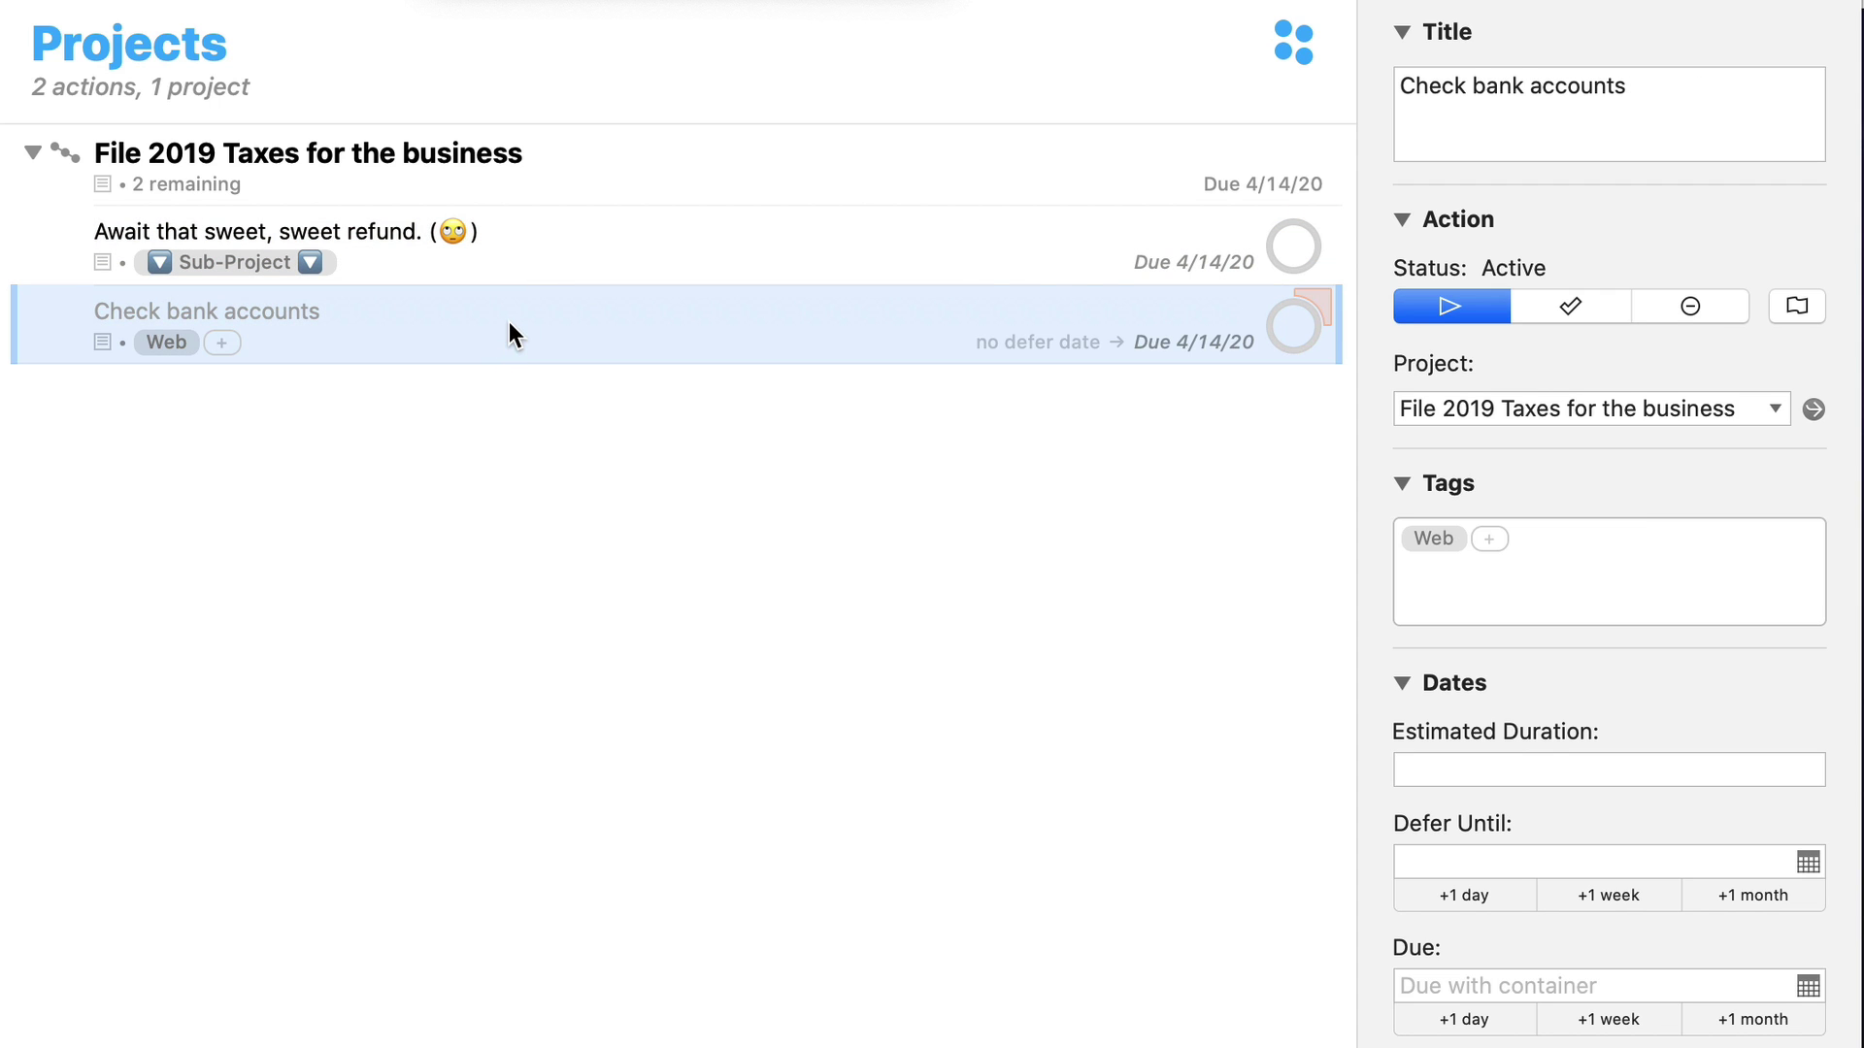
pyautogui.click(545, 236)
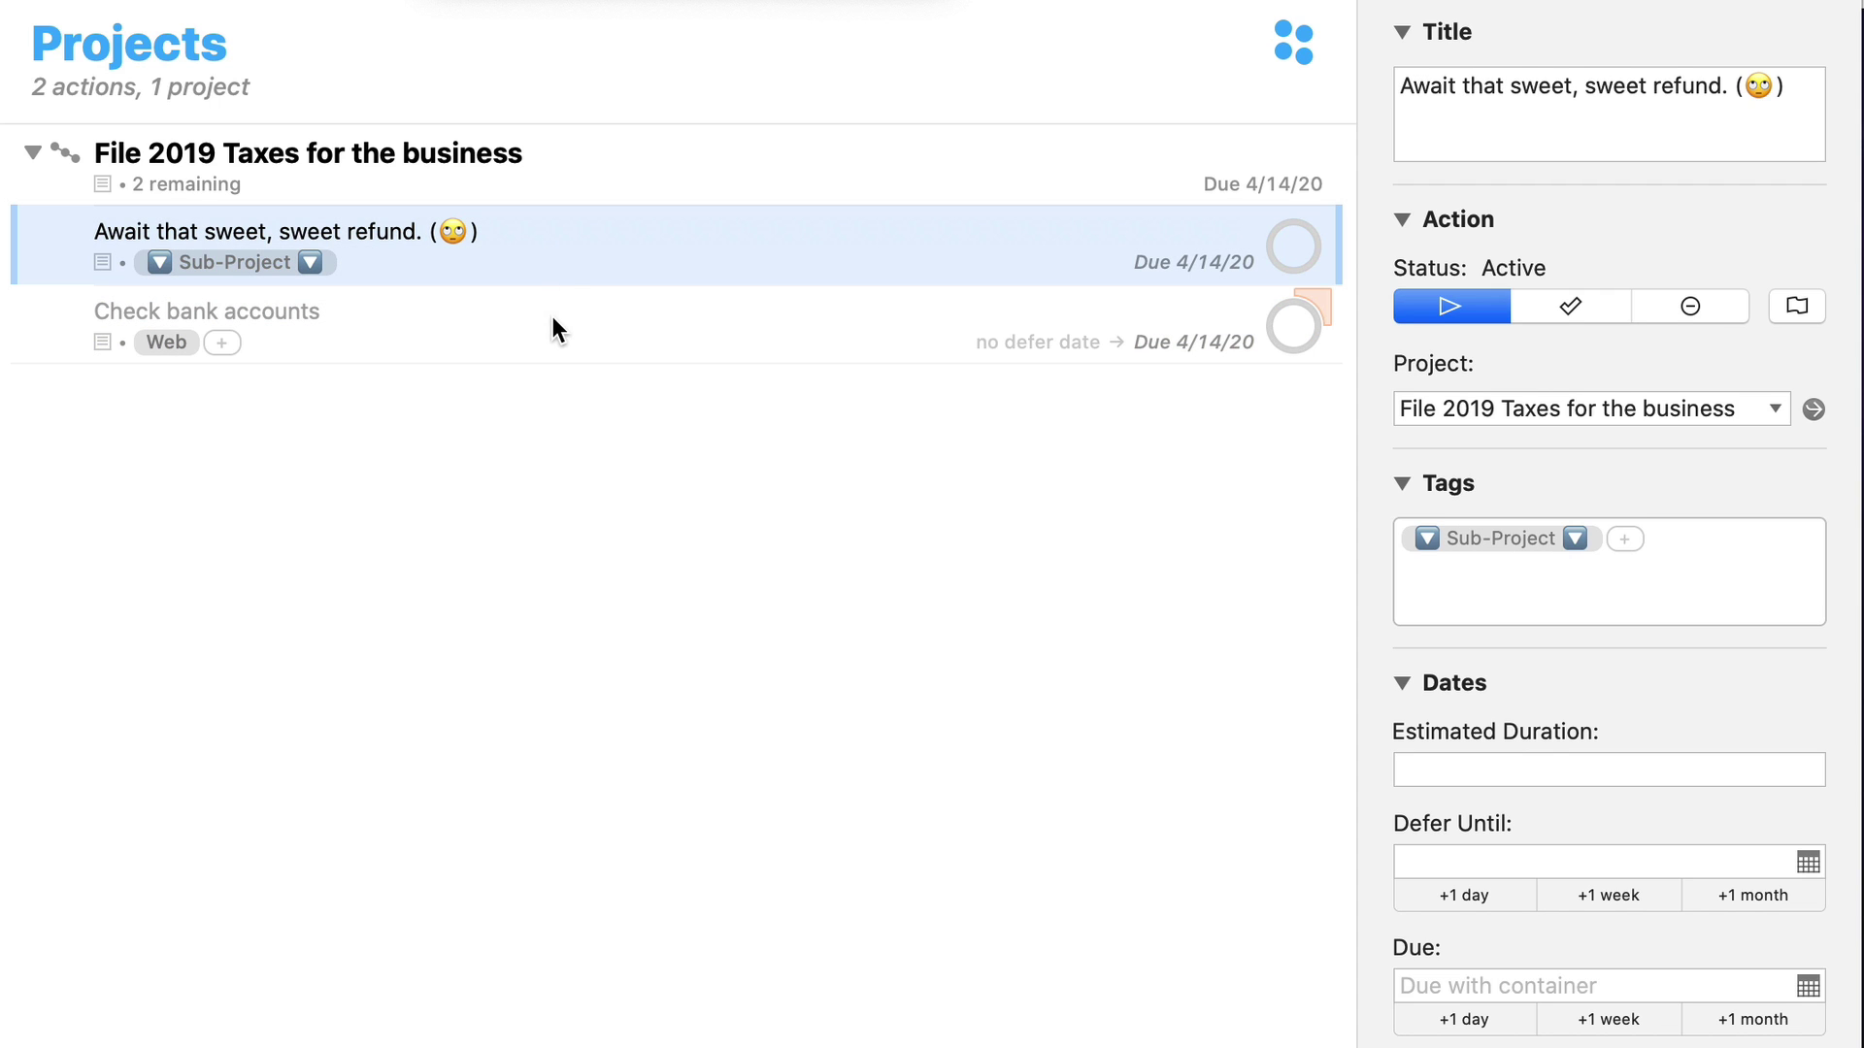
pyautogui.press('super+k')
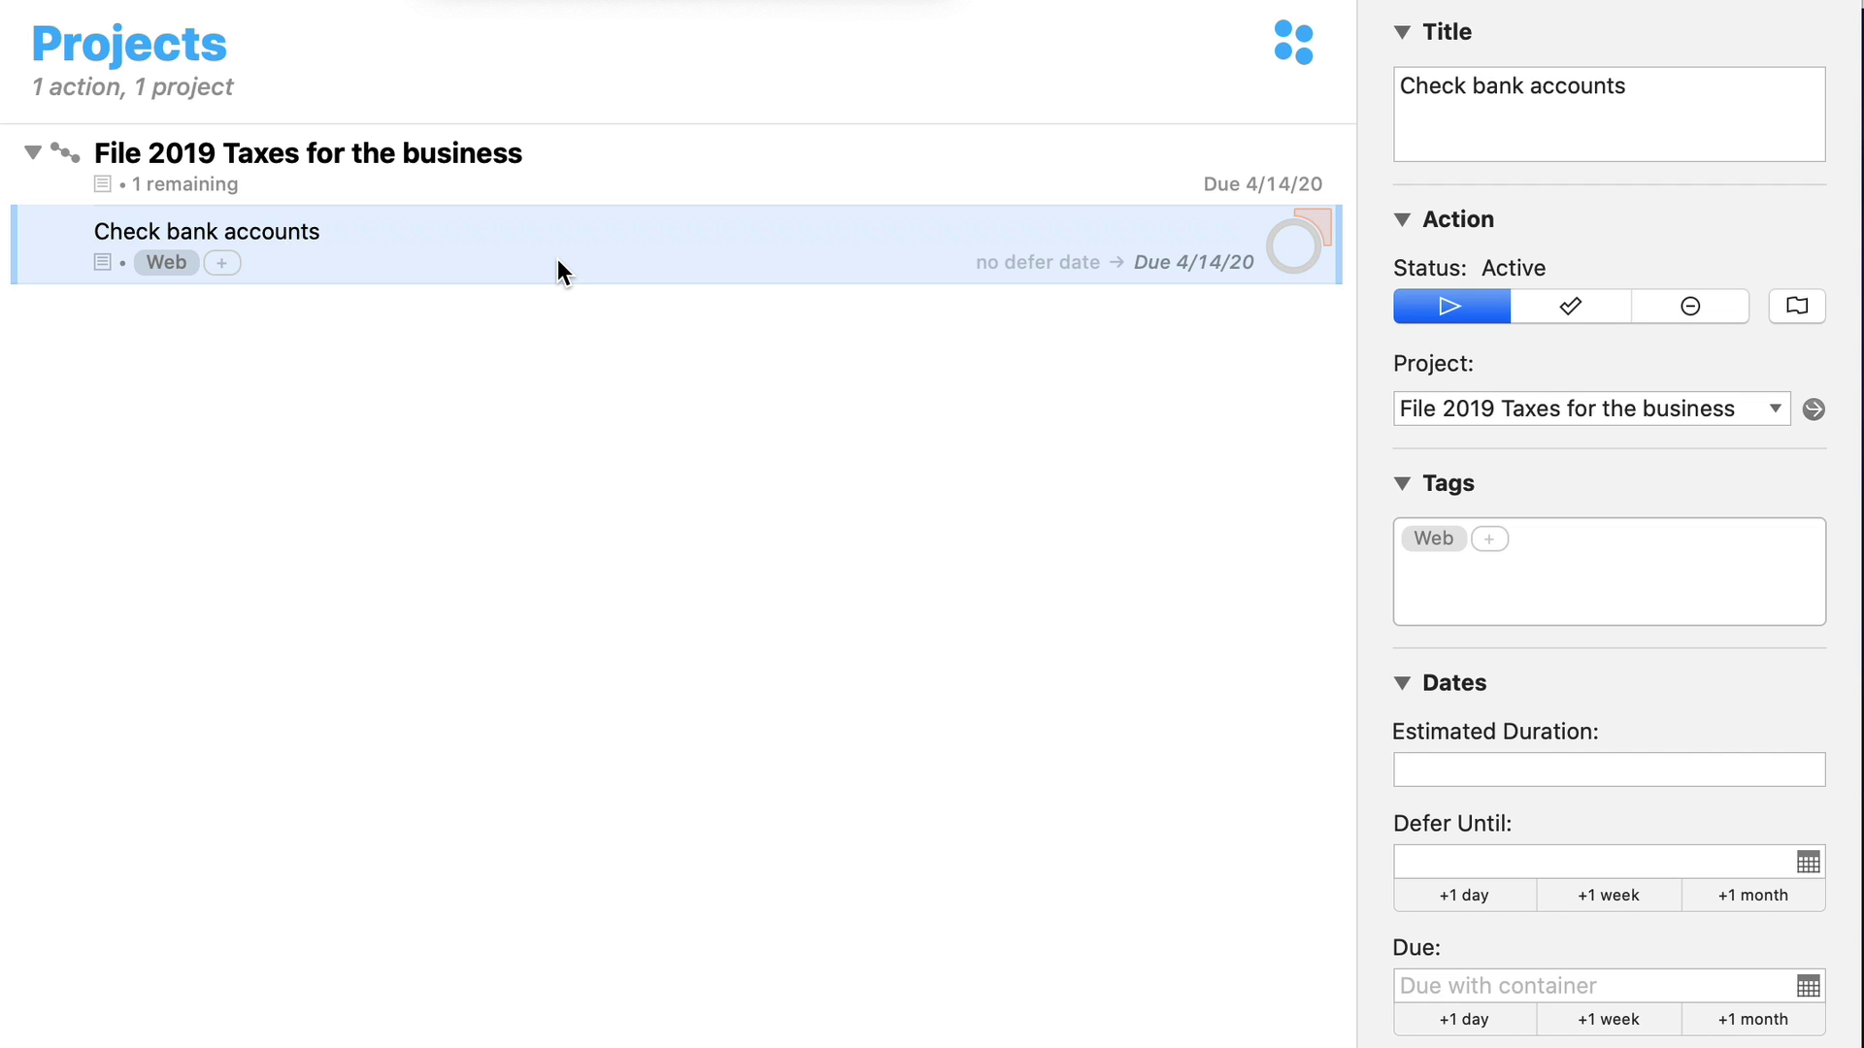
pyautogui.click(538, 171)
pyautogui.press('super+k')
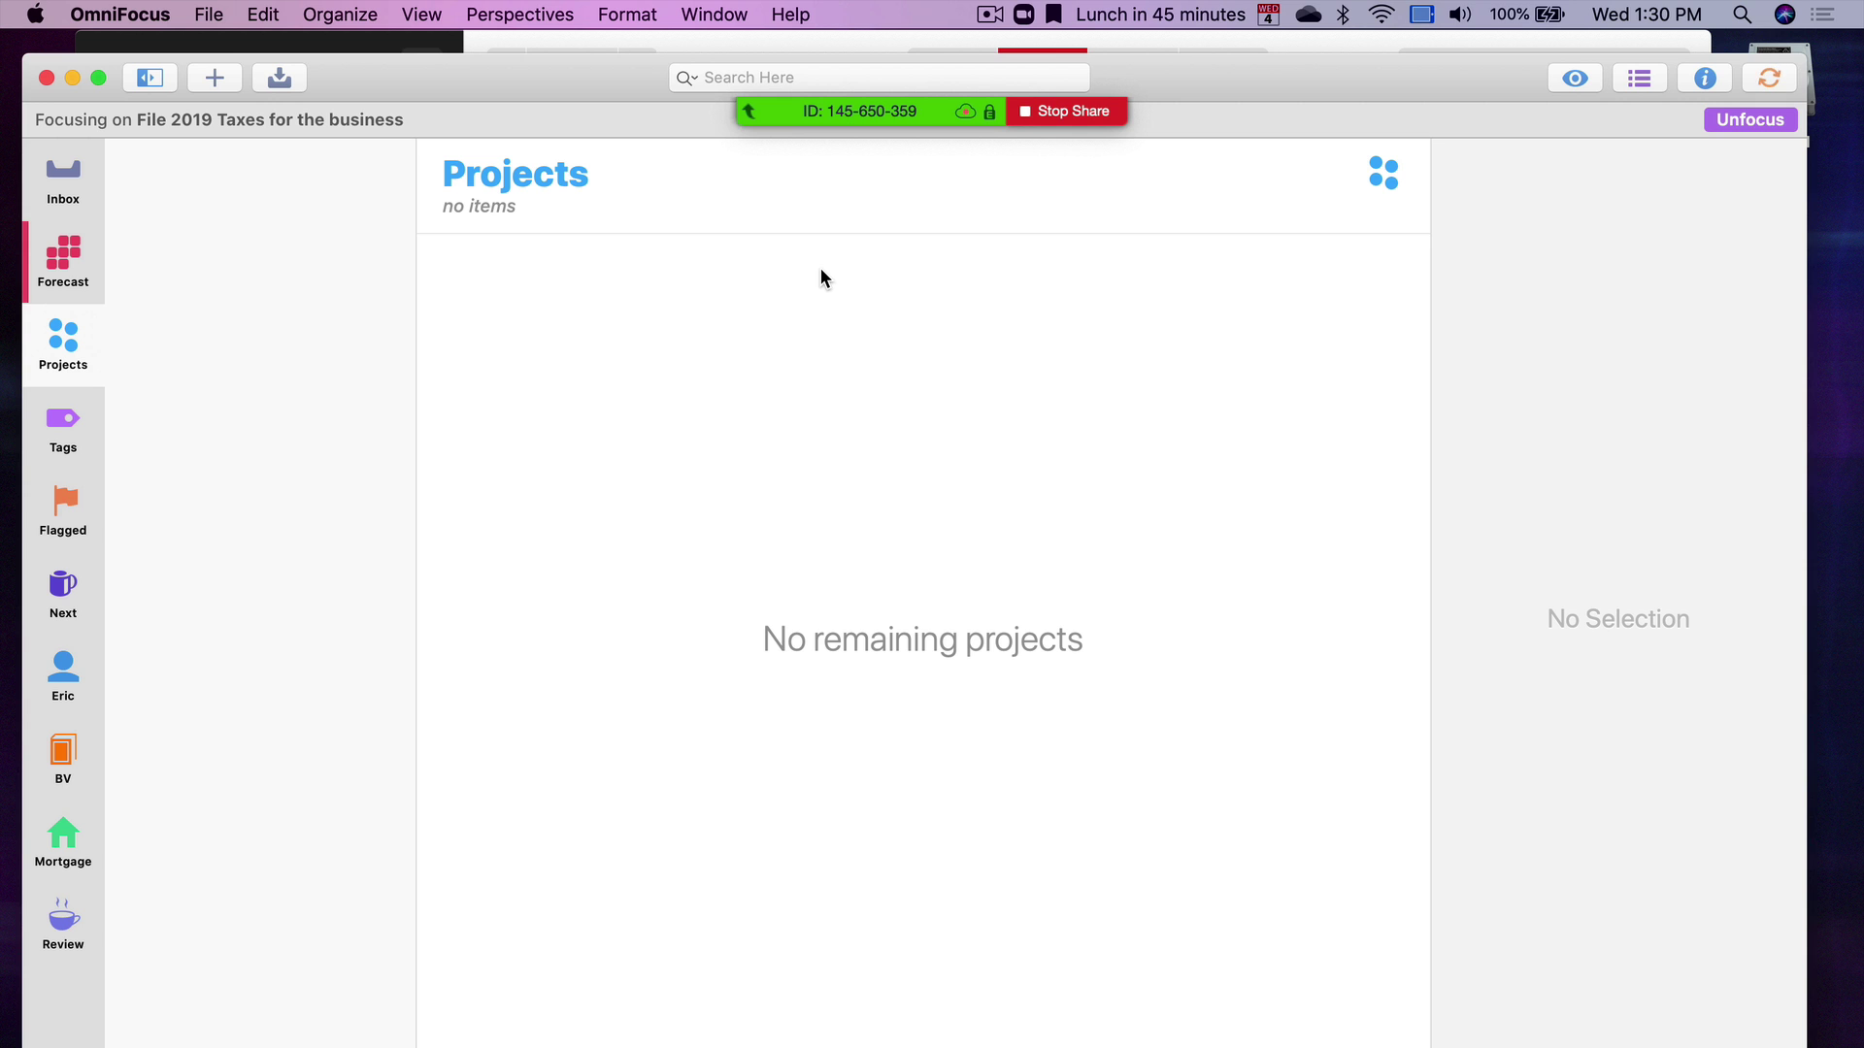
# In the Tags view, browse Brainstorm, Devices and Web, ending on Devices (4 remaining, 1 due soon)
pyautogui.click(89, 429)
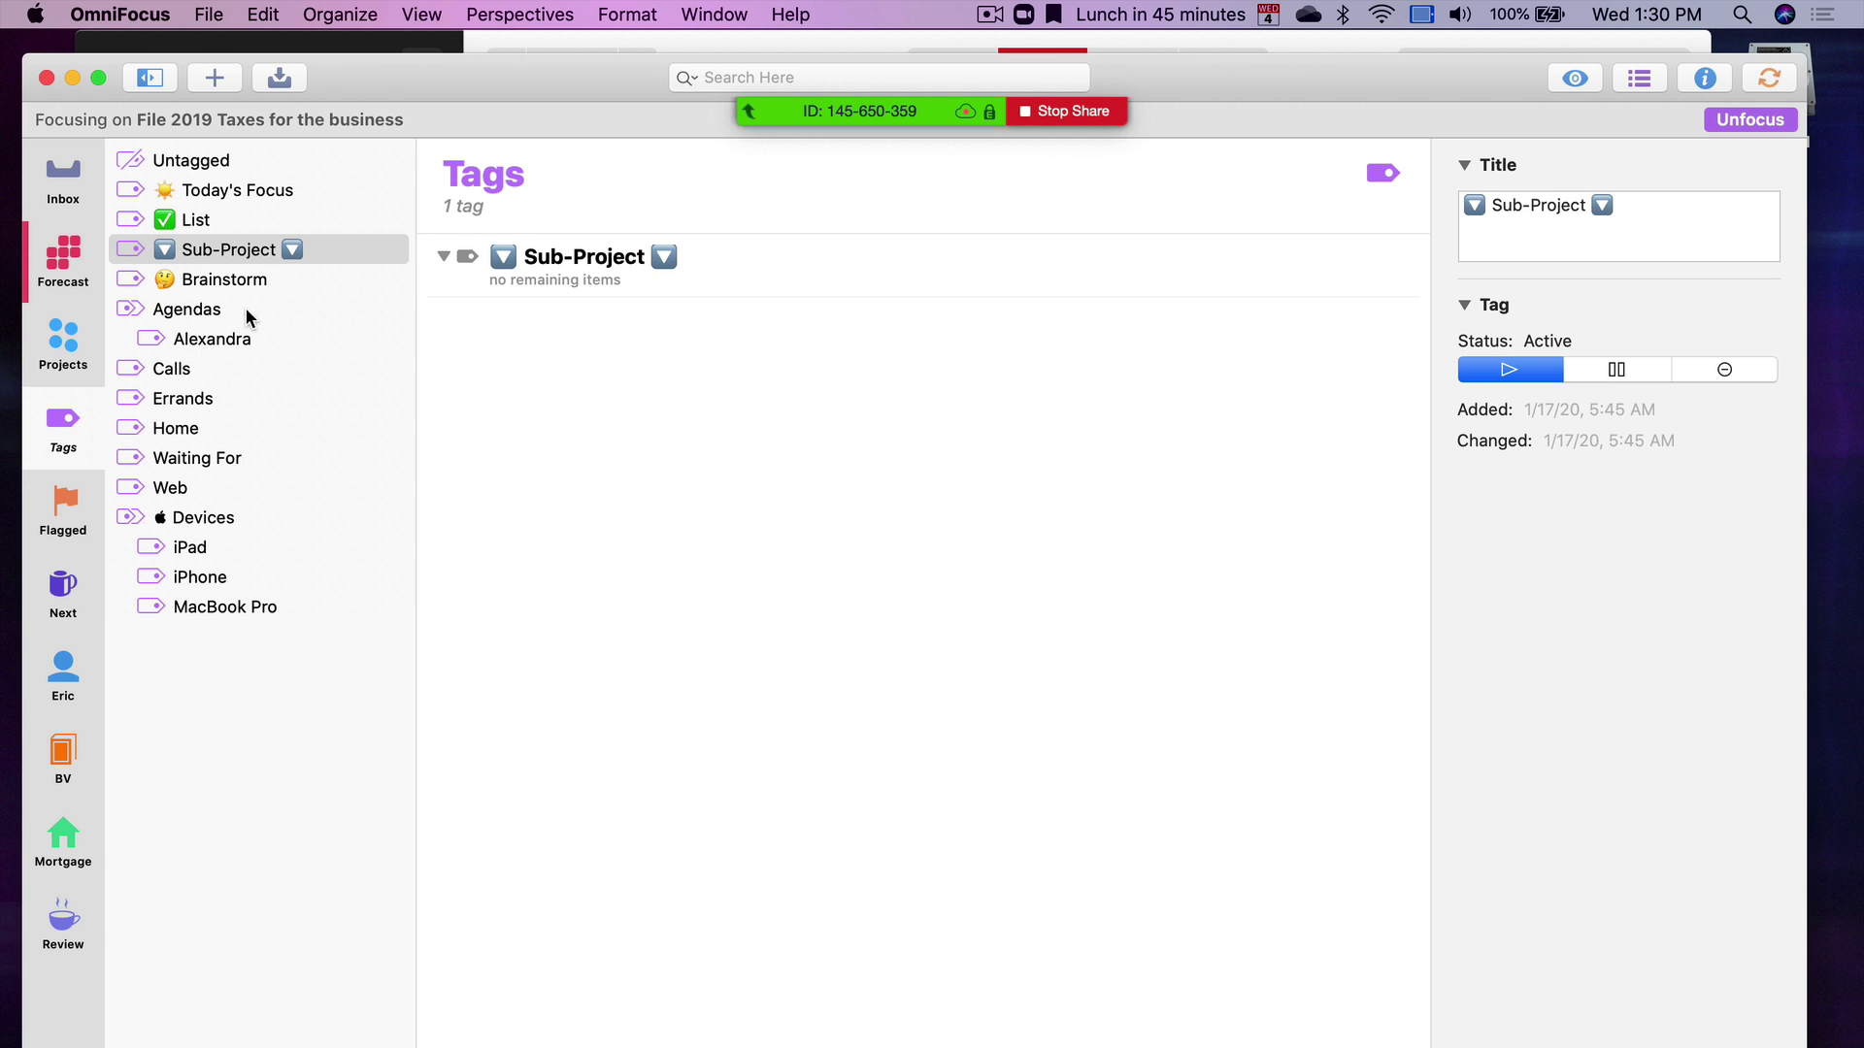
pyautogui.click(282, 265)
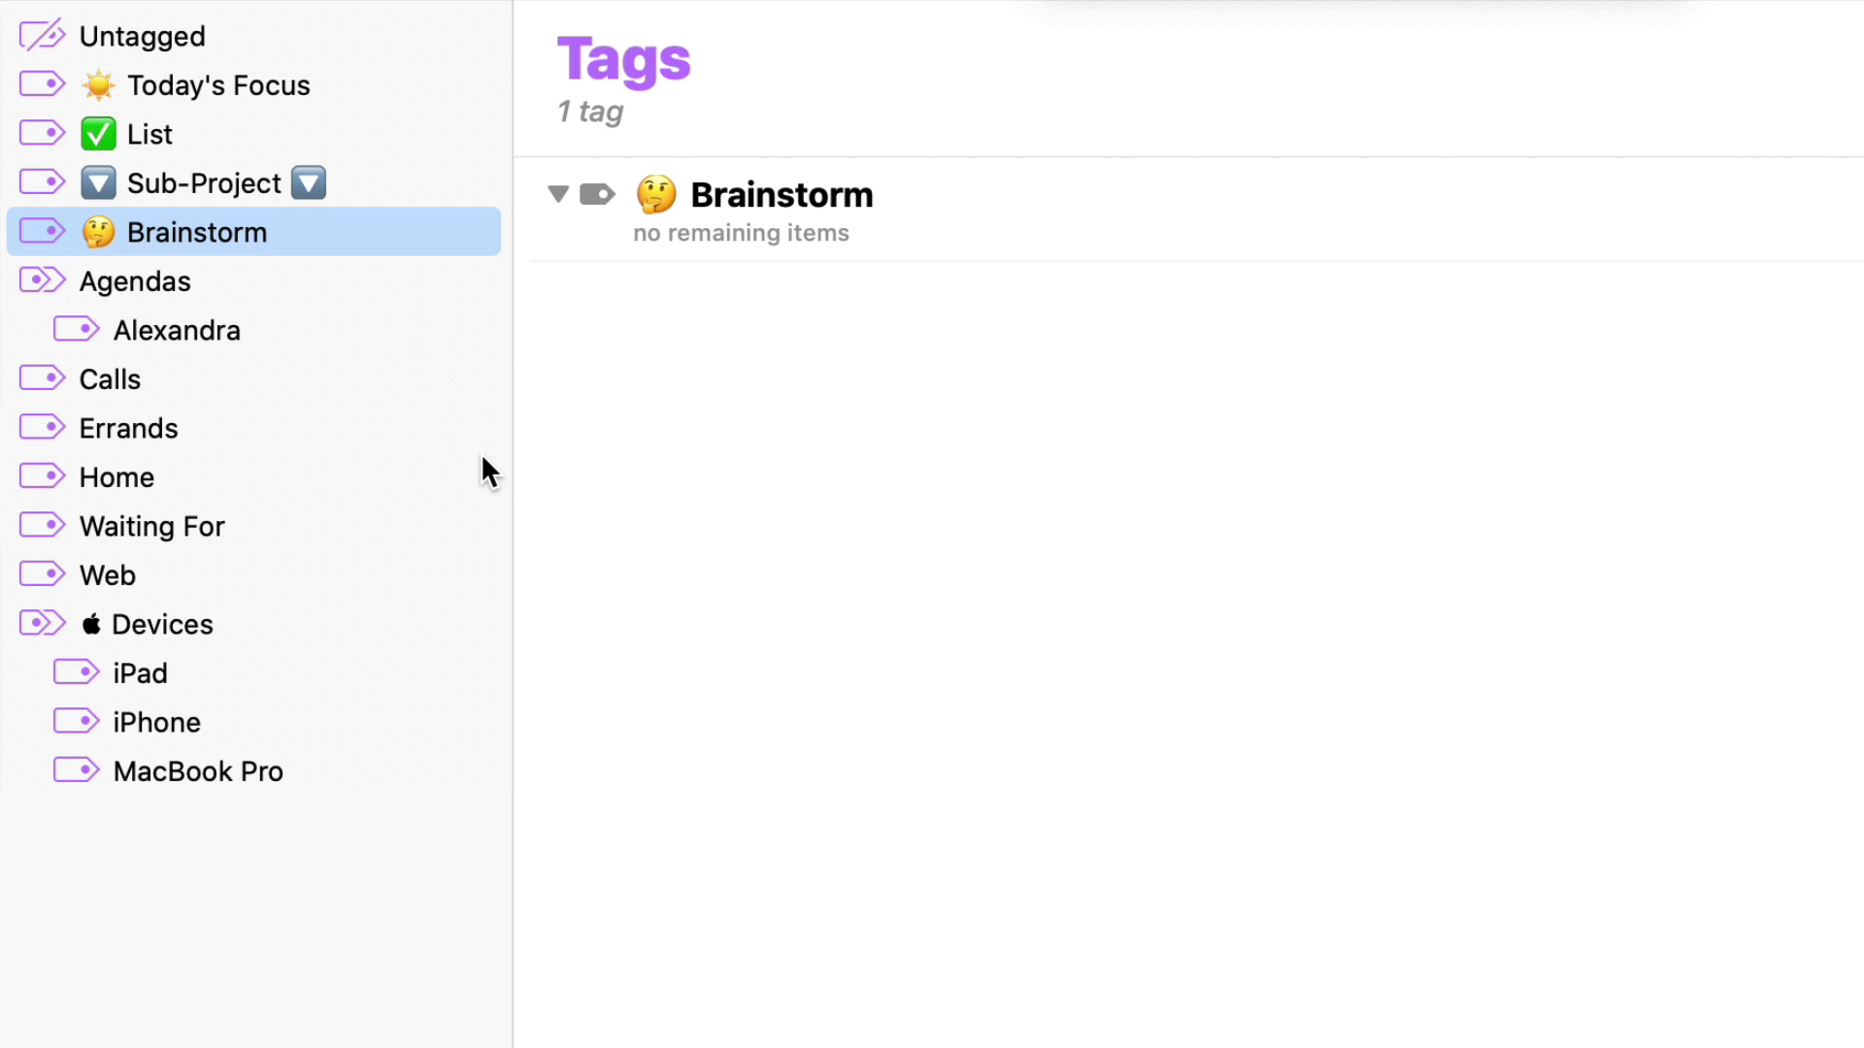
pyautogui.click(284, 621)
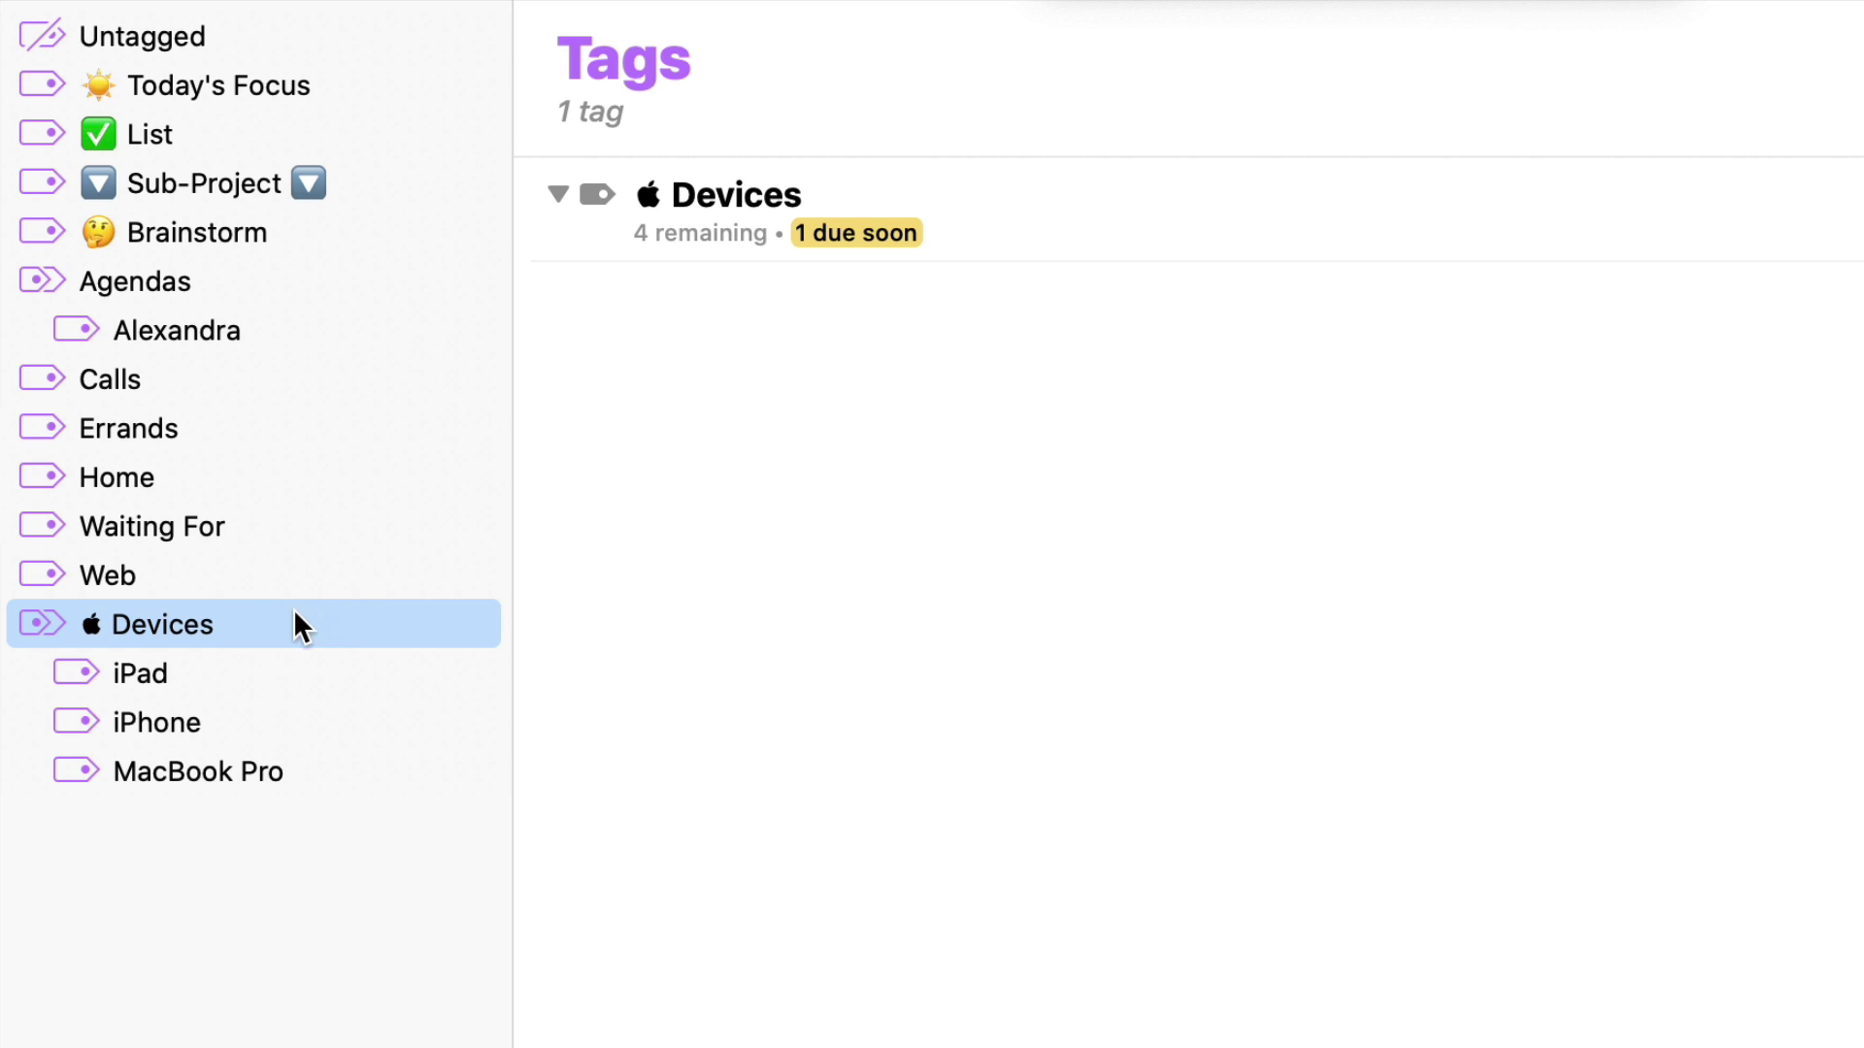
pyautogui.click(291, 575)
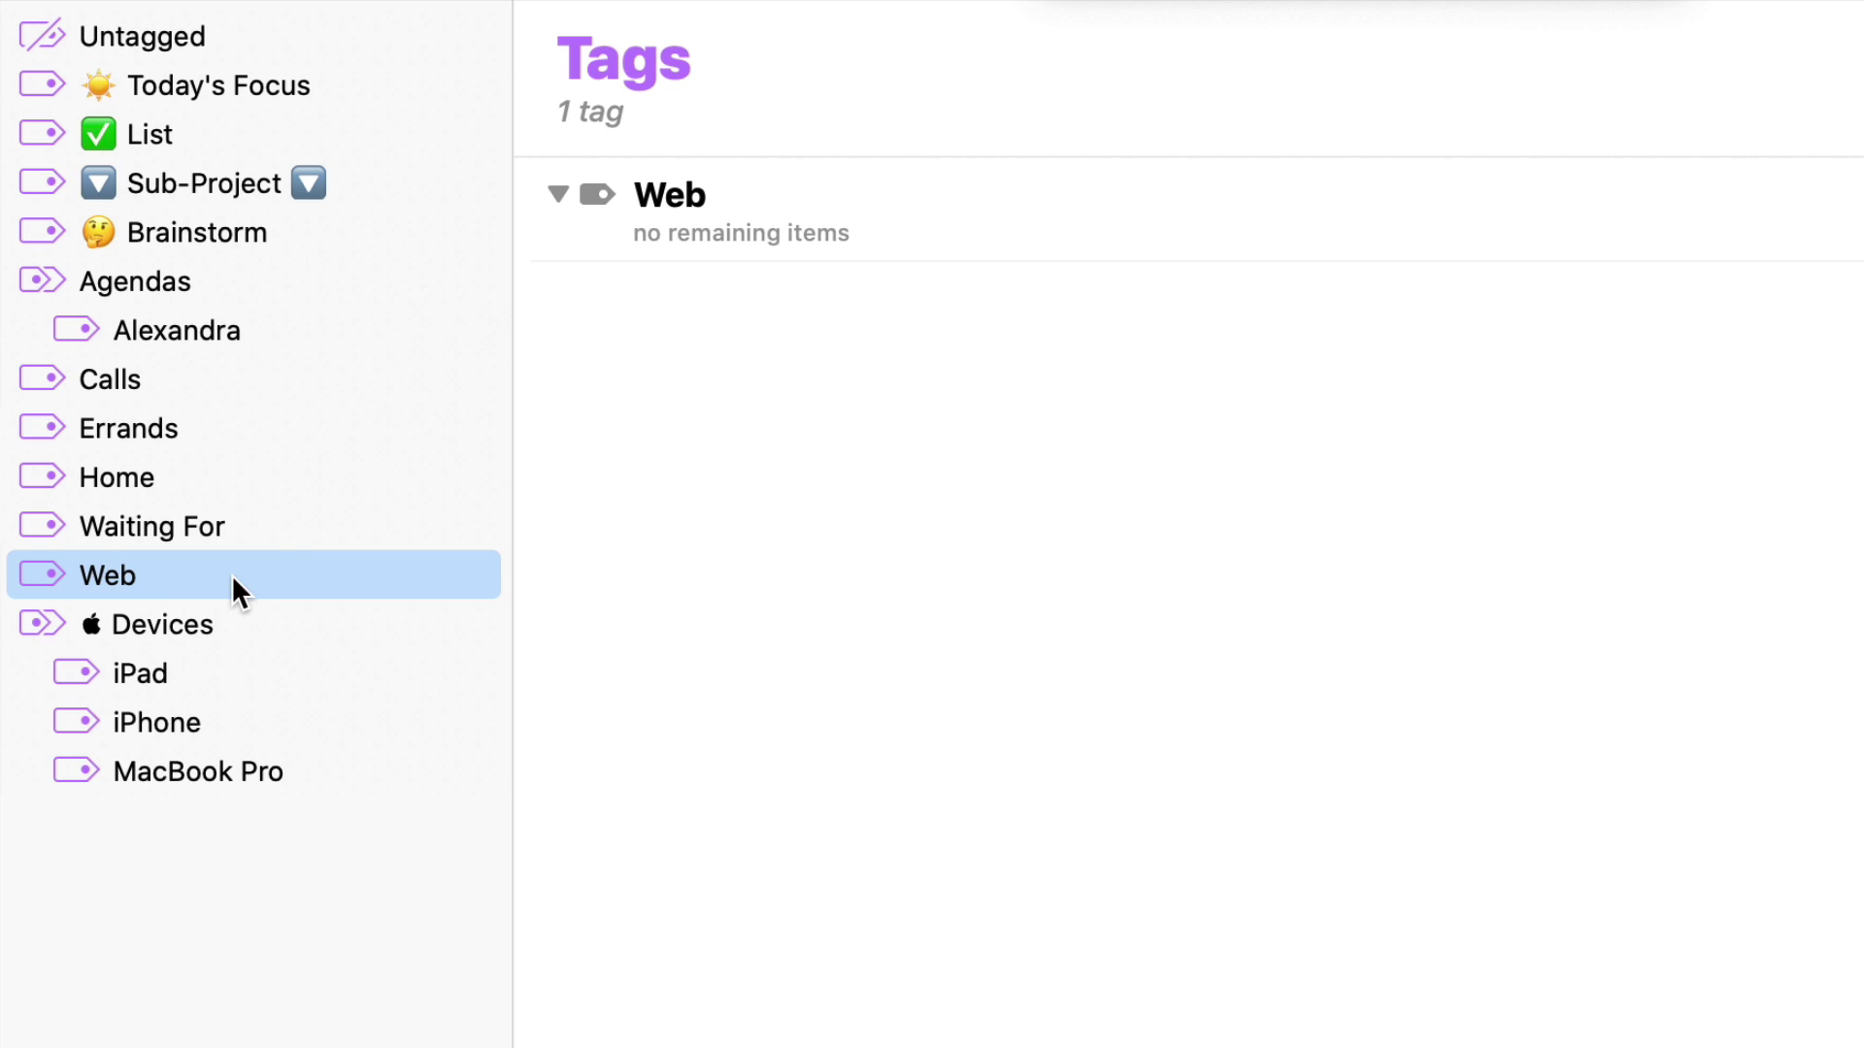
pyautogui.click(231, 625)
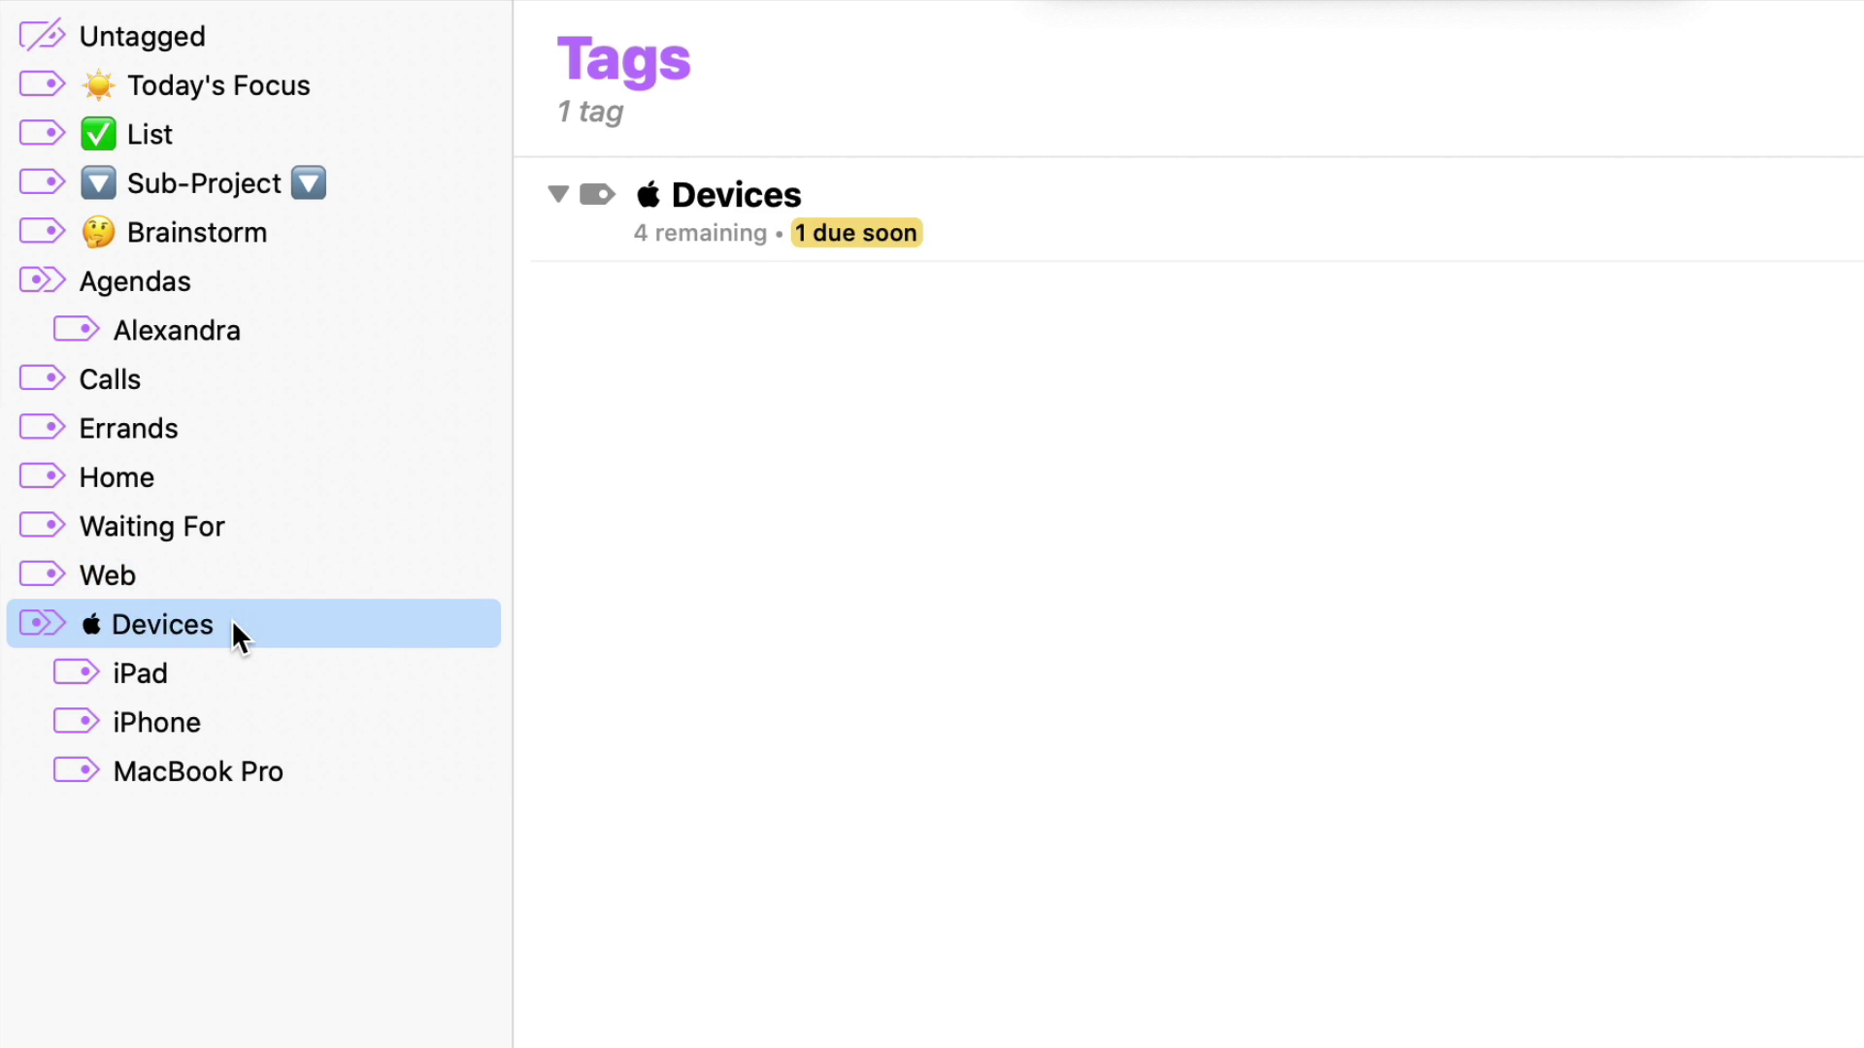
# Browse the MacBook Pro, iPhone, iPad and Devices tags, ending on the empty Brainstorm tag
pyautogui.click(281, 773)
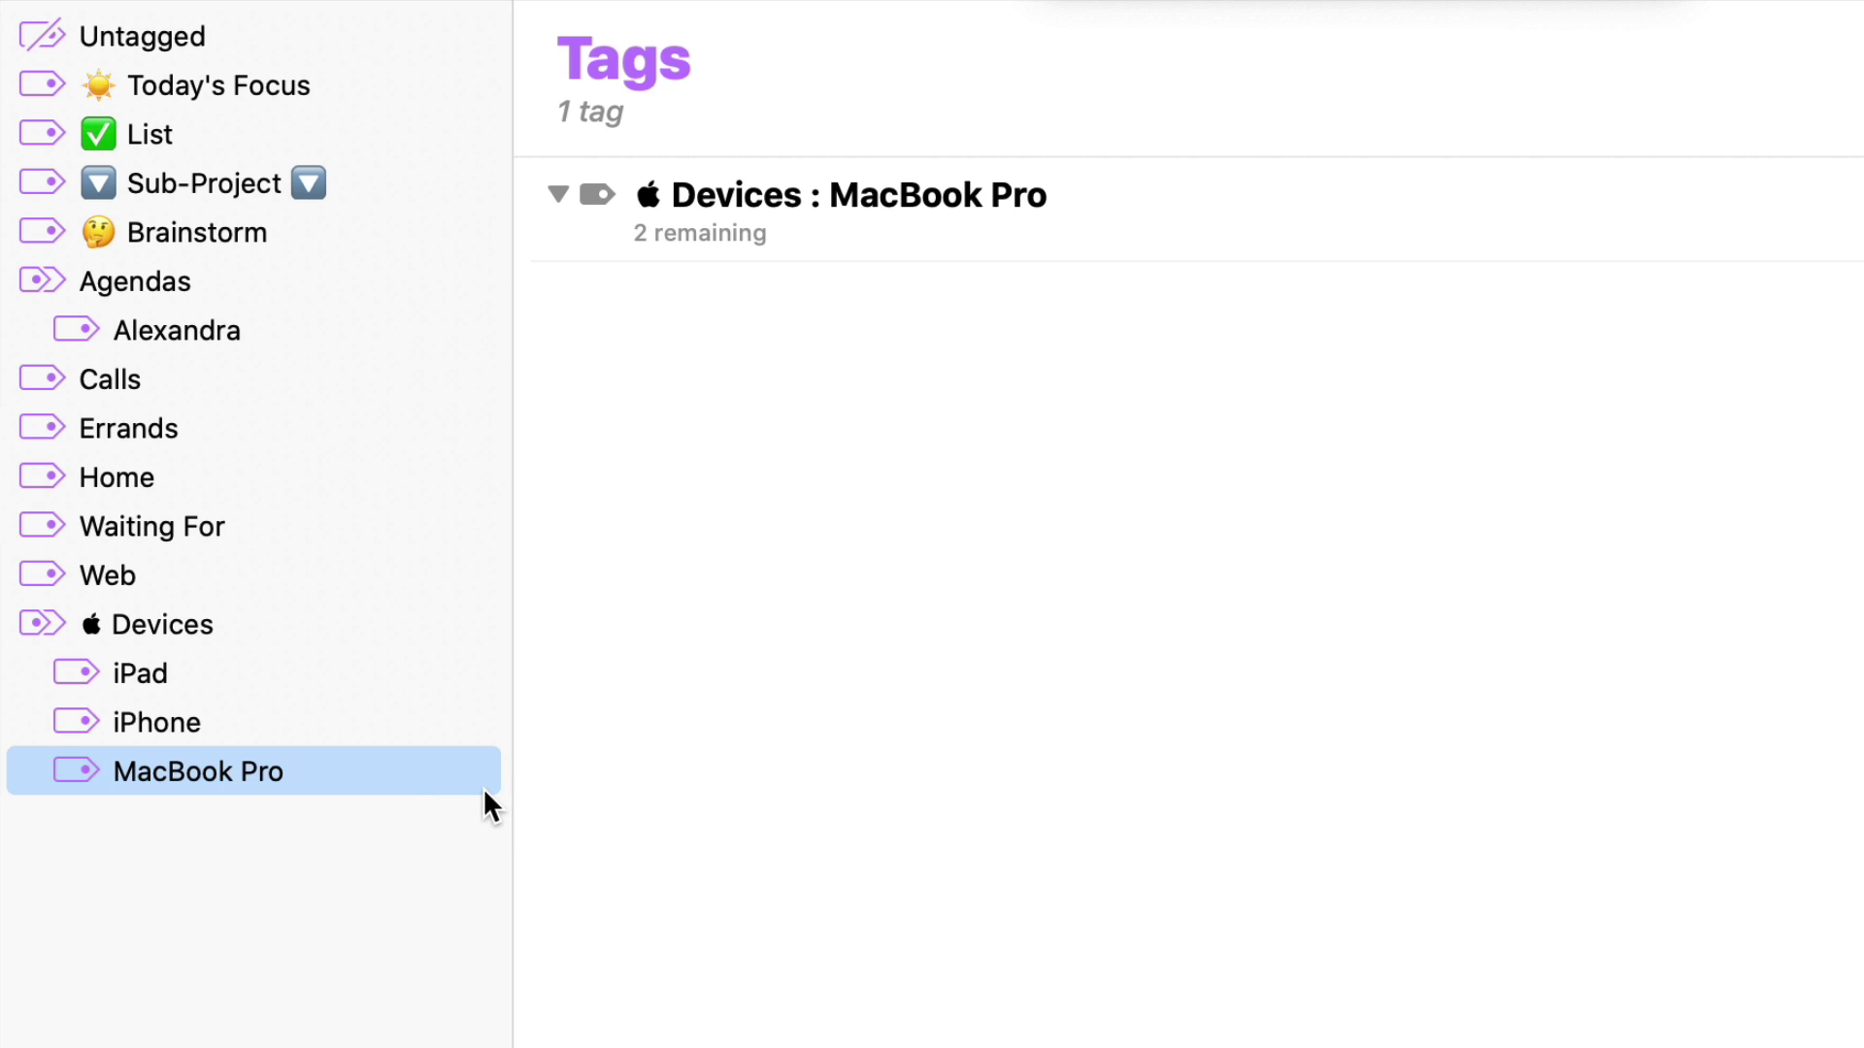
pyautogui.click(281, 706)
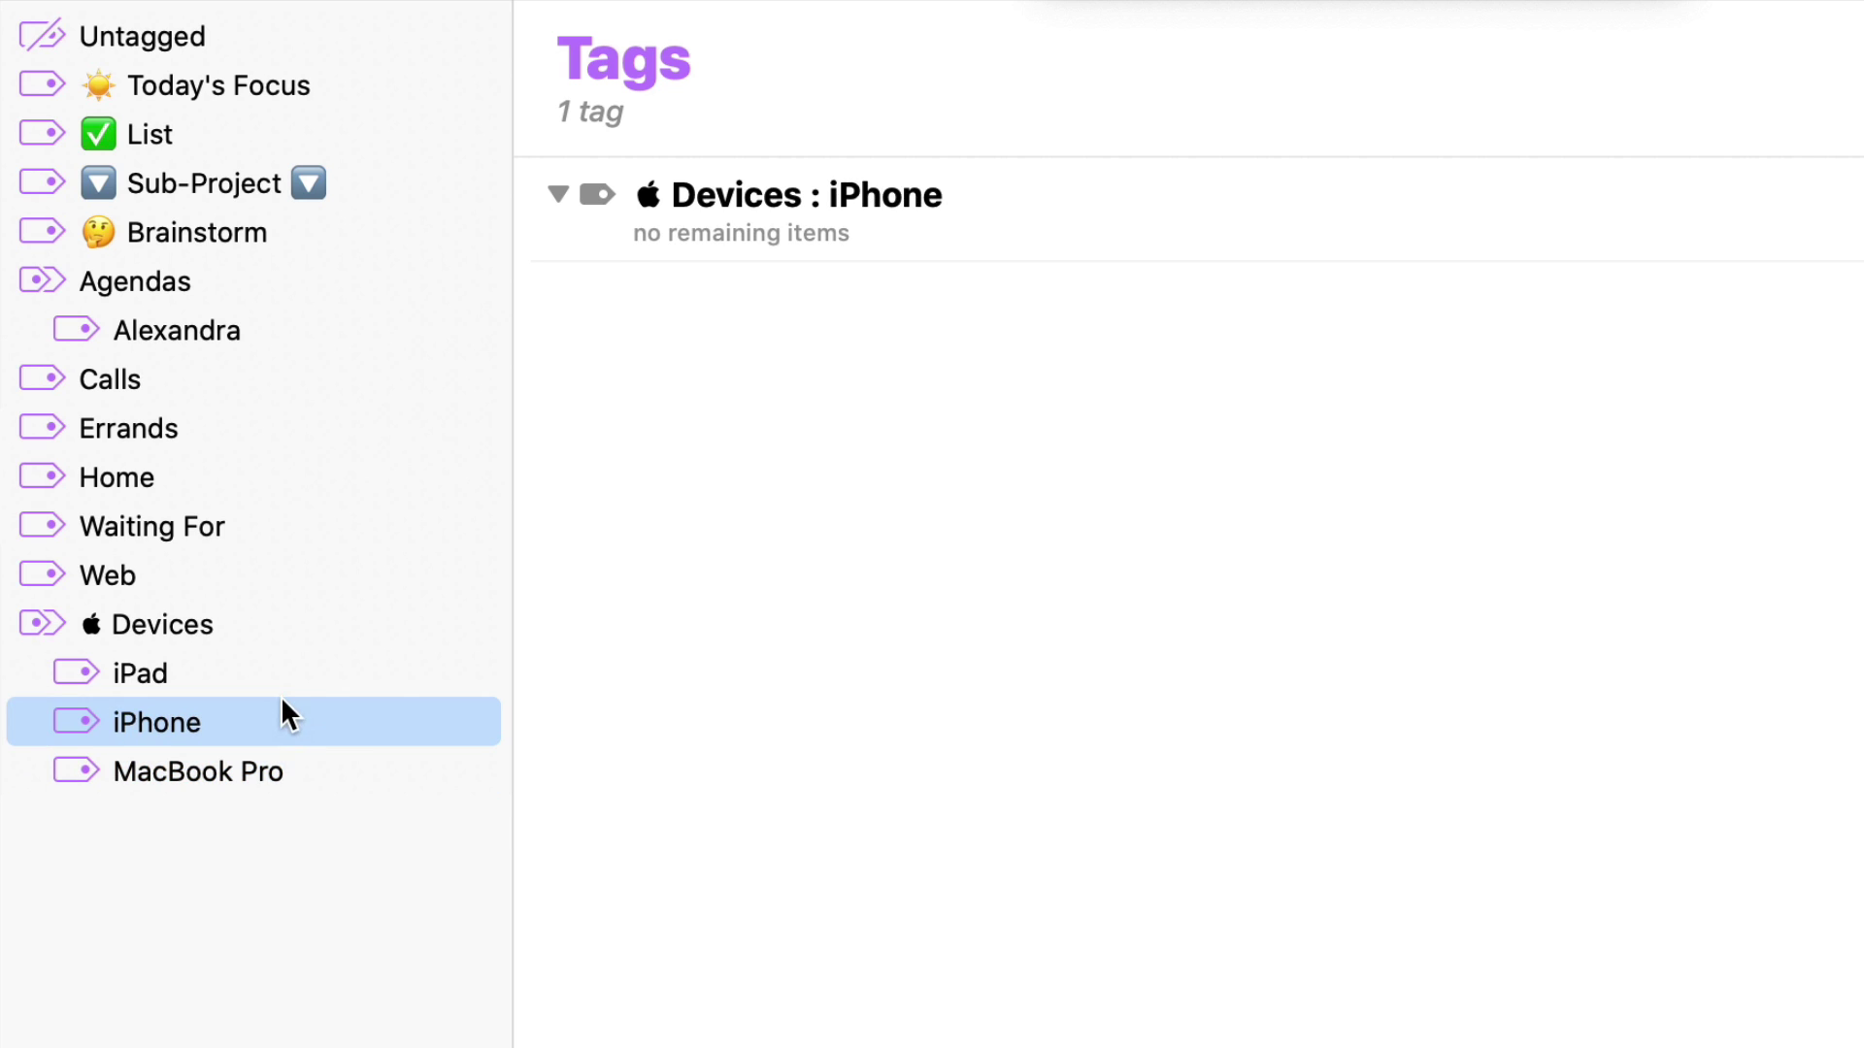
pyautogui.click(281, 677)
pyautogui.click(298, 771)
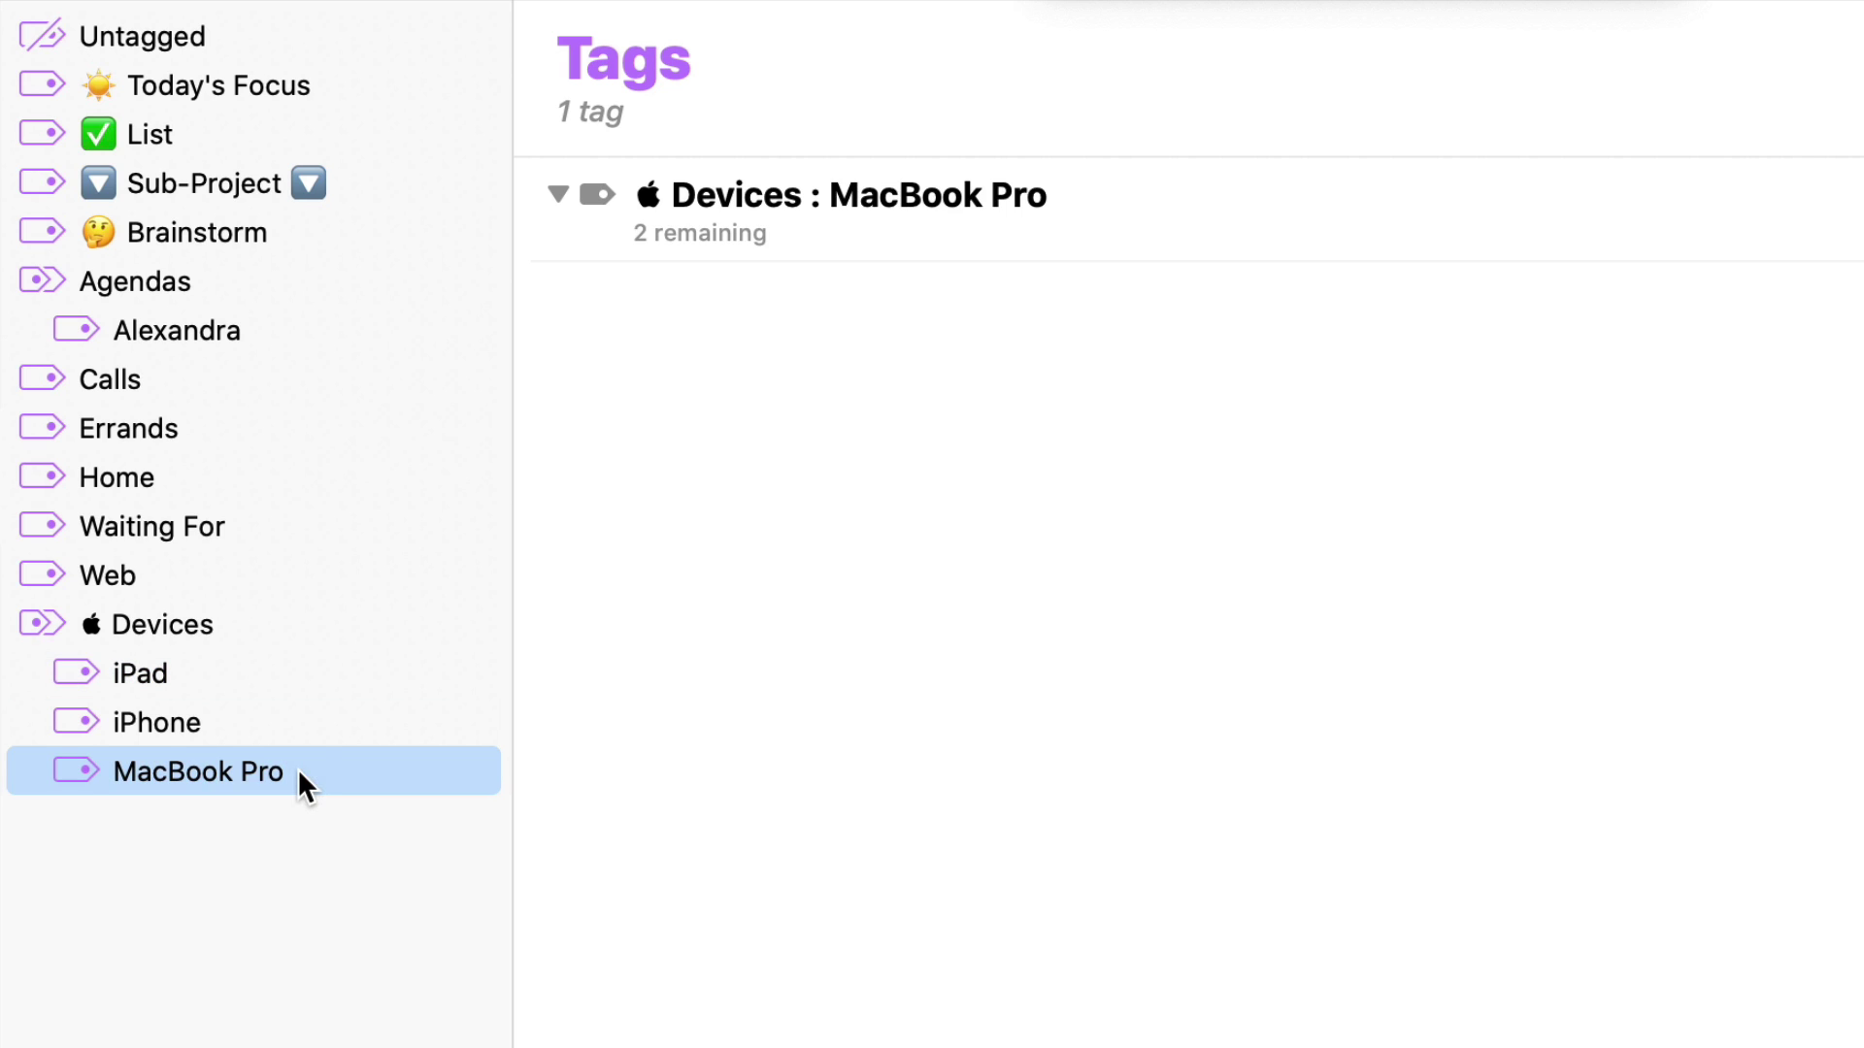
pyautogui.click(281, 702)
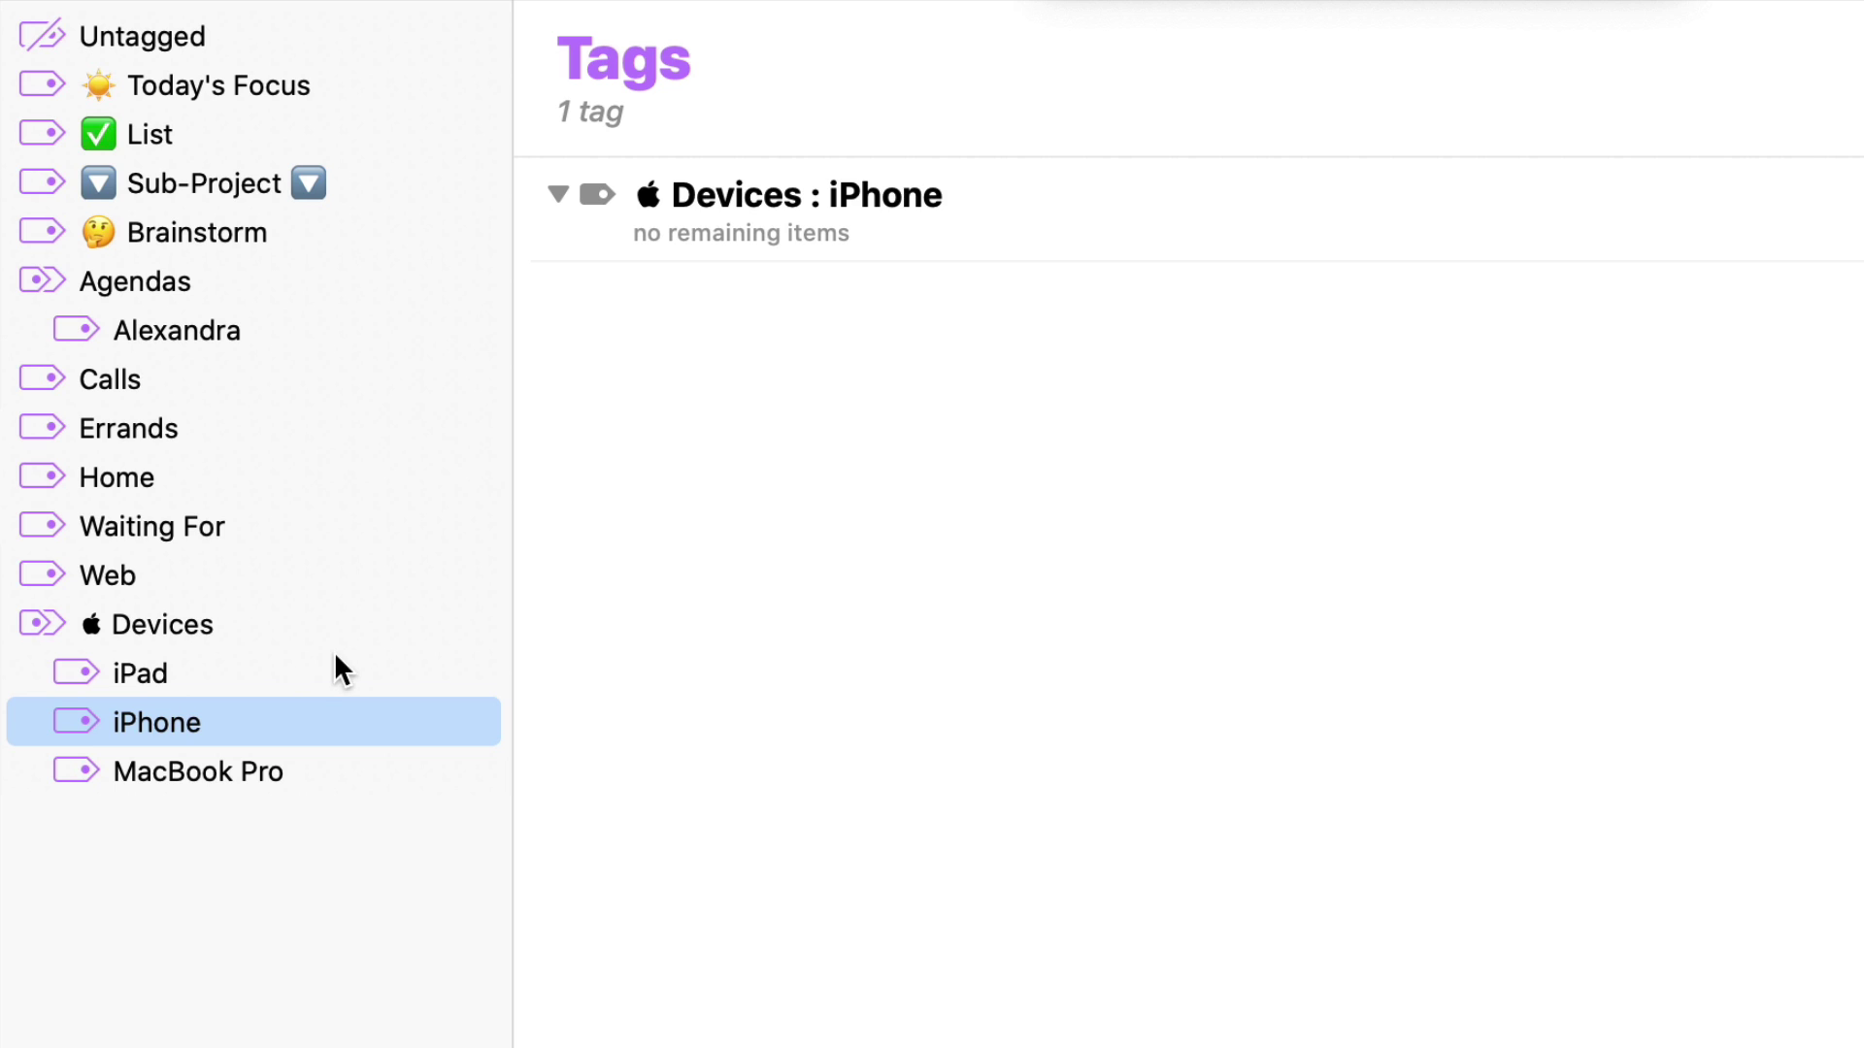
pyautogui.click(295, 677)
pyautogui.click(291, 728)
pyautogui.click(344, 635)
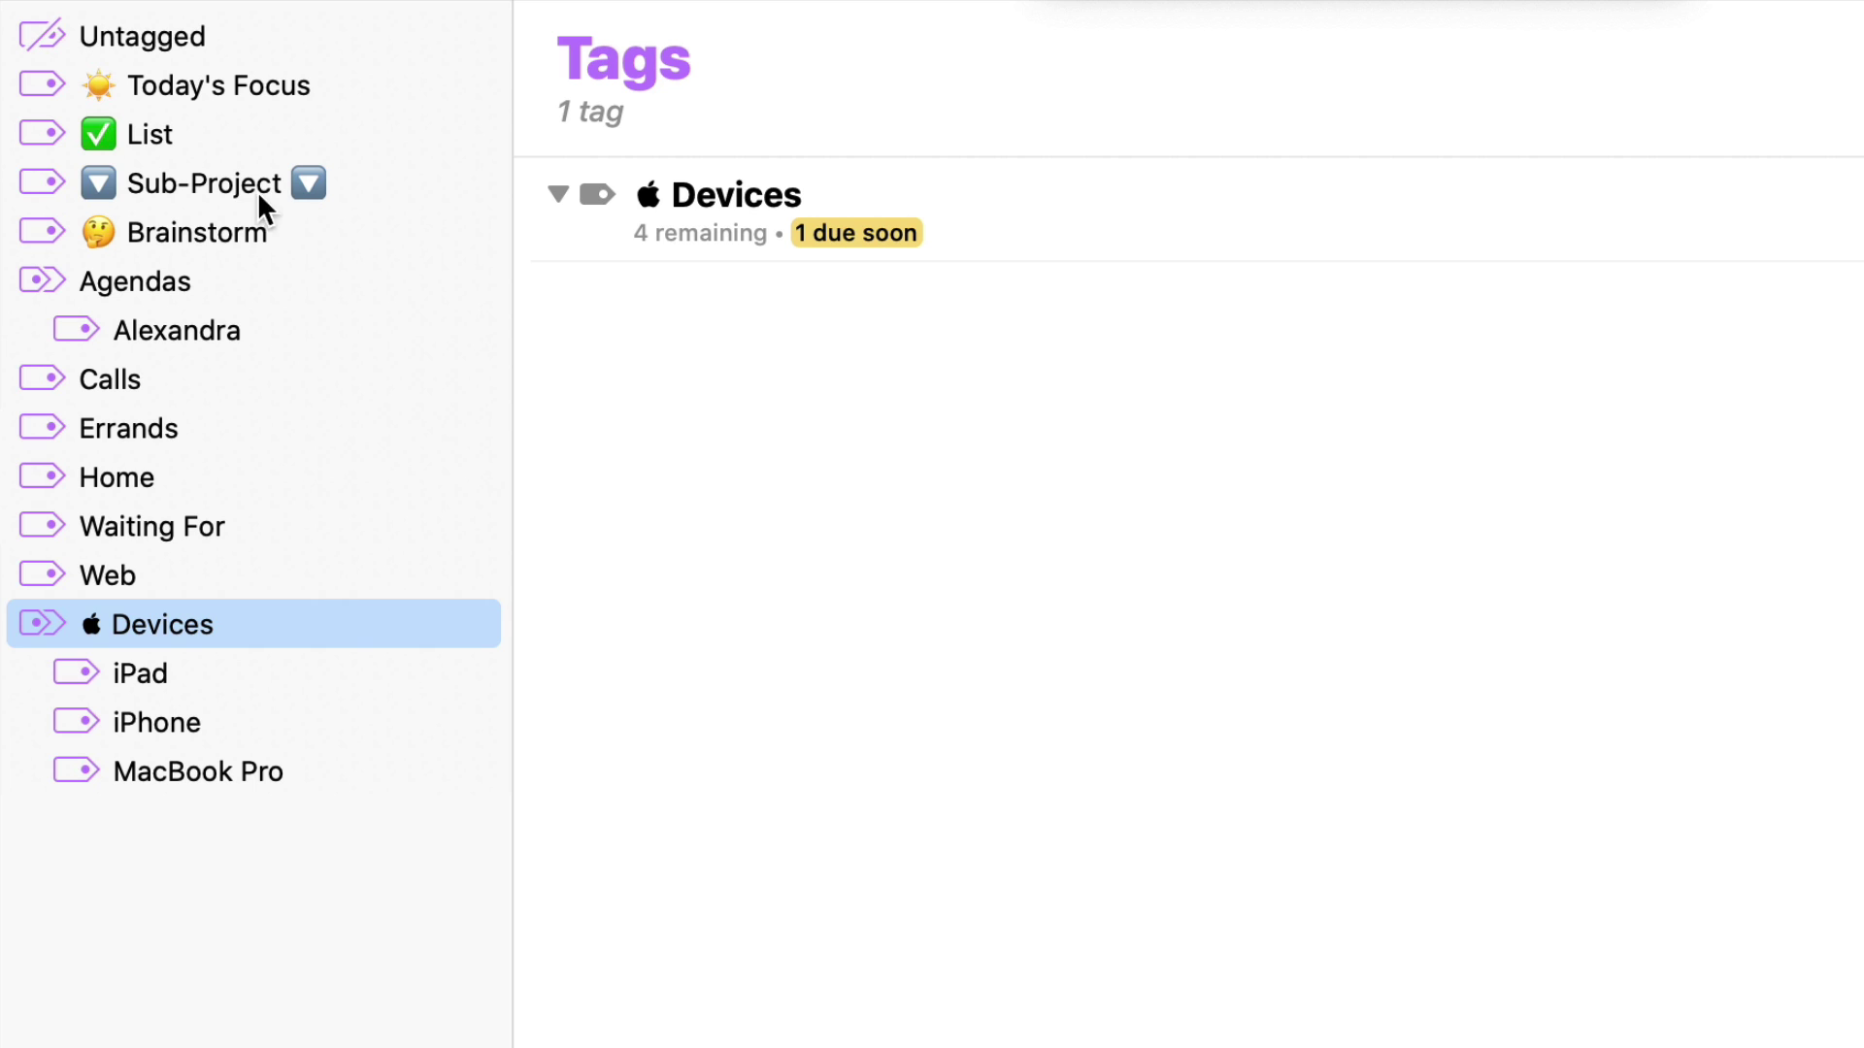
pyautogui.click(282, 250)
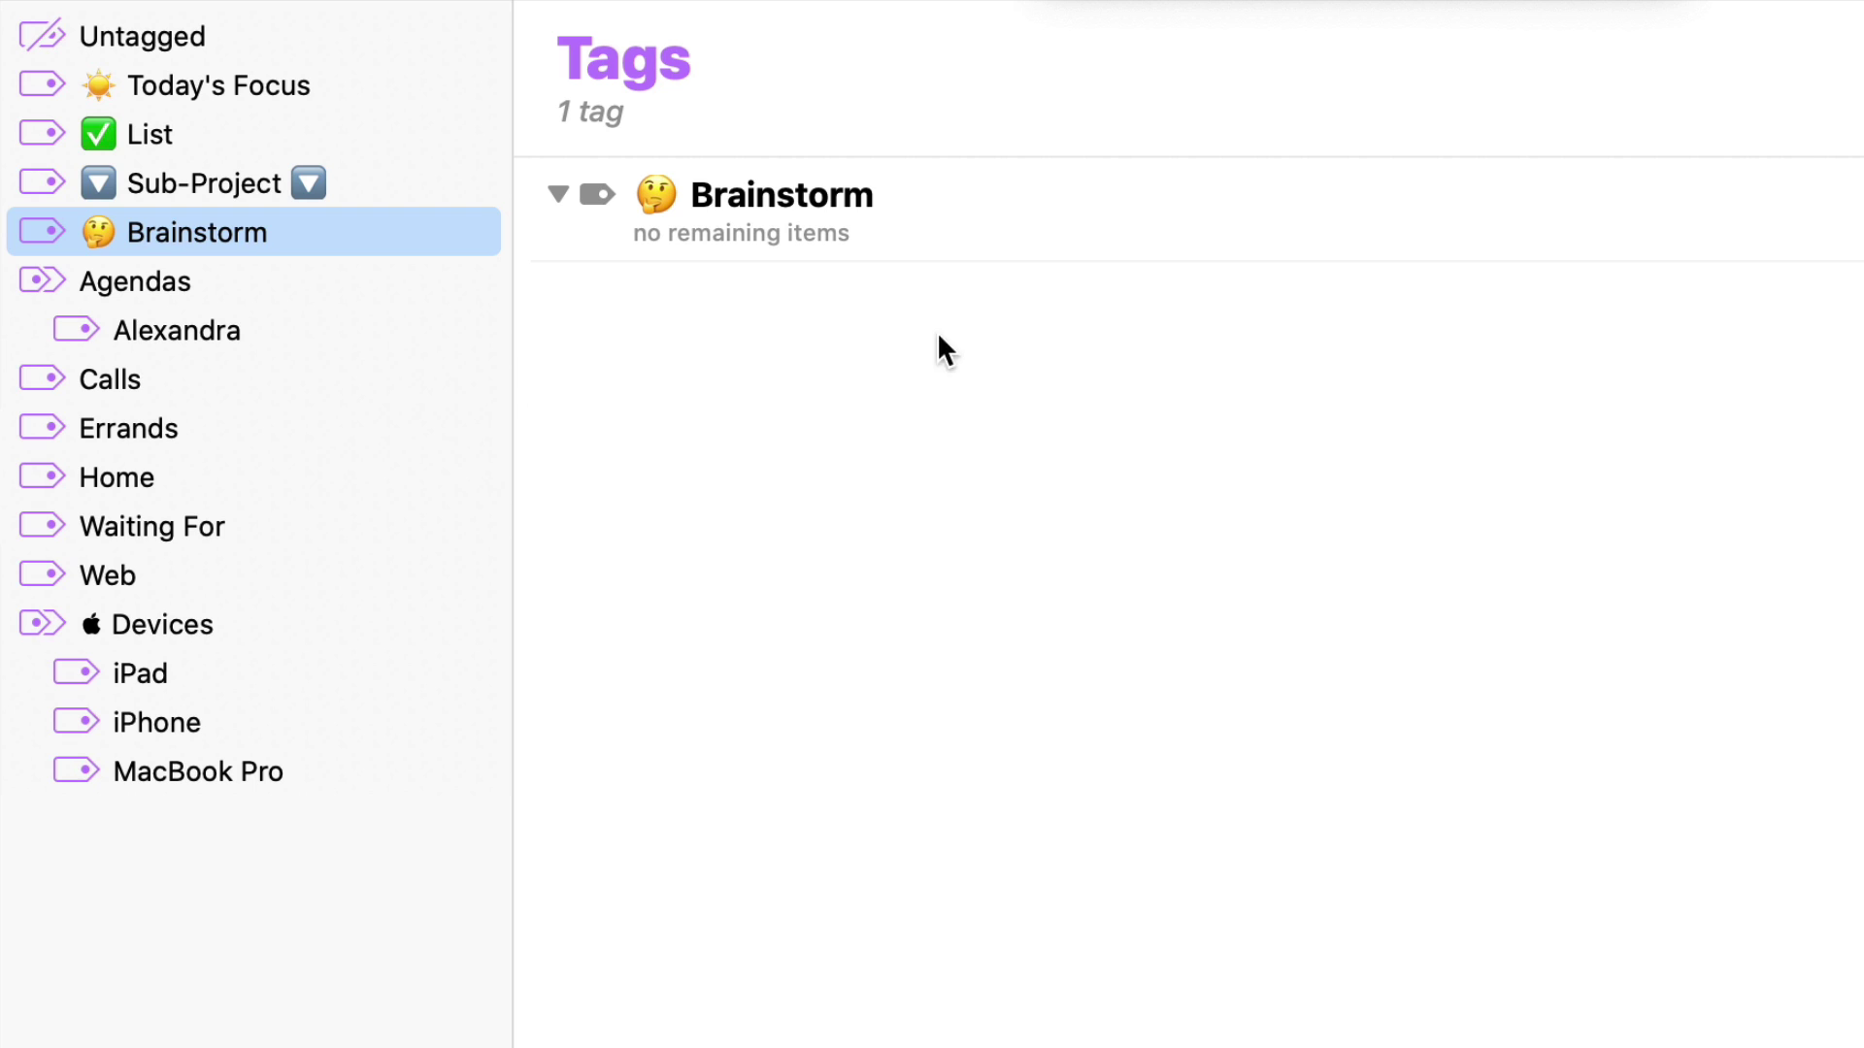
pyautogui.click(967, 241)
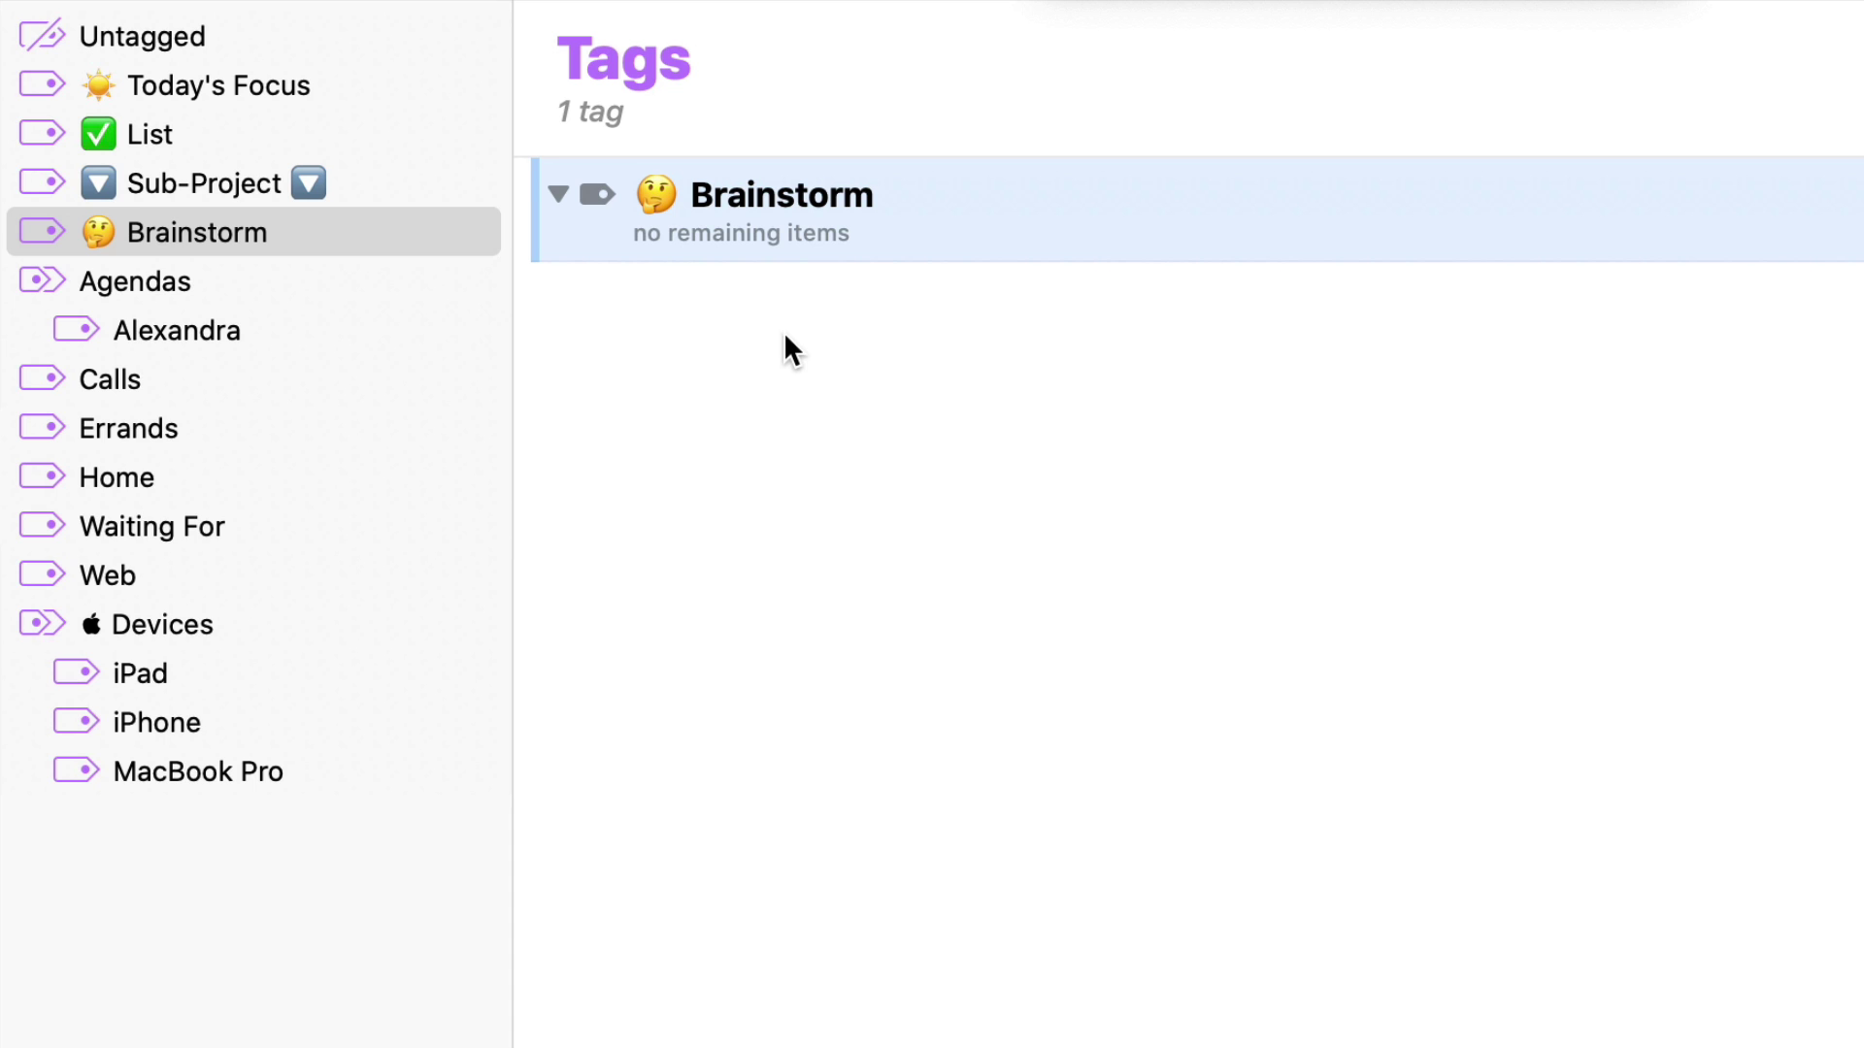
# Create the action 'think about next chapter' under Brainstorm, assigned to the Home project
pyautogui.press('super+n')
pyautogui.write('thing')
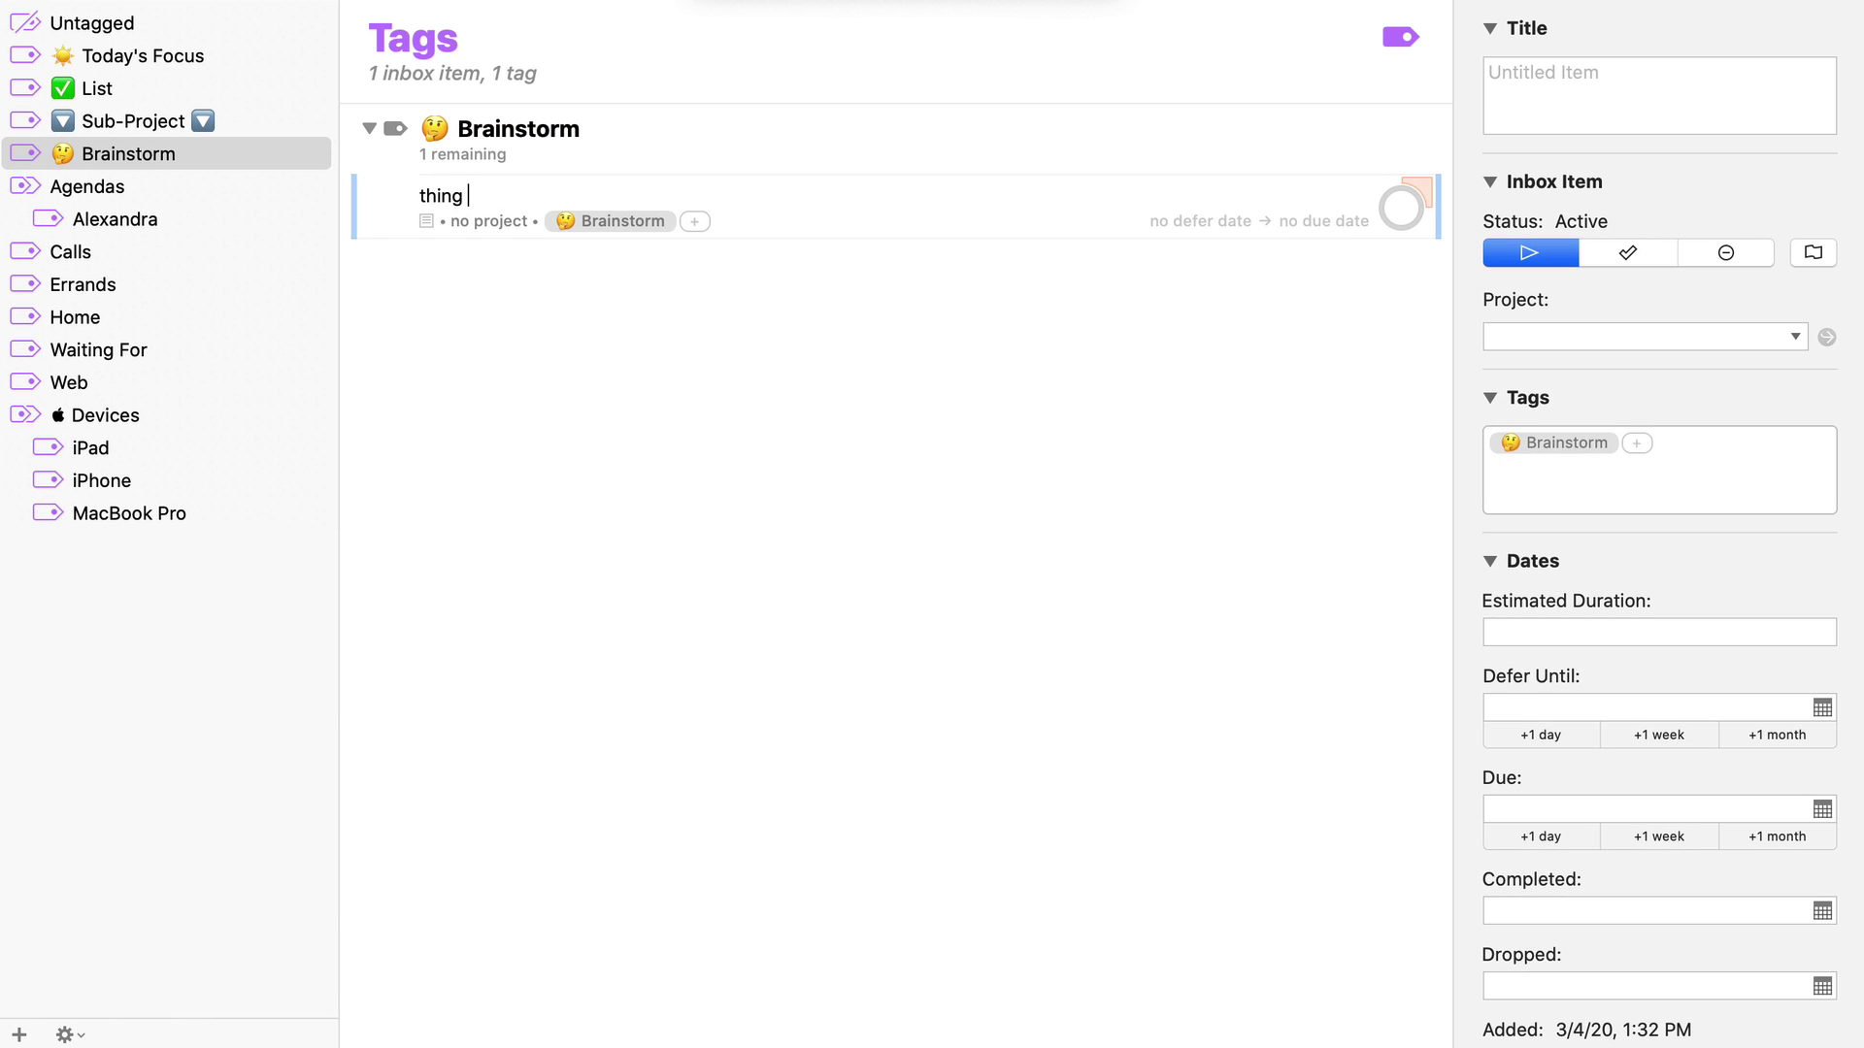
pyautogui.press('BackSpace')
pyautogui.press('BackSpace')
pyautogui.write('k about next chapter')
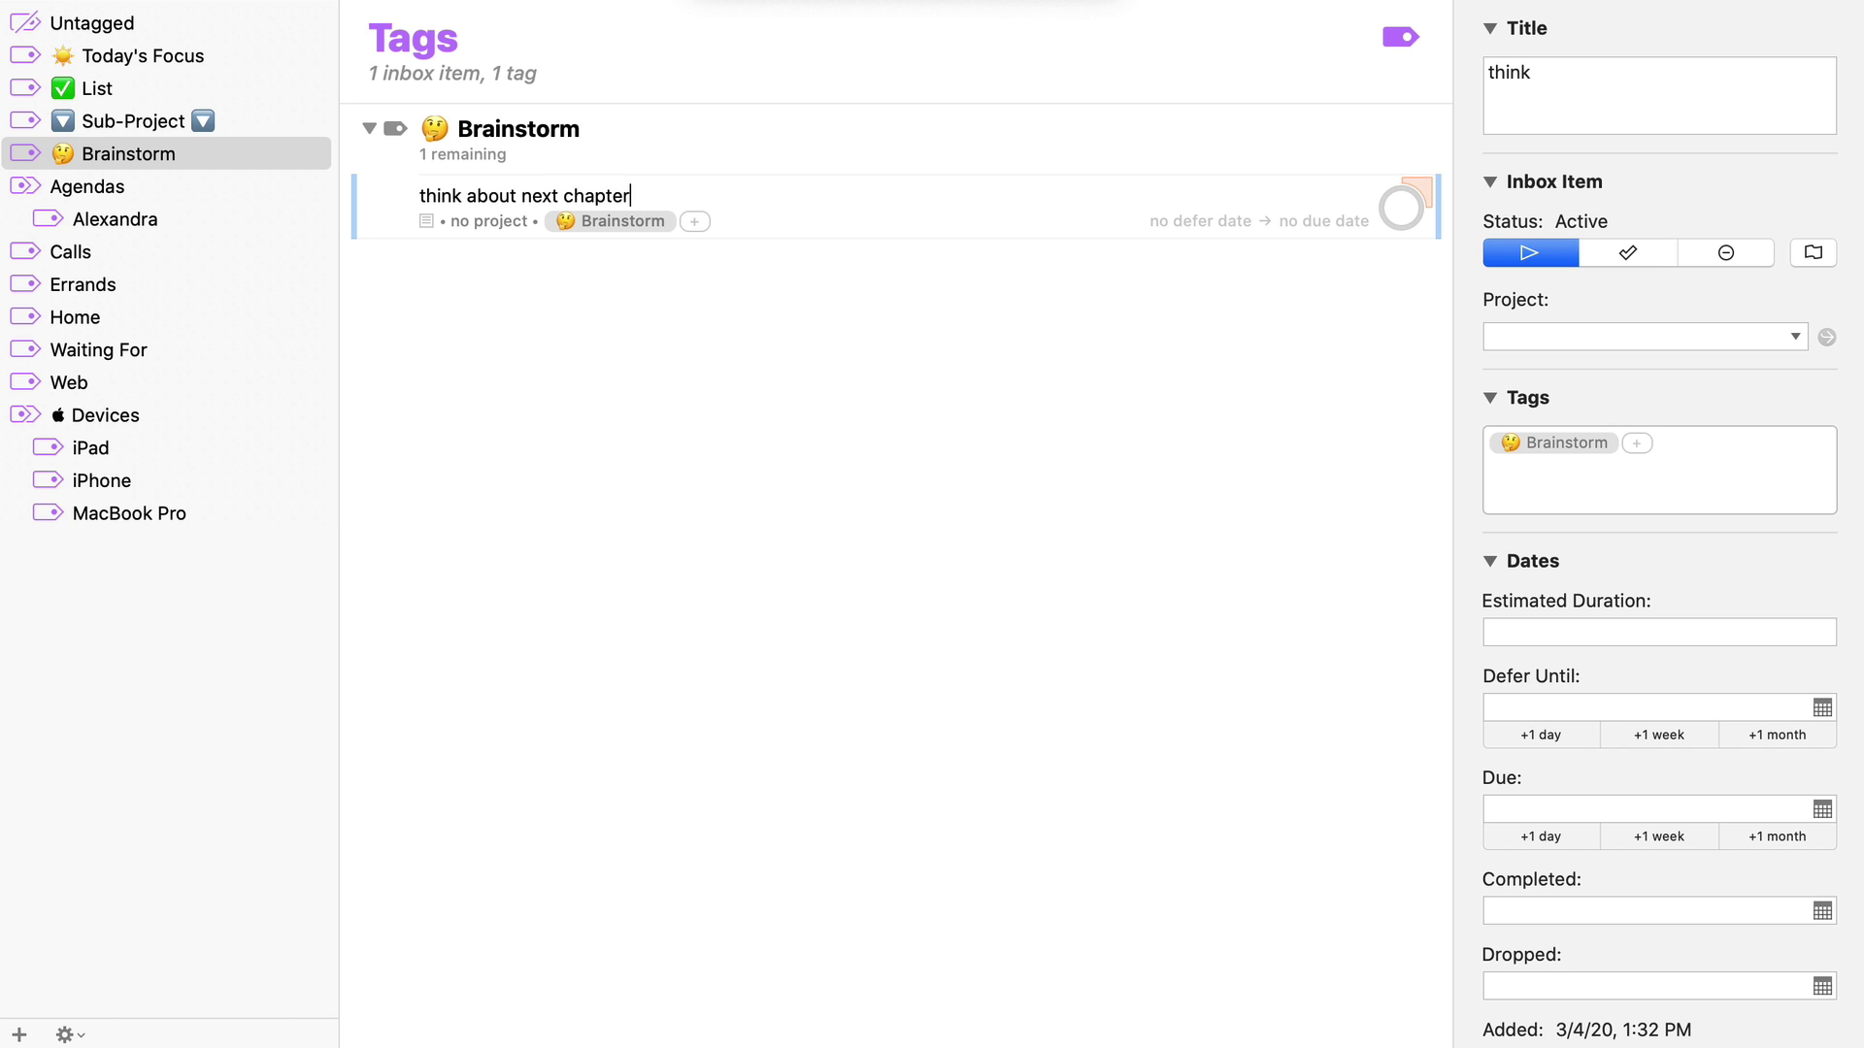
pyautogui.press('Tab')
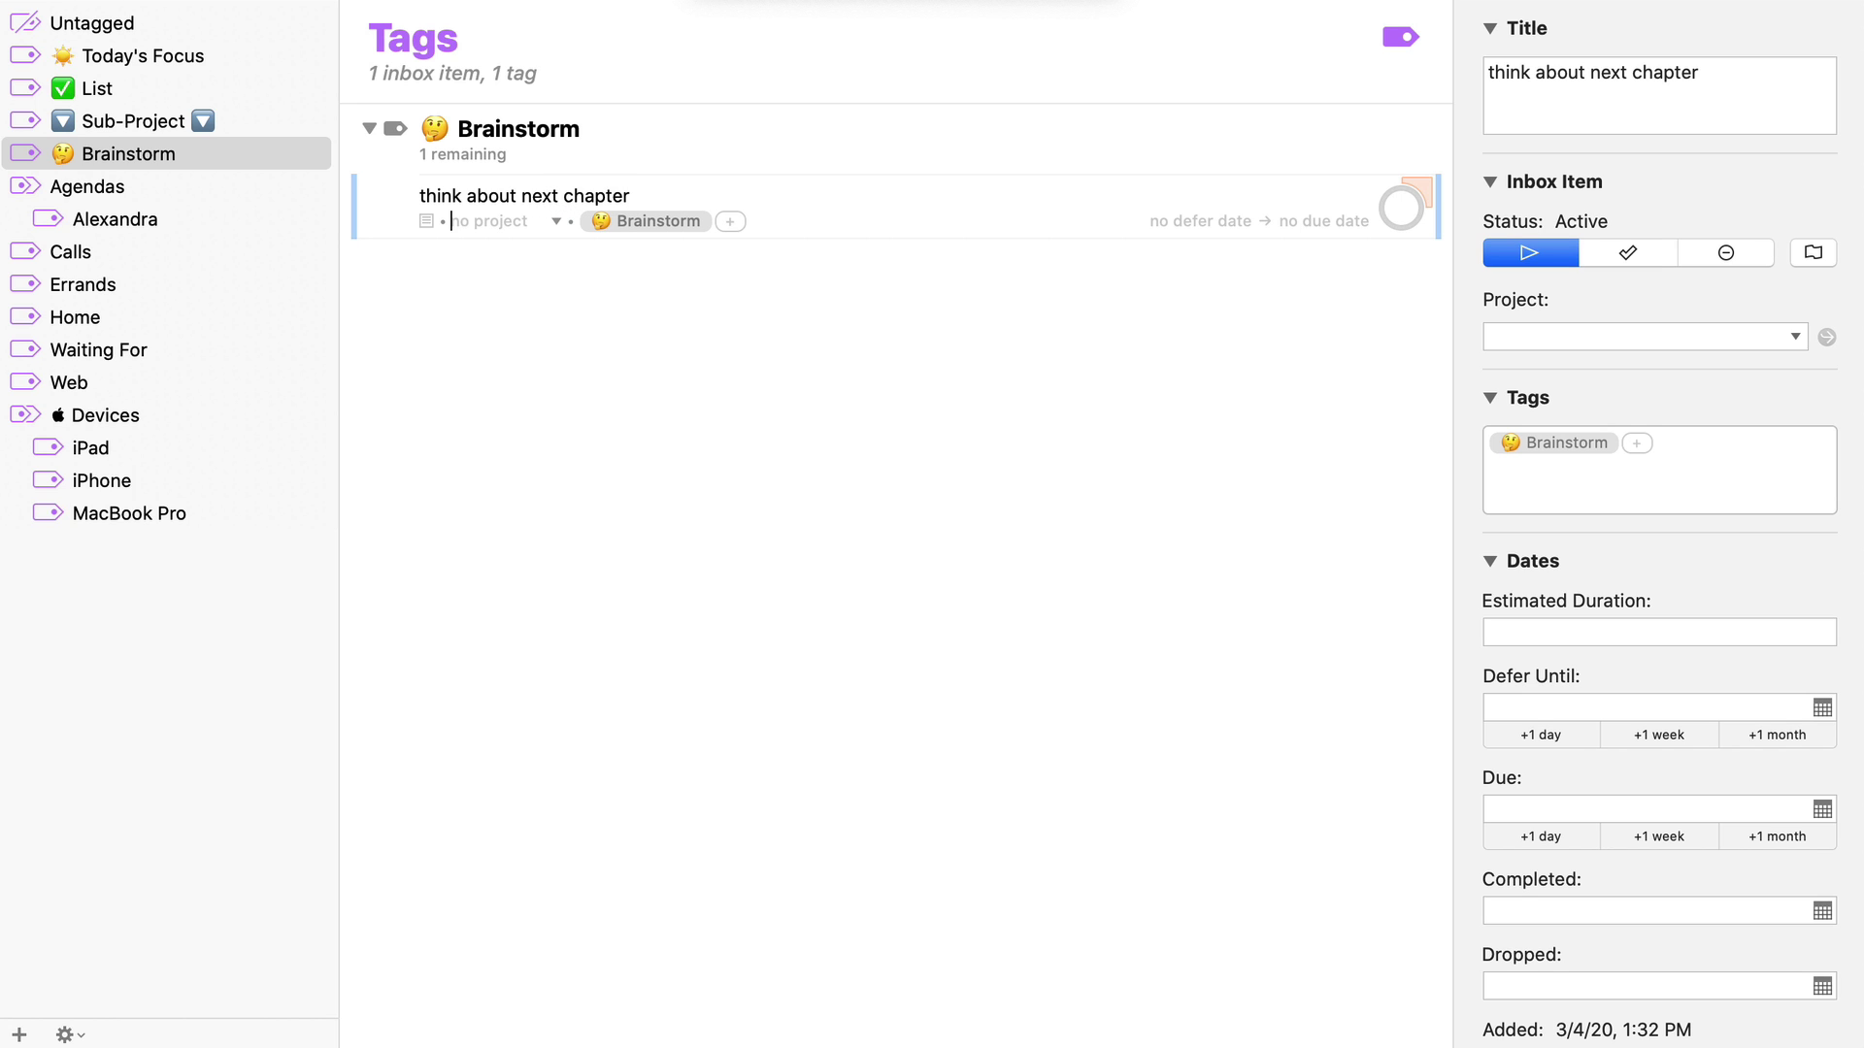
pyautogui.write('hom')
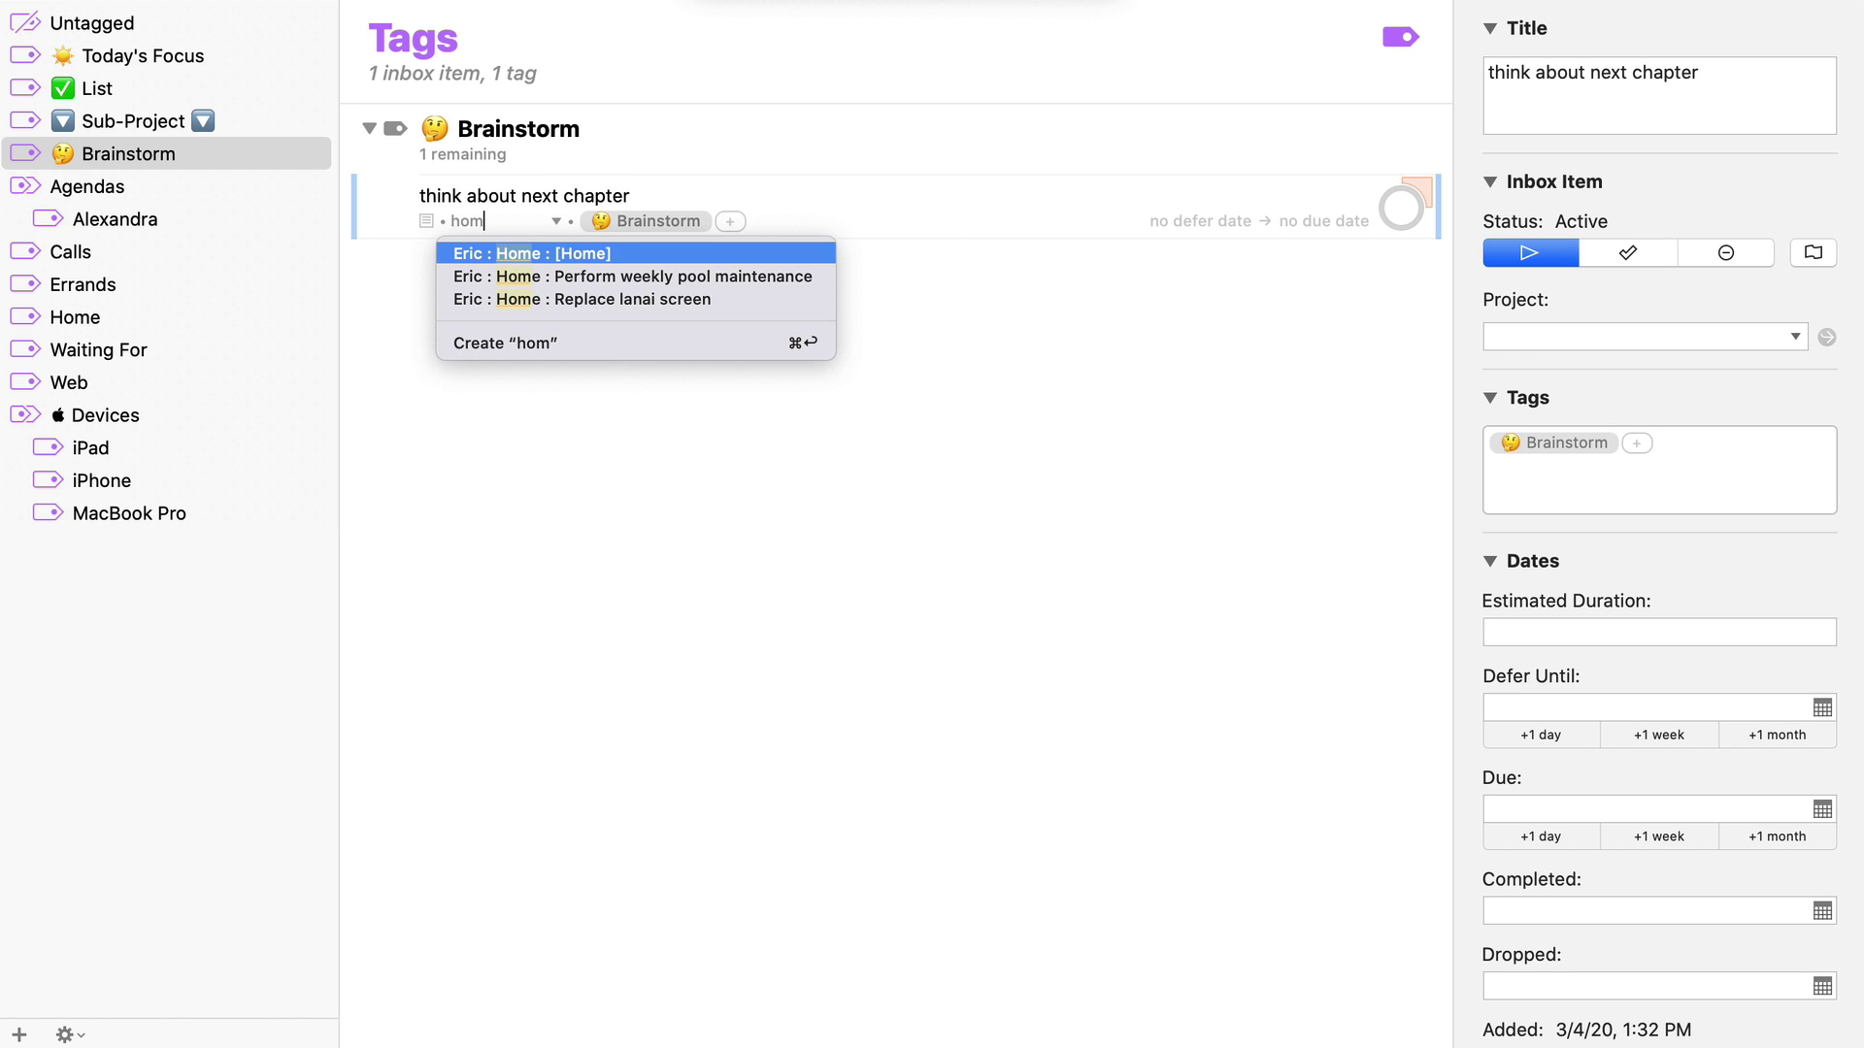
pyautogui.press('Return')
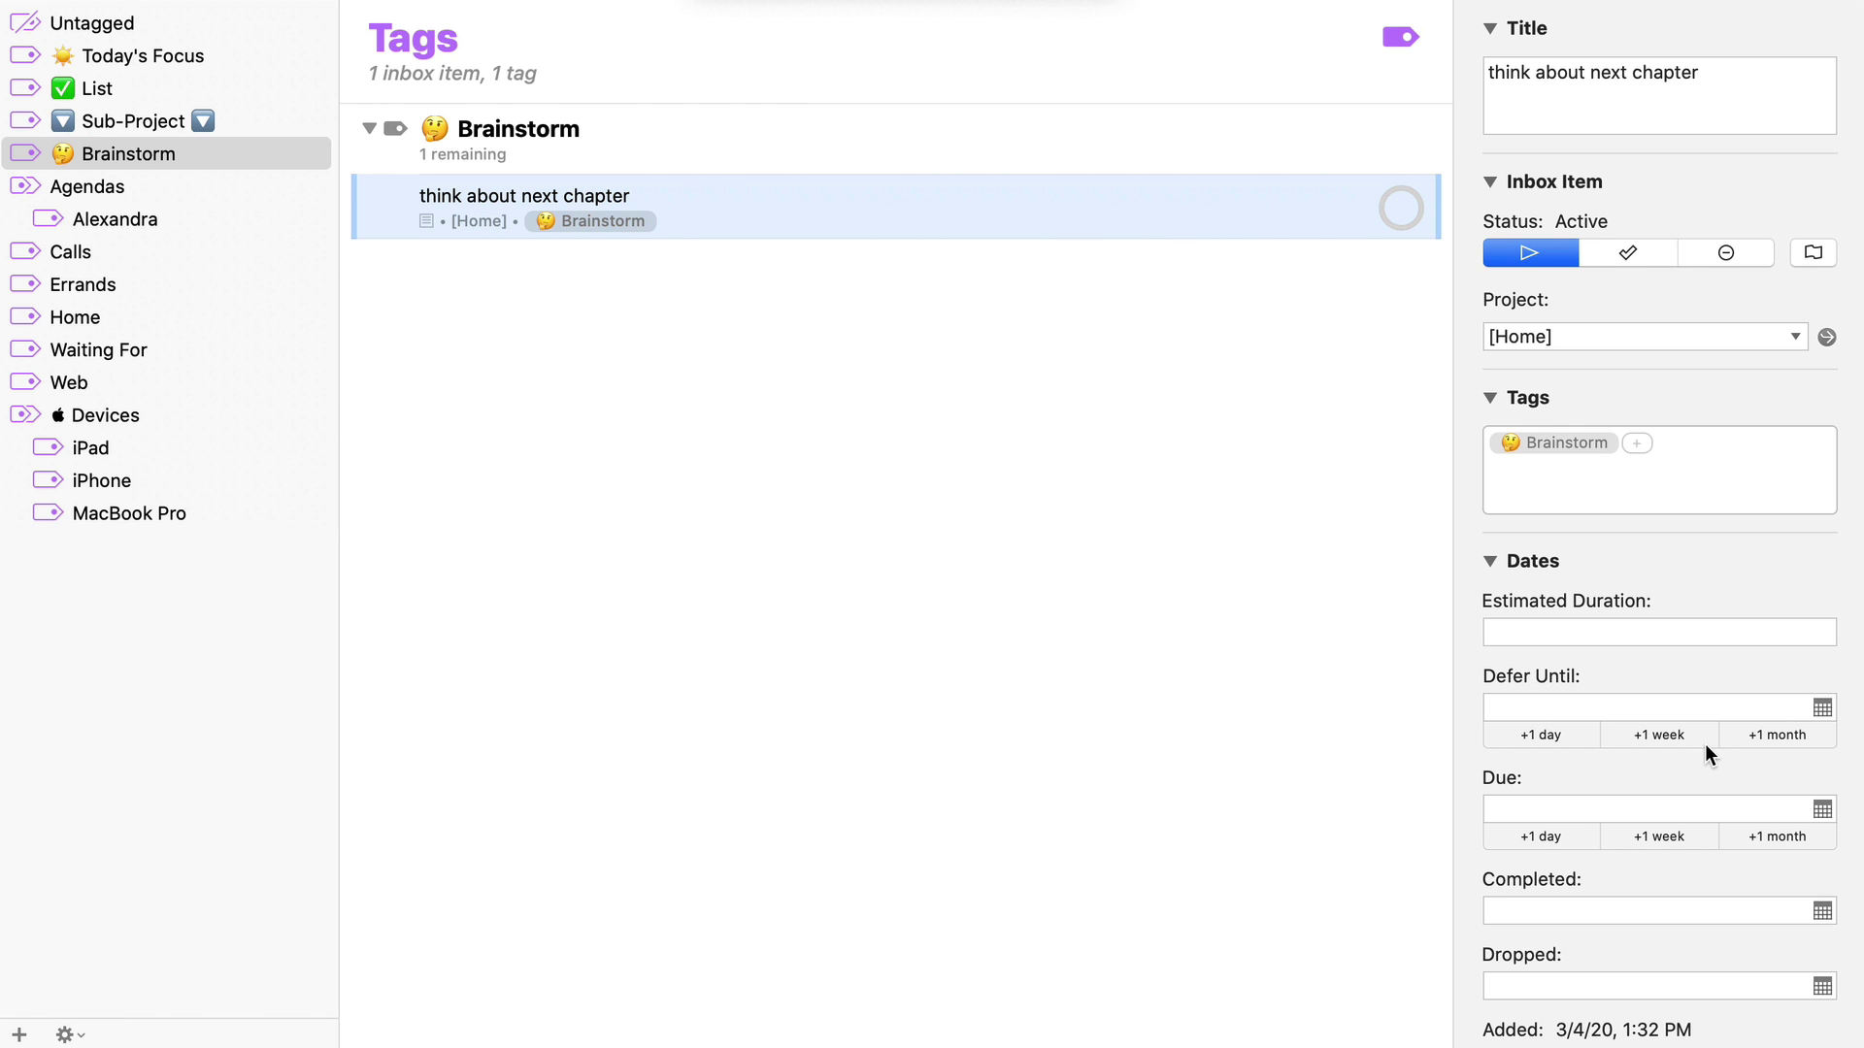
# Give 'think about next chapter' an estimated duration of 30 min
pyautogui.scroll(-5, 1704, 744)
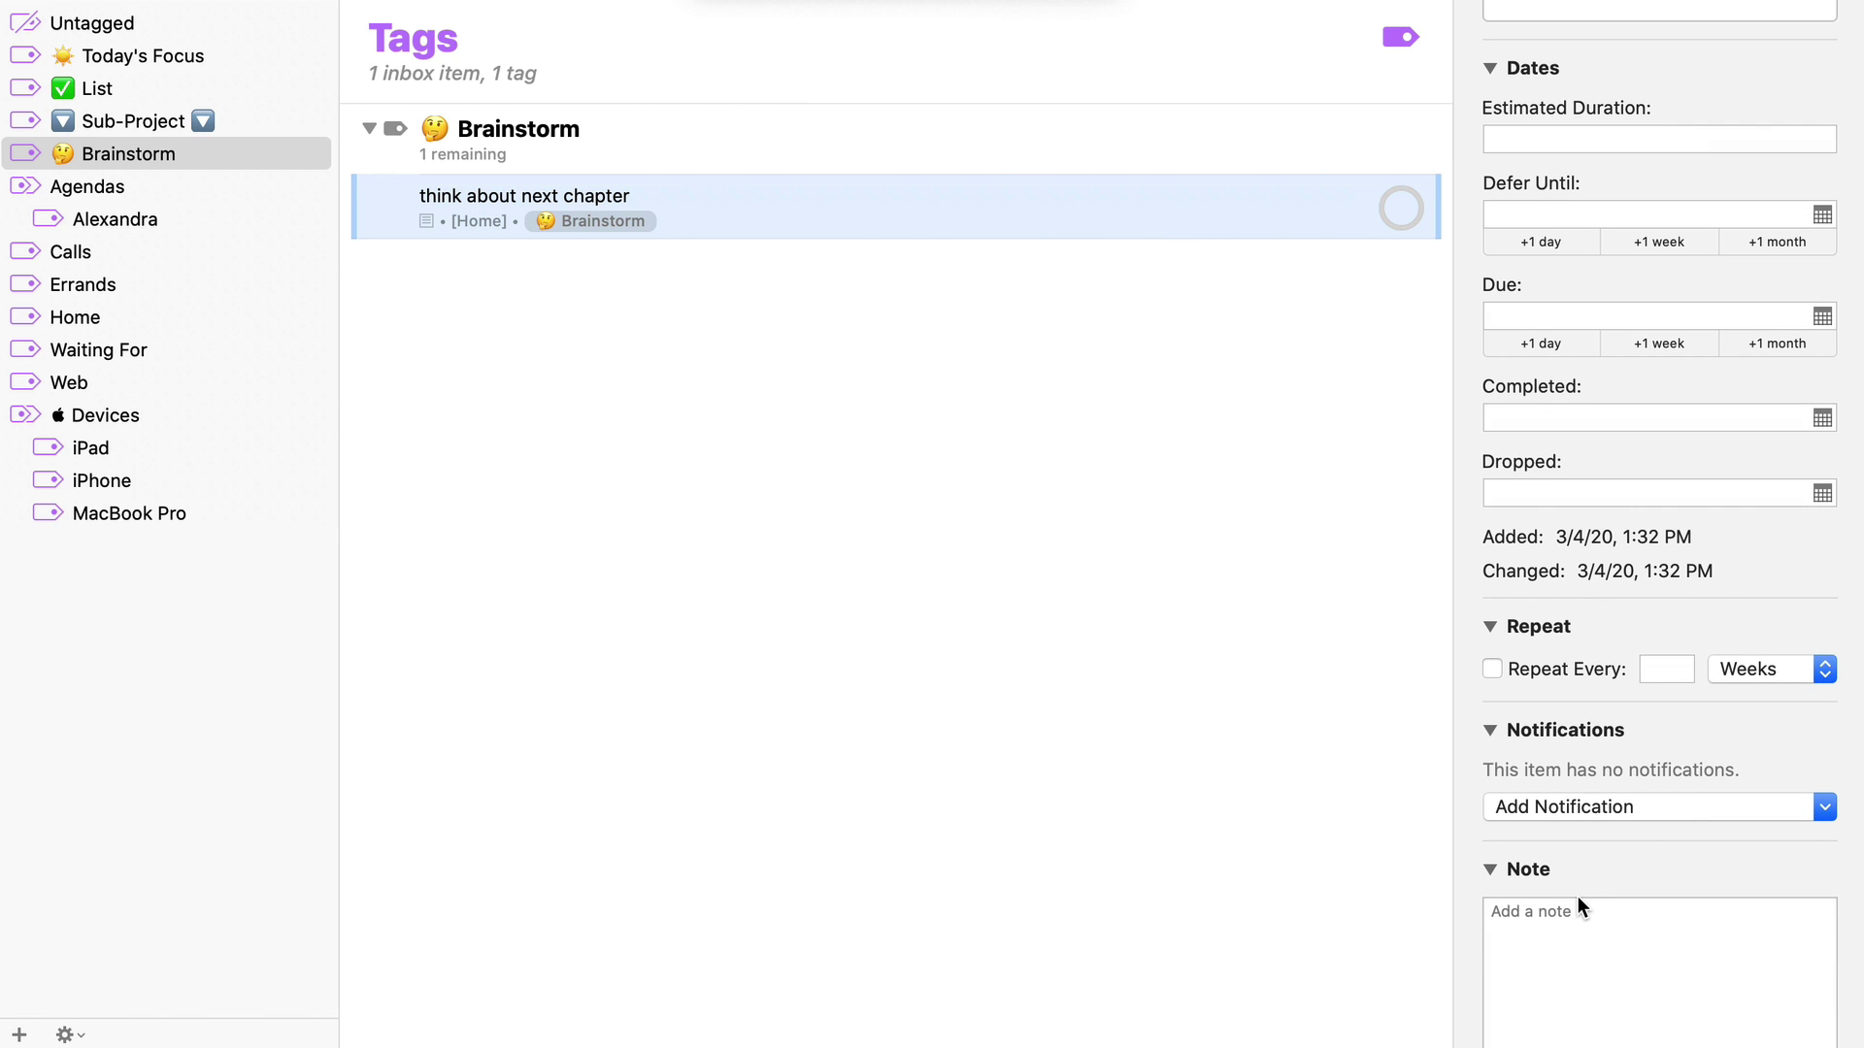
pyautogui.scroll(5, 1580, 813)
pyautogui.scroll(-2, 1580, 813)
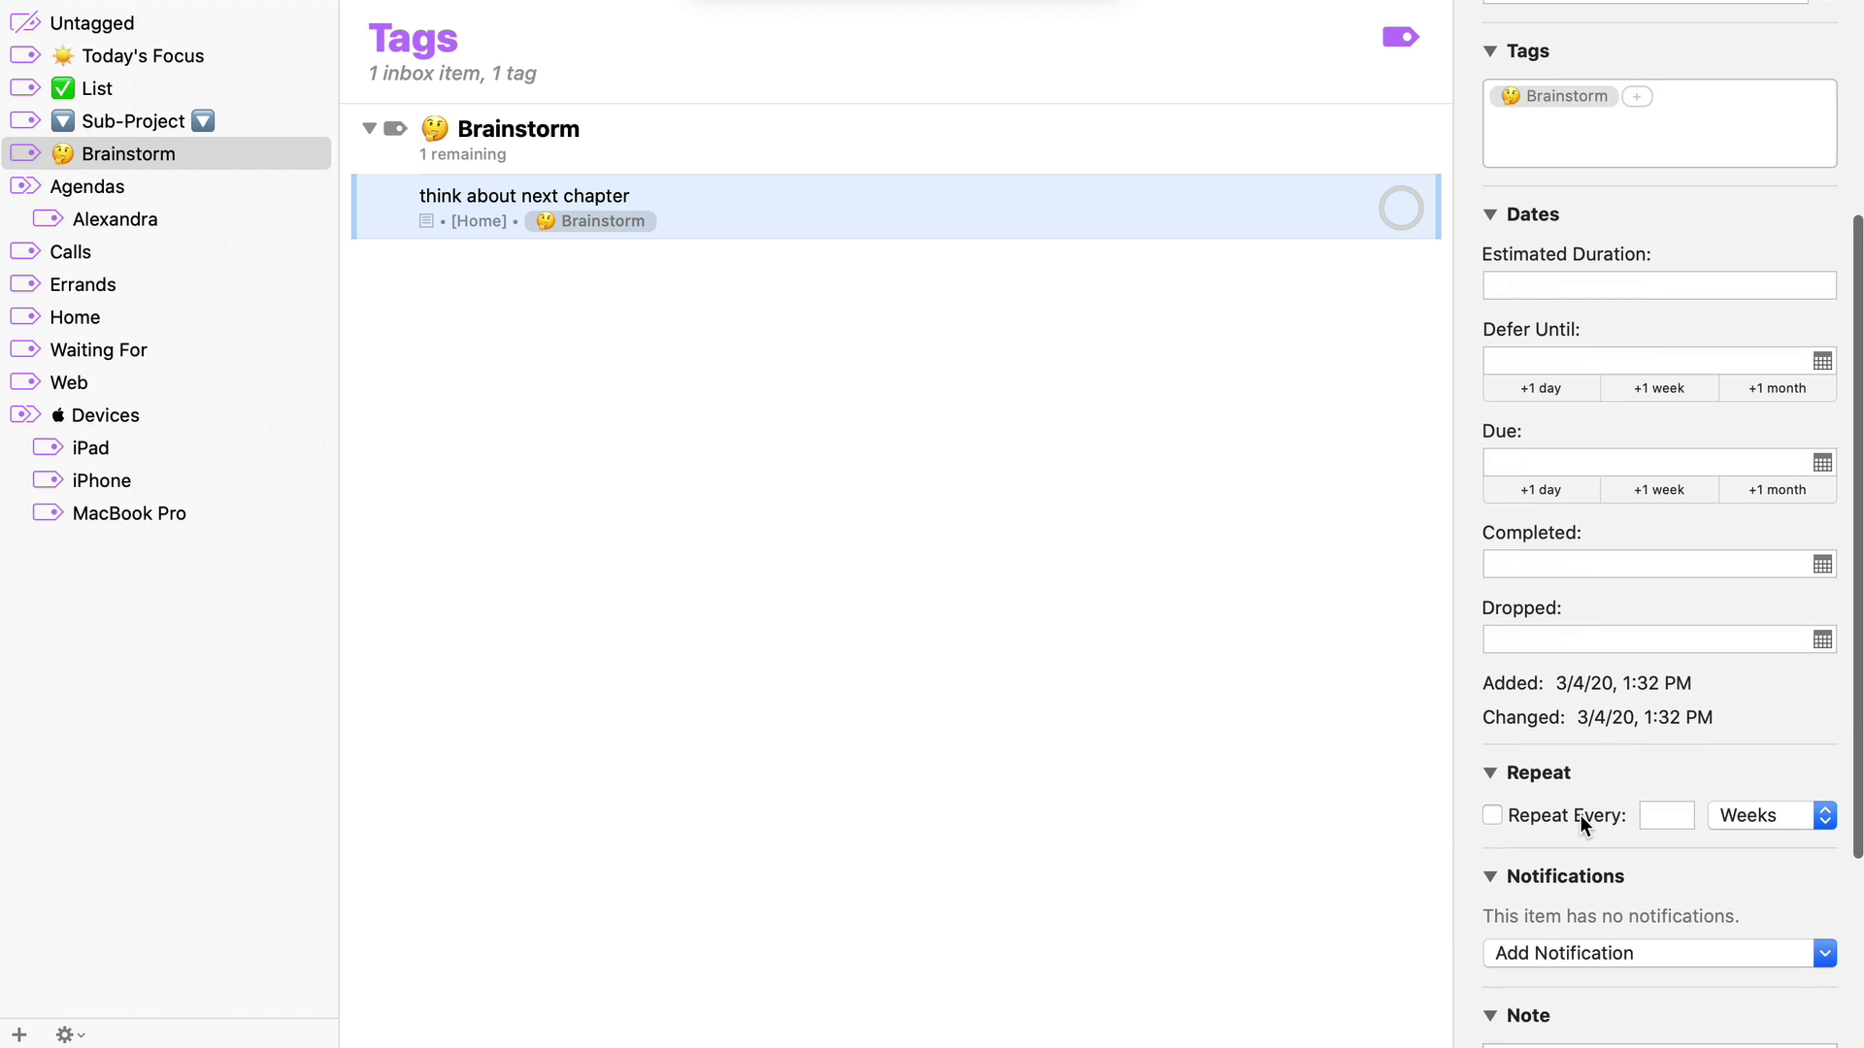
pyautogui.click(1531, 270)
pyautogui.write('30 min')
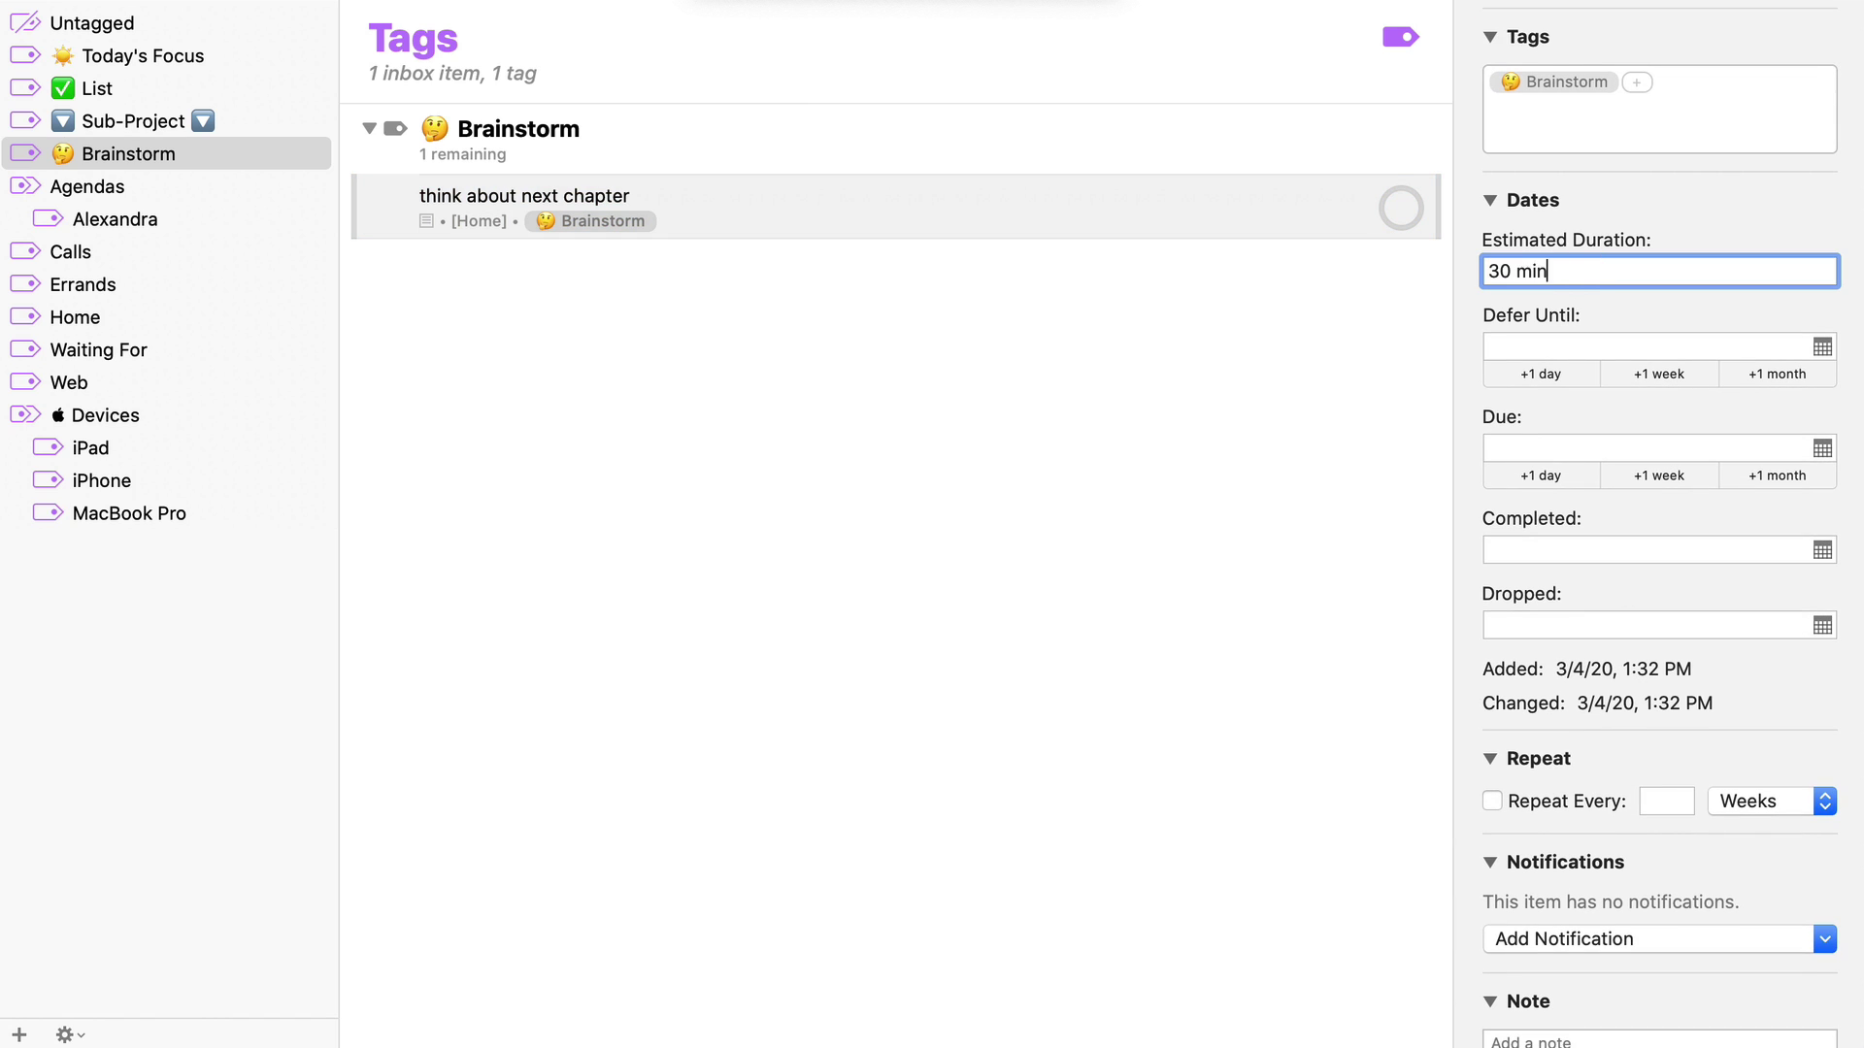
pyautogui.press('Return')
pyautogui.click(1290, 542)
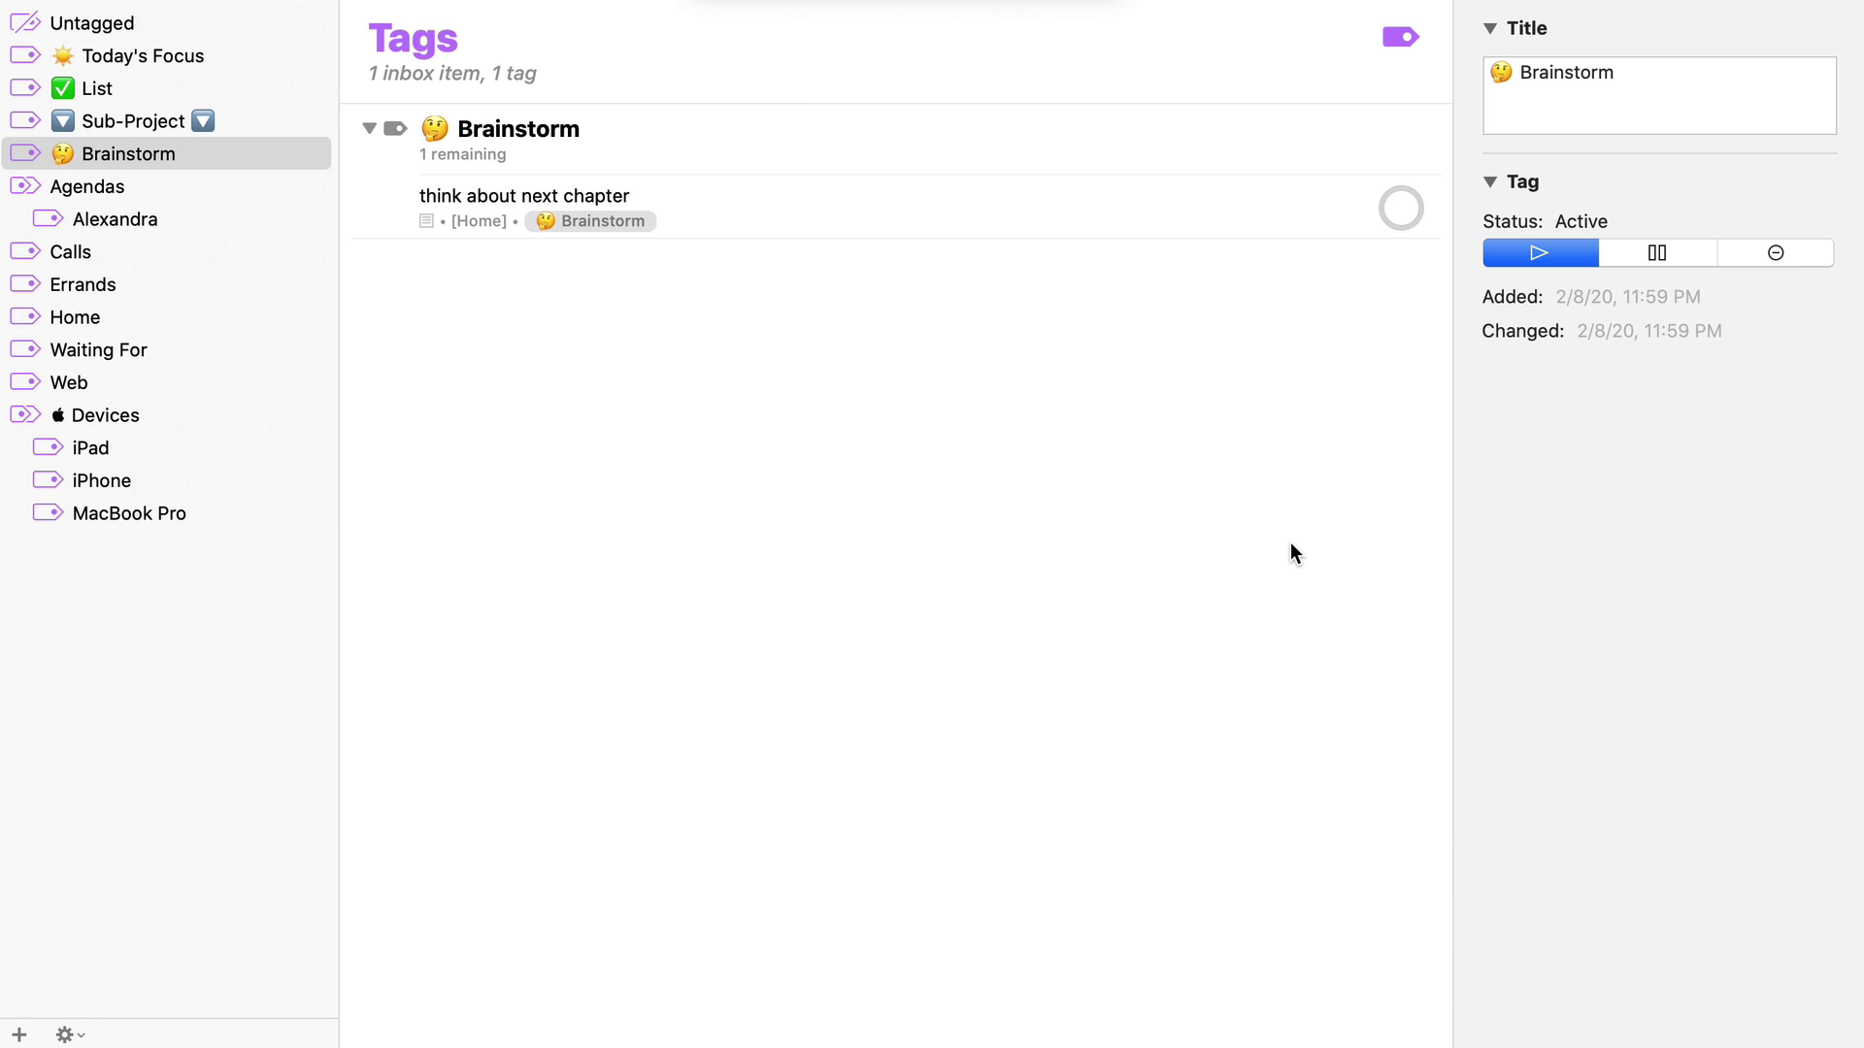
pyautogui.click(937, 190)
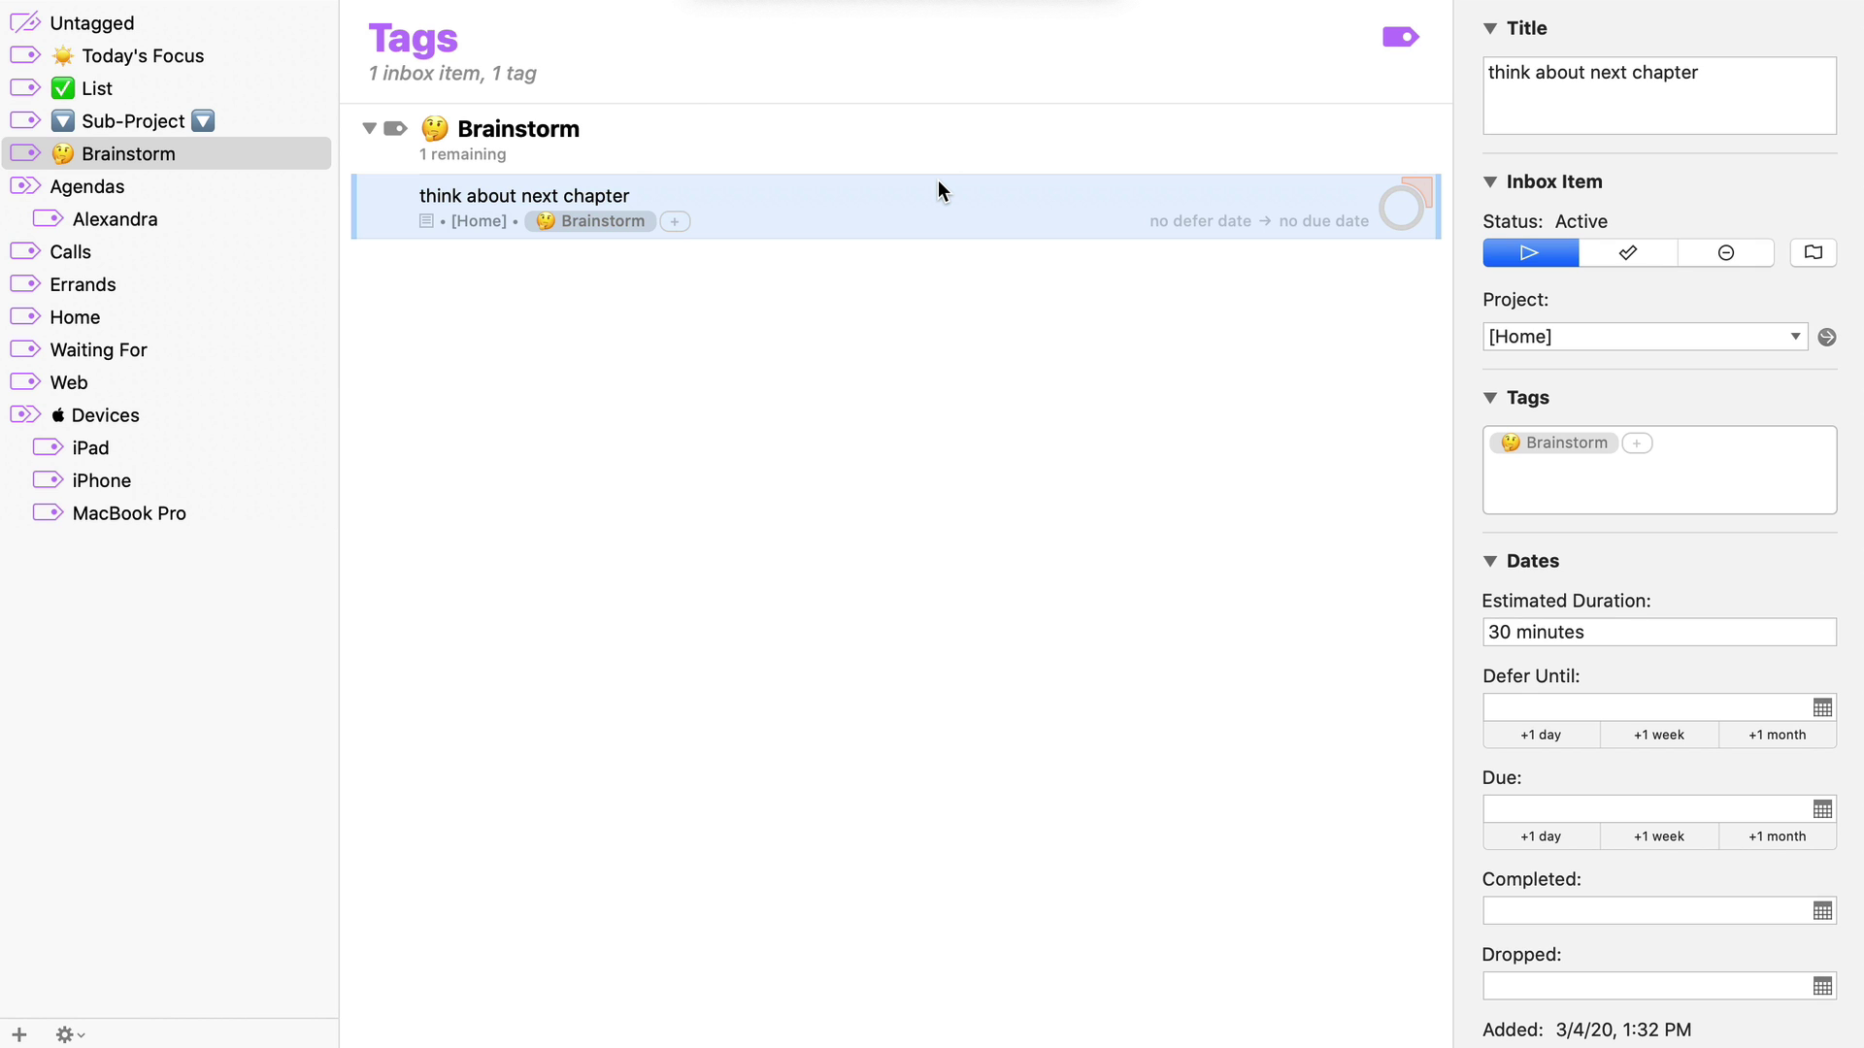
# Browse the Agendas, Alexandra, Calls and Errands tags, then bring up the Tags view options
pyautogui.click(278, 183)
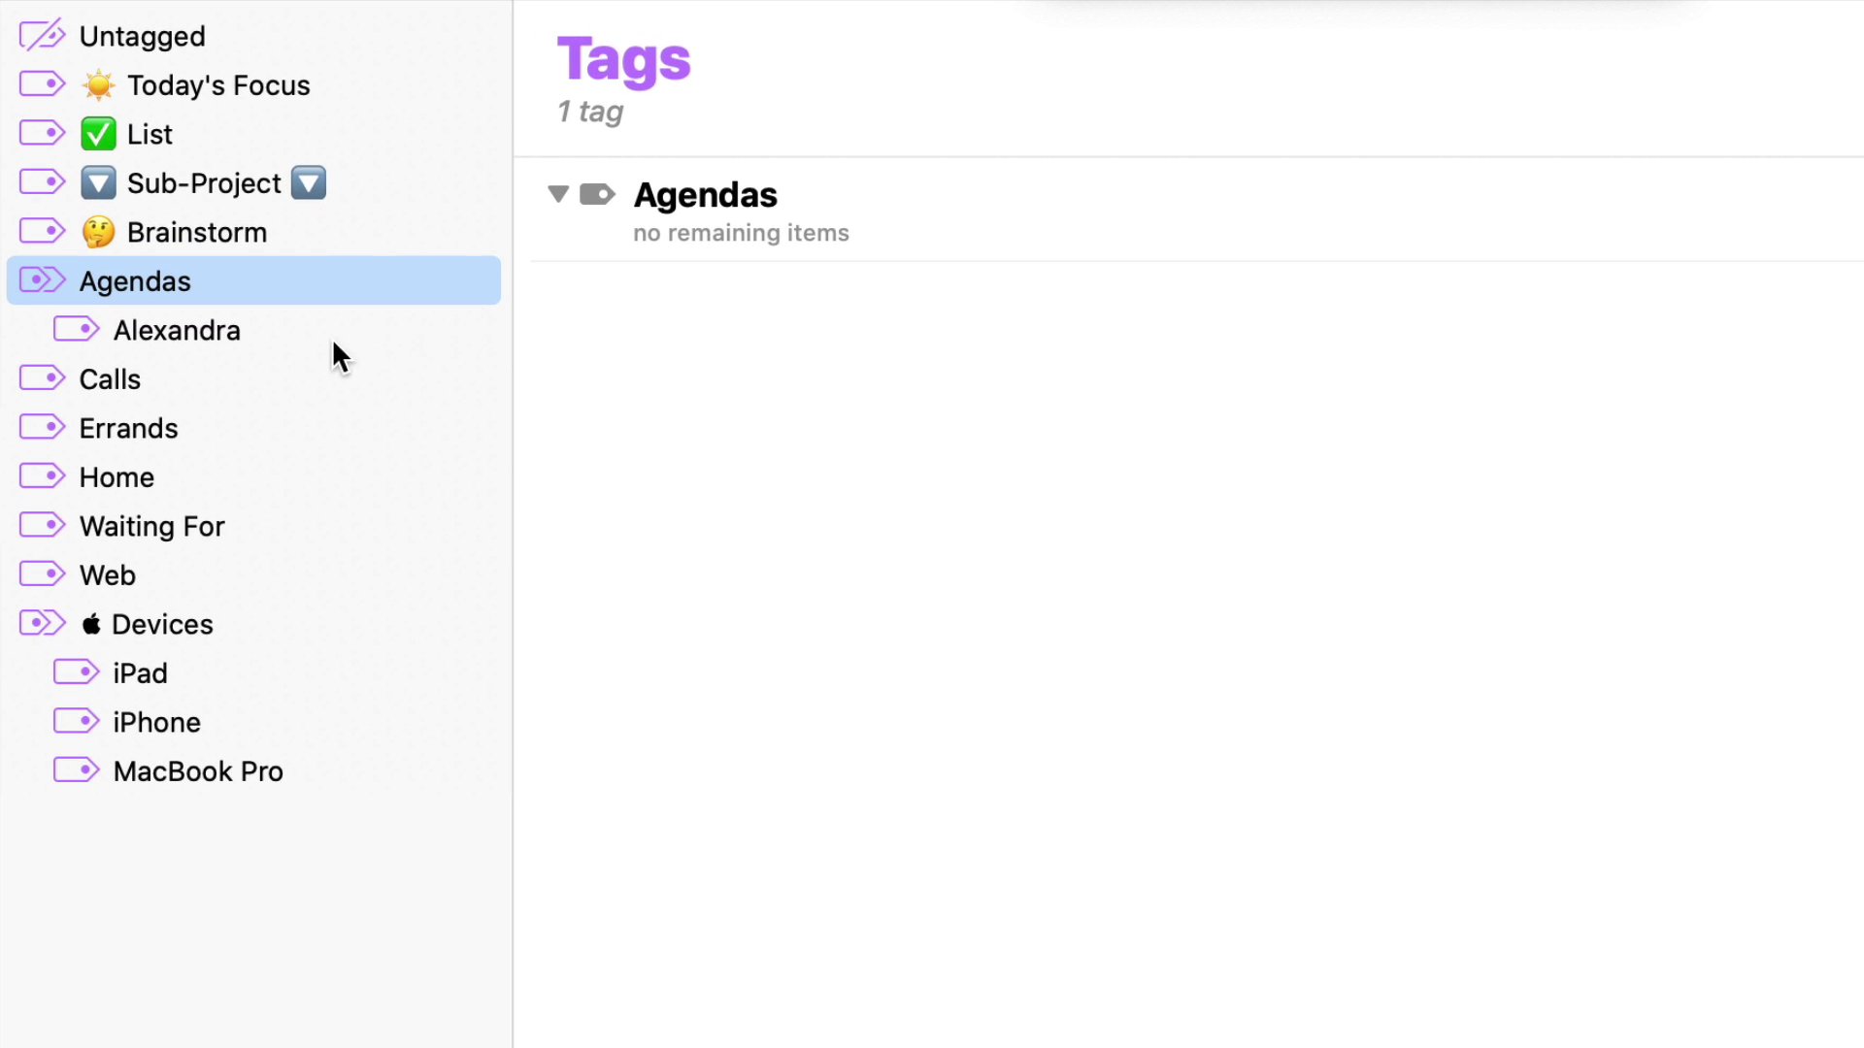
pyautogui.click(359, 322)
pyautogui.click(355, 281)
pyautogui.click(349, 318)
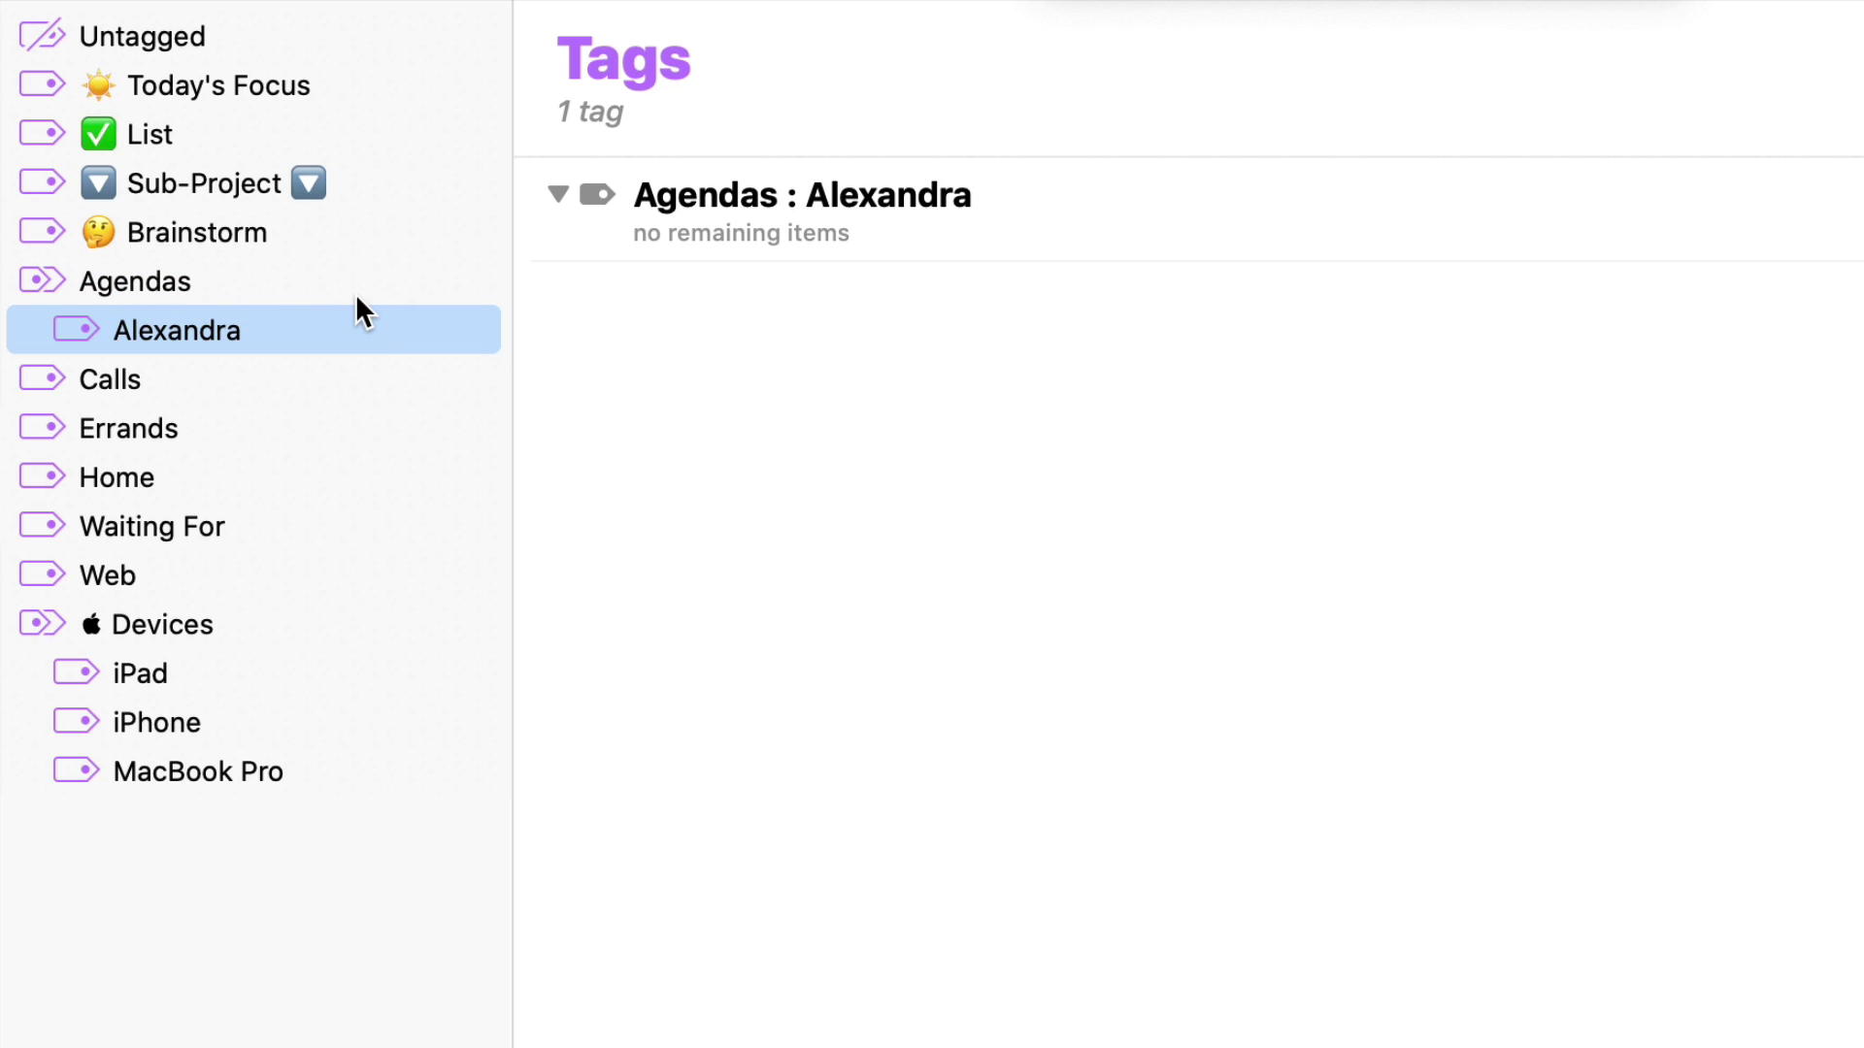
pyautogui.click(323, 378)
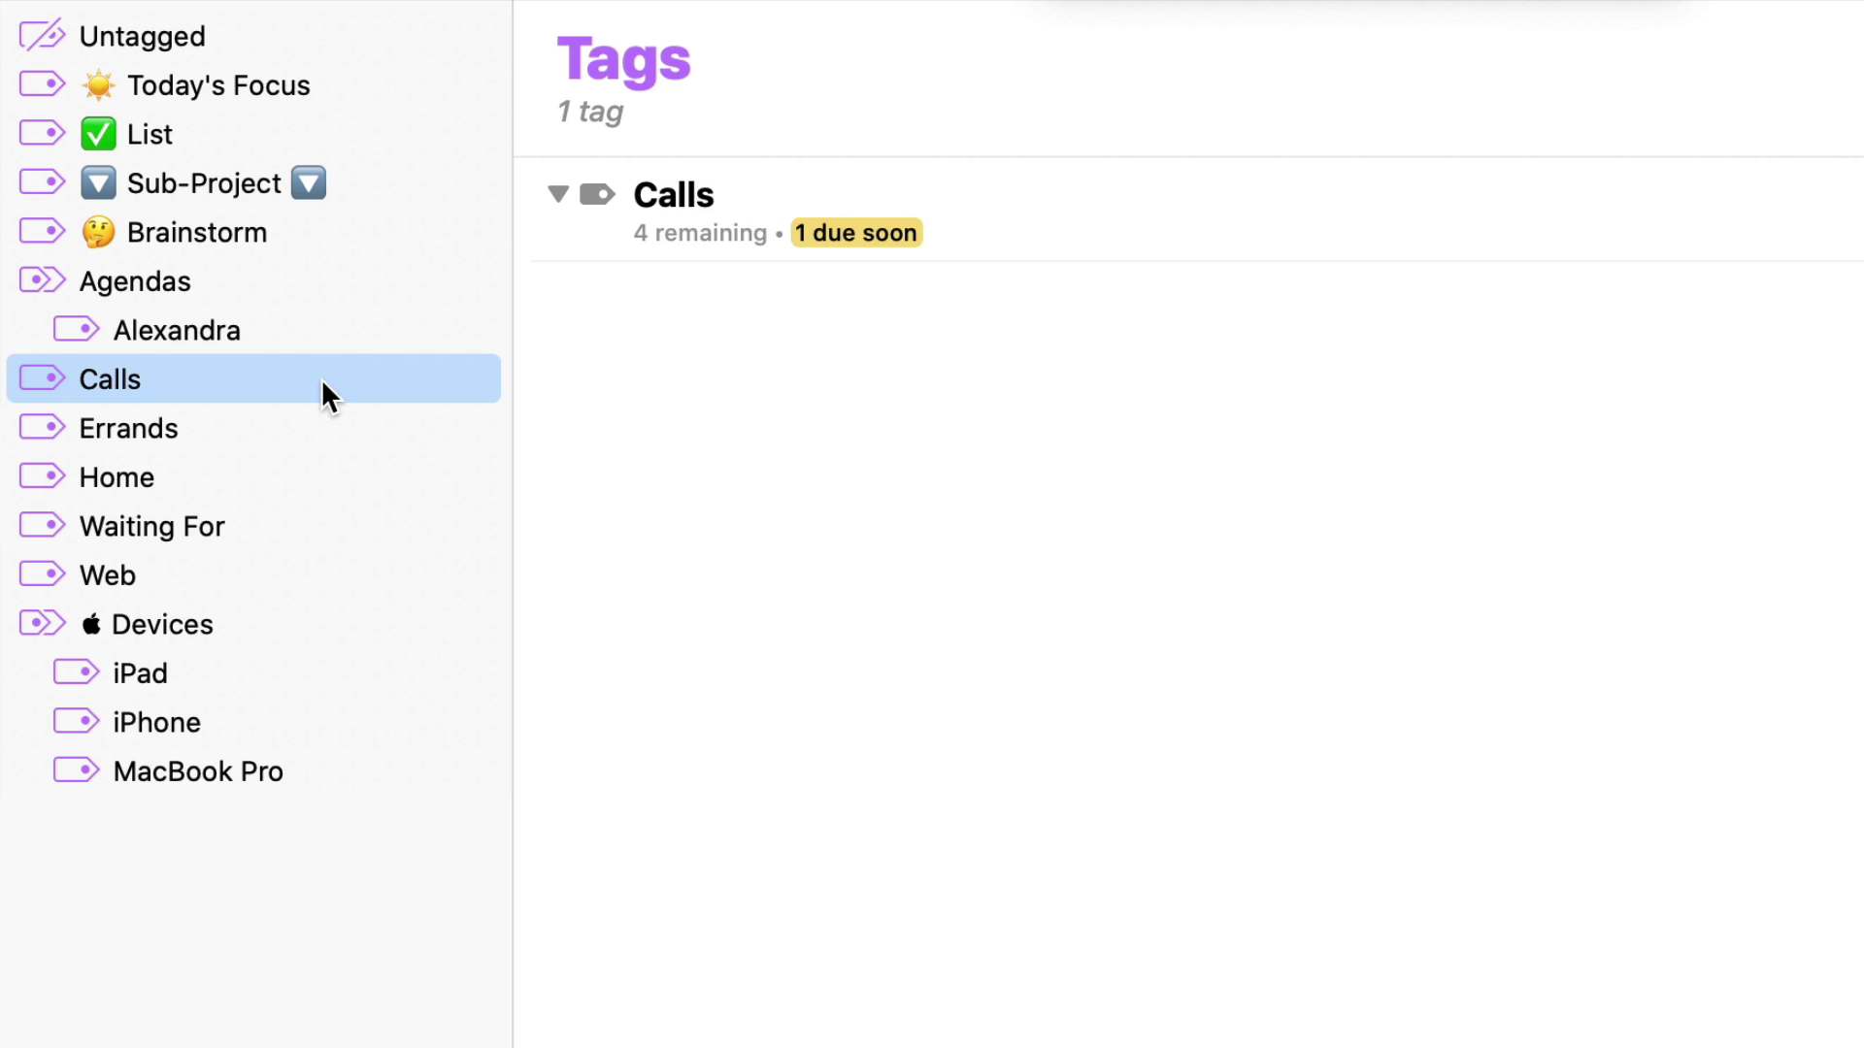
pyautogui.click(320, 439)
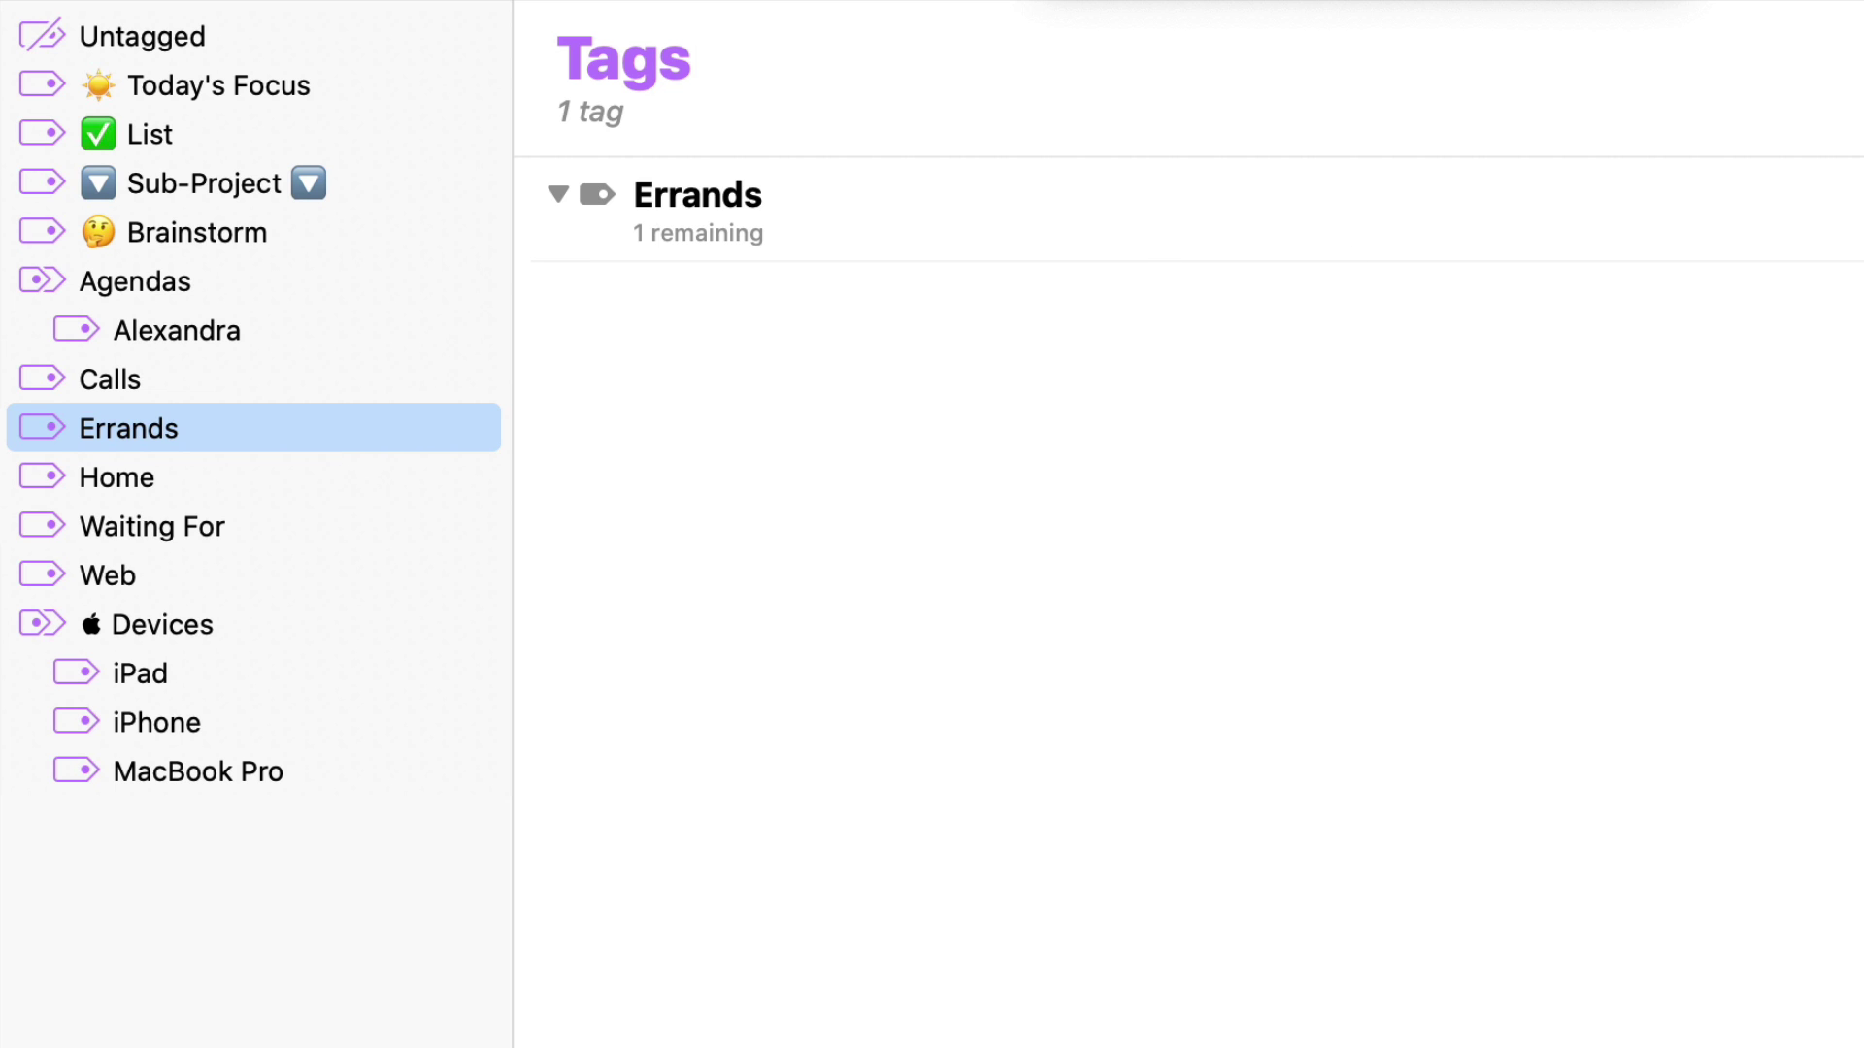
pyautogui.click(1630, 29)
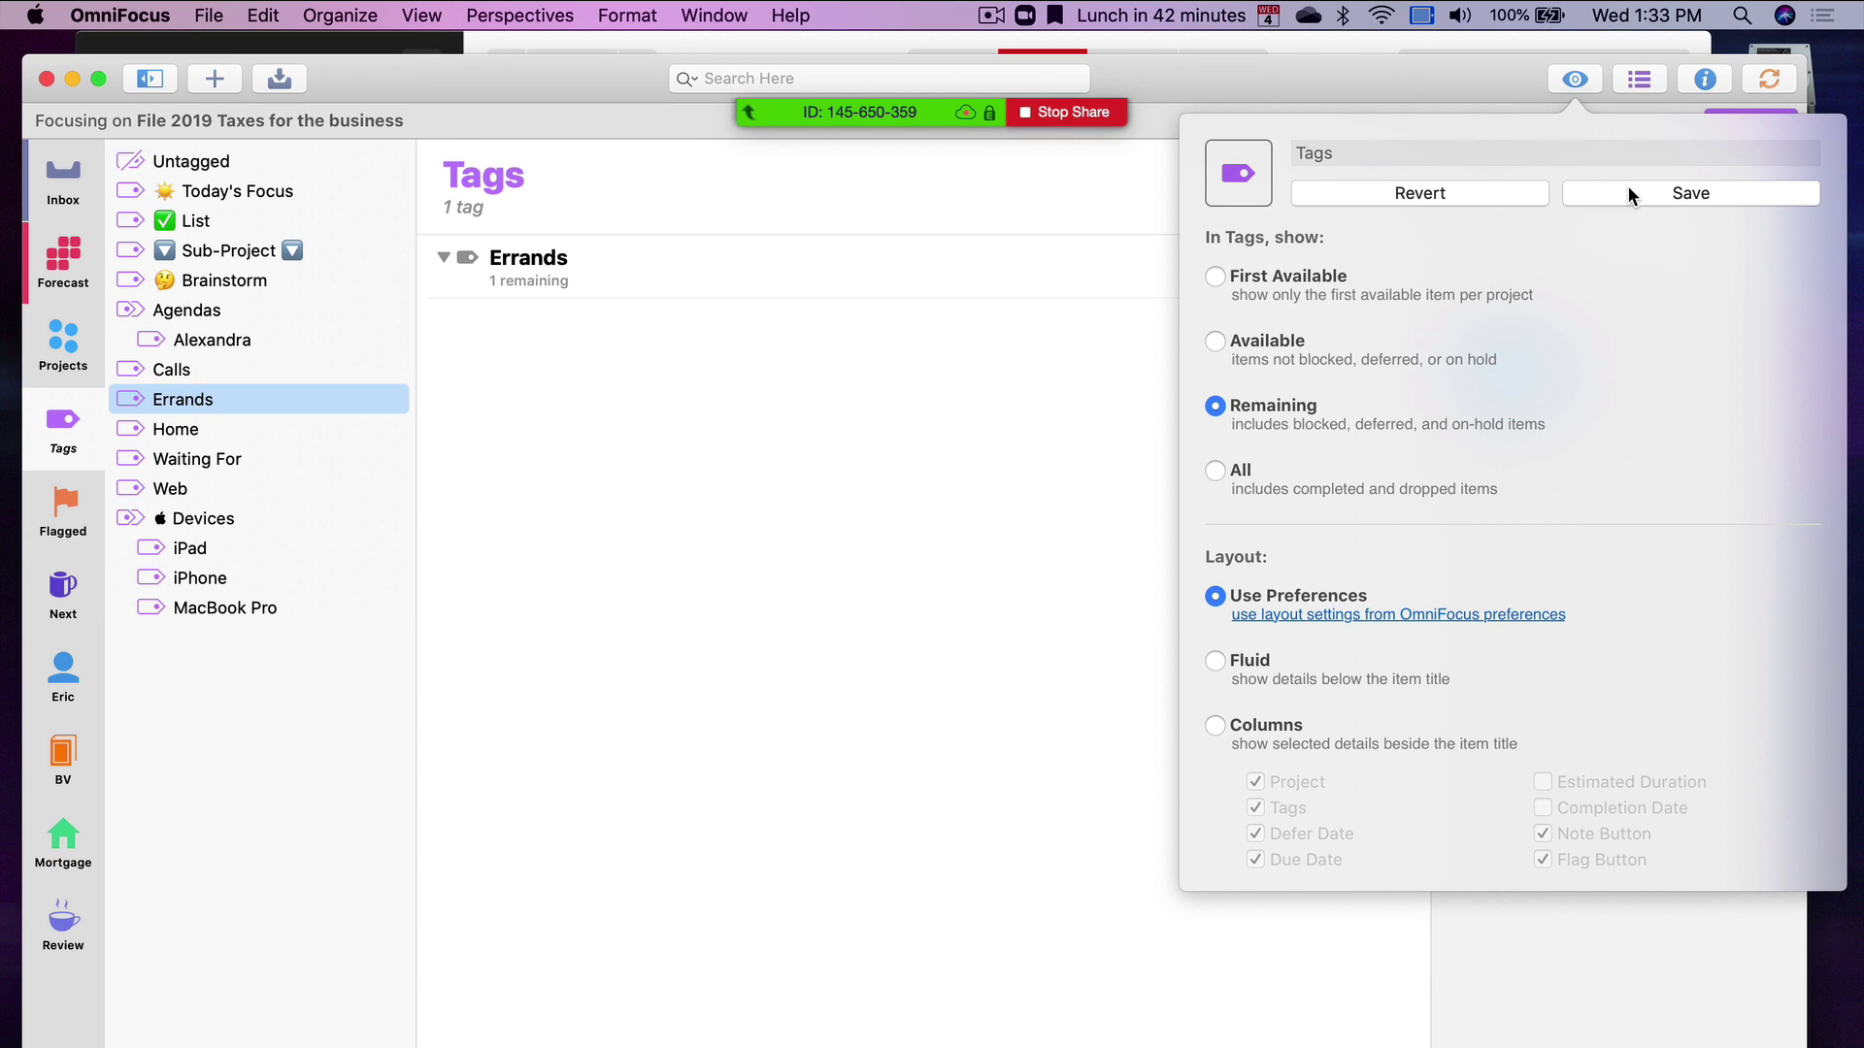
# Set the Tags view to show All items, clear the focus, and select the screen roll task
pyautogui.click(1631, 194)
pyautogui.click(446, 259)
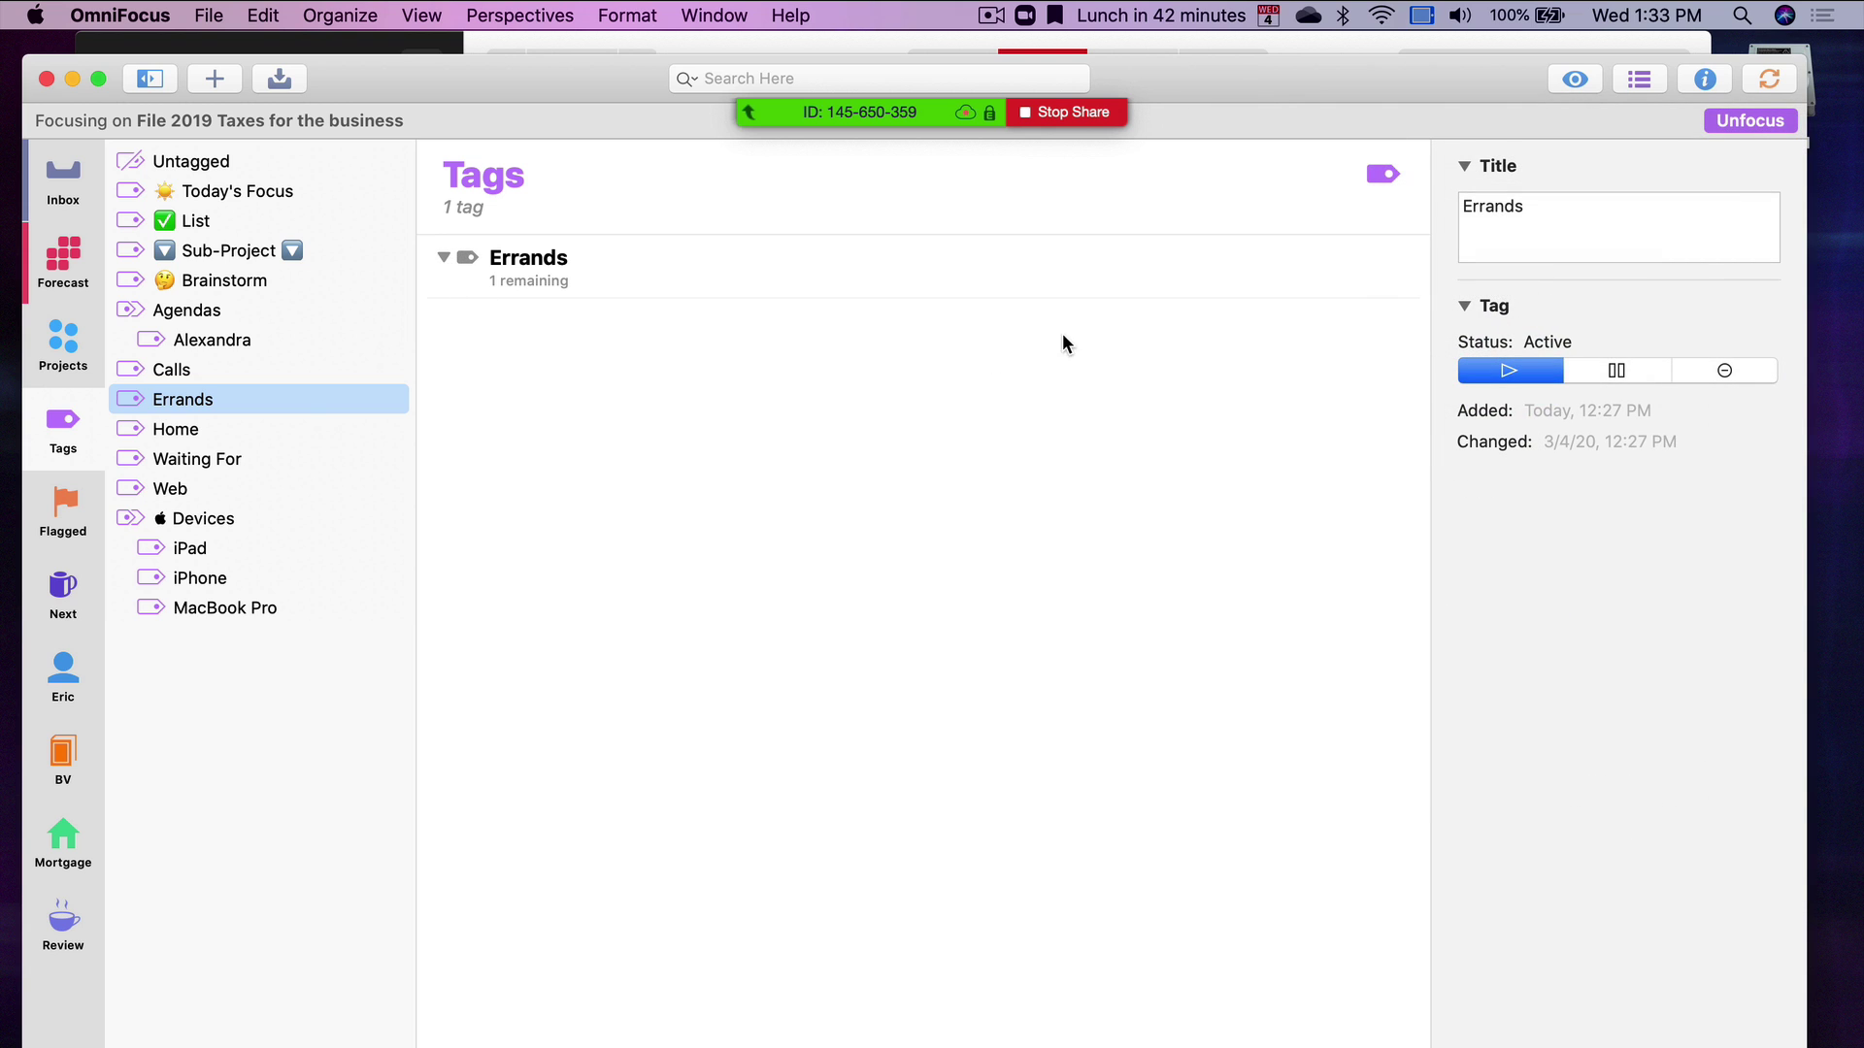
pyautogui.click(1570, 80)
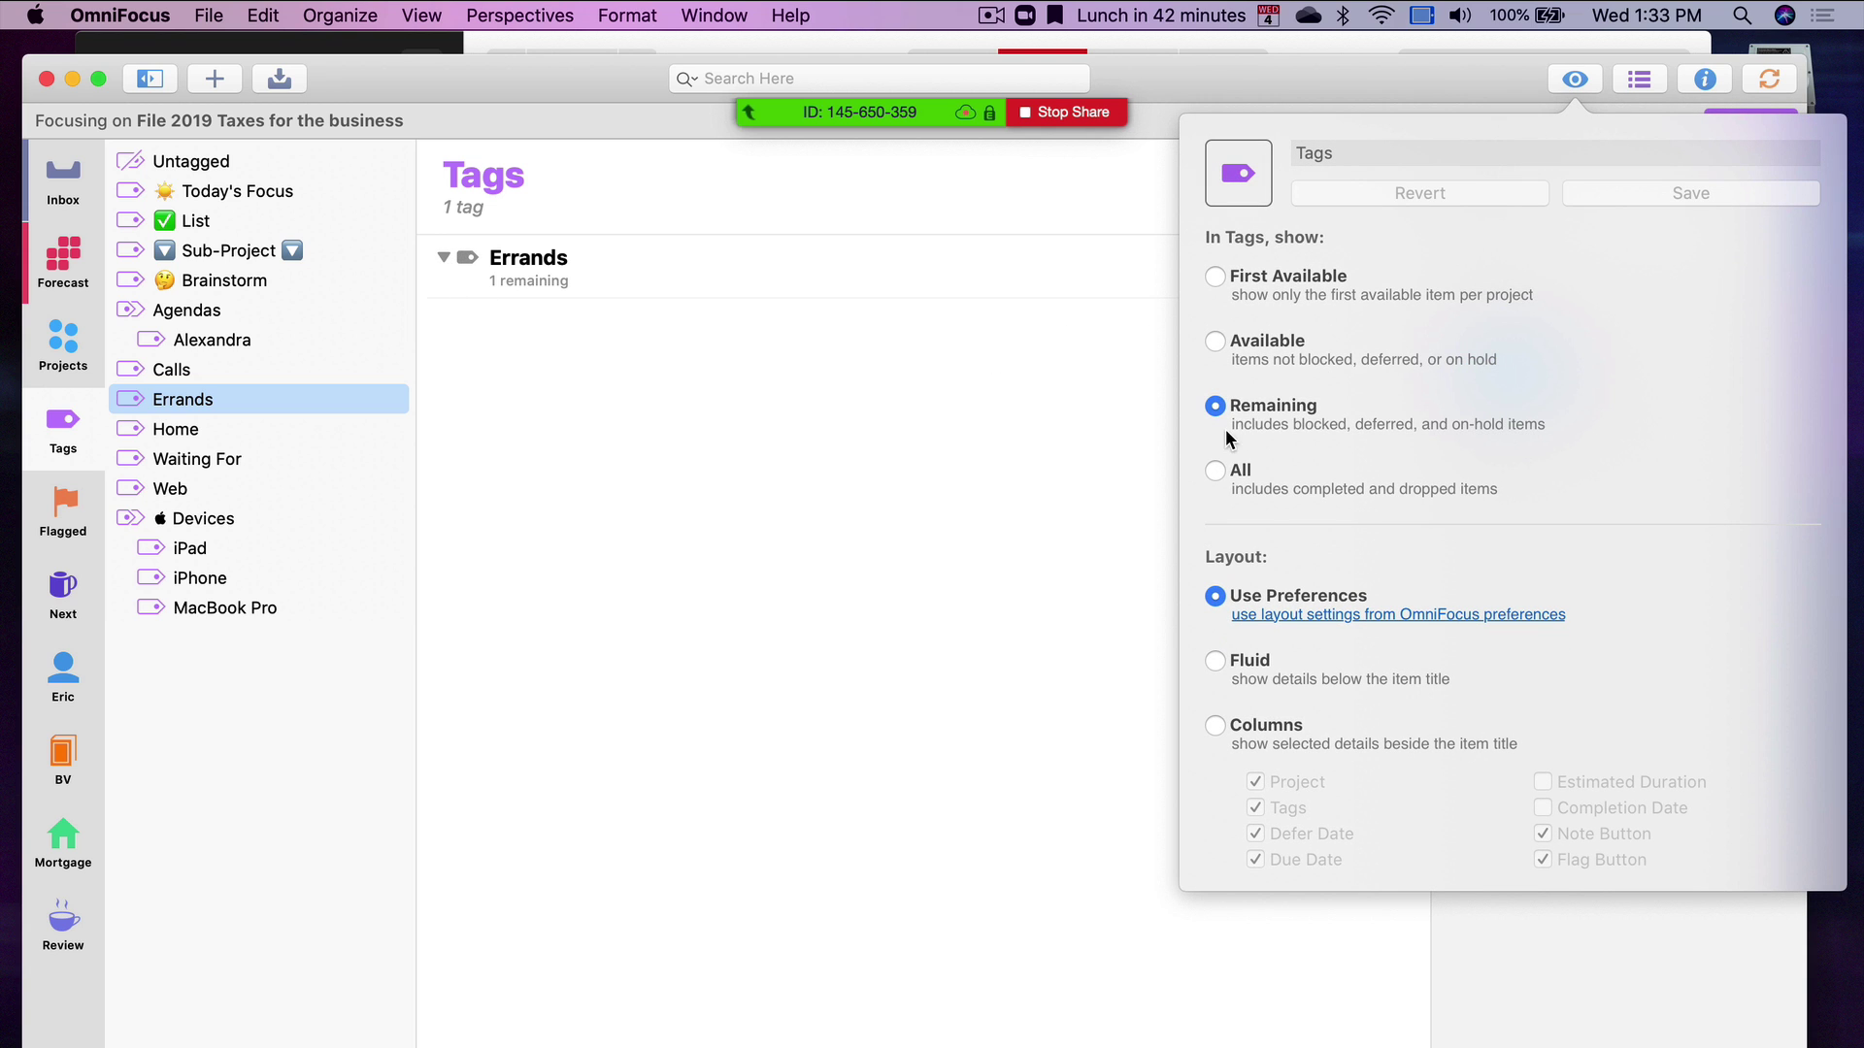
pyautogui.click(1215, 341)
pyautogui.click(1215, 469)
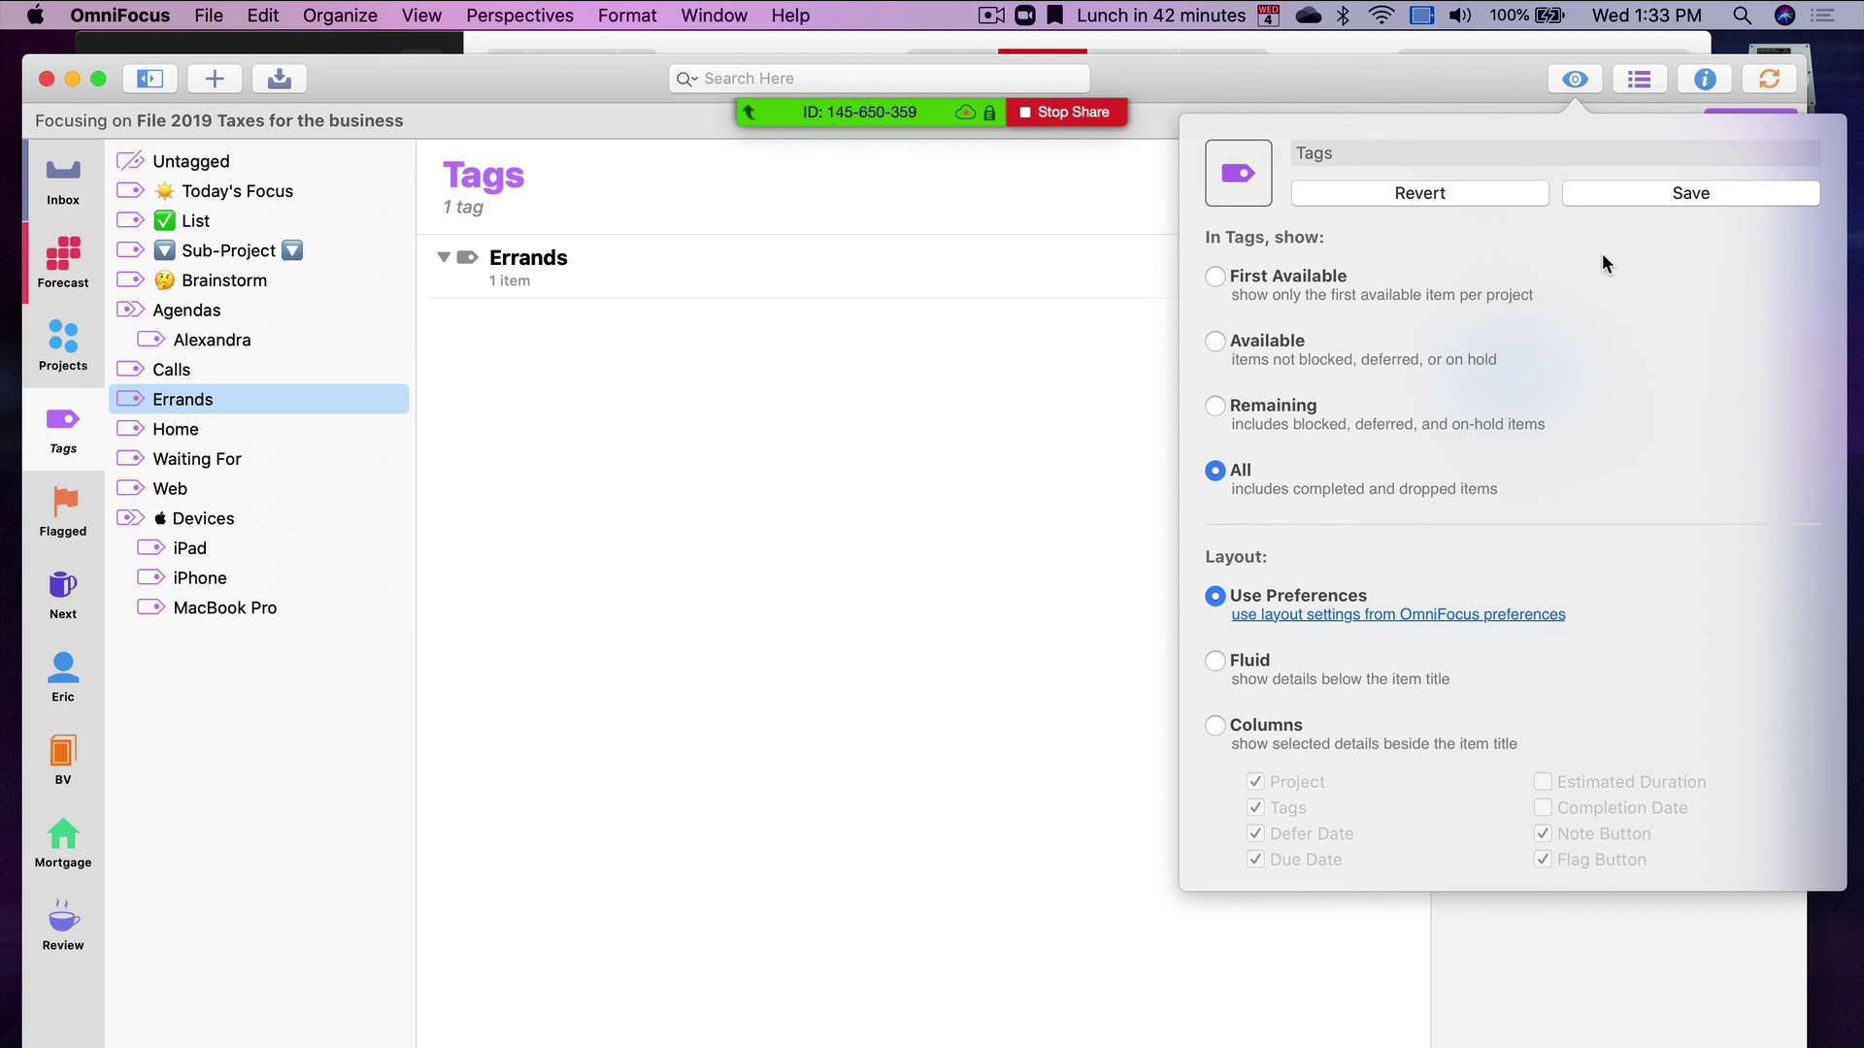
pyautogui.click(1650, 193)
pyautogui.click(958, 335)
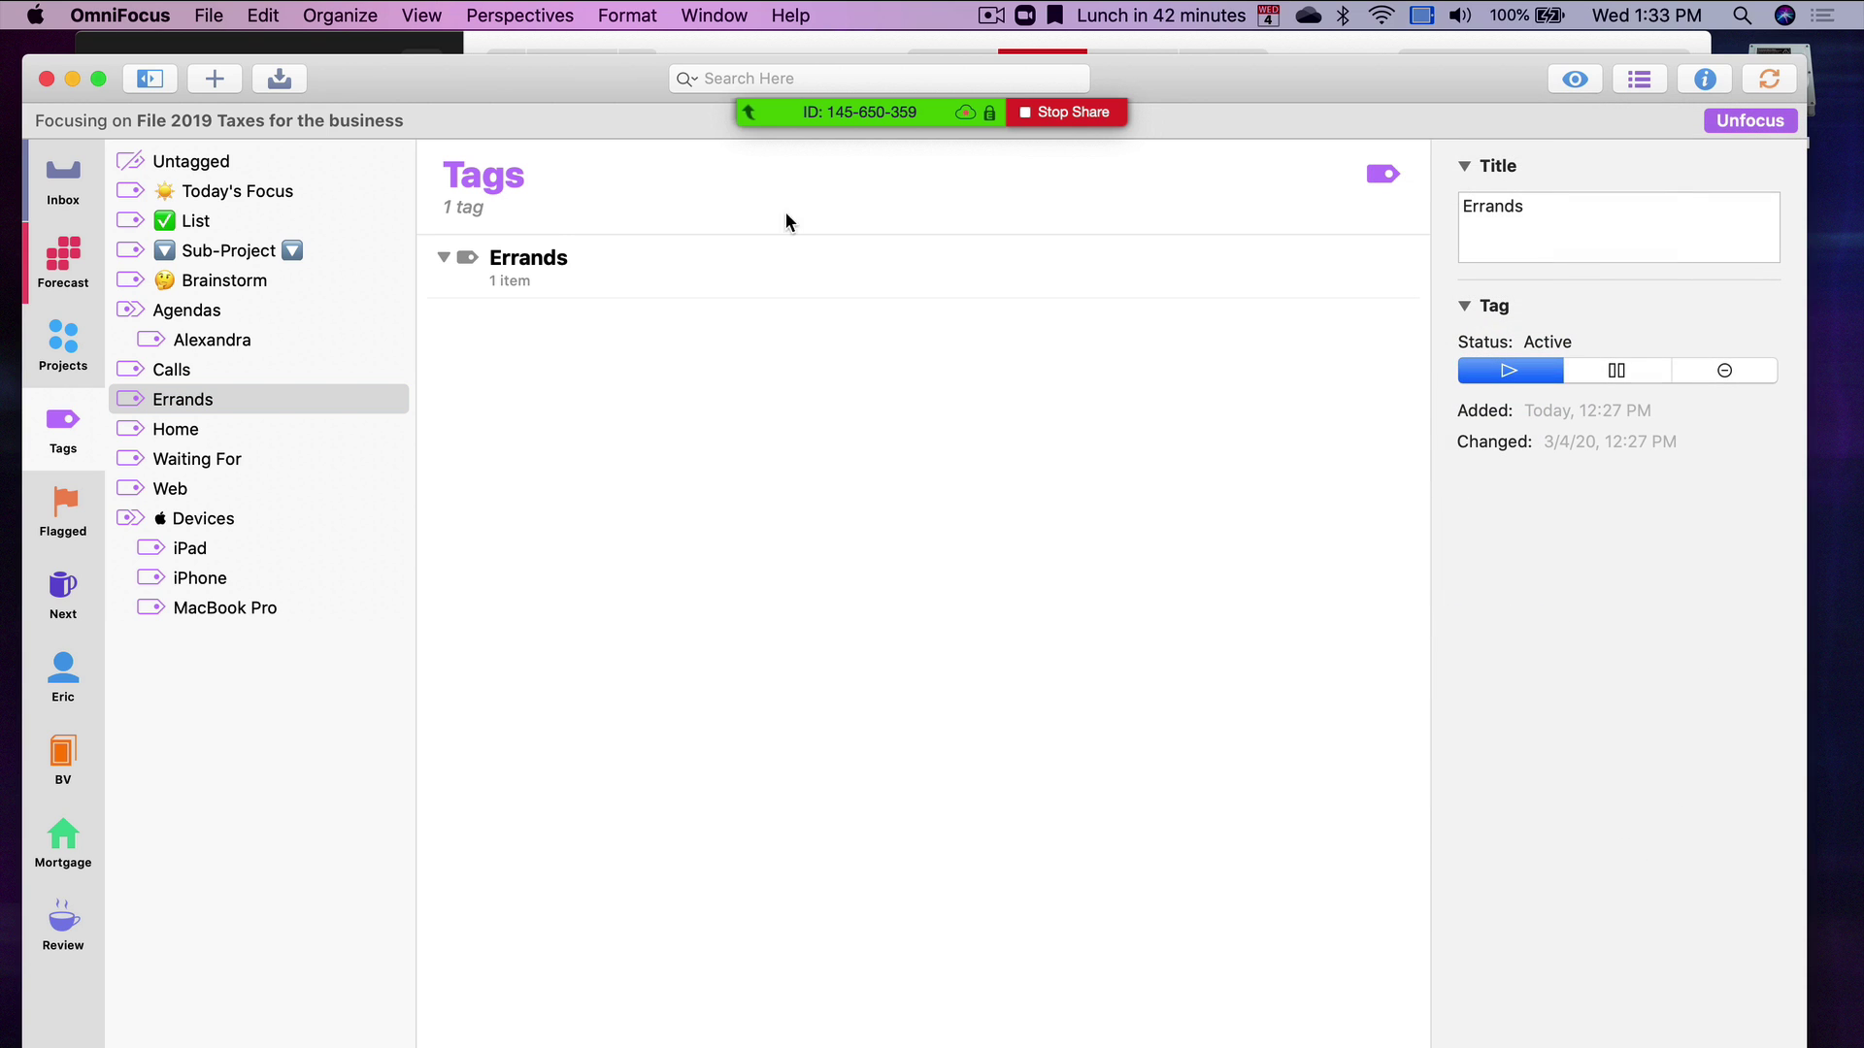
pyautogui.press('shift+super+f')
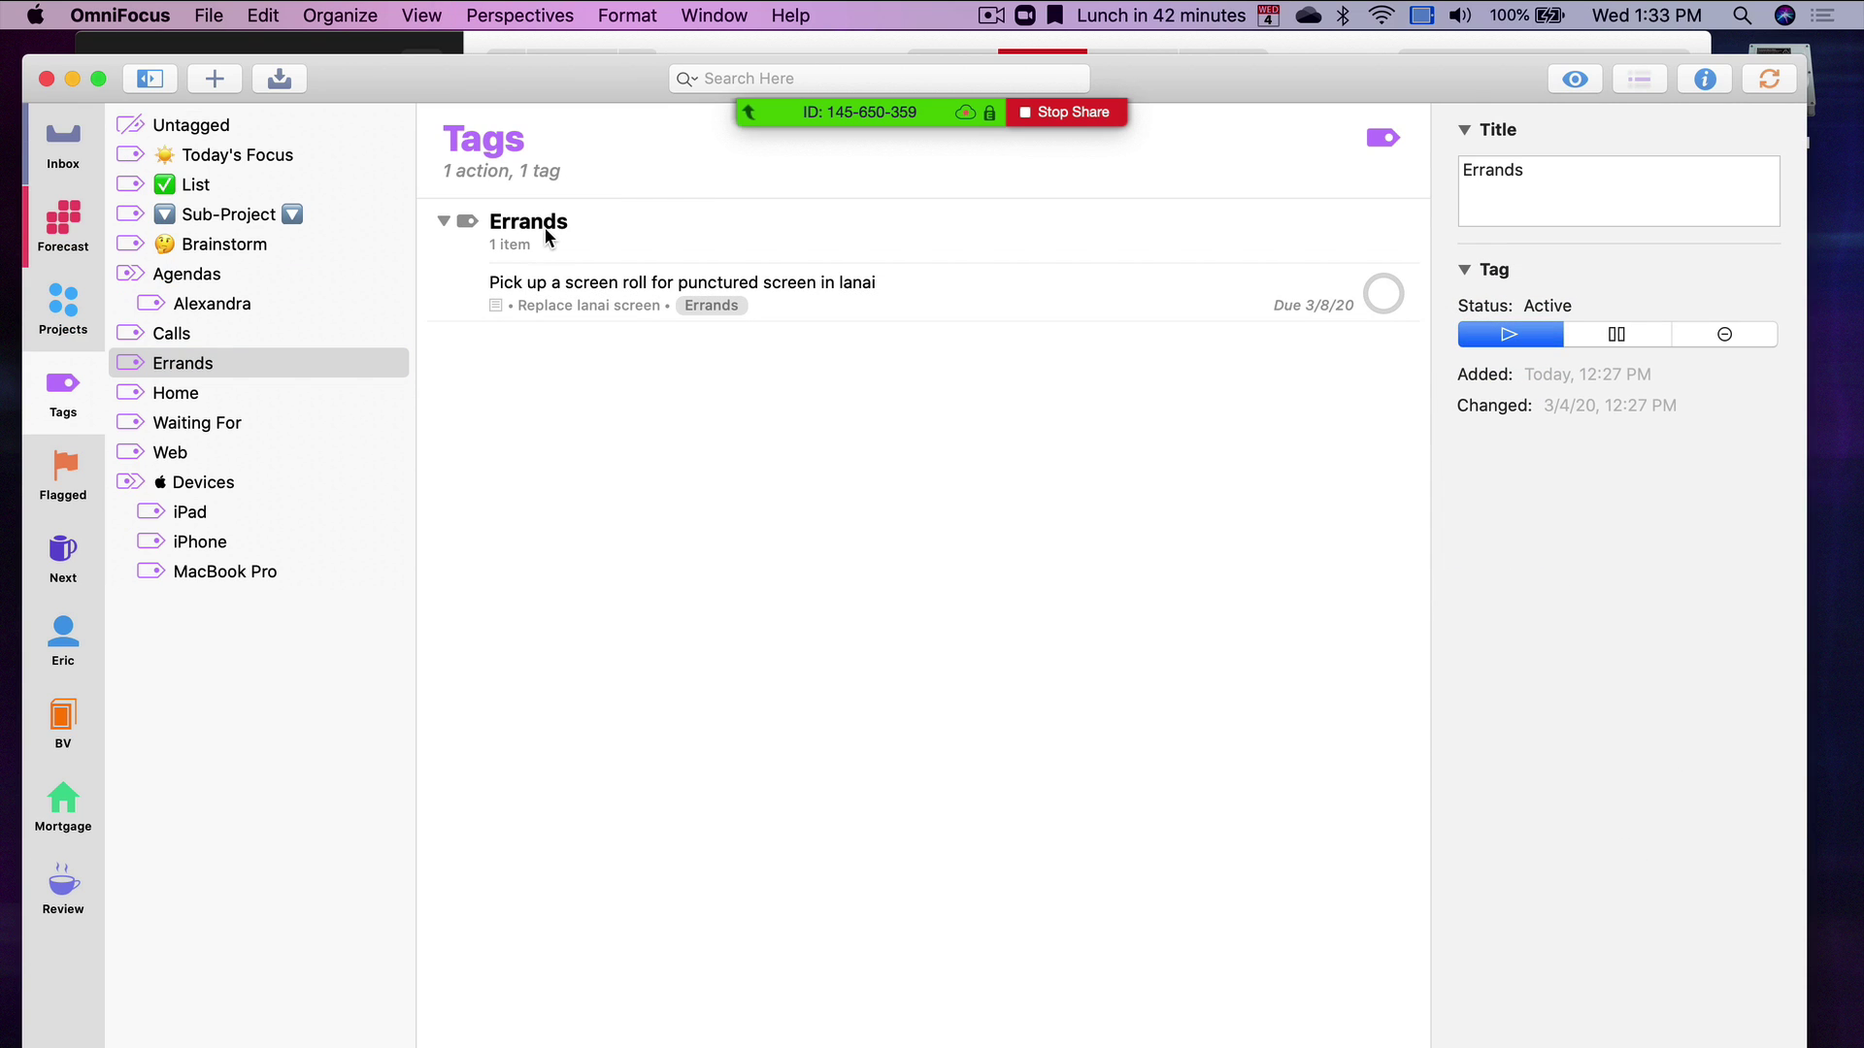
pyautogui.click(671, 289)
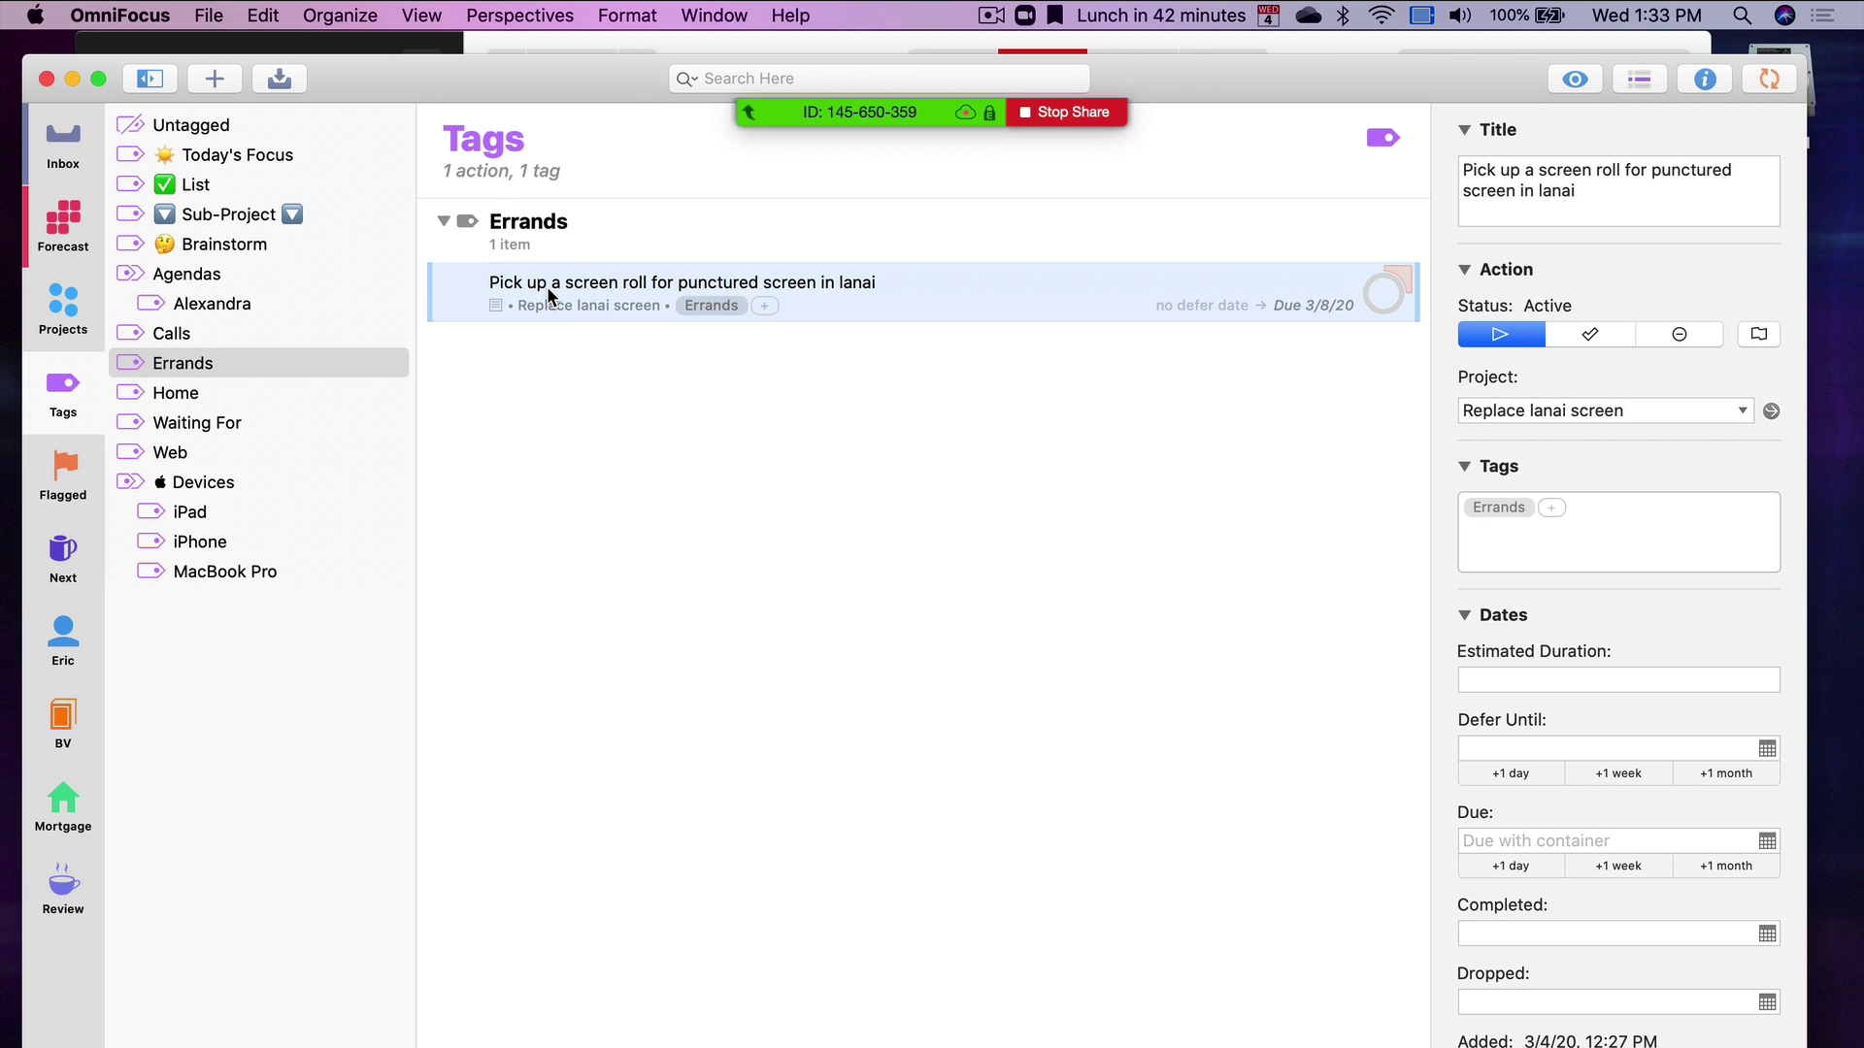
# Show the Next perspective with Errands expanded, selecting the Calls and Errands groups in turn
pyautogui.click(78, 563)
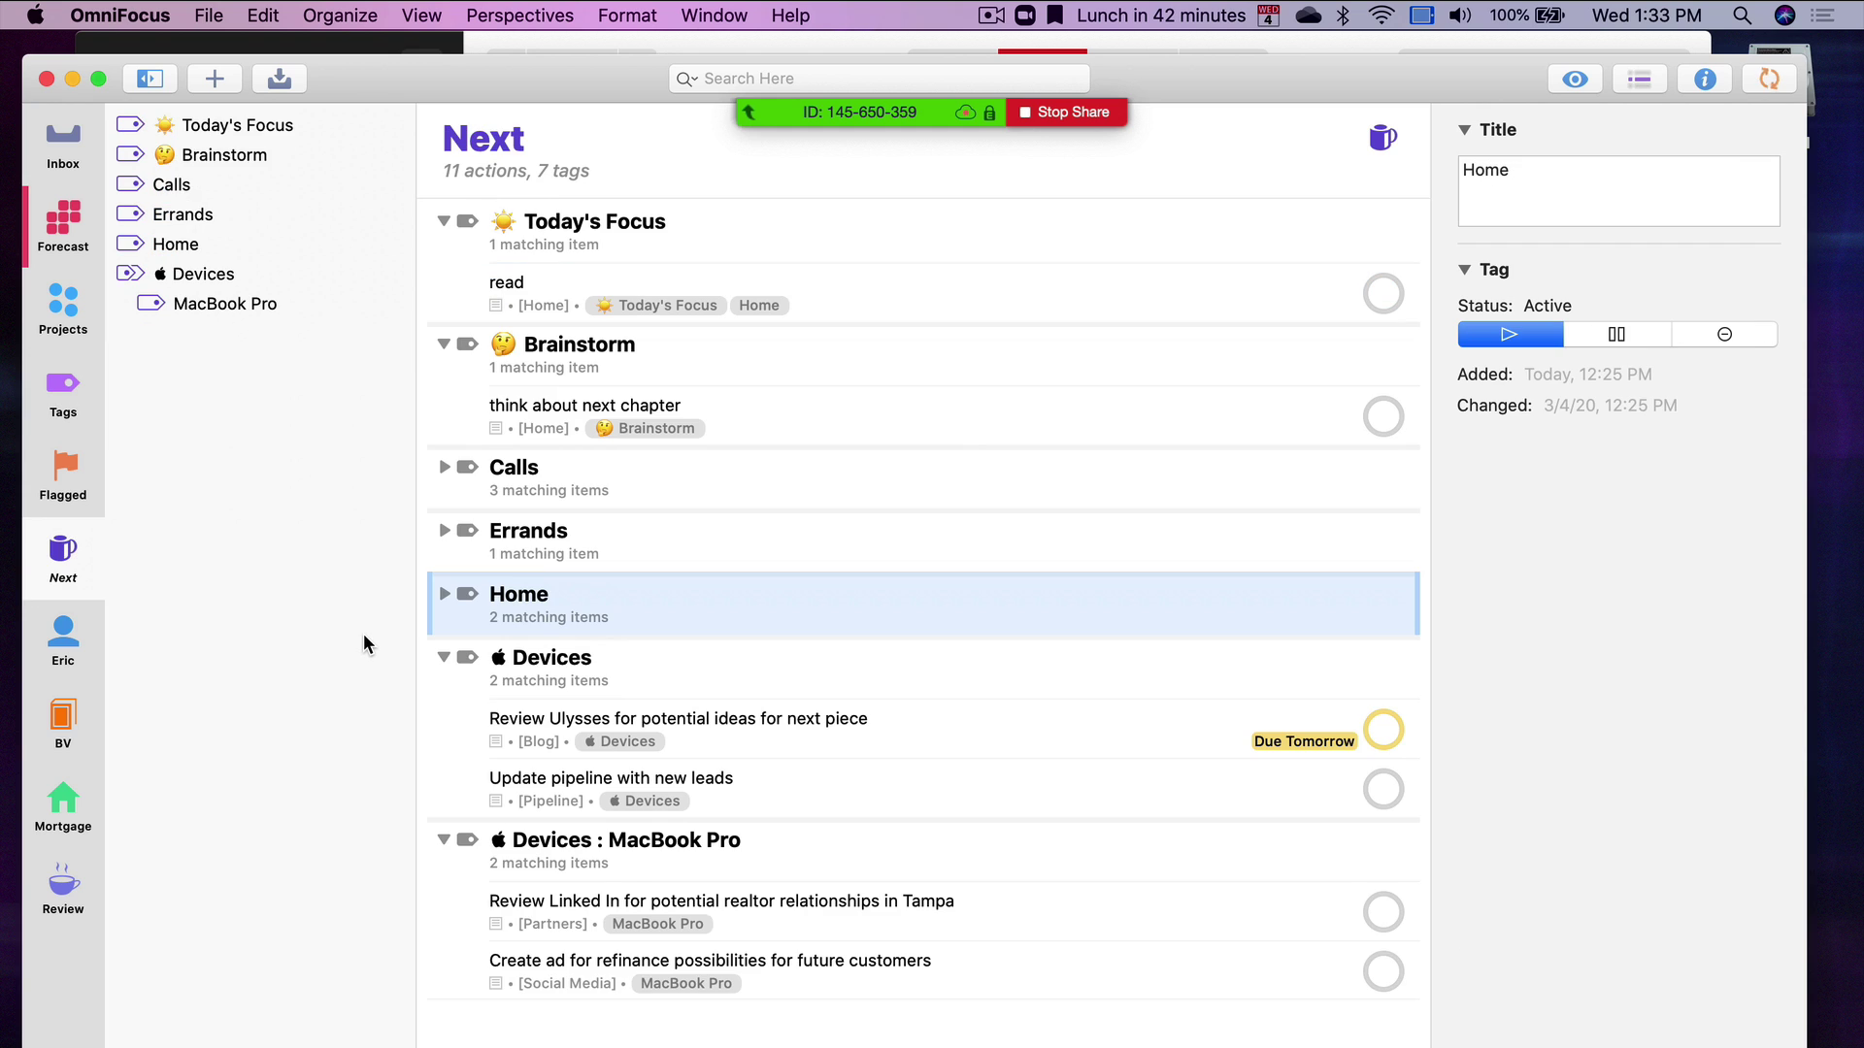
pyautogui.click(303, 573)
pyautogui.click(444, 529)
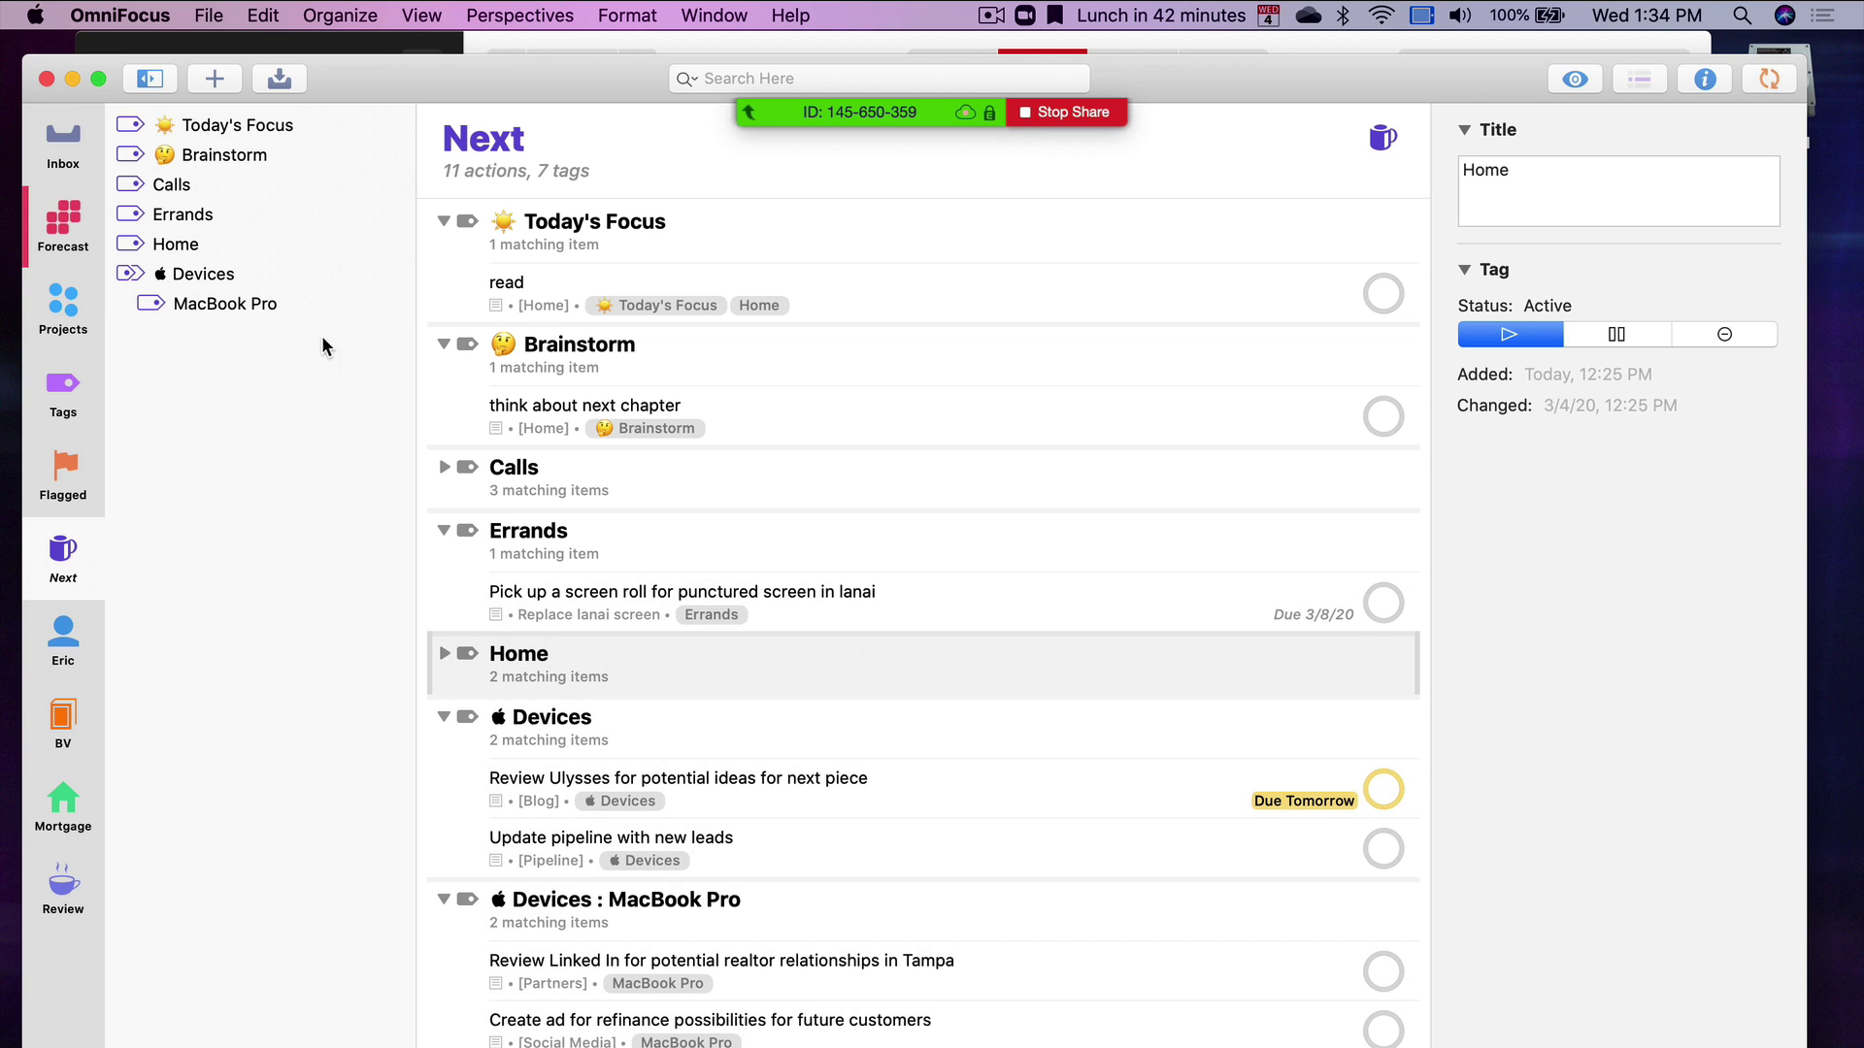
pyautogui.click(77, 572)
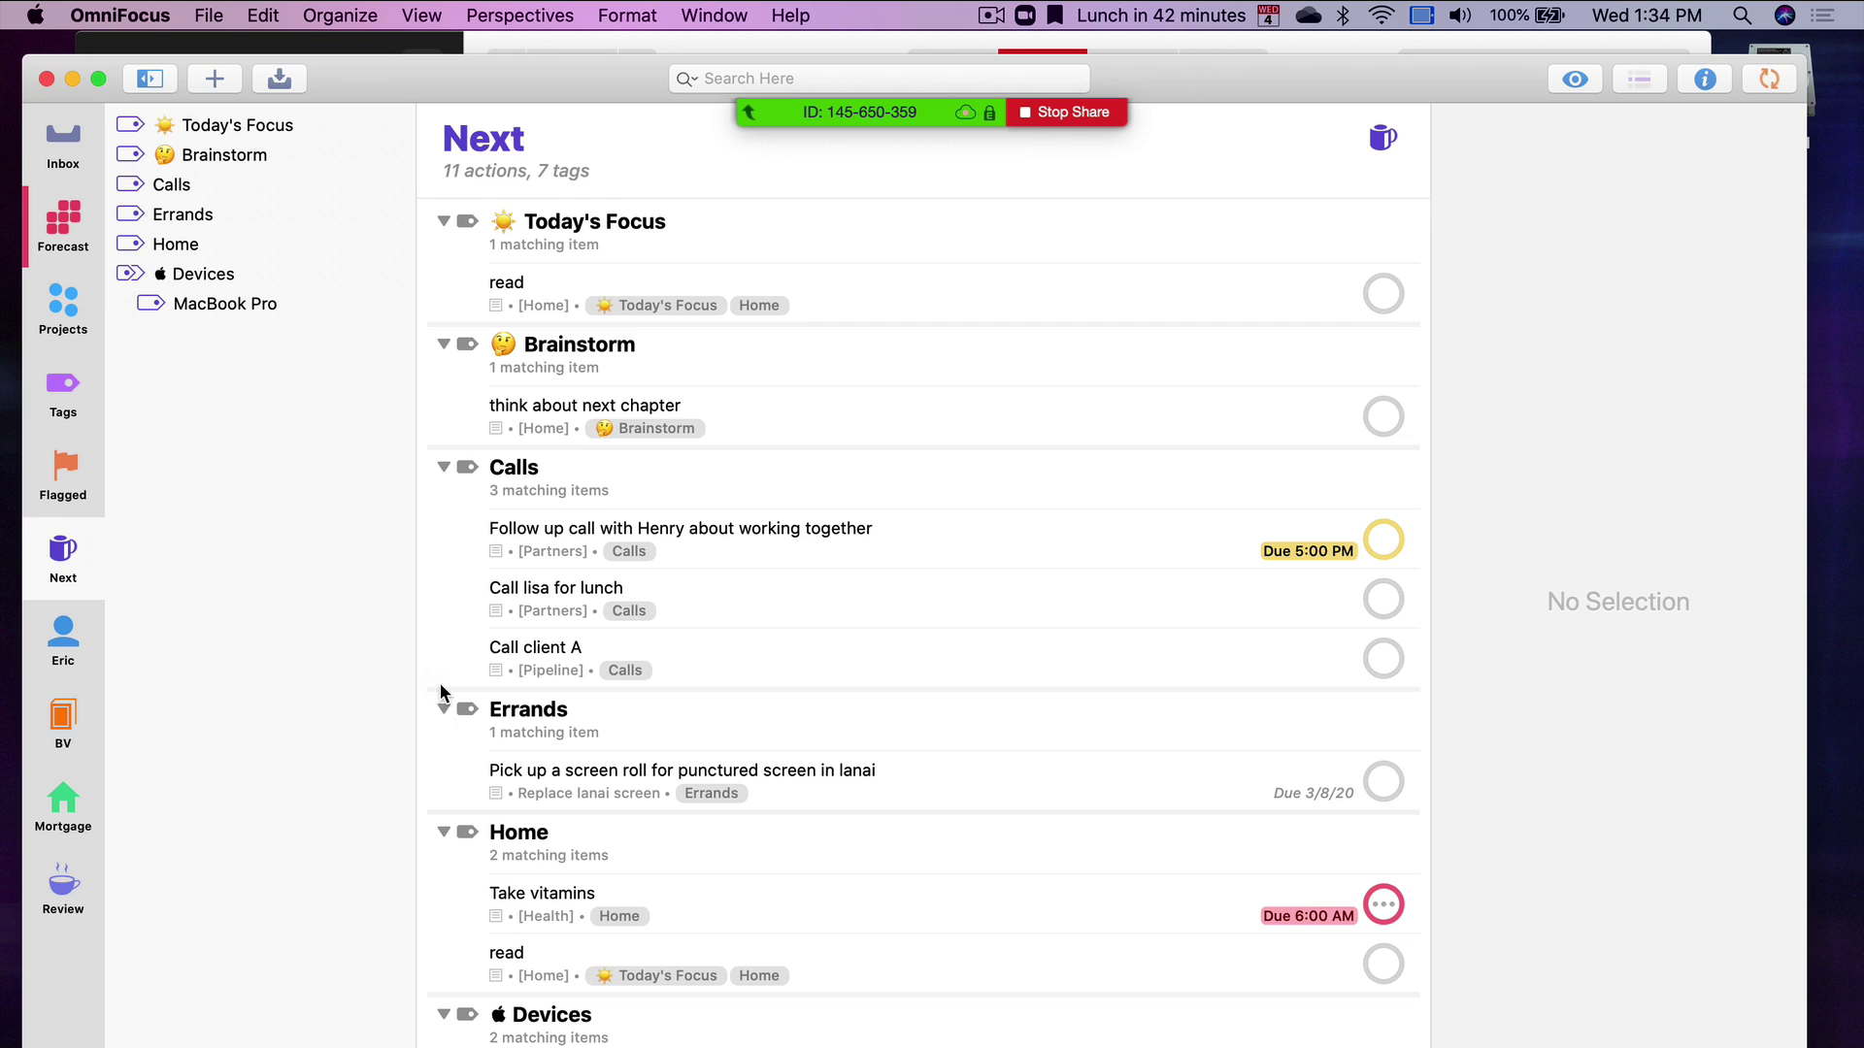
pyautogui.click(530, 717)
pyautogui.click(562, 492)
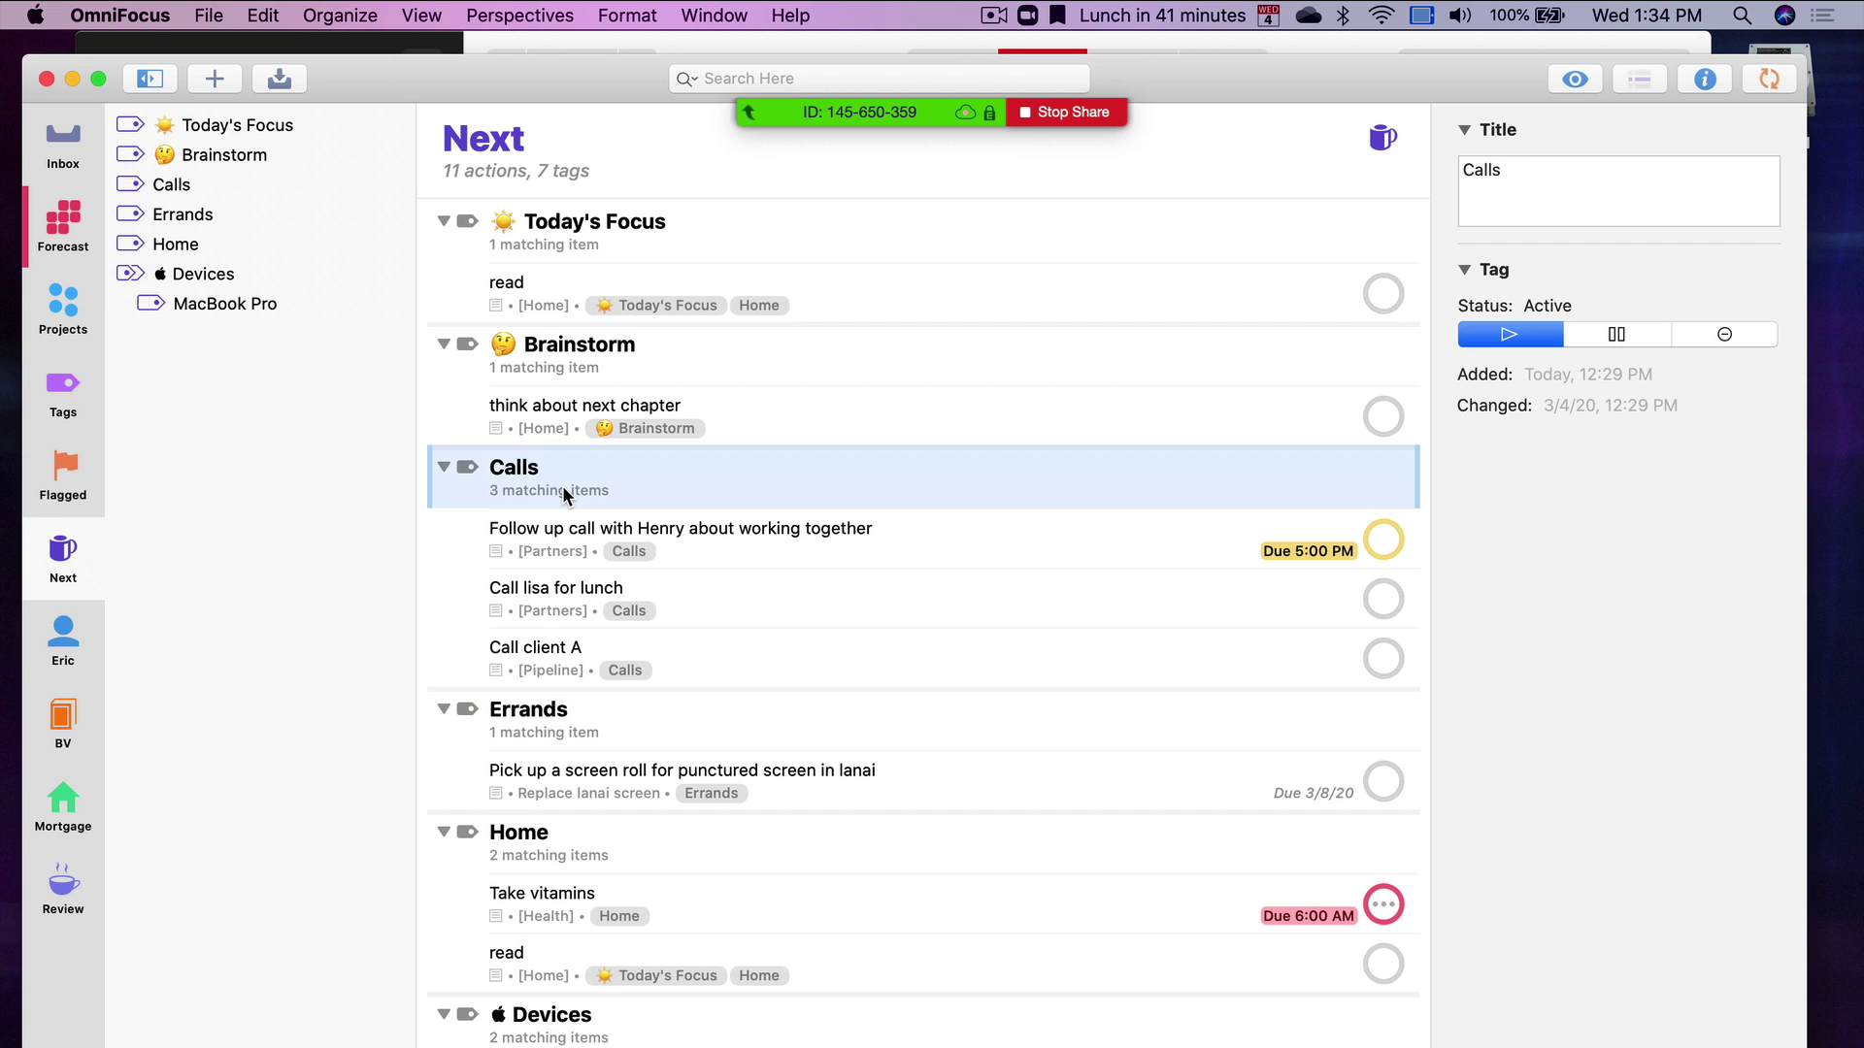
pyautogui.click(622, 734)
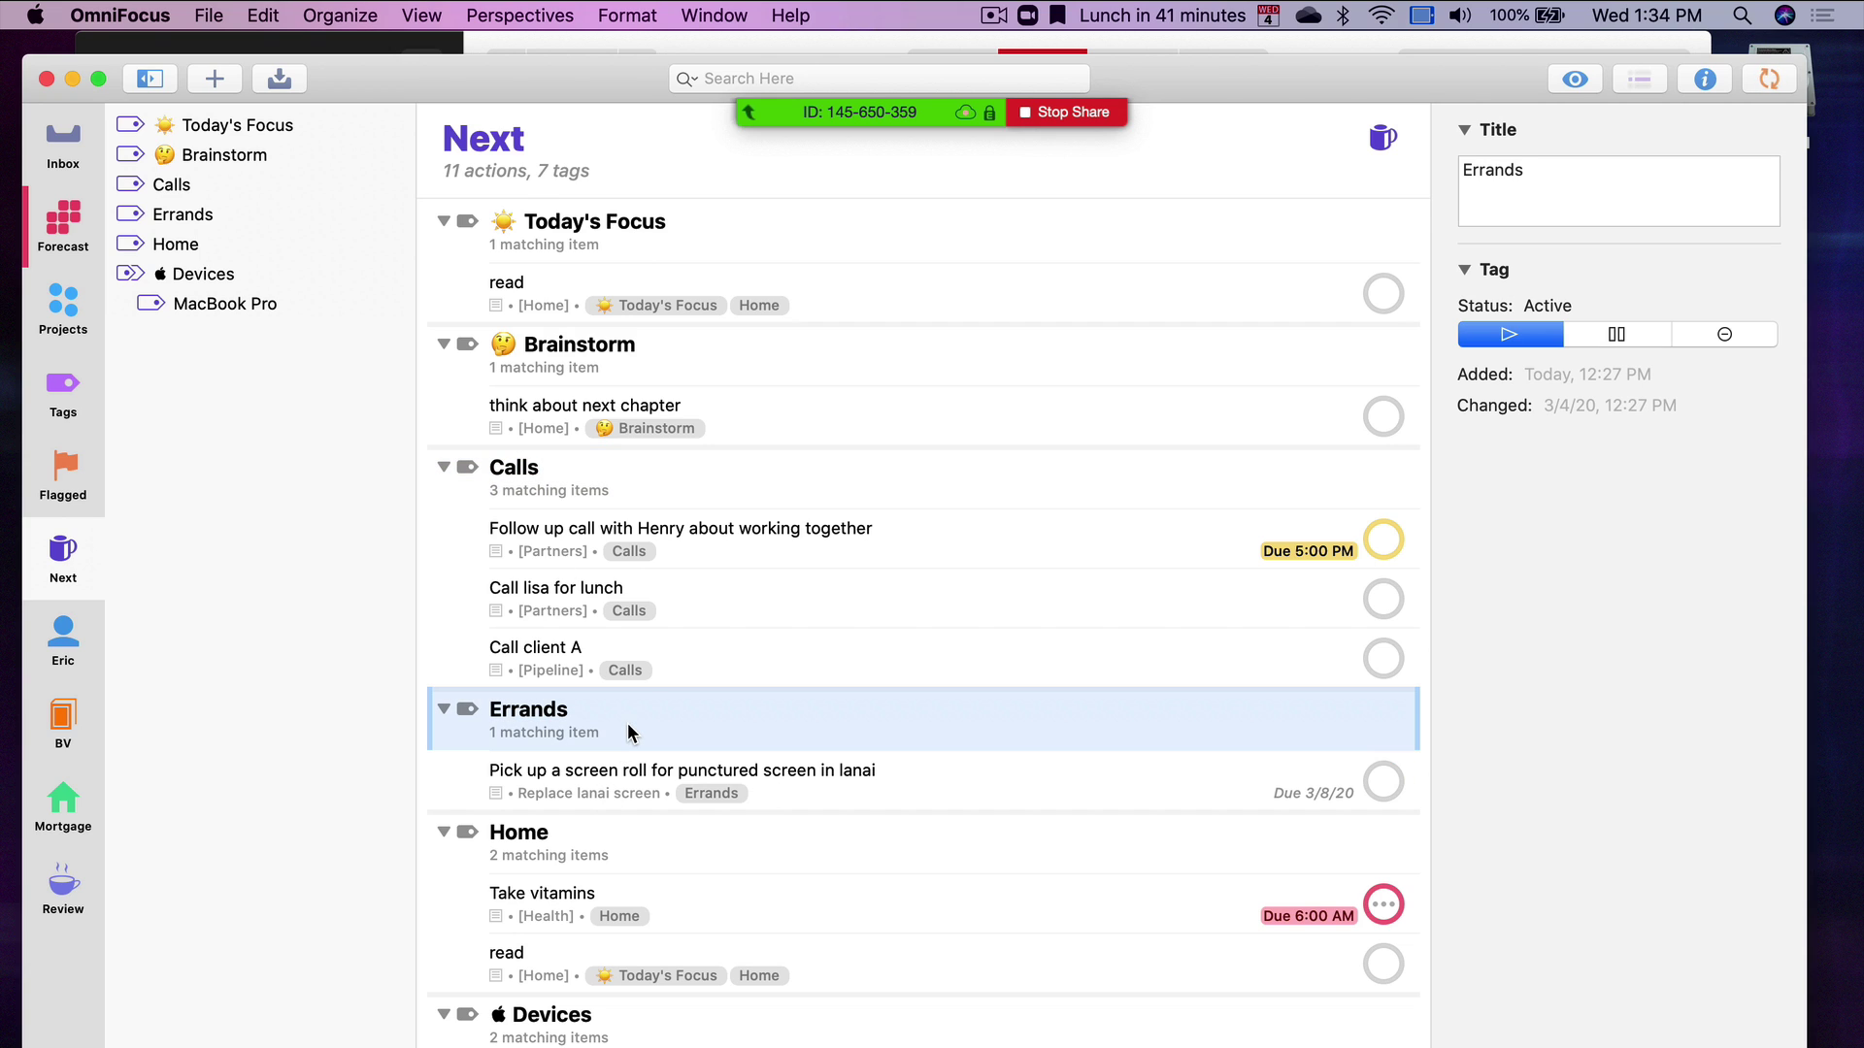
pyautogui.click(646, 505)
pyautogui.click(648, 735)
pyautogui.click(707, 486)
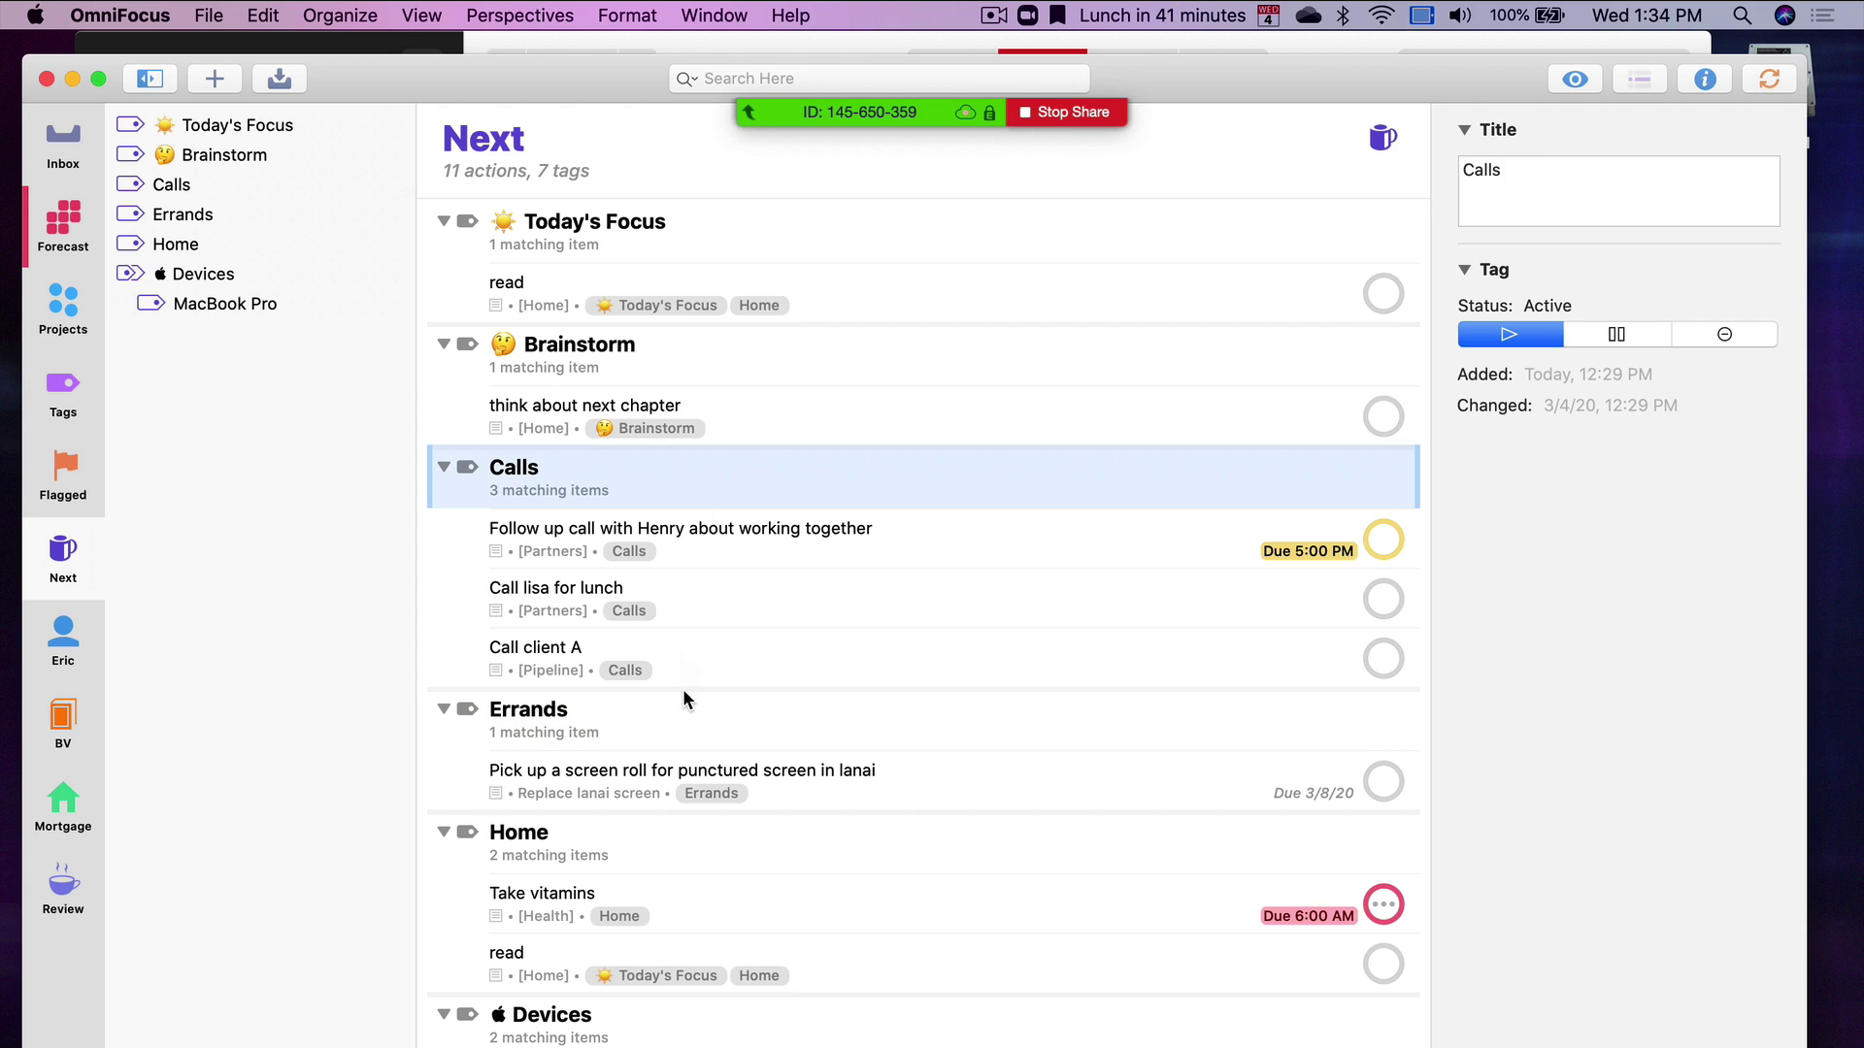
pyautogui.click(686, 731)
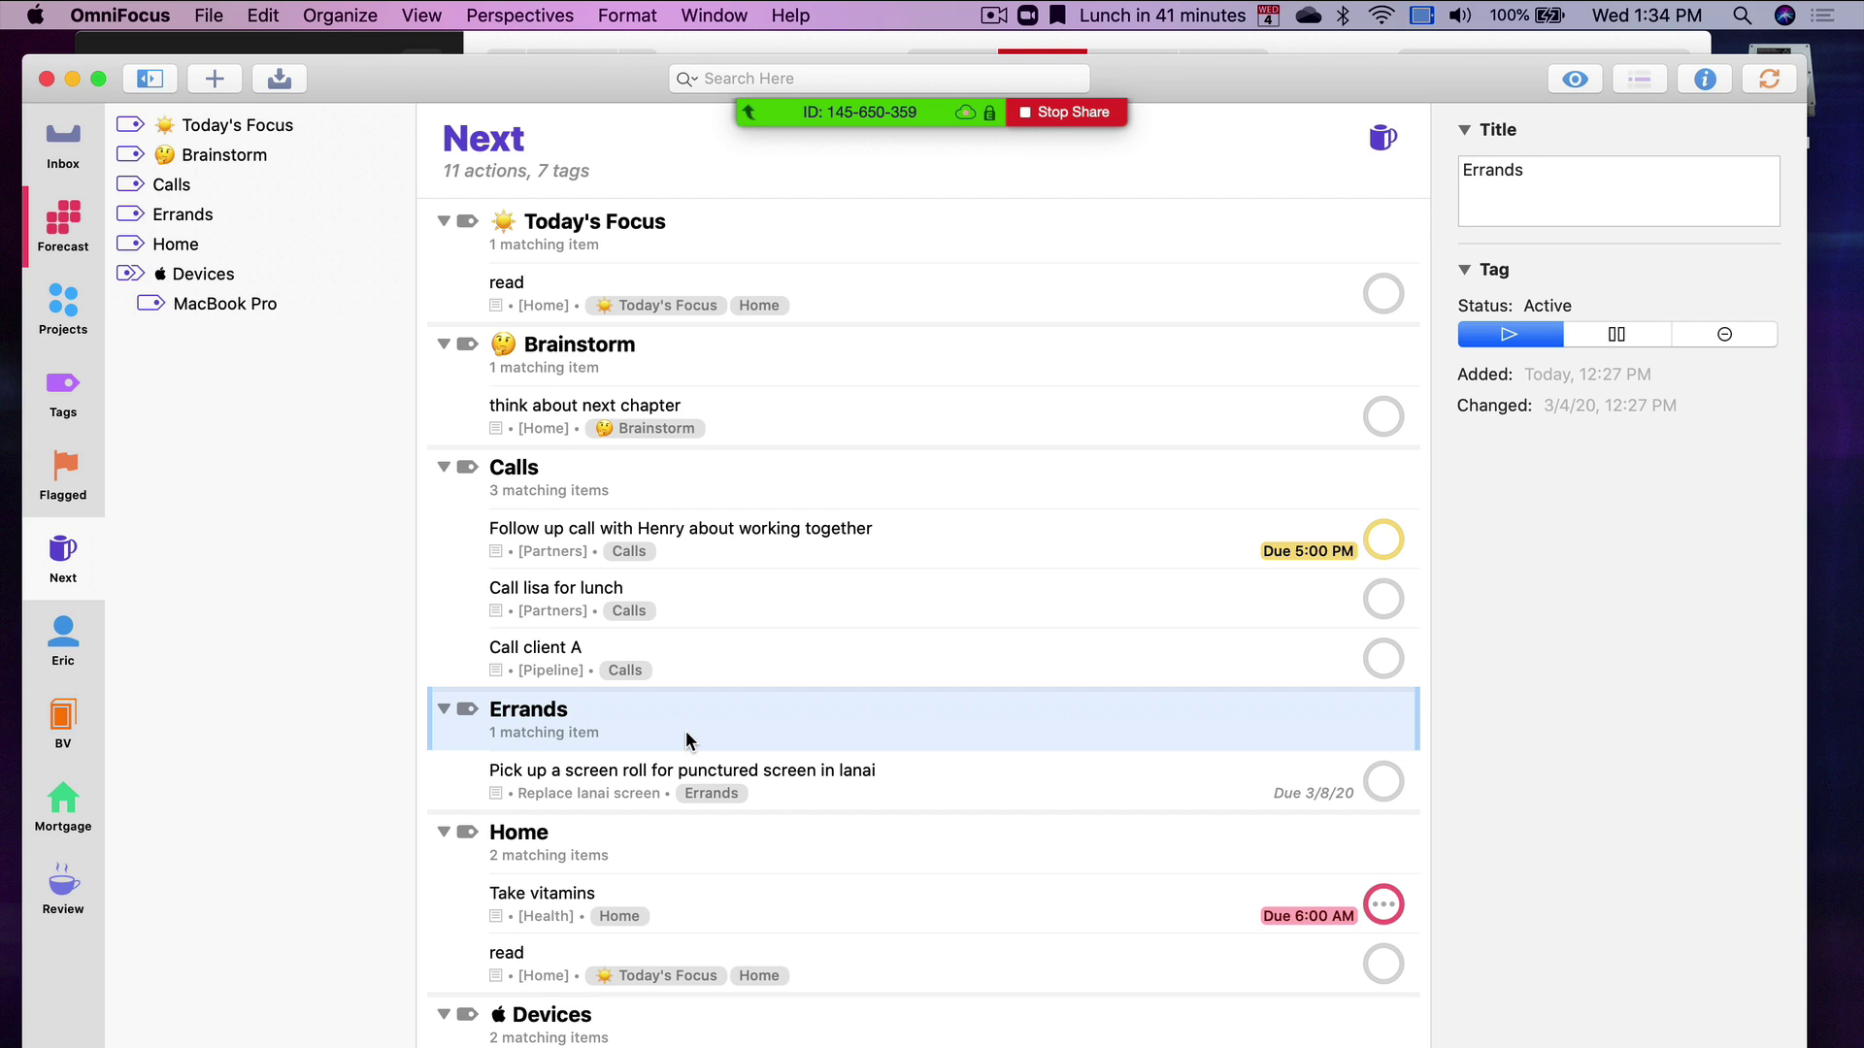
pyautogui.click(599, 797)
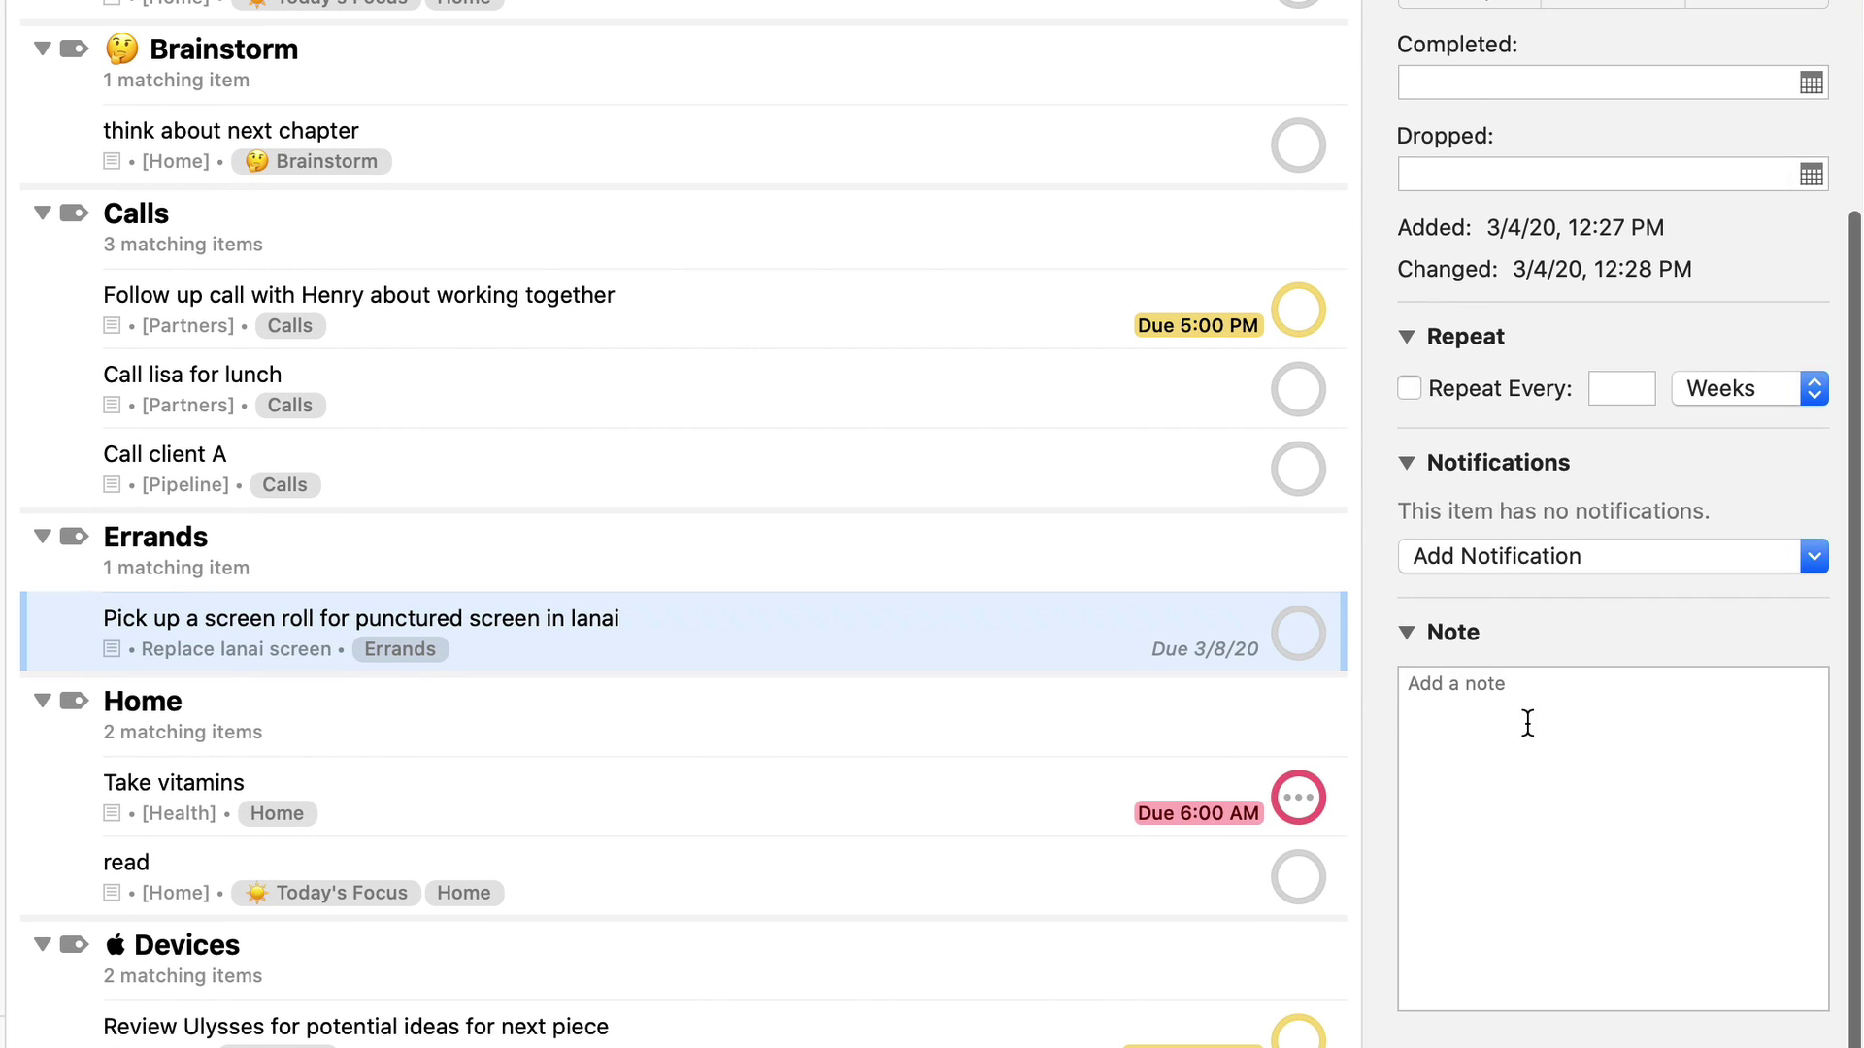
pyautogui.click(1526, 723)
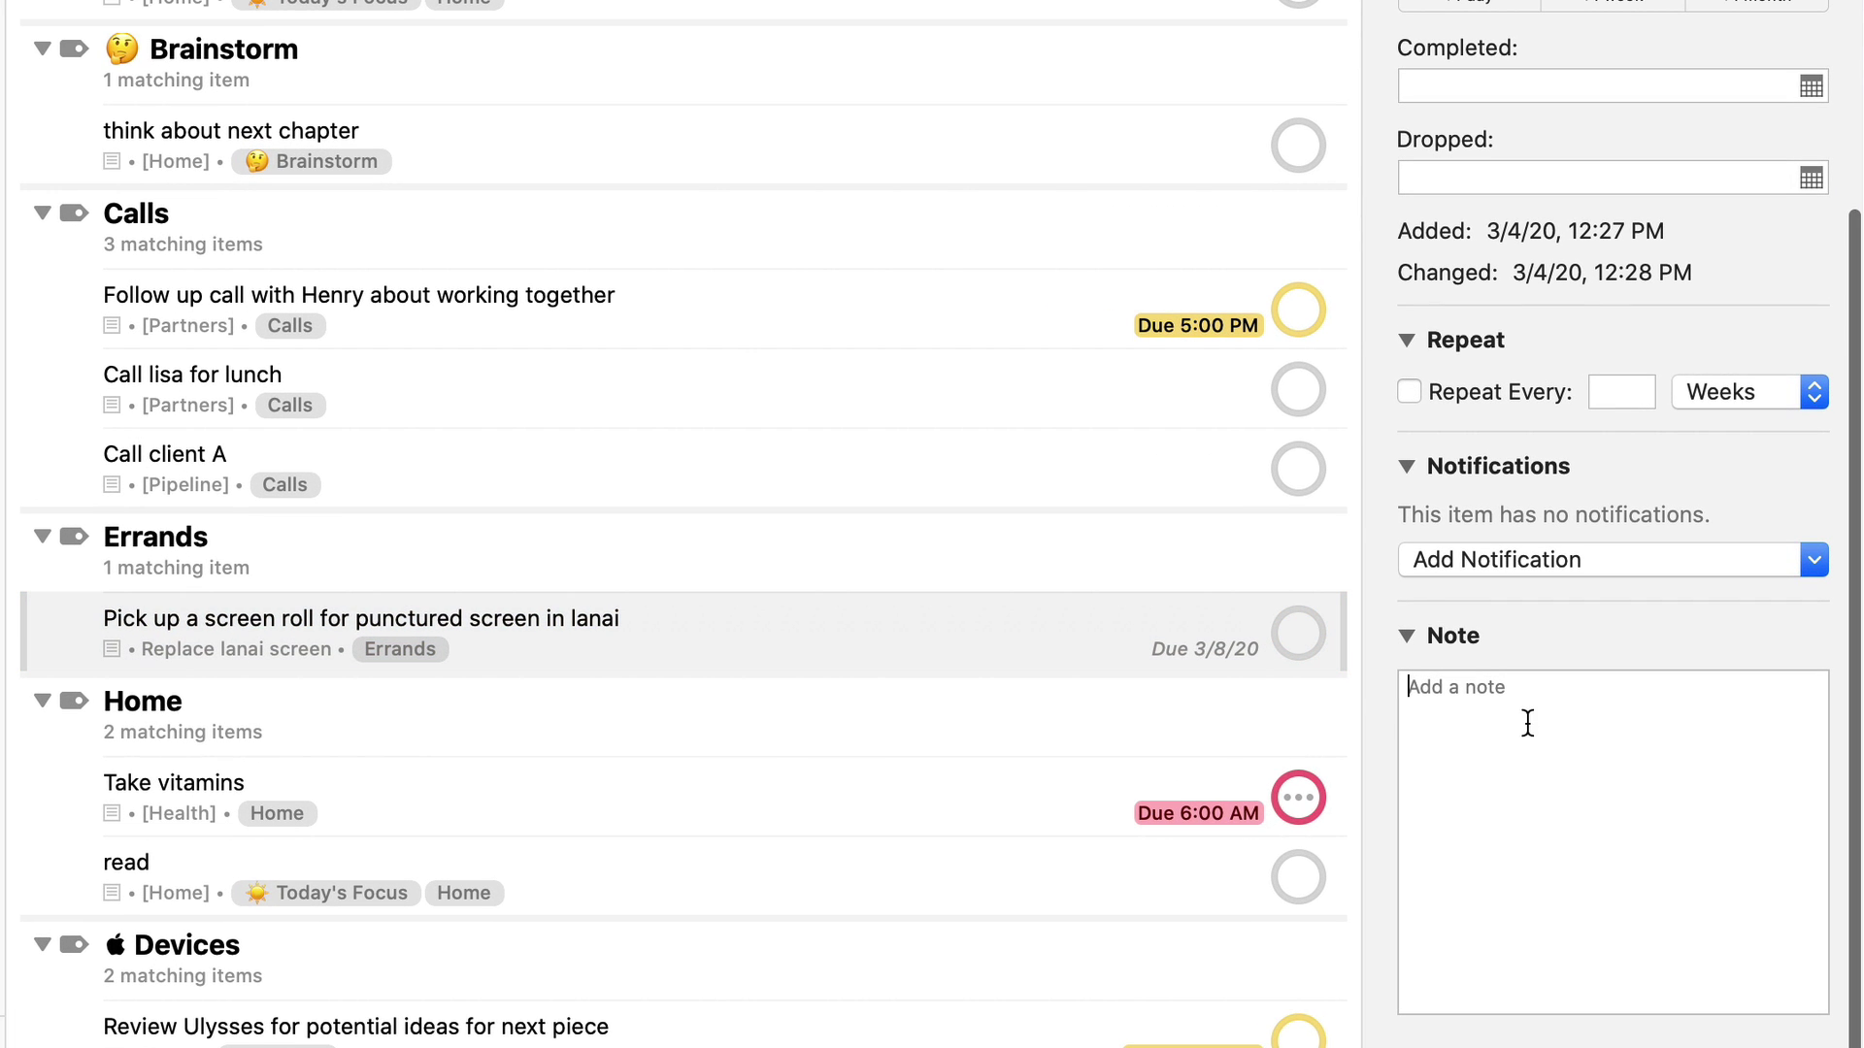
pyautogui.write('4  x')
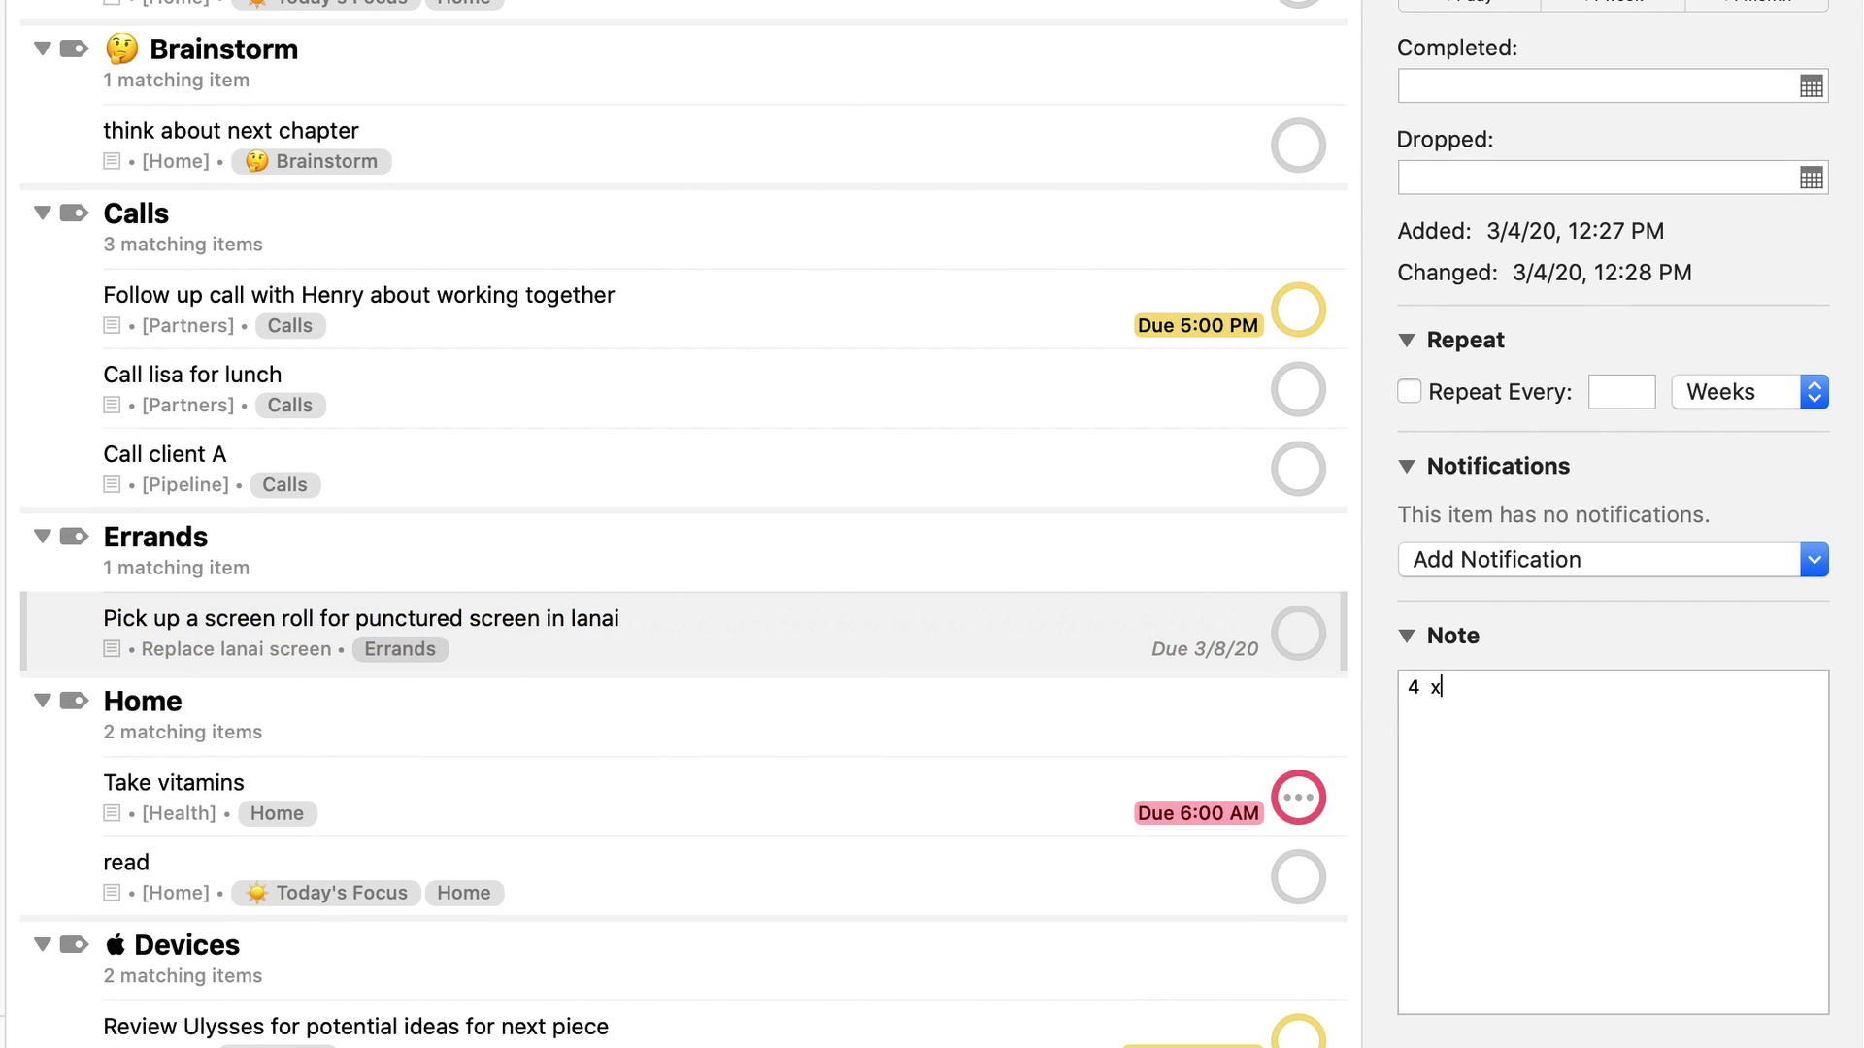
pyautogui.write(' 7 feet')
pyautogui.click(1120, 476)
pyautogui.click(1045, 616)
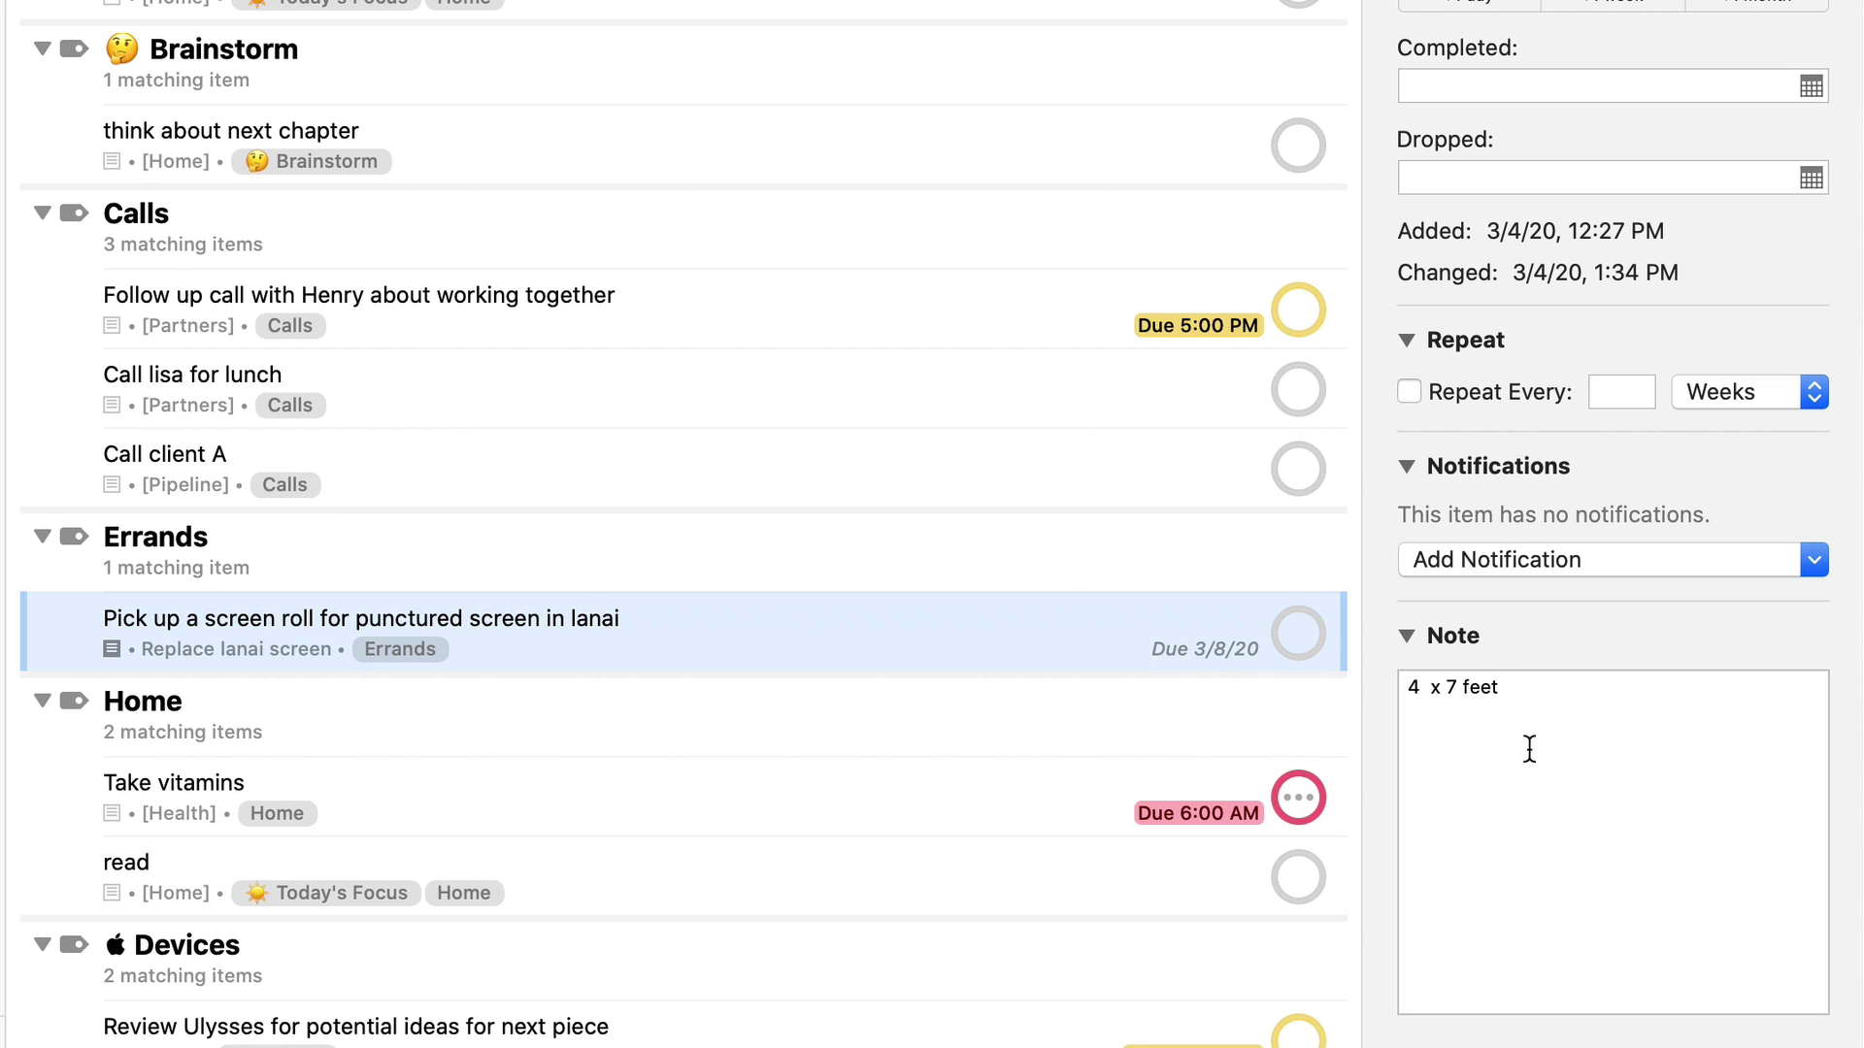
pyautogui.moveTo(1530, 700); pyautogui.dragTo(1383, 691)
pyautogui.scroll(1, 1464, 865)
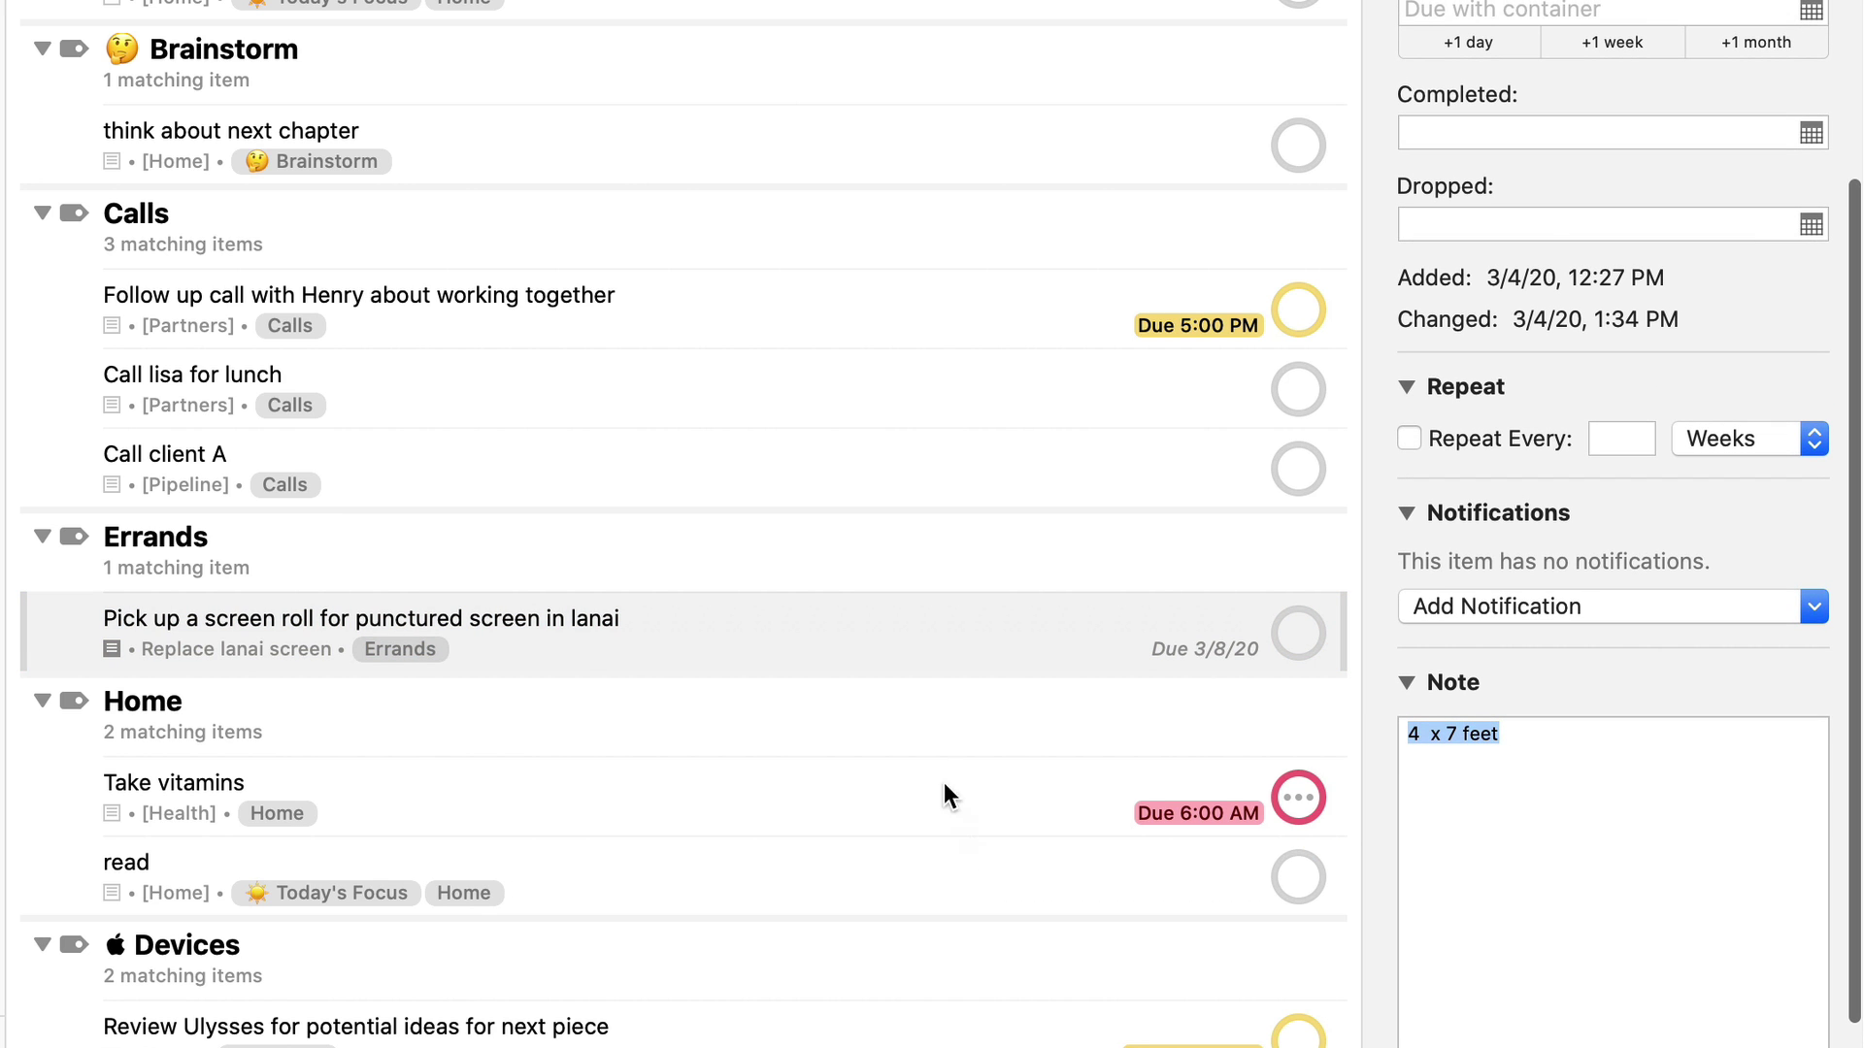
pyautogui.scroll(5, 1752, 792)
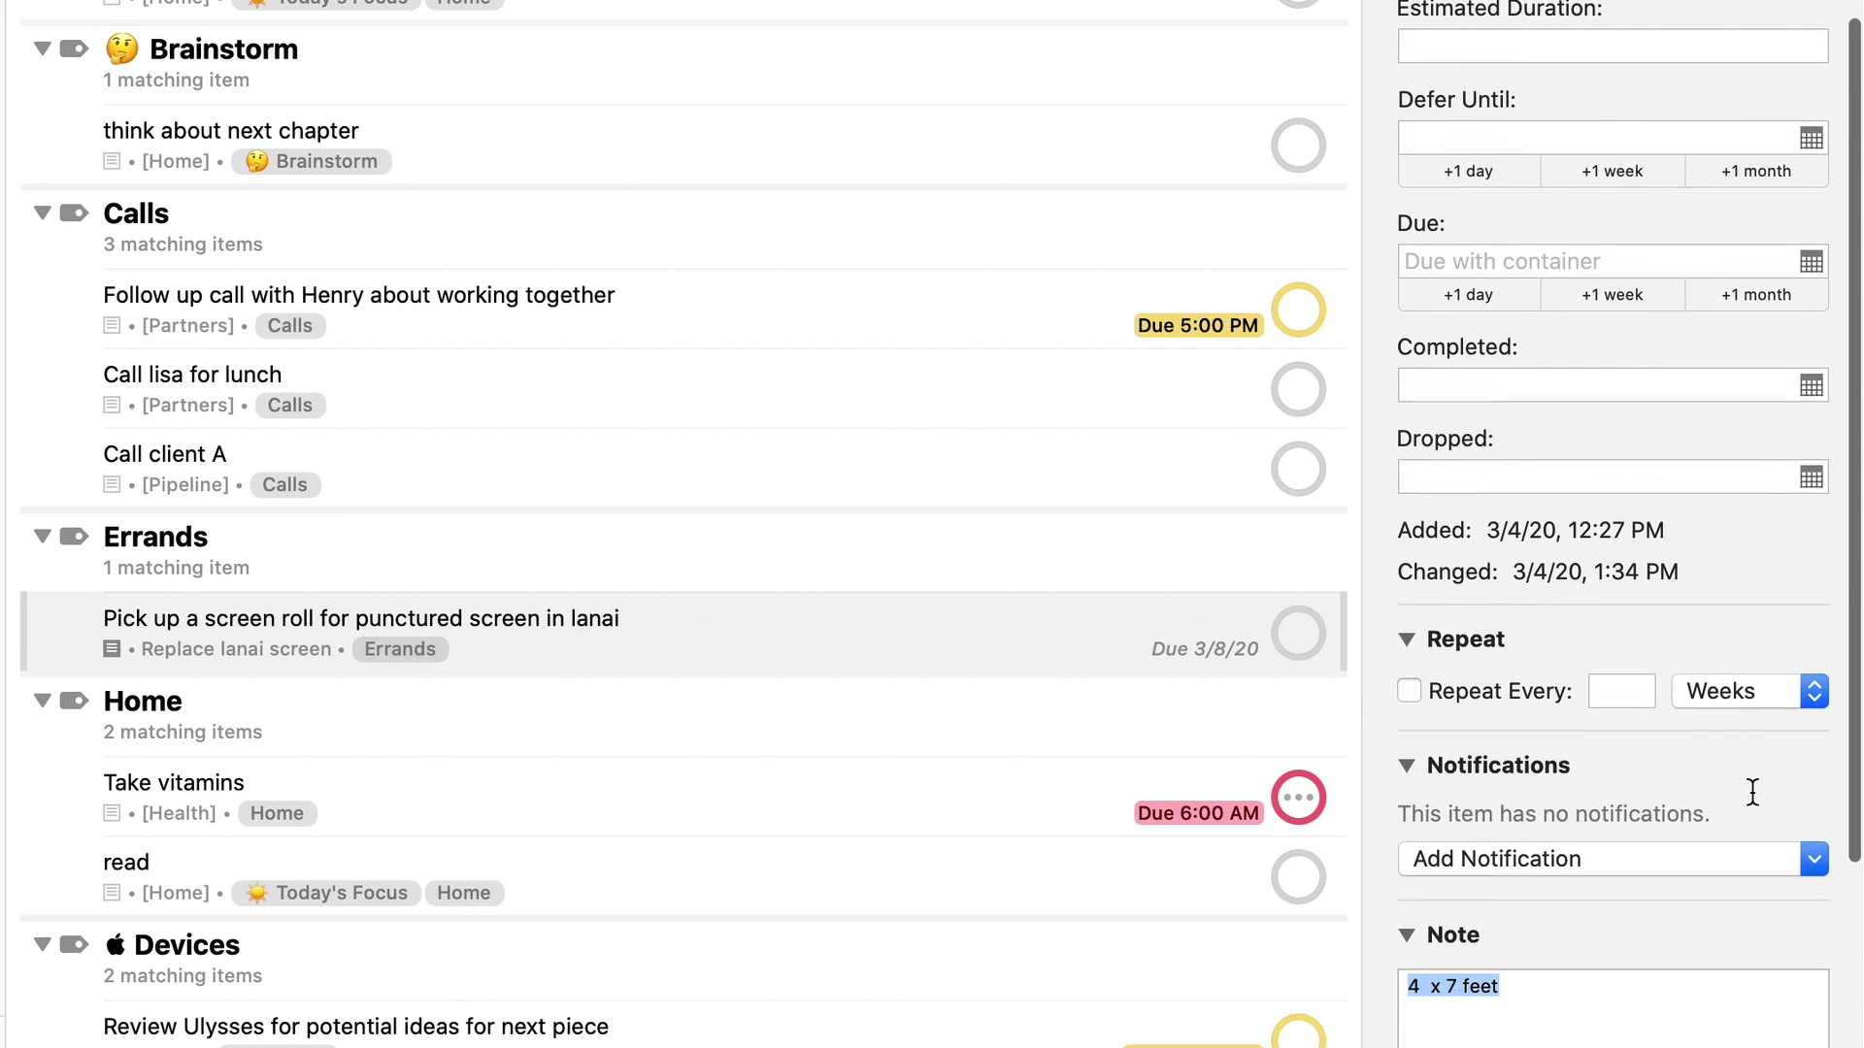
pyautogui.scroll(-6, 1431, 748)
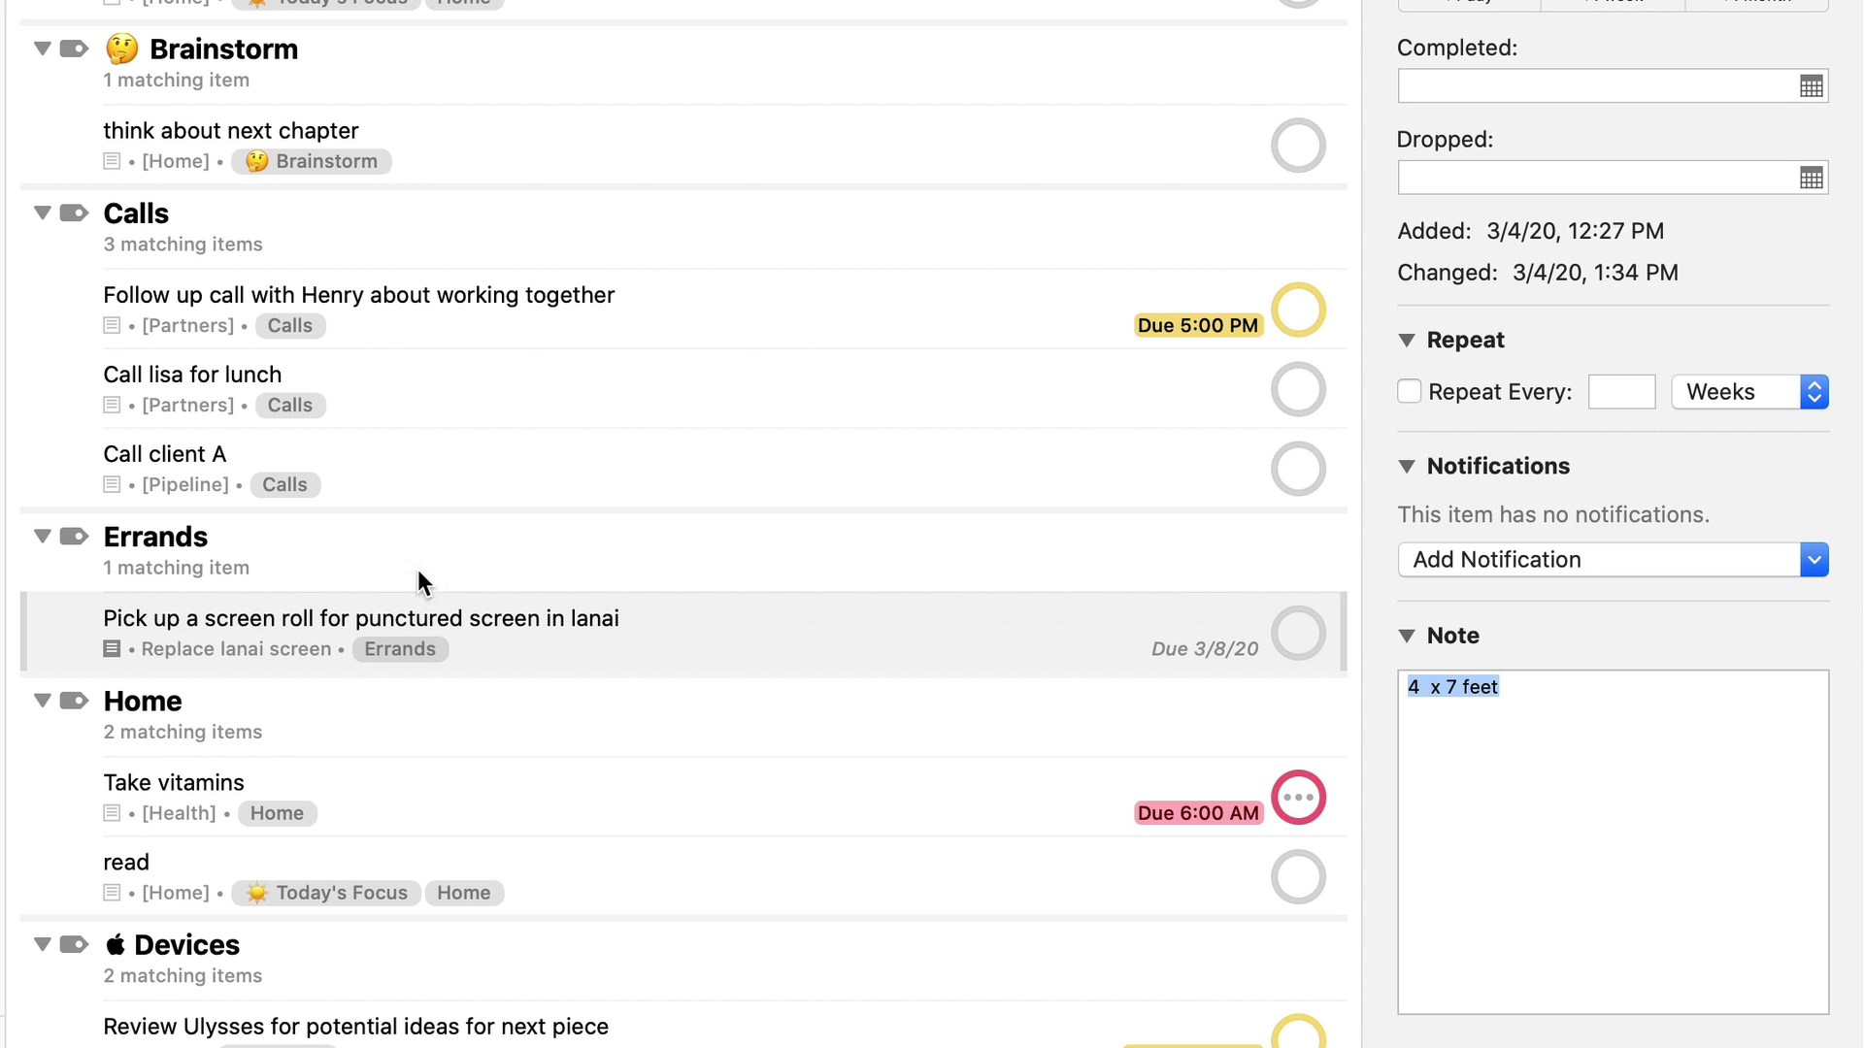
pyautogui.click(441, 569)
pyautogui.click(475, 623)
pyautogui.press('Down')
pyautogui.press('Down')
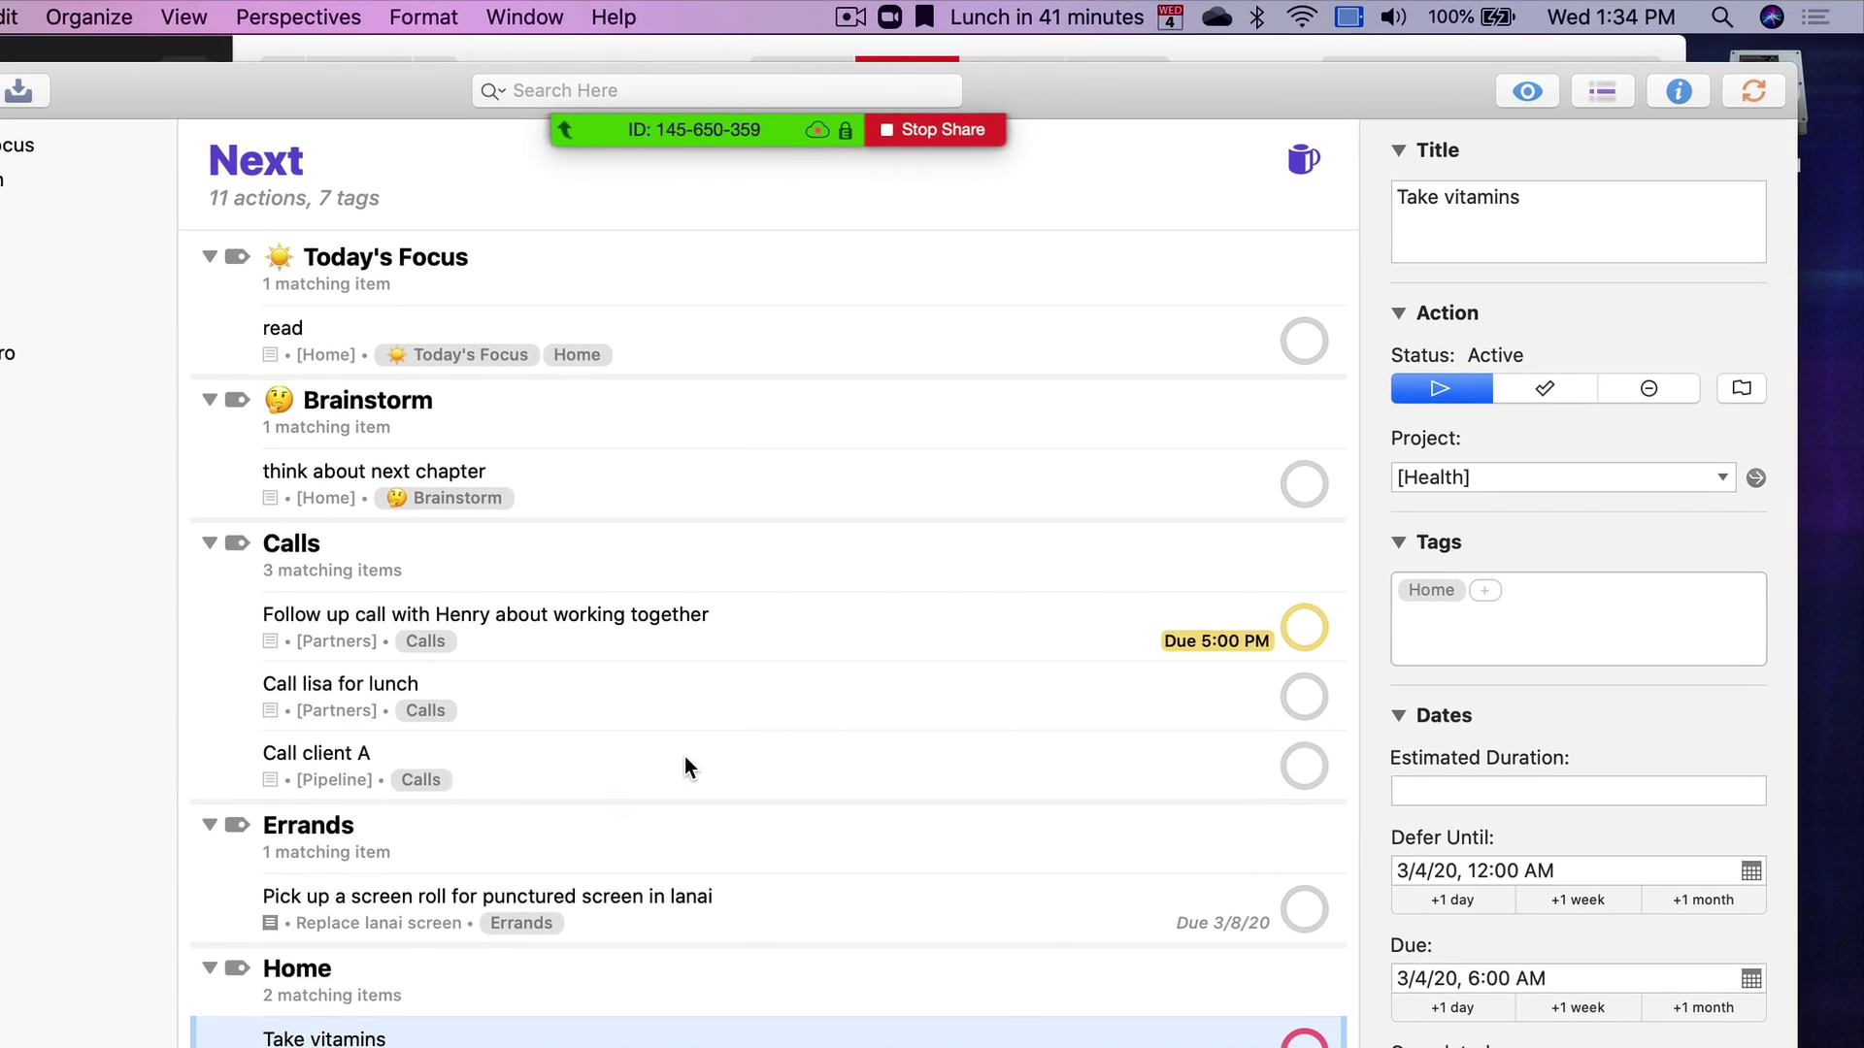
# Review the Next perspective's rules, leaving availability at Available, then bring up Preferences with Cmd-,
pyautogui.click(1571, 78)
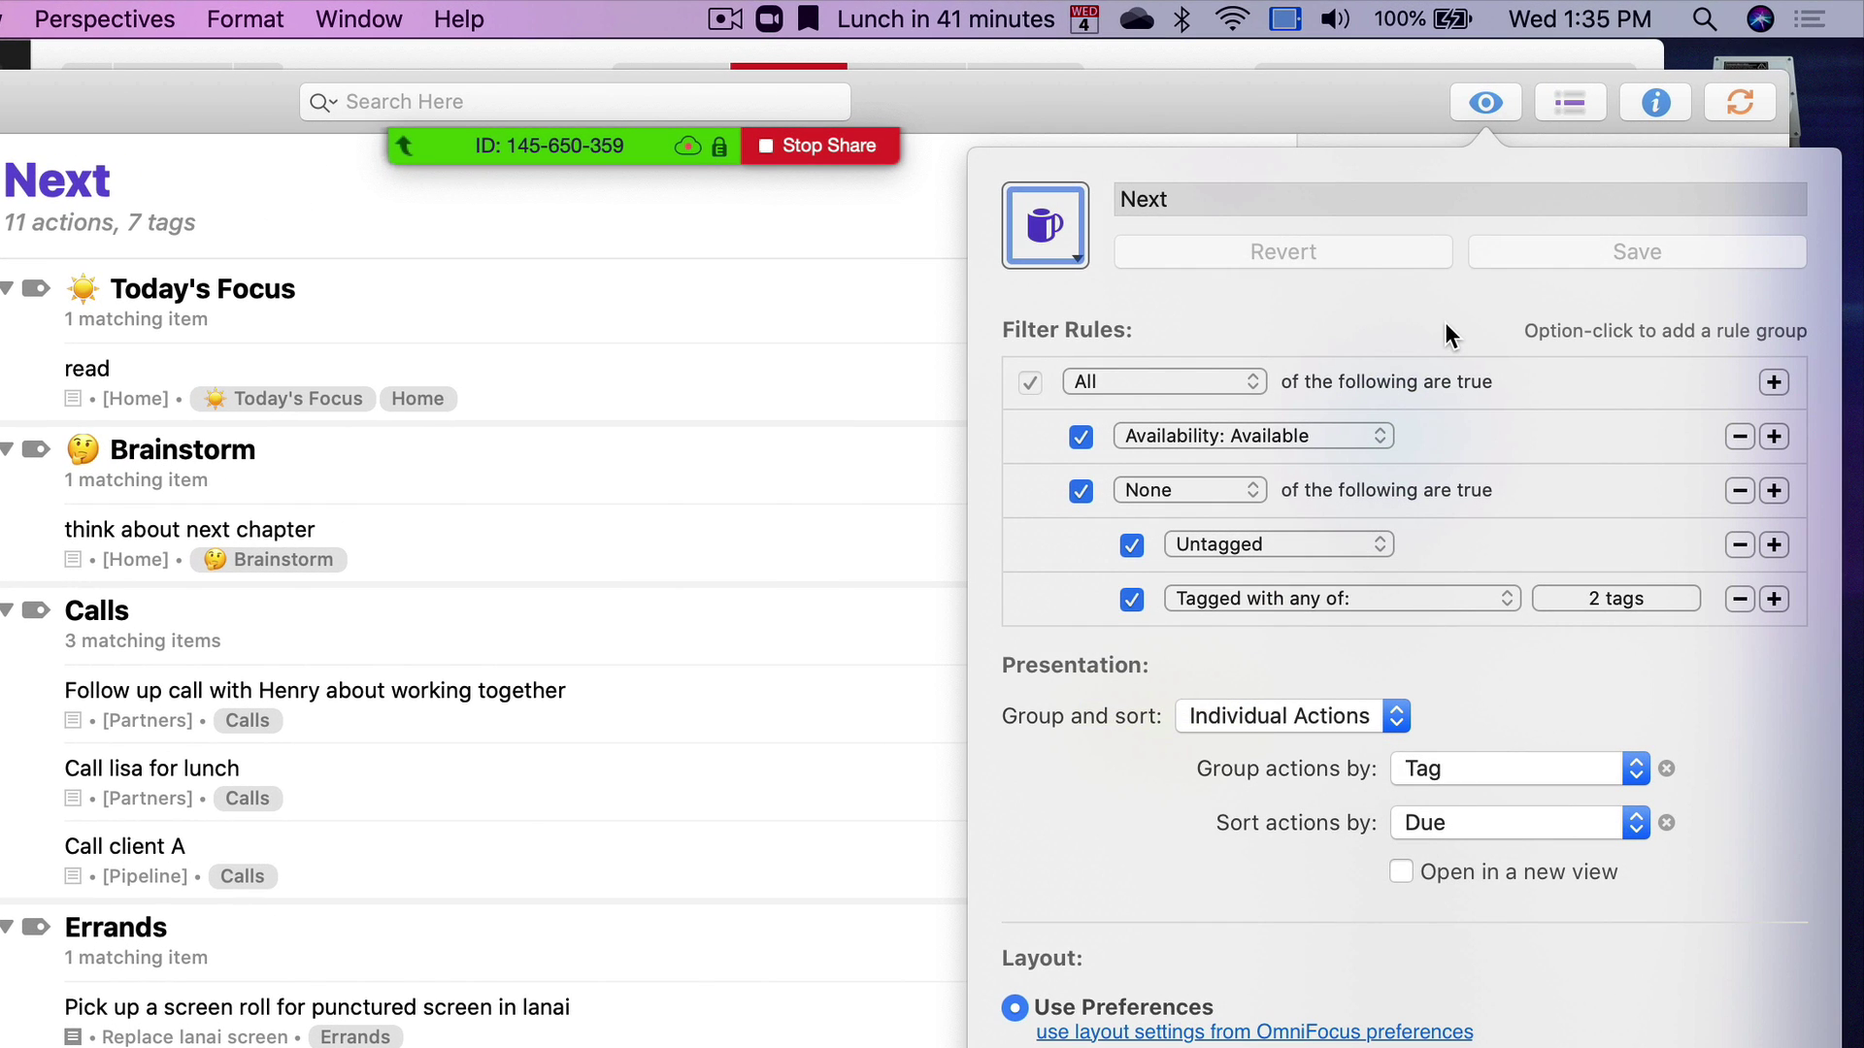
pyautogui.click(1376, 429)
pyautogui.click(1364, 431)
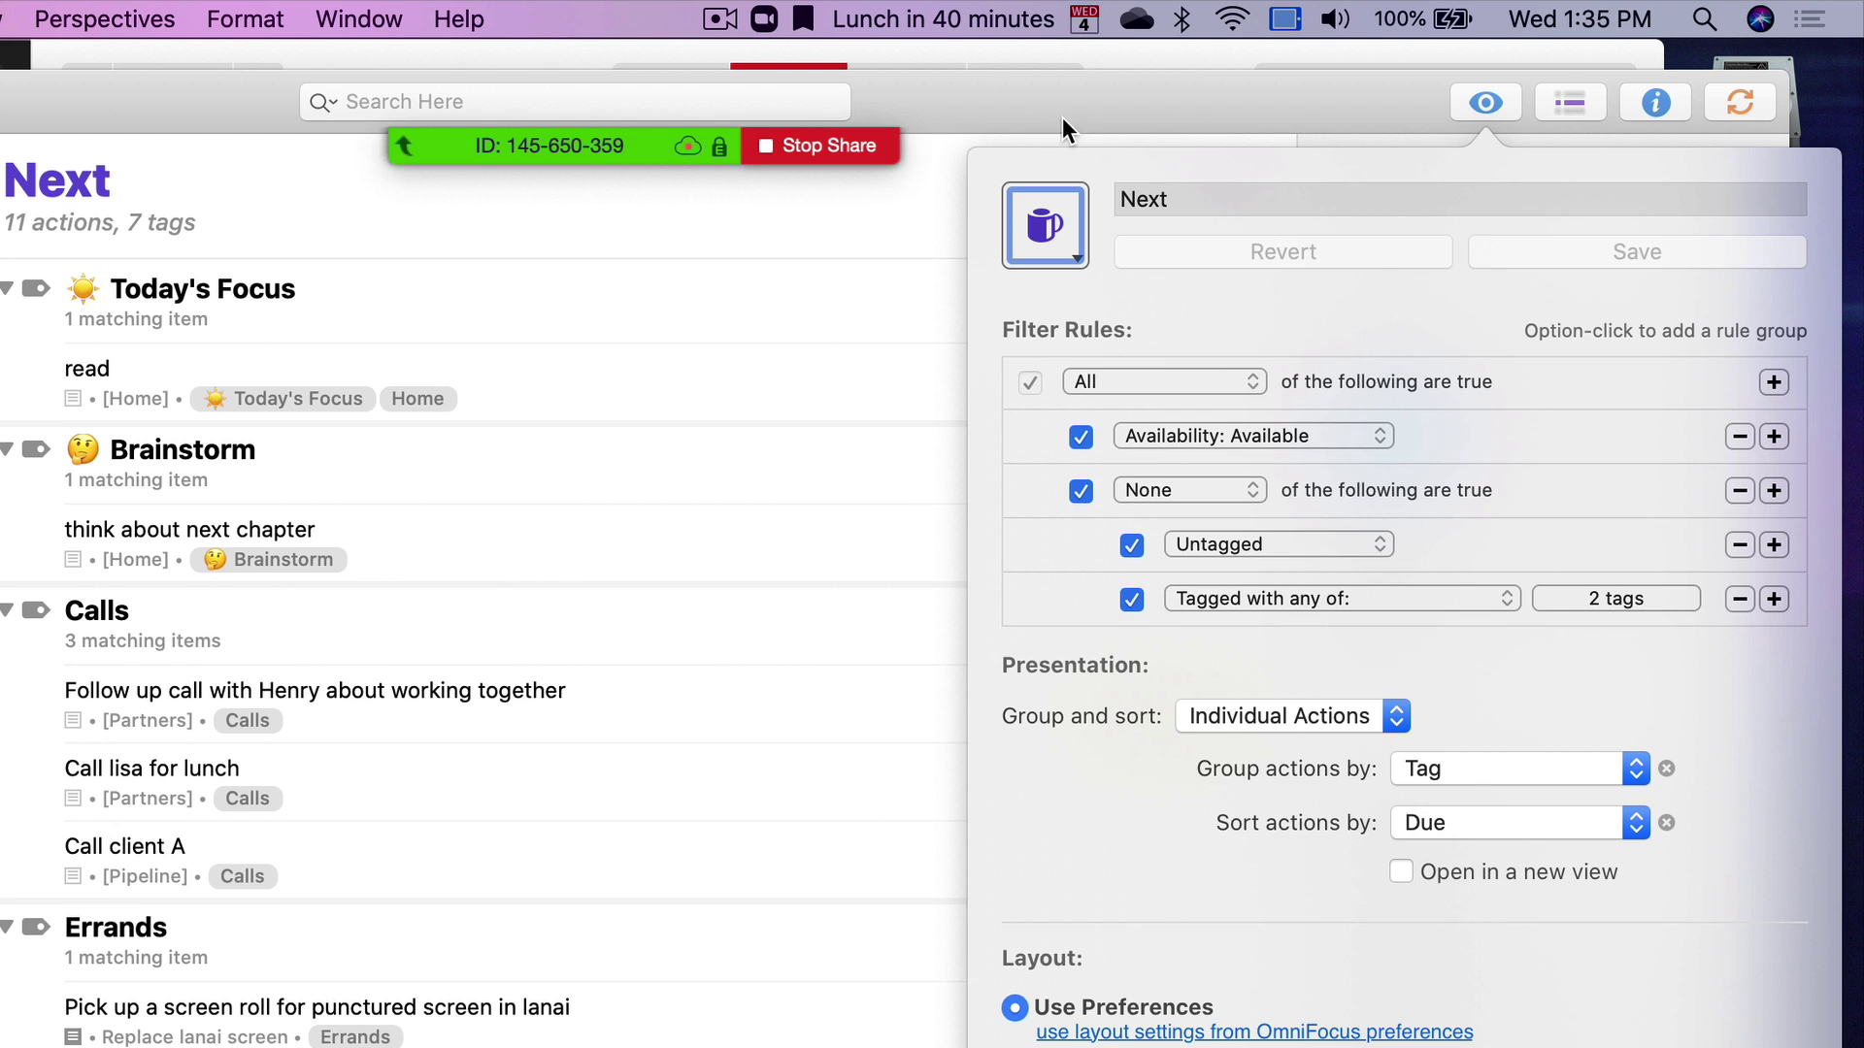
pyautogui.click(1023, 103)
pyautogui.press('super+comma')
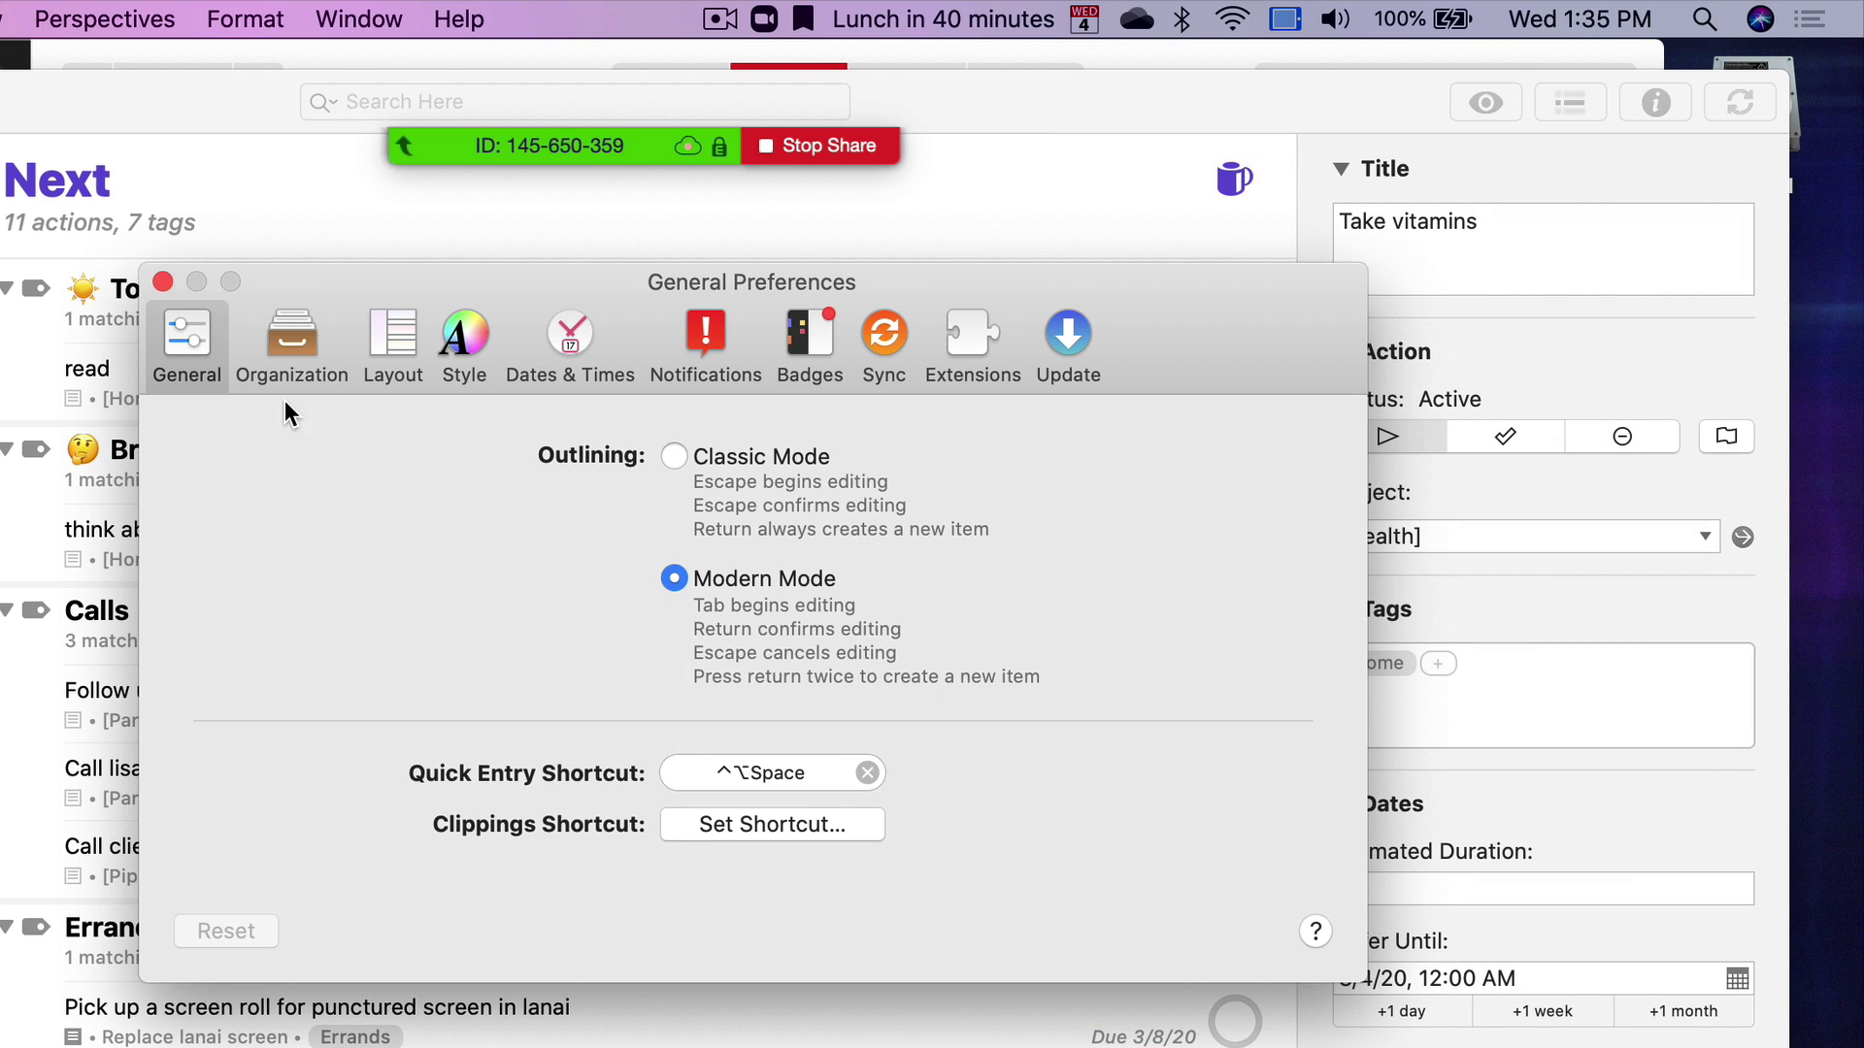
# Review the Organization preferences and close the Preferences window
pyautogui.click(291, 364)
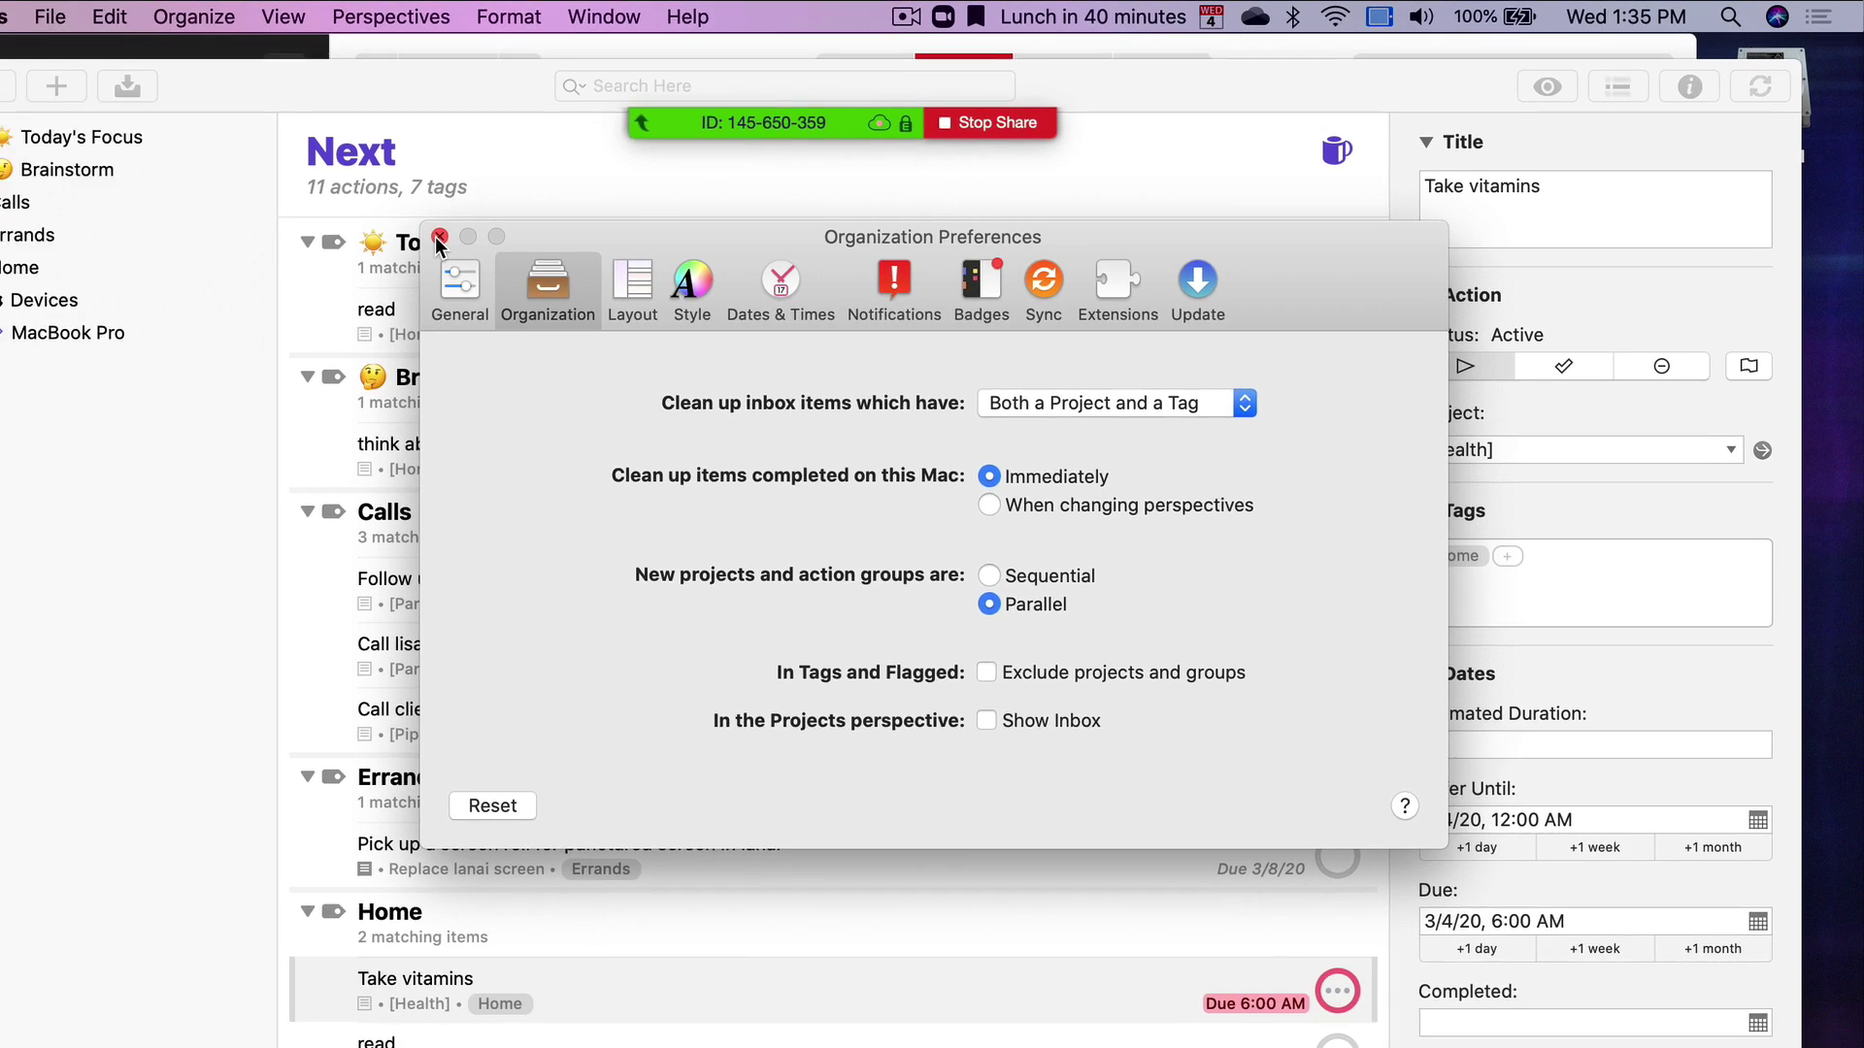
pyautogui.click(163, 282)
pyautogui.click(56, 165)
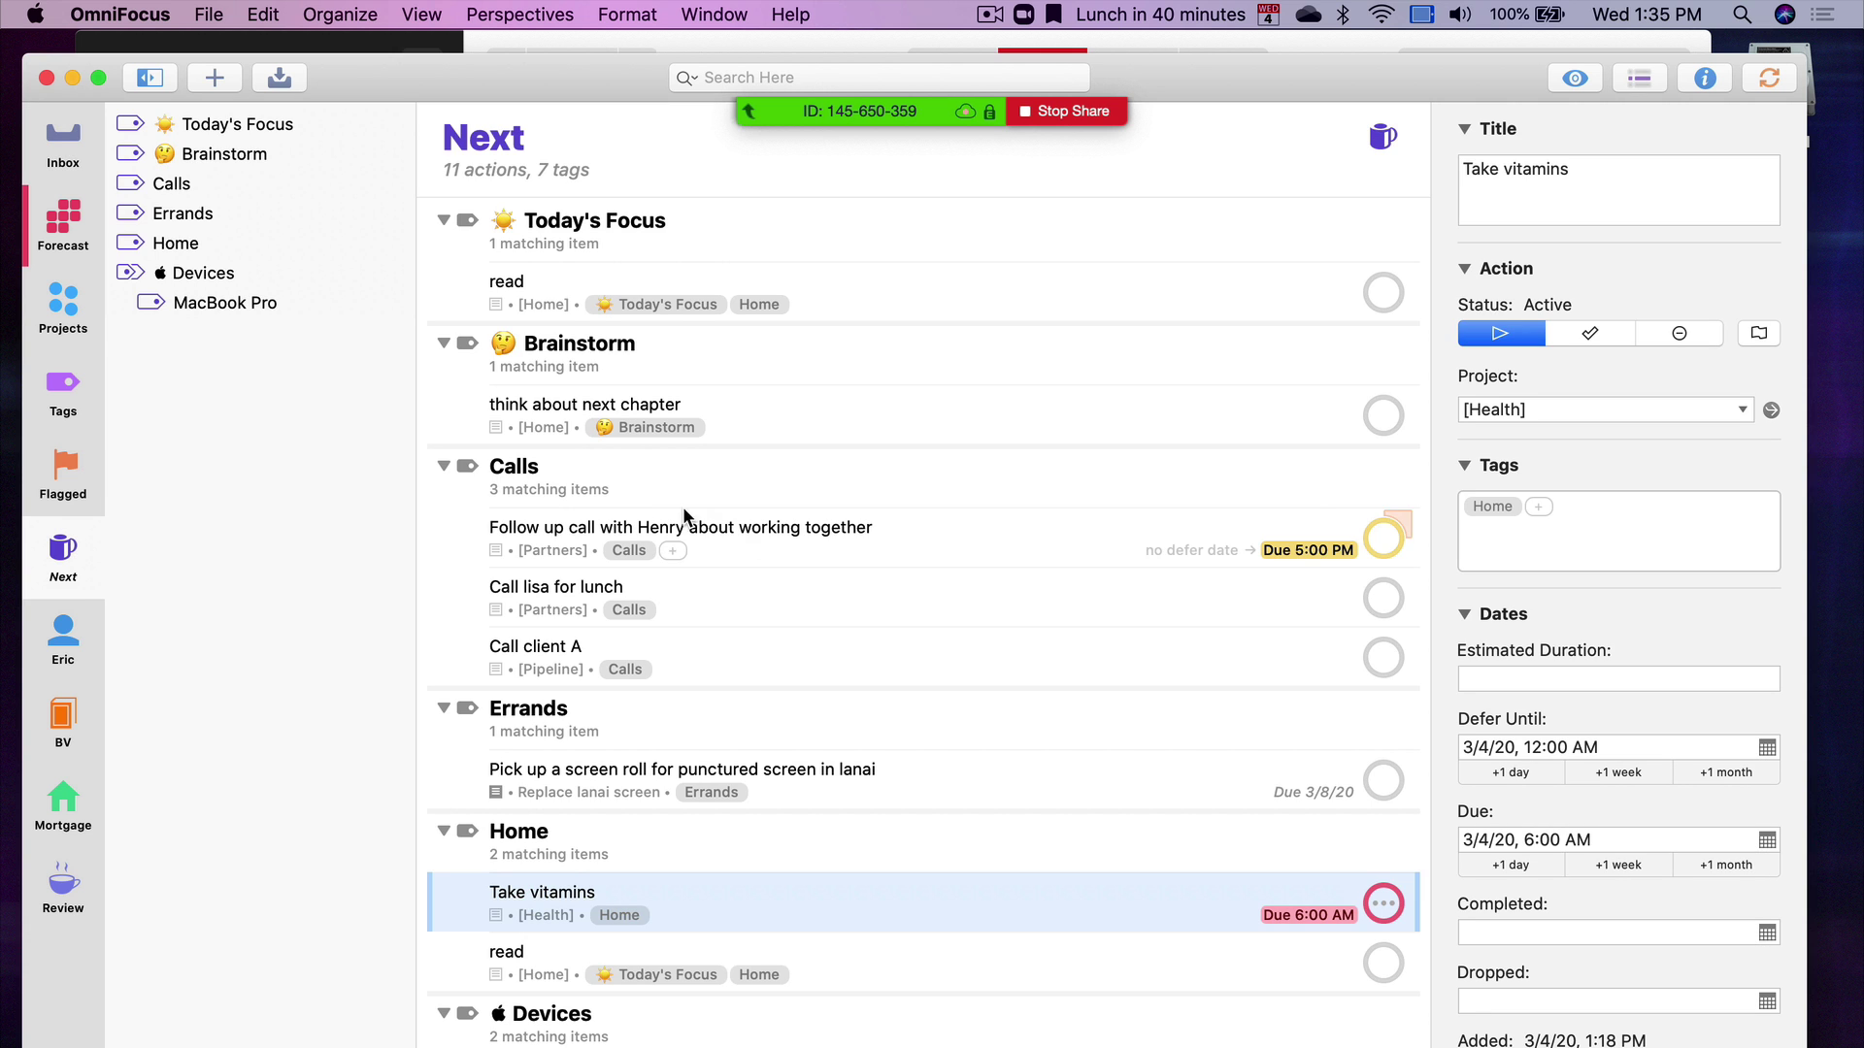
# Check the Next perspective's excluded tags, keep grouping by Tag and sorting by Due, and save
pyautogui.press('super+shift+v')
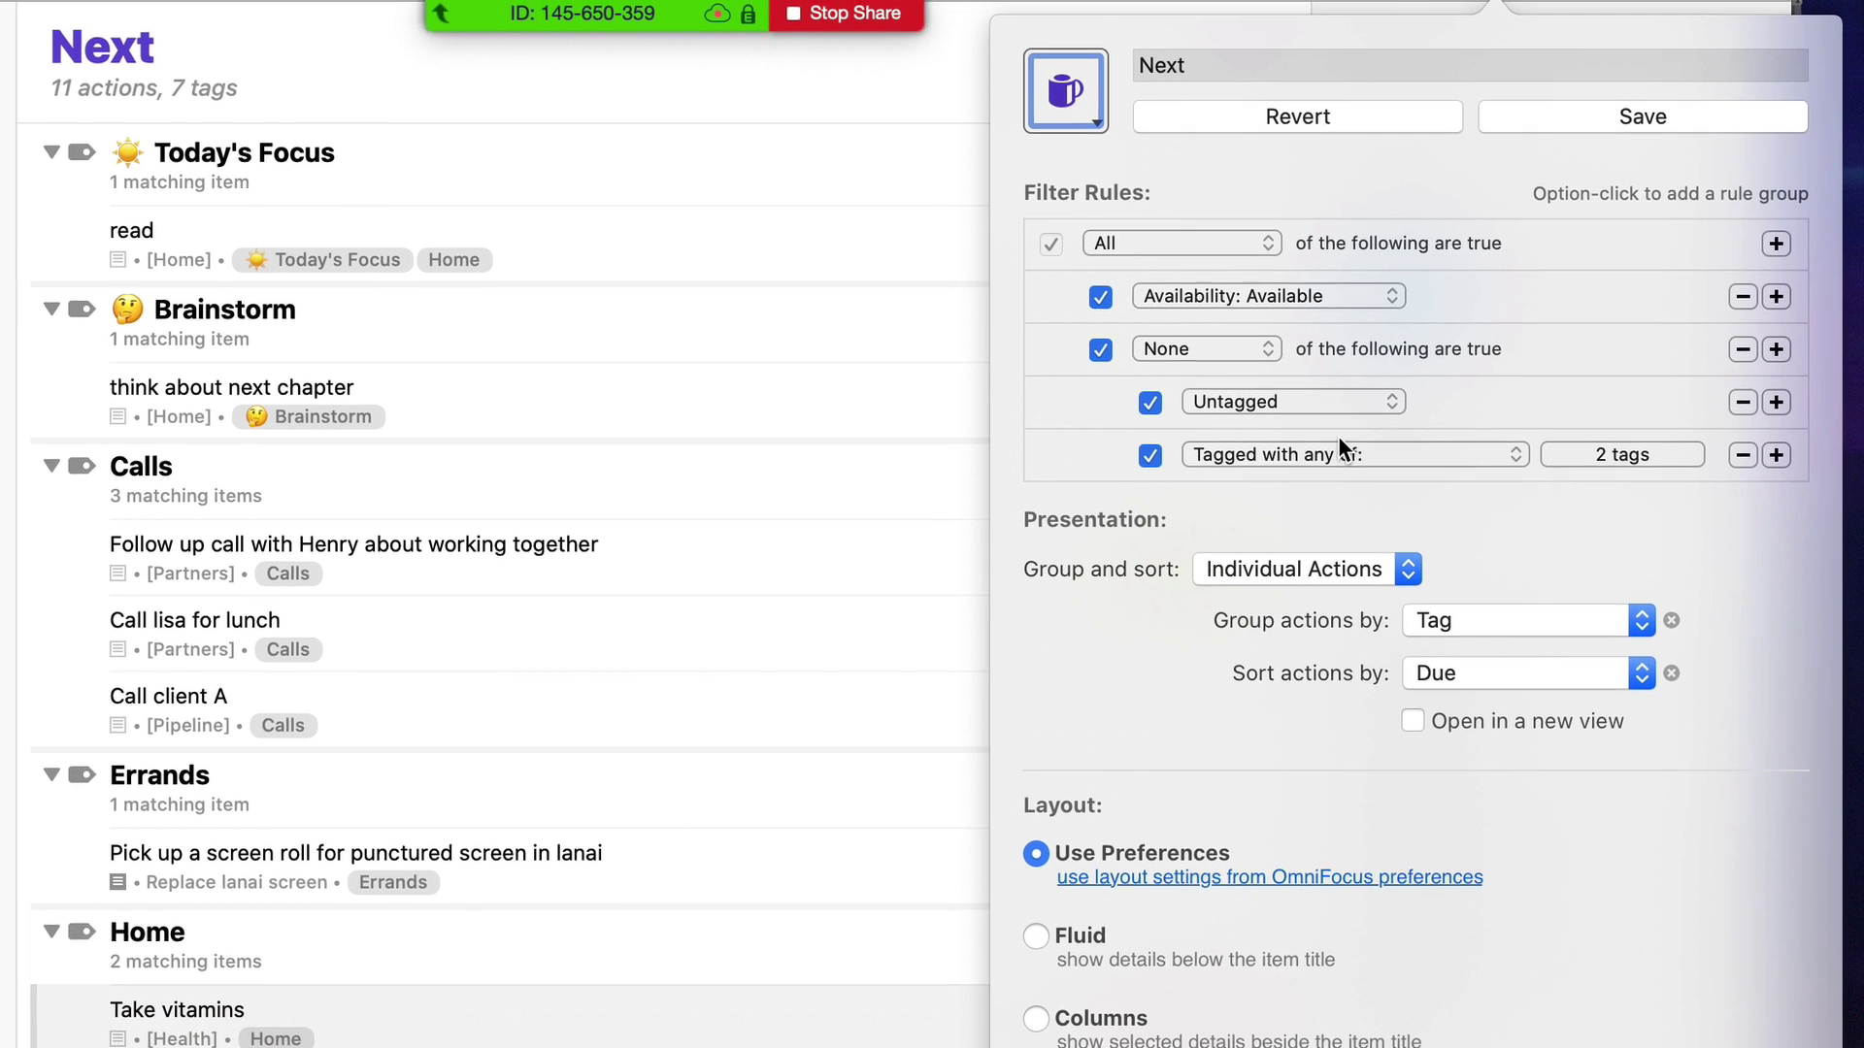
pyautogui.click(1543, 453)
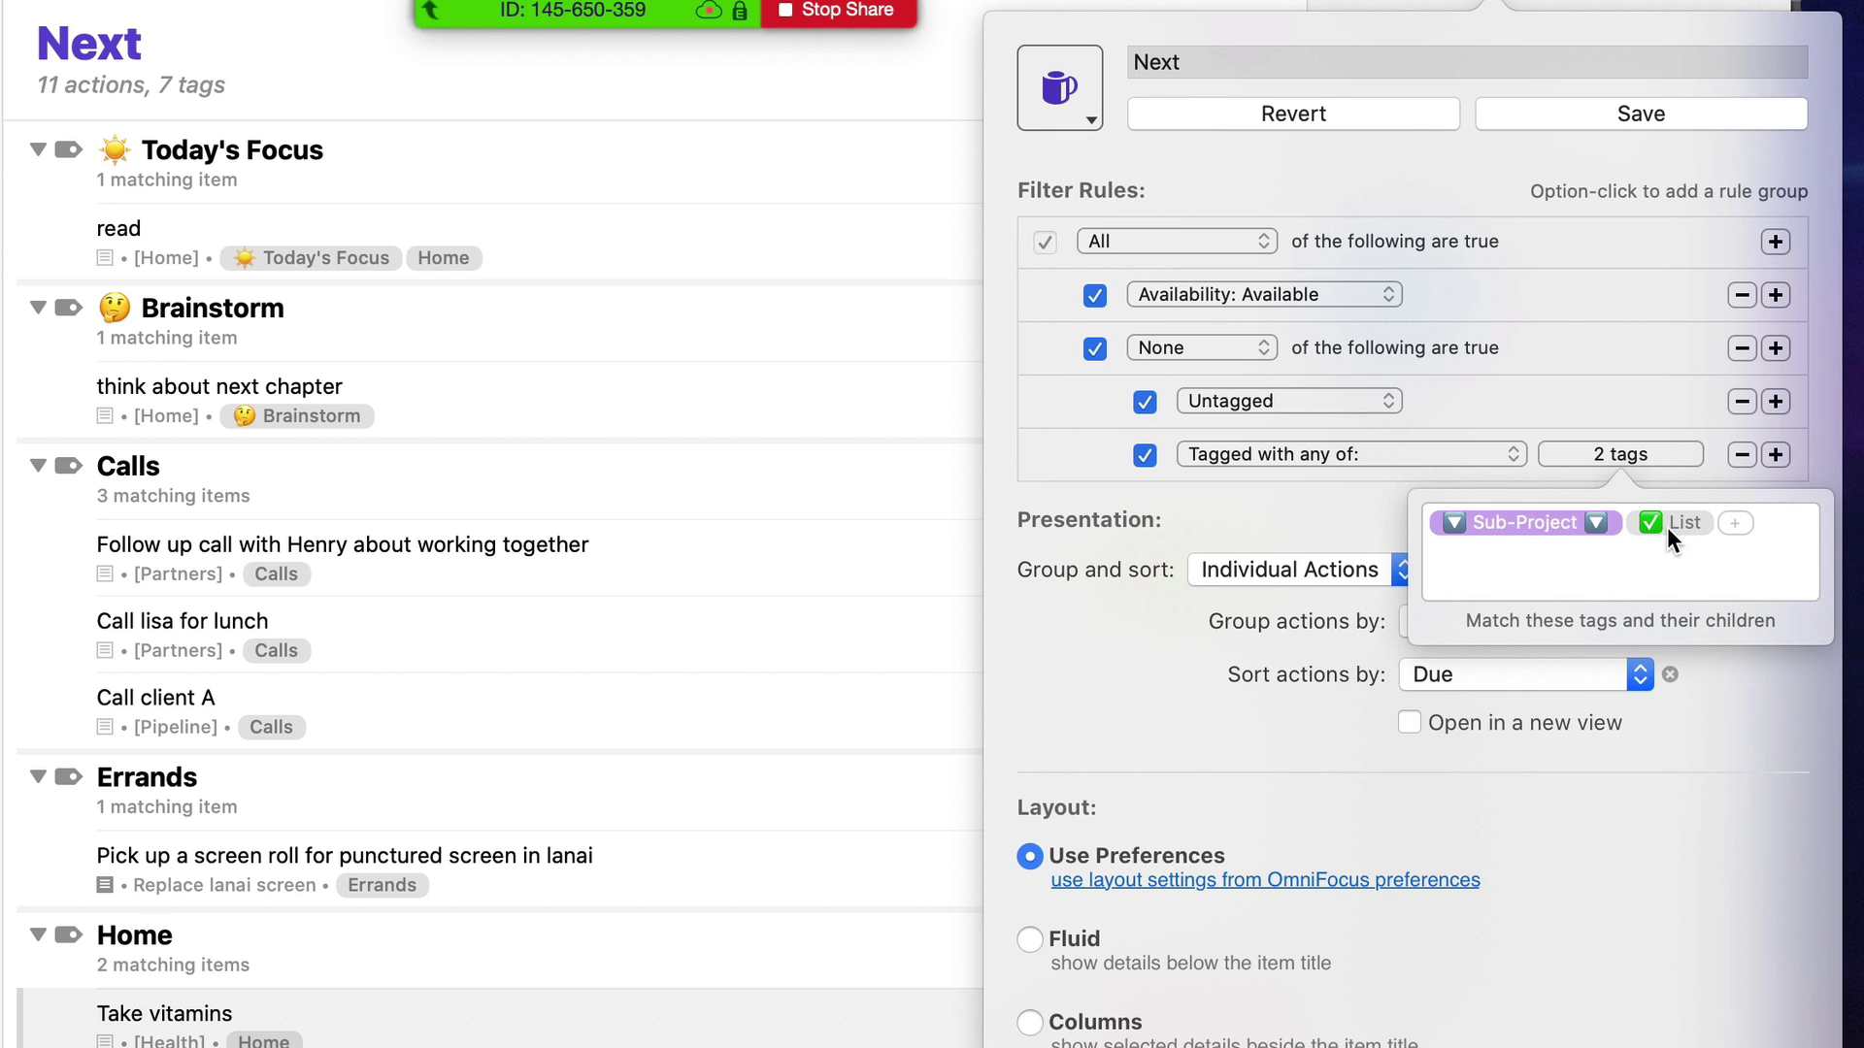
pyautogui.click(1250, 498)
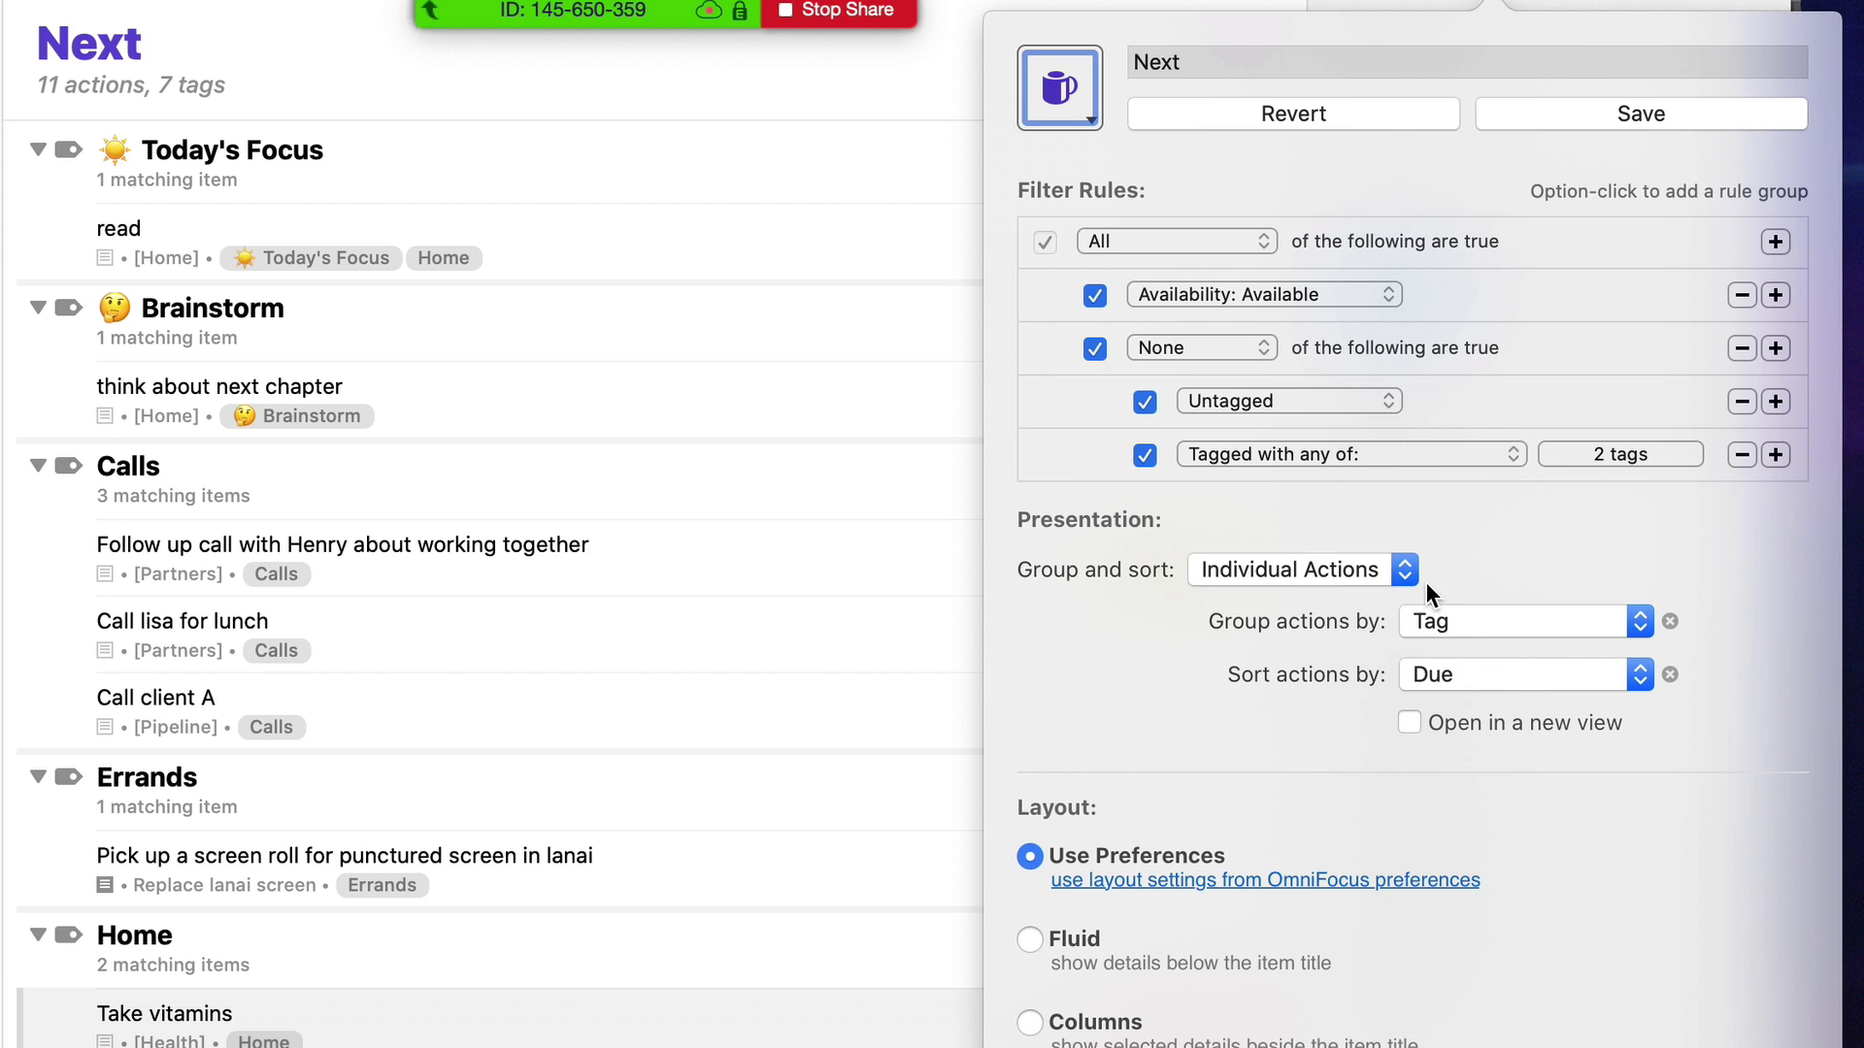
pyautogui.click(1445, 620)
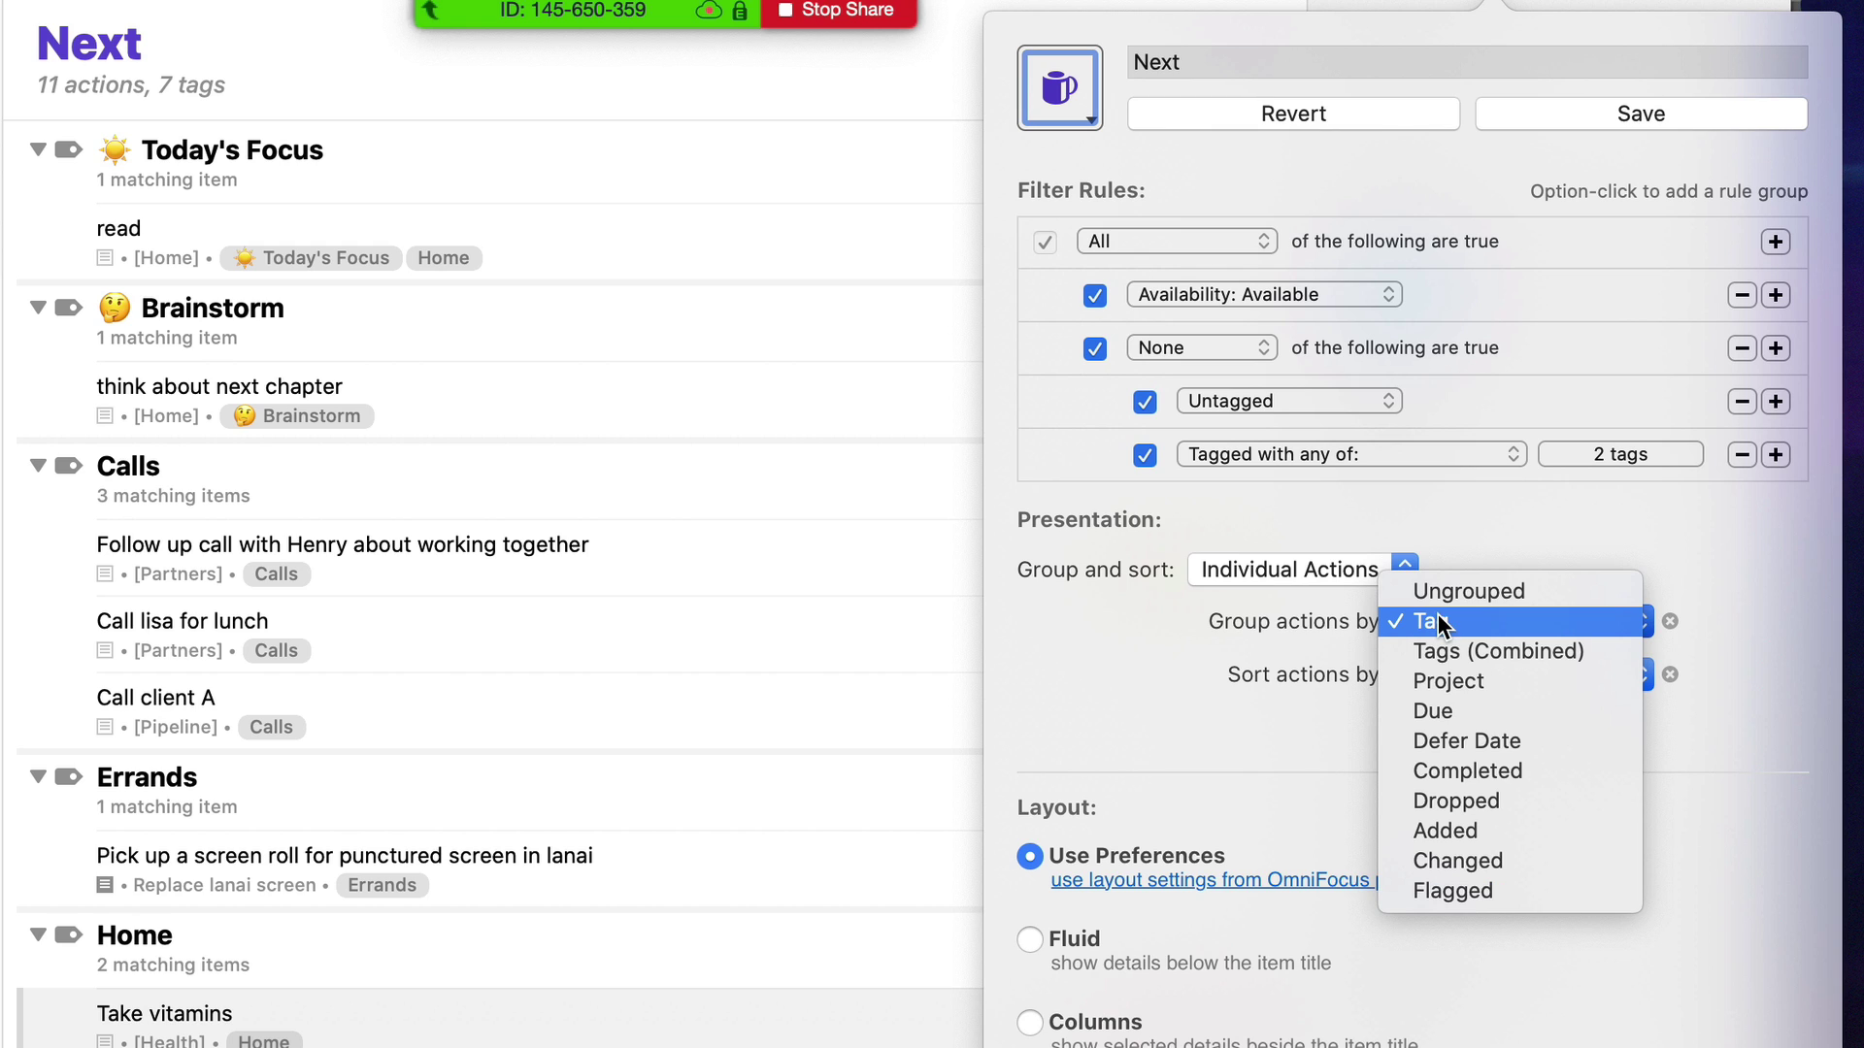
pyautogui.click(1452, 620)
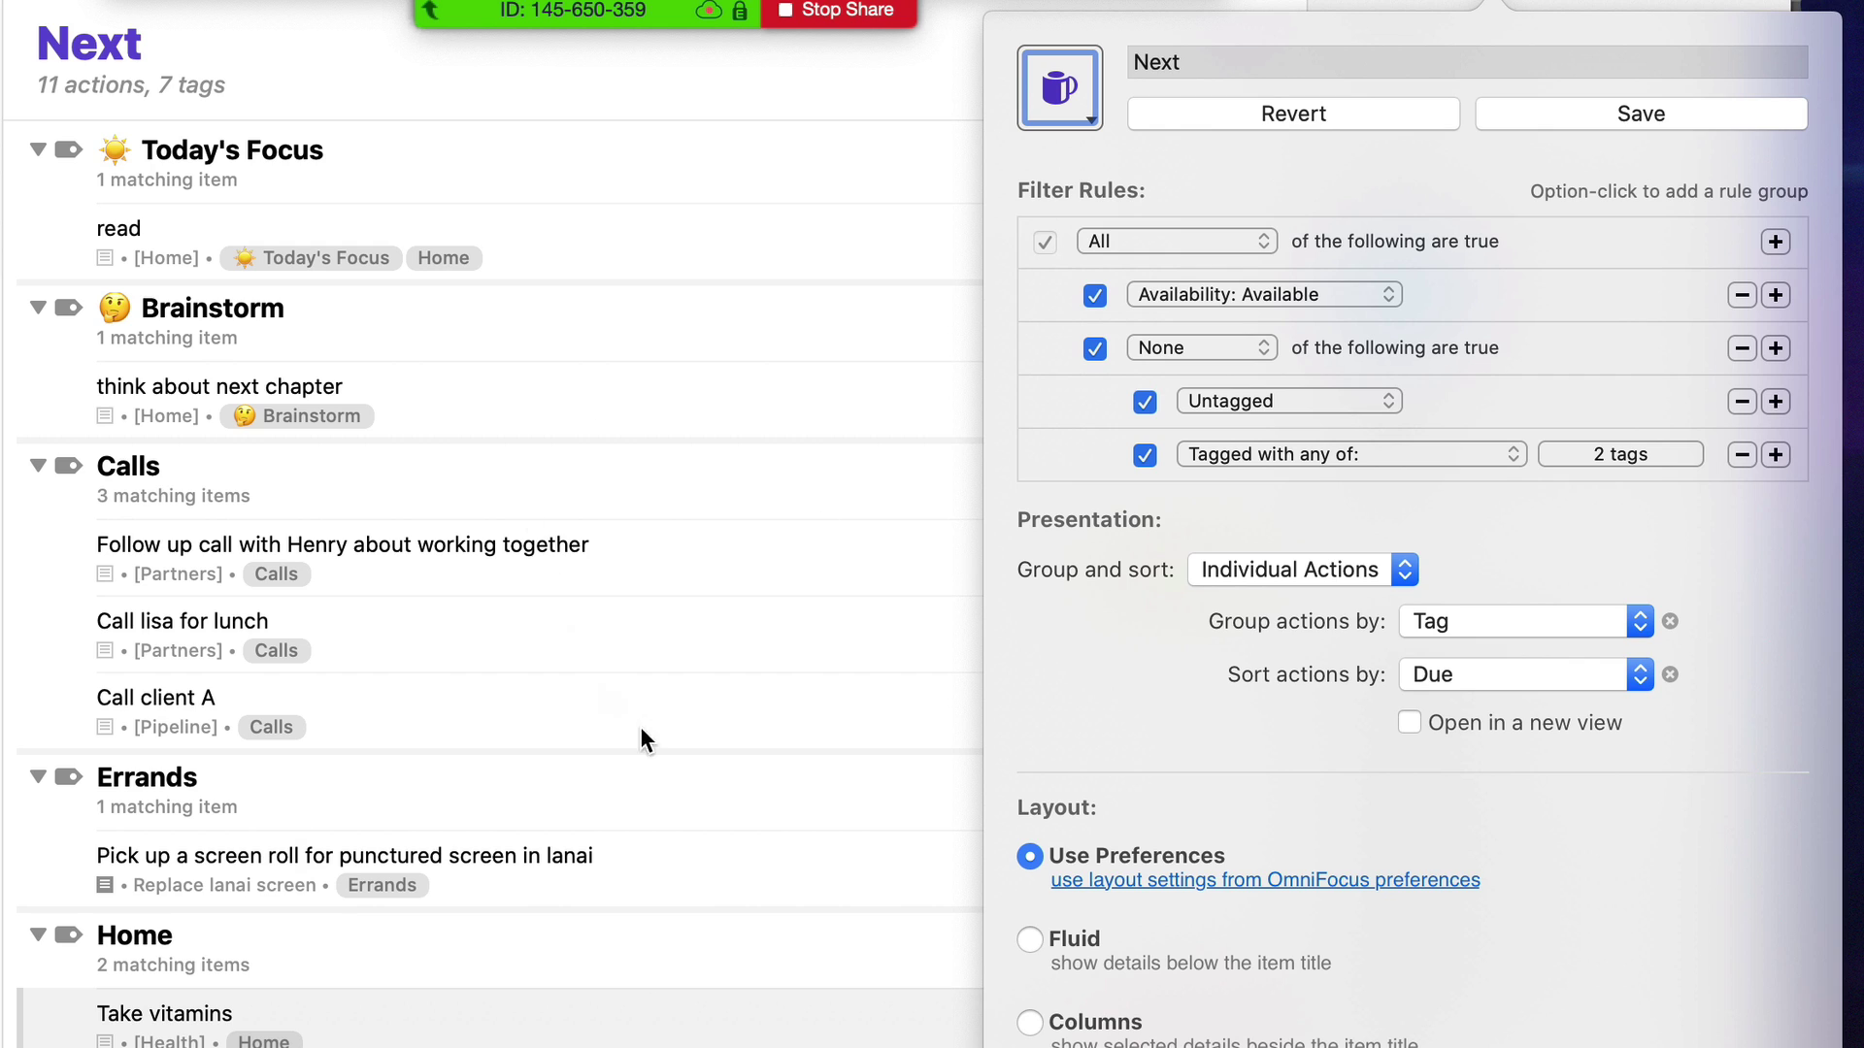
pyautogui.click(1473, 677)
pyautogui.click(1474, 678)
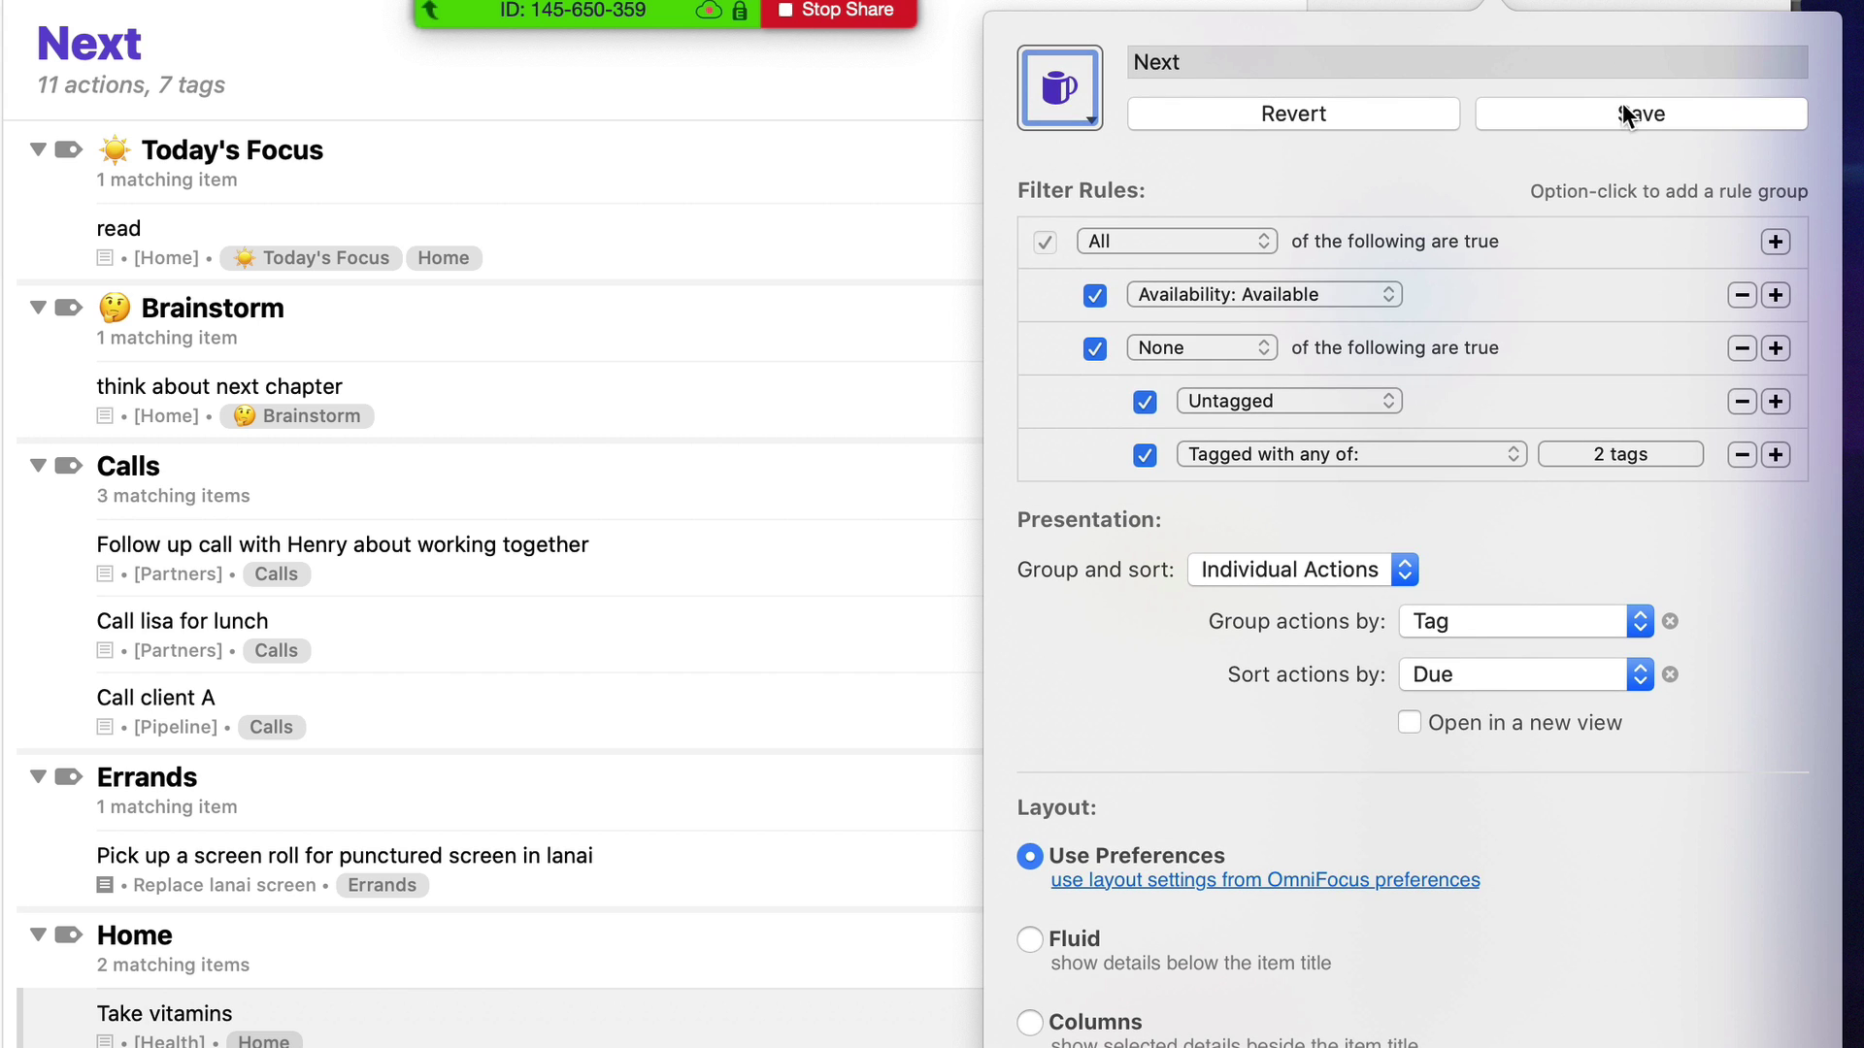
pyautogui.click(1621, 113)
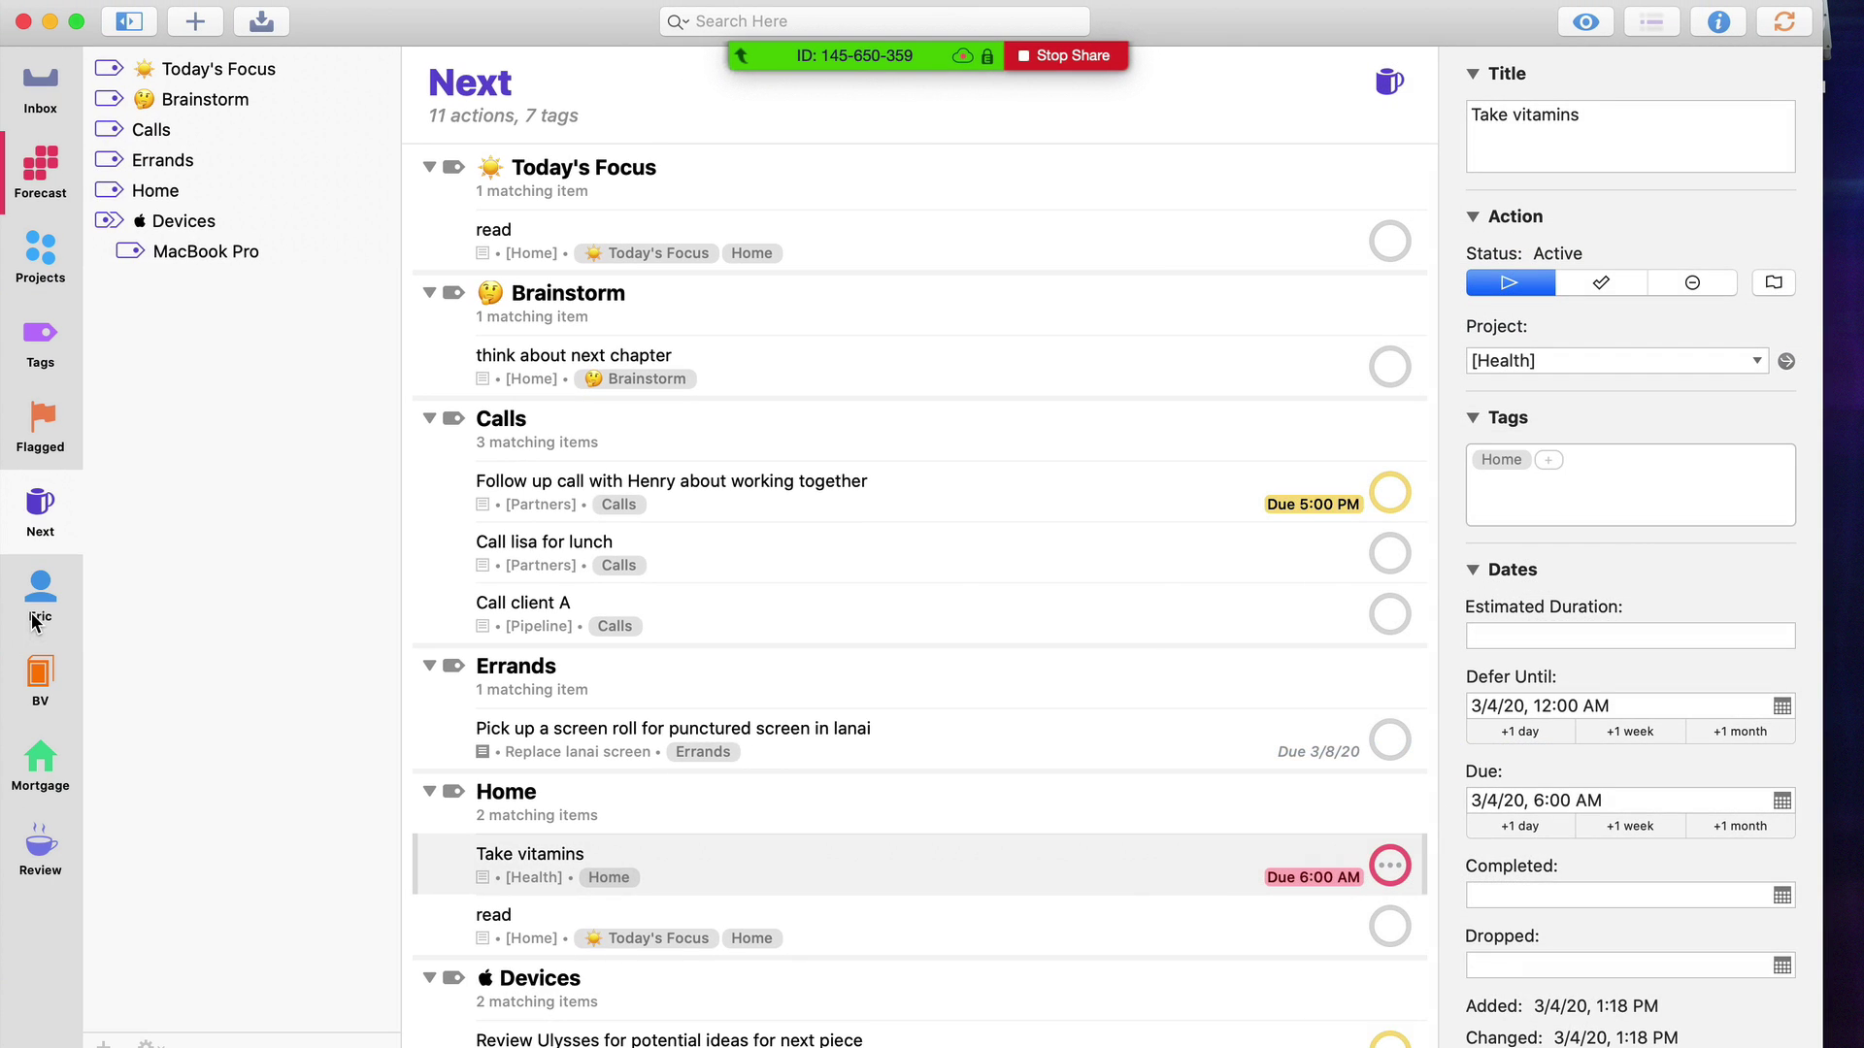
# Switch to the Eric perspective and inspect its folder limit and excluded tags rules
pyautogui.click(37, 611)
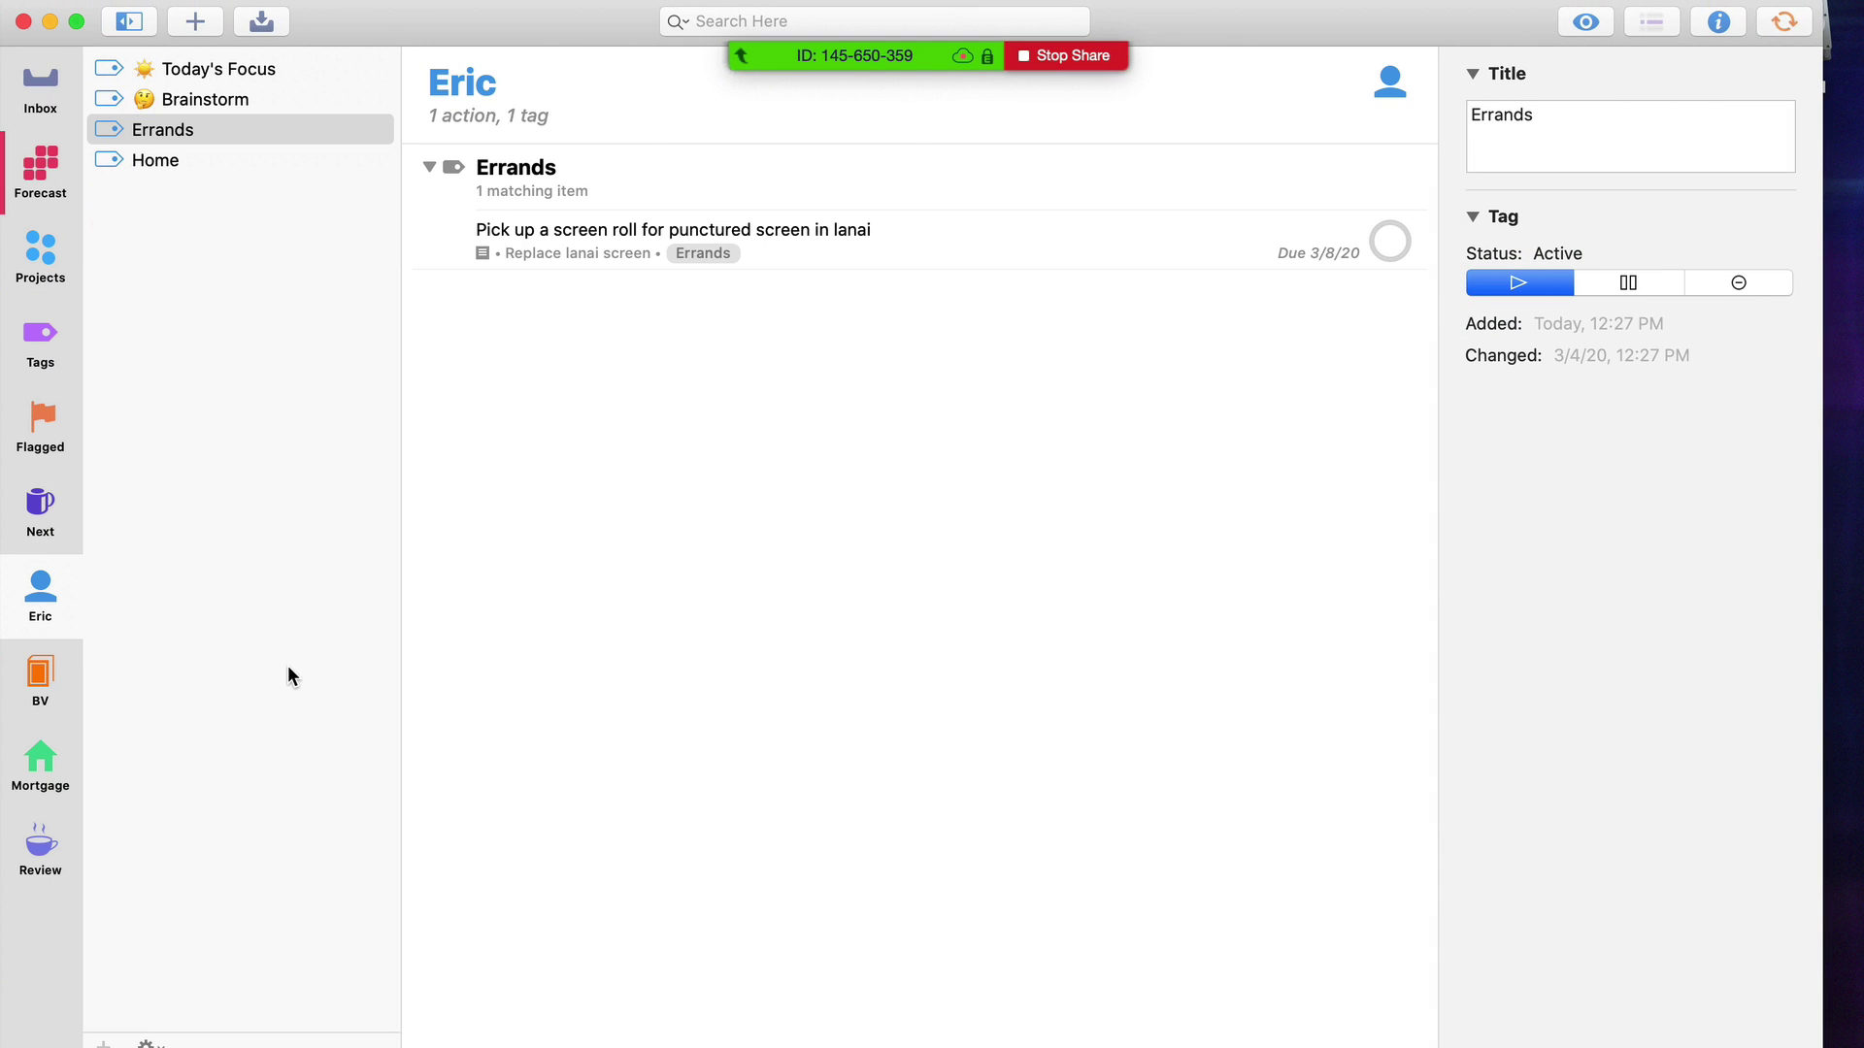
pyautogui.press('shift+super+v')
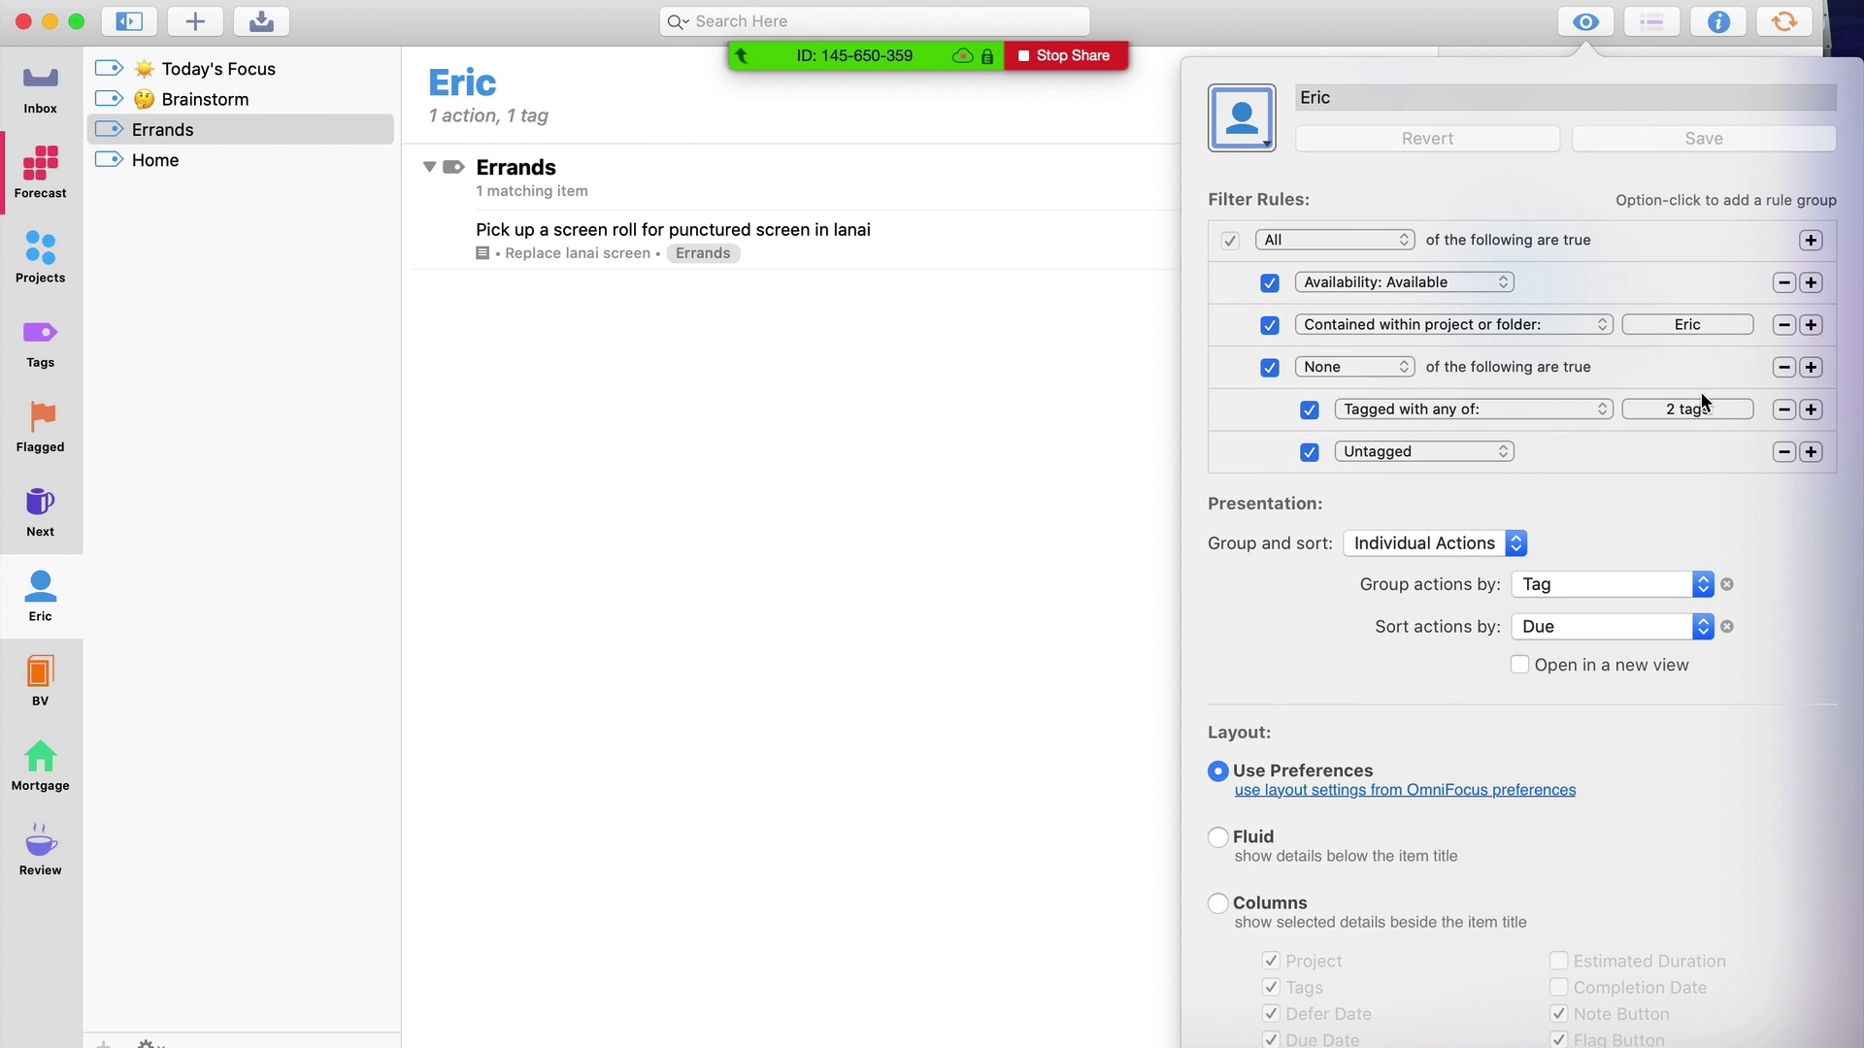
pyautogui.click(1698, 326)
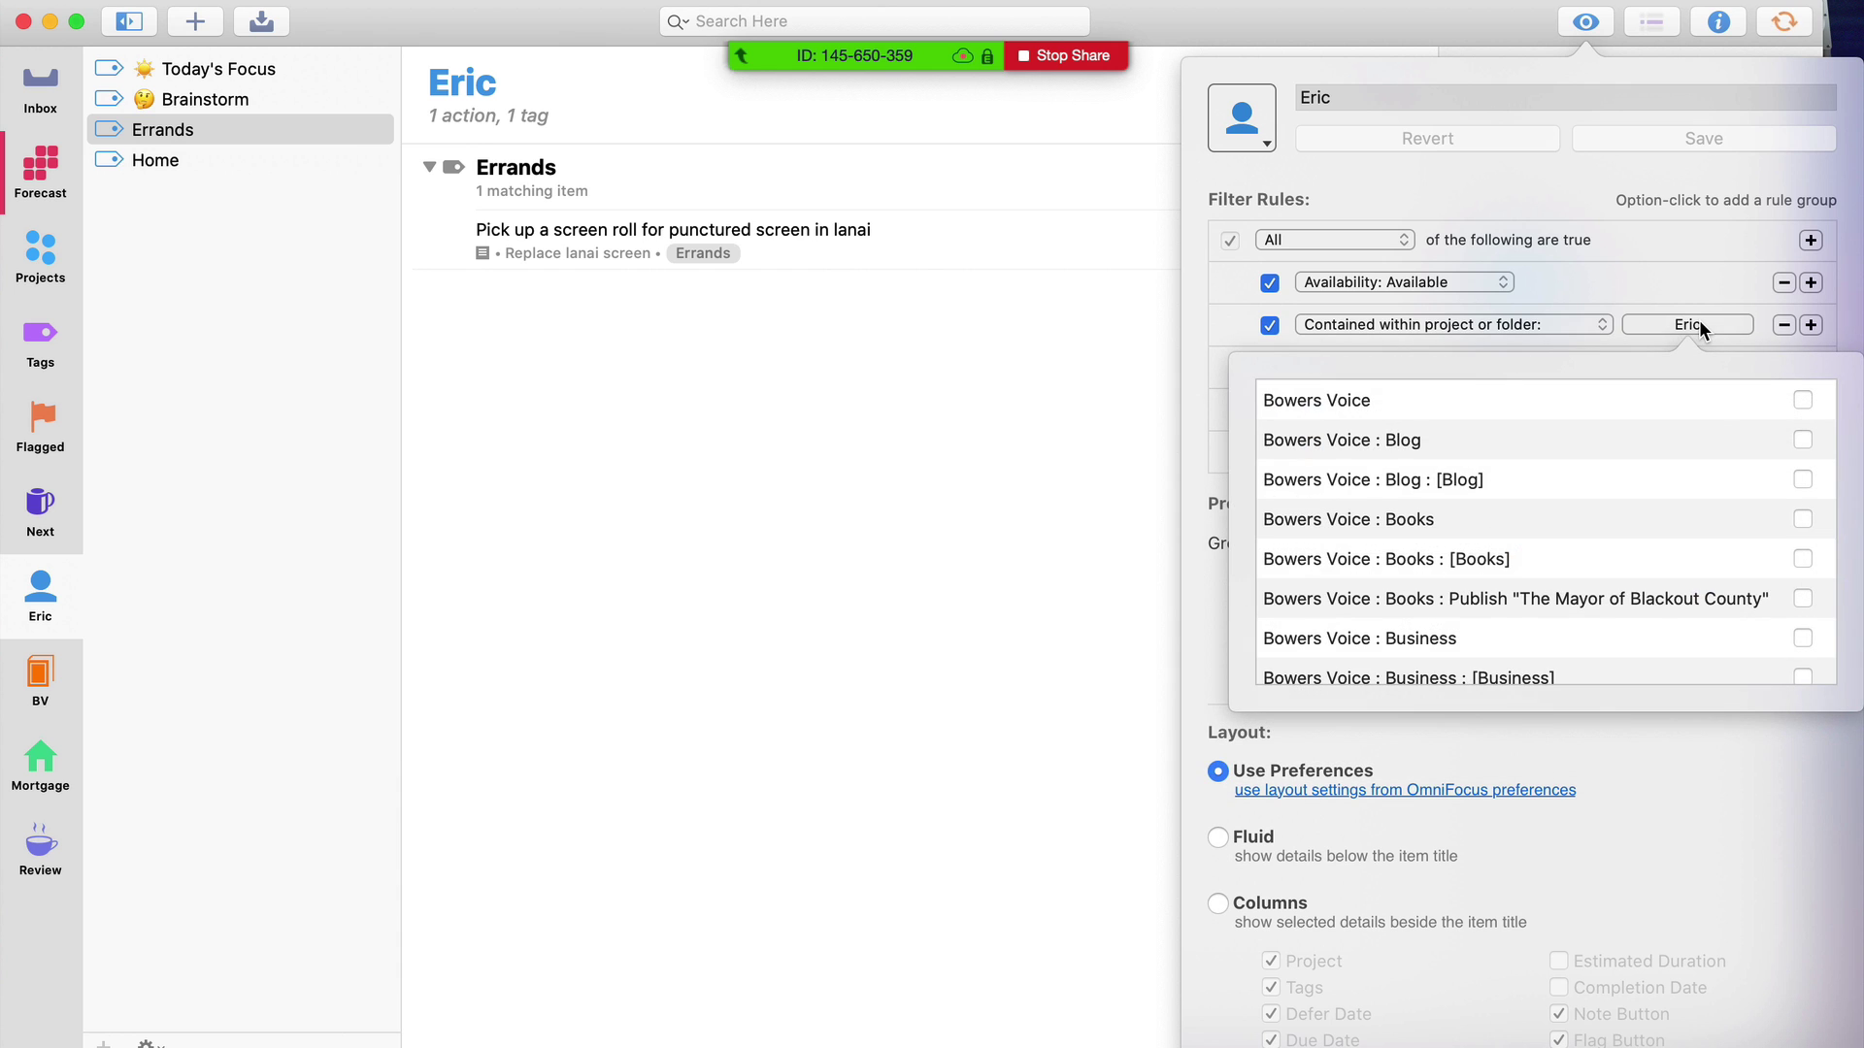
pyautogui.scroll(-5, 1727, 490)
pyautogui.scroll(1, 1727, 486)
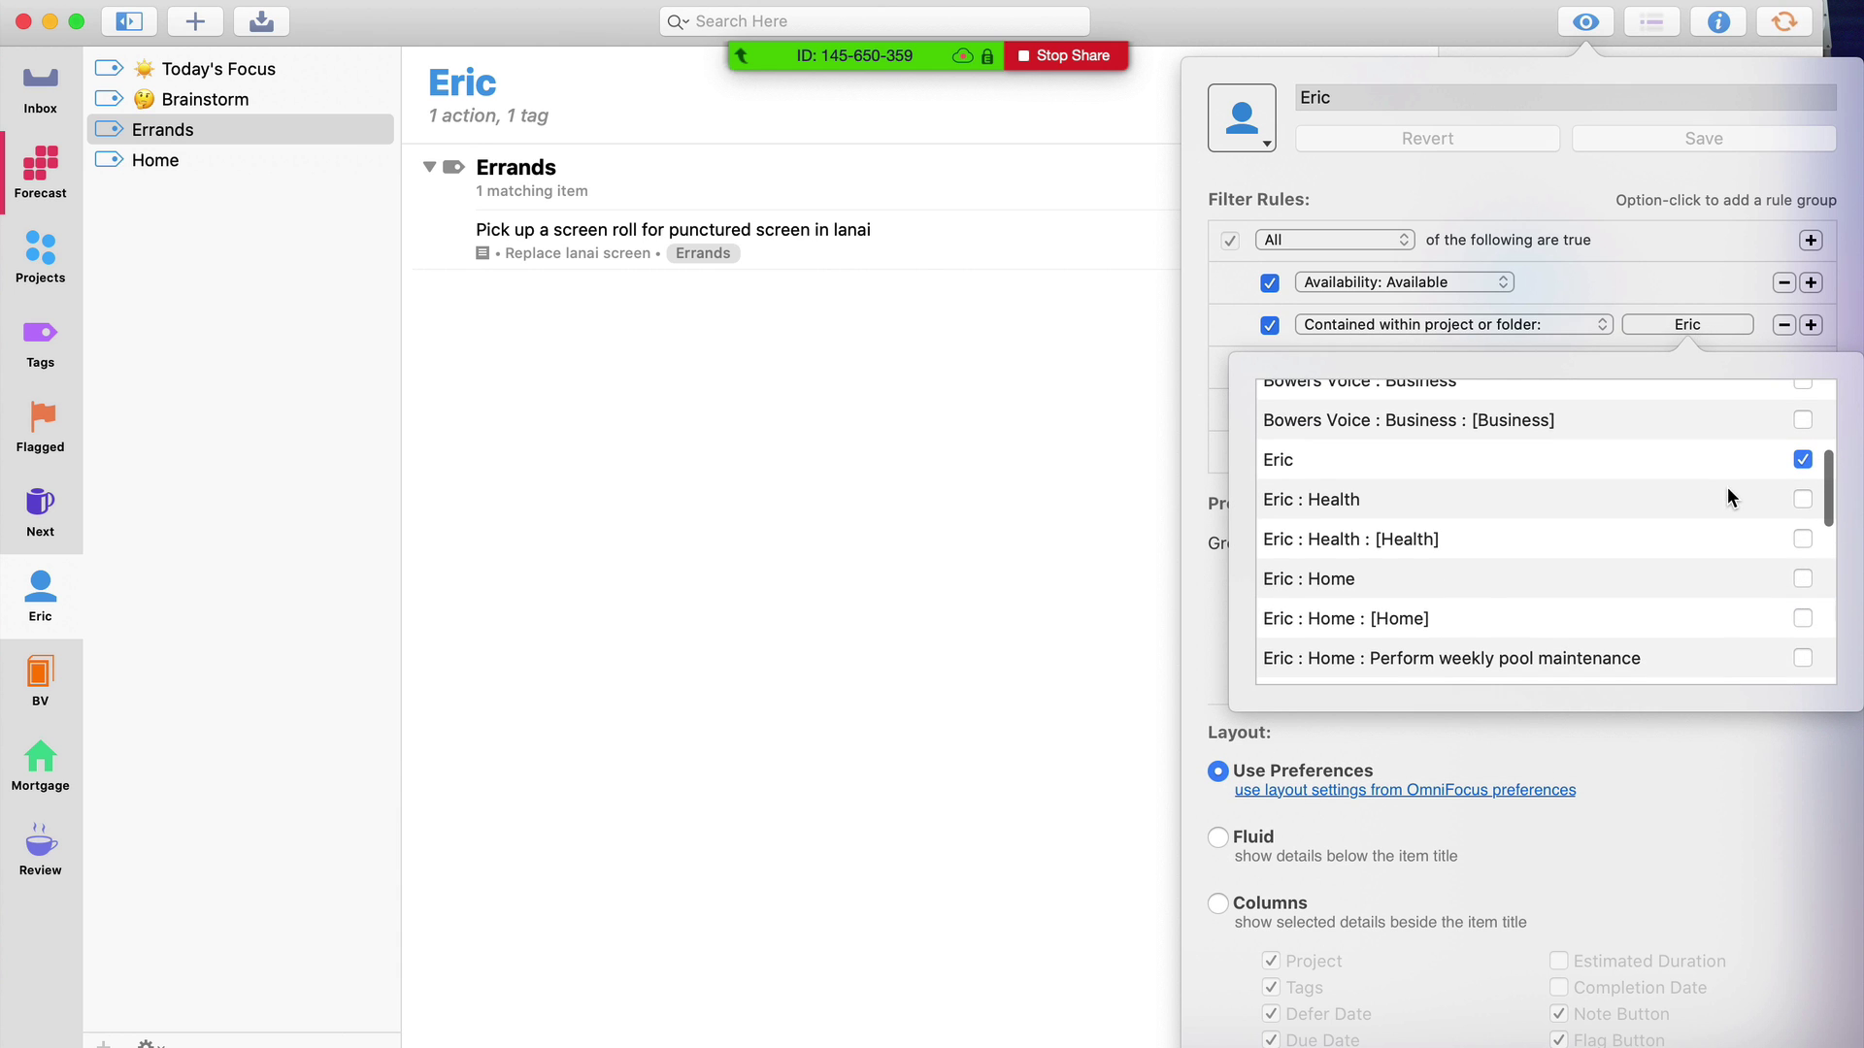
pyautogui.click(1223, 295)
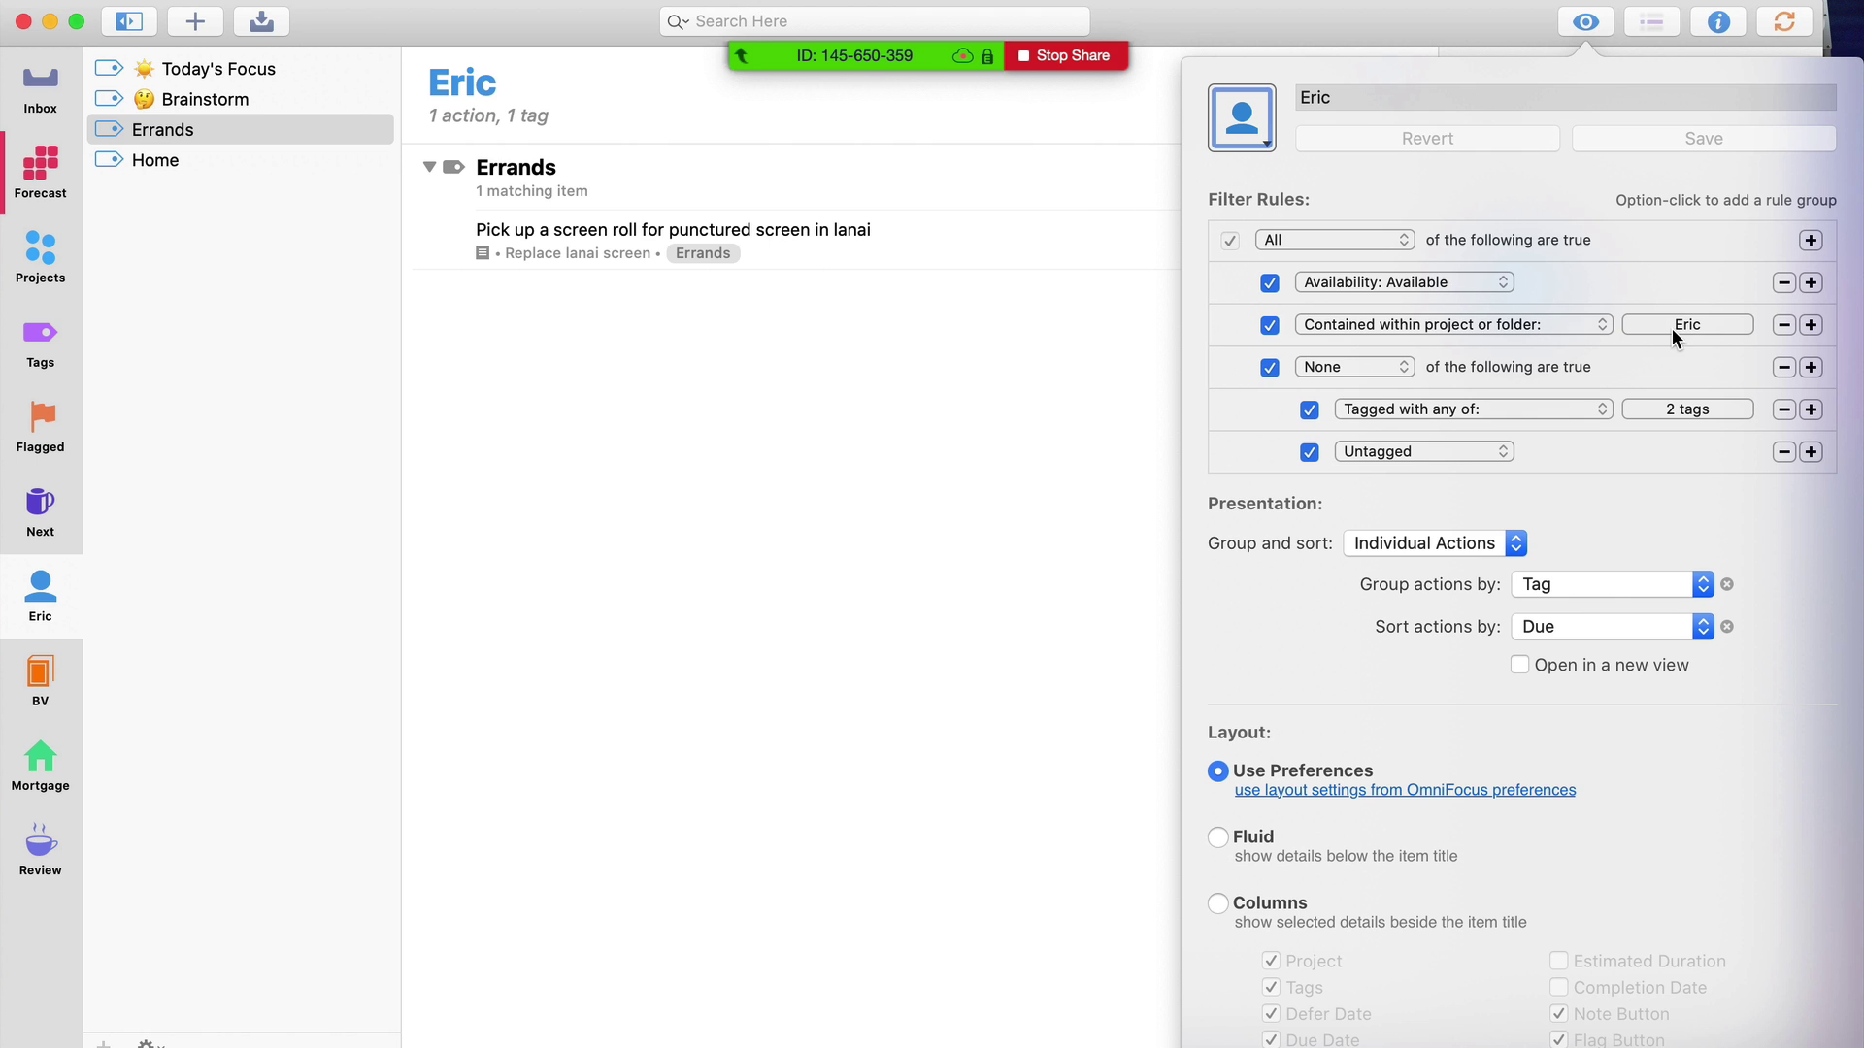
pyautogui.click(1680, 407)
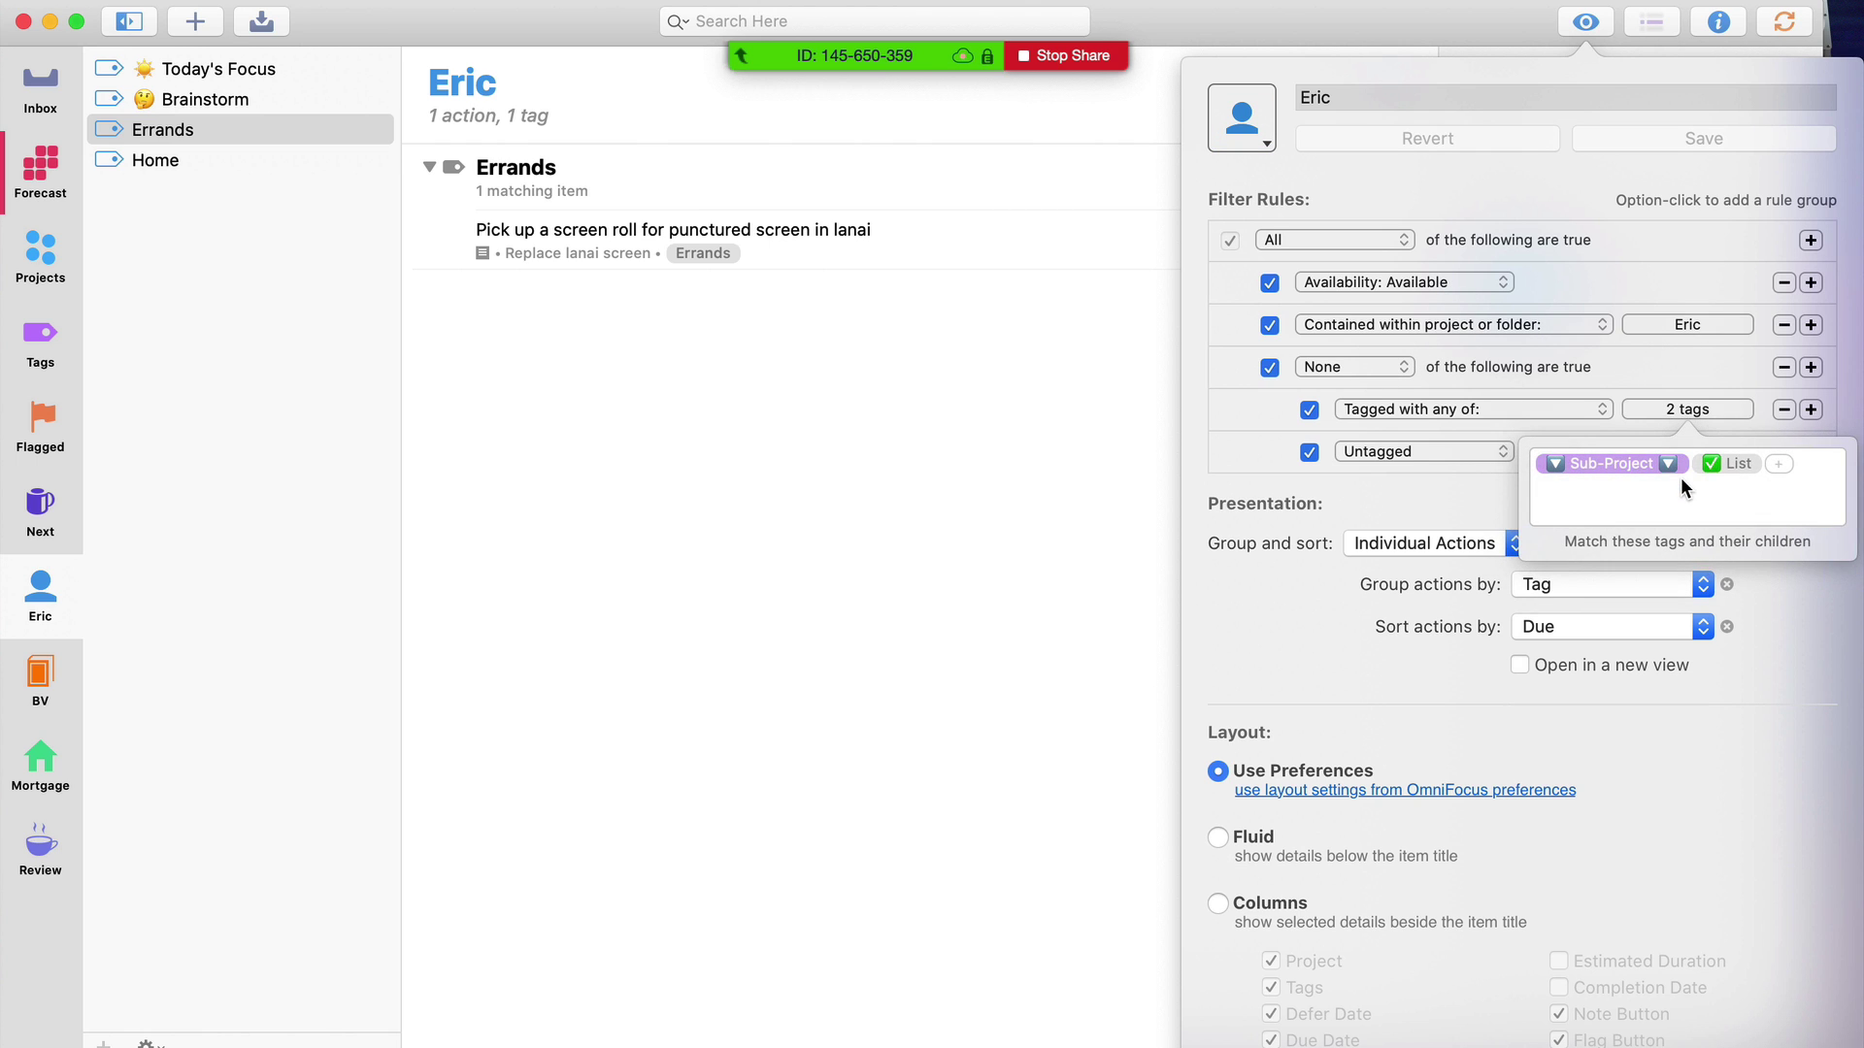
# Close the Eric perspective settings and check which folder the BV perspective is limited to
pyautogui.click(1442, 481)
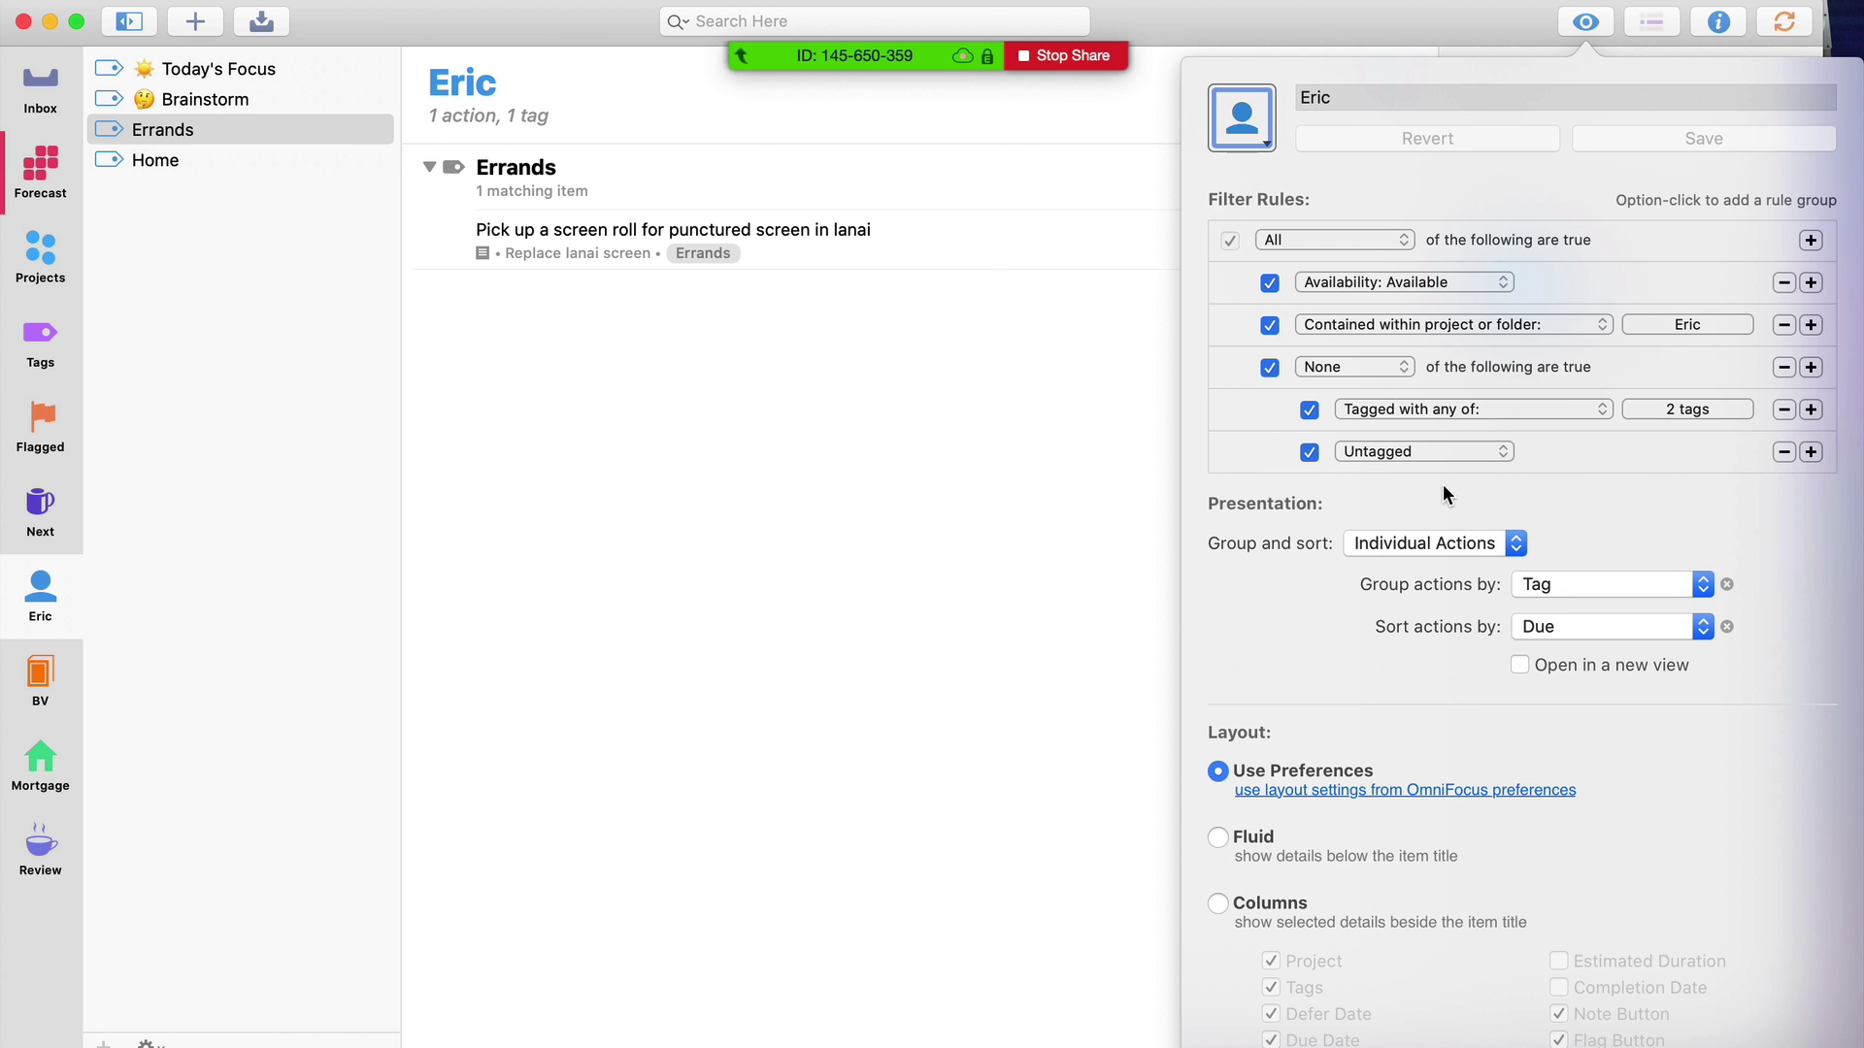
pyautogui.click(514, 550)
pyautogui.click(42, 694)
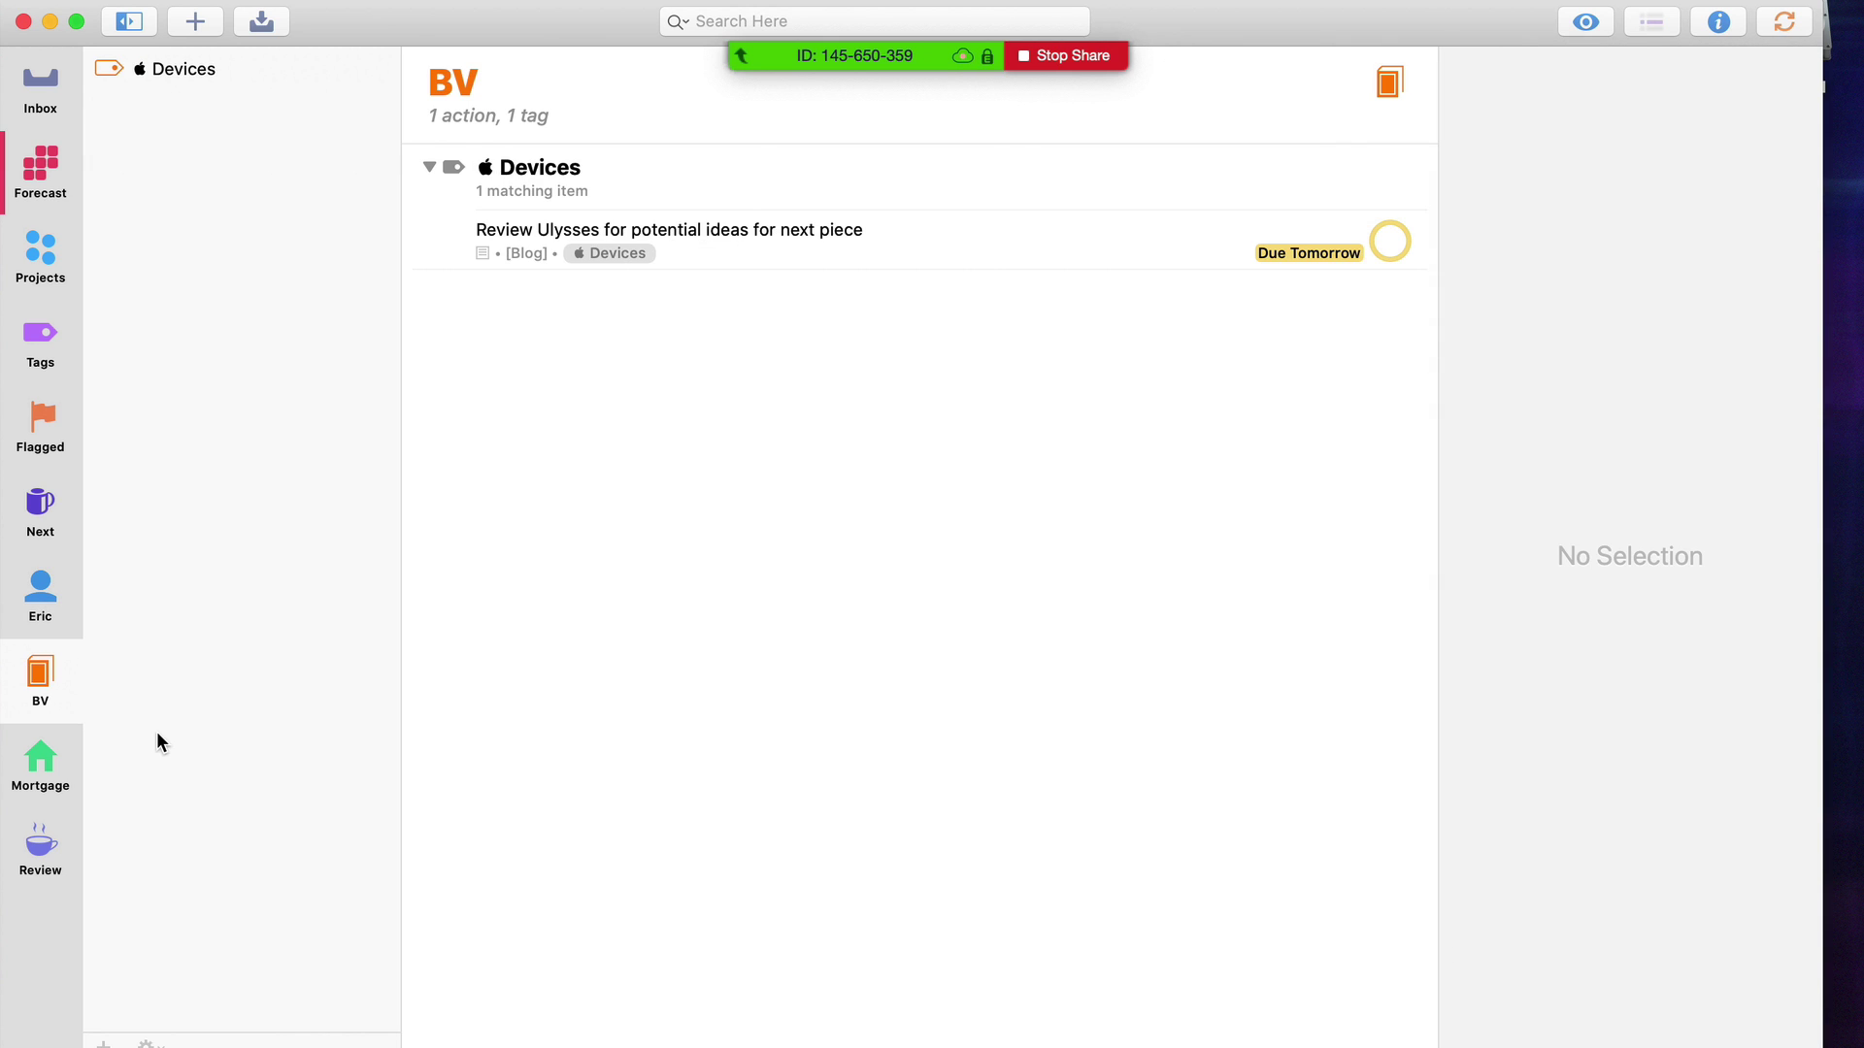
pyautogui.press('ctrl+super+v')
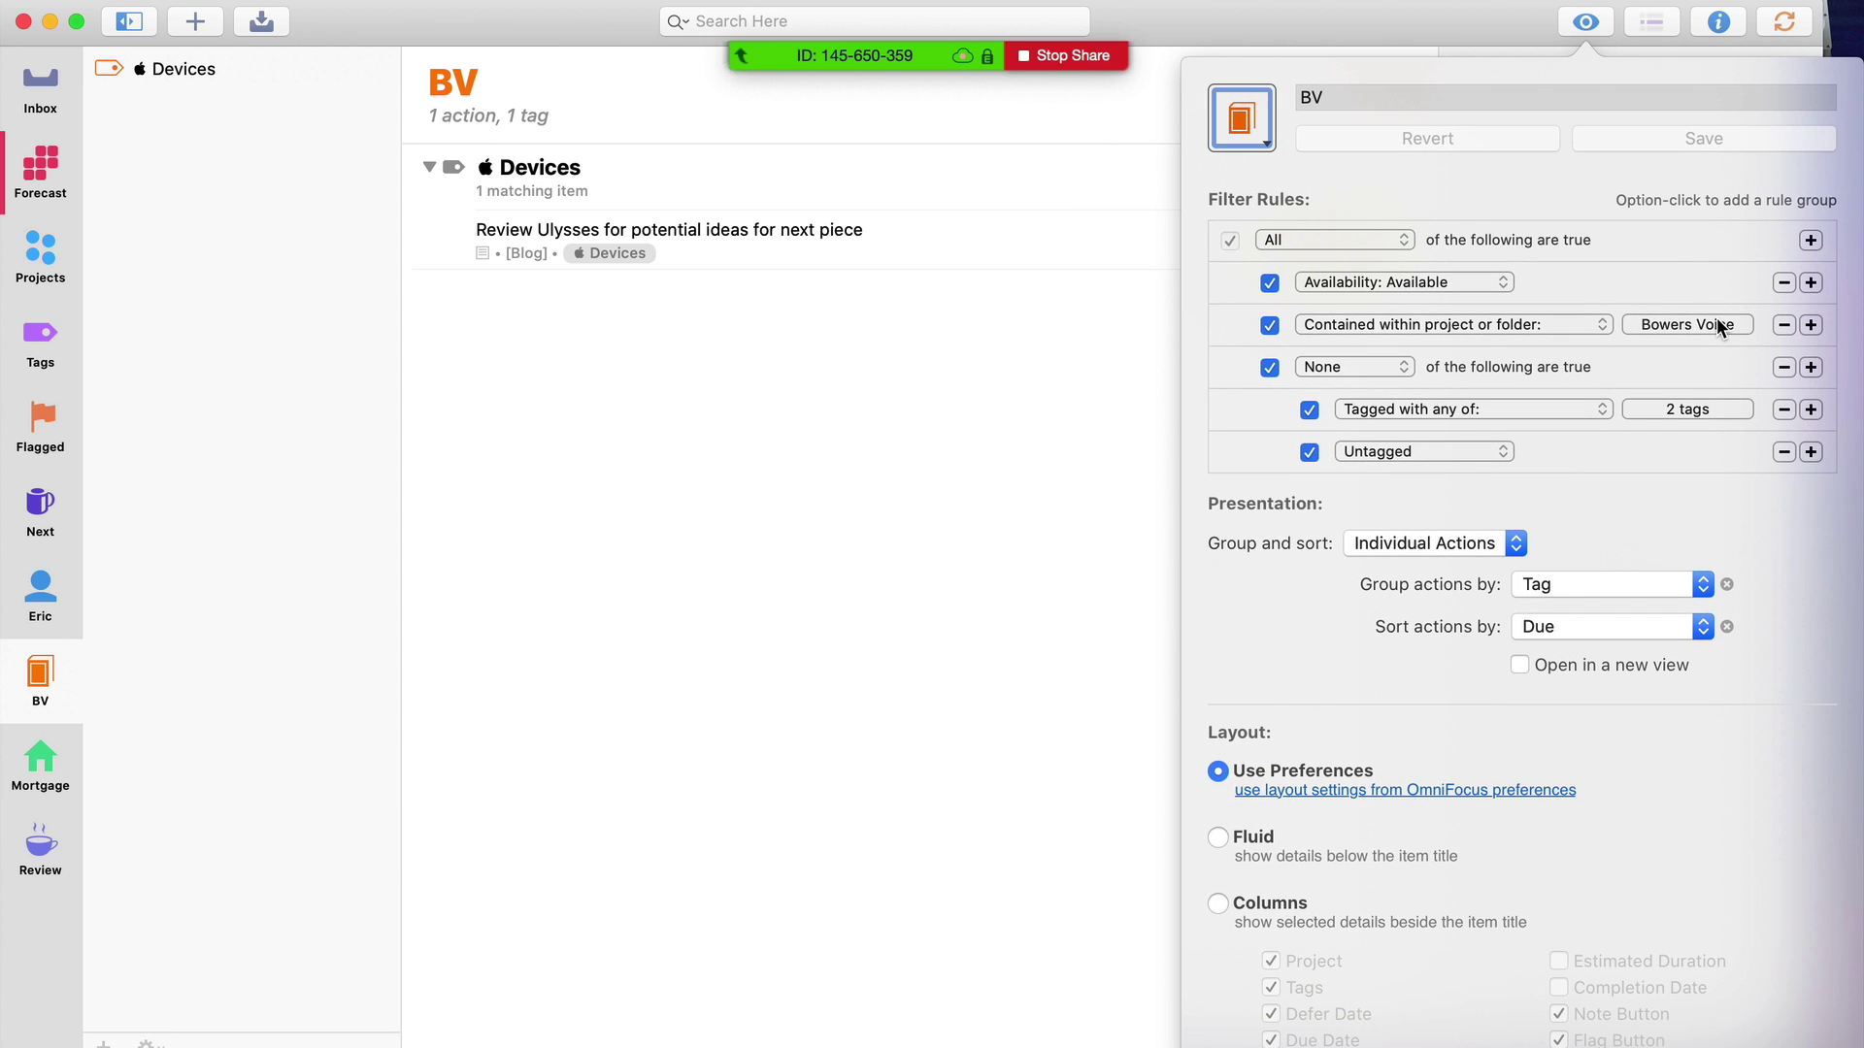
pyautogui.click(1716, 326)
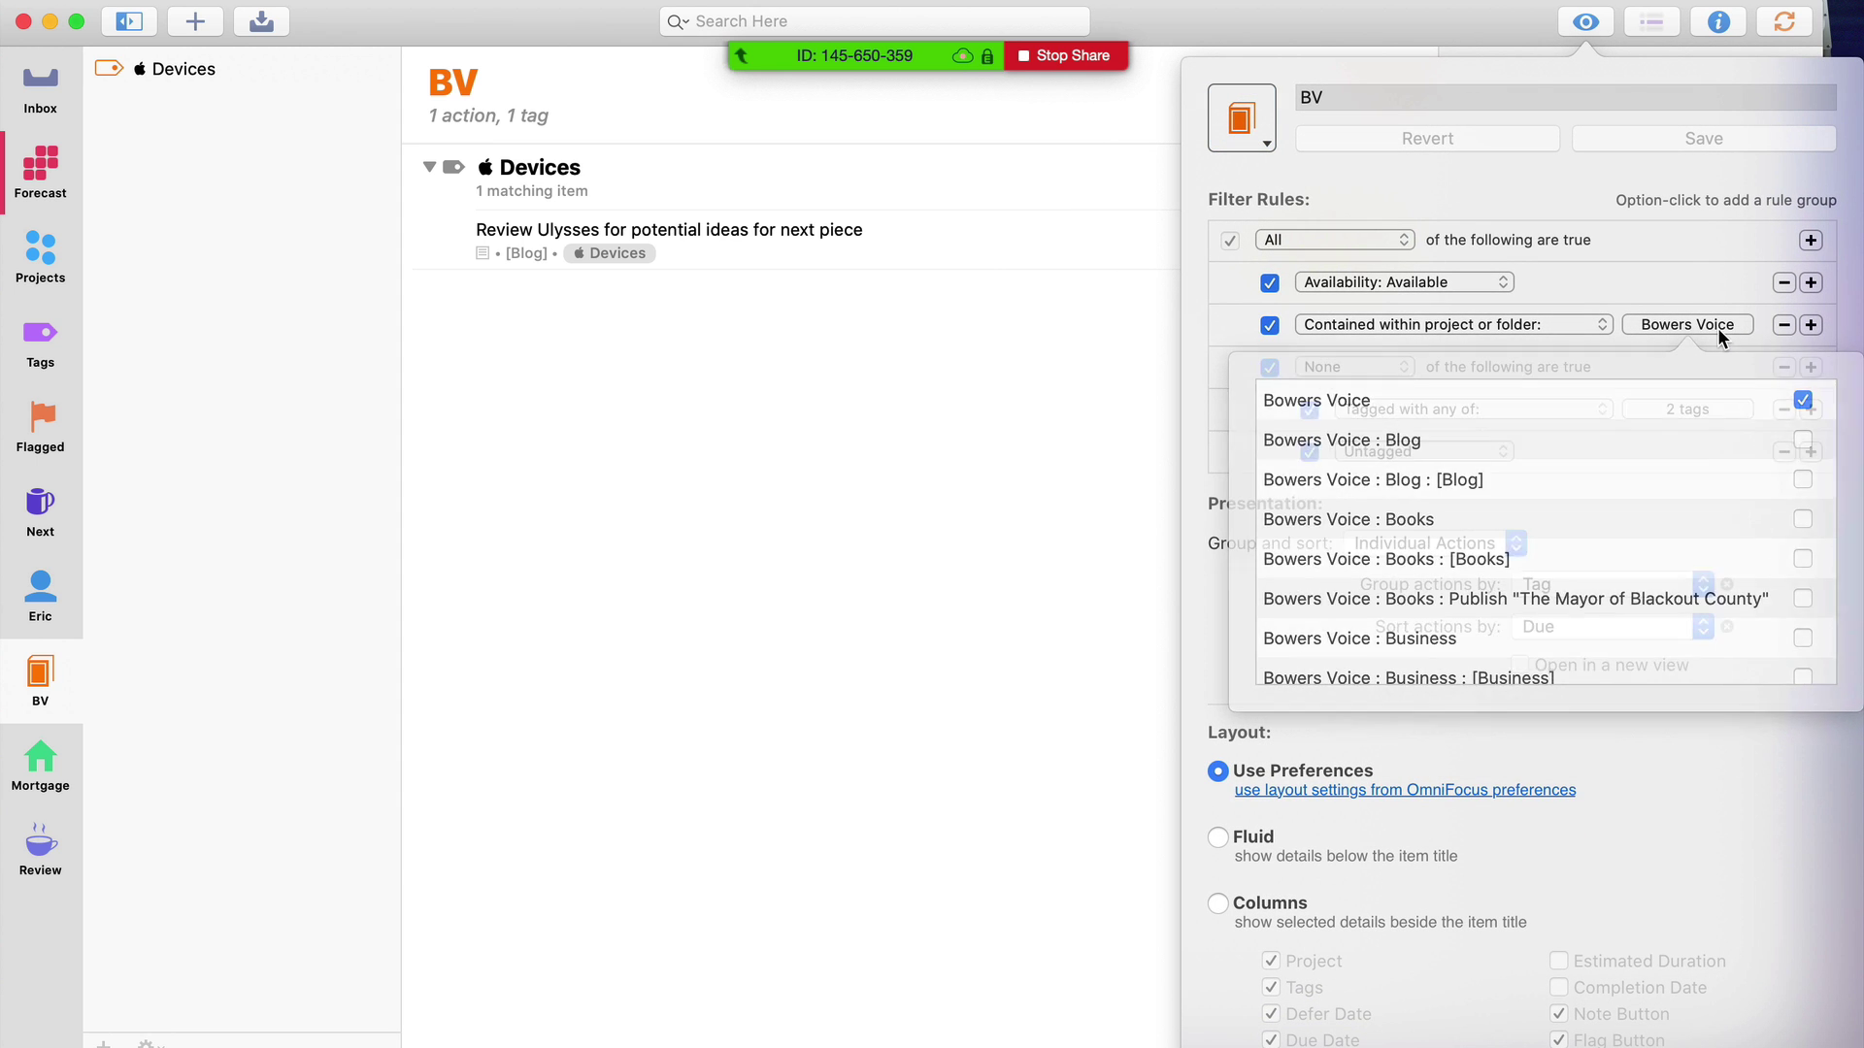
pyautogui.click(1716, 328)
pyautogui.click(175, 592)
# Switch to the Mortgage perspective and check its Contained within folder rule
pyautogui.click(41, 762)
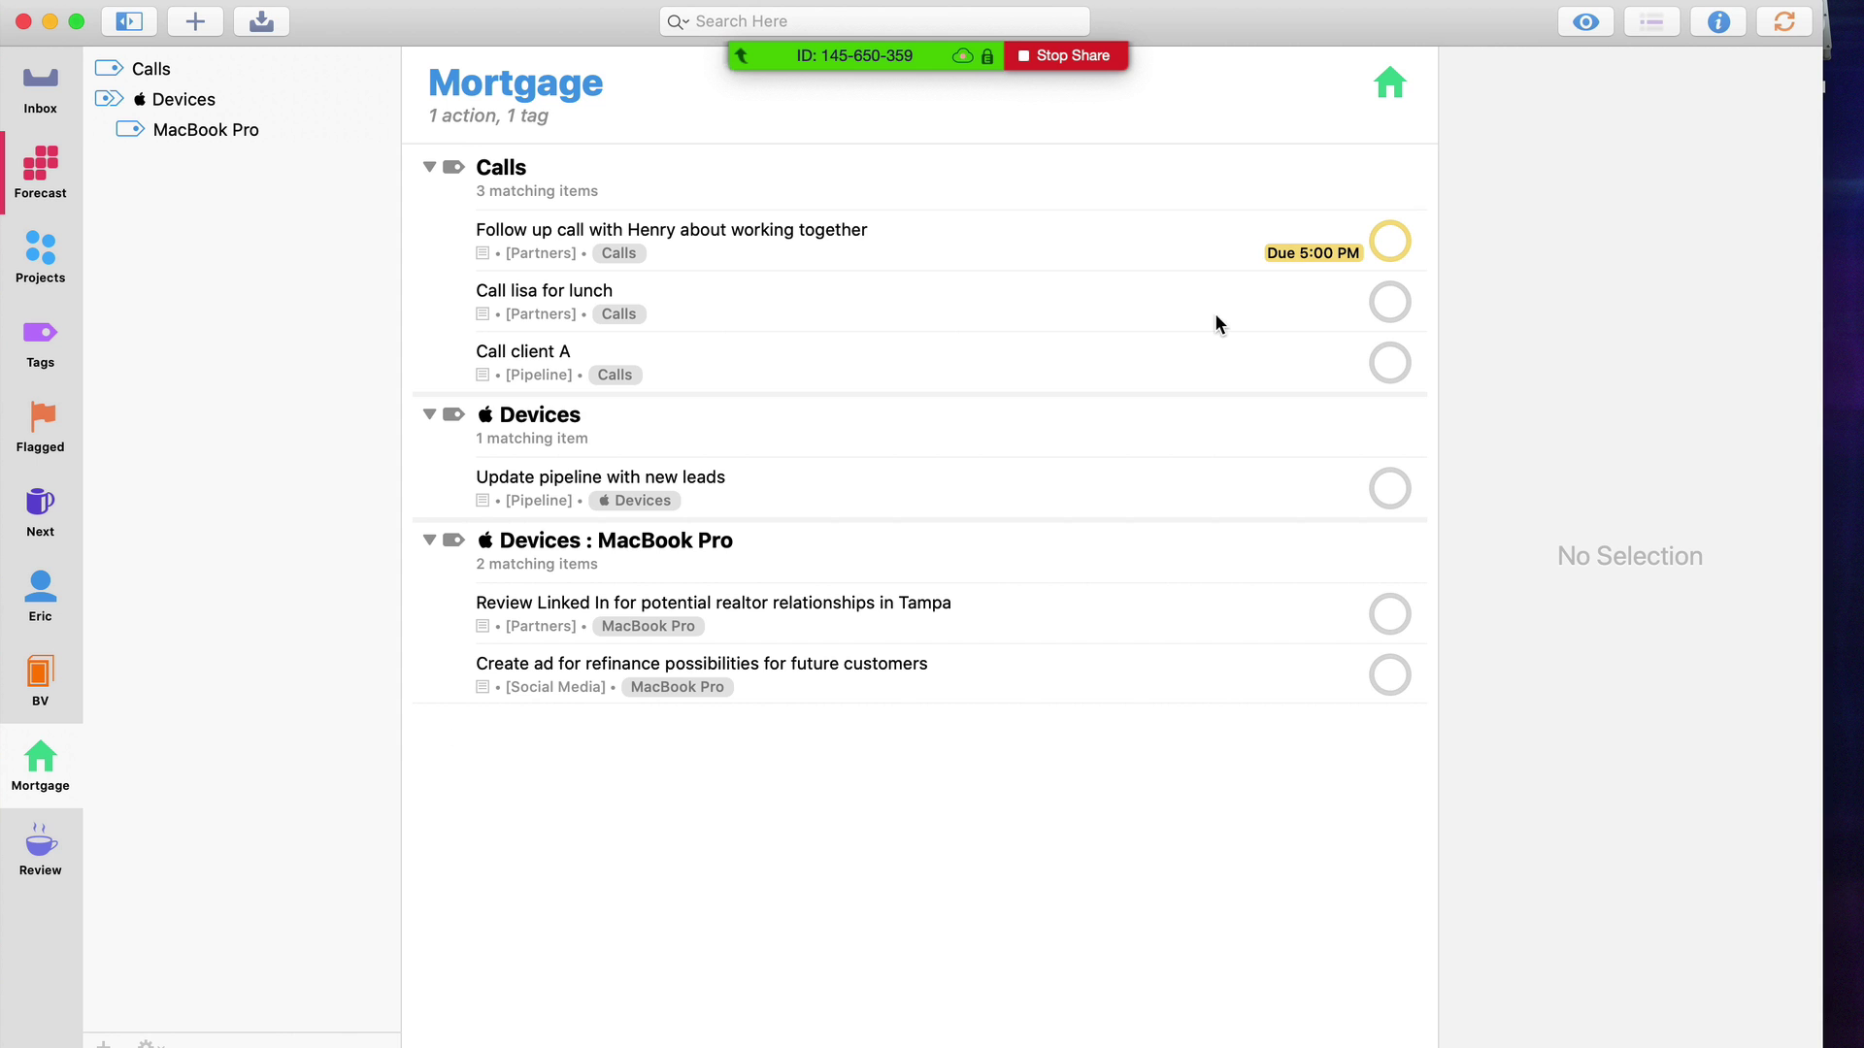
pyautogui.press('ctrl+super+v')
pyautogui.click(1703, 329)
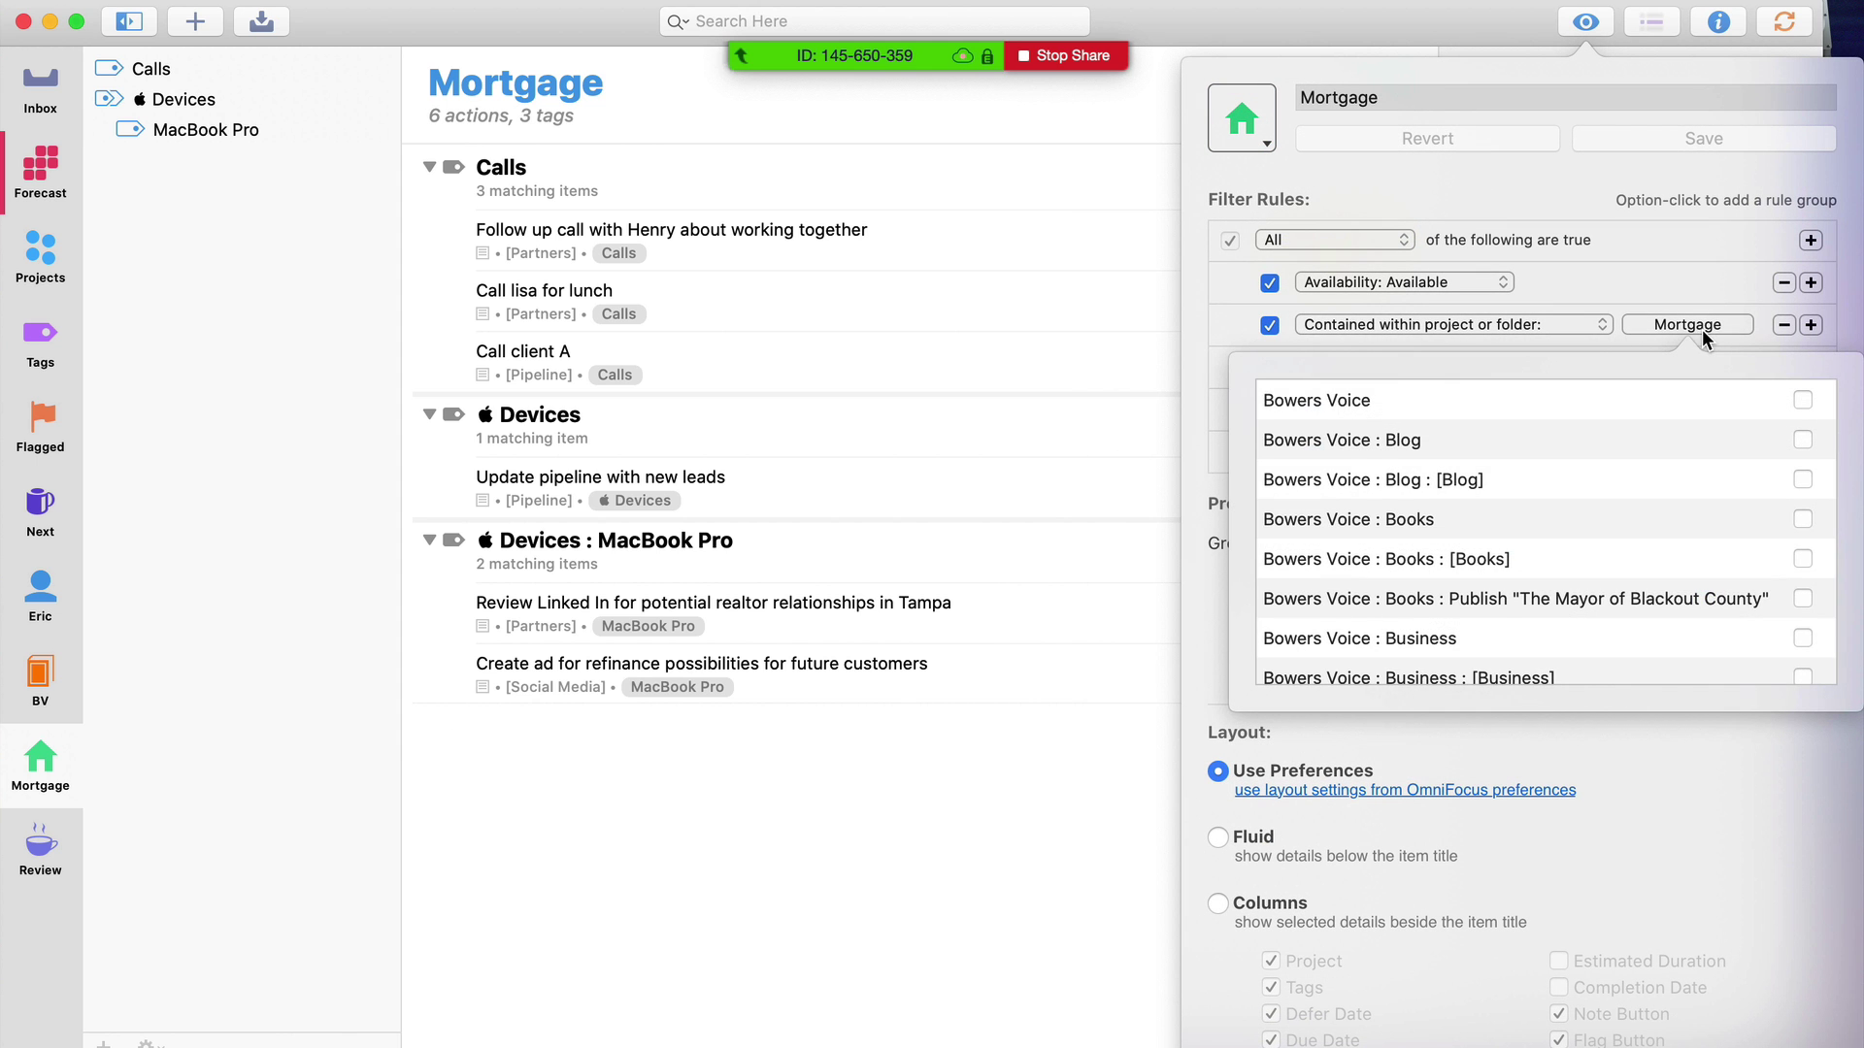
pyautogui.scroll(-15, 1724, 526)
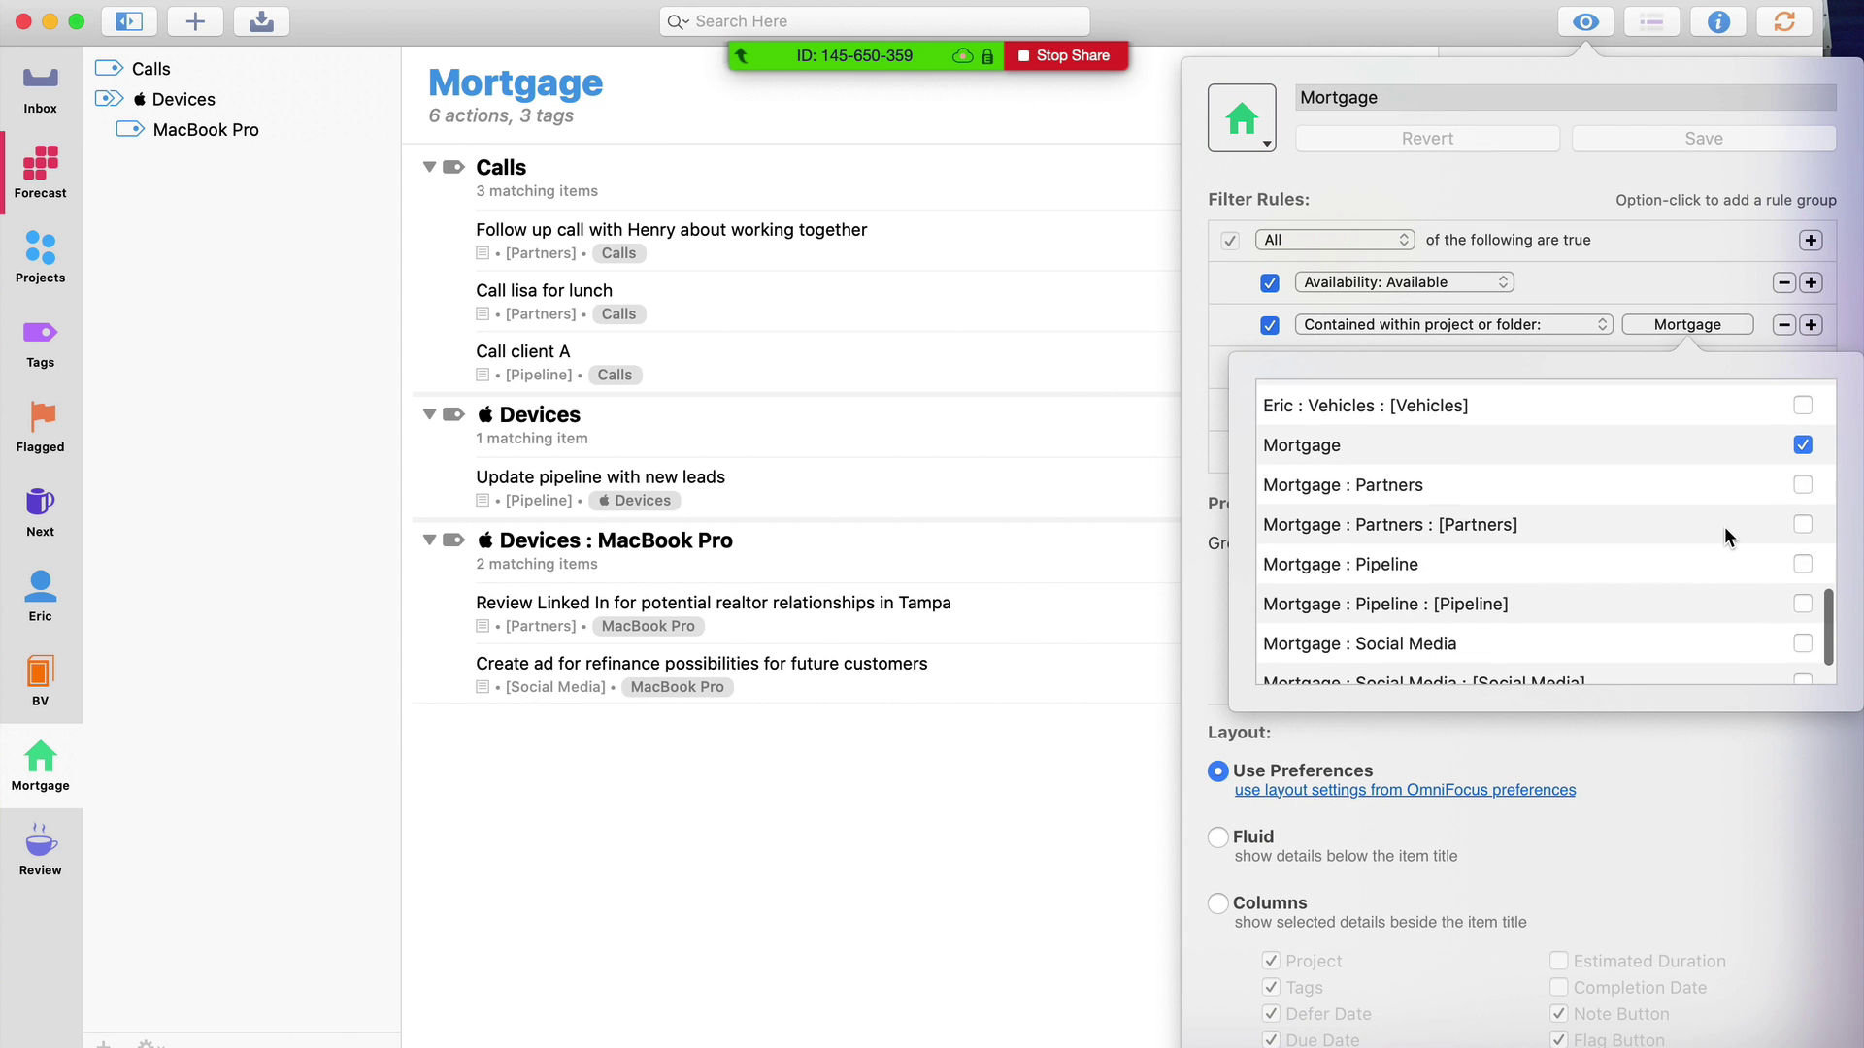
pyautogui.click(819, 89)
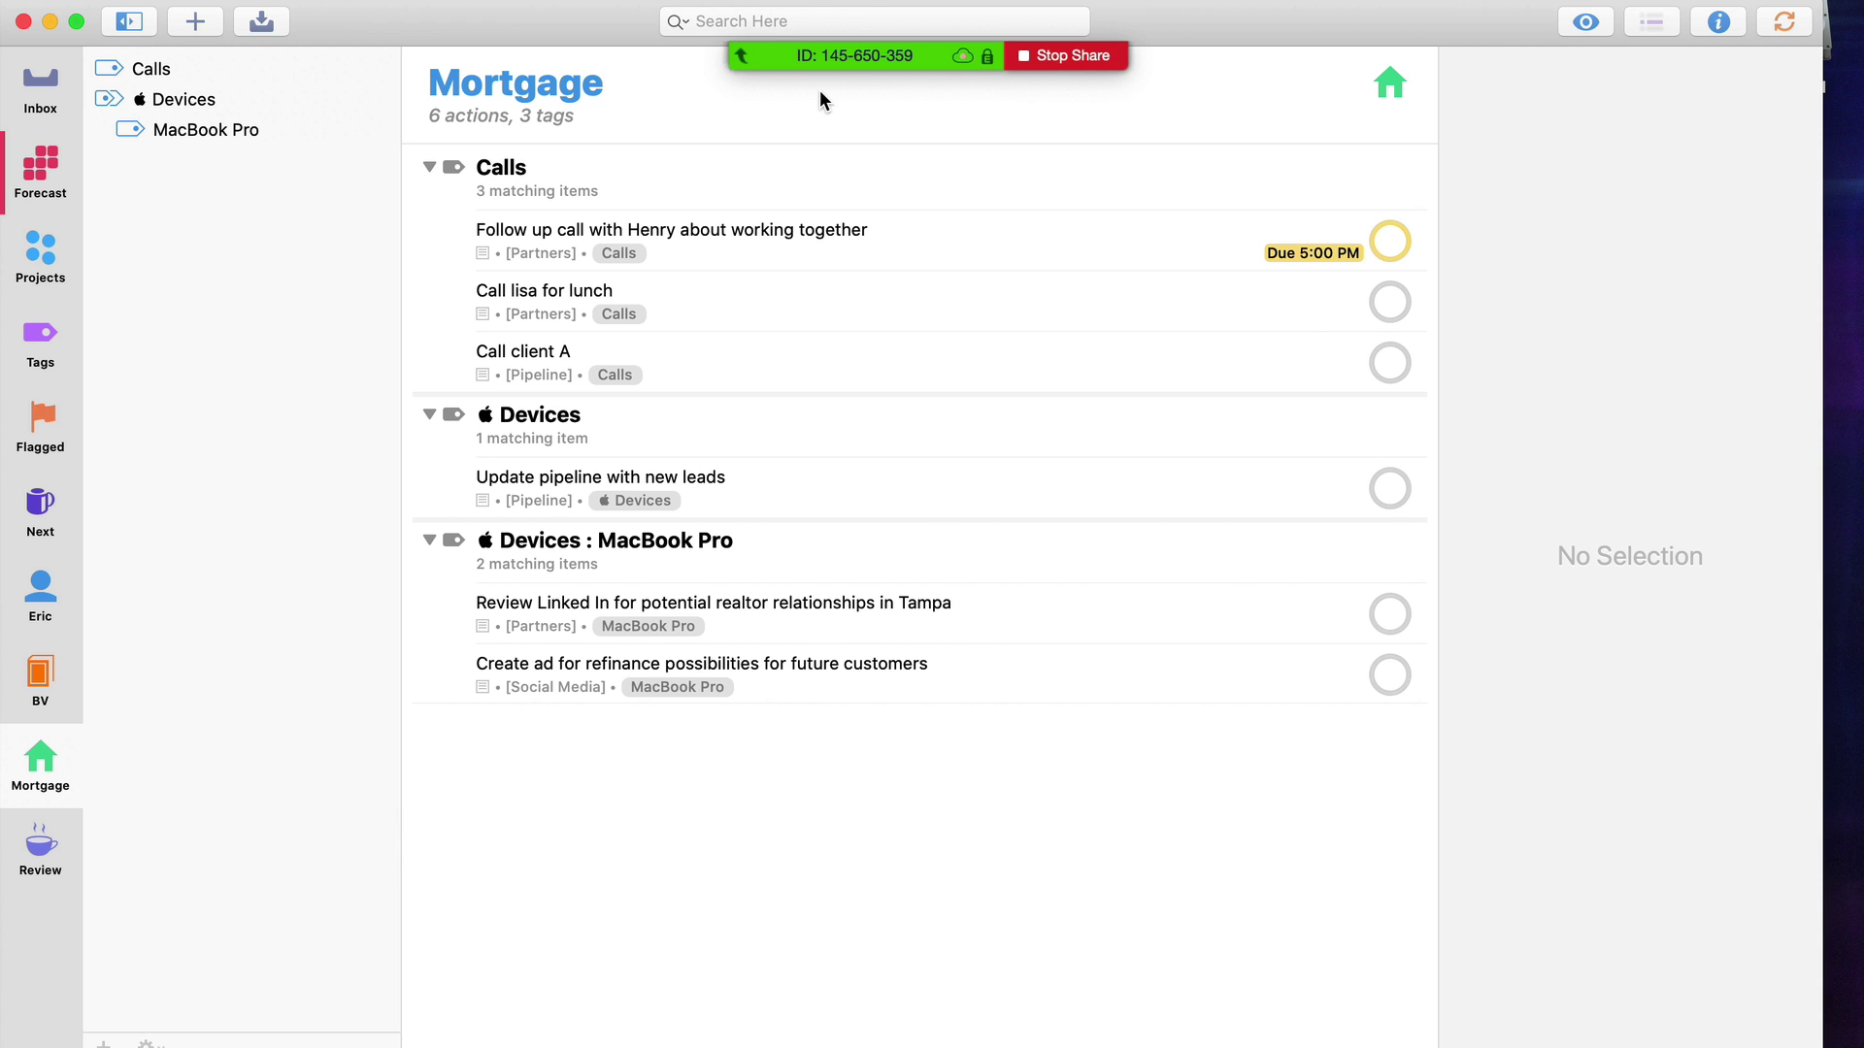
# In Forecast, browse all upcoming days and Thursday's items, then return to Today
pyautogui.click(20, 193)
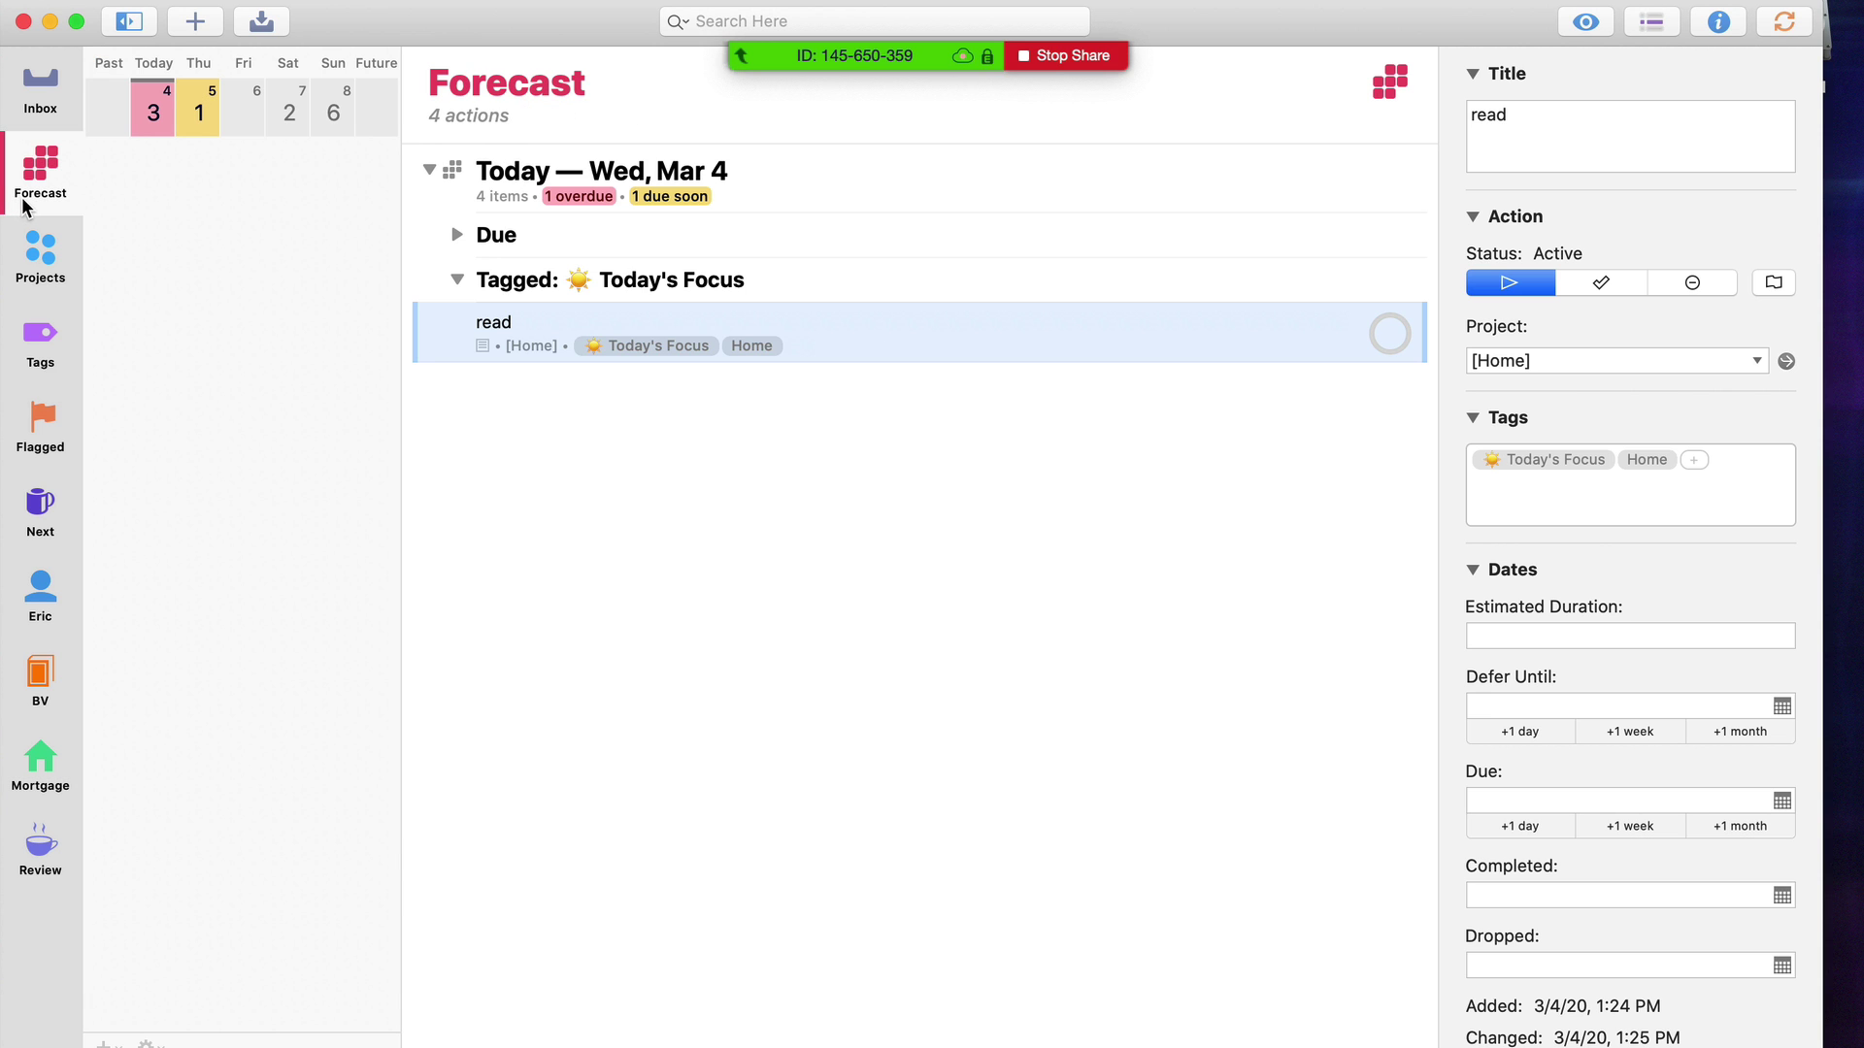
pyautogui.click(146, 119)
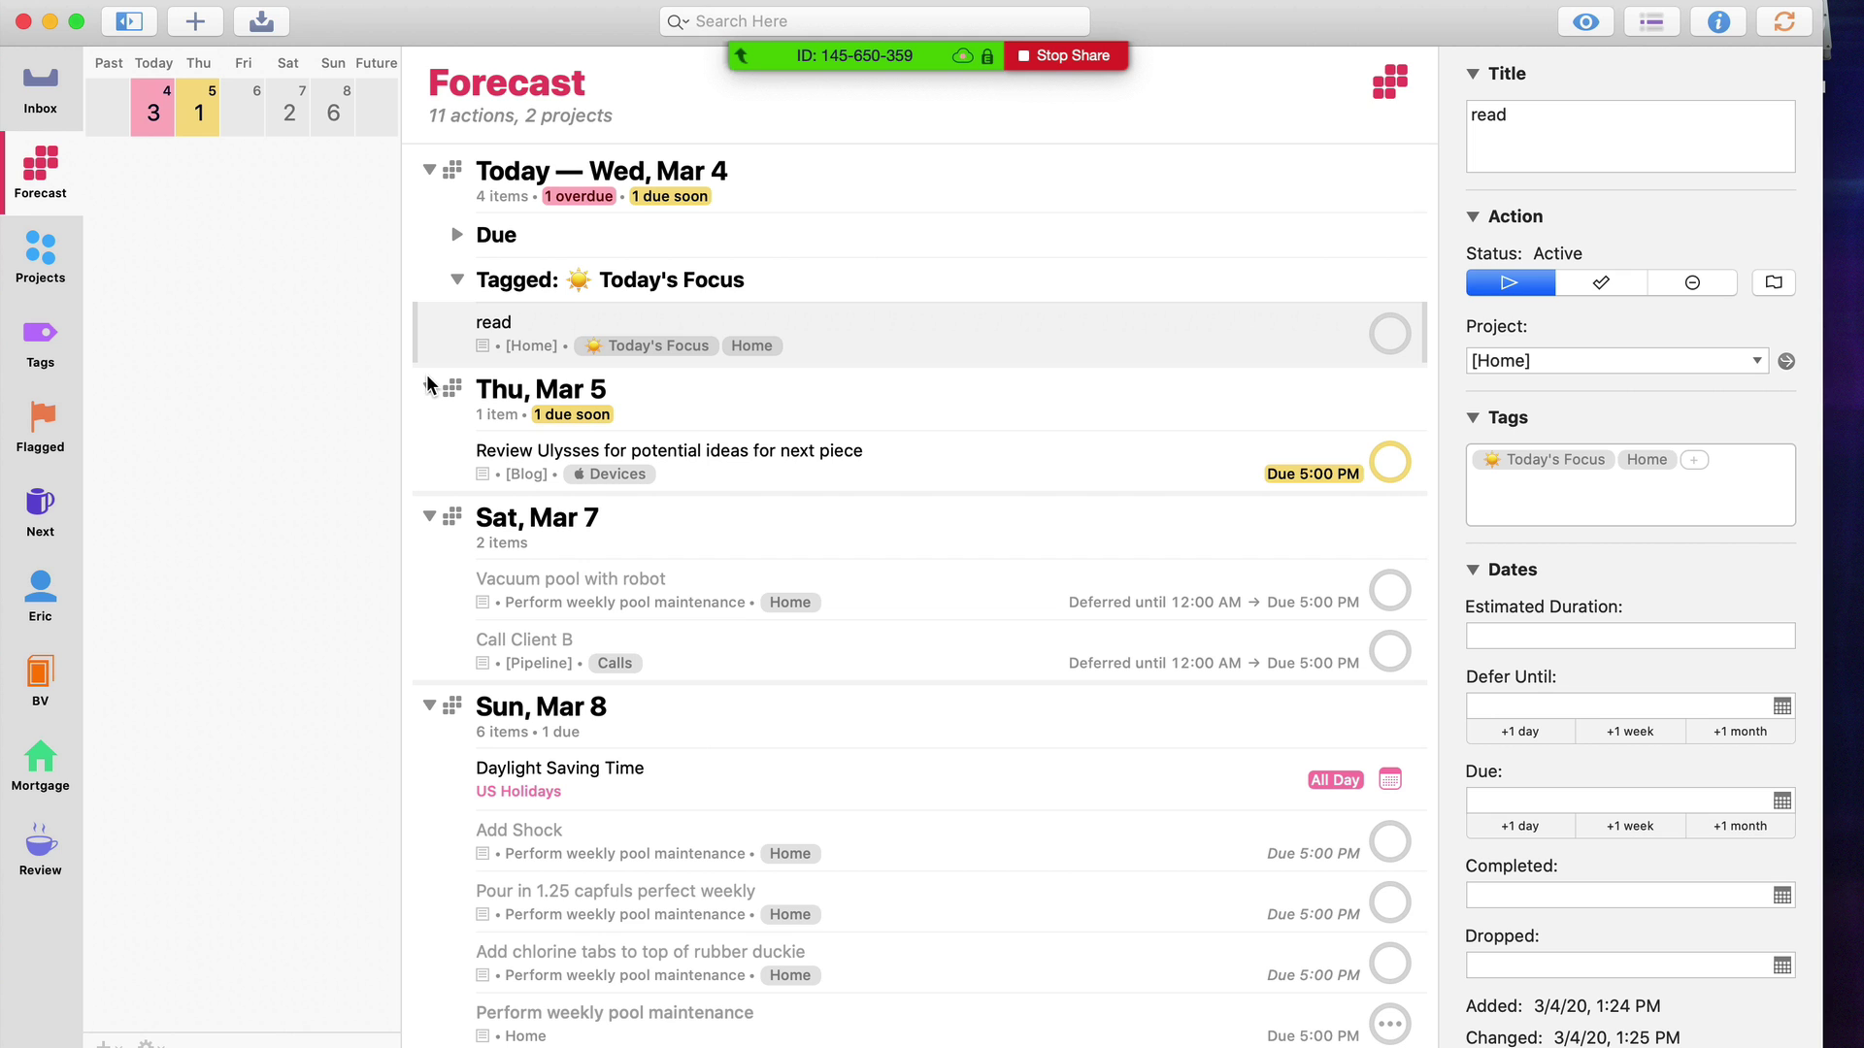
pyautogui.click(458, 280)
pyautogui.click(197, 117)
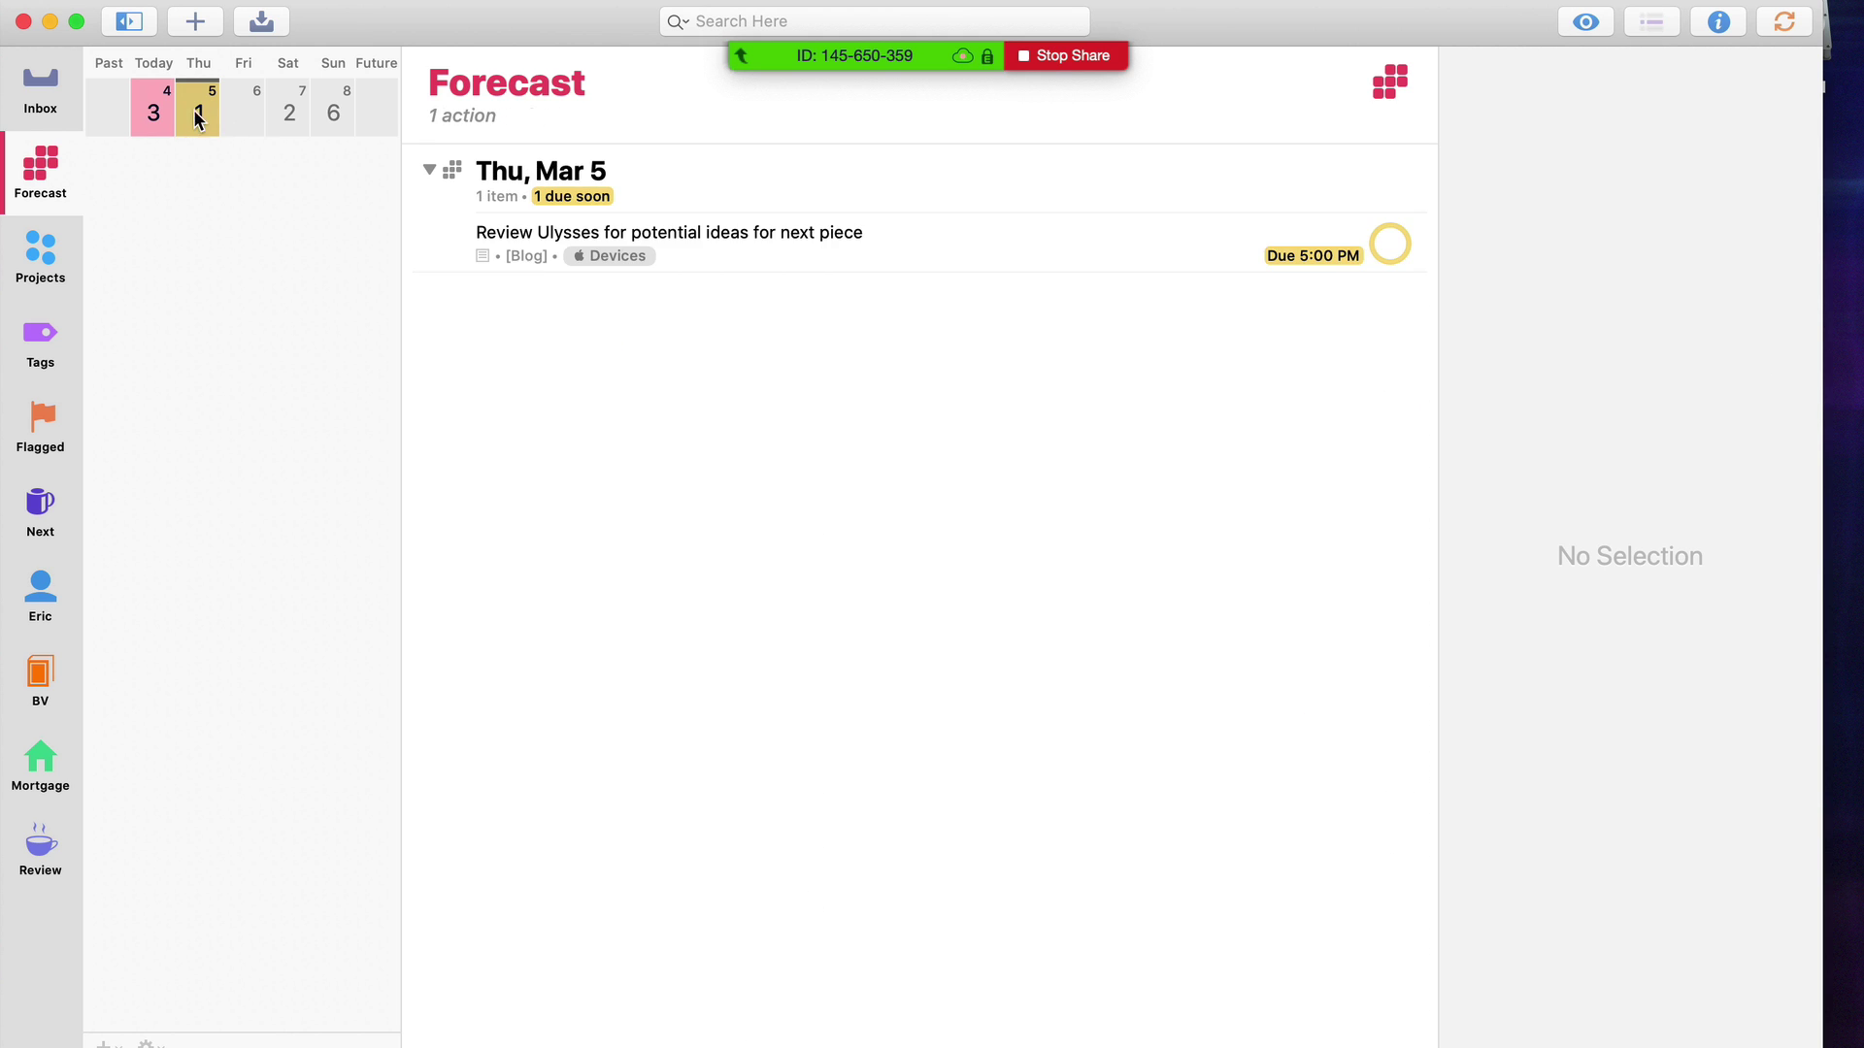
pyautogui.click(160, 118)
# Complete Take vitamins from today's Due group, then review the follow-up call and Make dinner actions
pyautogui.click(454, 235)
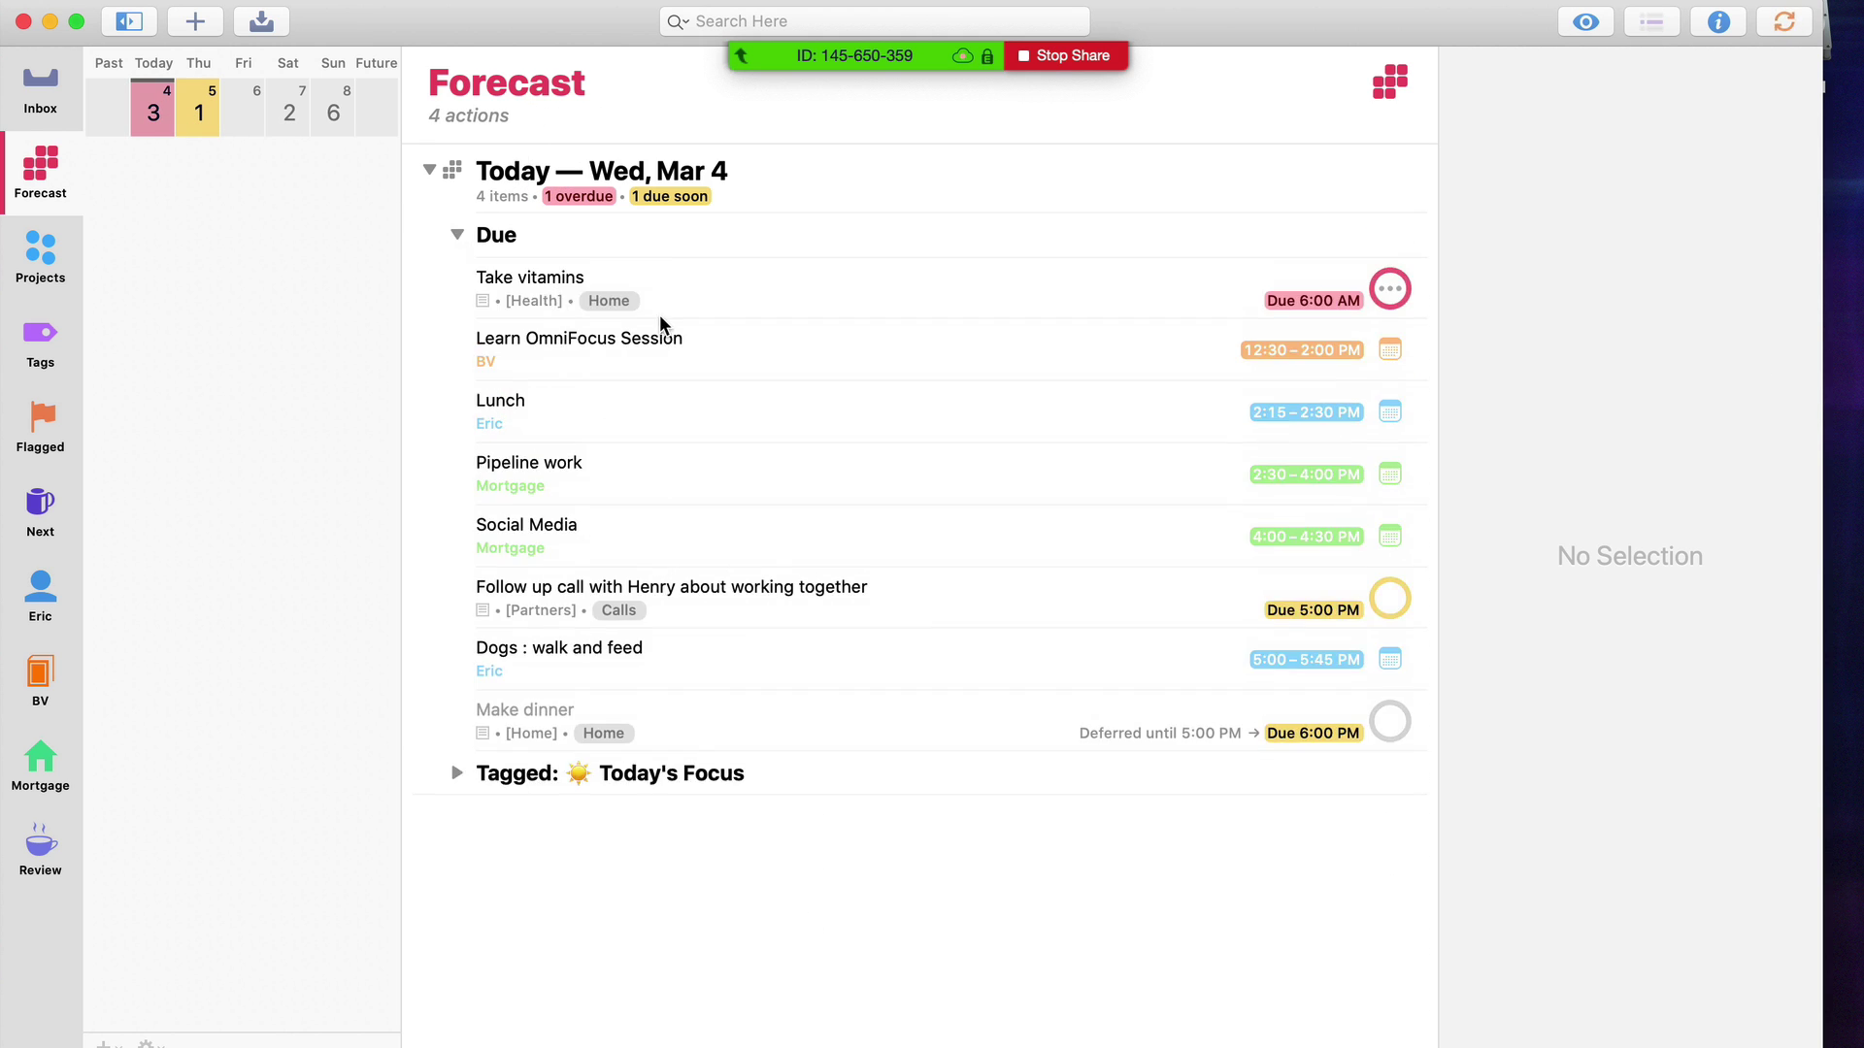
pyautogui.click(719, 307)
pyautogui.press('super+k')
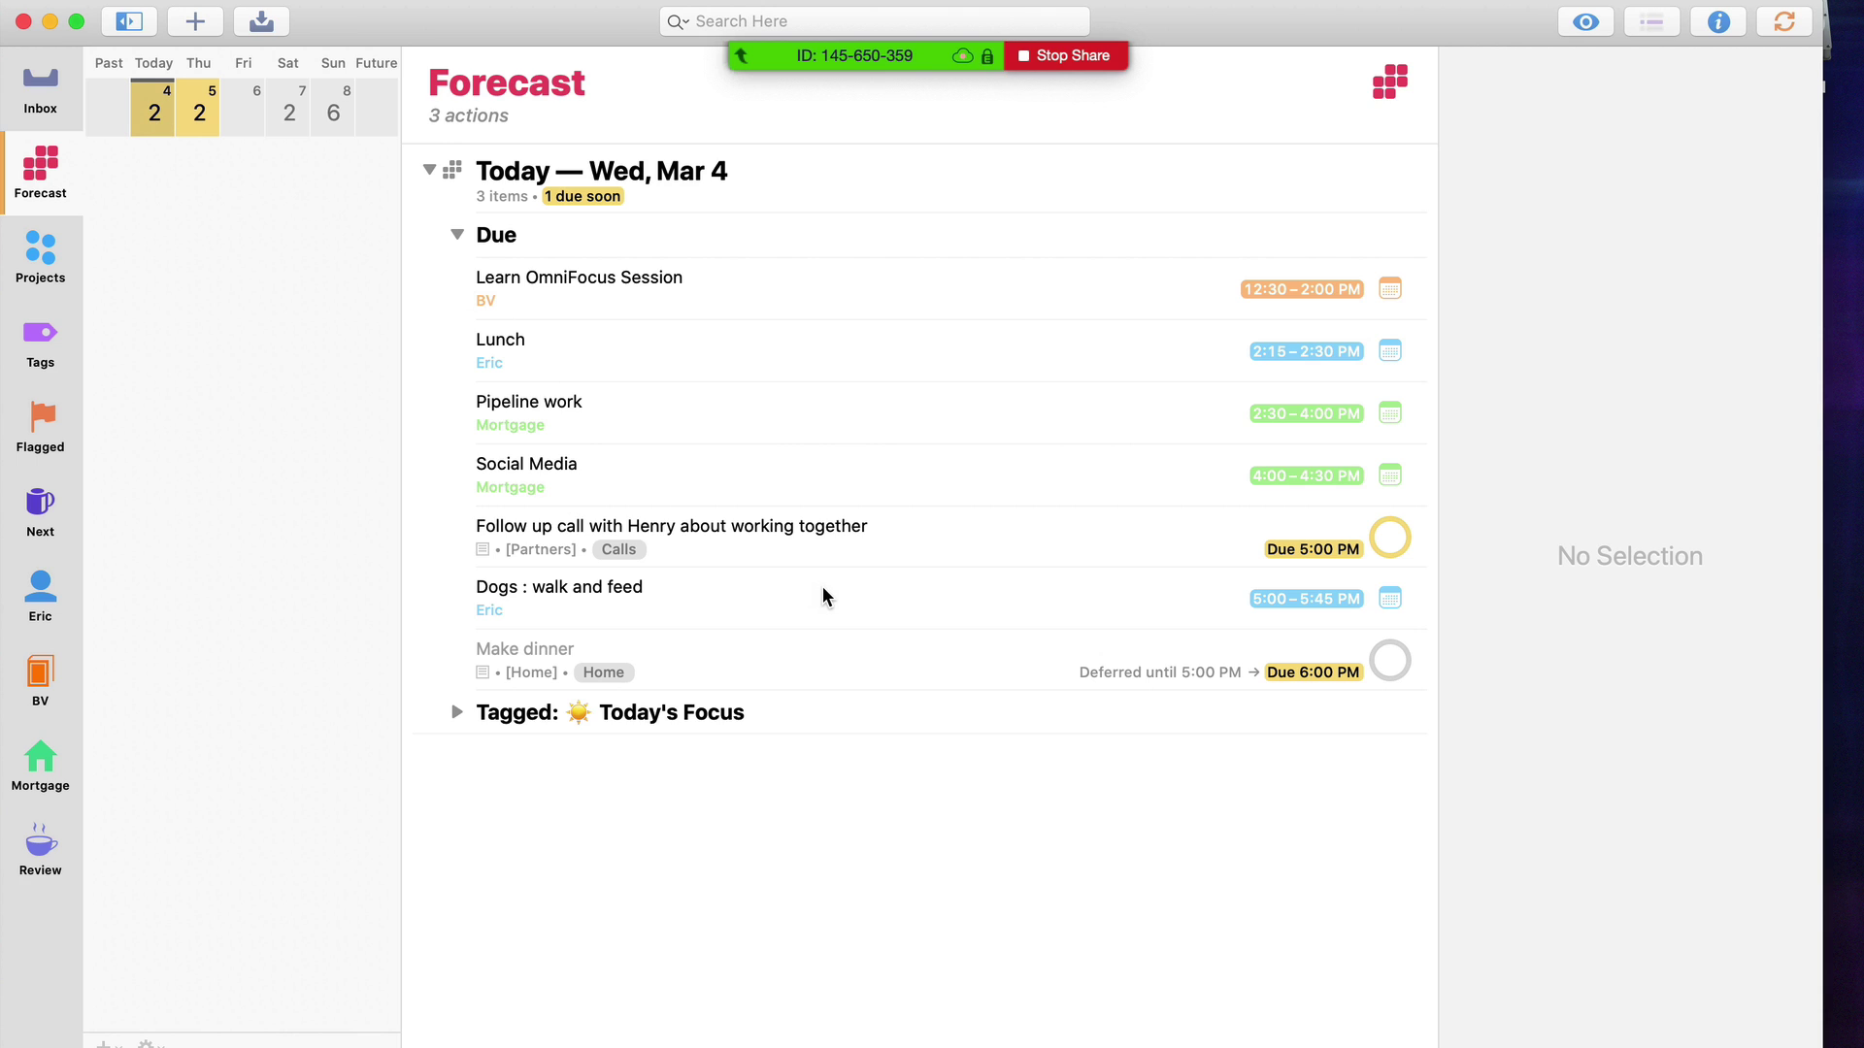
pyautogui.click(806, 547)
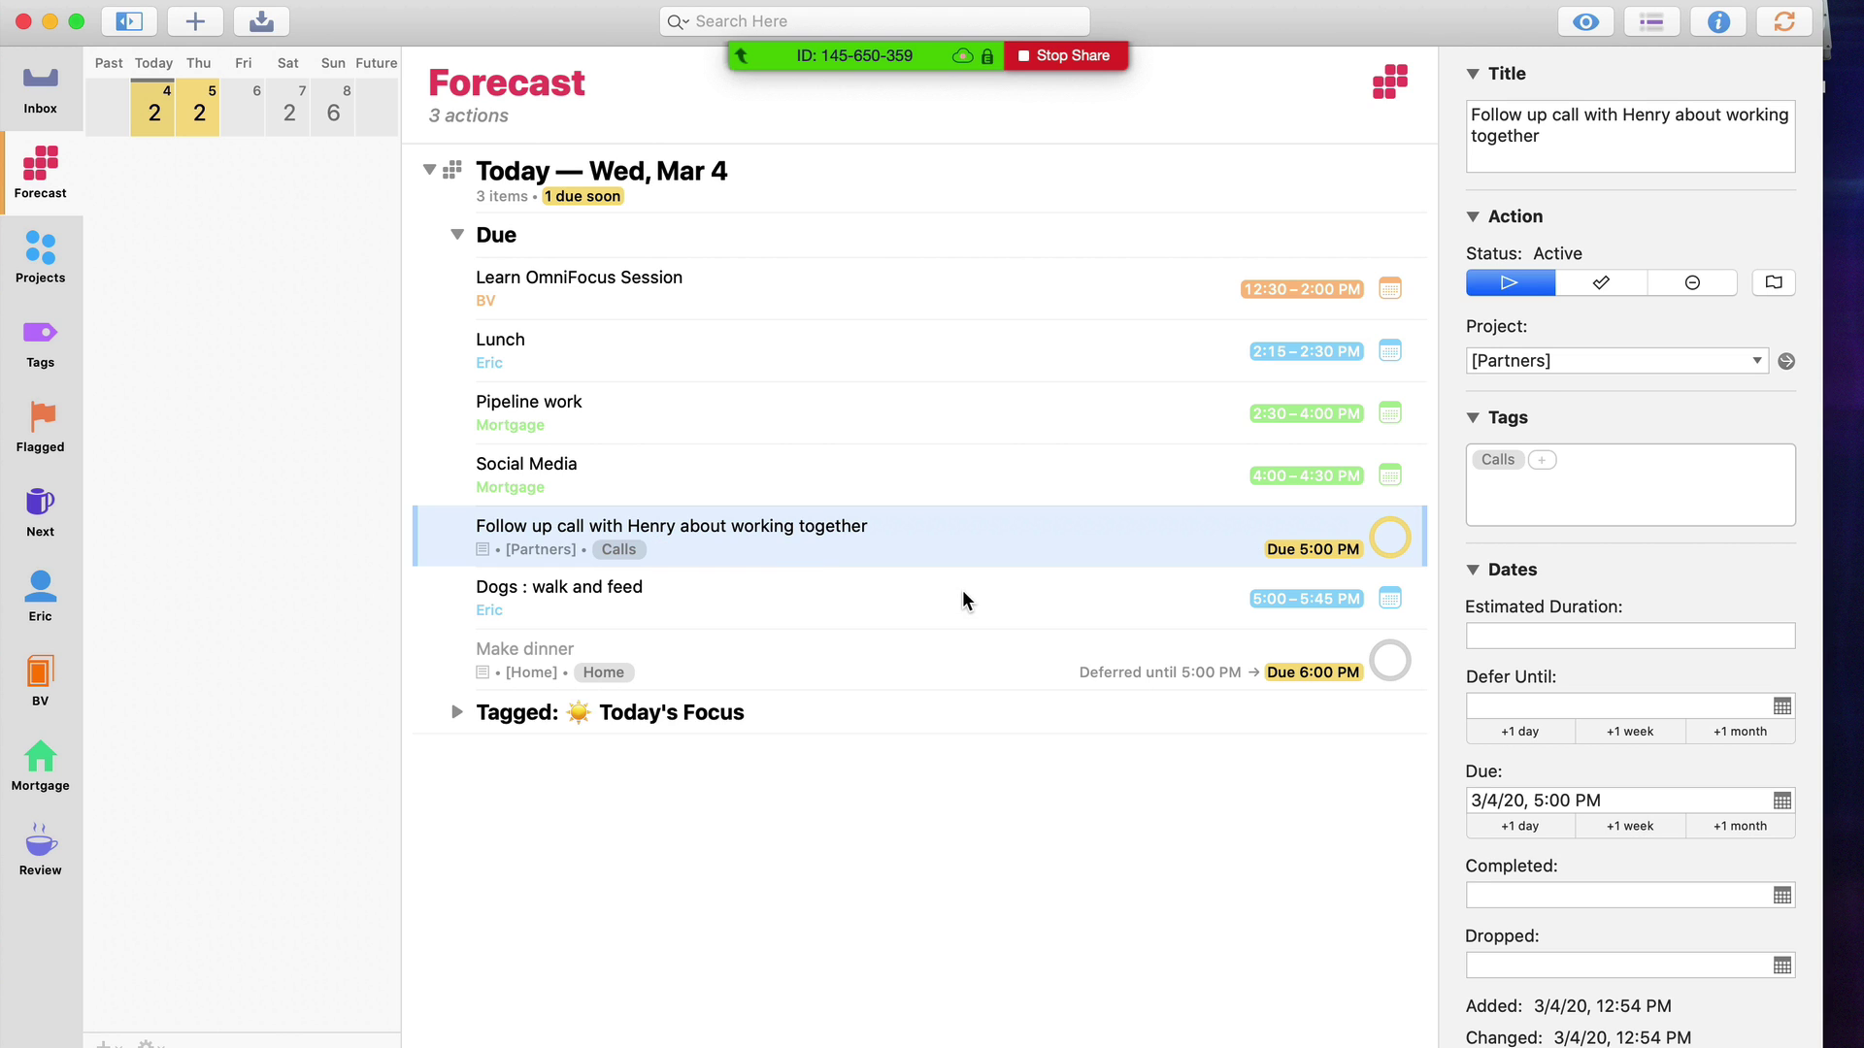
pyautogui.click(969, 660)
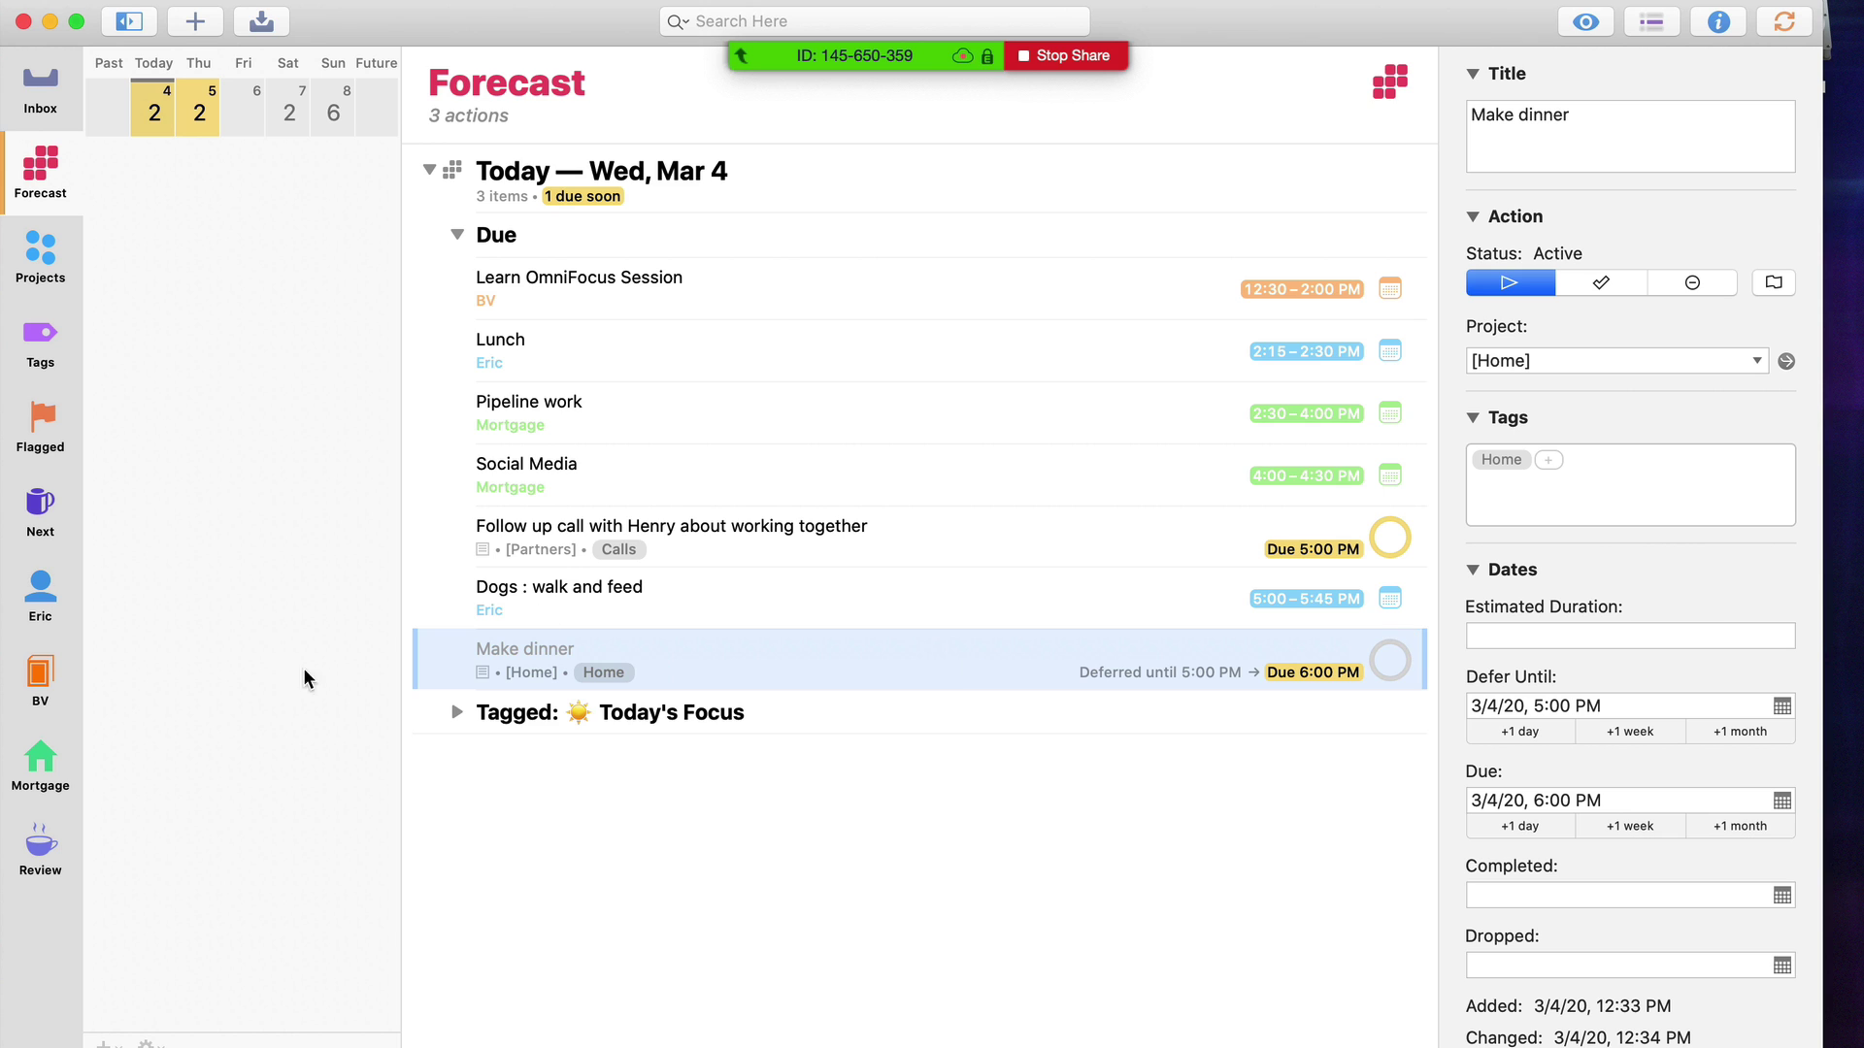
# In the Next perspective, filter to Calls-tagged actions, then show all tags again
pyautogui.click(61, 504)
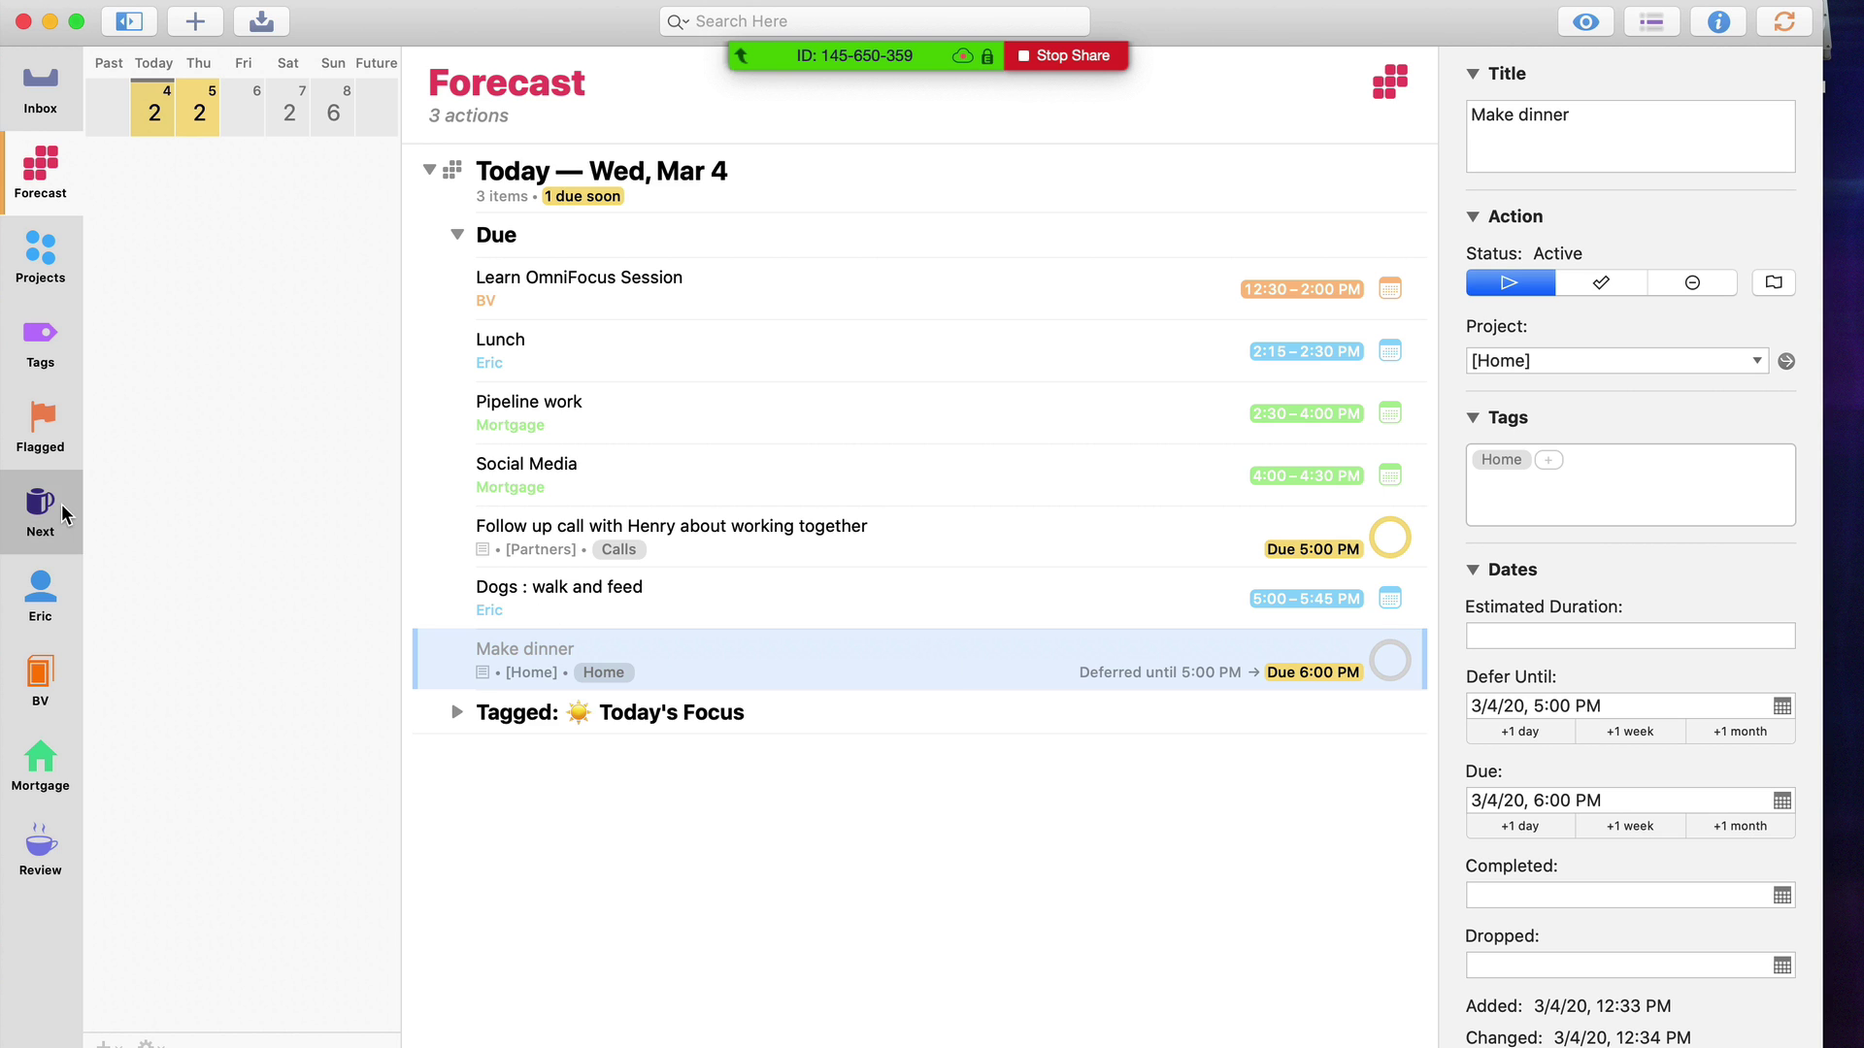
pyautogui.click(170, 136)
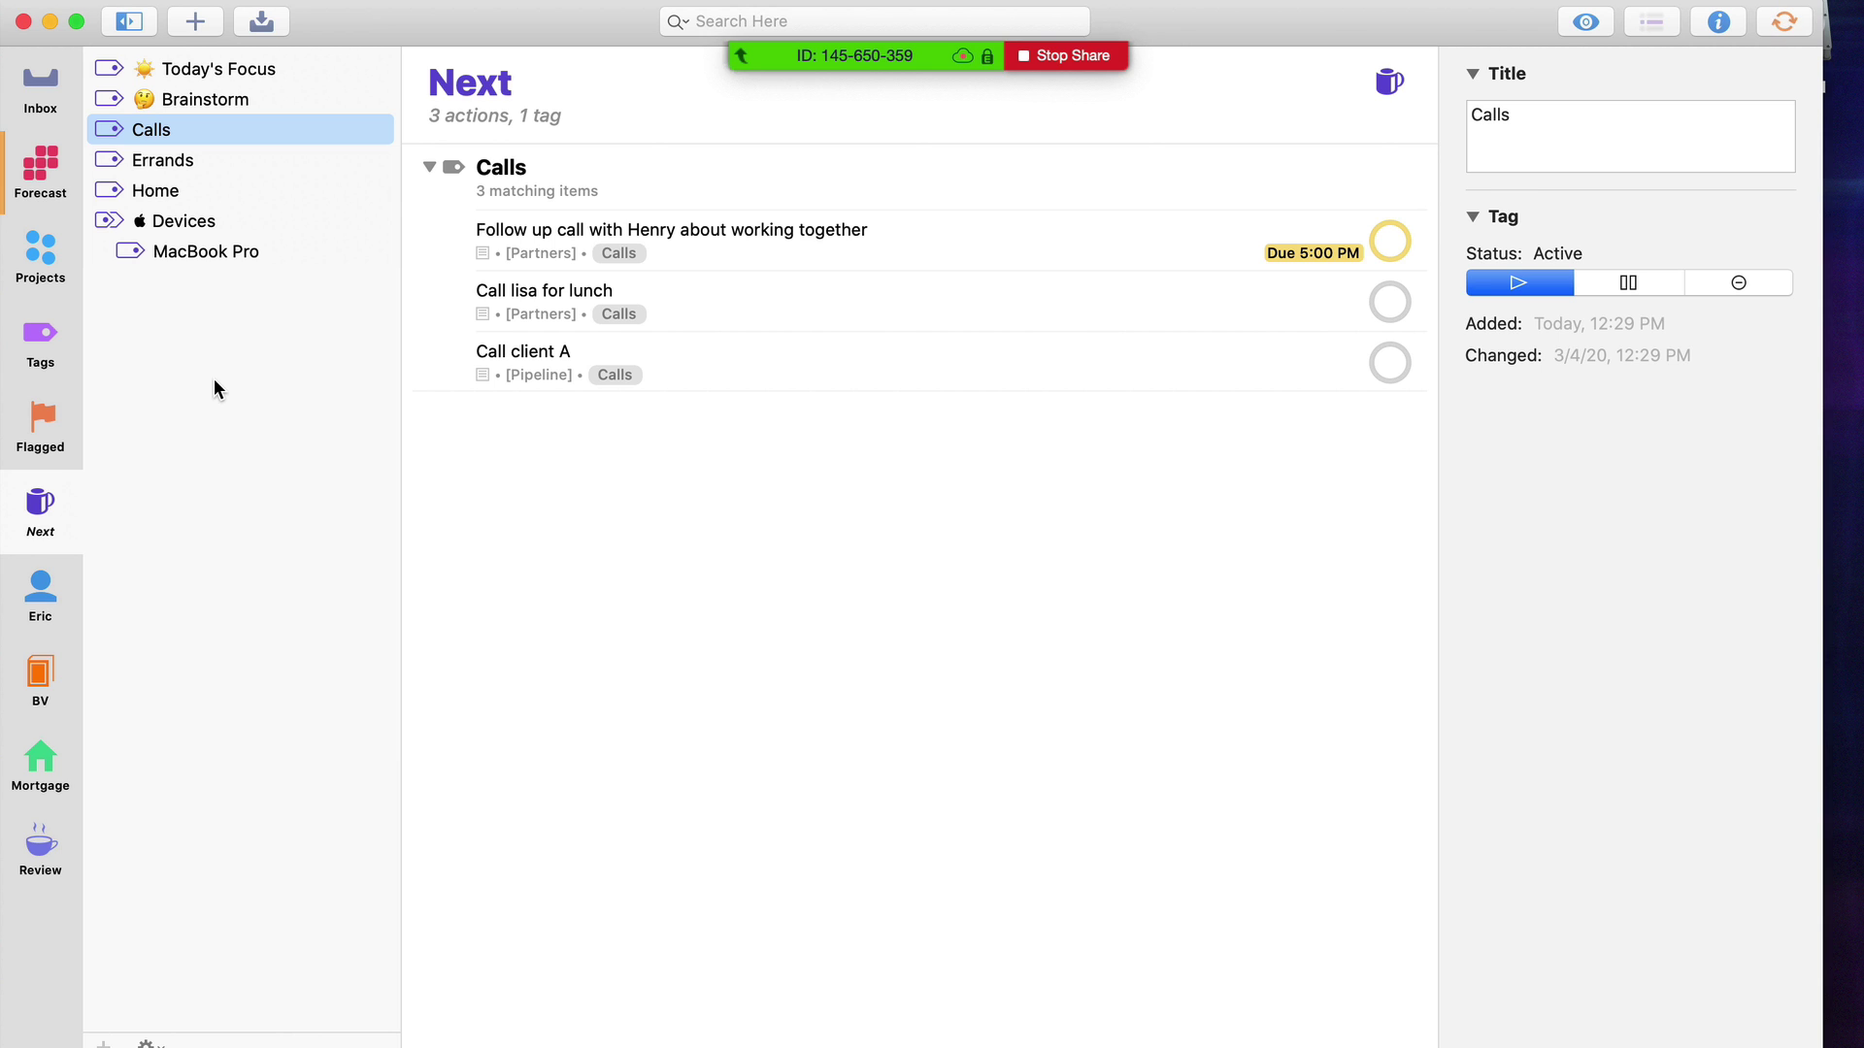
pyautogui.click(229, 302)
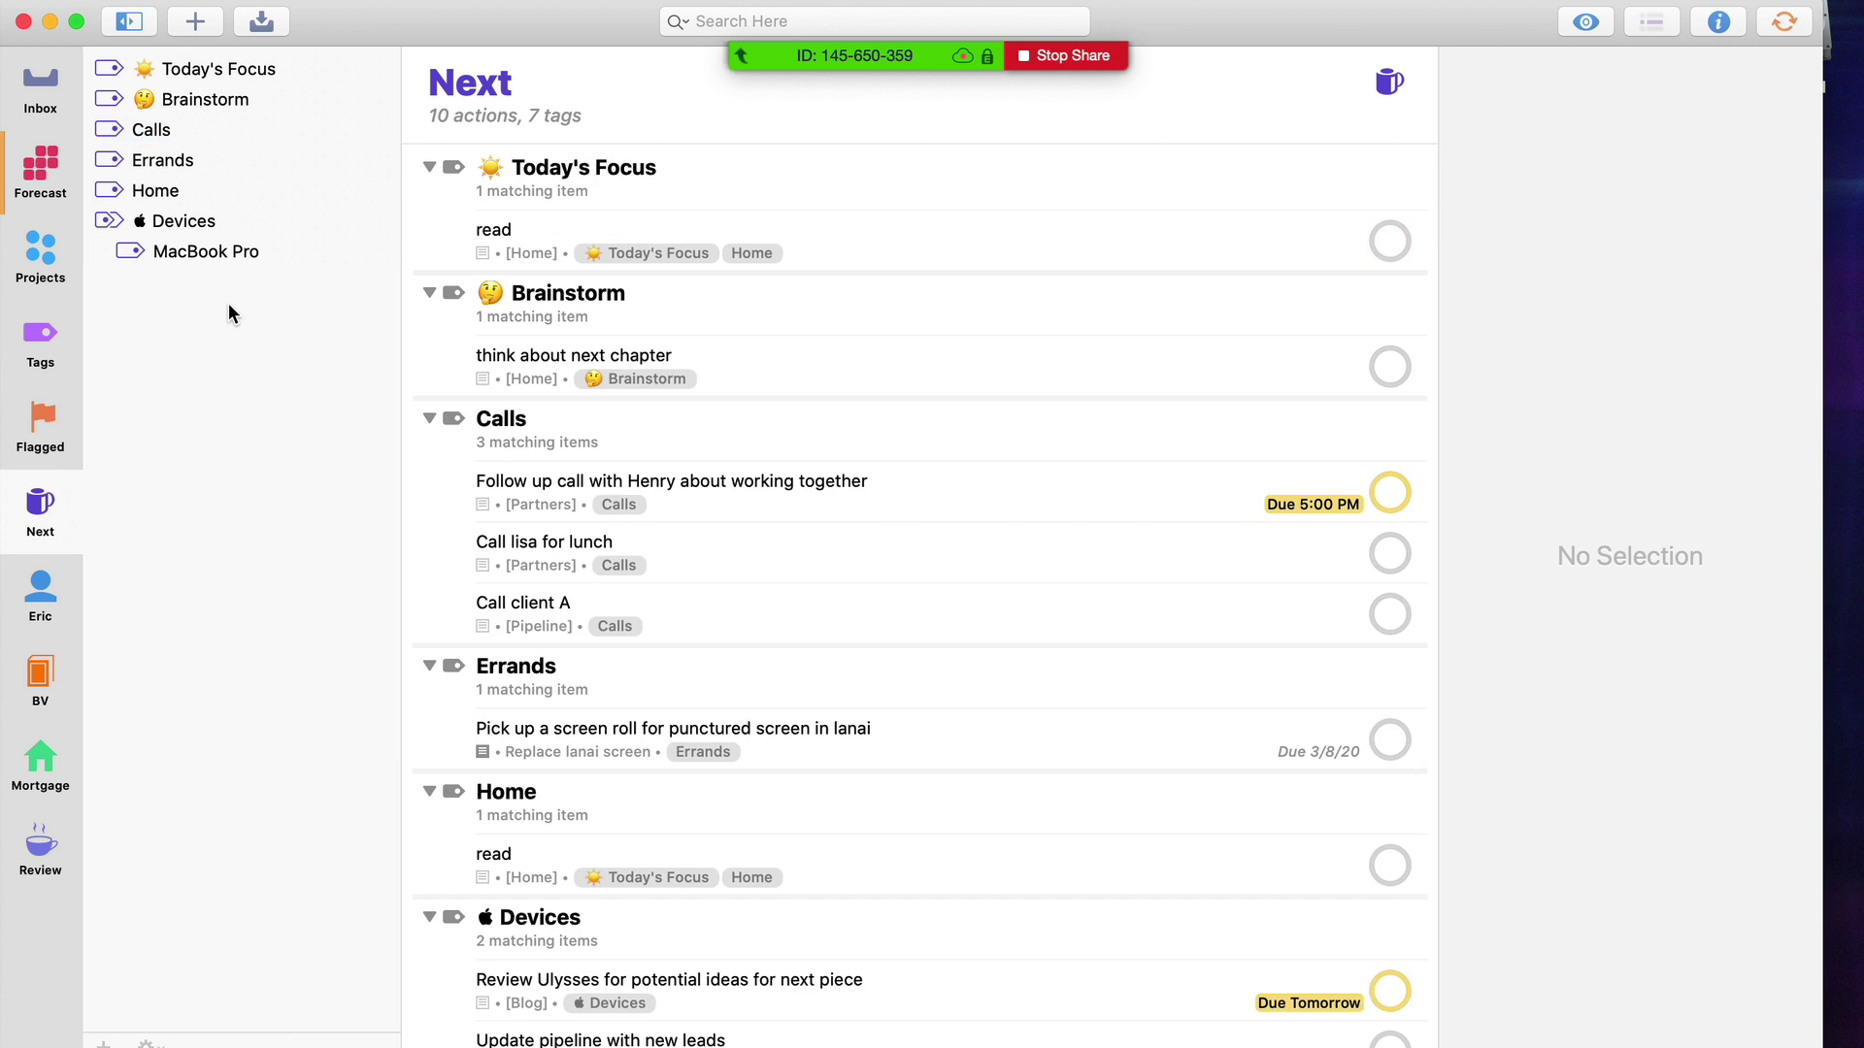
# Review the lunch call and Call client A actions, then switch to the personal errands perspective
pyautogui.click(523, 567)
pyautogui.click(580, 633)
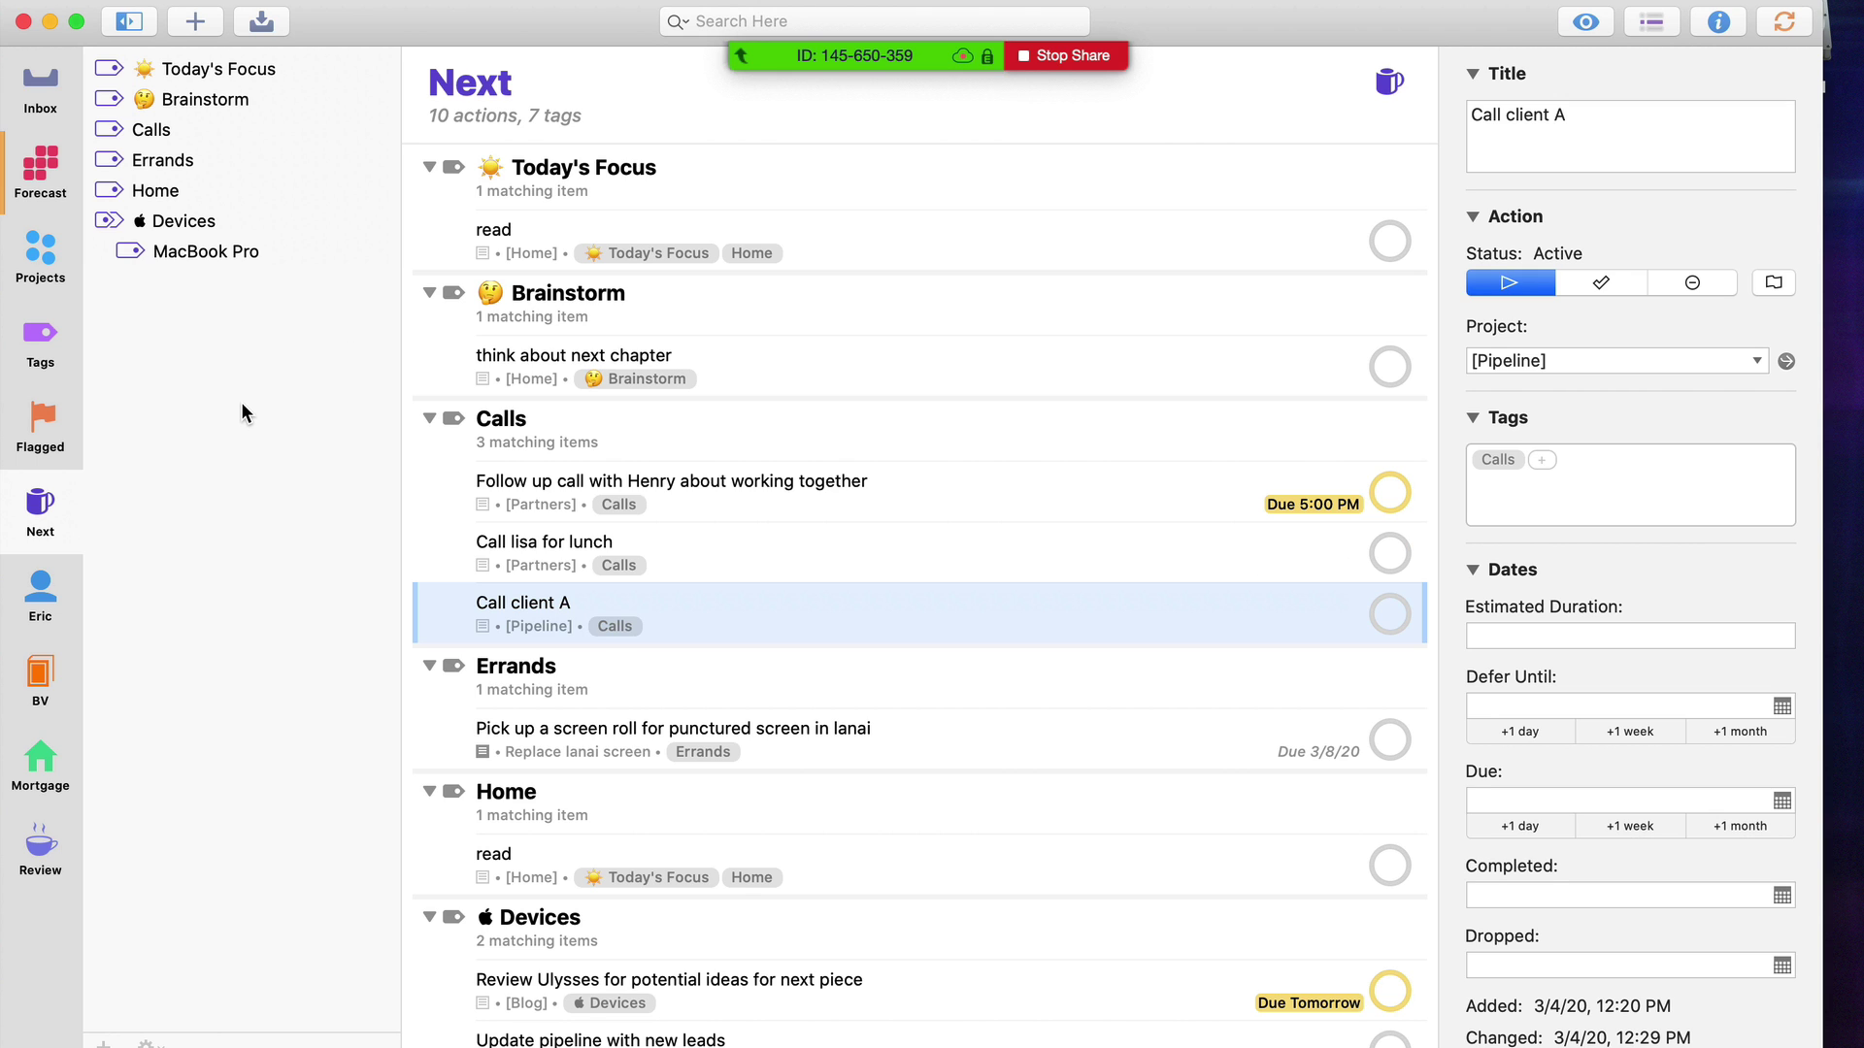
pyautogui.click(41, 594)
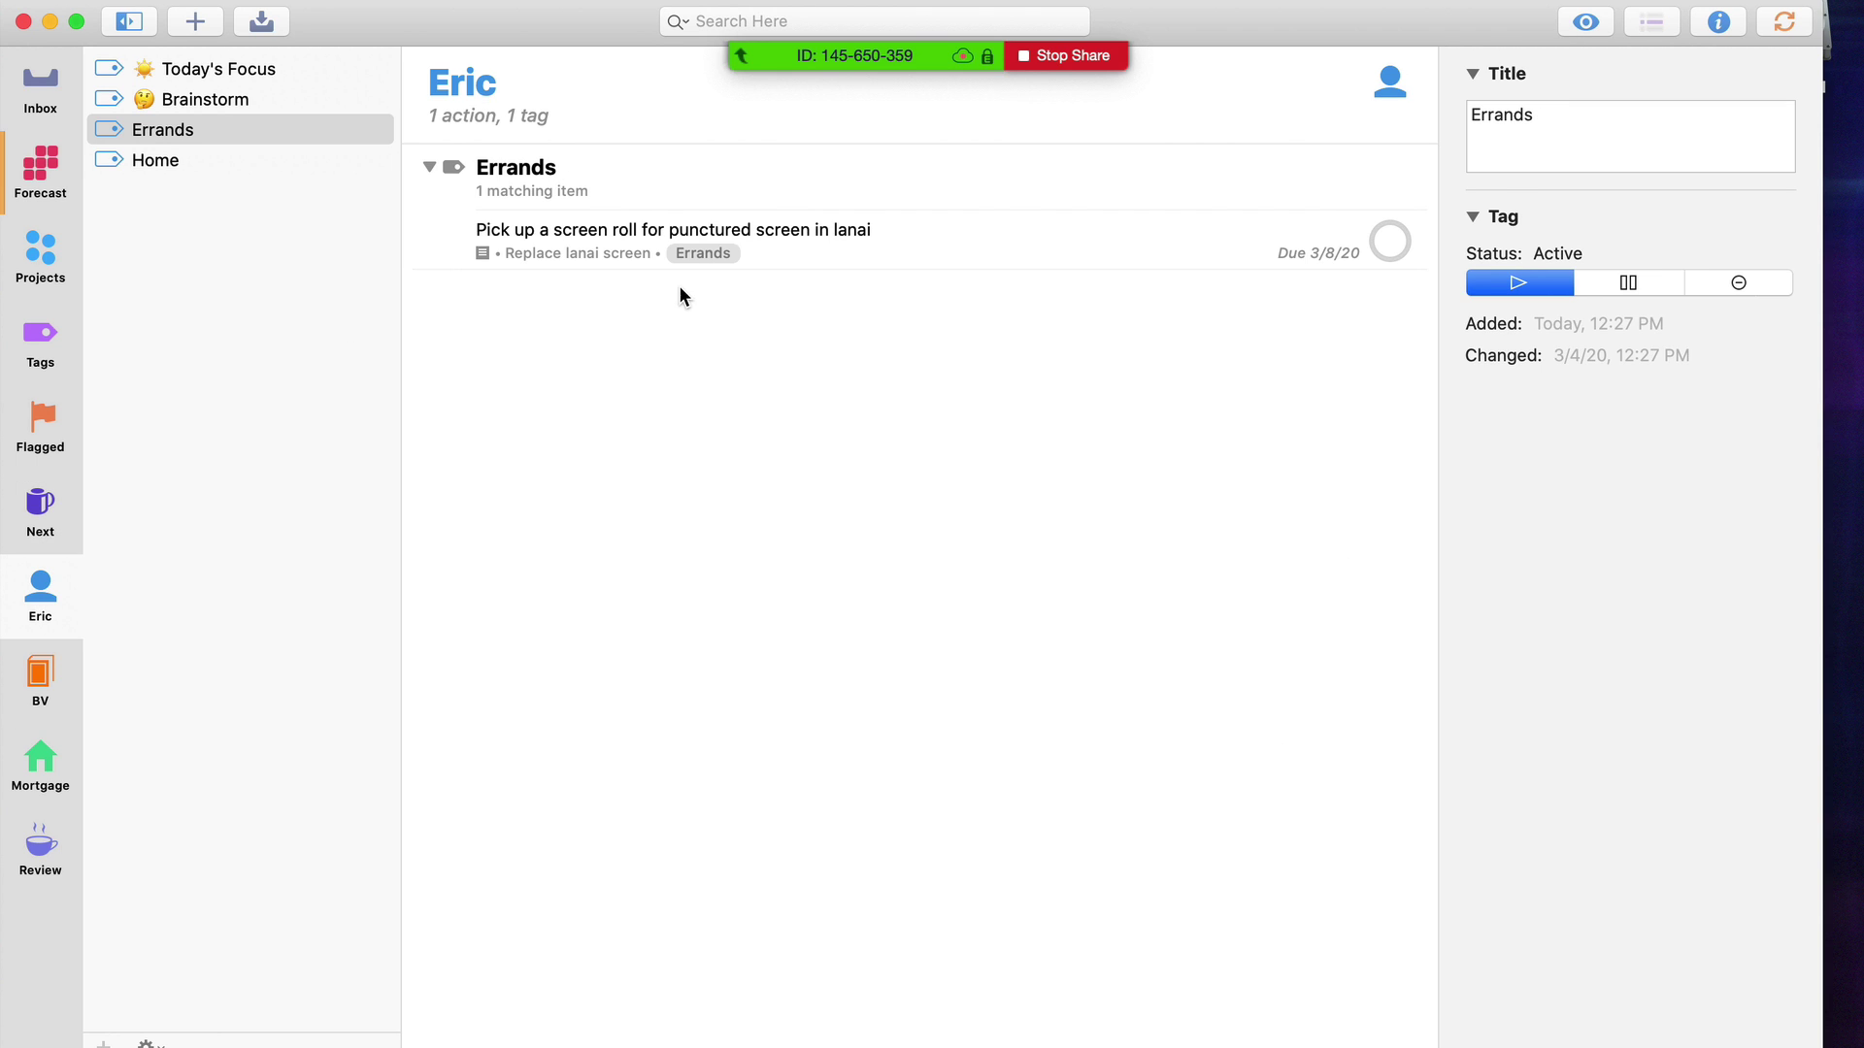
# Look over the Fantastical week view and select the Pipeline work time block
pyautogui.click(1268, 15)
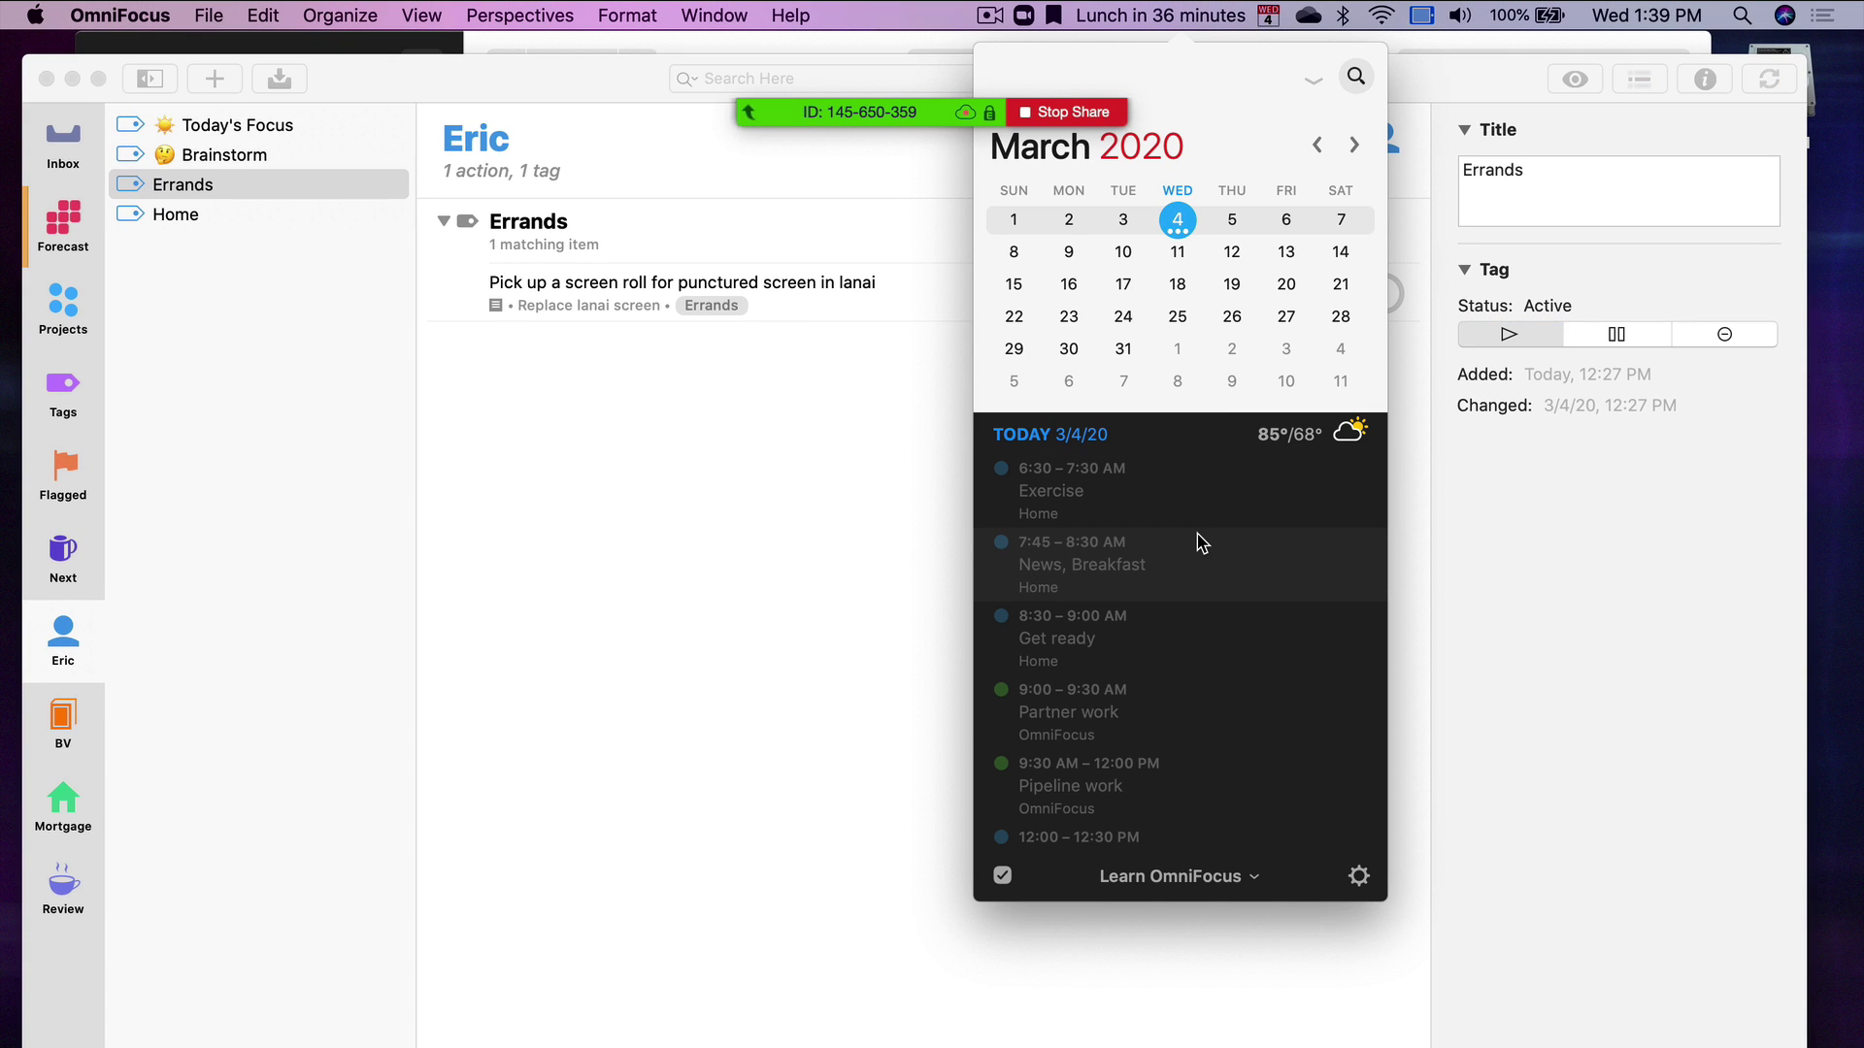
pyautogui.press('super+Tab')
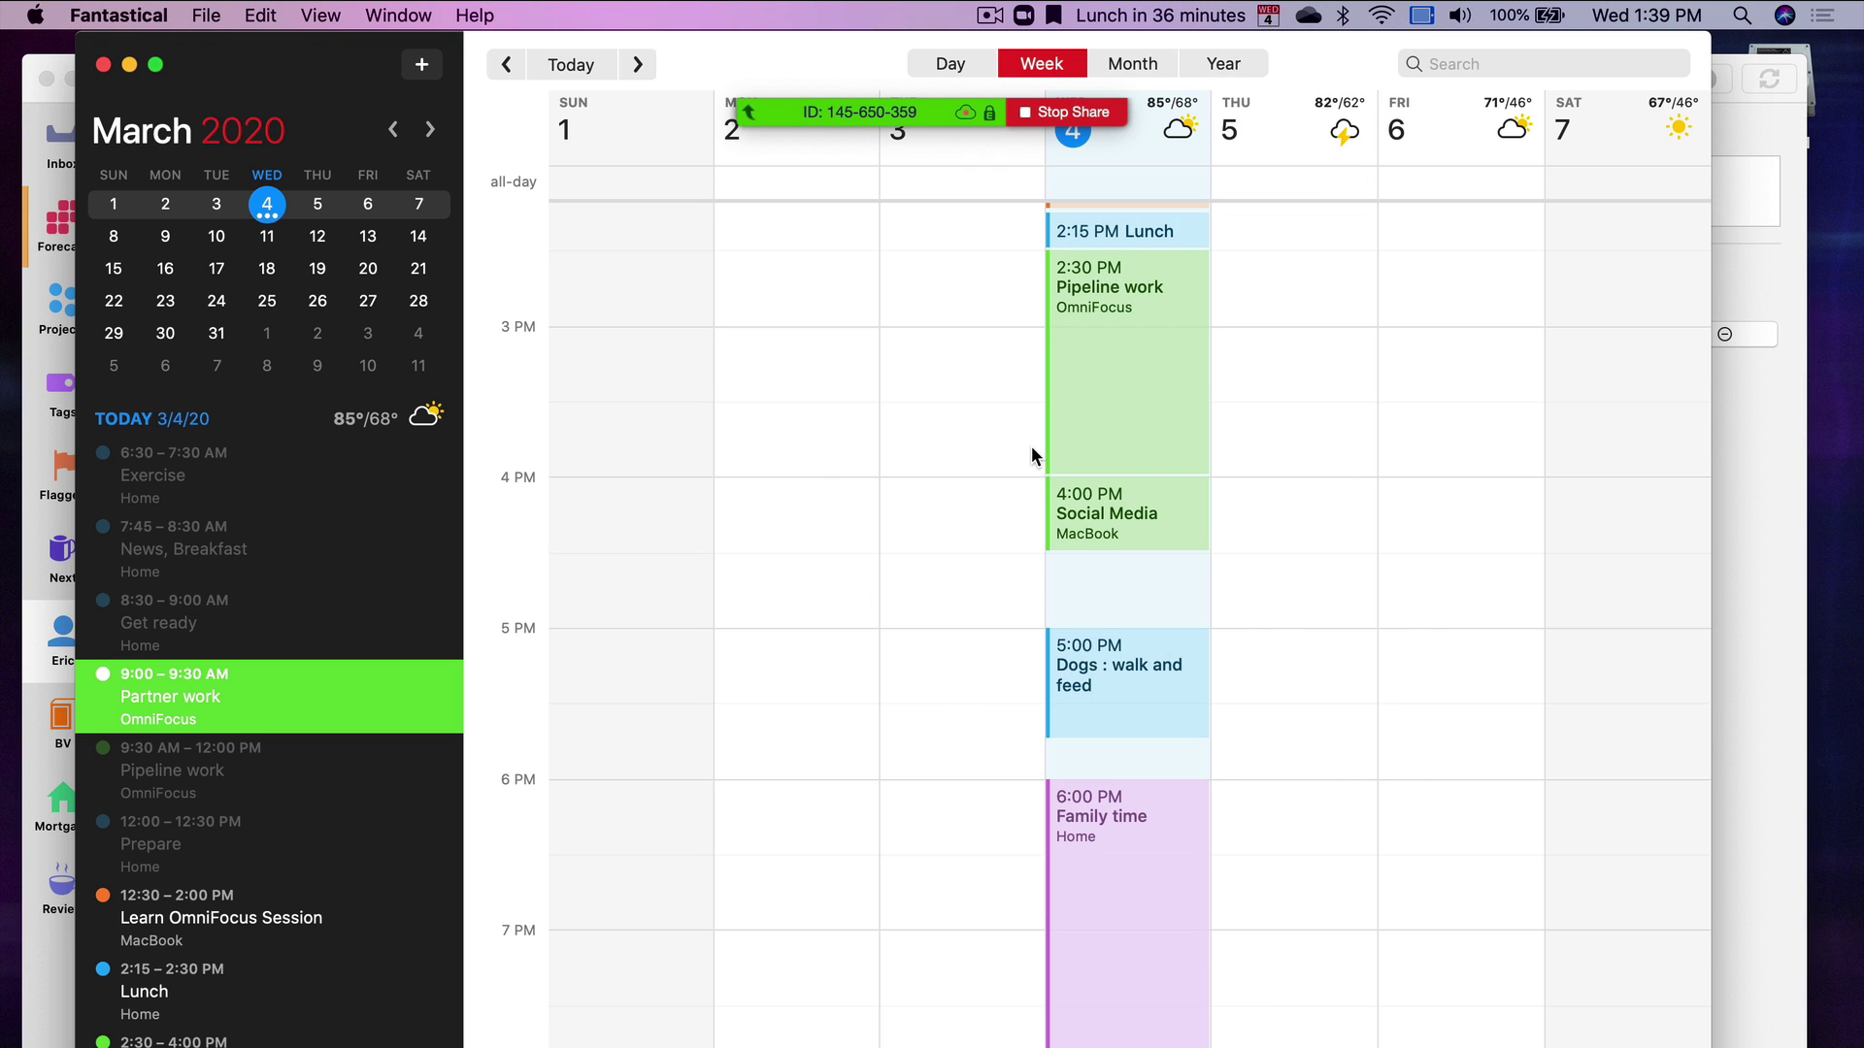
pyautogui.scroll(-5, 1031, 446)
pyautogui.scroll(6, 1031, 446)
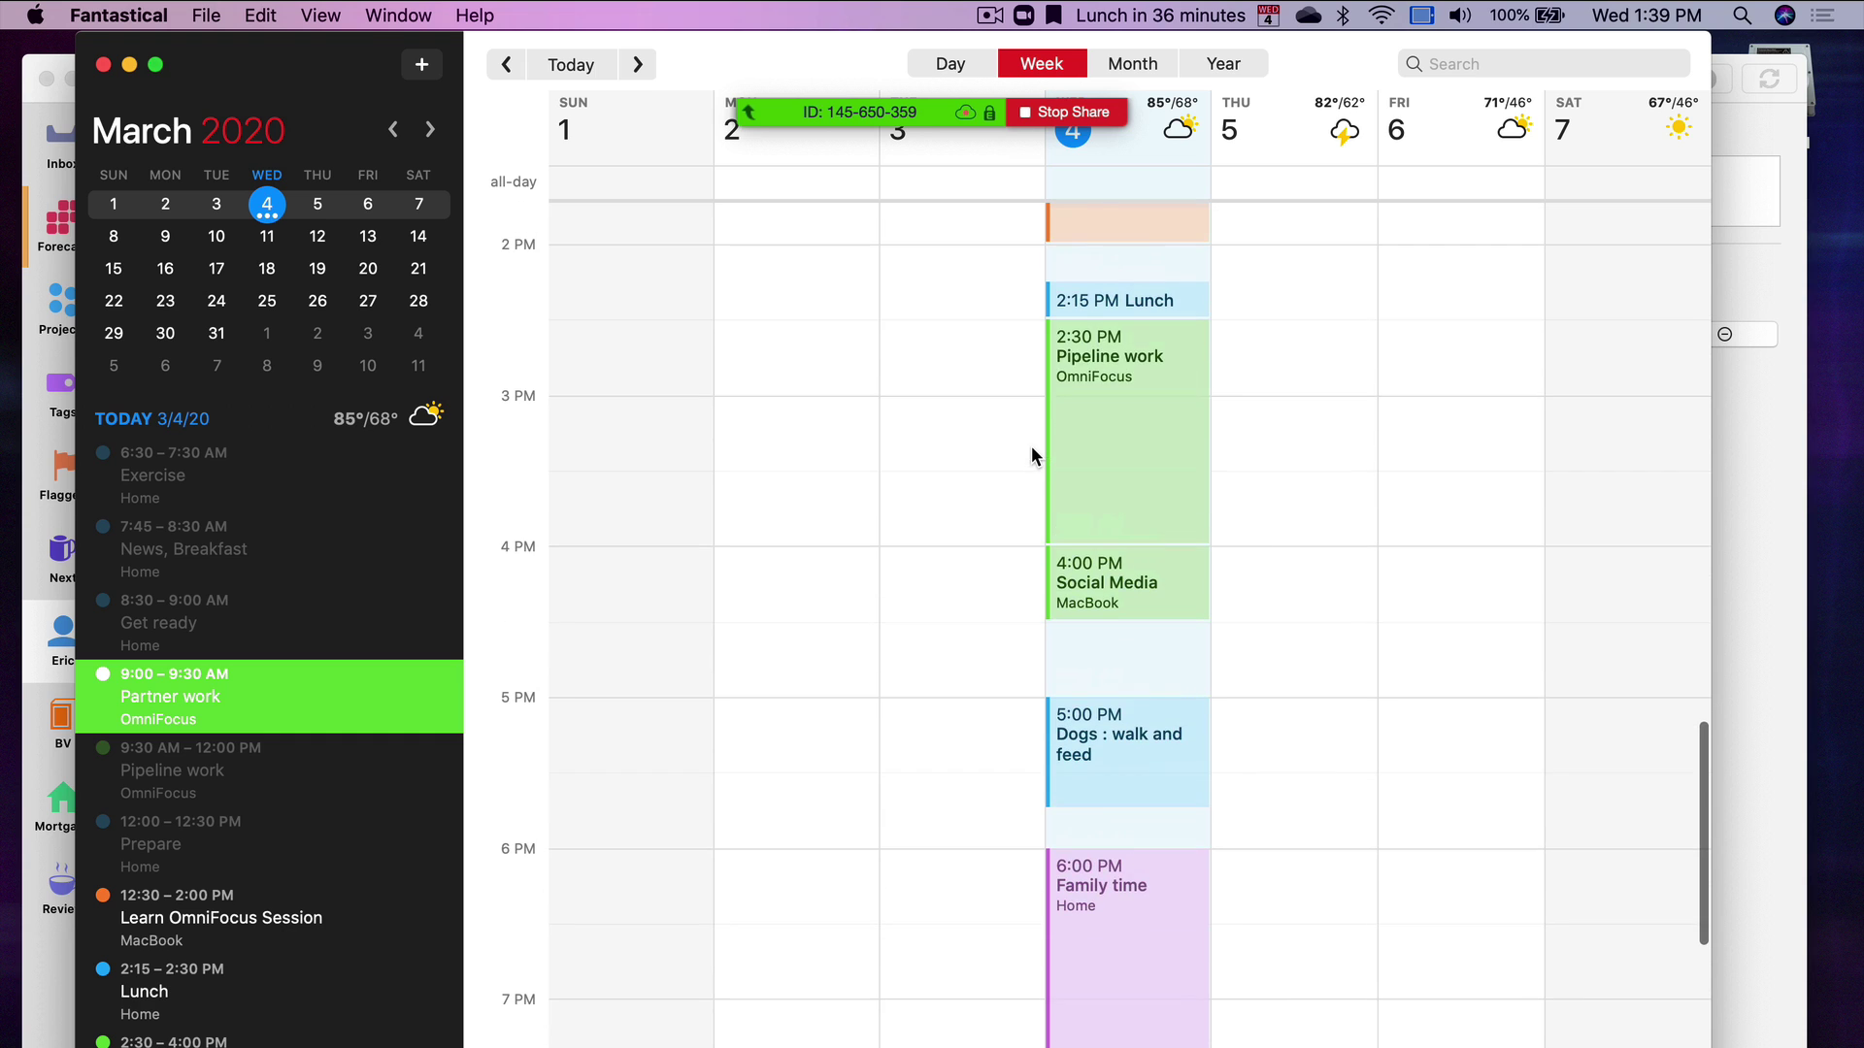
pyautogui.click(1128, 434)
# Back in OmniFocus, view the Mortgage perspective, then the Projects perspective
pyautogui.press('super+Tab')
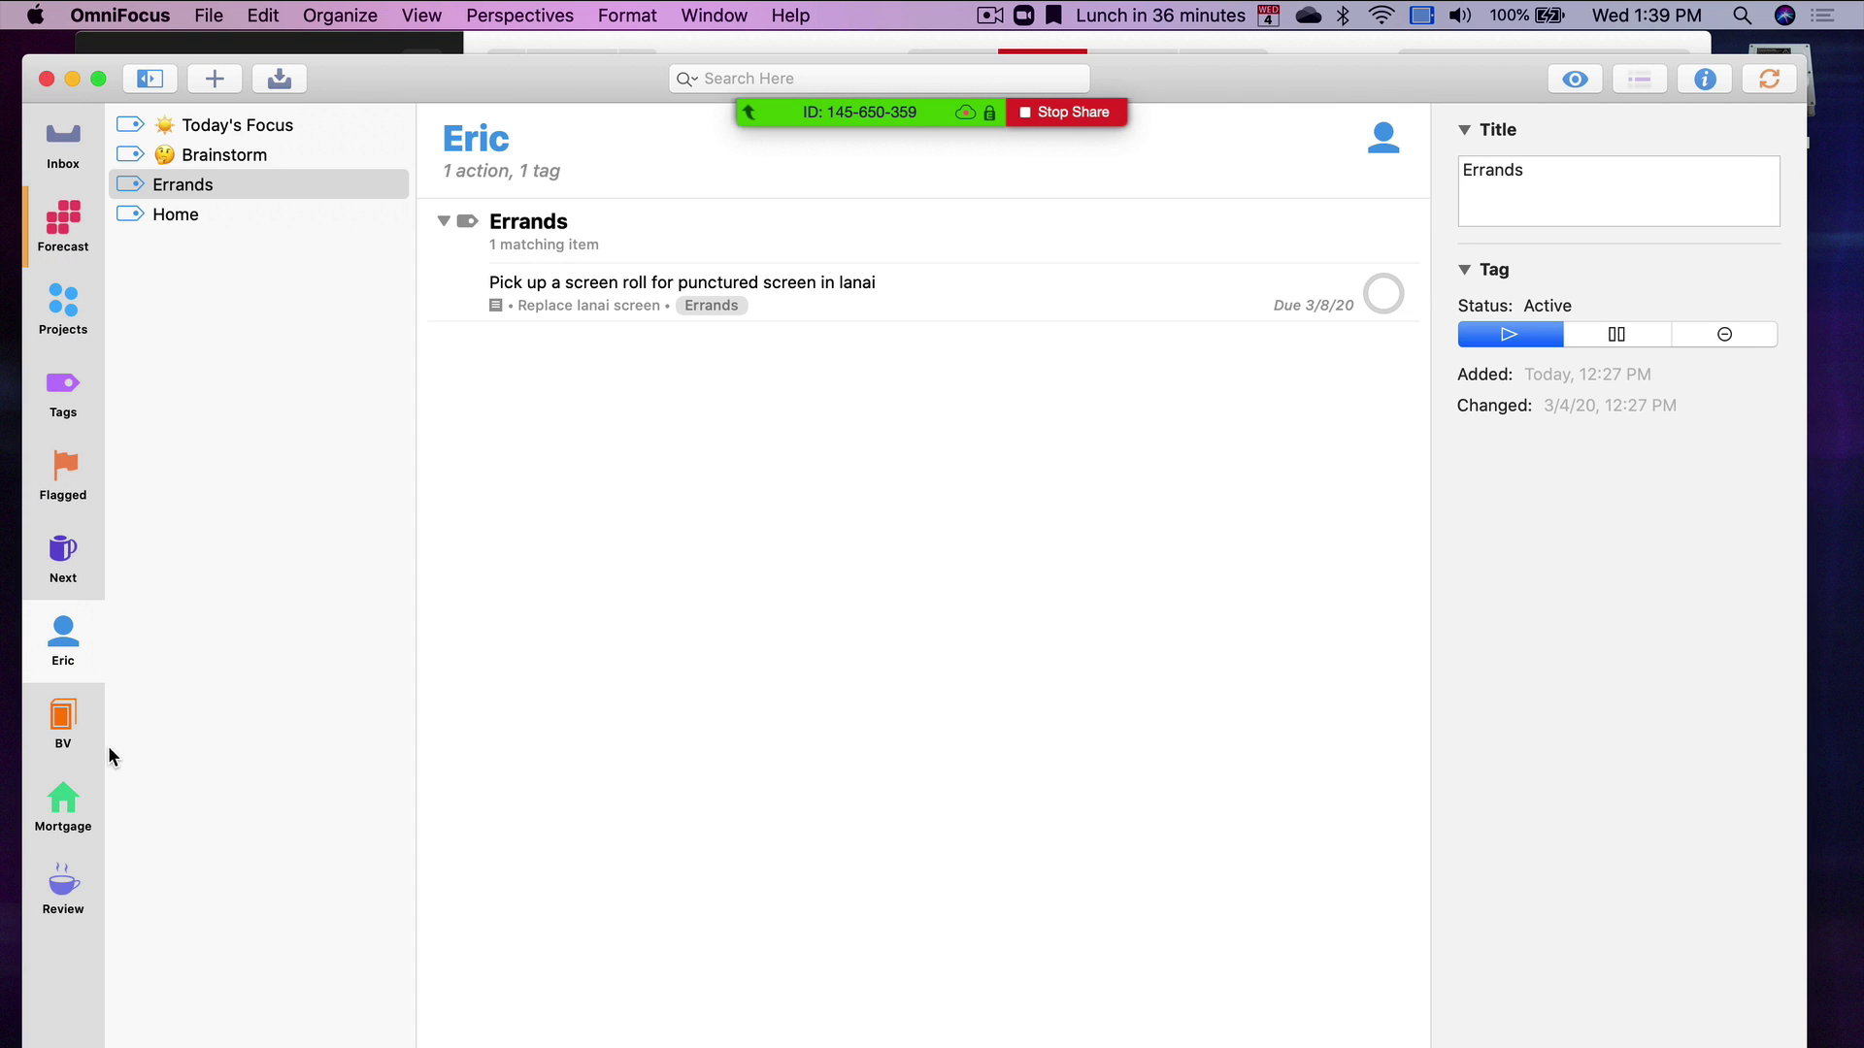
pyautogui.click(61, 820)
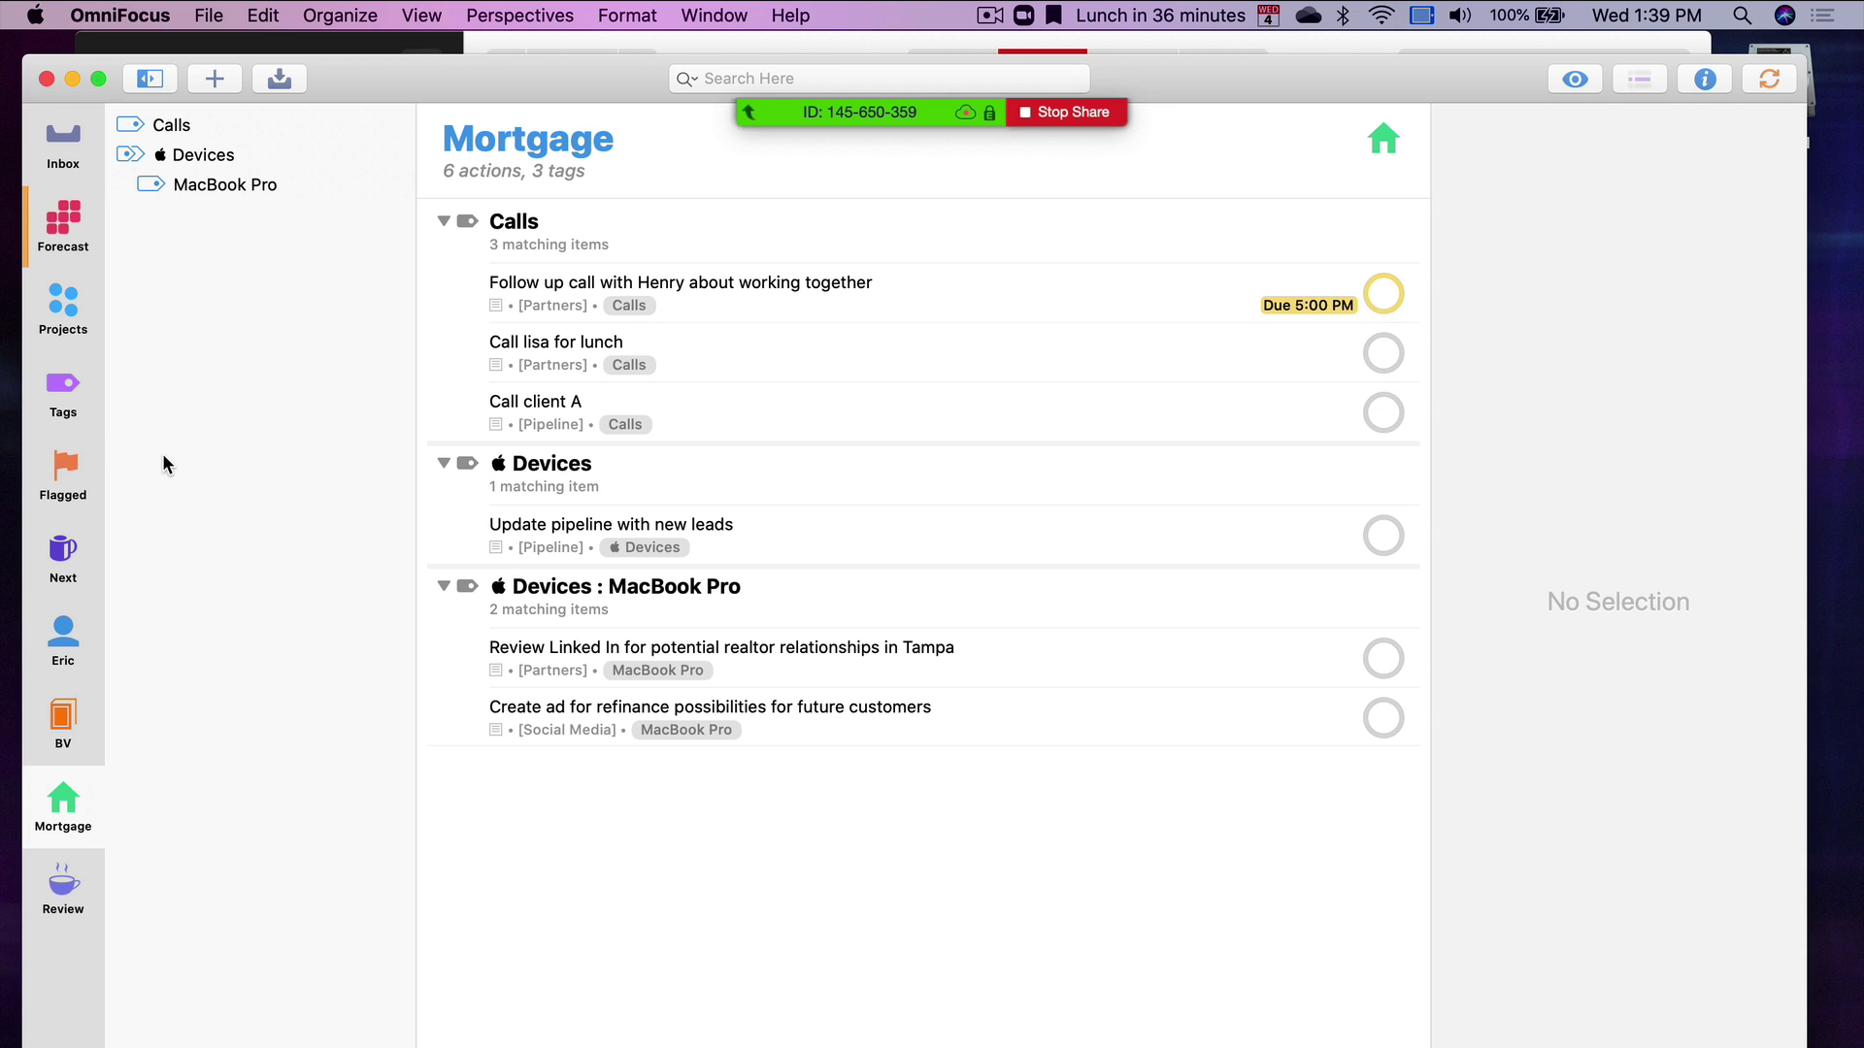
pyautogui.click(83, 322)
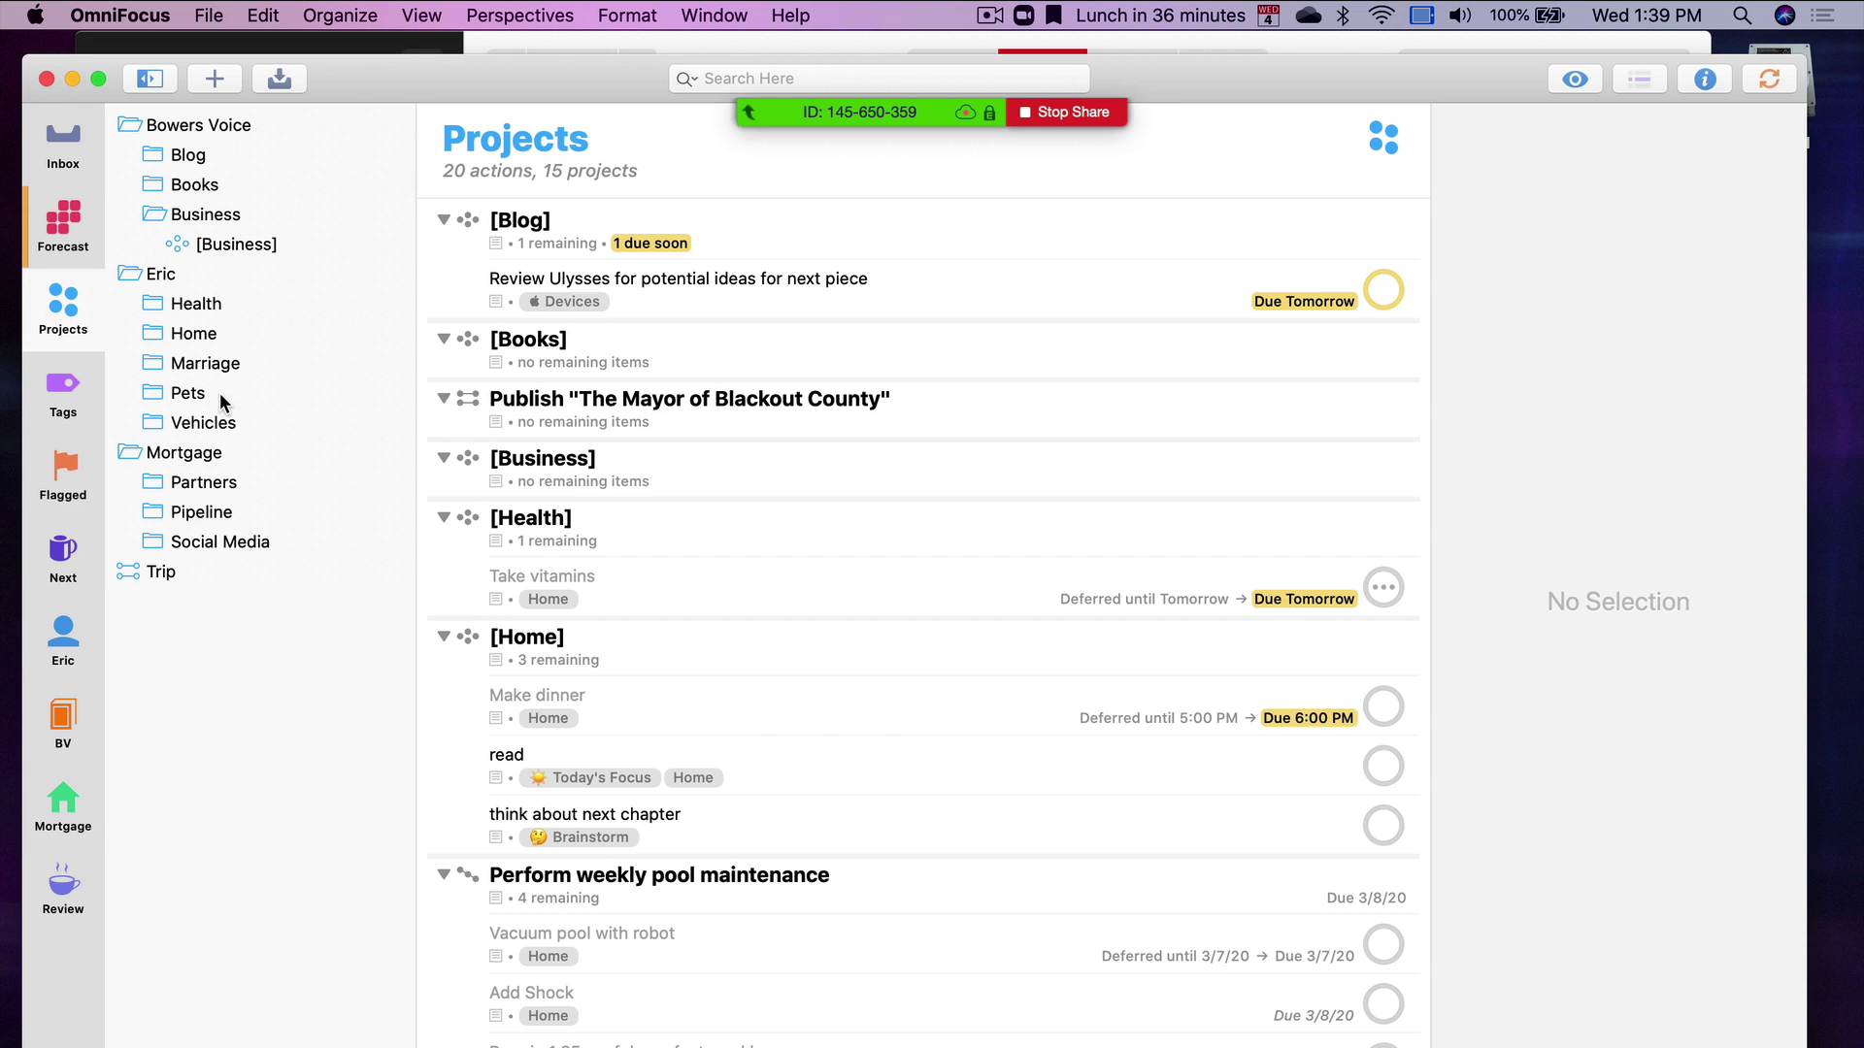
pyautogui.click(186, 454)
pyautogui.click(200, 509)
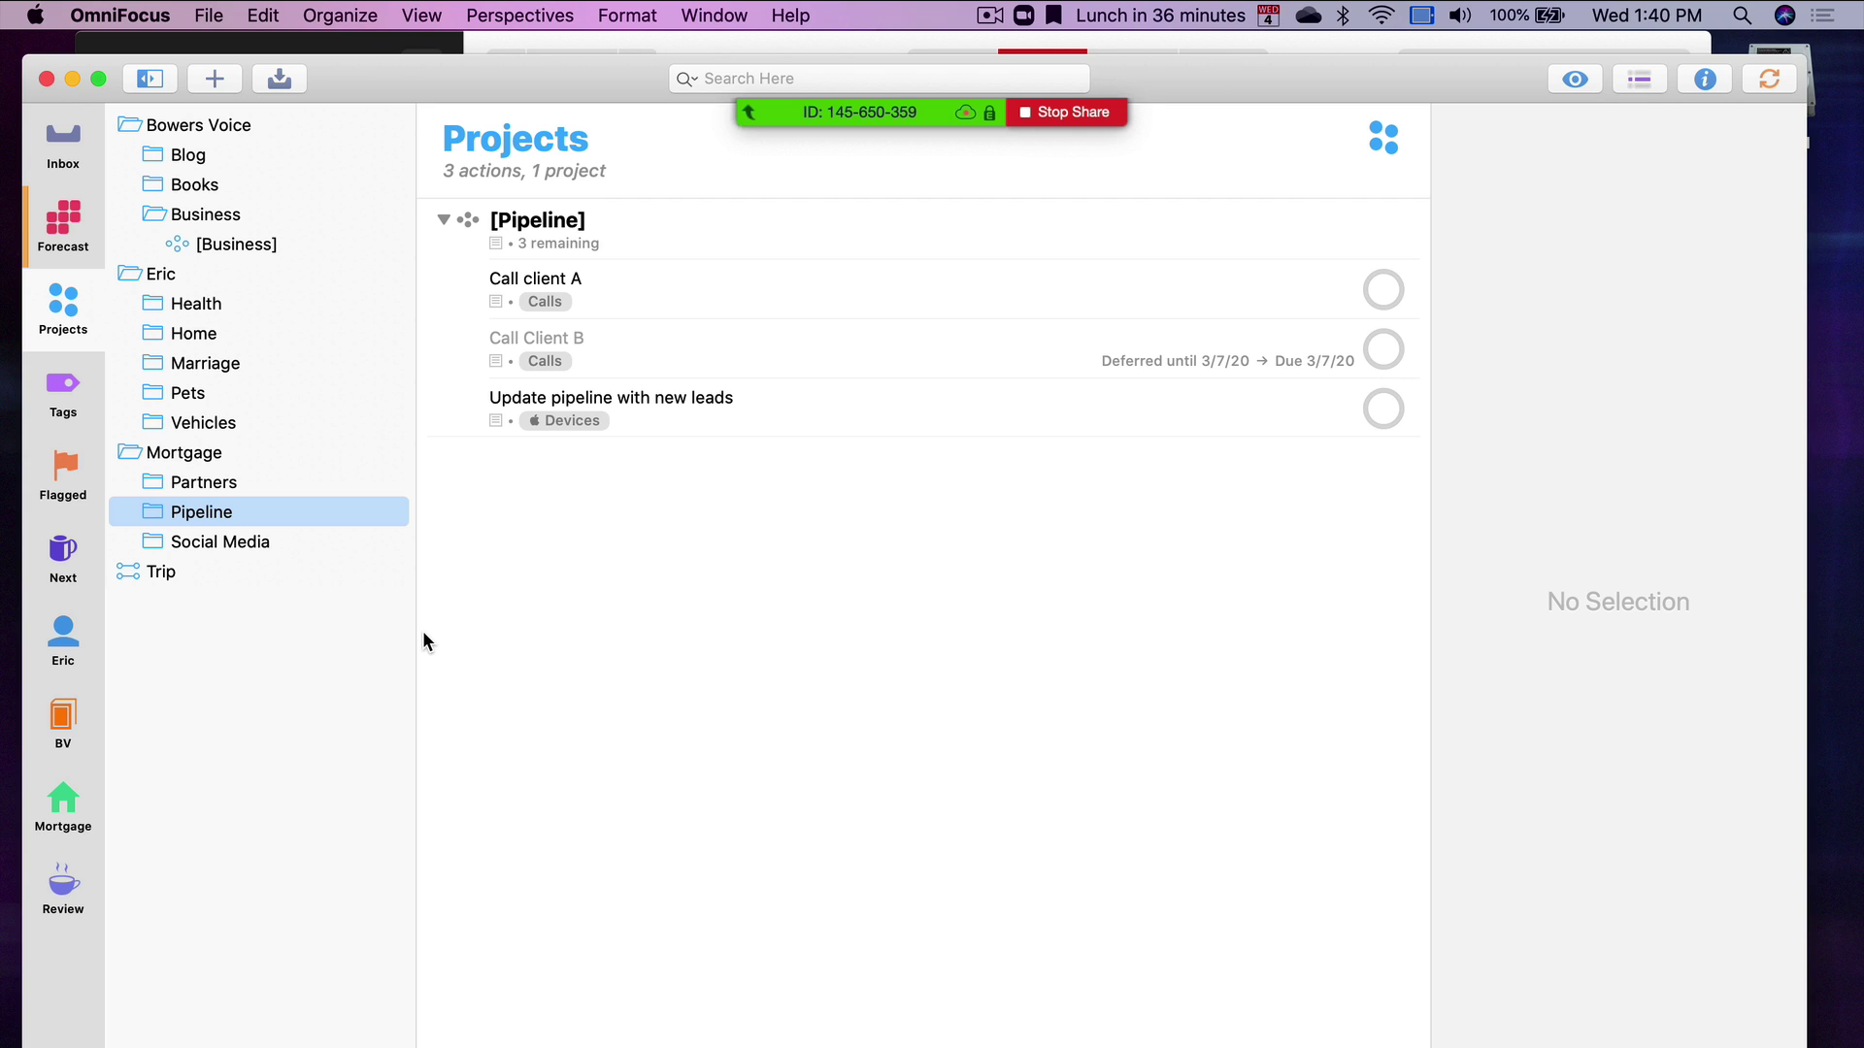
pyautogui.click(191, 576)
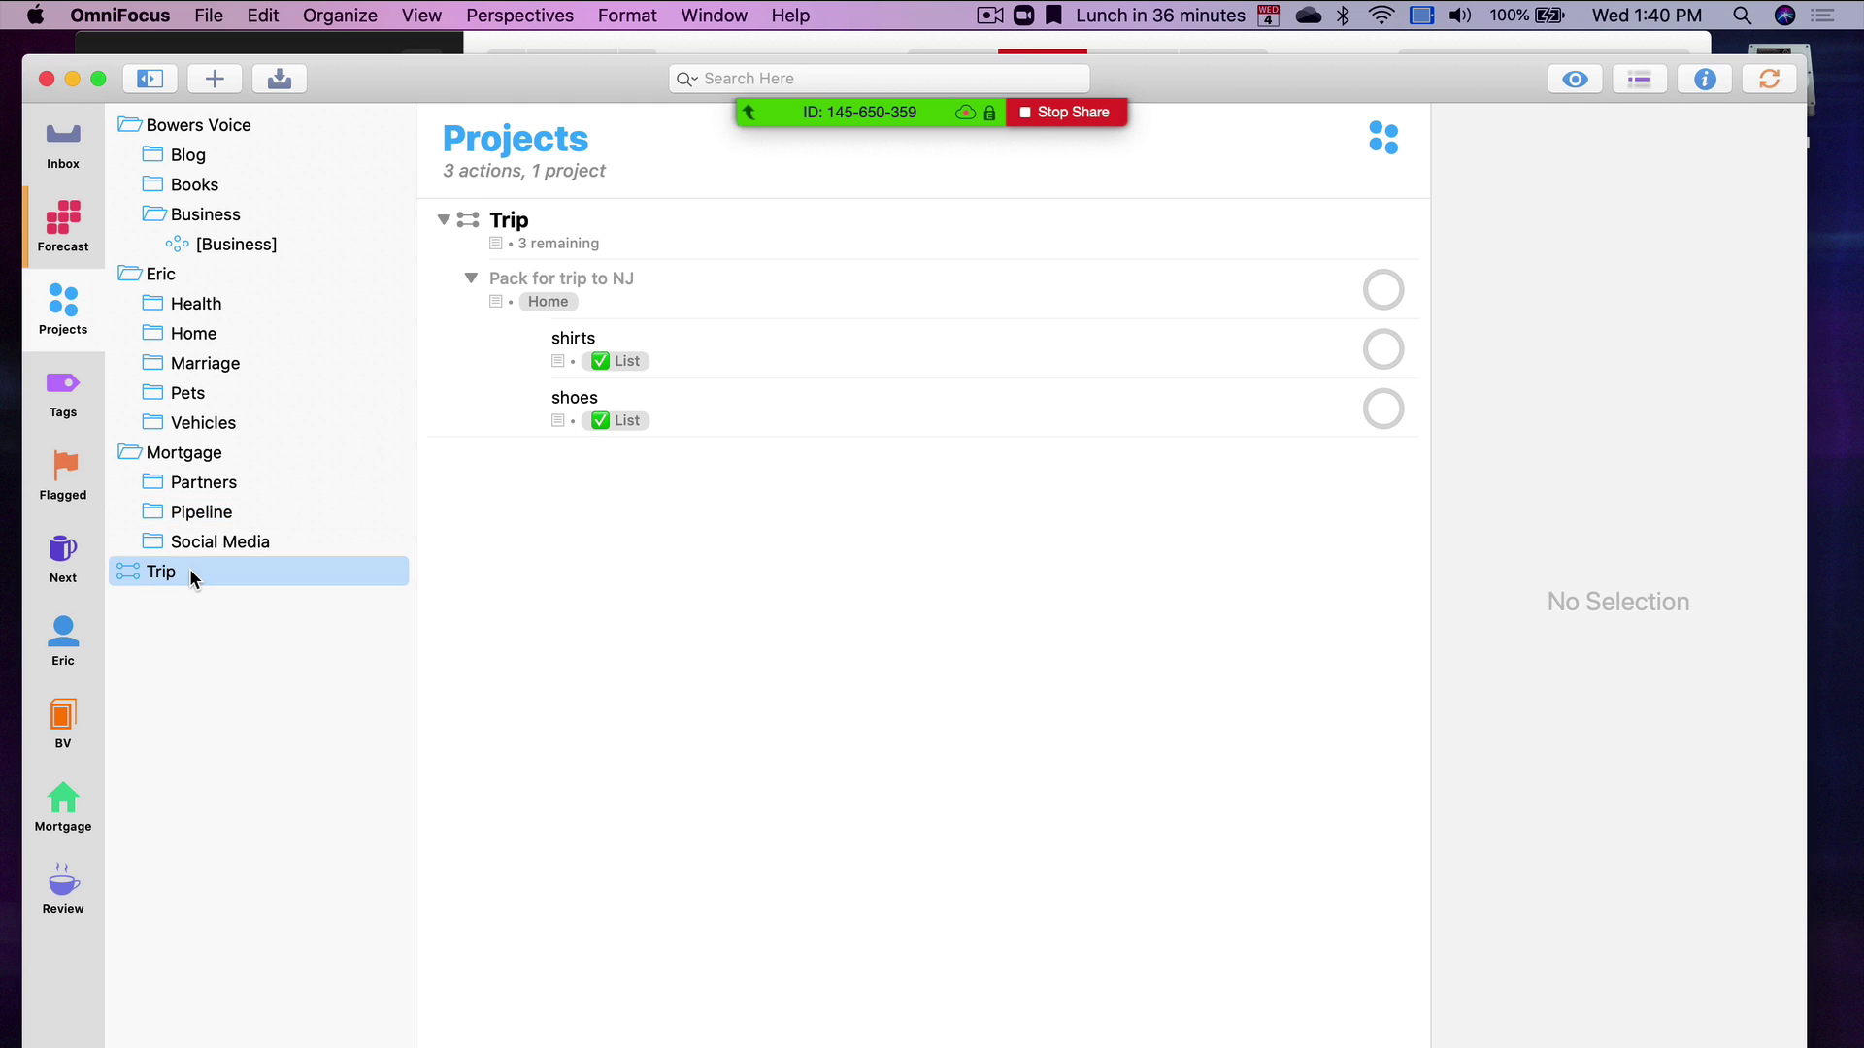
pyautogui.click(257, 704)
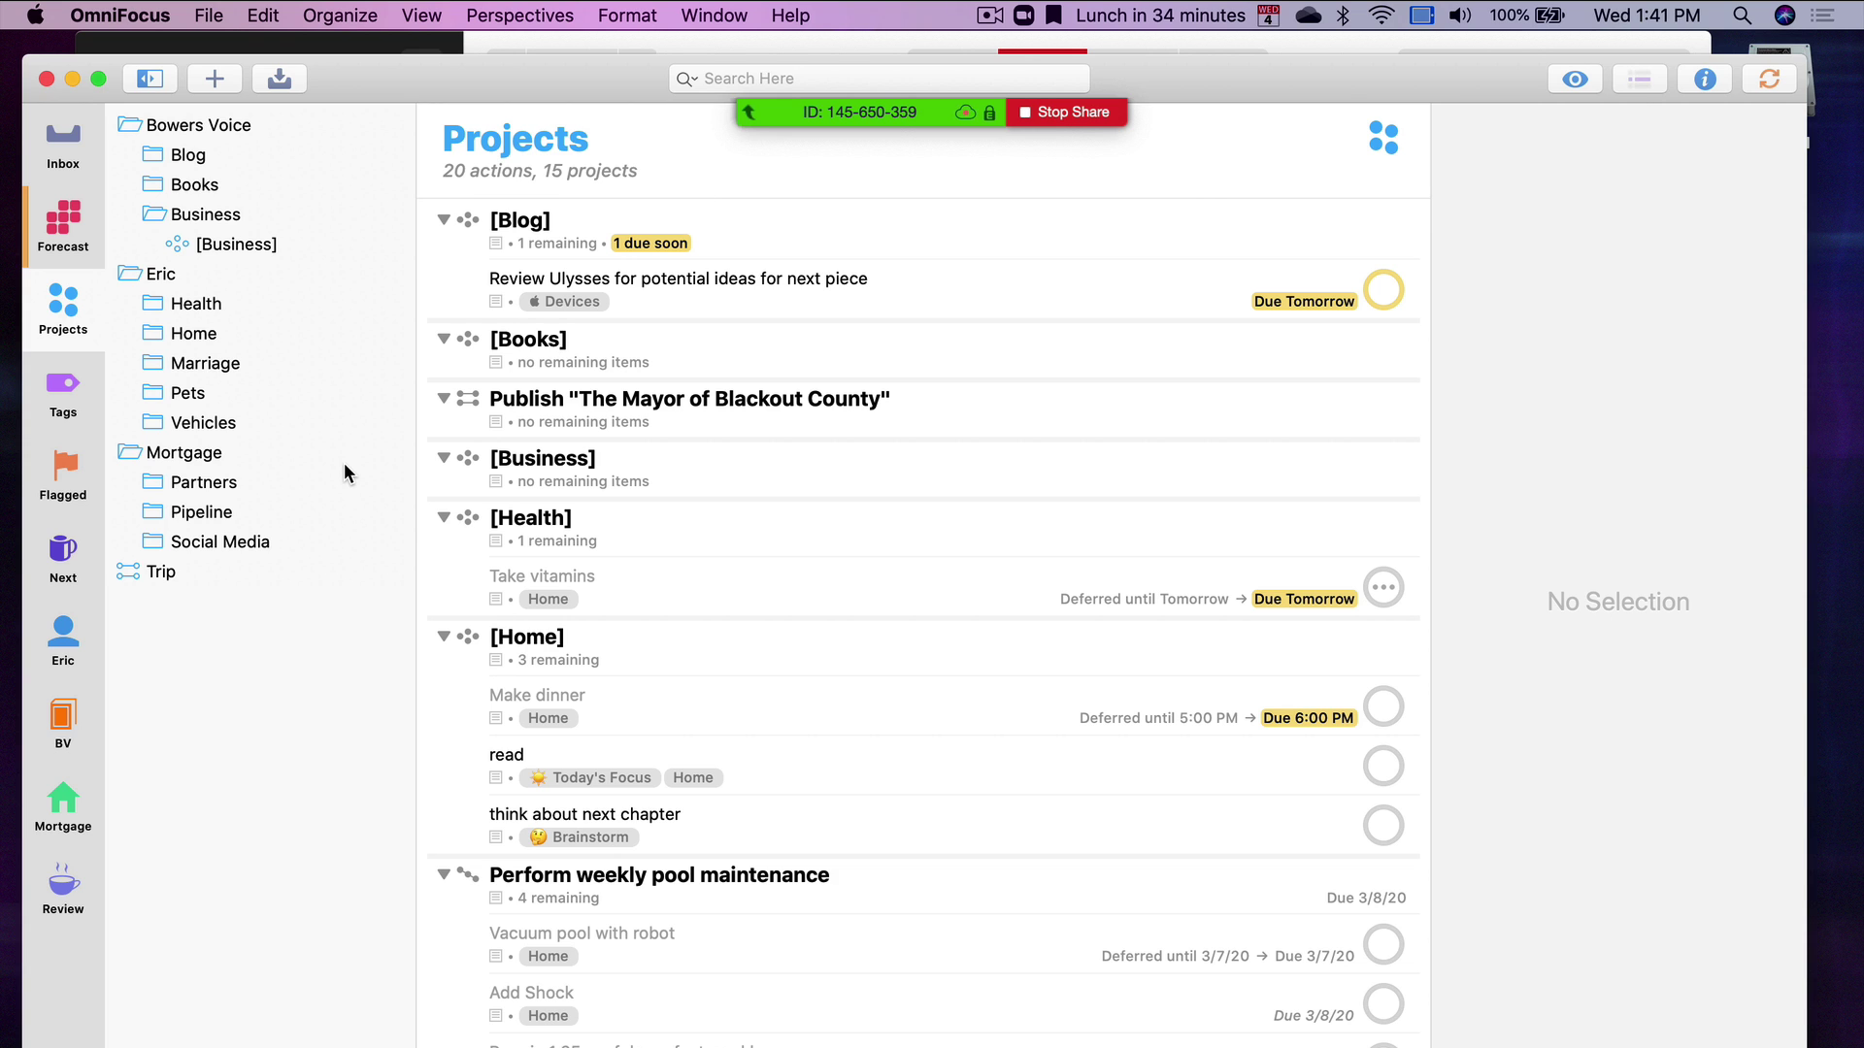
# Show Fantastical's Wednesday, March 4 day view and the Learn OmniFocus Session's 12:30–2:00 PM details
pyautogui.press('super+Tab')
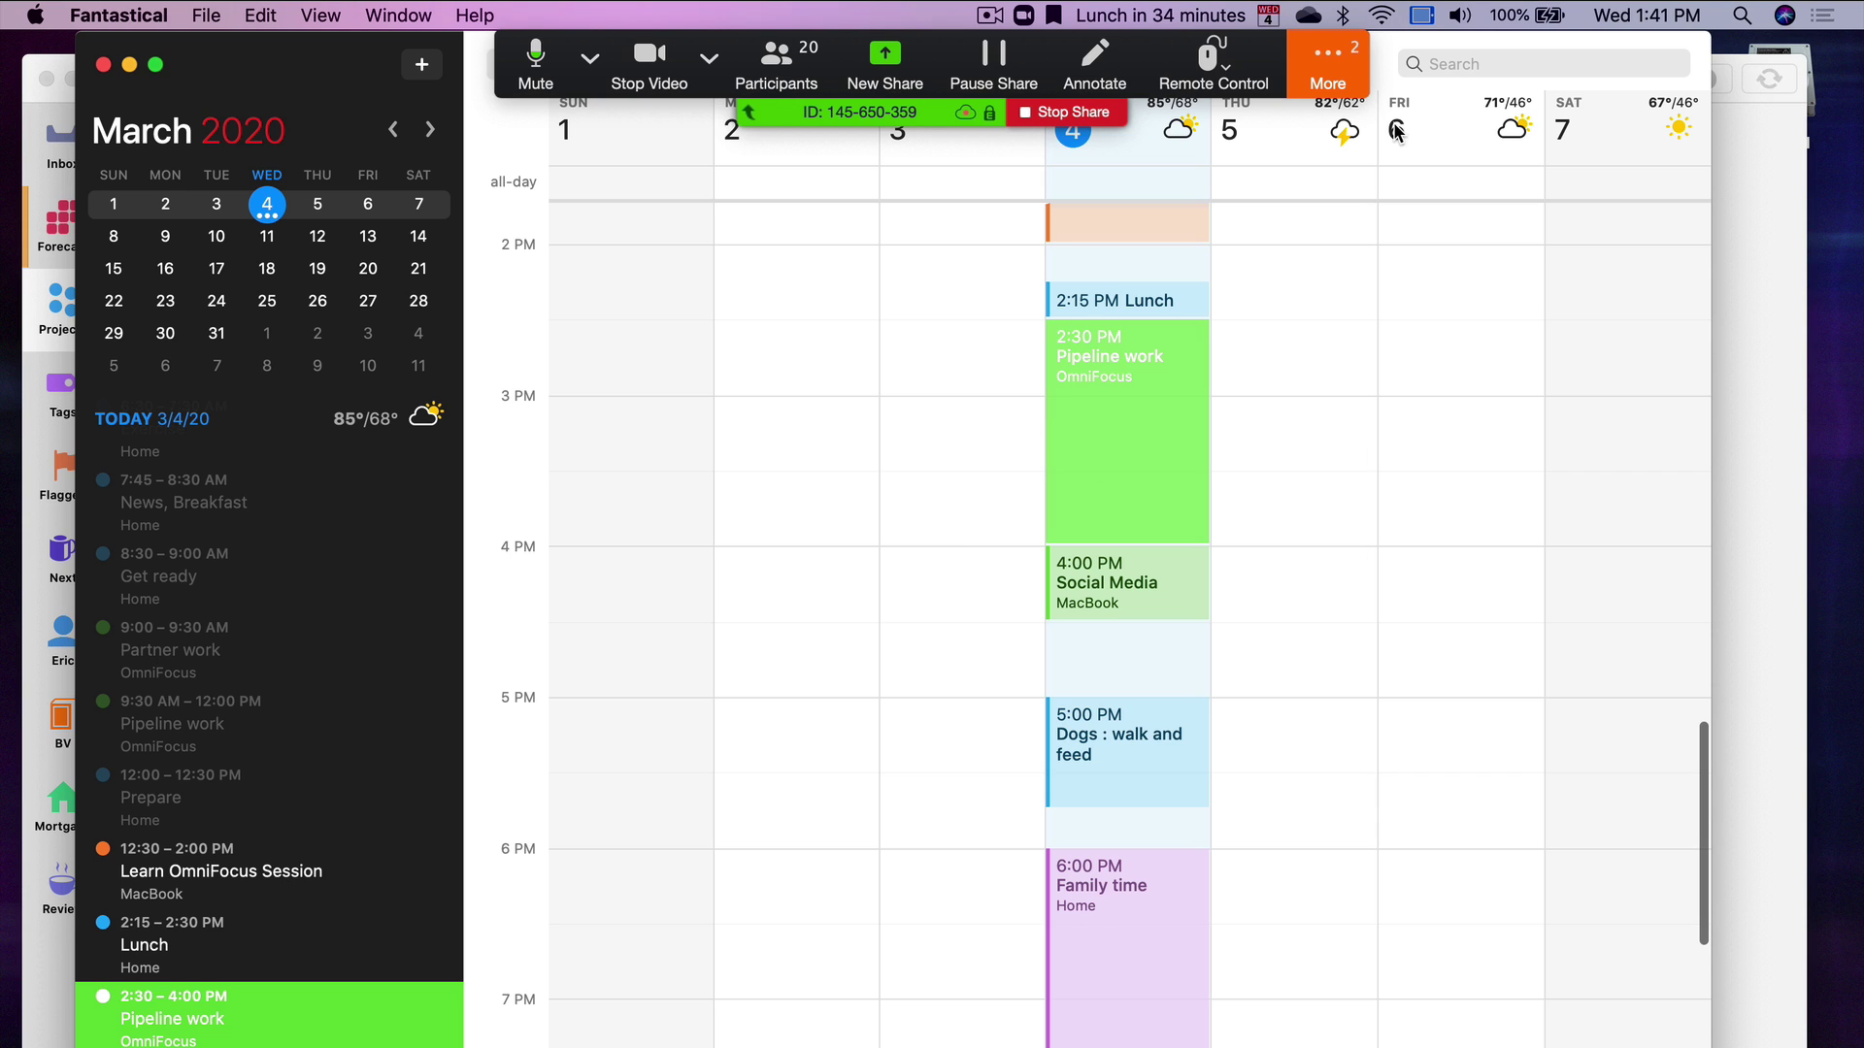
pyautogui.moveTo(1392, 78); pyautogui.dragTo(1399, 225)
pyautogui.click(957, 212)
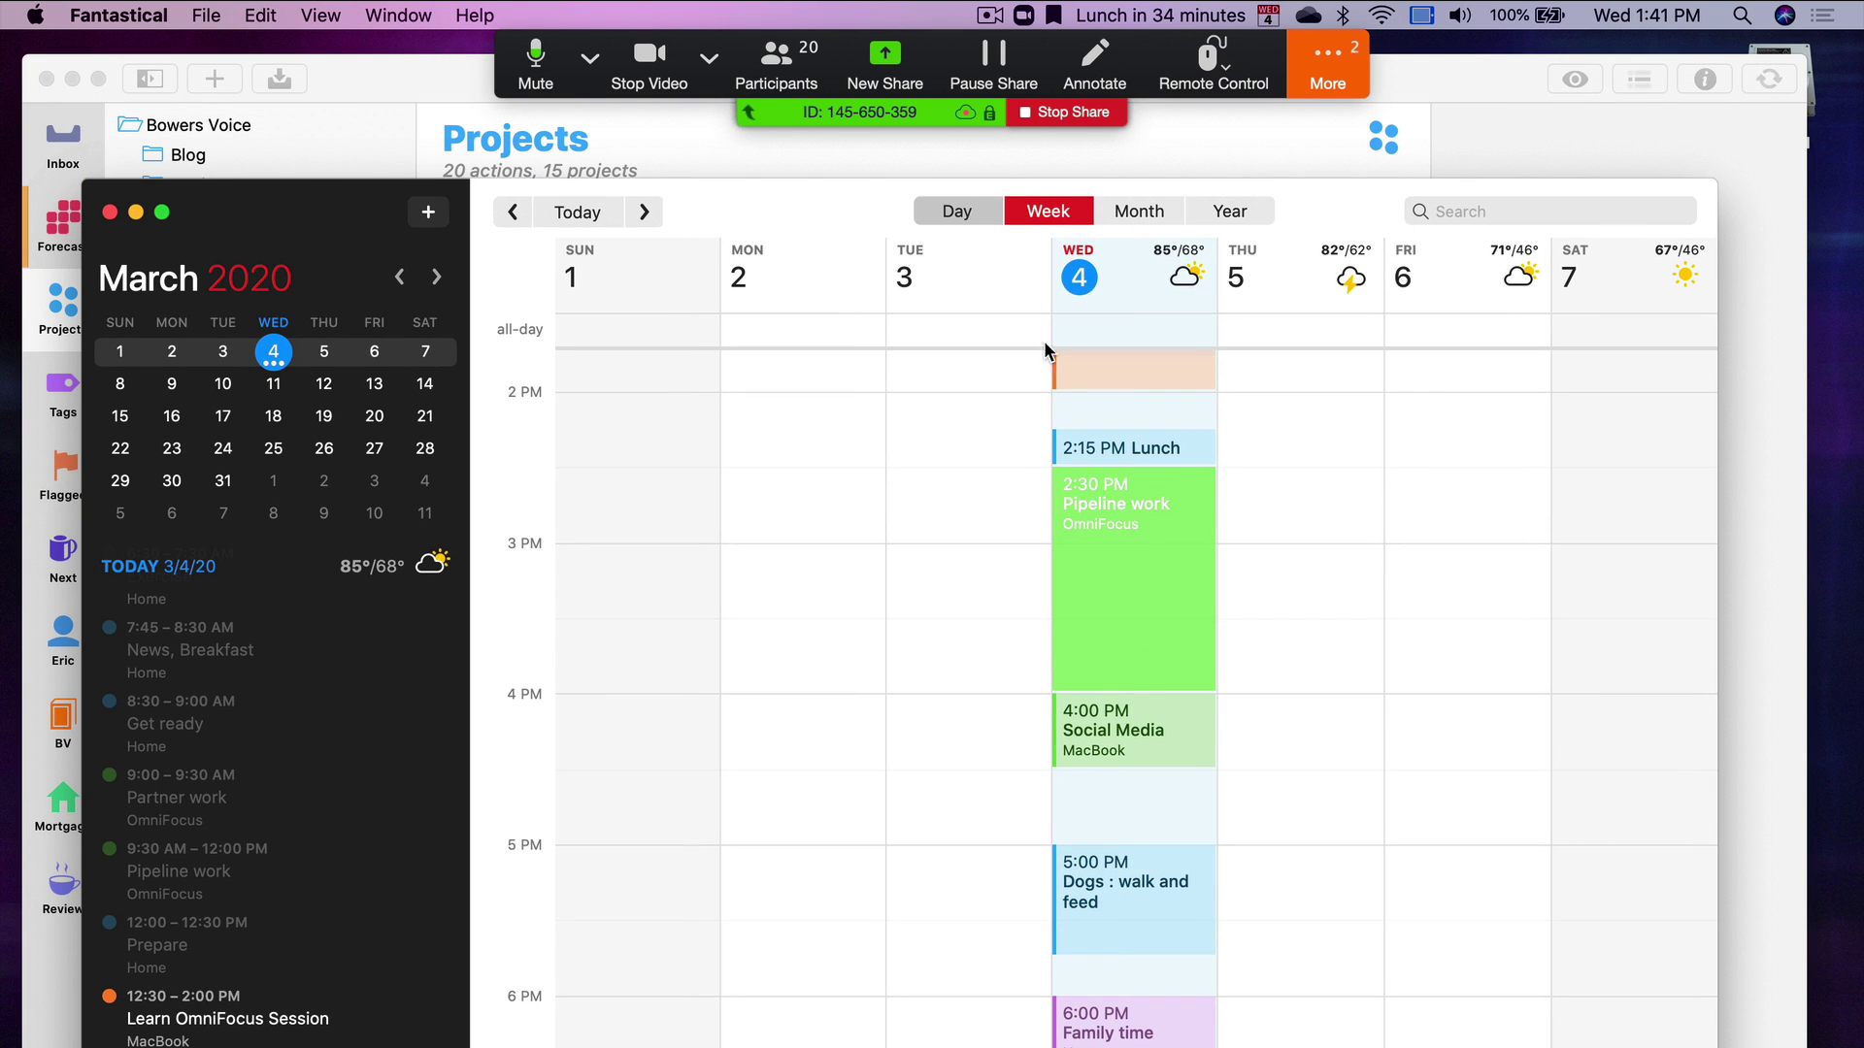
pyautogui.scroll(2, 953, 635)
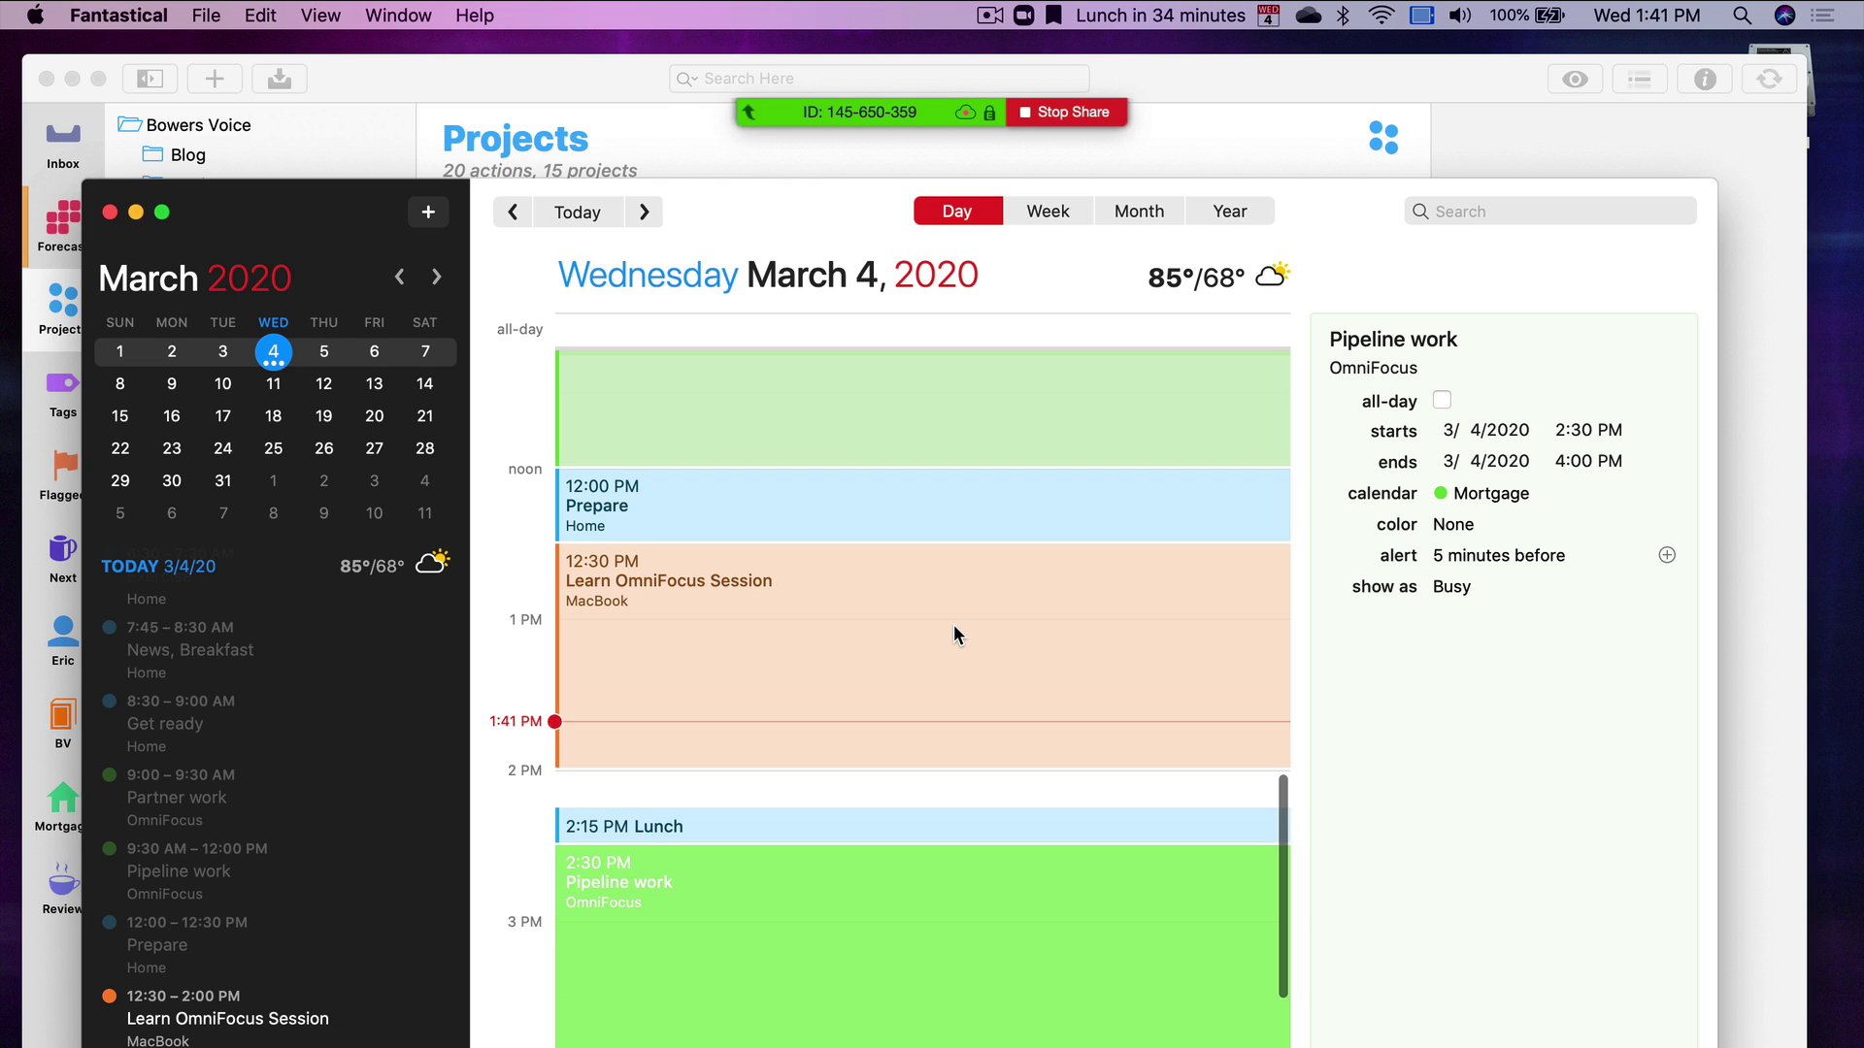
pyautogui.scroll(-1, 953, 626)
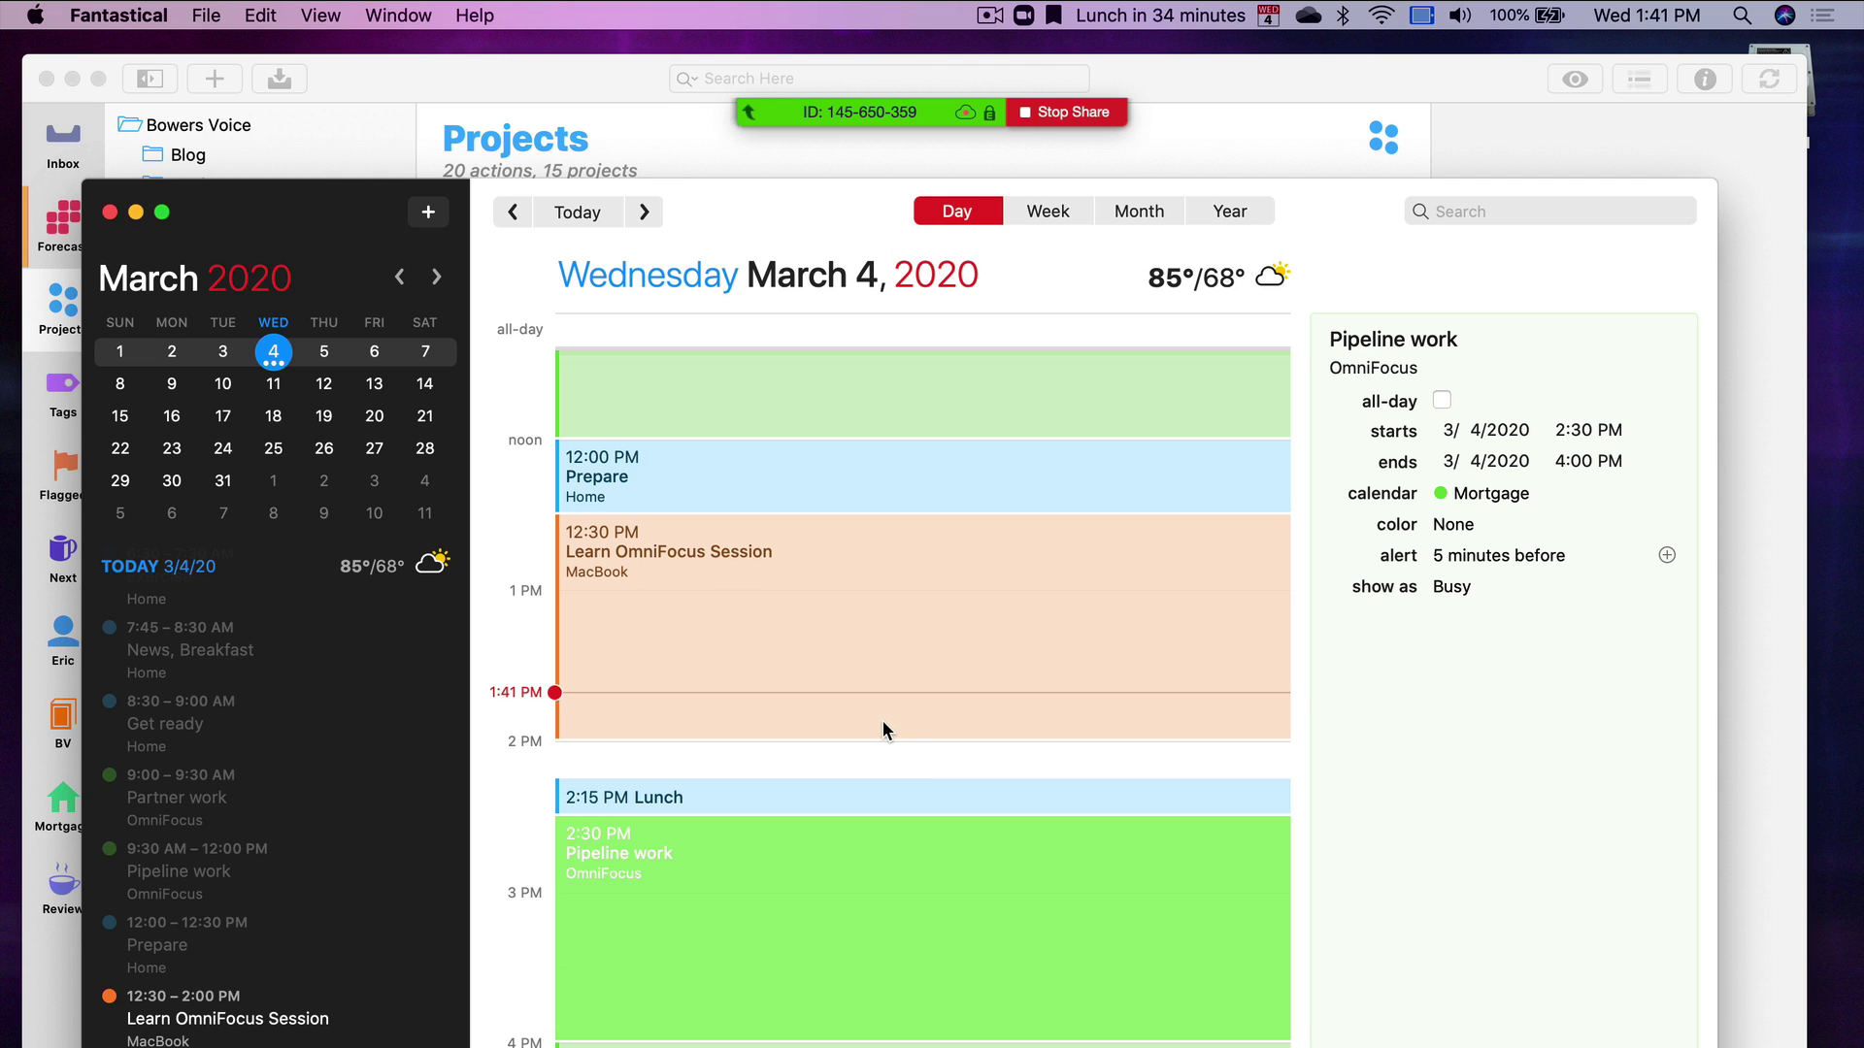
pyautogui.scroll(3, 884, 724)
pyautogui.scroll(3, 881, 729)
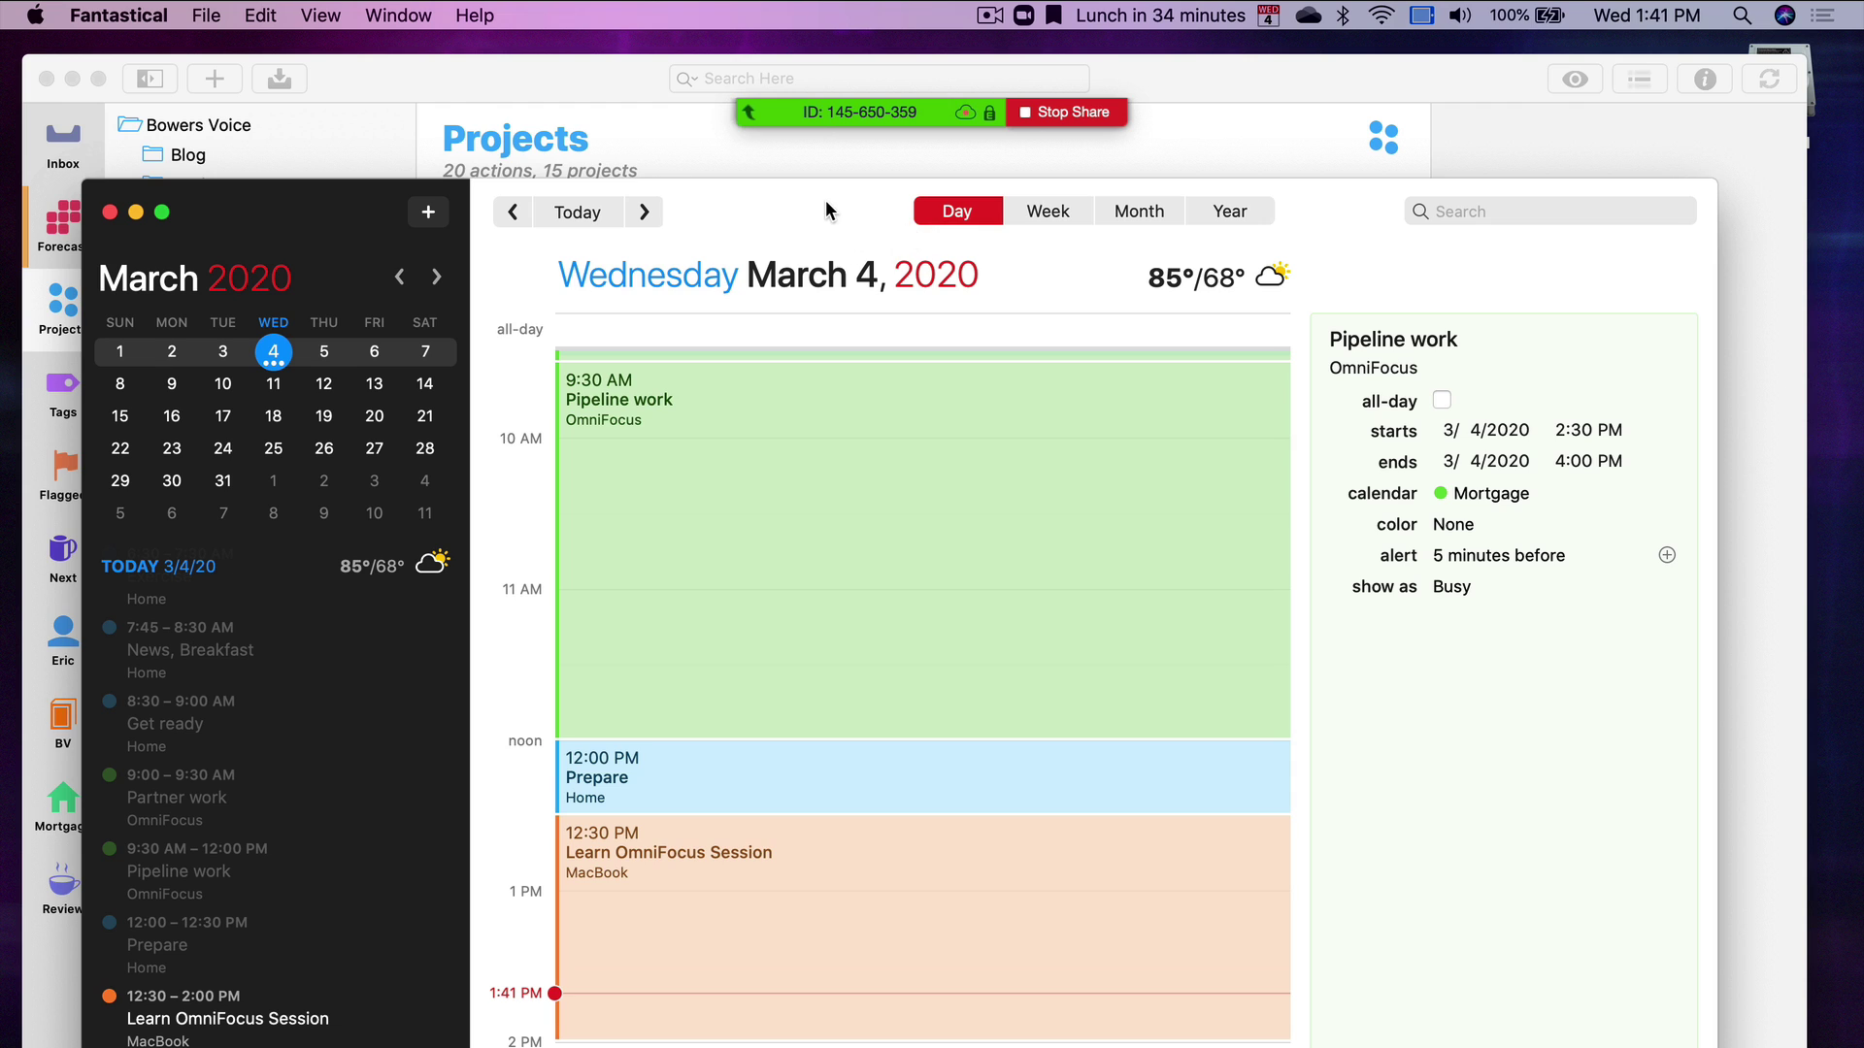
pyautogui.moveTo(825, 200); pyautogui.dragTo(812, 67)
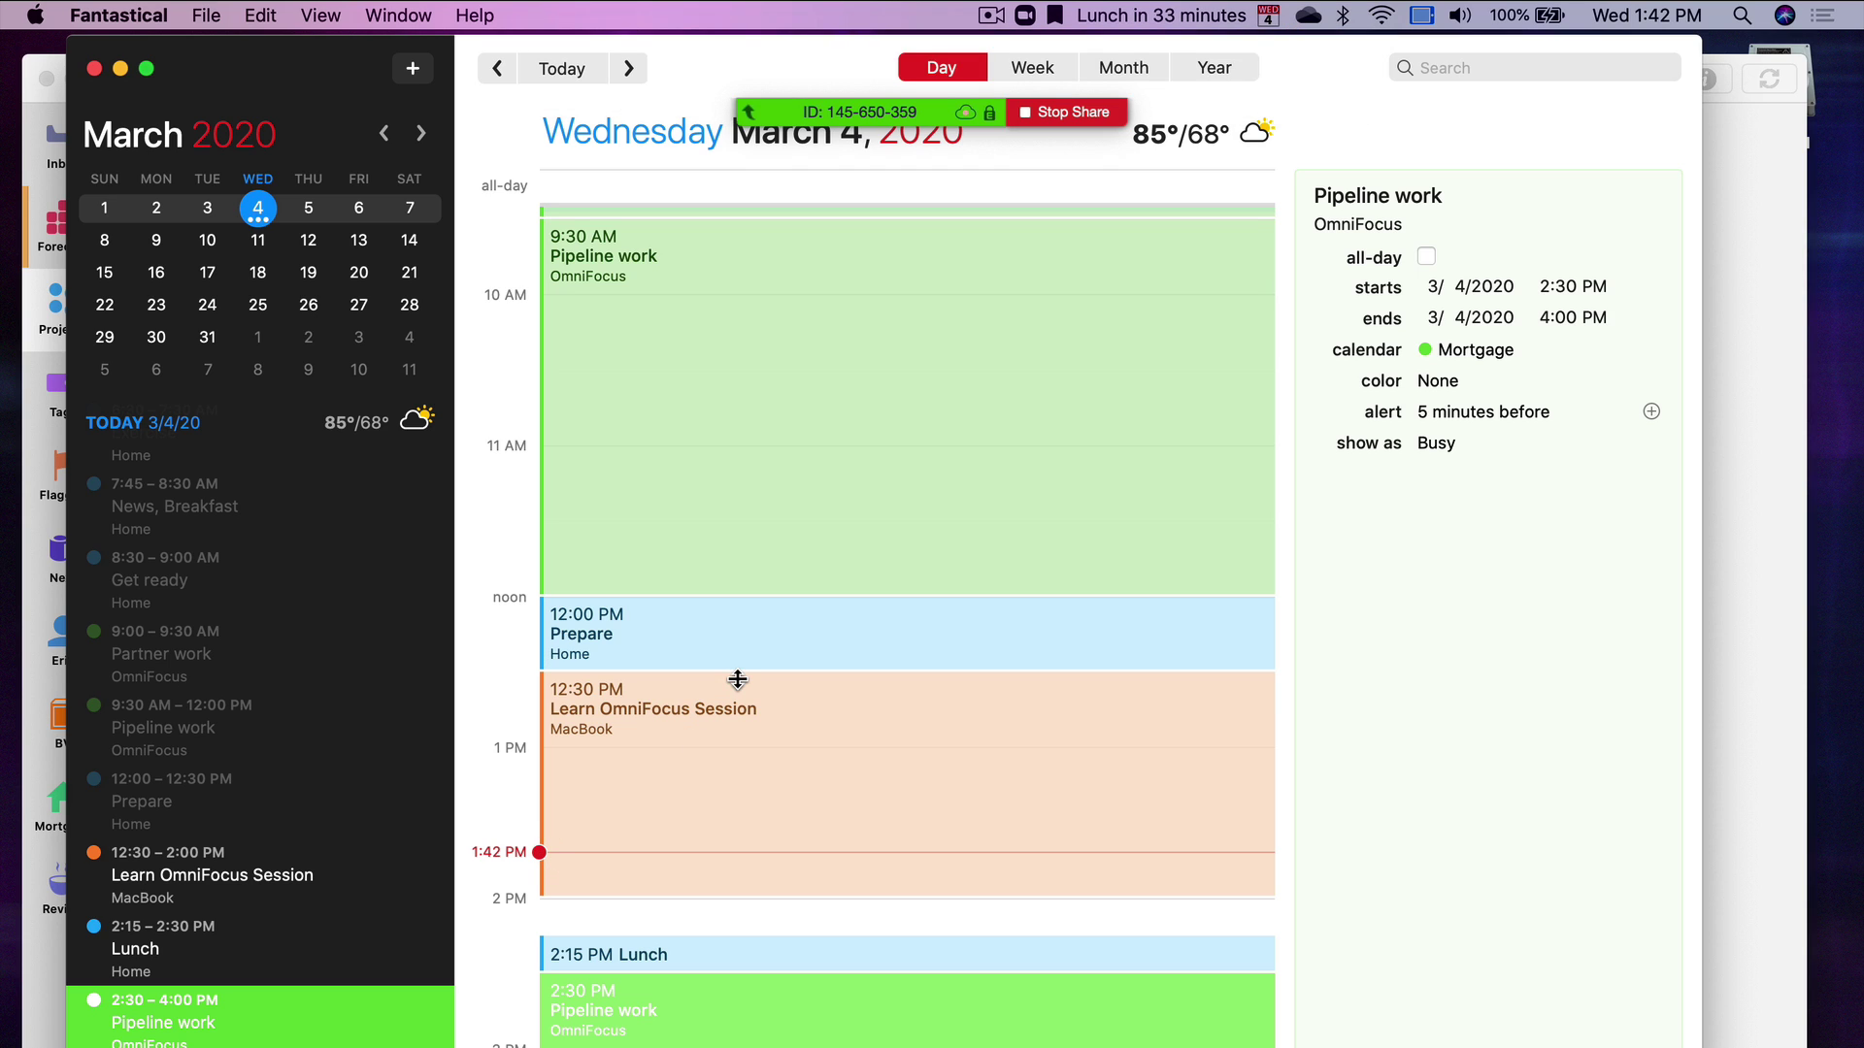
pyautogui.click(801, 781)
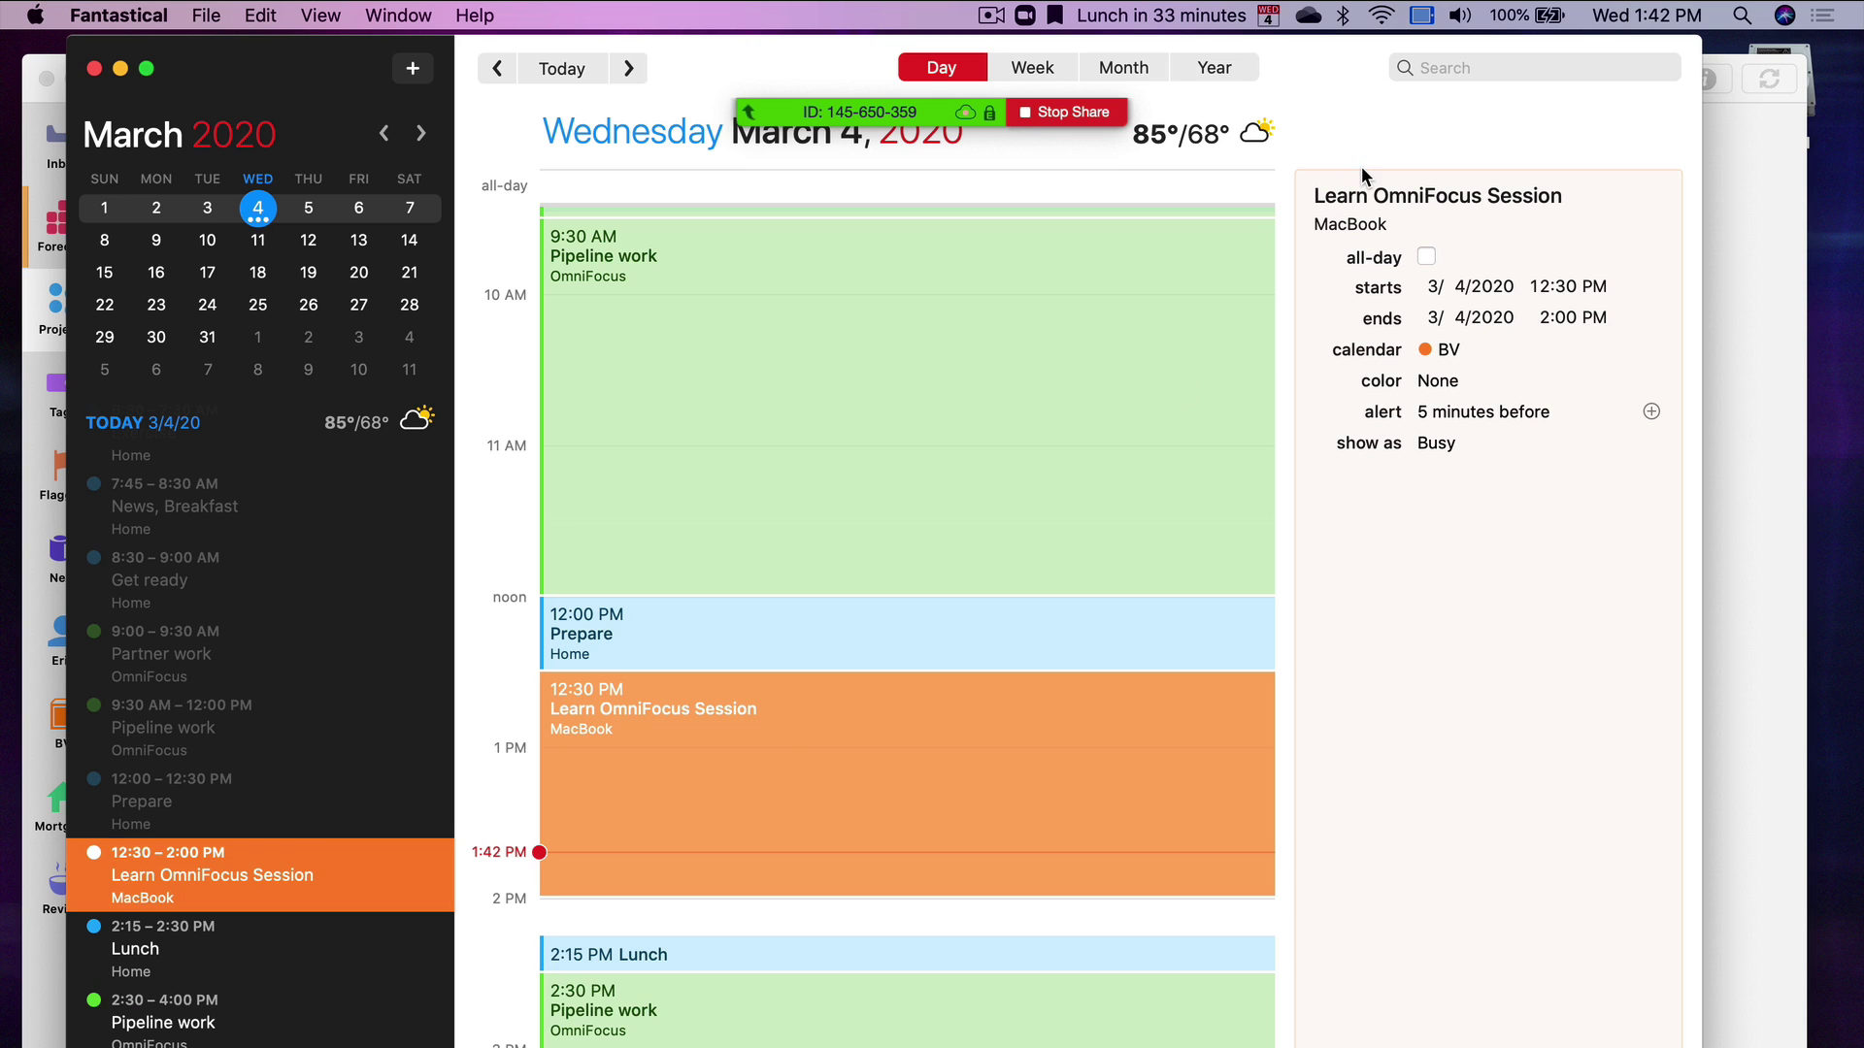
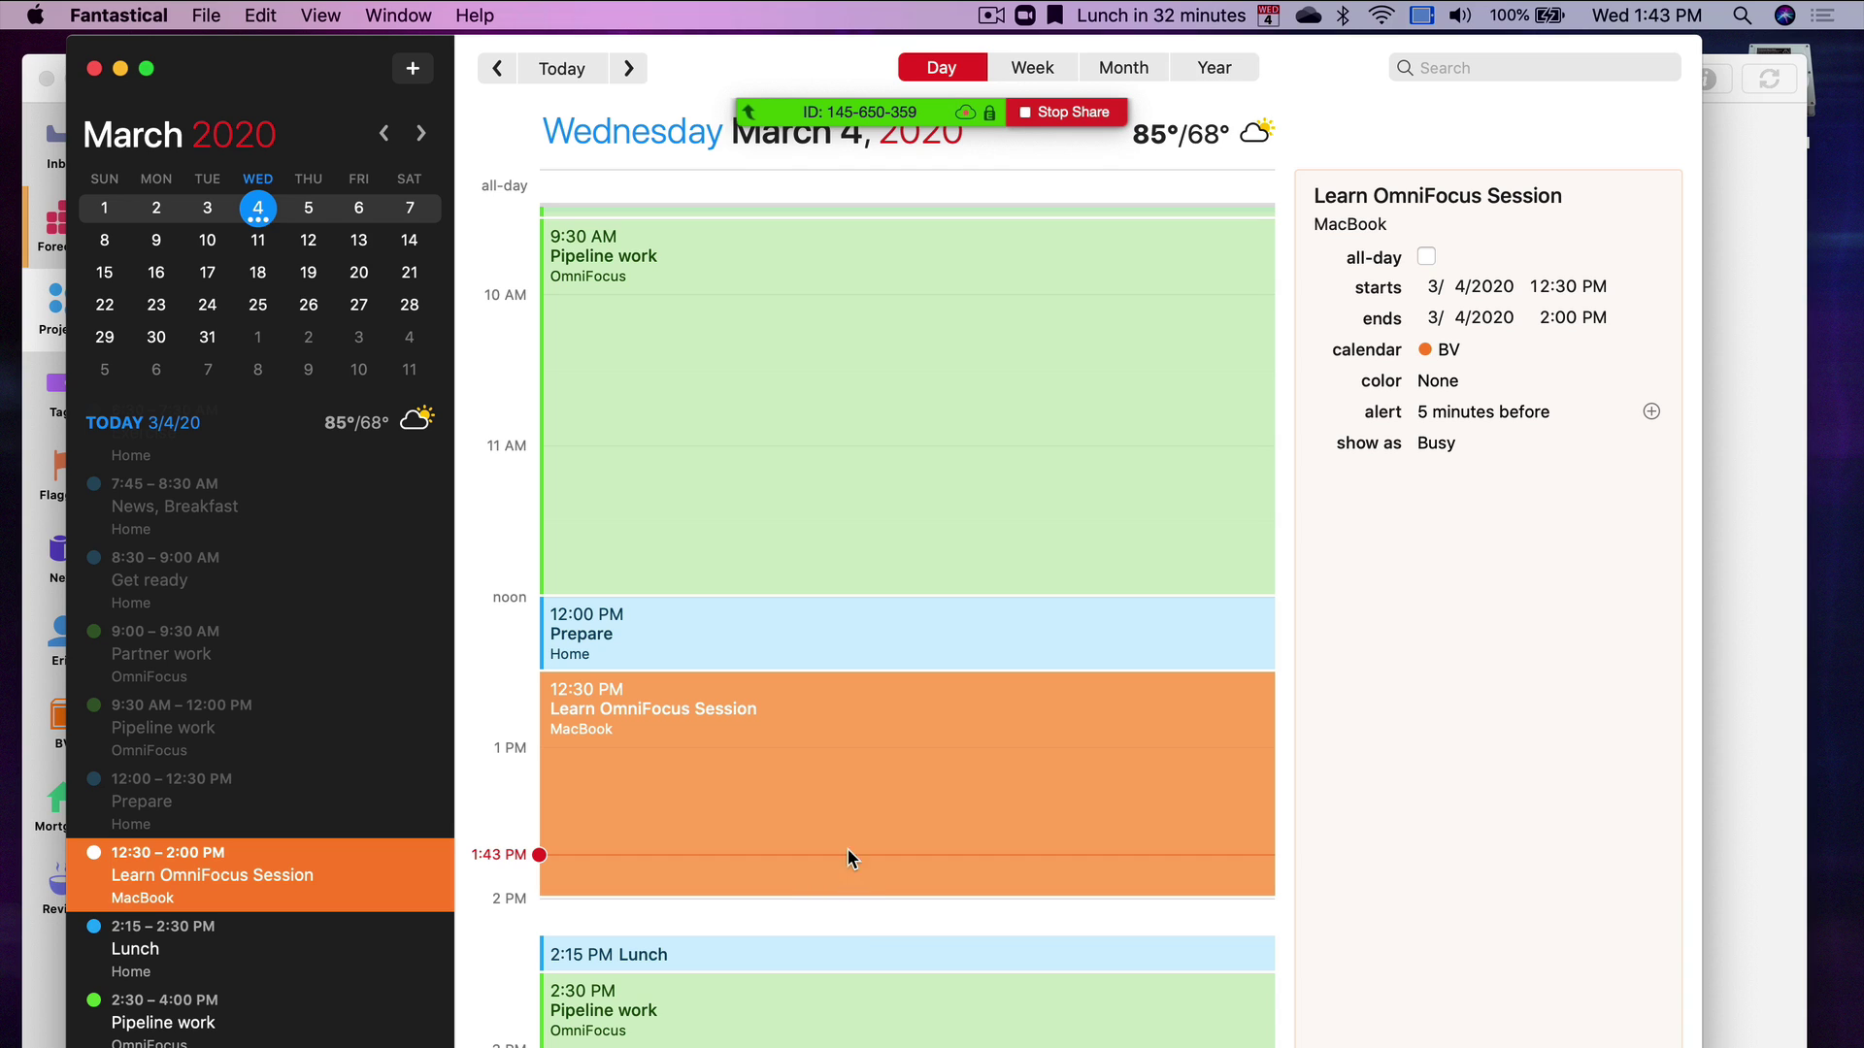
# Check the Pipeline work event's calendar choices in Fantastical, leaving its calendar unchanged
pyautogui.click(815, 479)
pyautogui.press('super+Tab')
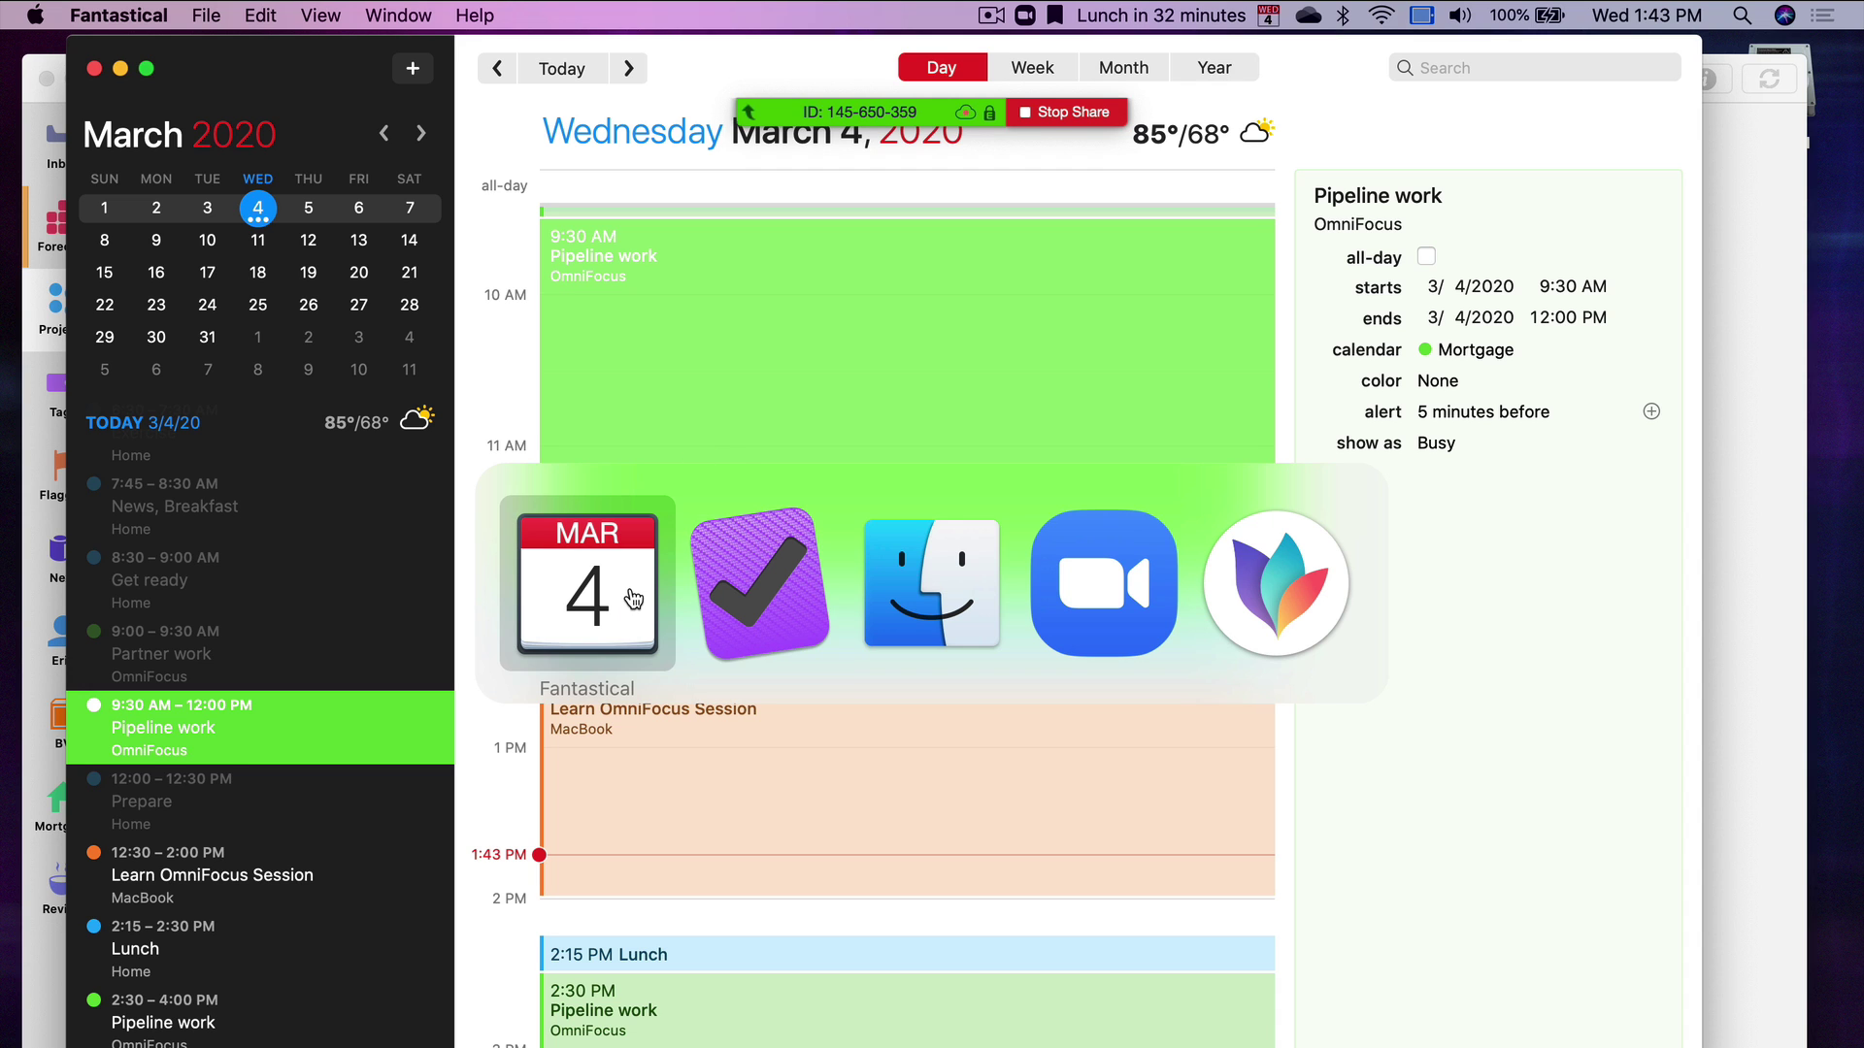
pyautogui.click(633, 599)
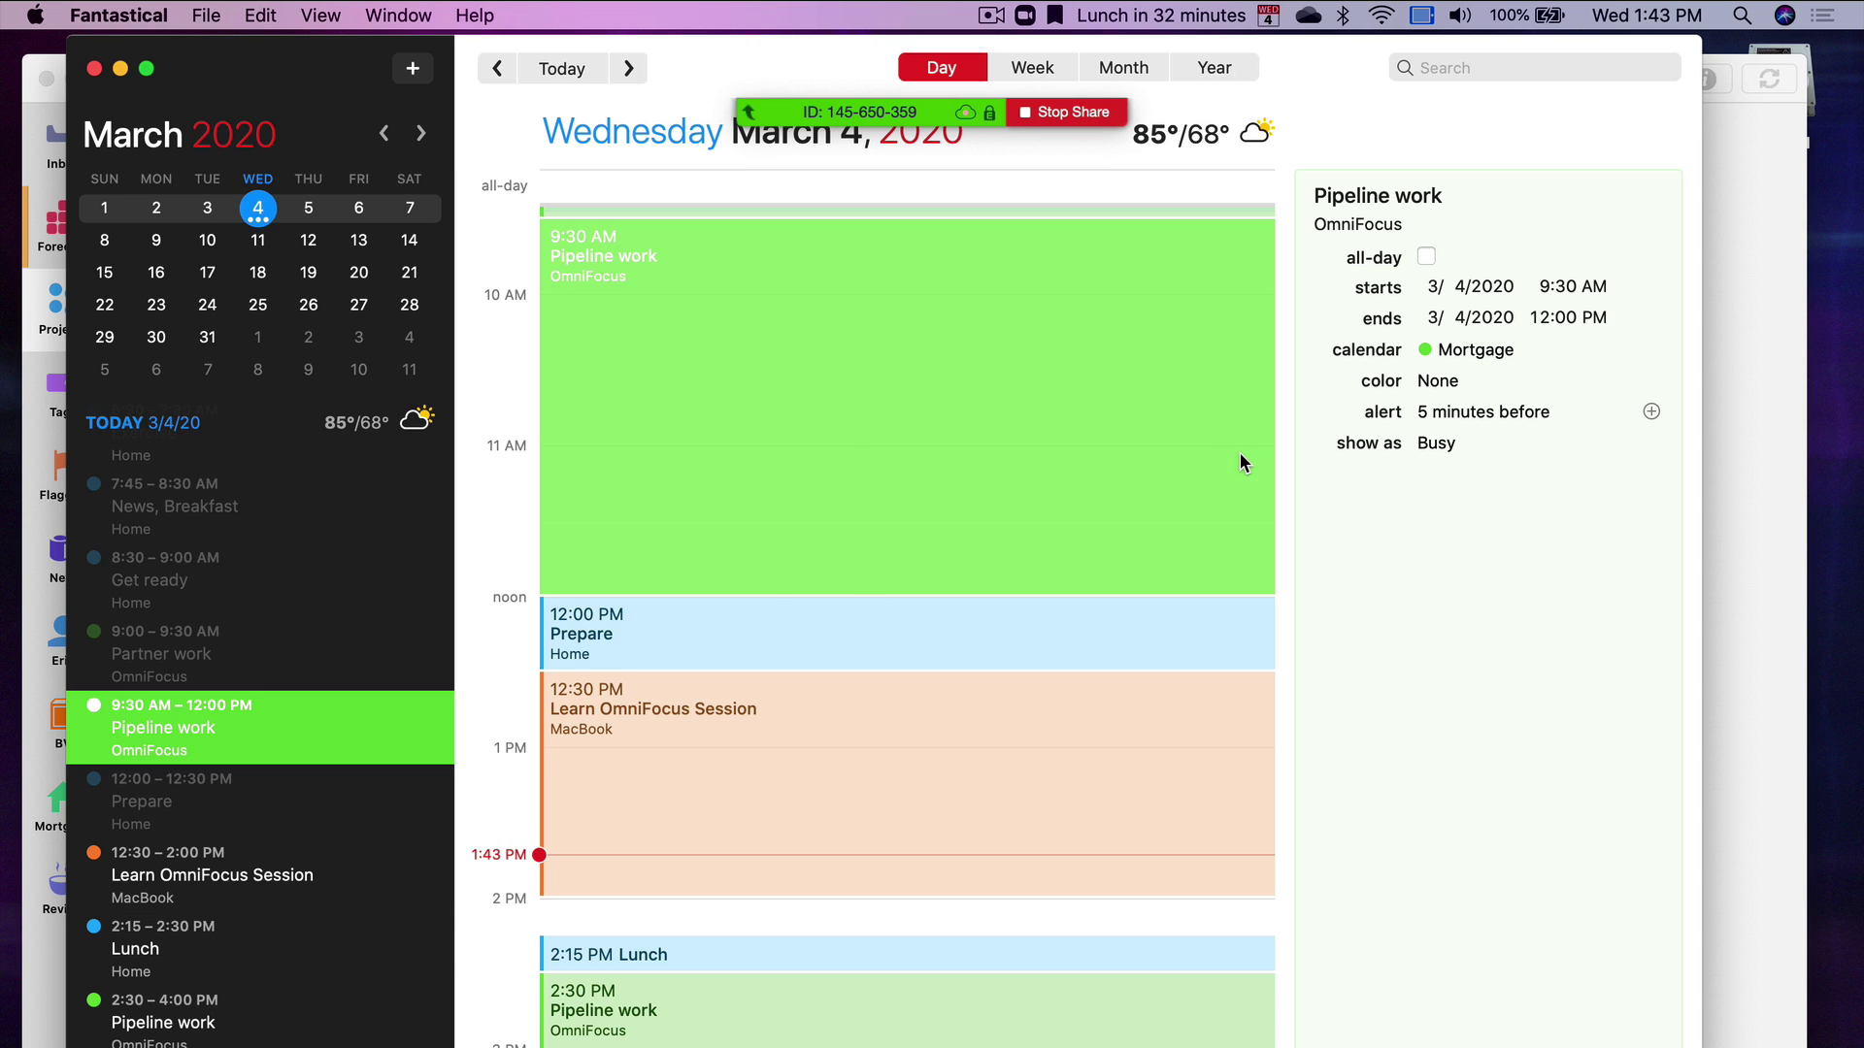
pyautogui.click(1482, 348)
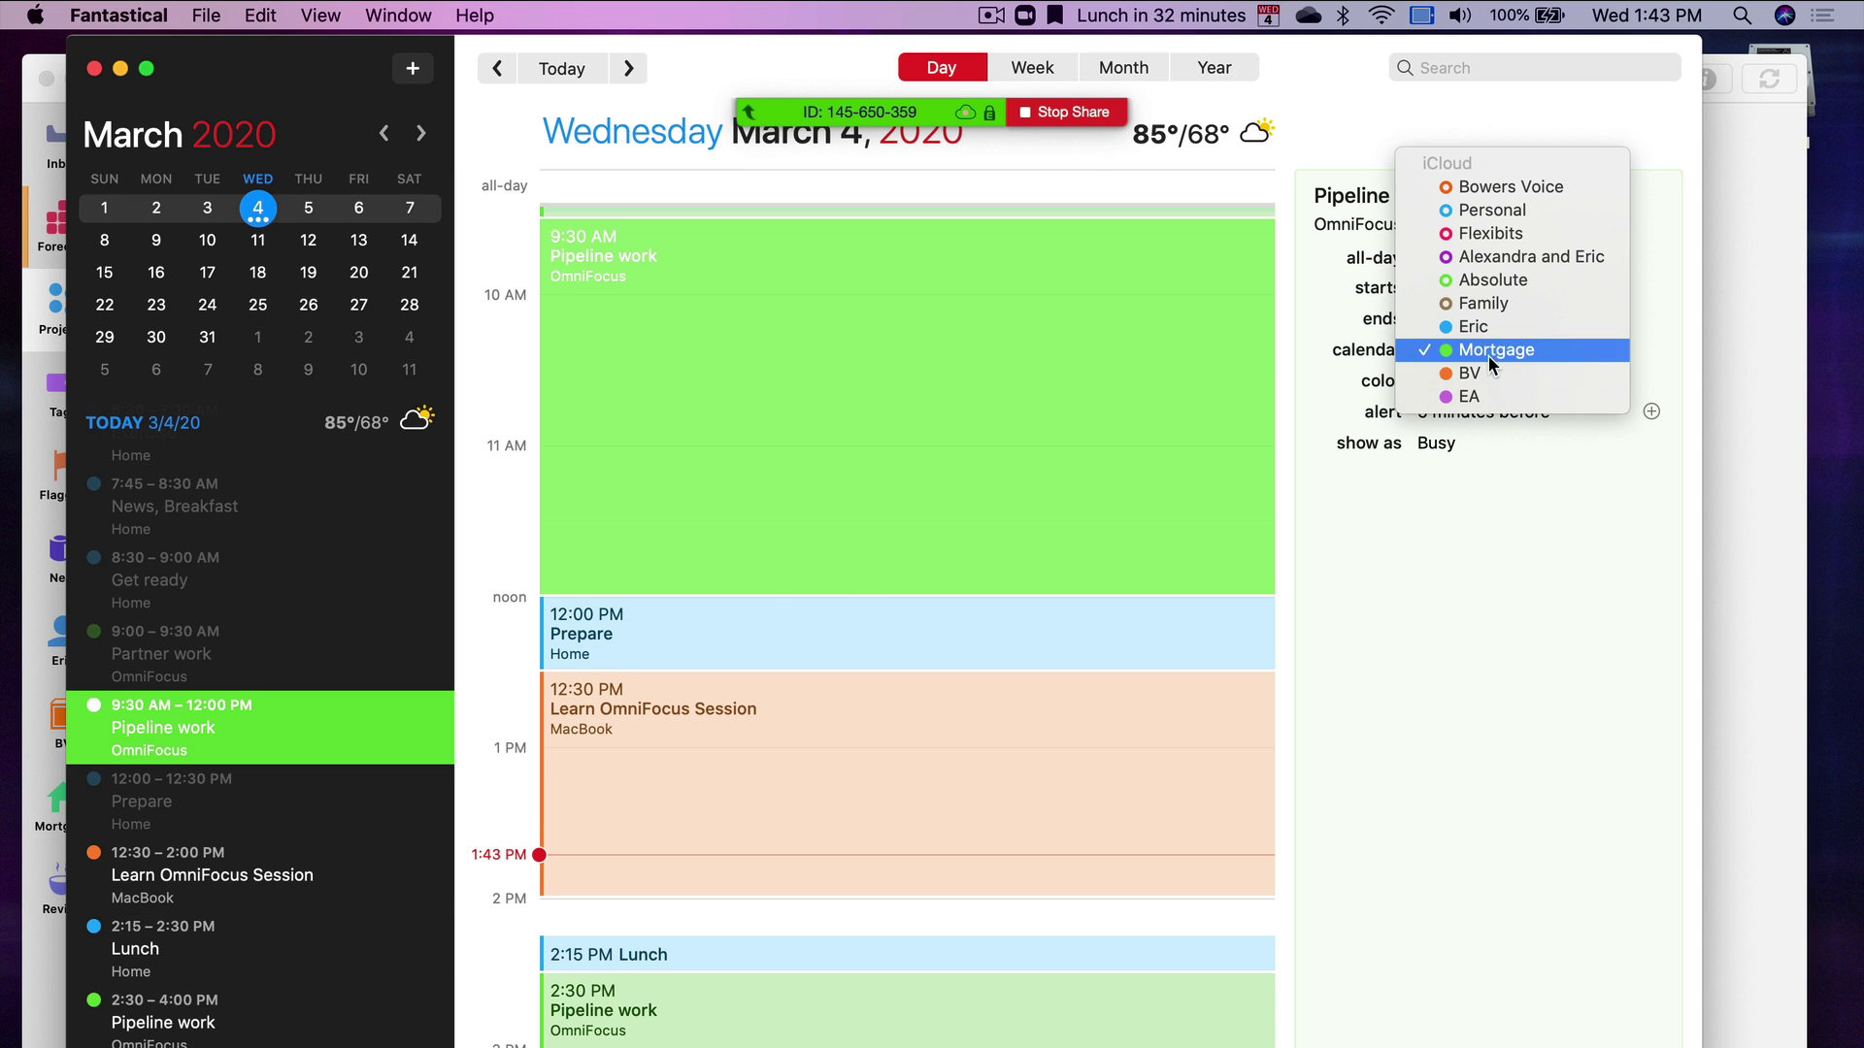
pyautogui.click(1502, 912)
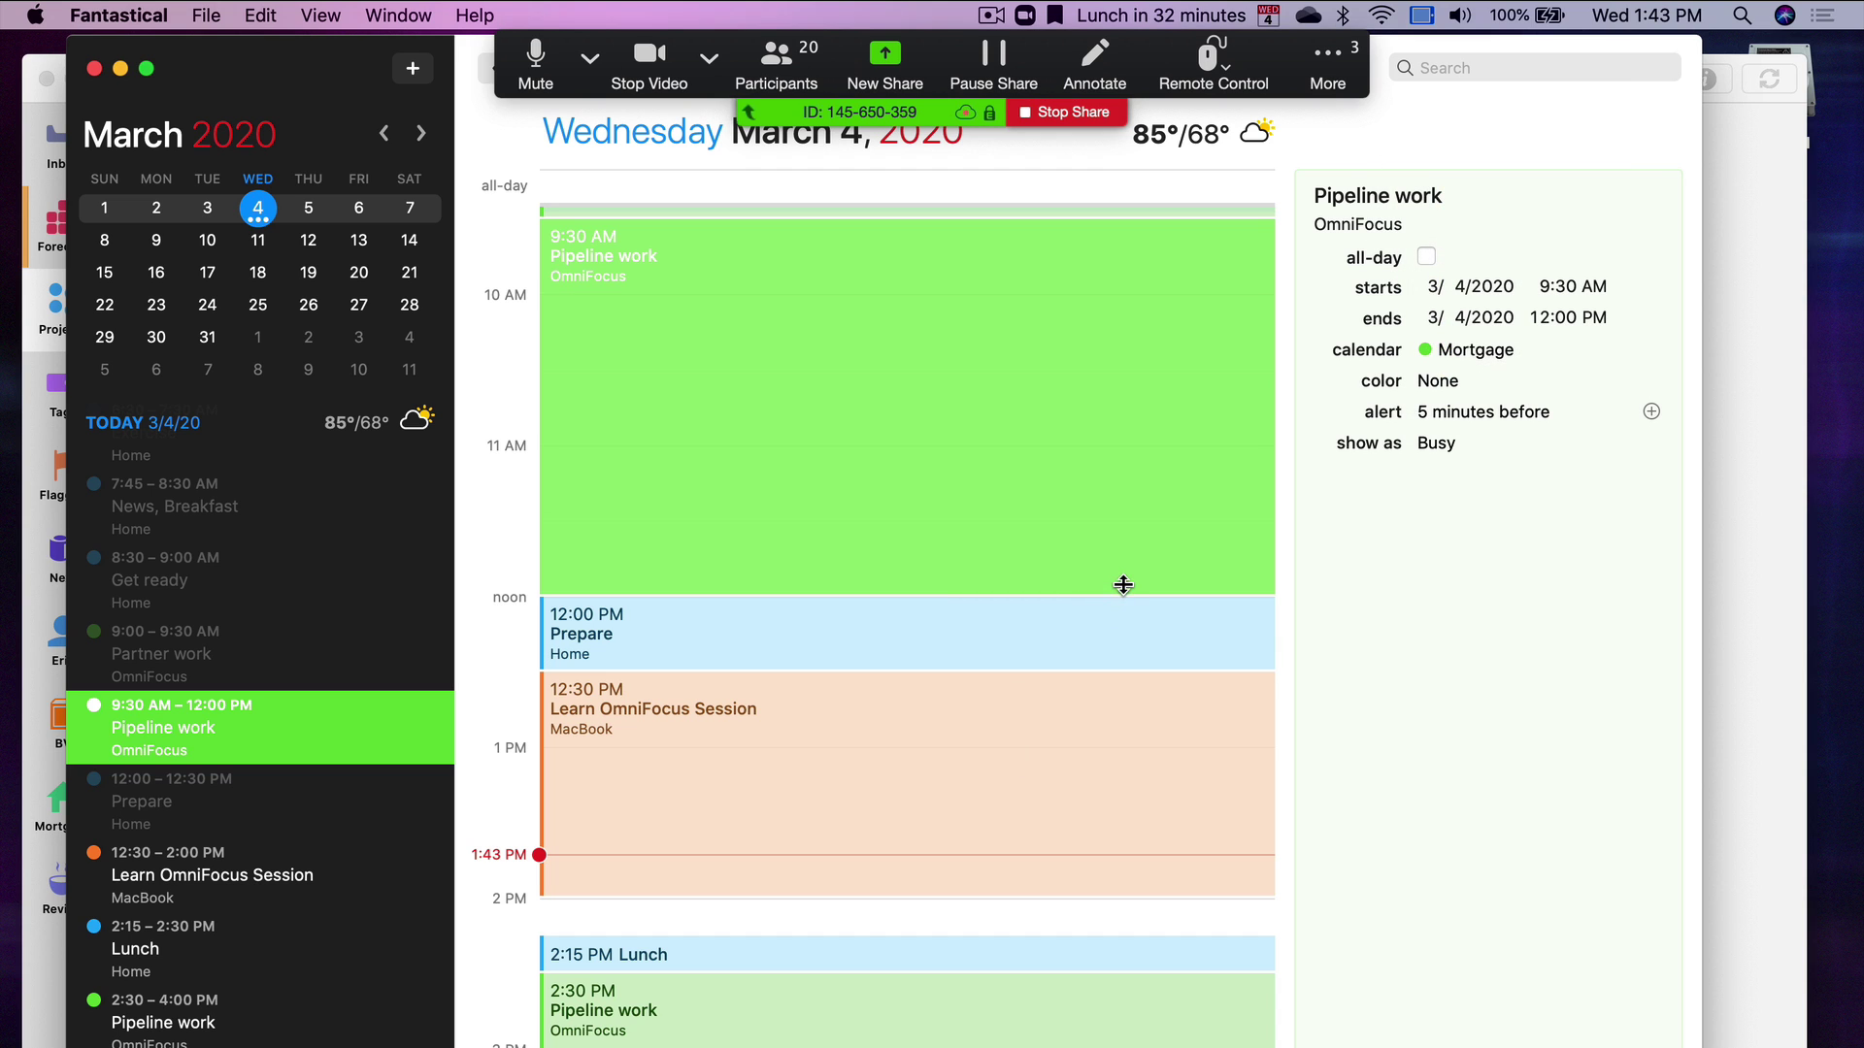
# Review the Learn OmniFocus Session and Prepare event details, then switch to OmniFocus
pyautogui.click(1151, 695)
pyautogui.click(1157, 645)
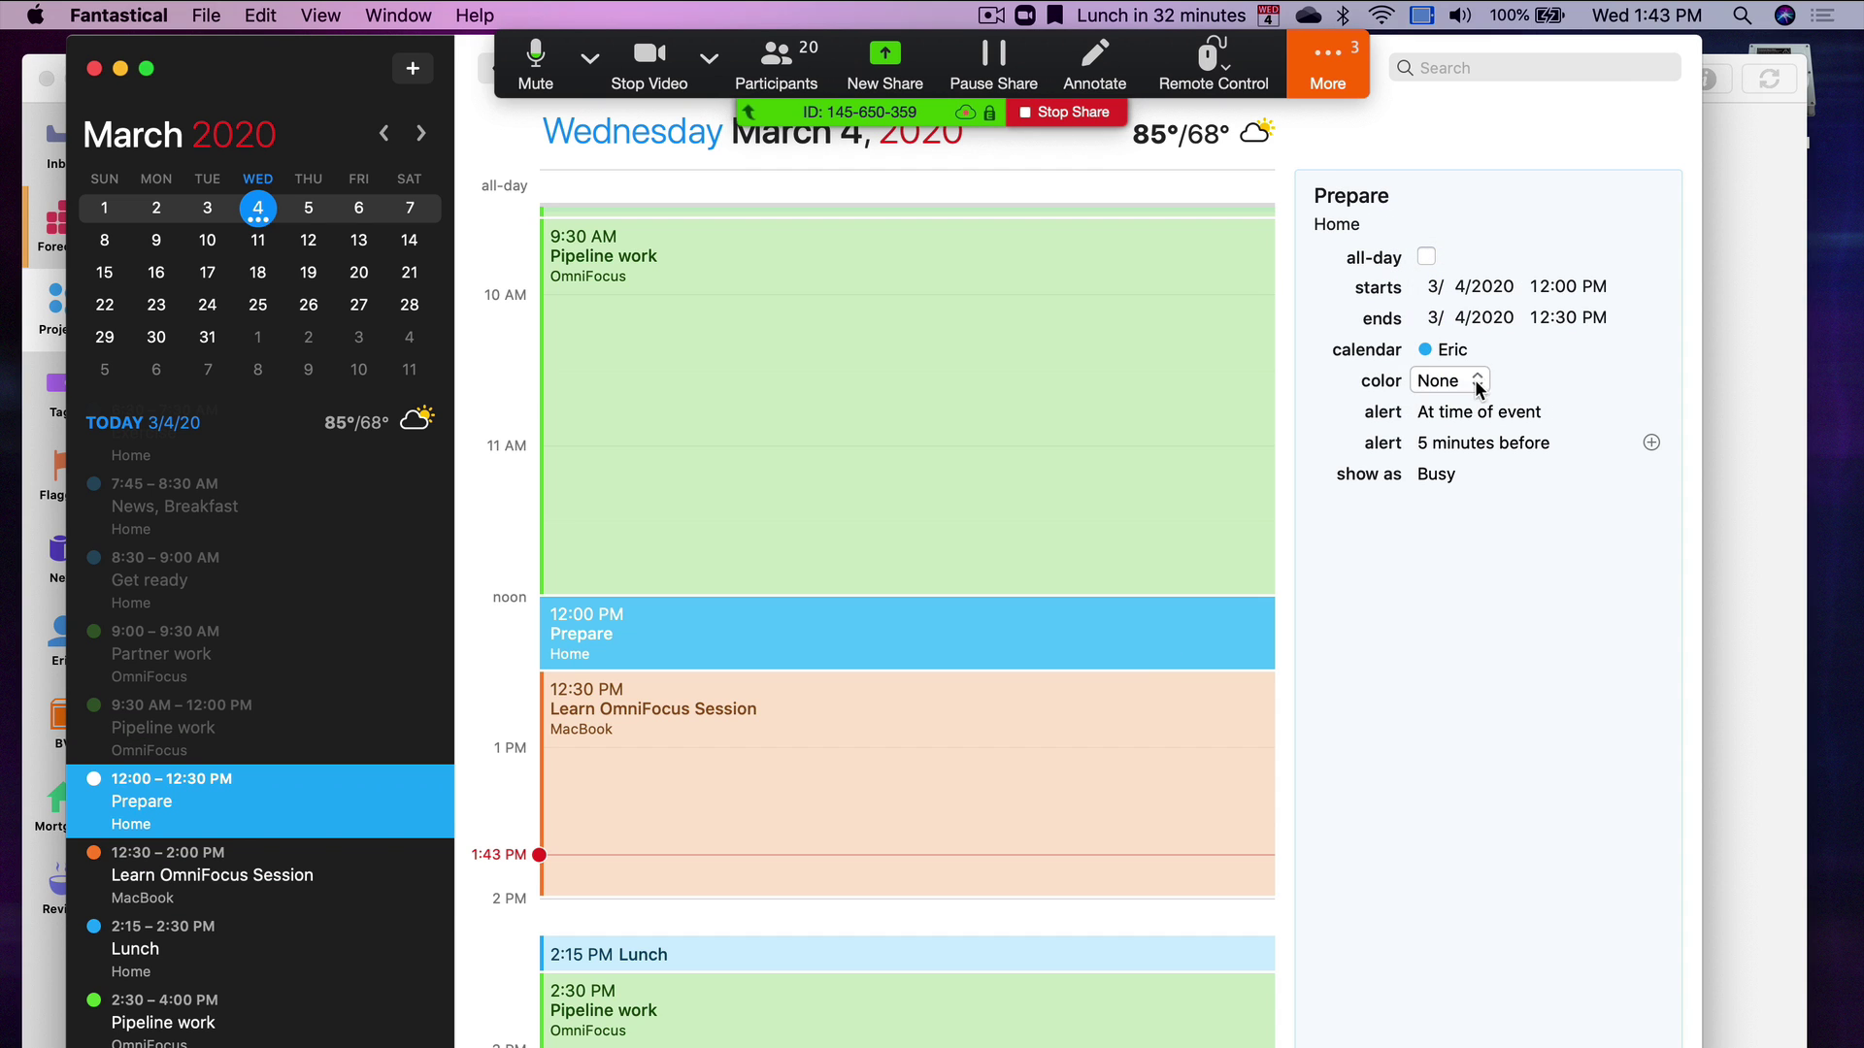
pyautogui.click(1140, 701)
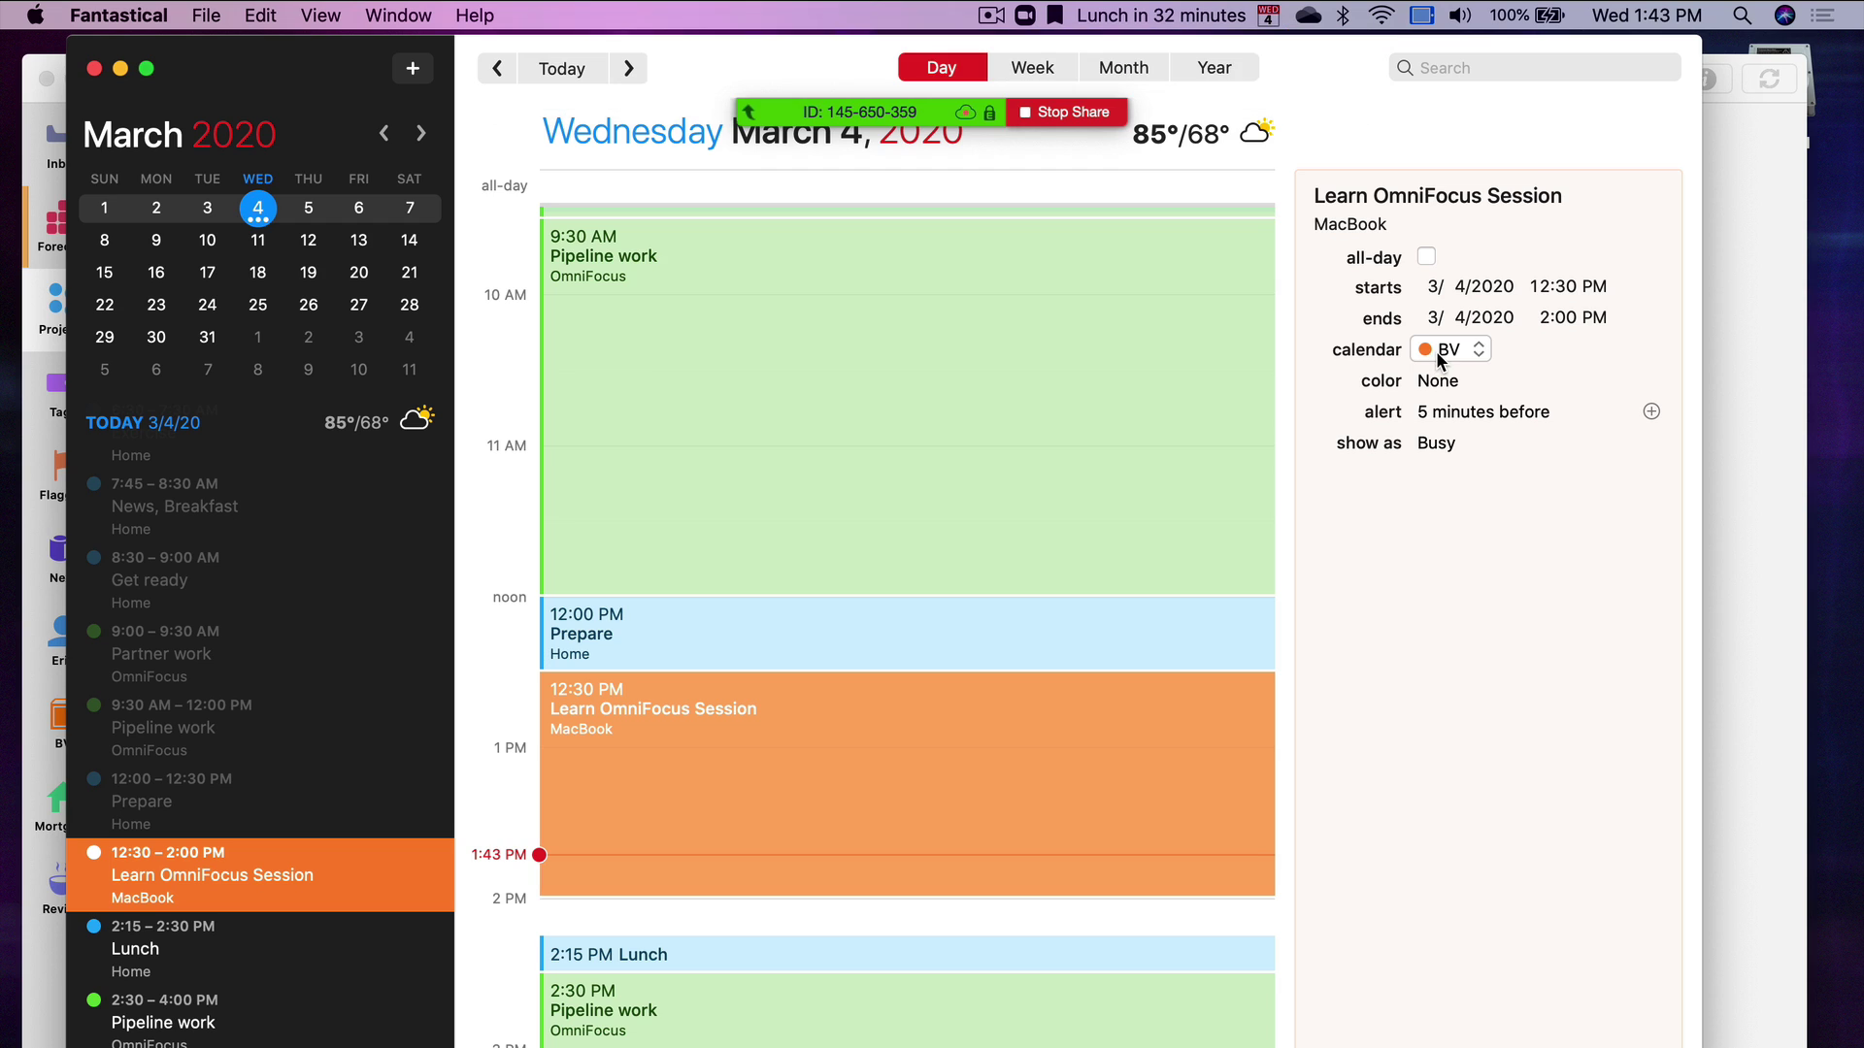
pyautogui.press('super+Tab')
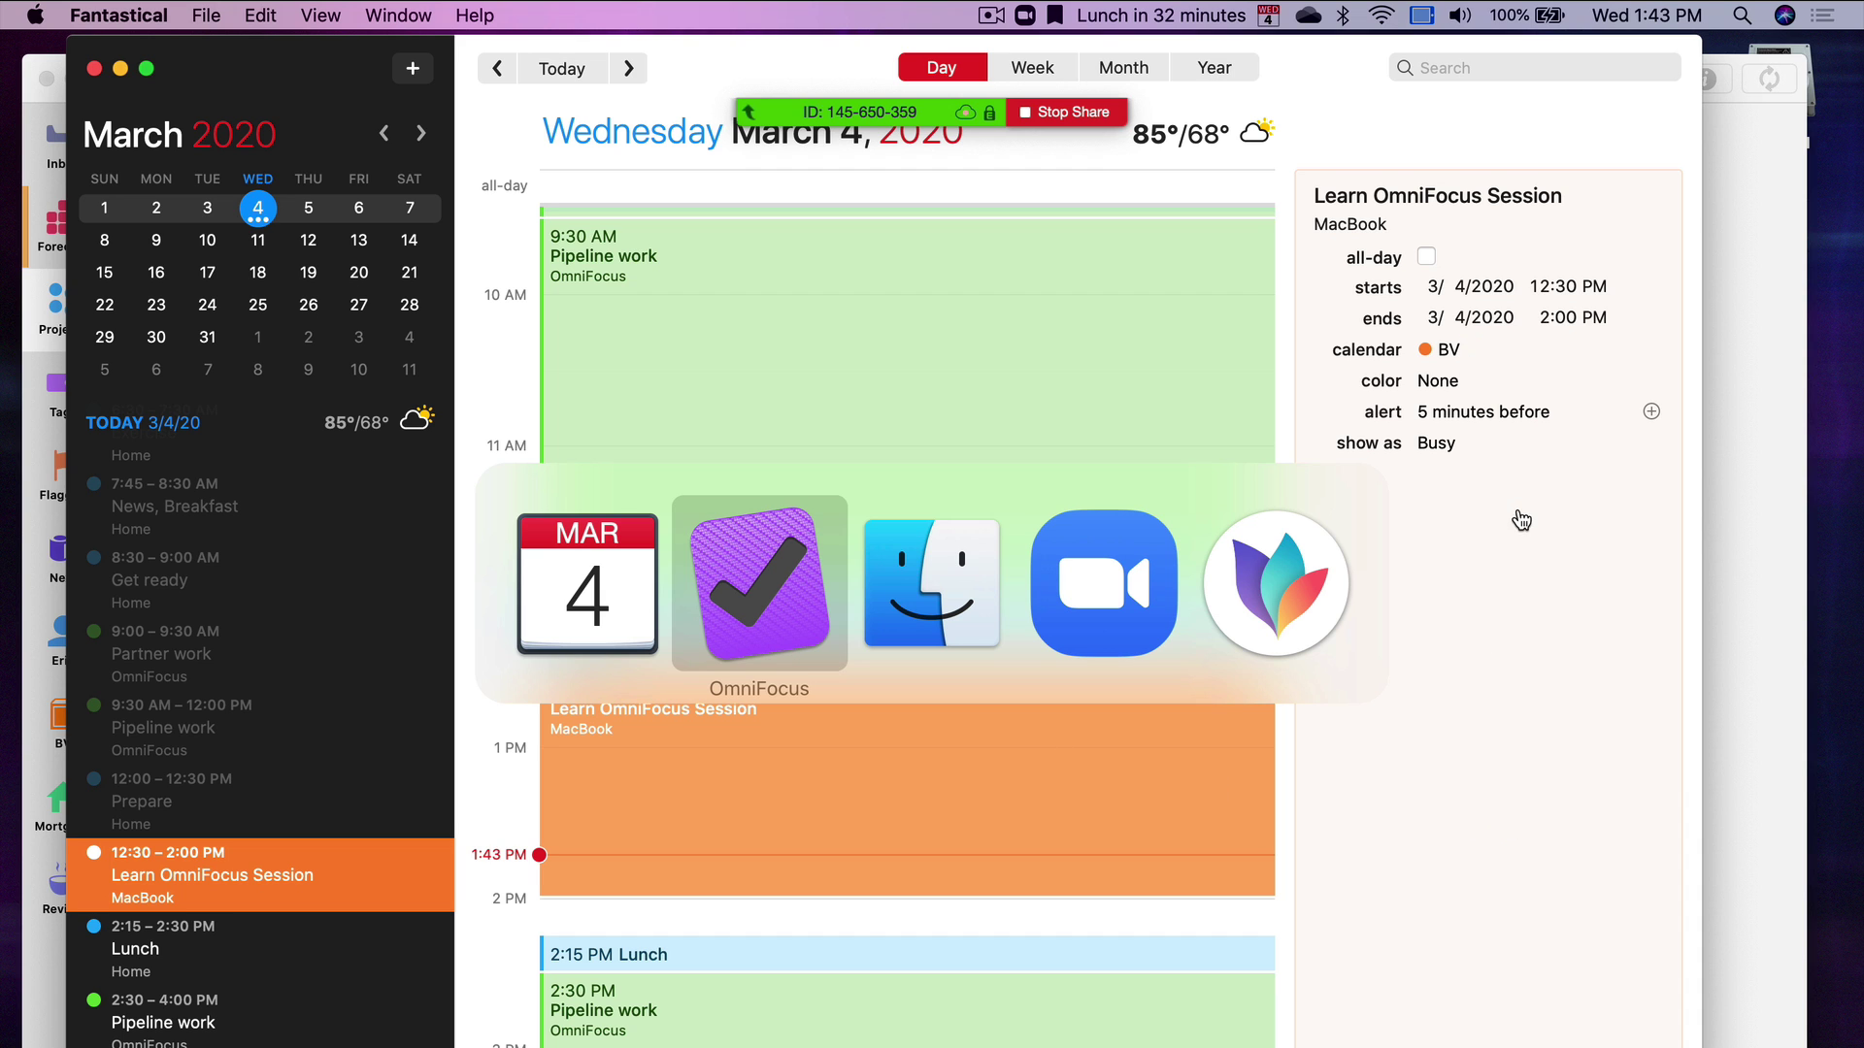
pyautogui.press('Tab')
# Bring OmniFocus forward and show only the Business folder with its empty [Business] list
pyautogui.click(784, 590)
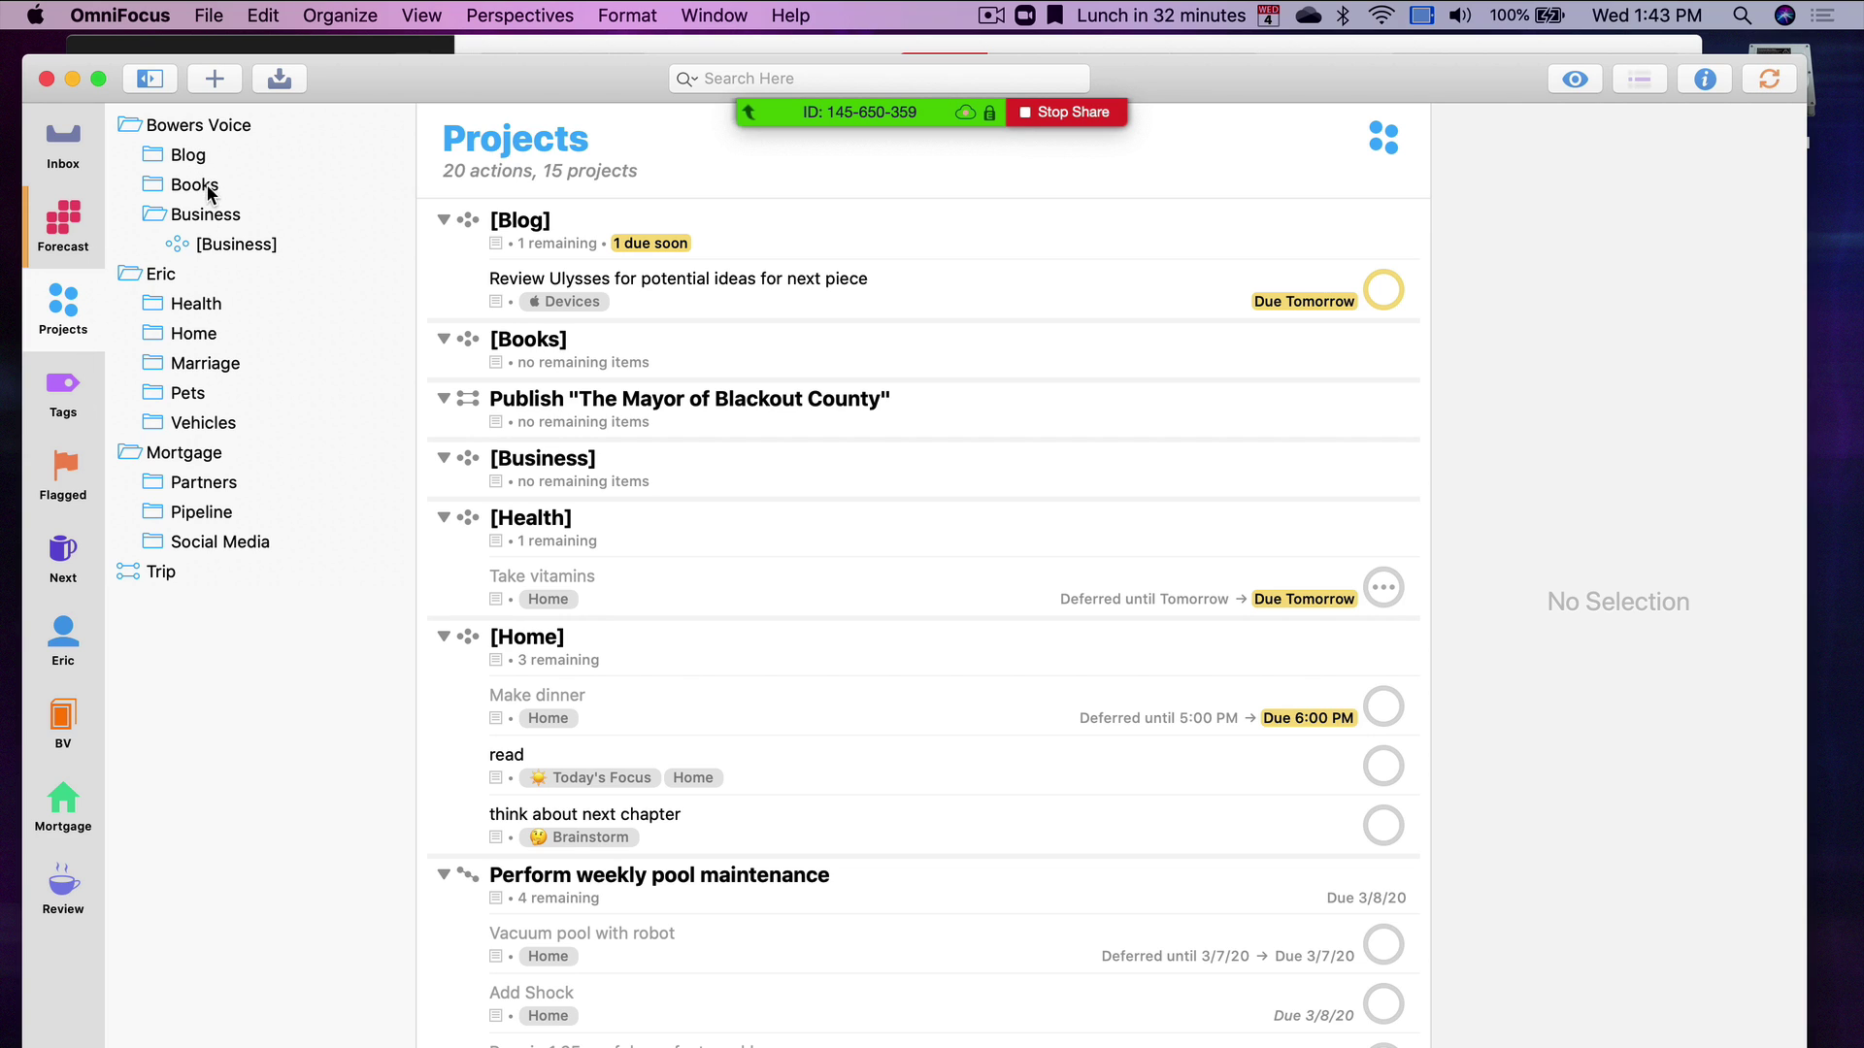
pyautogui.click(216, 214)
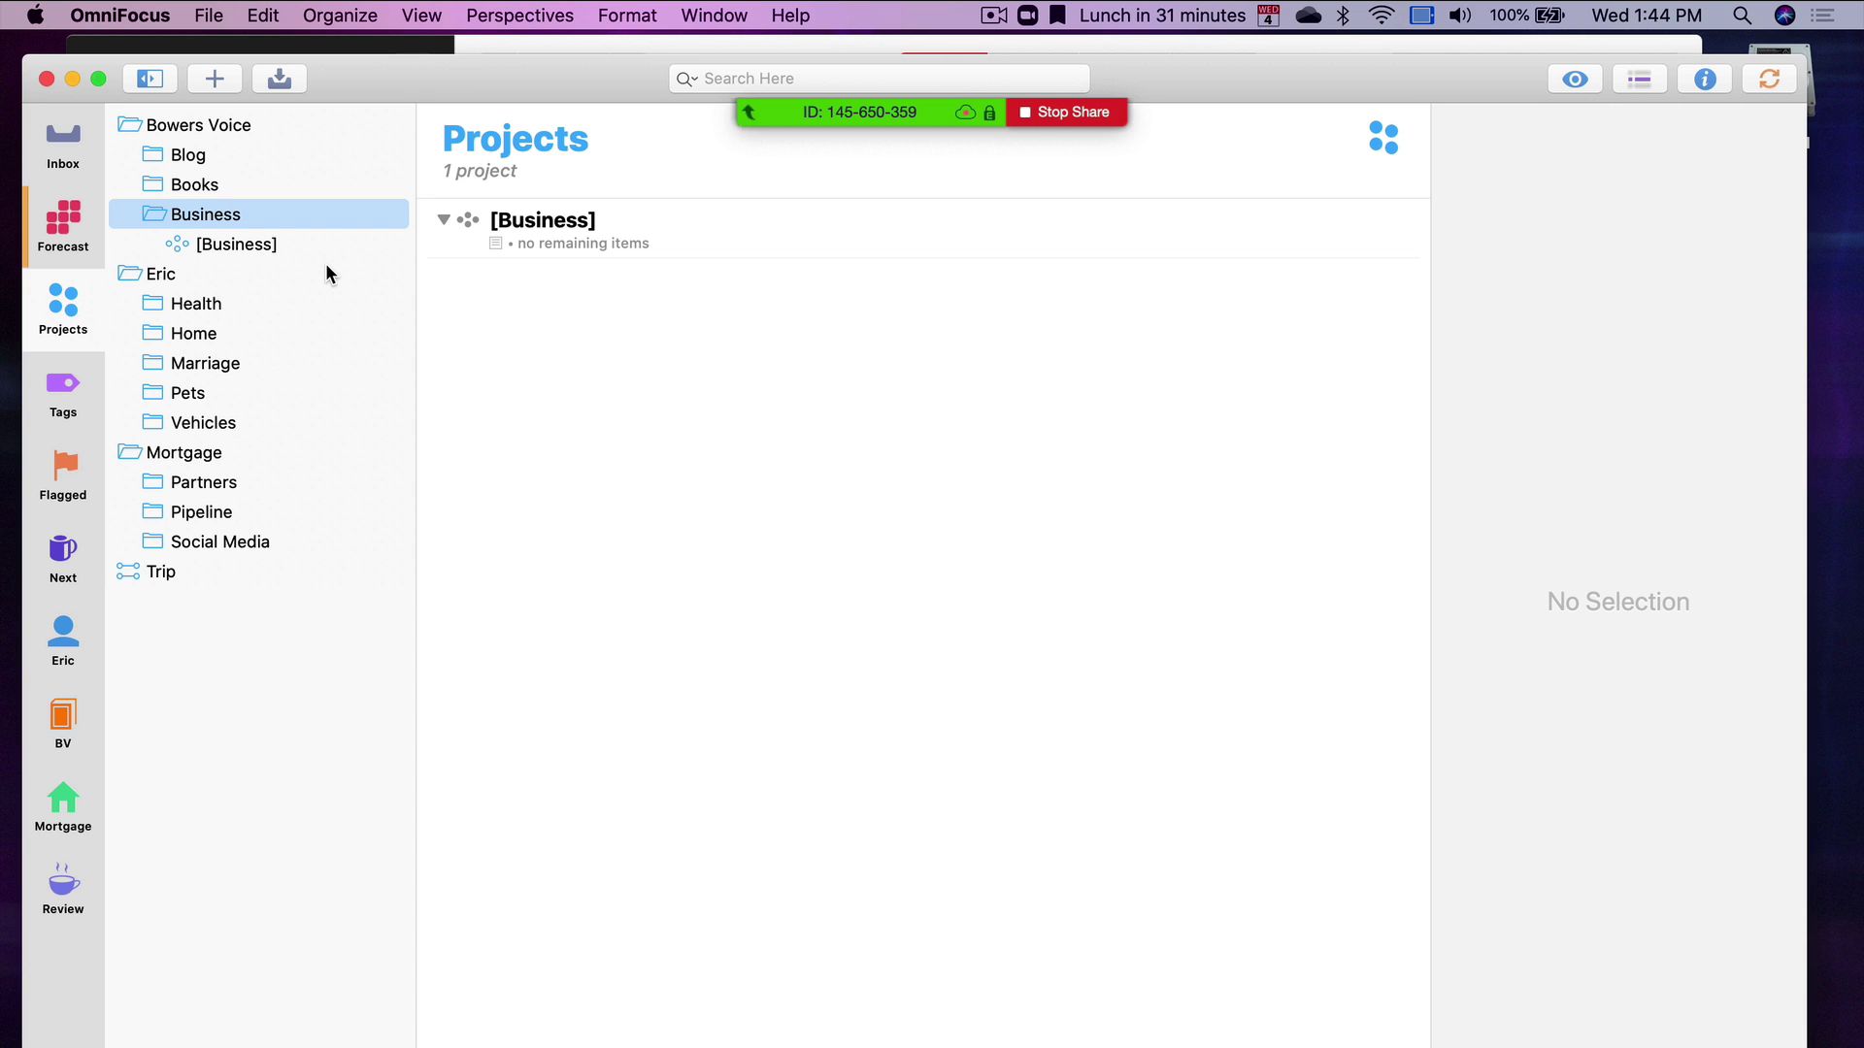
pyautogui.press('super+o')
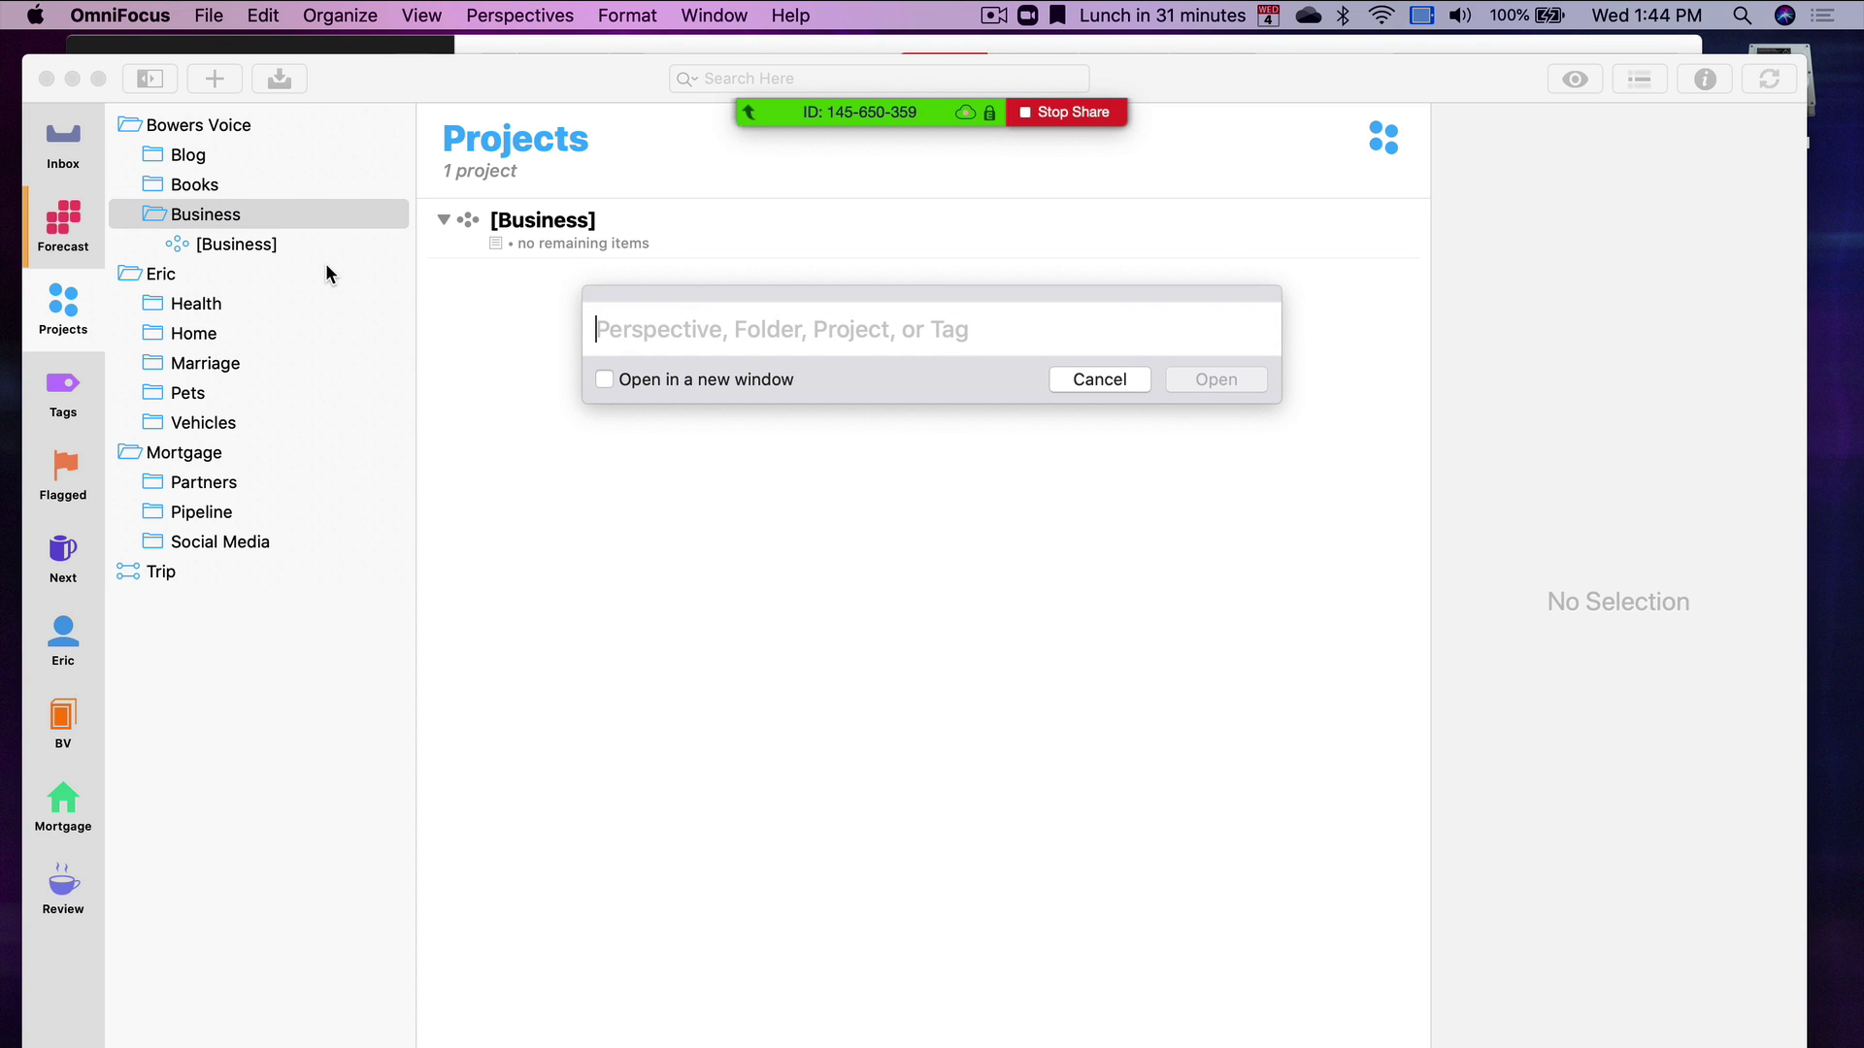
# Jump to the Partners folder by typing 'part' with Cmd-O, and expand it
pyautogui.write('part')
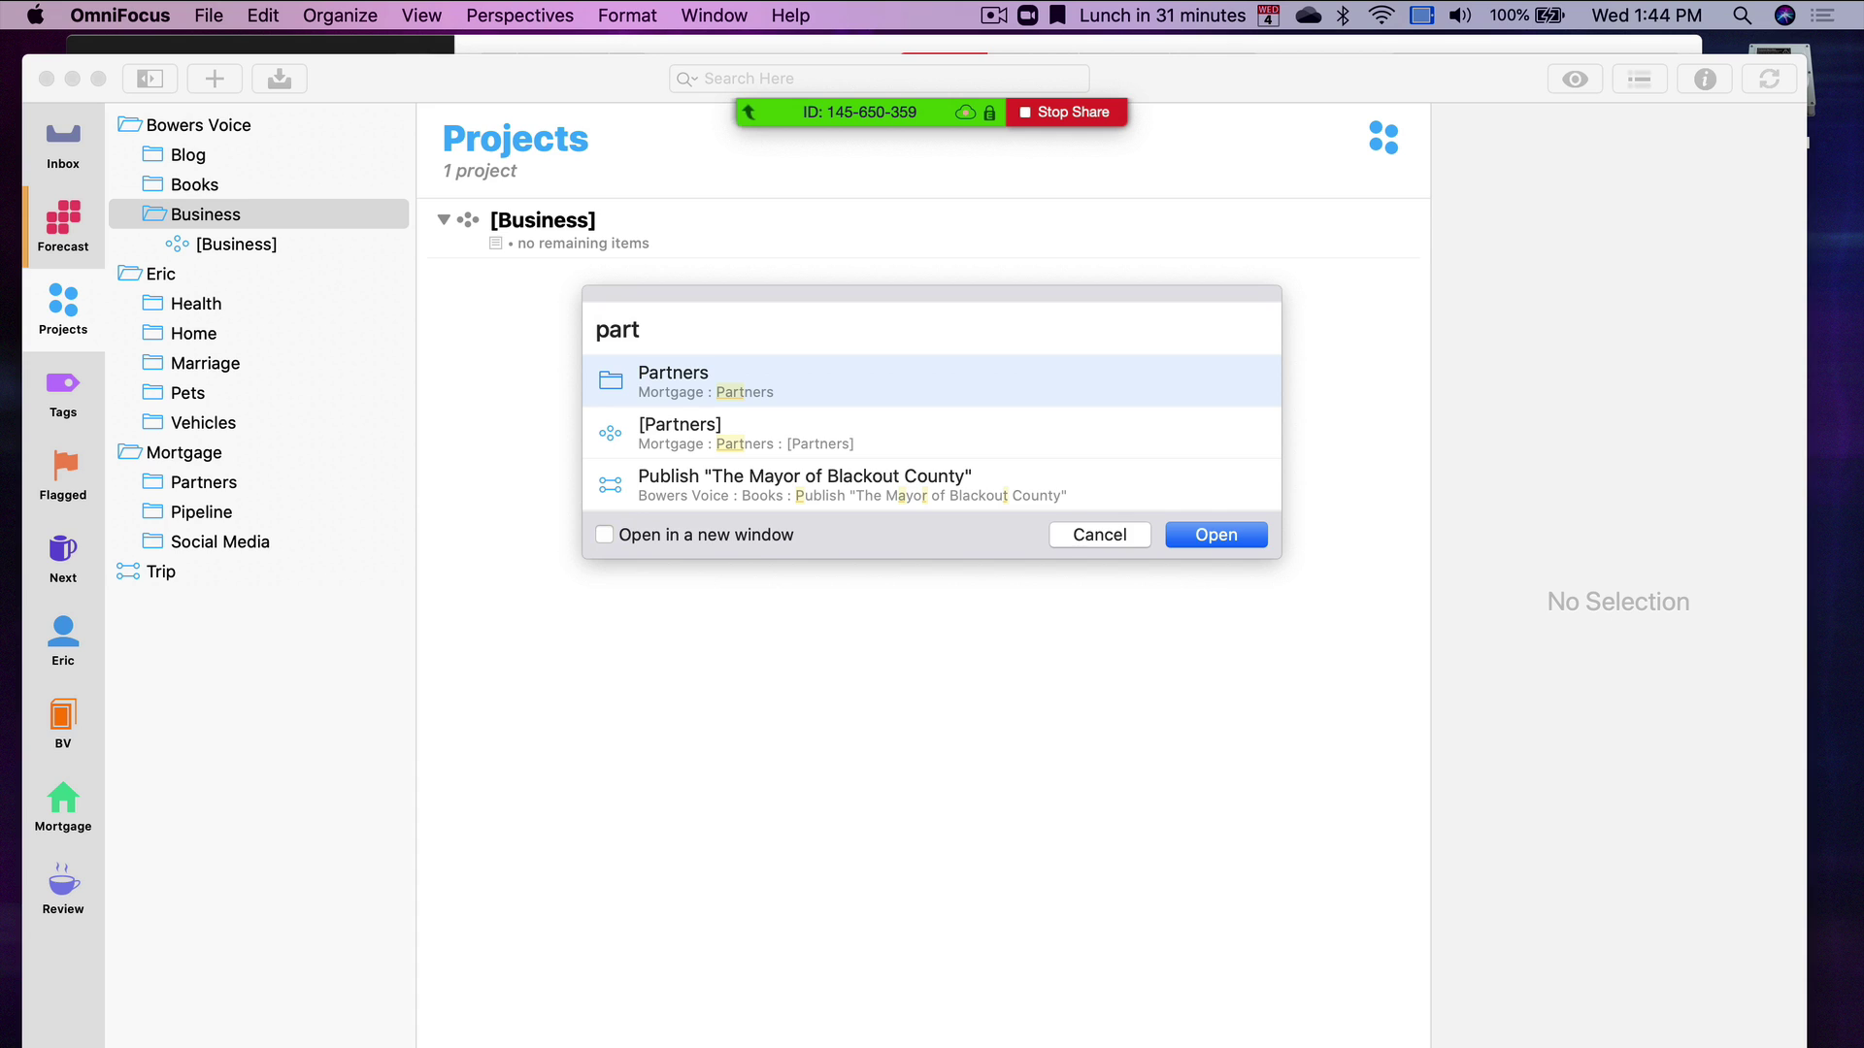
pyautogui.press('Return')
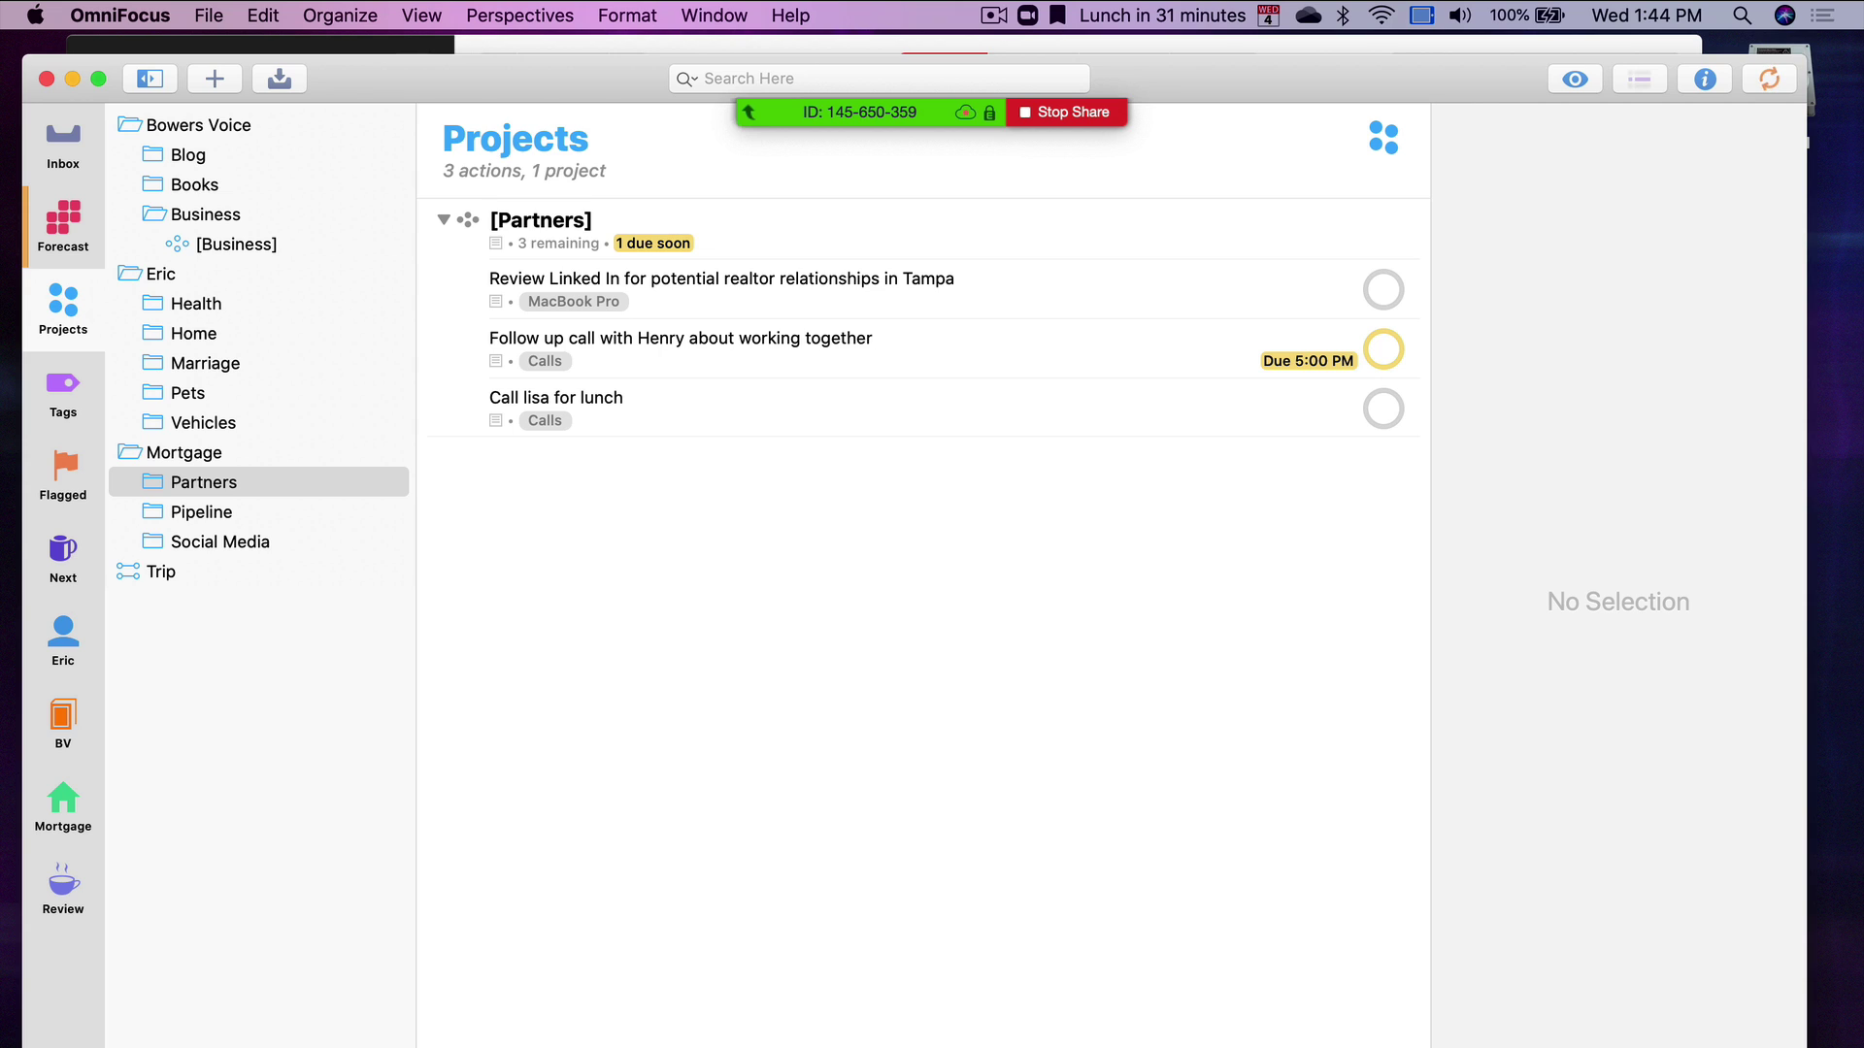
pyautogui.click(169, 481)
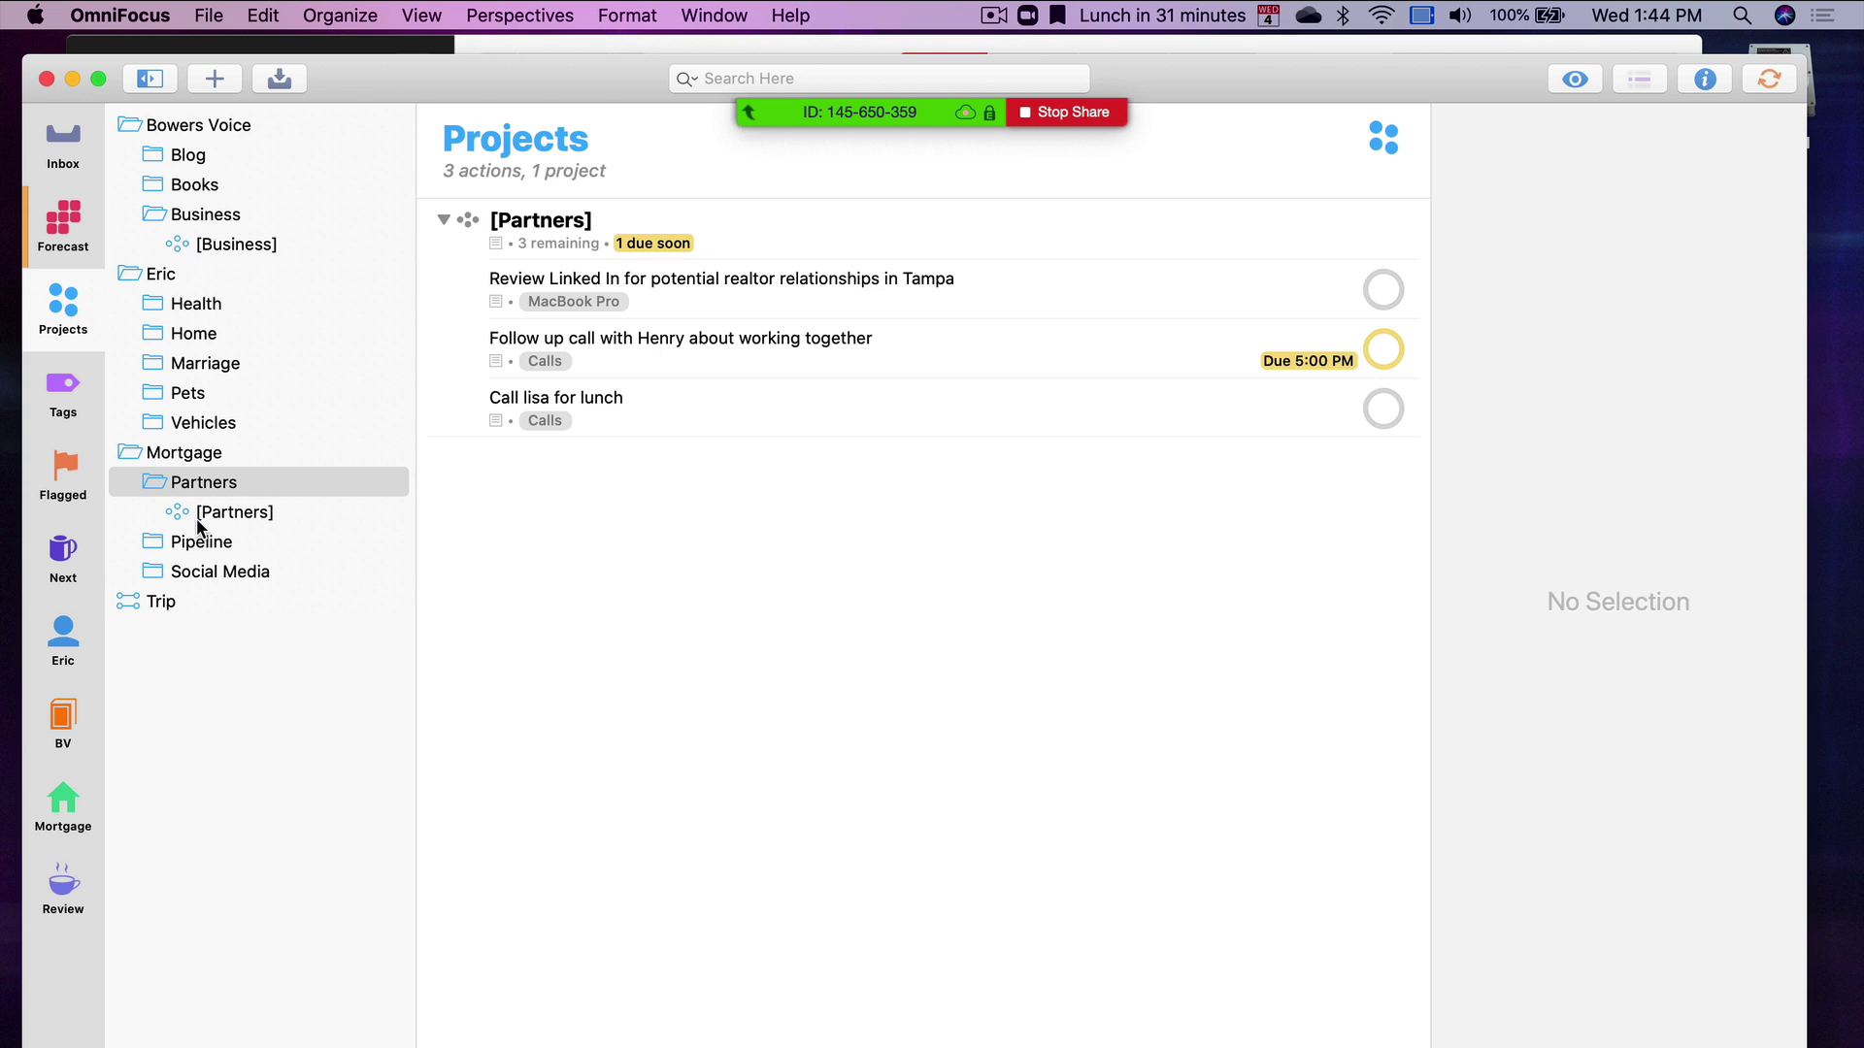
# Inspect the [Partners] list's settings, then expand Vehicles and inspect its [Vehicles] list
pyautogui.click(281, 518)
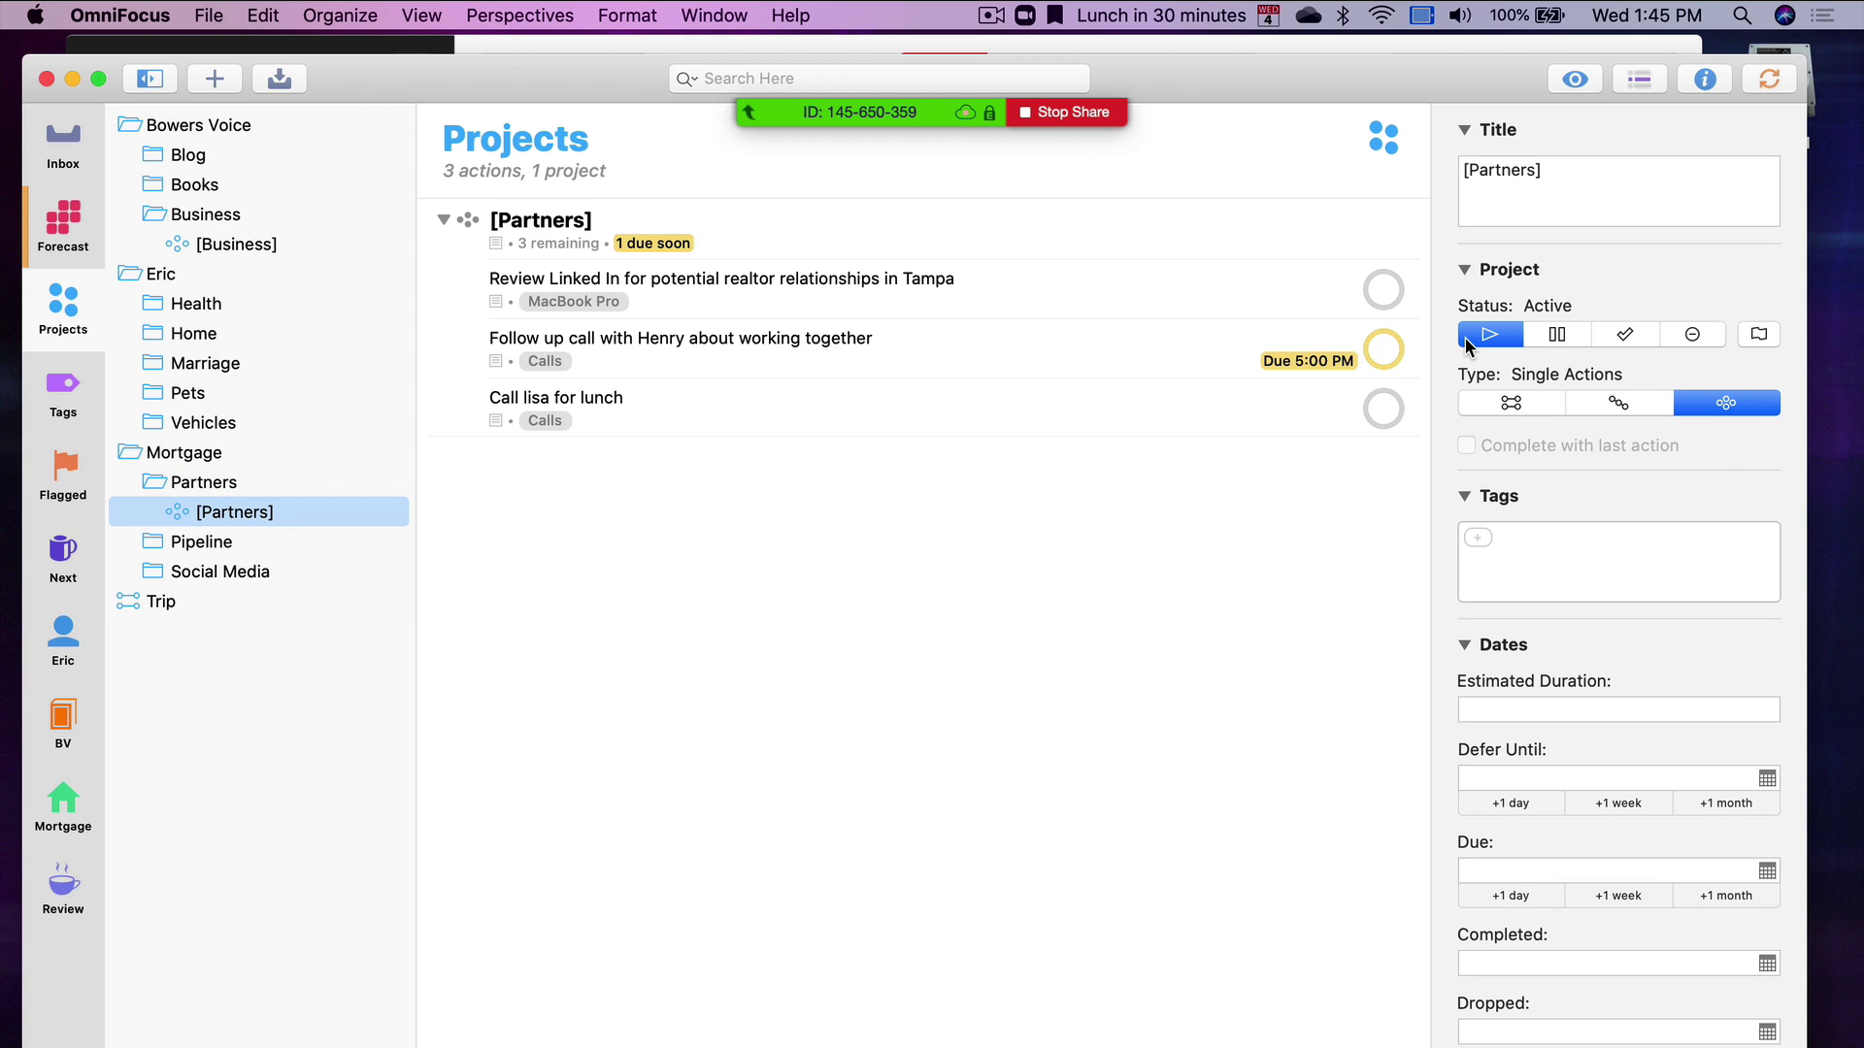
pyautogui.click(154, 422)
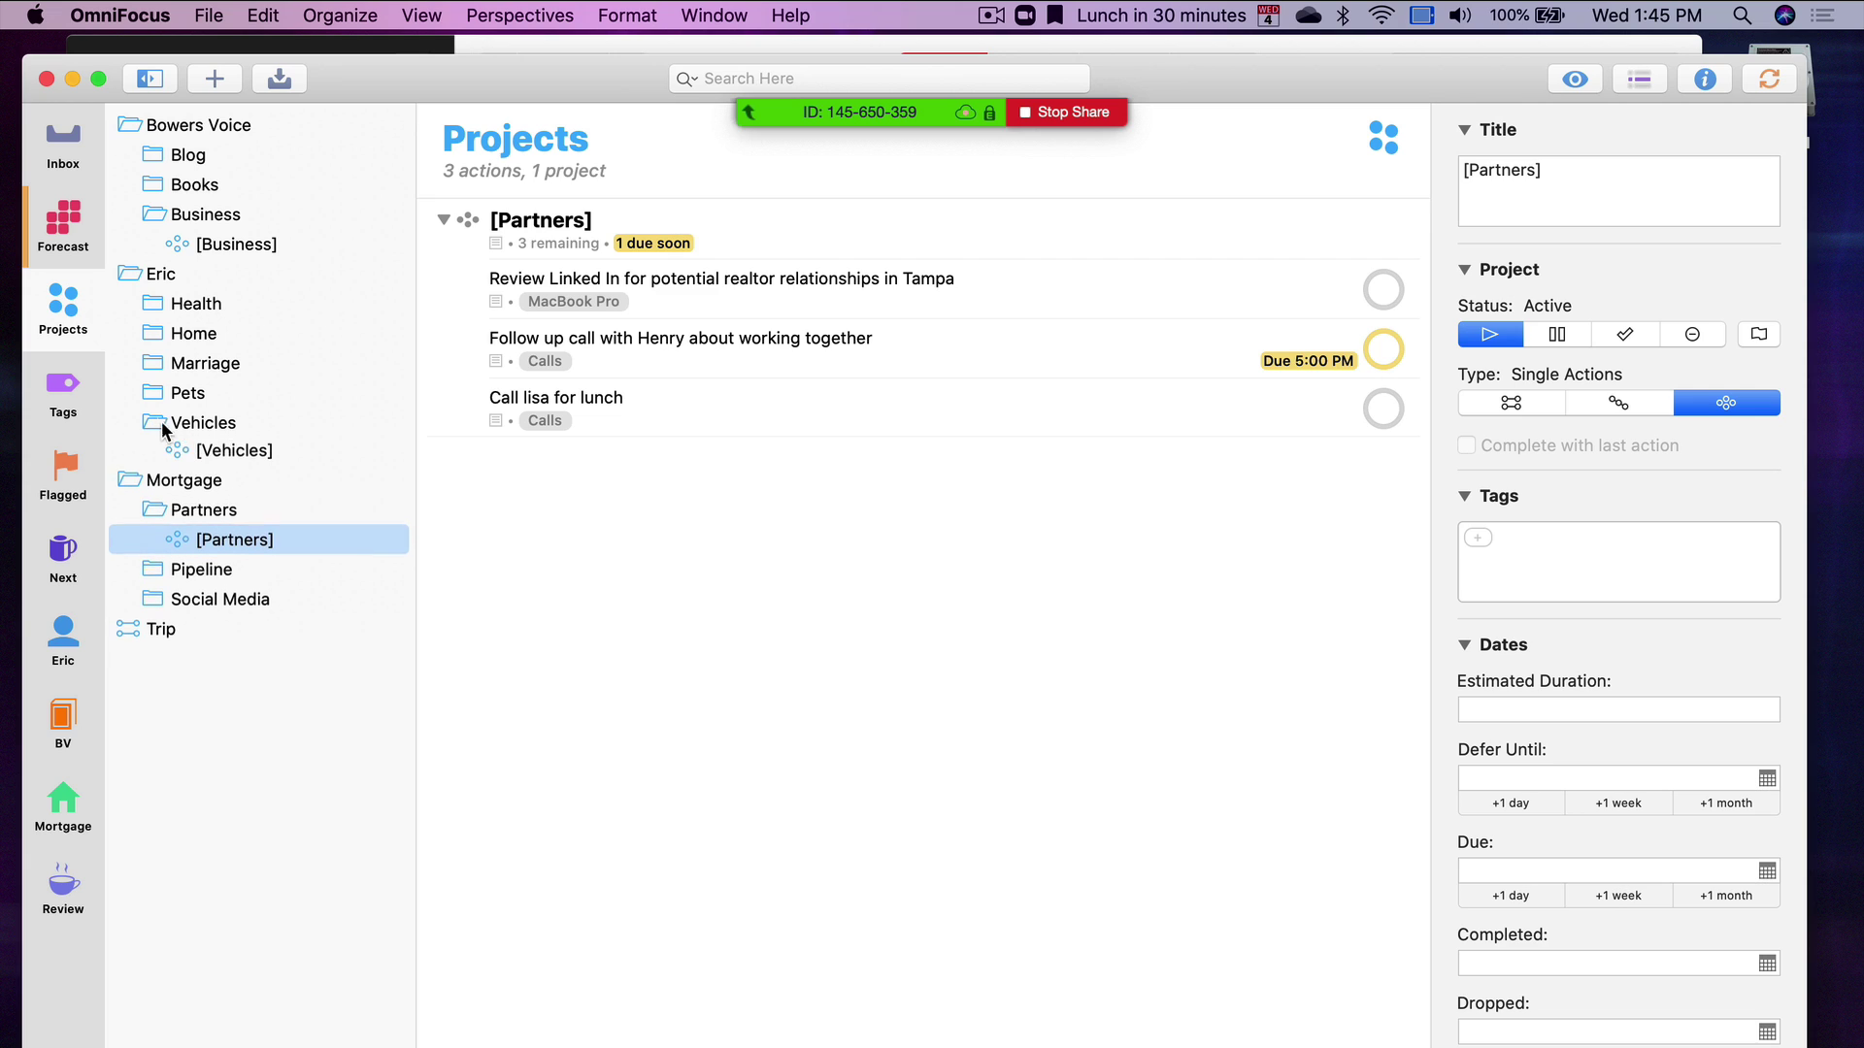
pyautogui.click(291, 452)
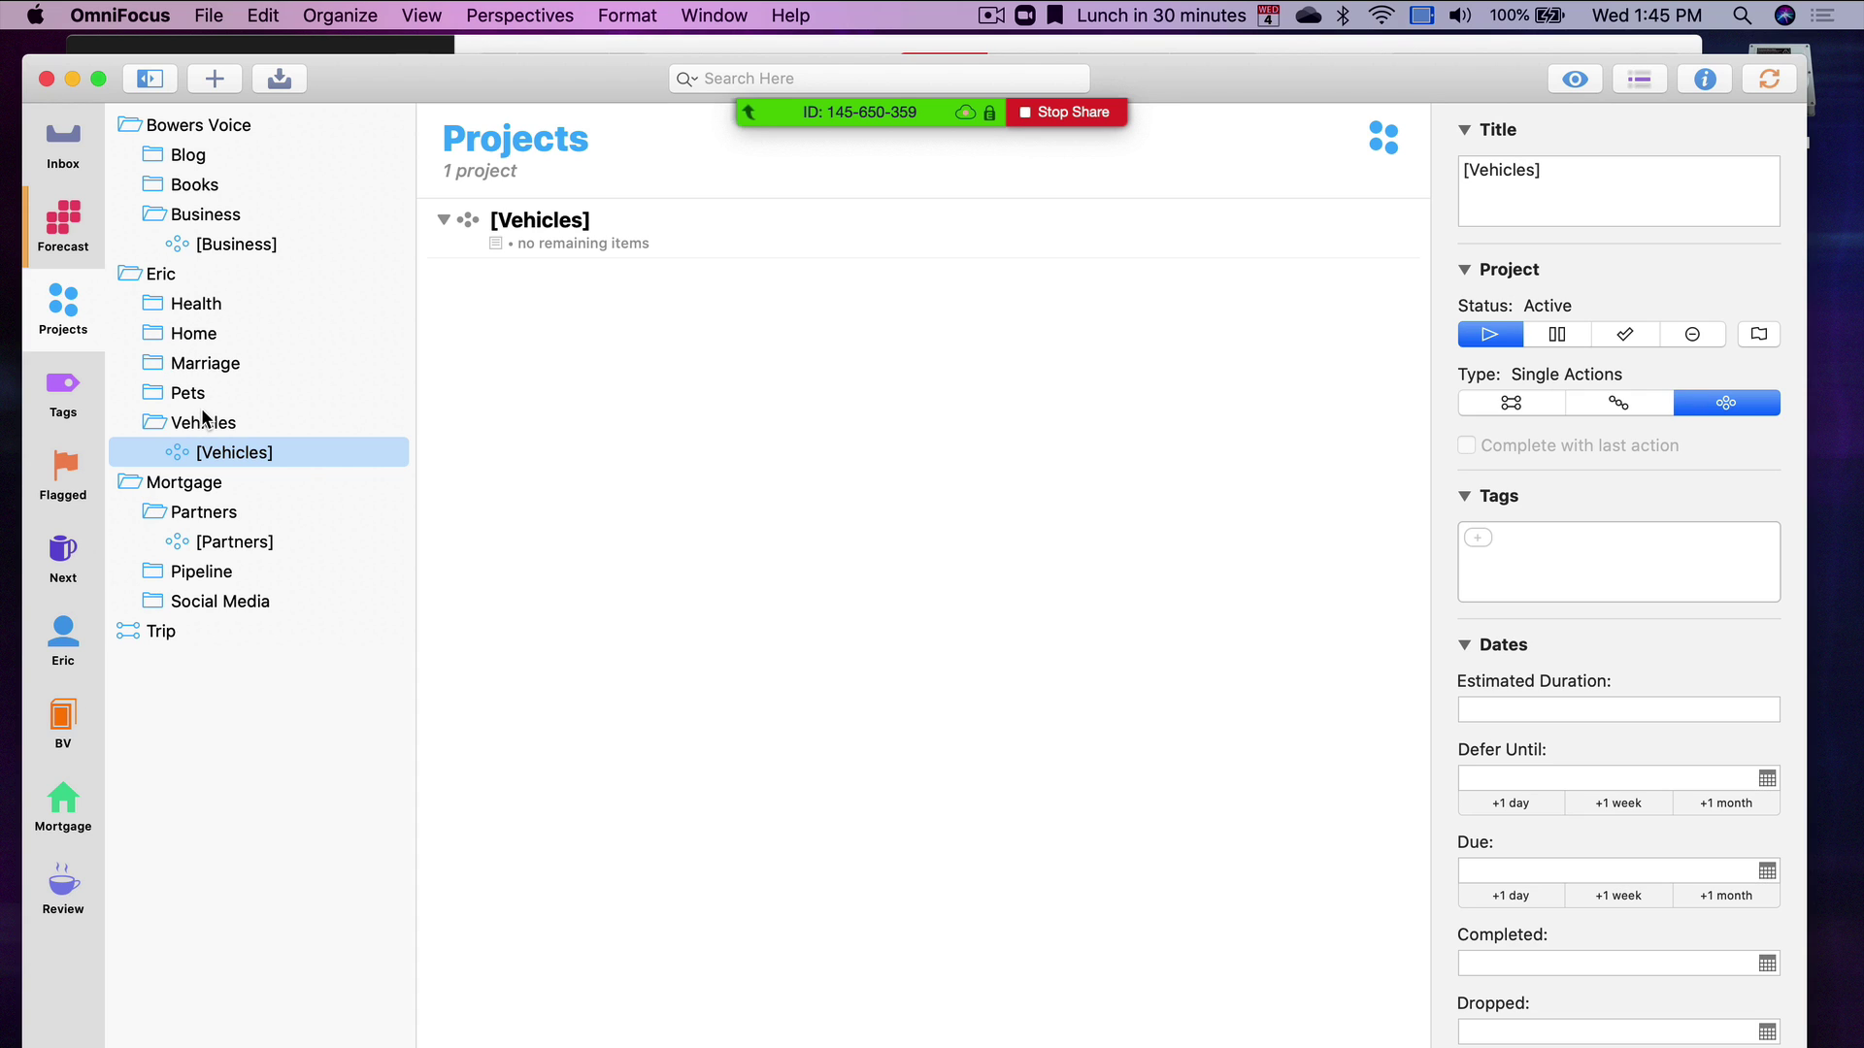
# Browse the Business, Books and Blog folders, inspecting Blog's Ulysses review action
pyautogui.click(206, 217)
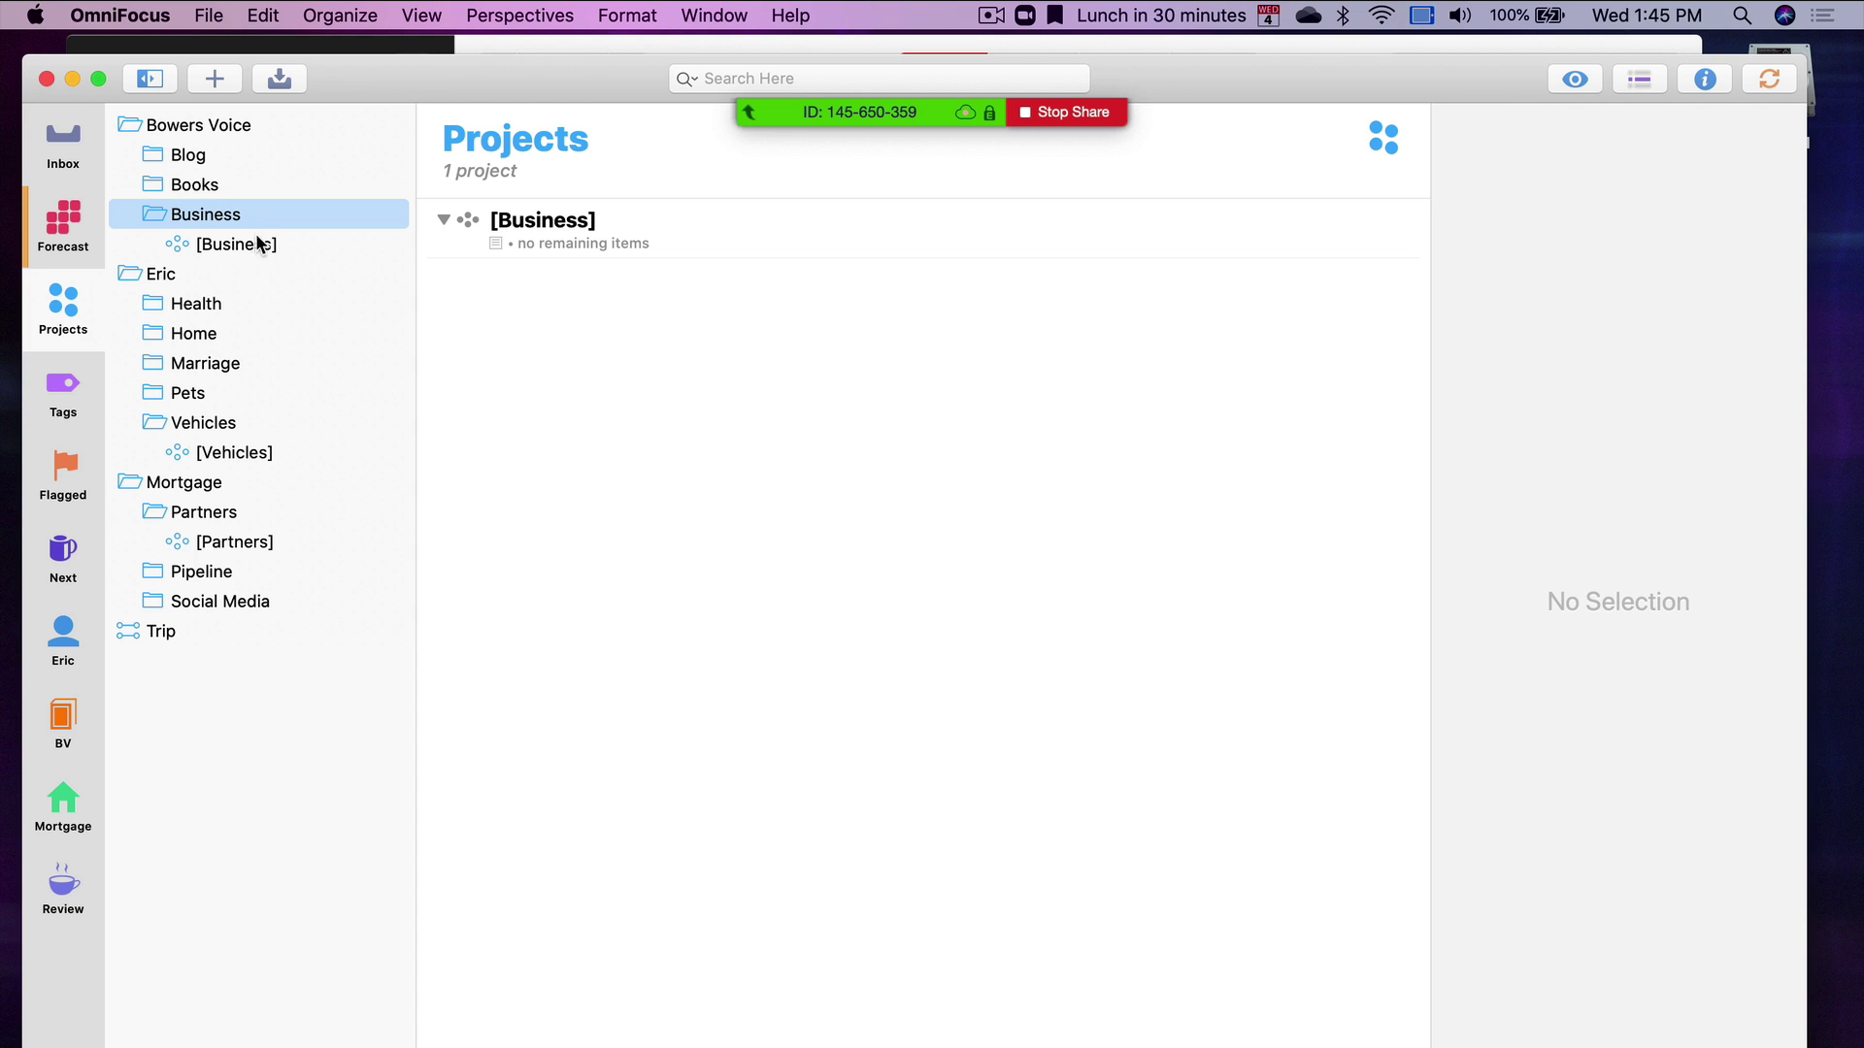
pyautogui.click(219, 189)
pyautogui.click(180, 156)
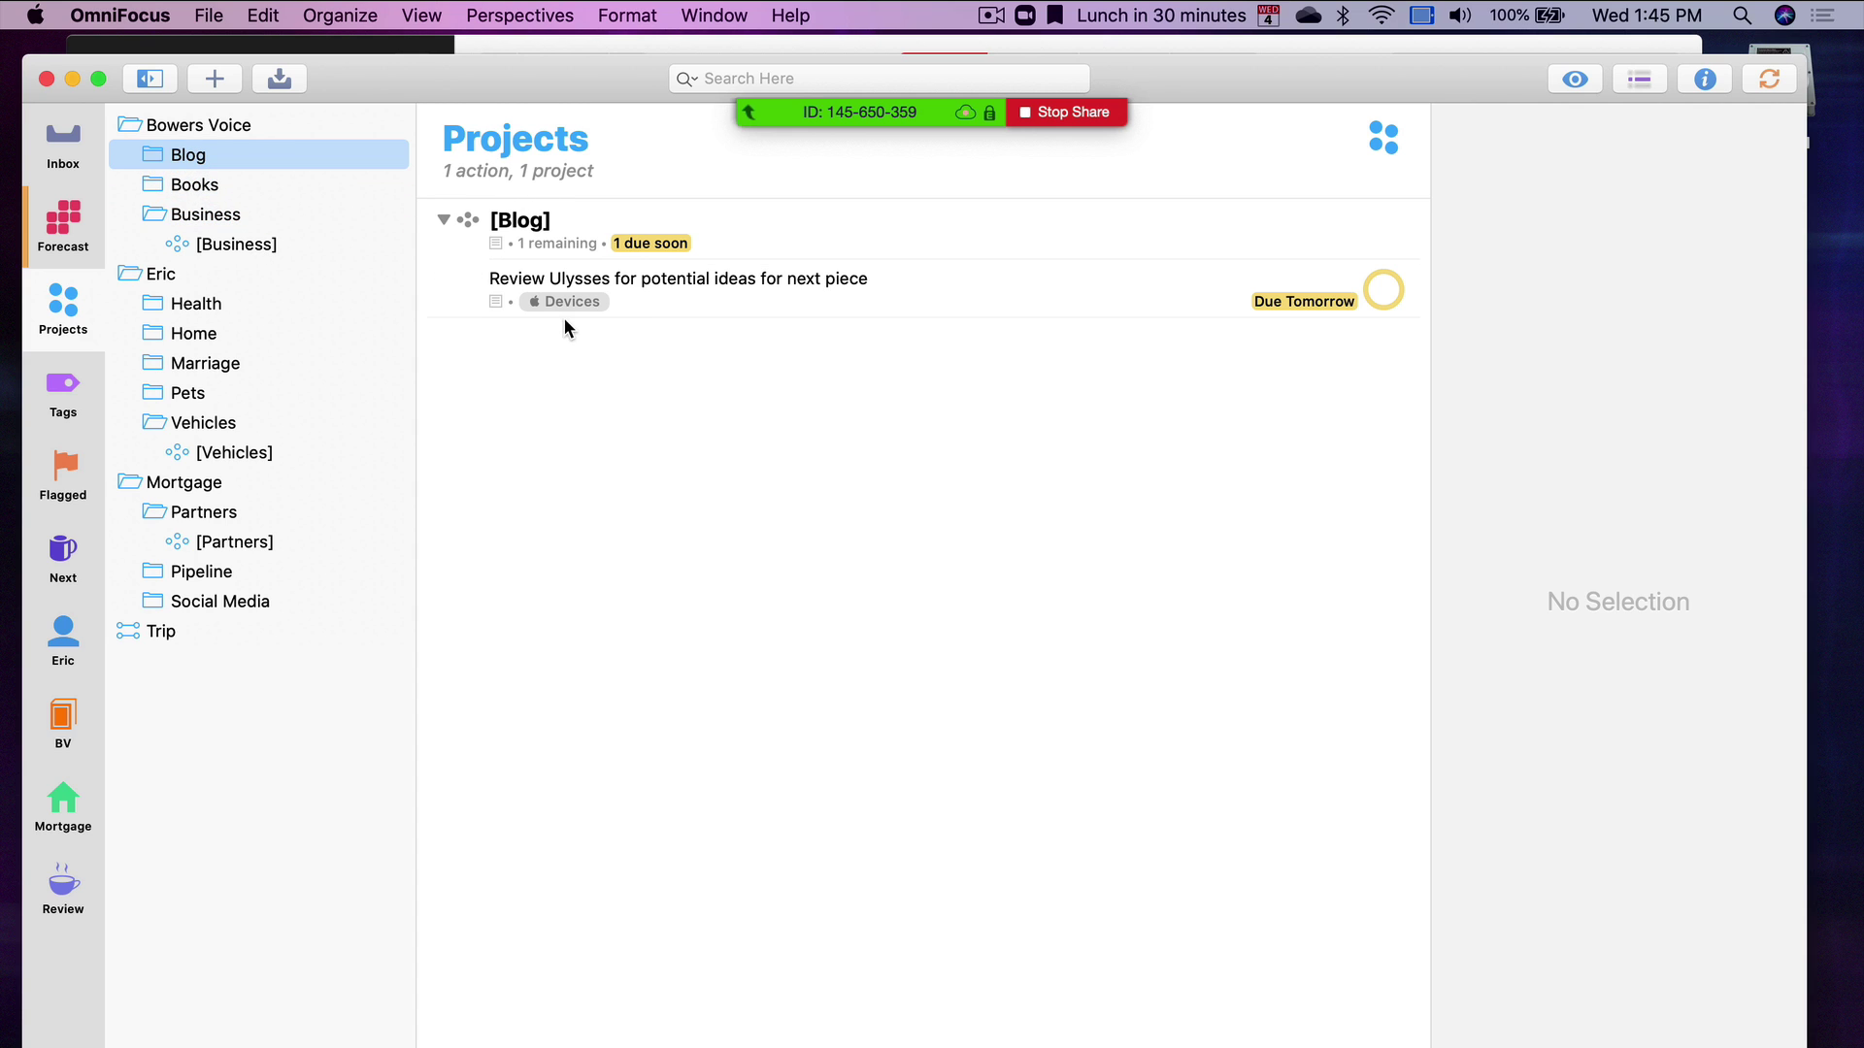
pyautogui.click(683, 292)
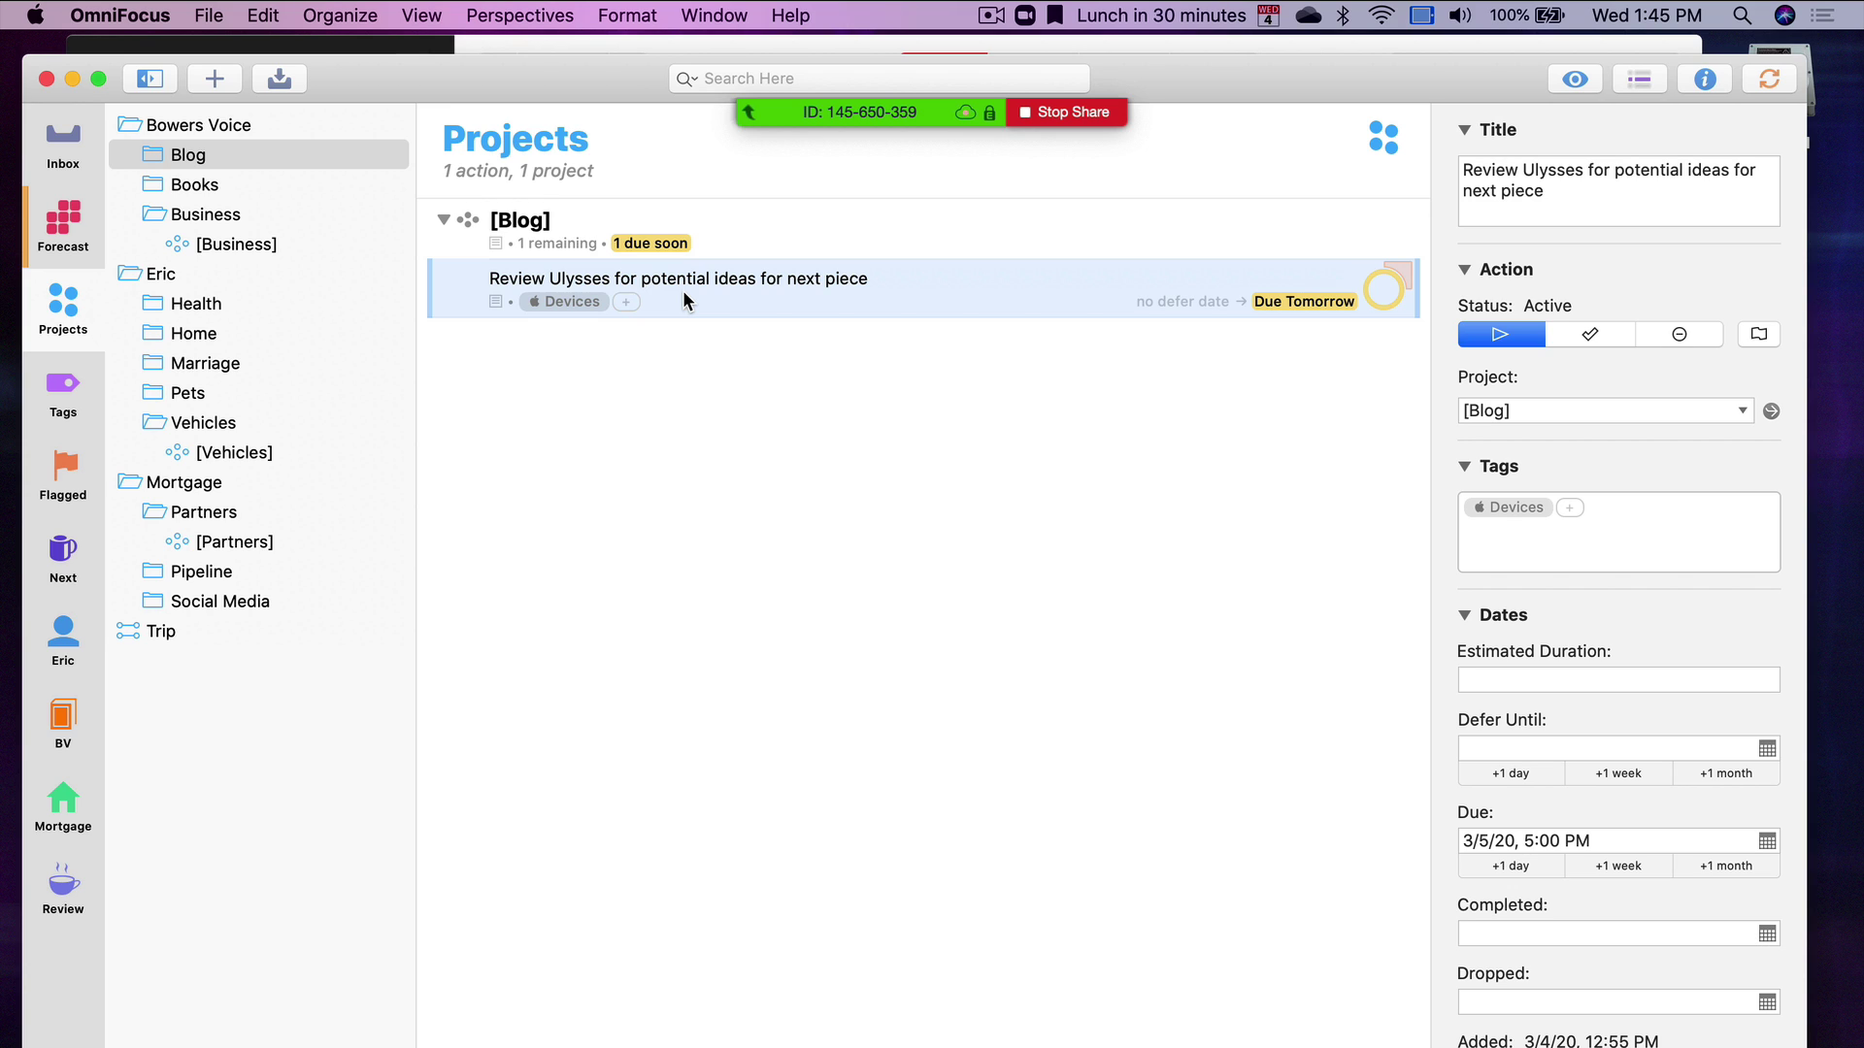
pyautogui.press('super+o')
pyautogui.write('blo')
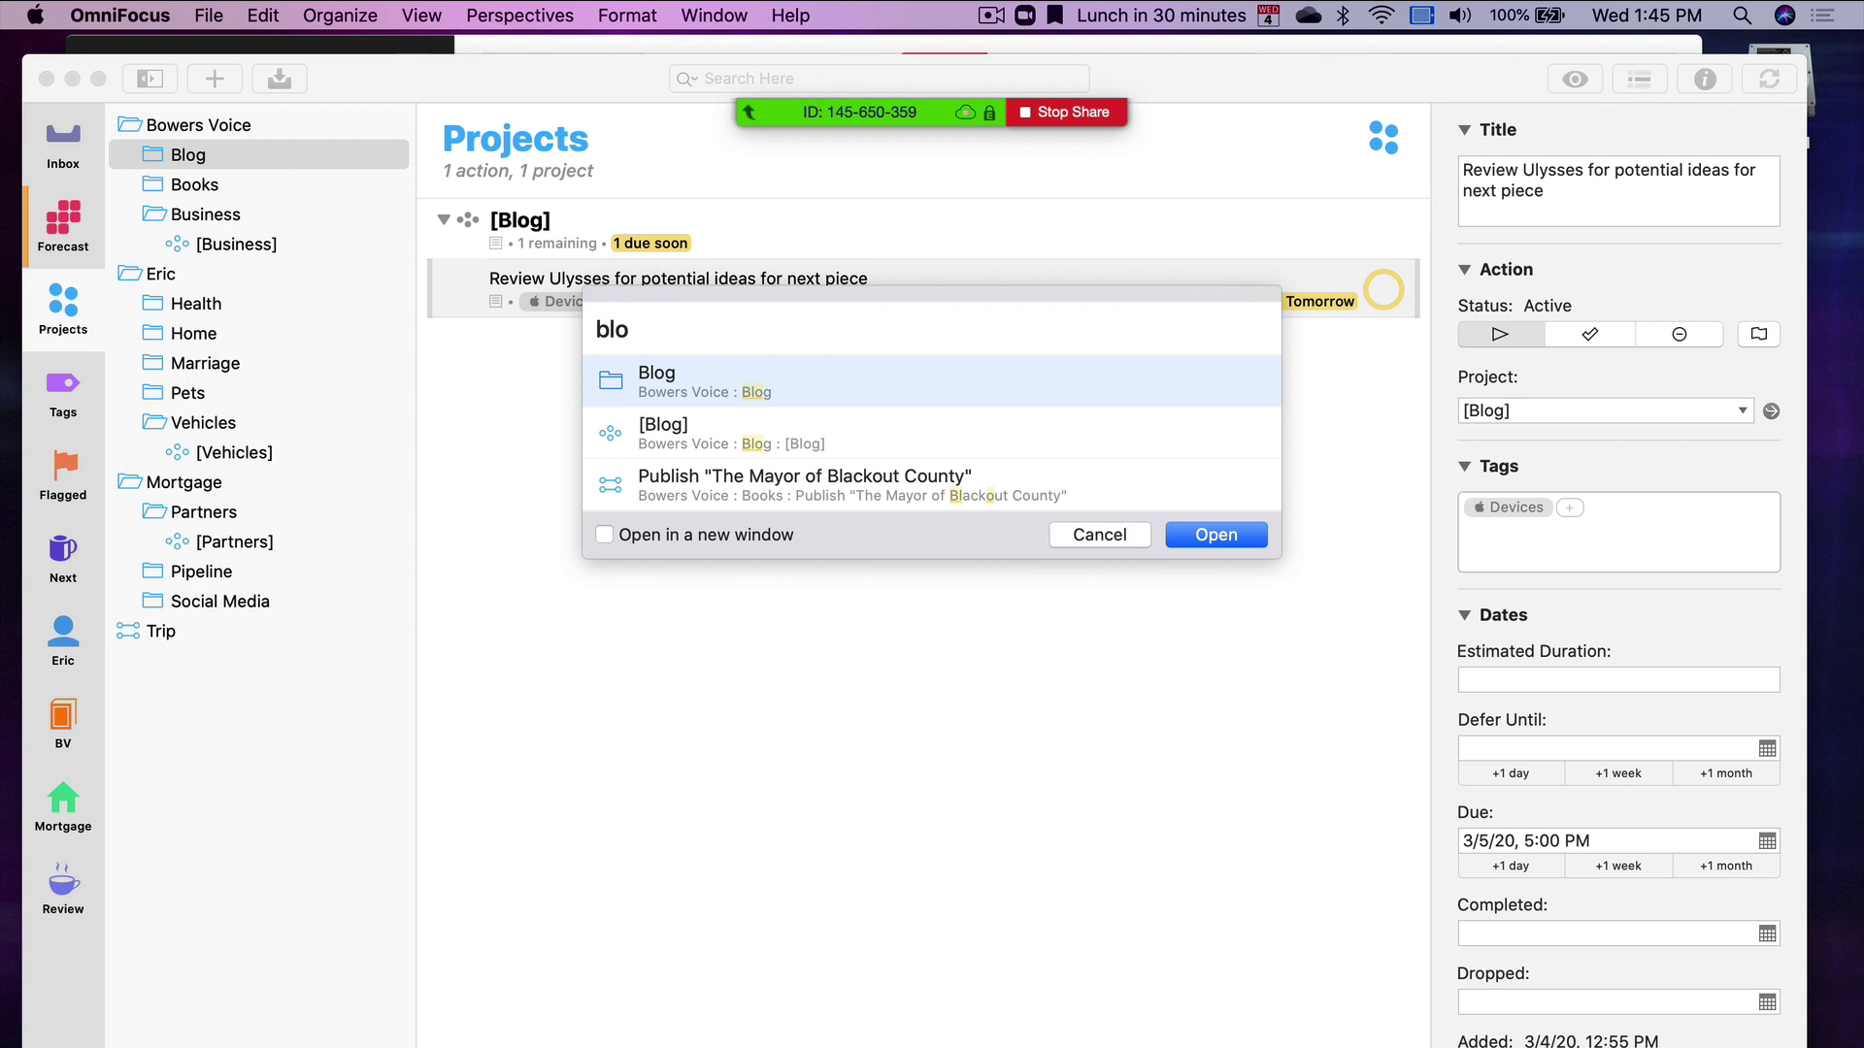
pyautogui.press('BackSpace')
pyautogui.press('BackSpace')
pyautogui.press('BackSpace')
pyautogui.write('[')
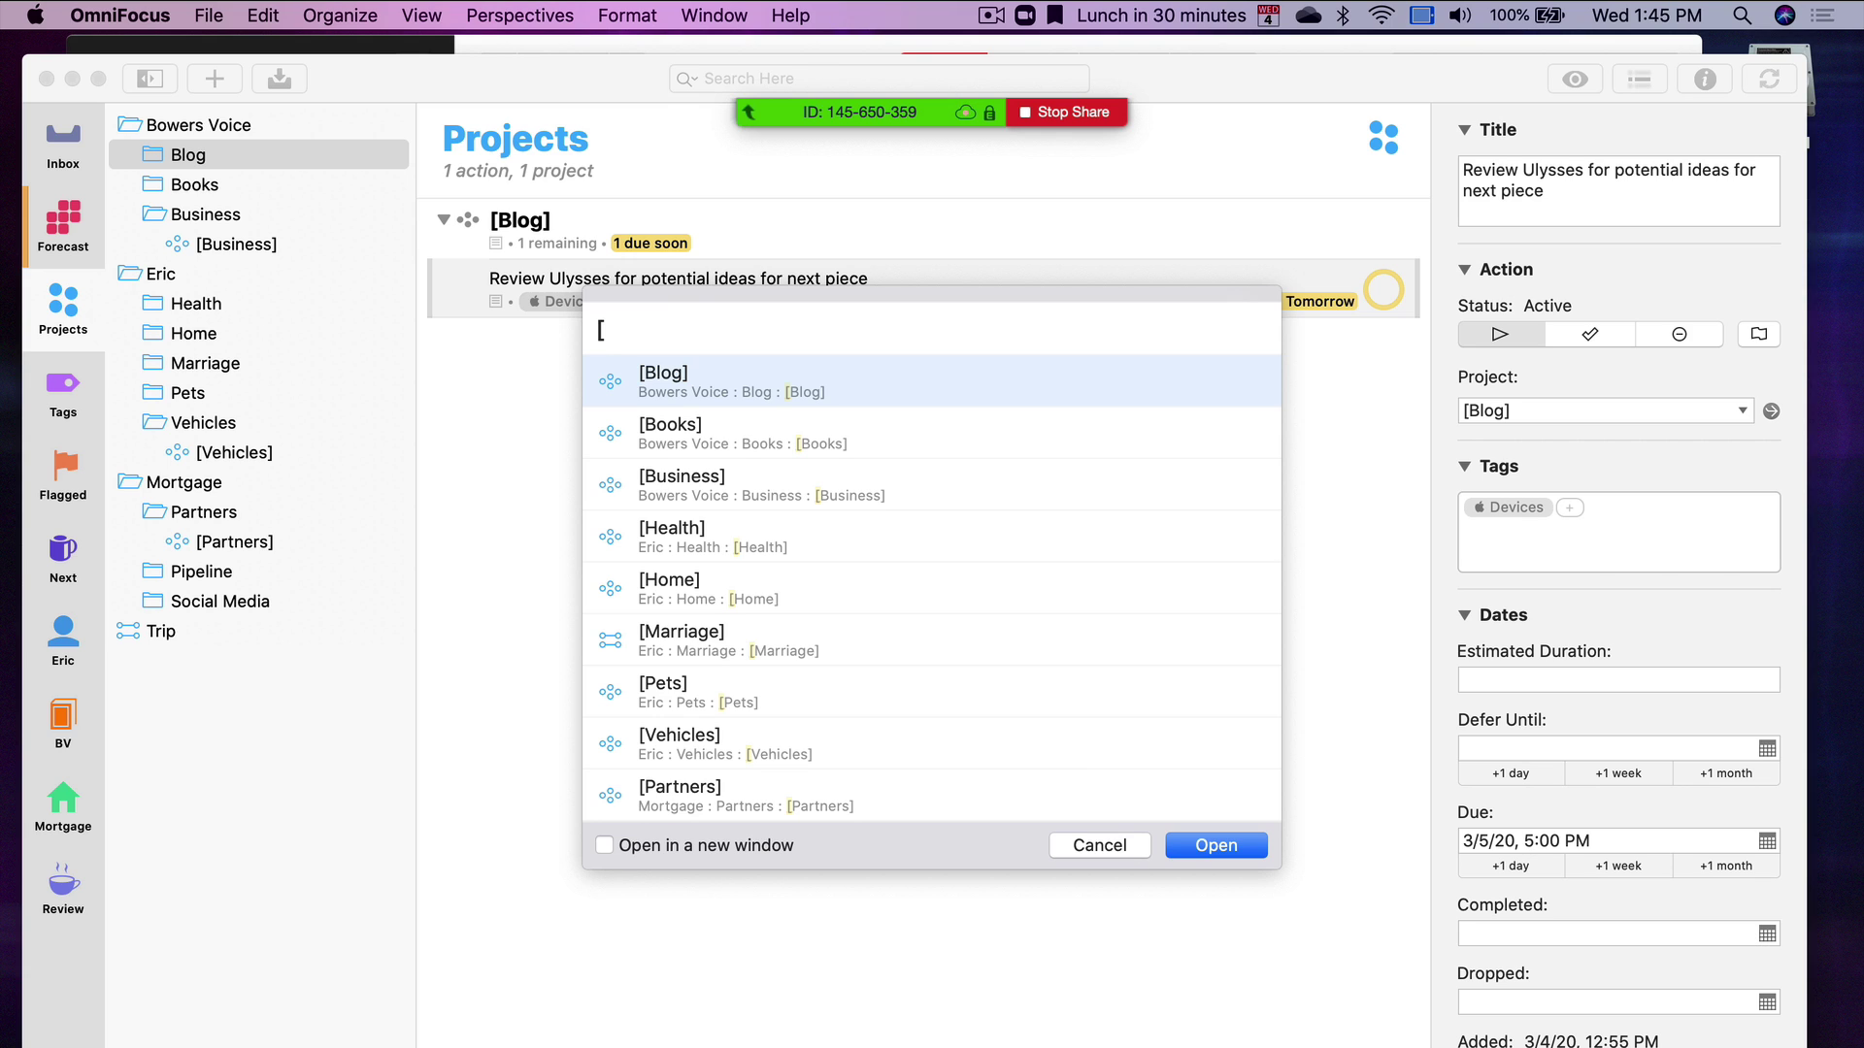
pyautogui.press('Return')
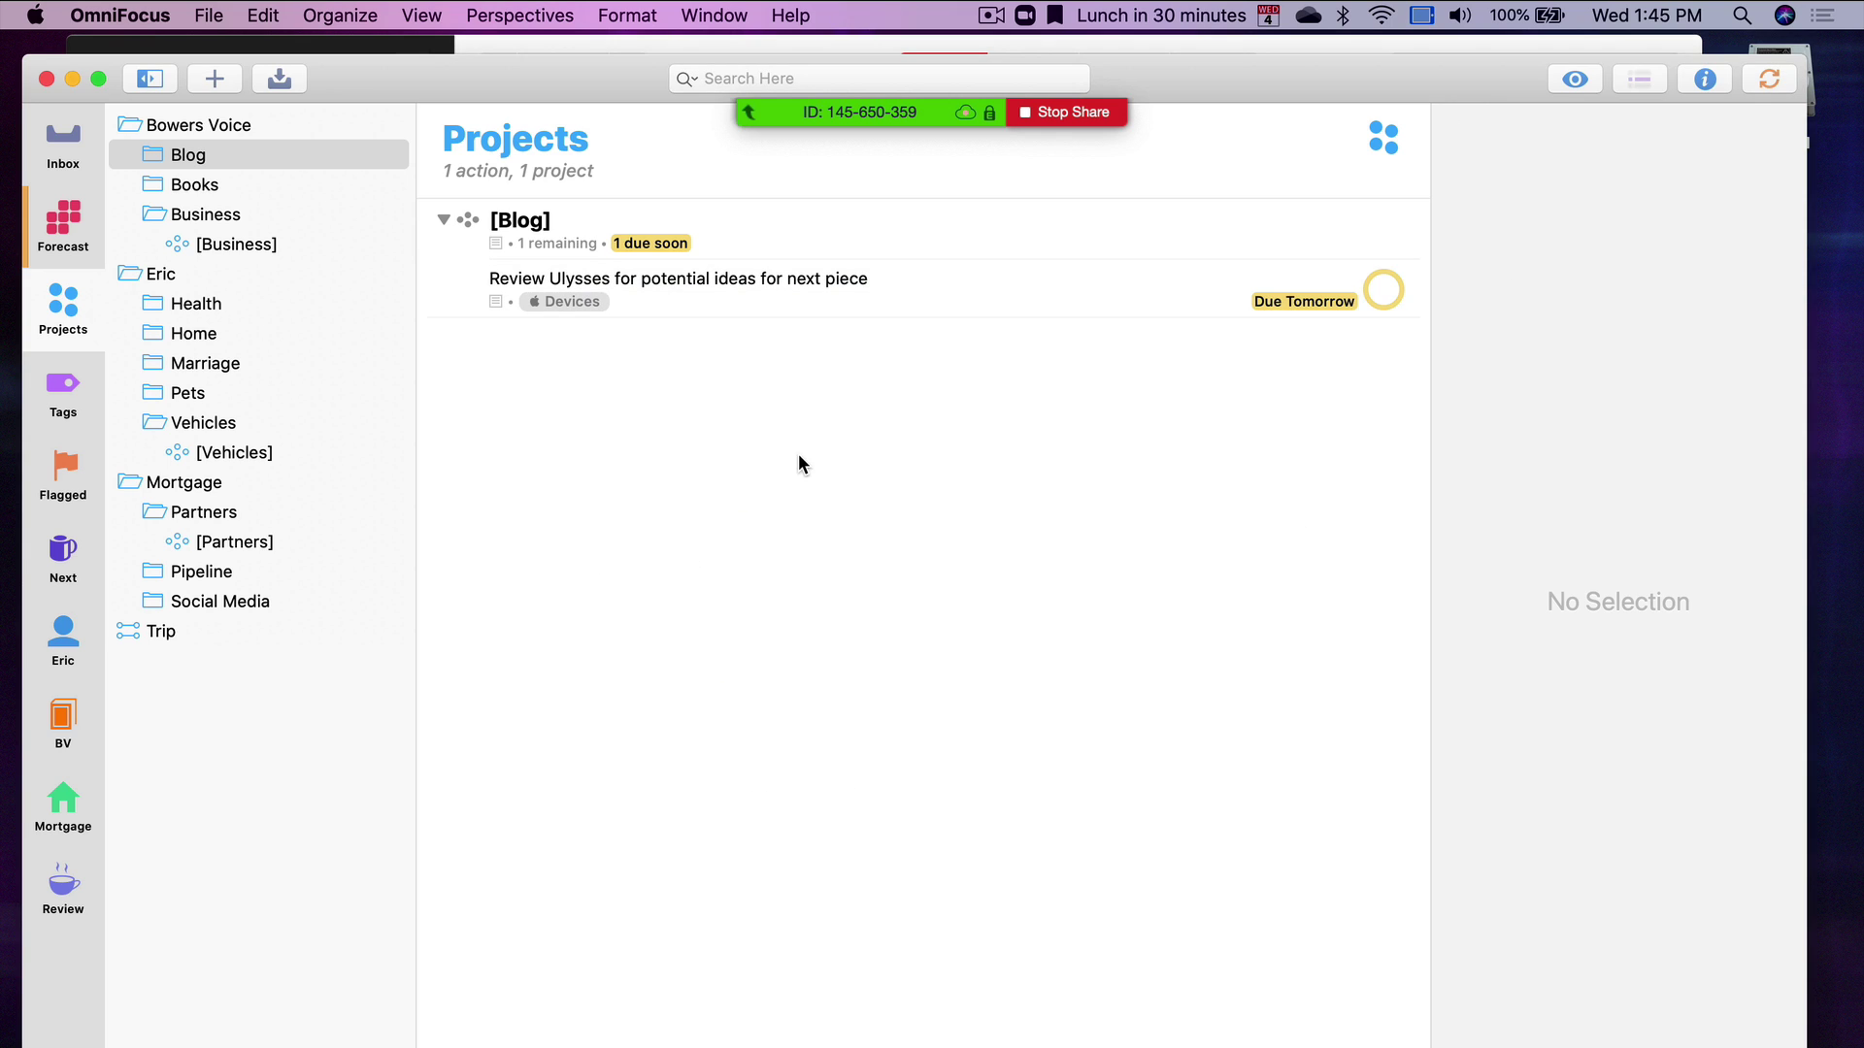
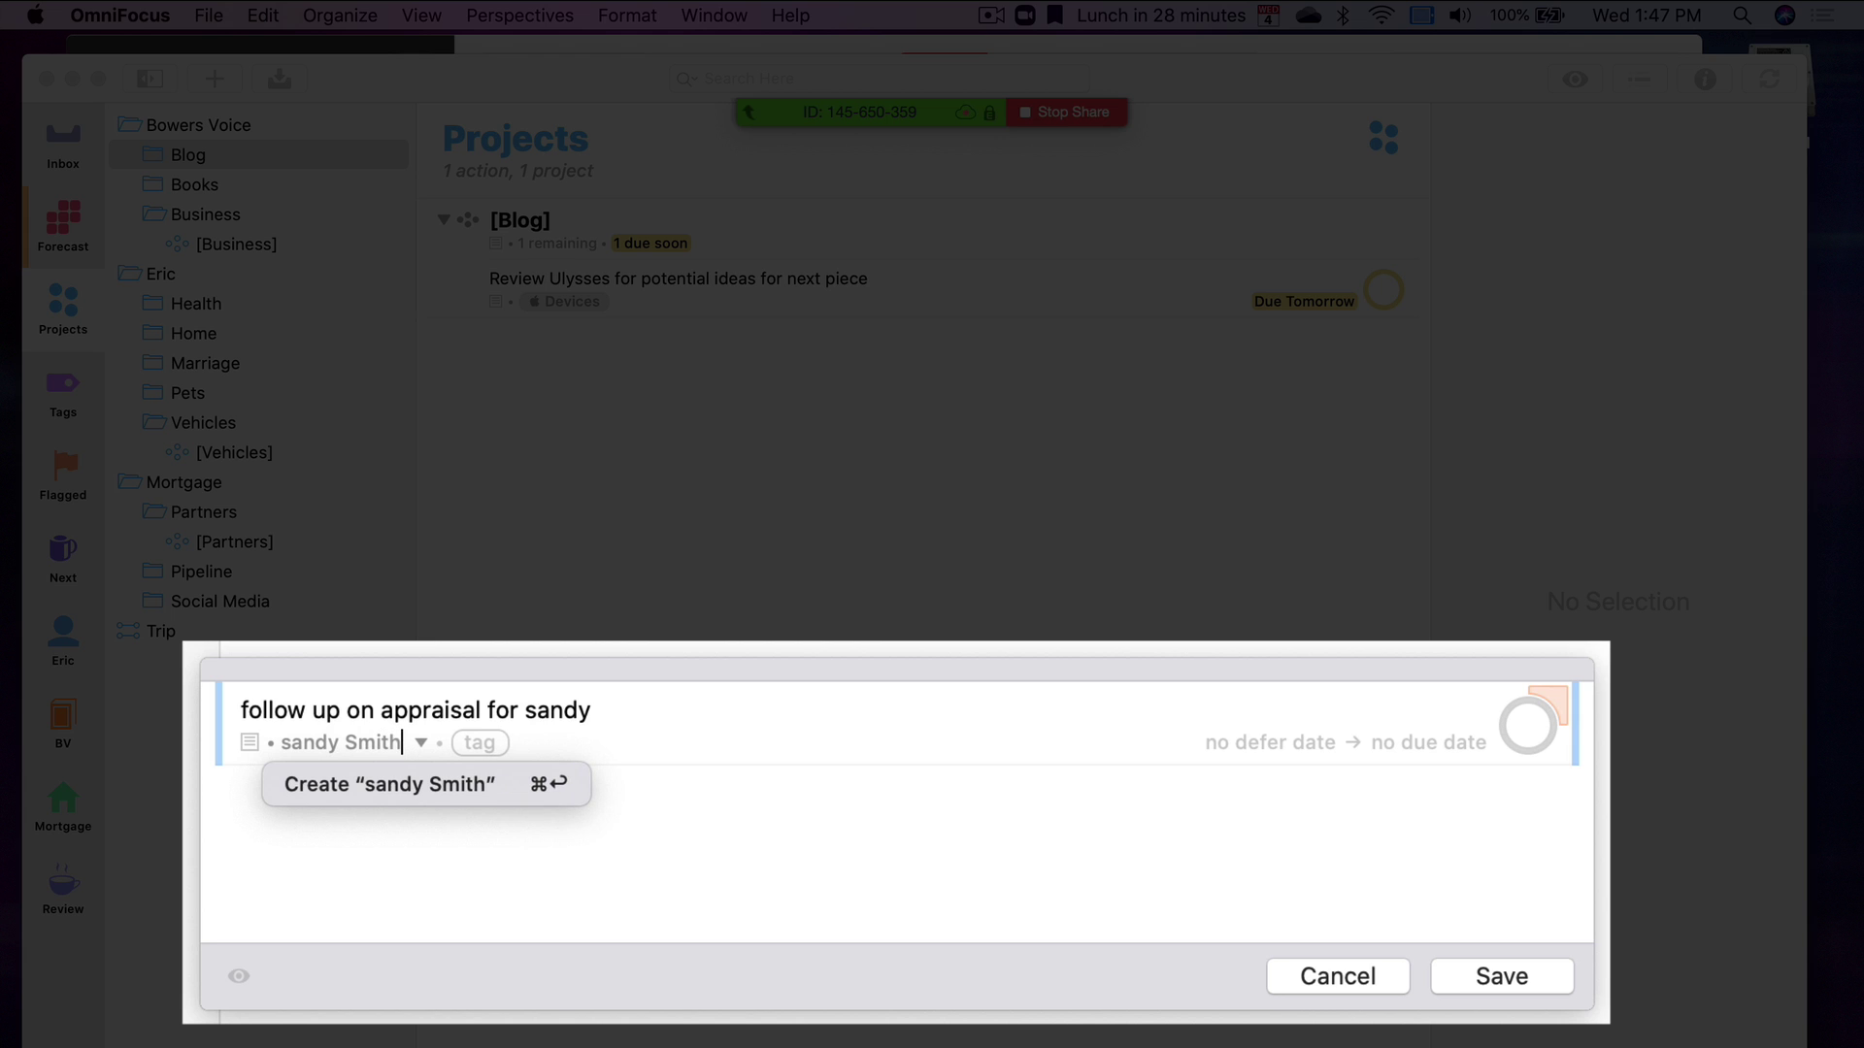
pyautogui.press('super+Return')
pyautogui.press('Tab')
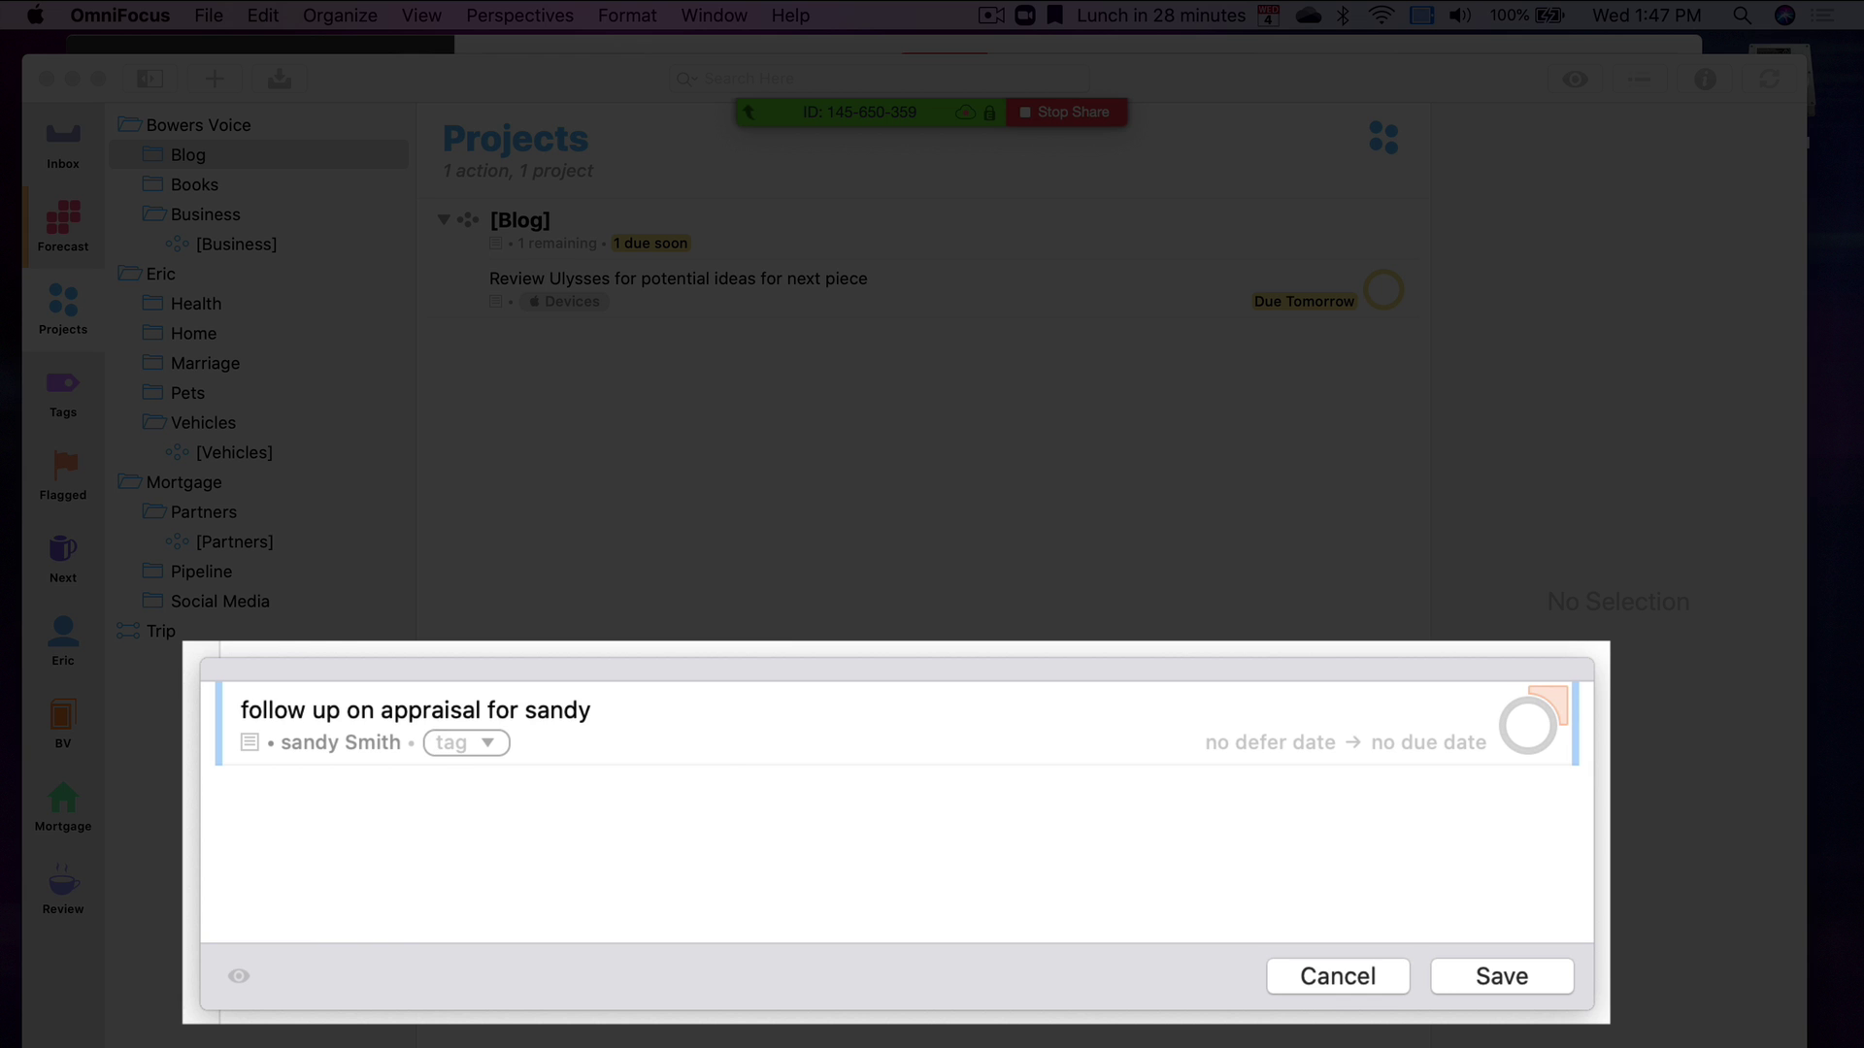
pyautogui.write('mac')
pyautogui.press('Return')
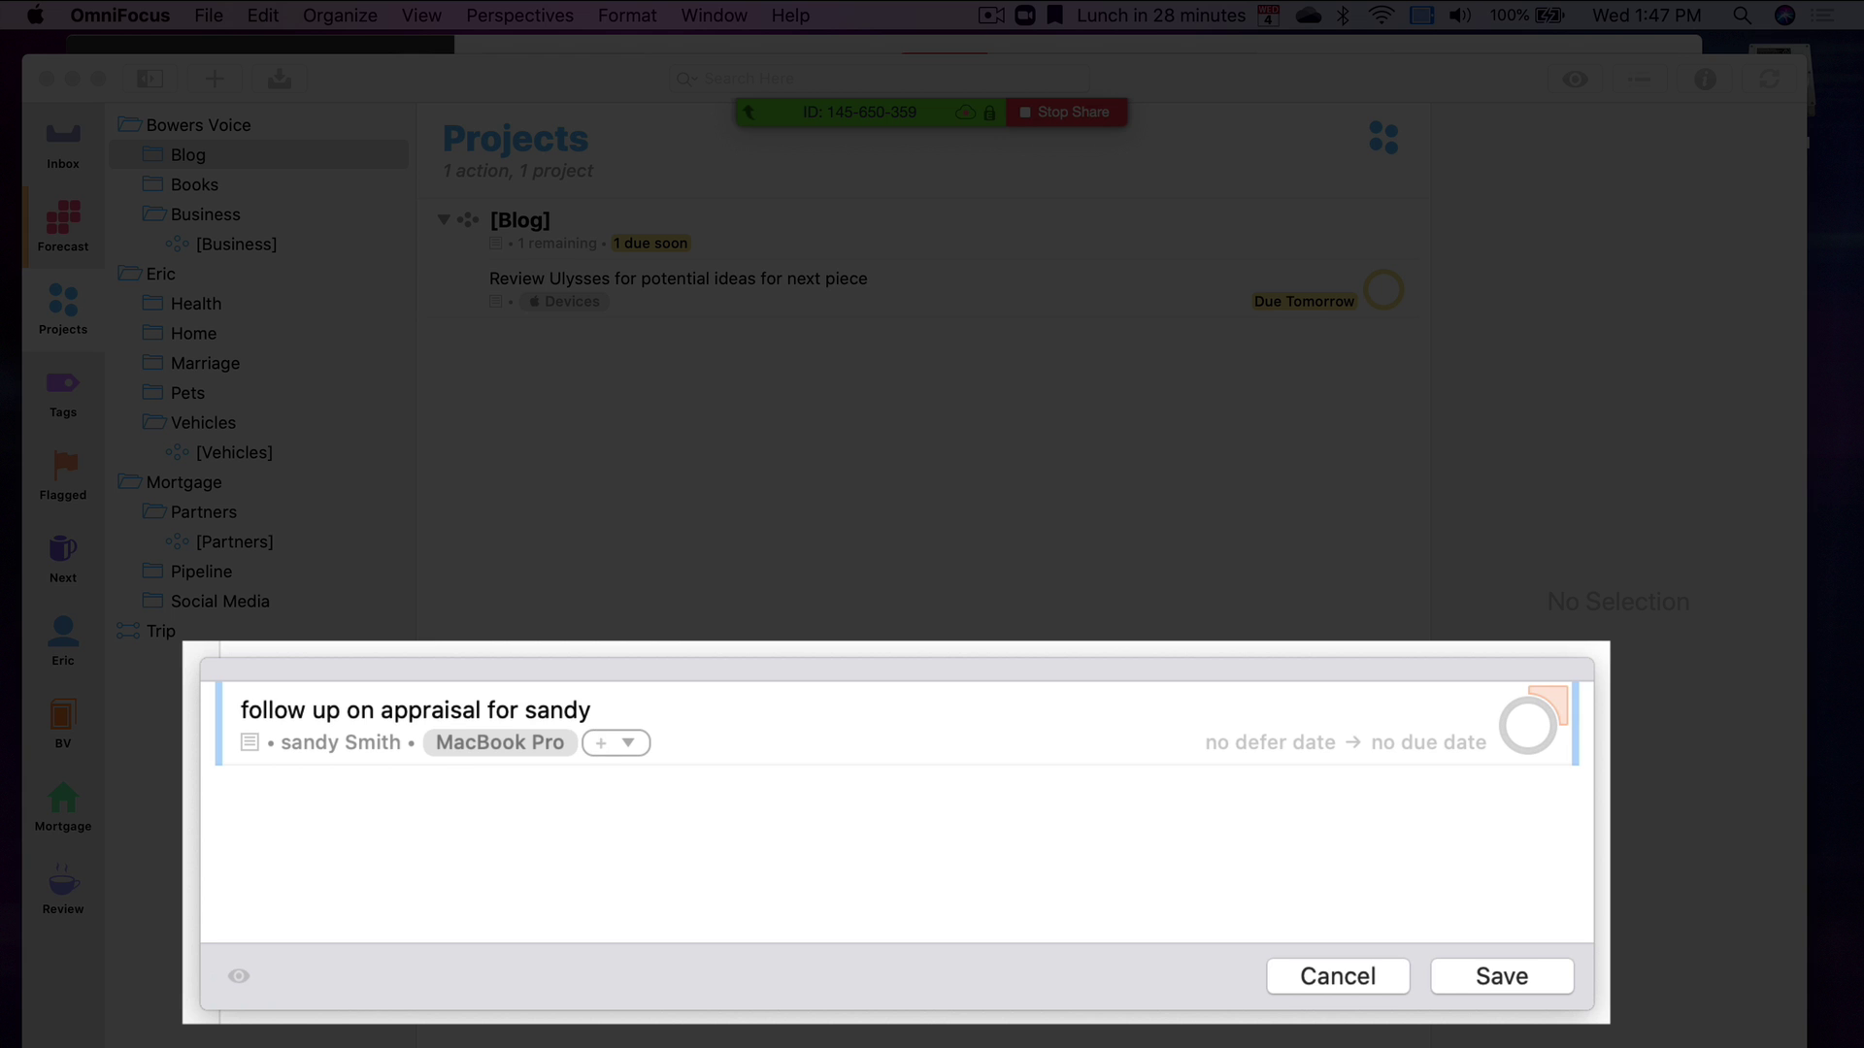
pyautogui.press('Tab')
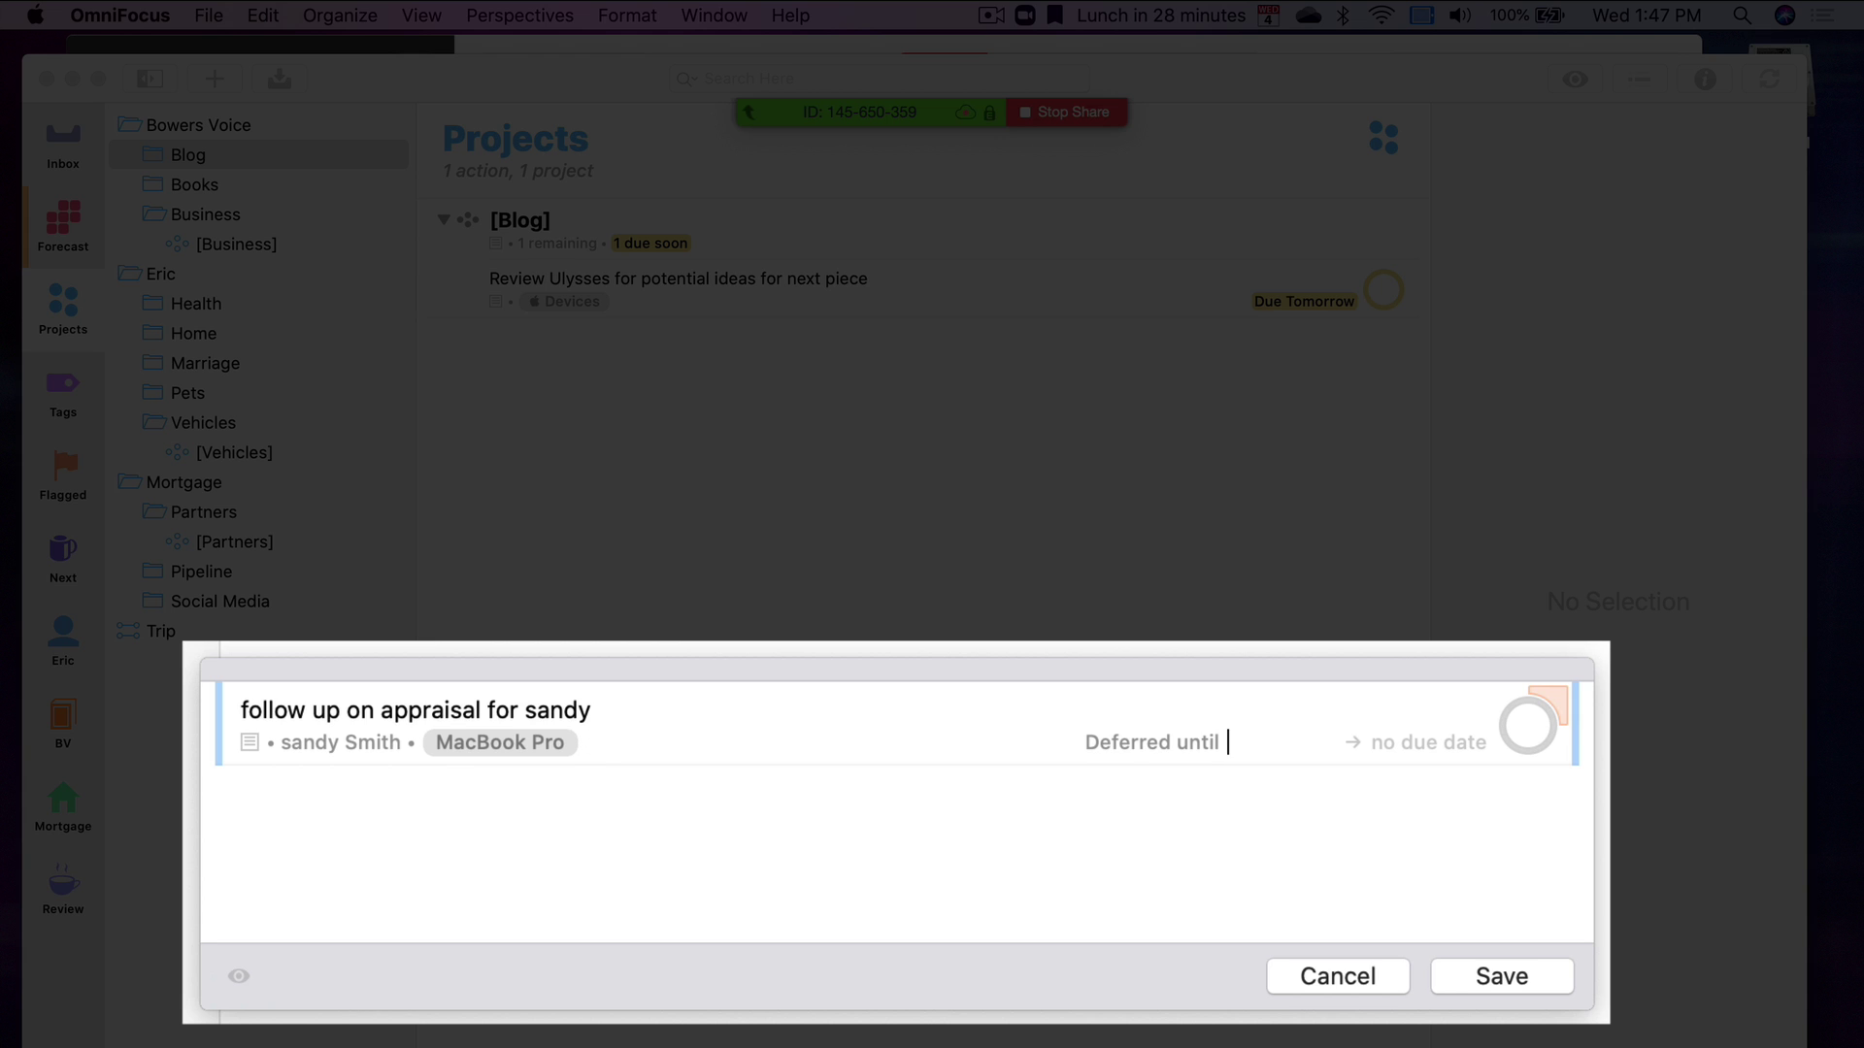
pyautogui.write('tom')
pyautogui.press('Tab')
pyautogui.write('tom')
pyautogui.press('Return')
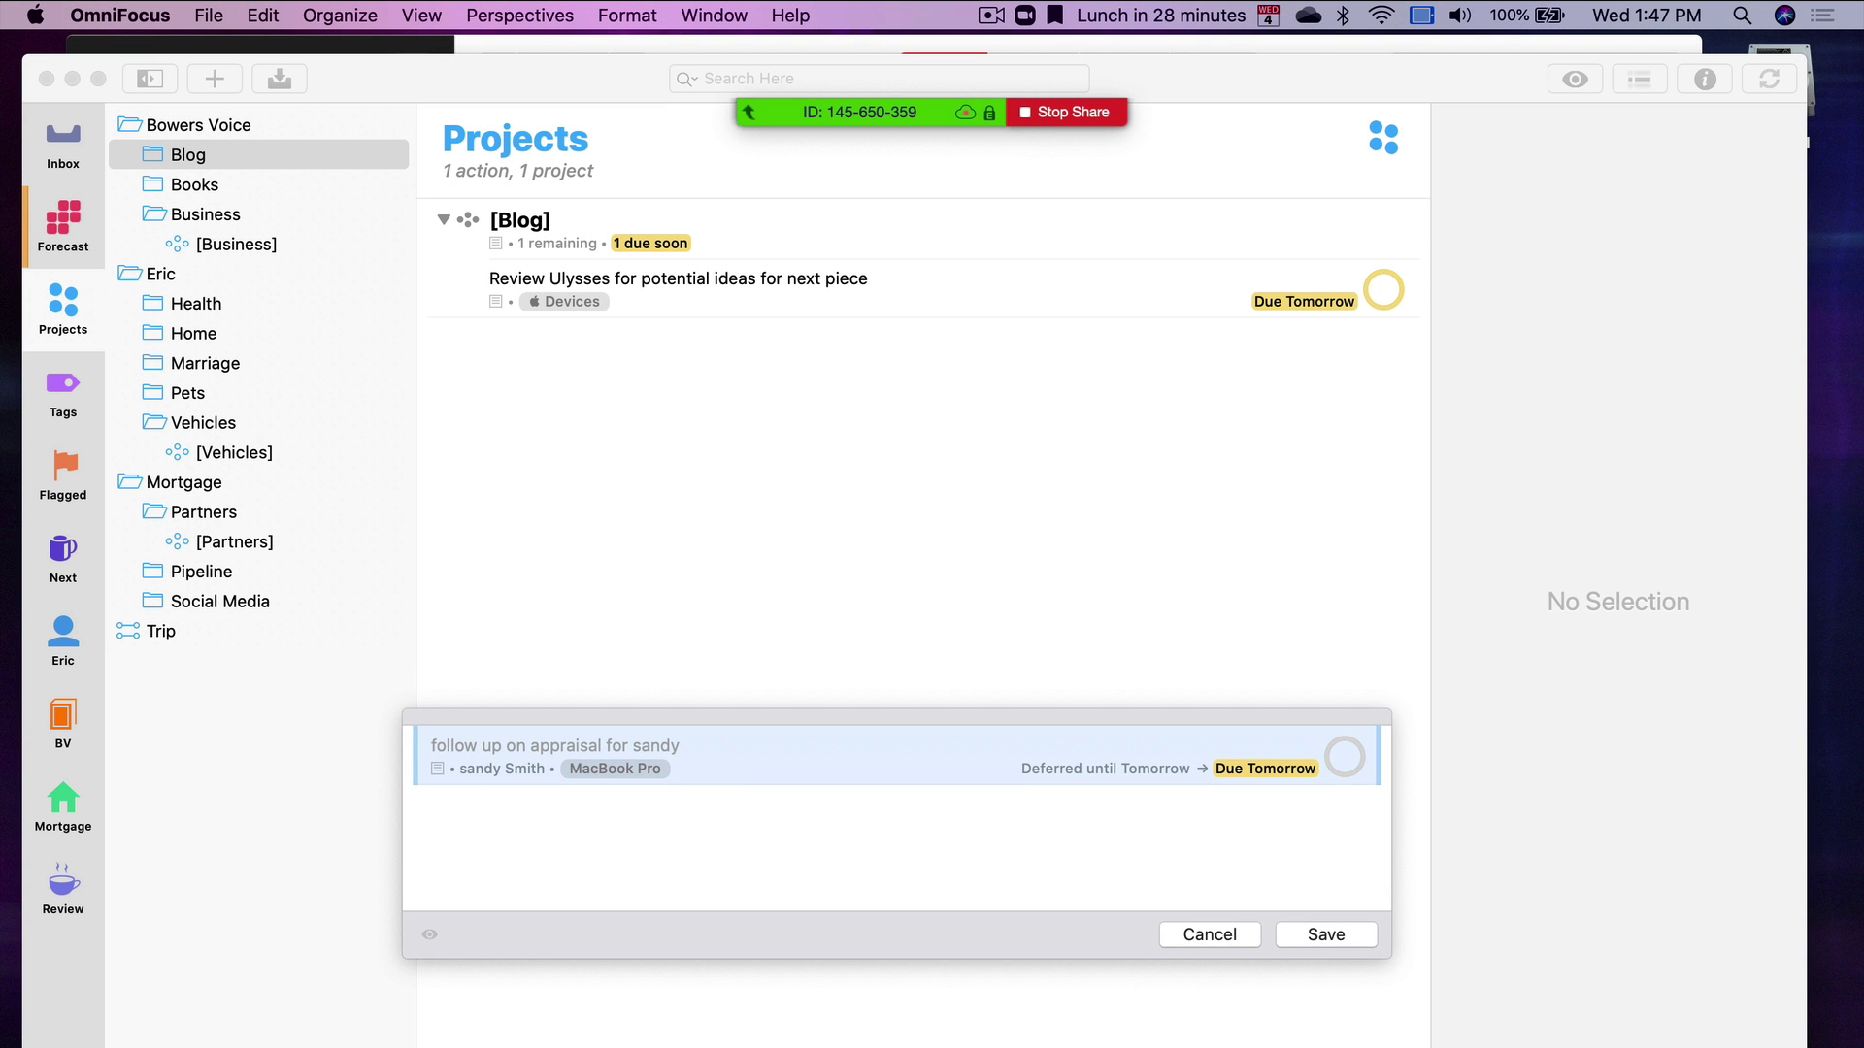
pyautogui.press('Return')
pyautogui.moveTo(199, 661); pyautogui.dragTo(211, 585)
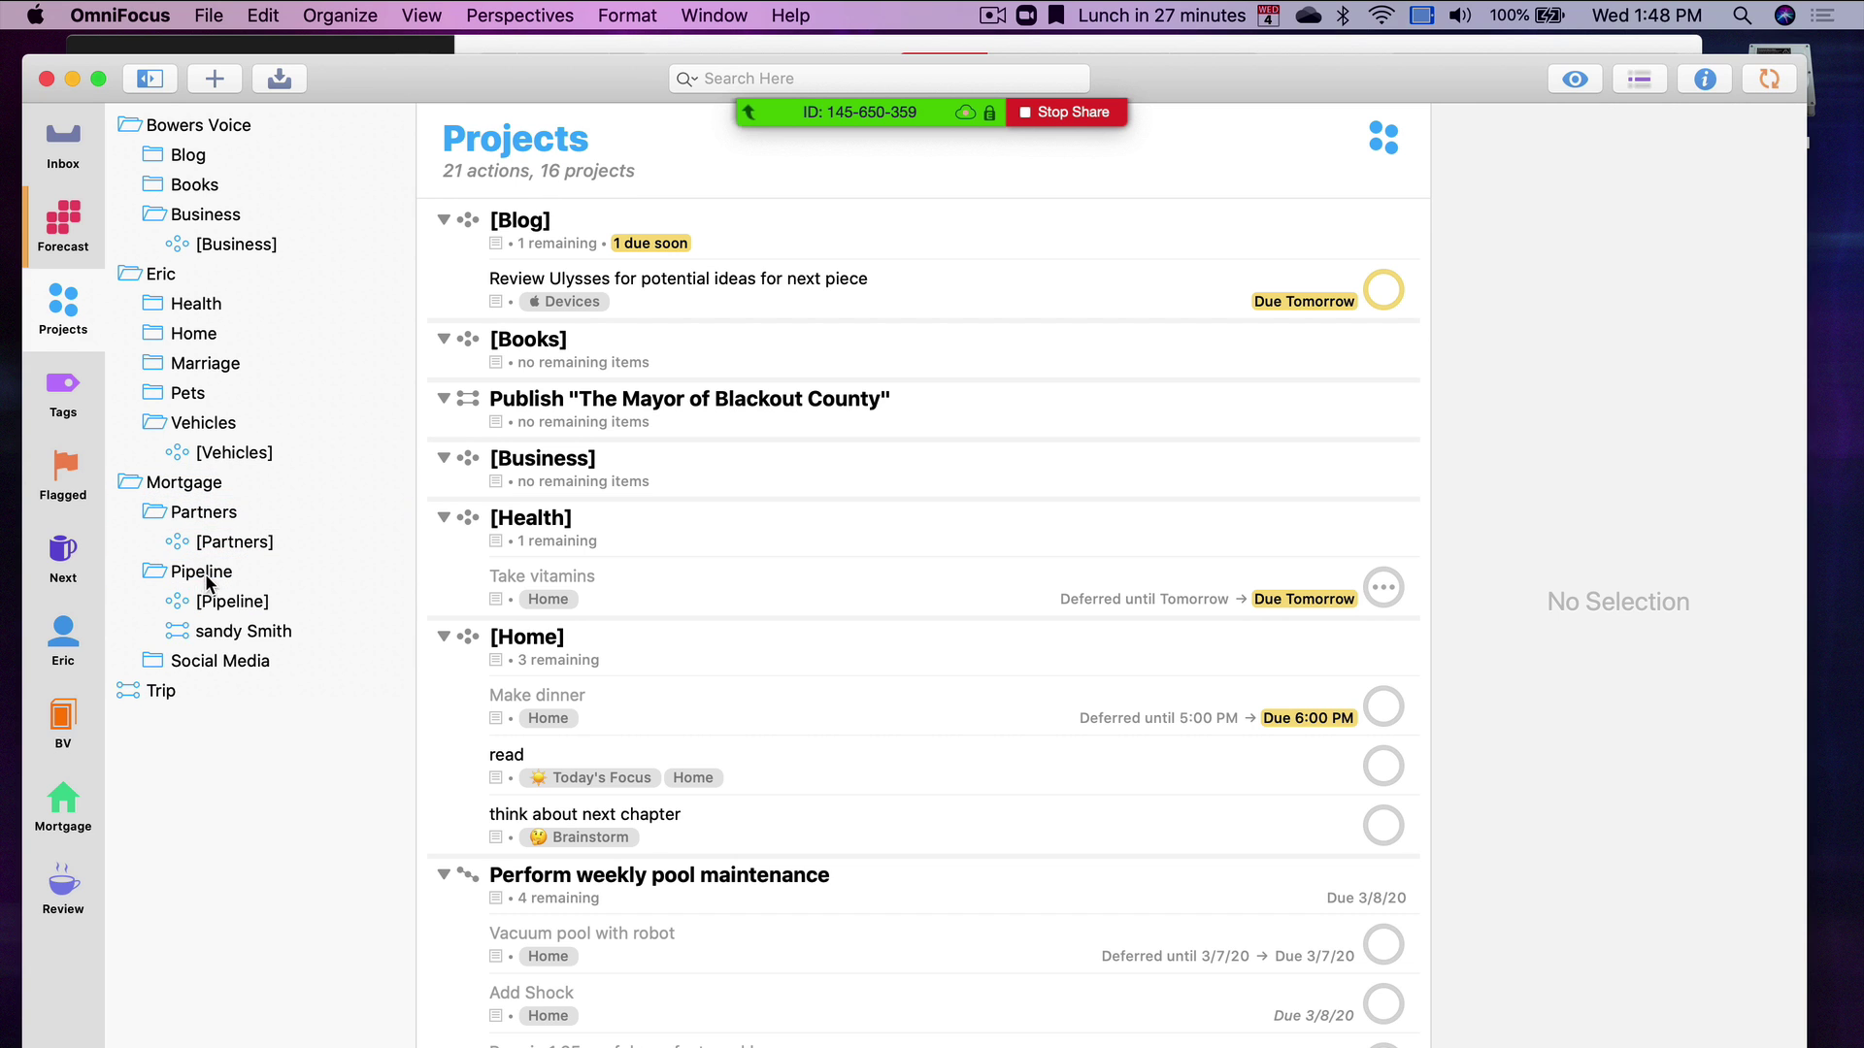
pyautogui.click(231, 633)
pyautogui.click(938, 251)
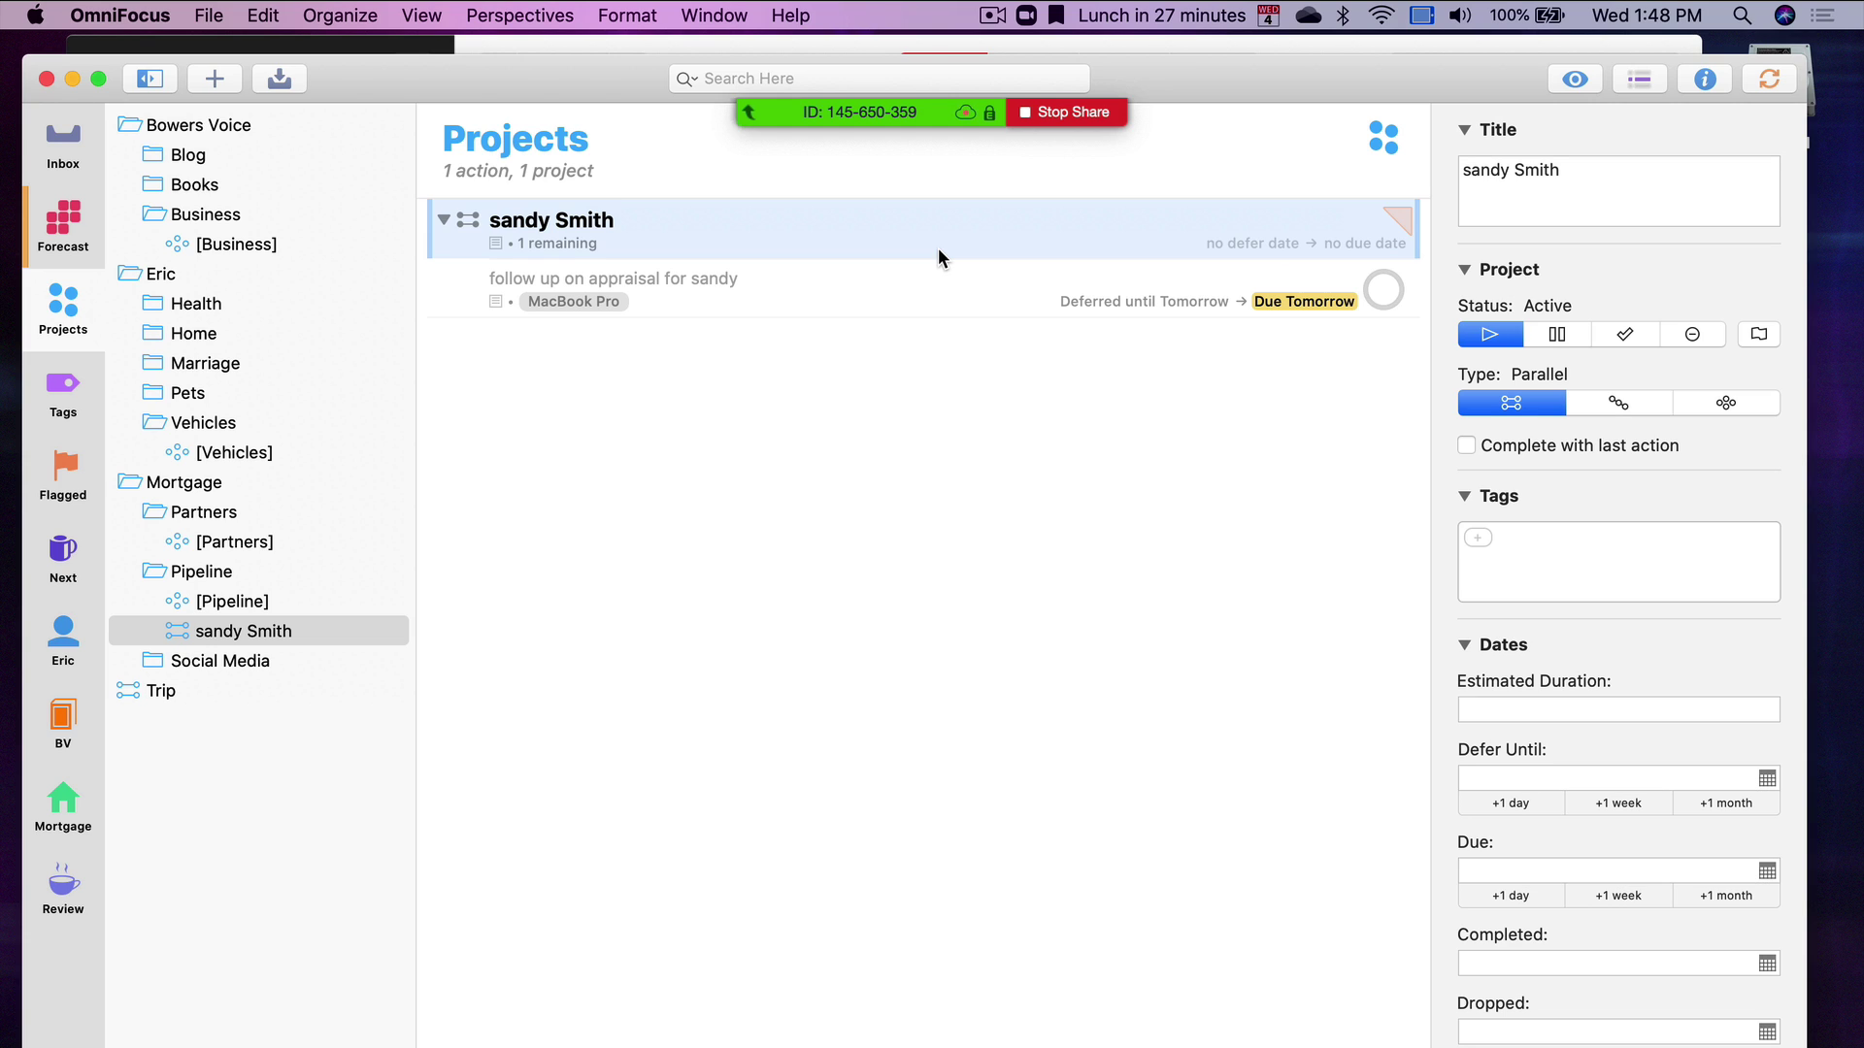
pyautogui.click(209, 575)
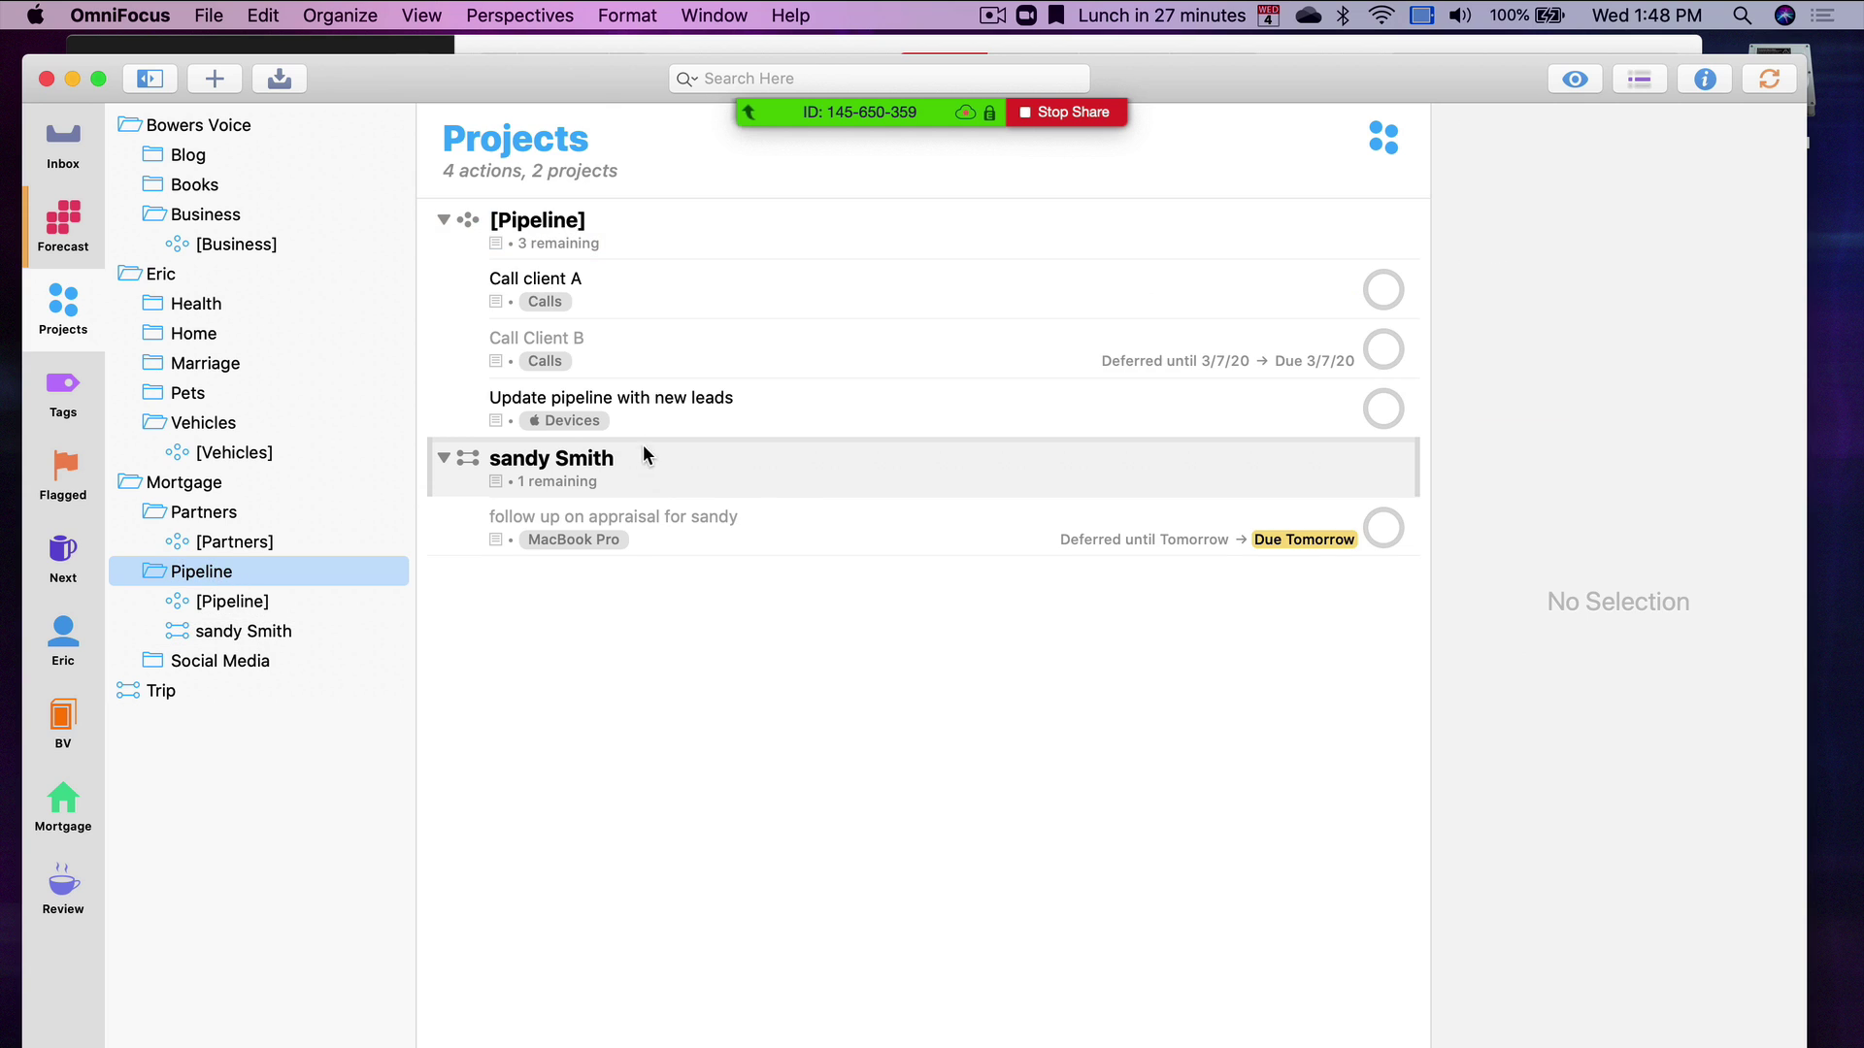
pyautogui.click(665, 408)
pyautogui.click(668, 303)
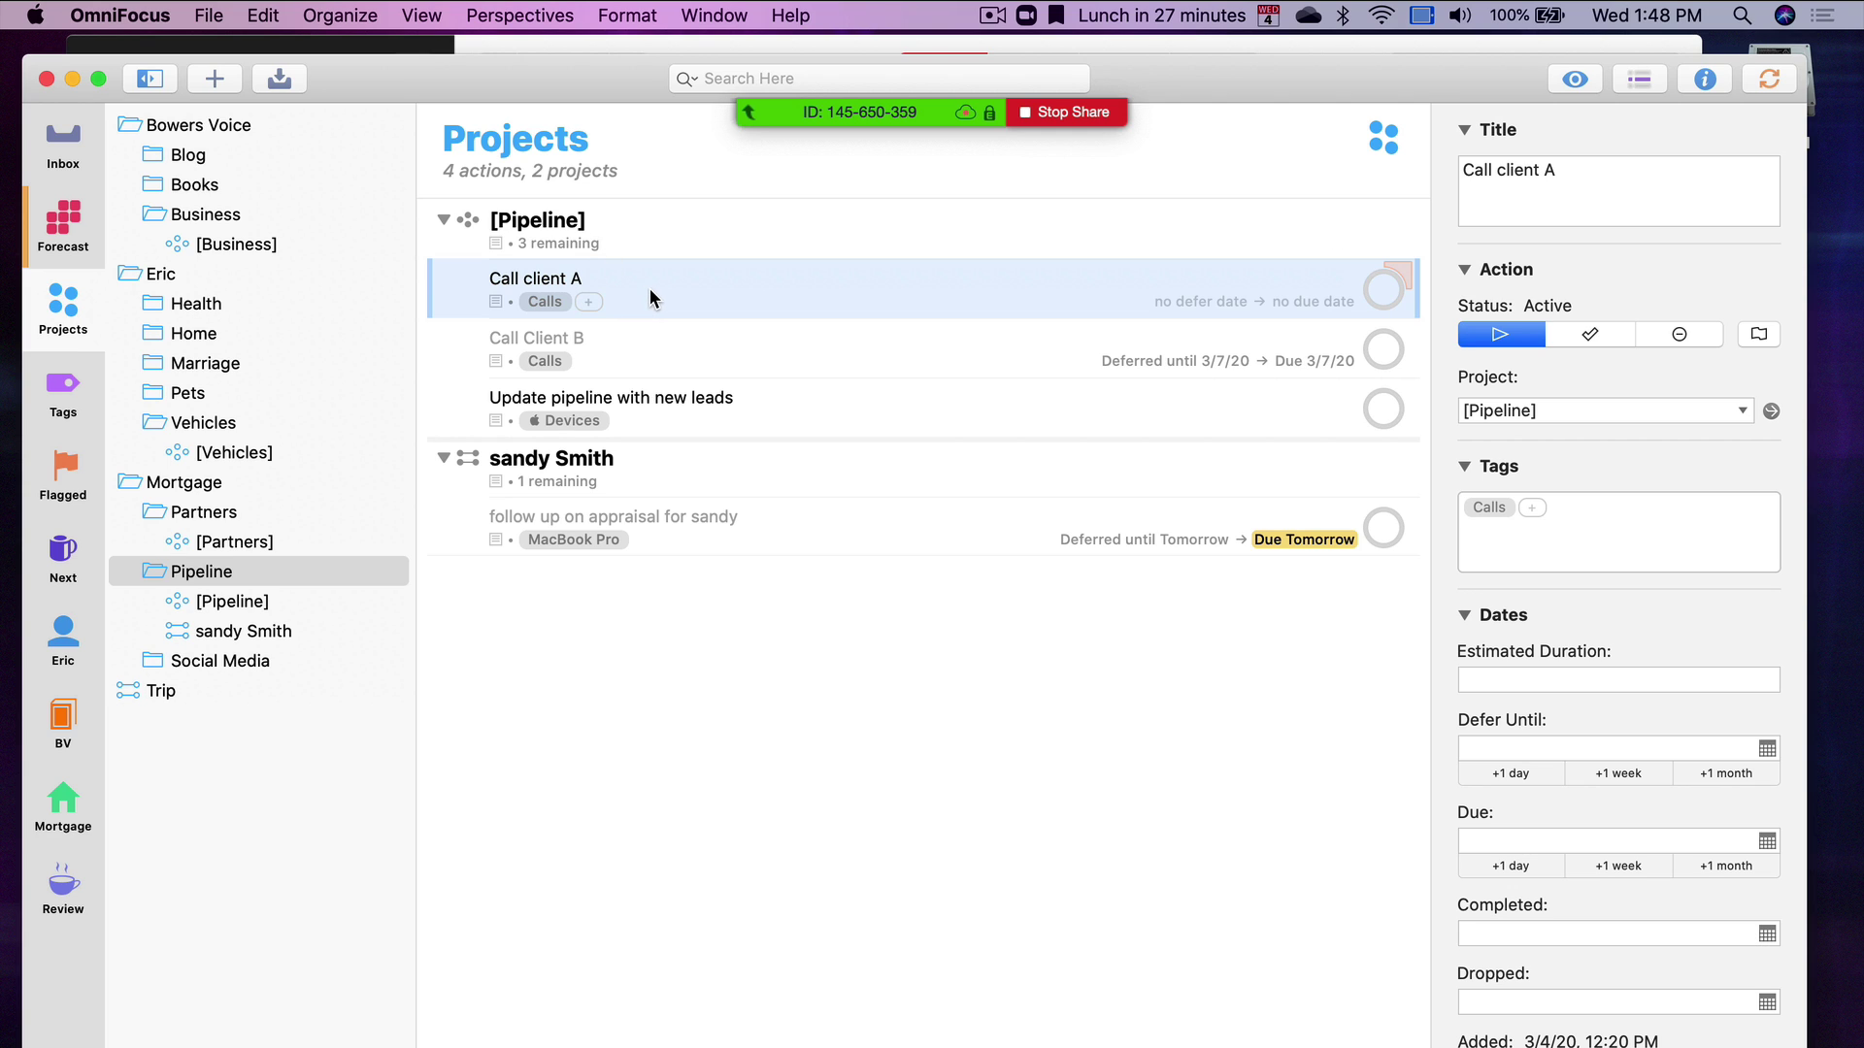
# Make Call client A due tomorrow, then deselect Pipeline to show all 16 projects
pyautogui.click(1199, 302)
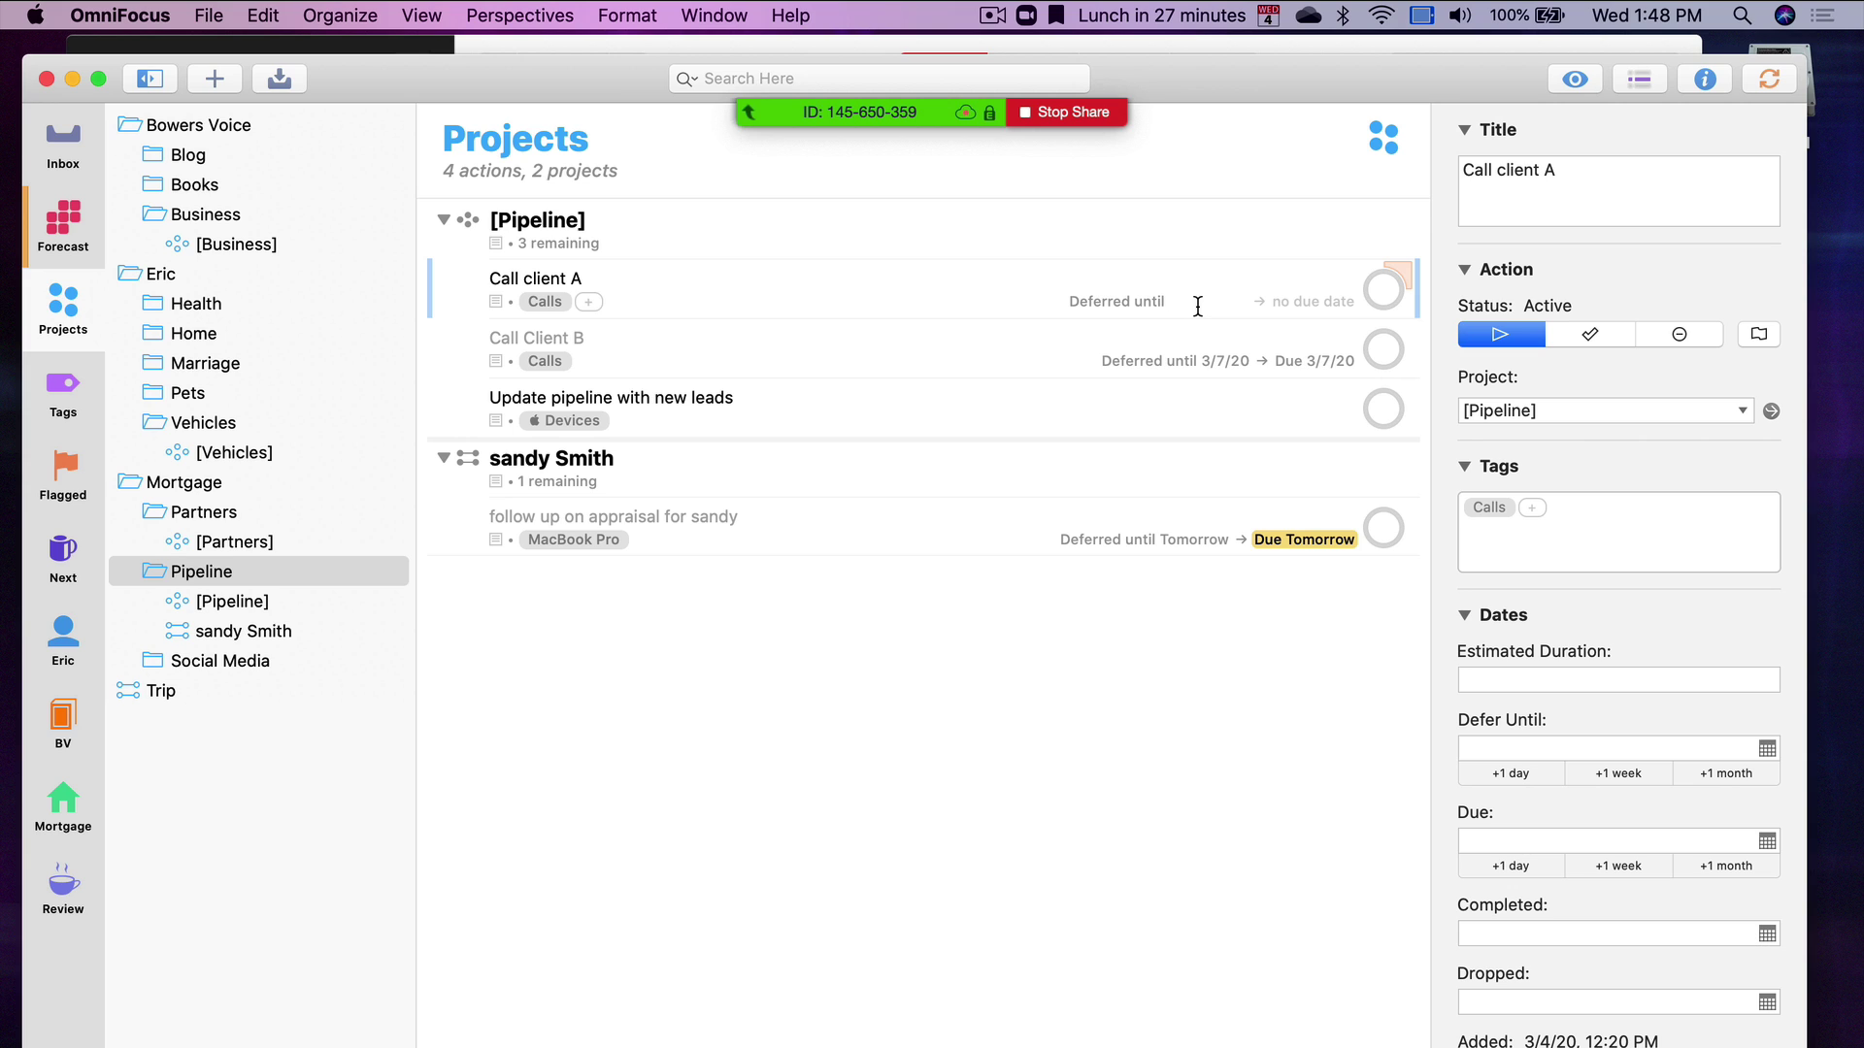
pyautogui.press('Tab')
pyautogui.write('tom')
pyautogui.press('Return')
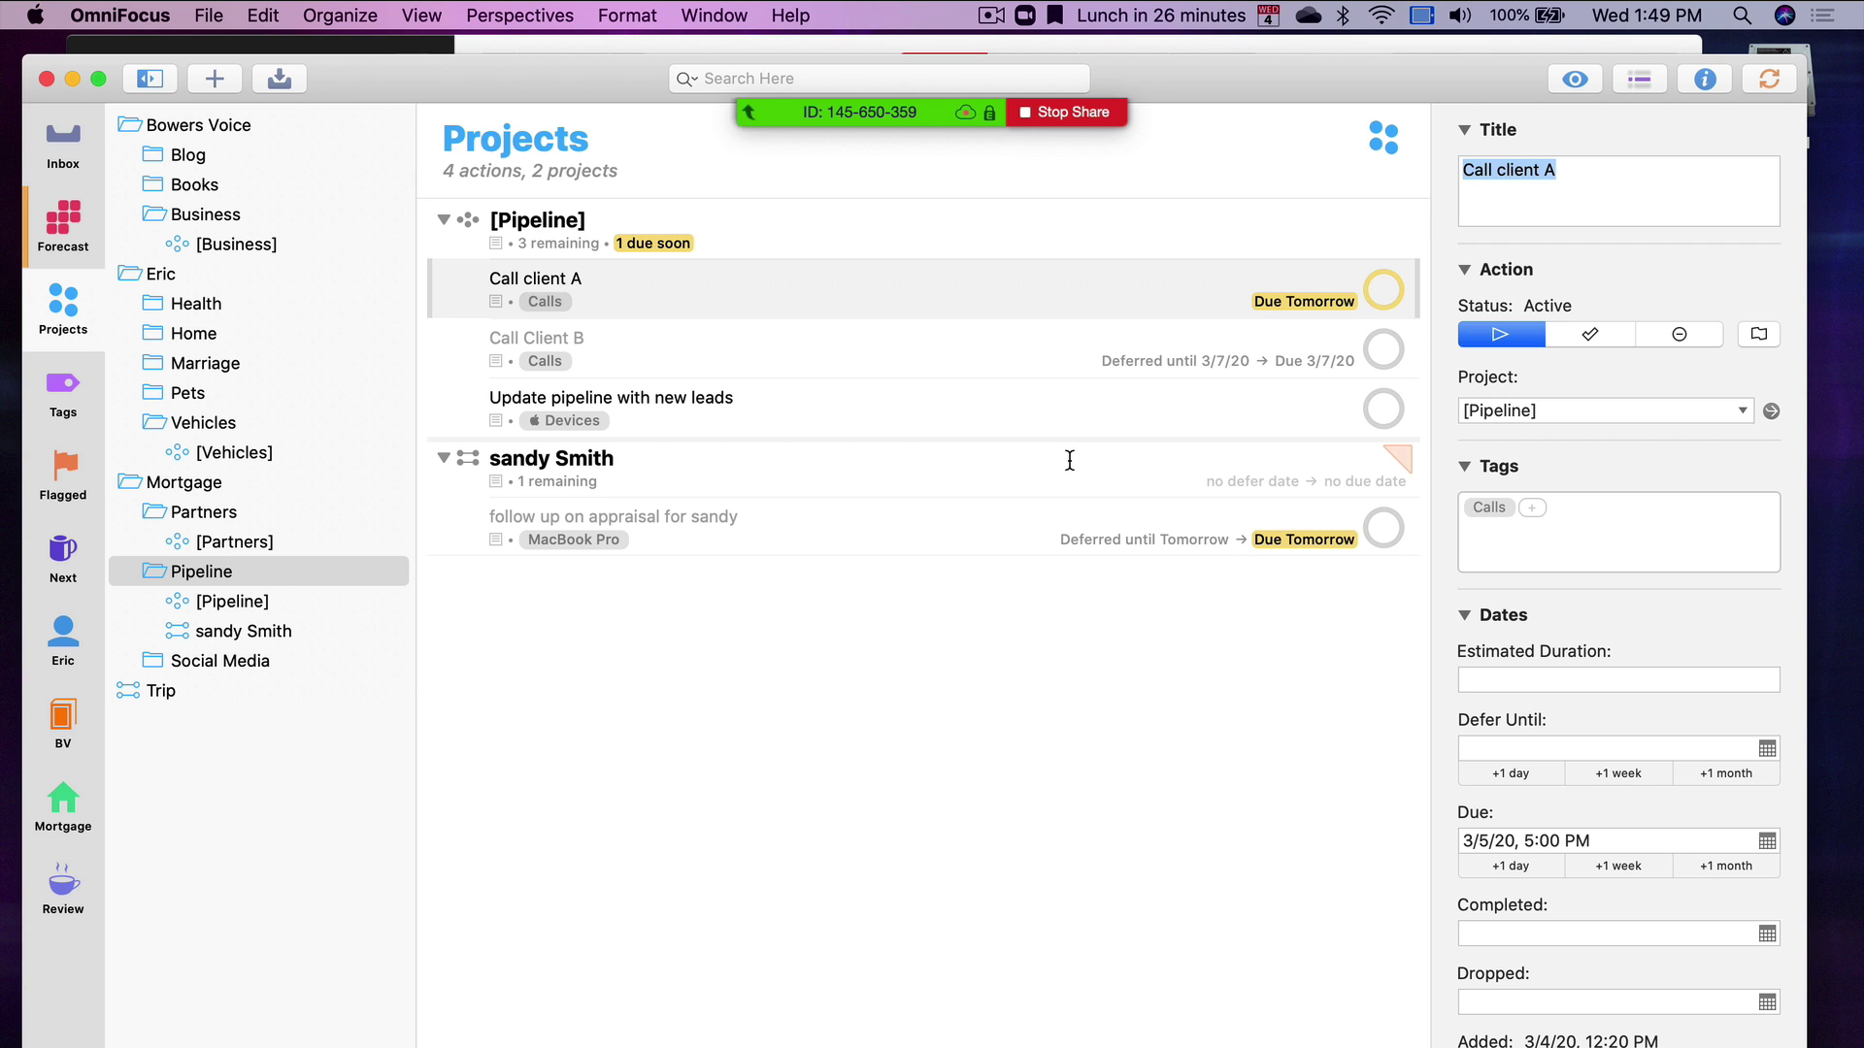
pyautogui.click(178, 794)
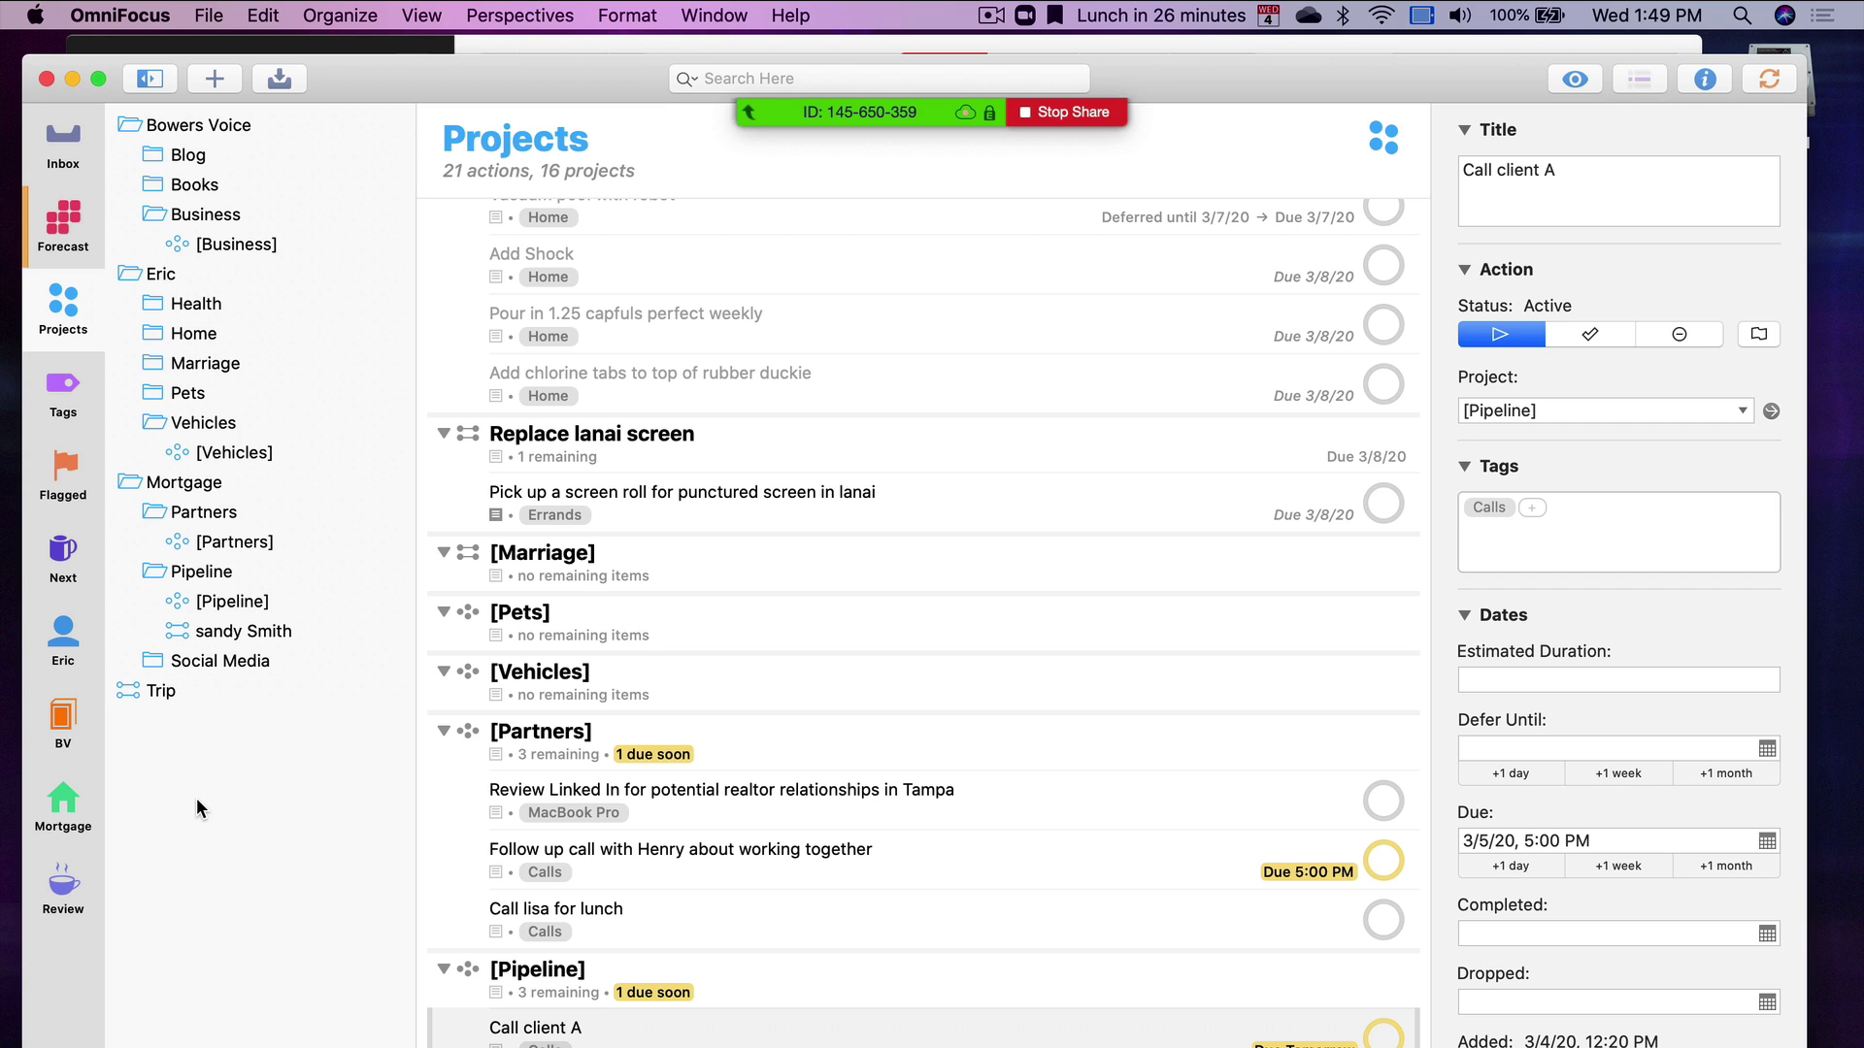
# From the projects view, create a new project named [Someday/Maybe]
pyautogui.press('super+1')
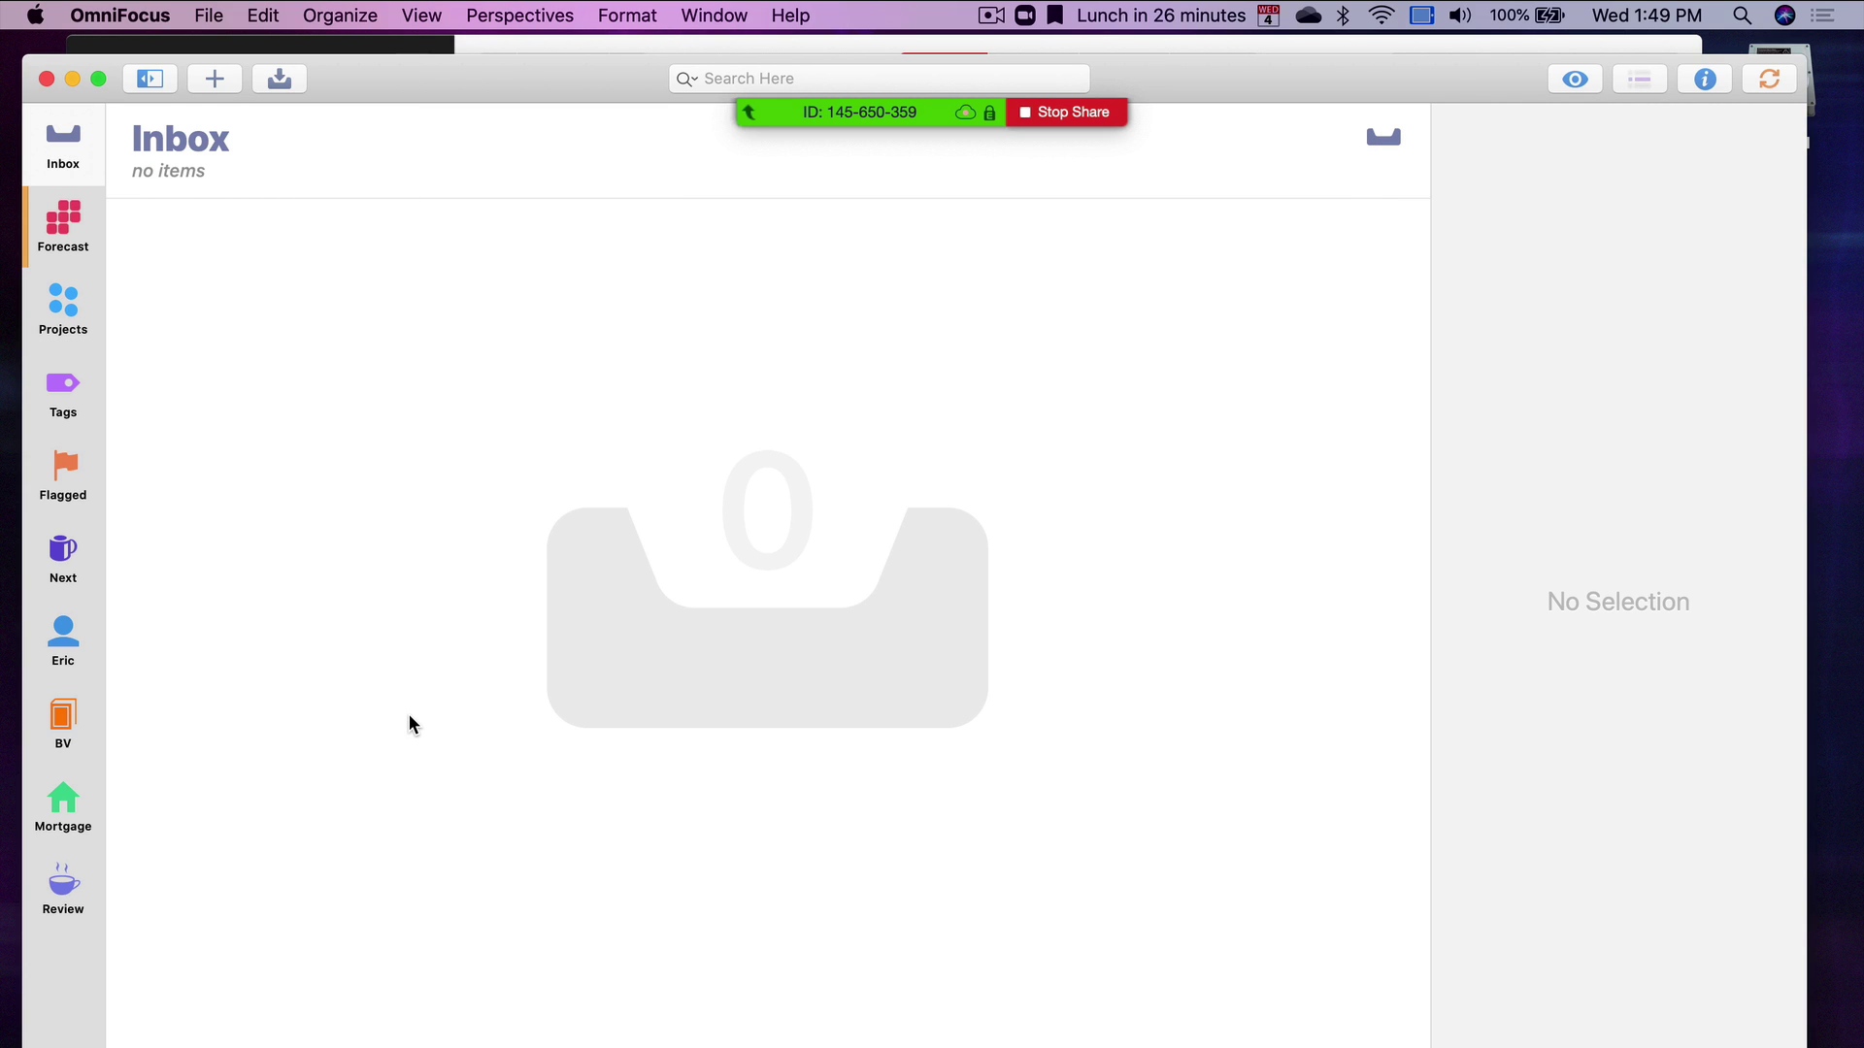
pyautogui.click(16, 301)
pyautogui.click(47, 309)
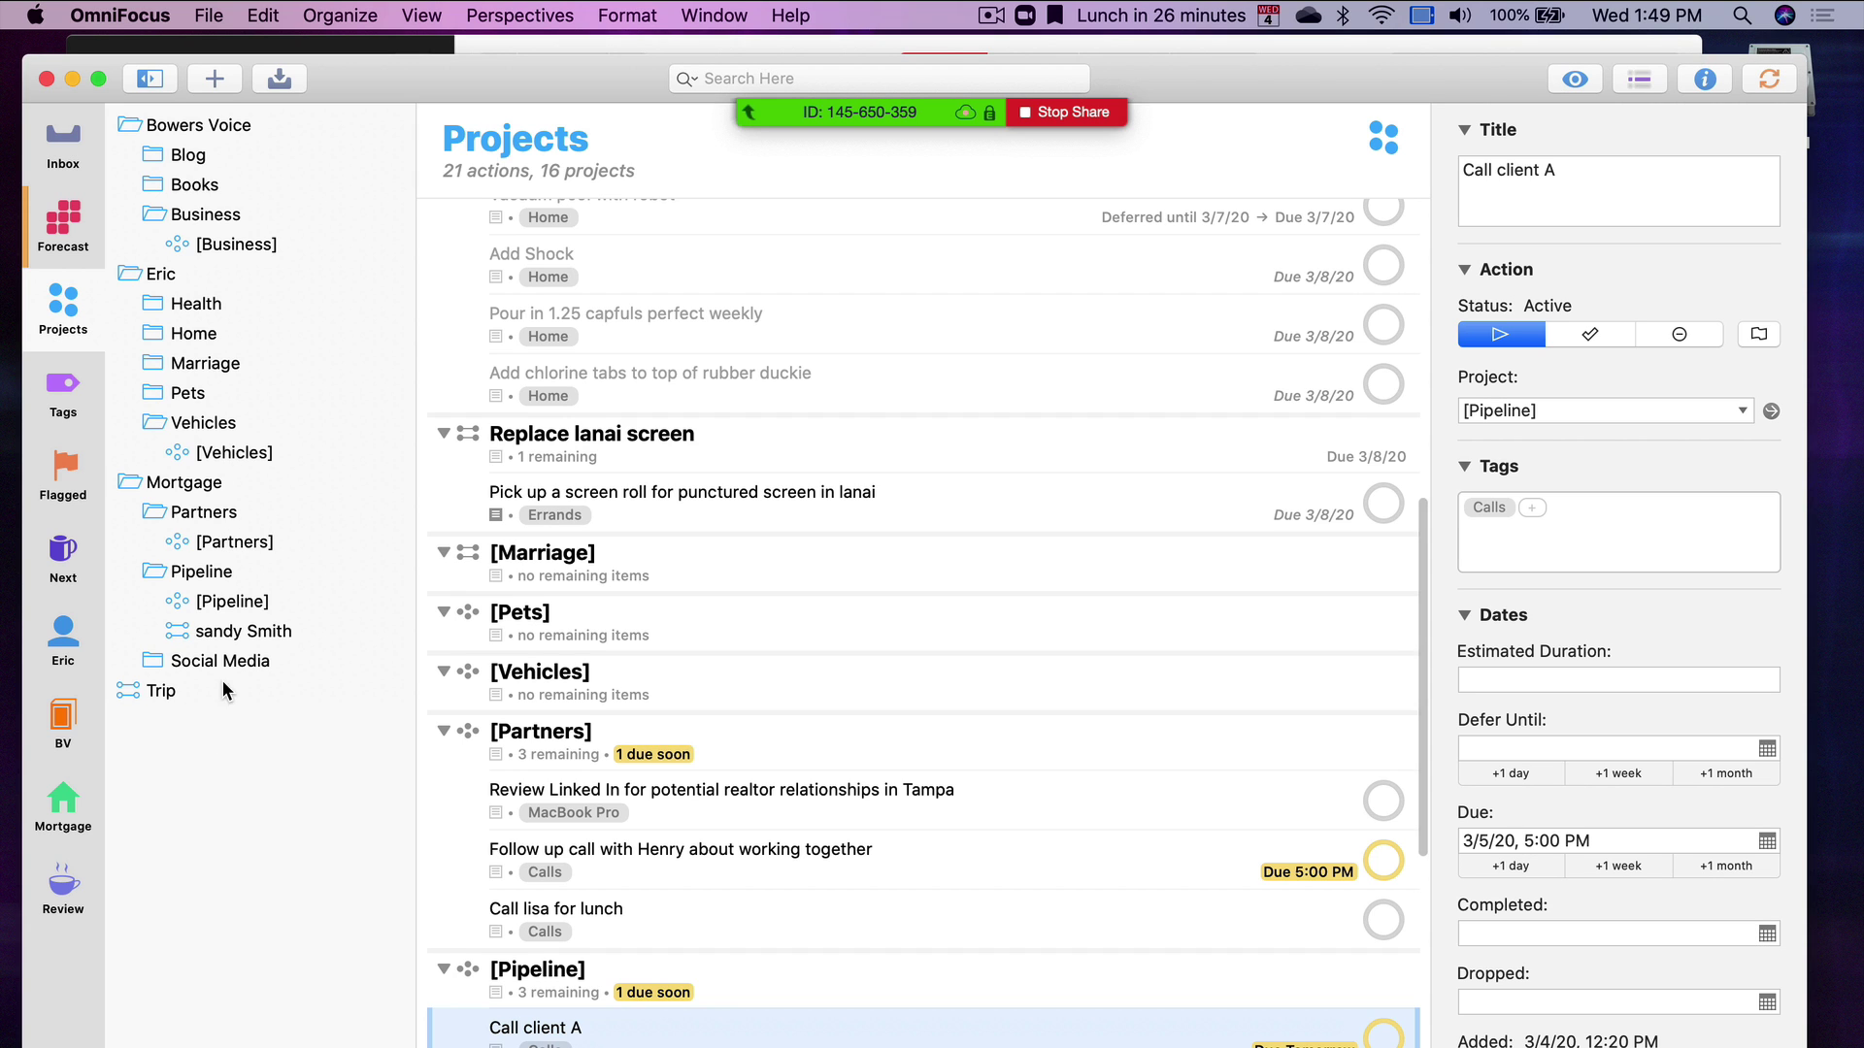
pyautogui.click(200, 13)
pyautogui.press('super+shift+n')
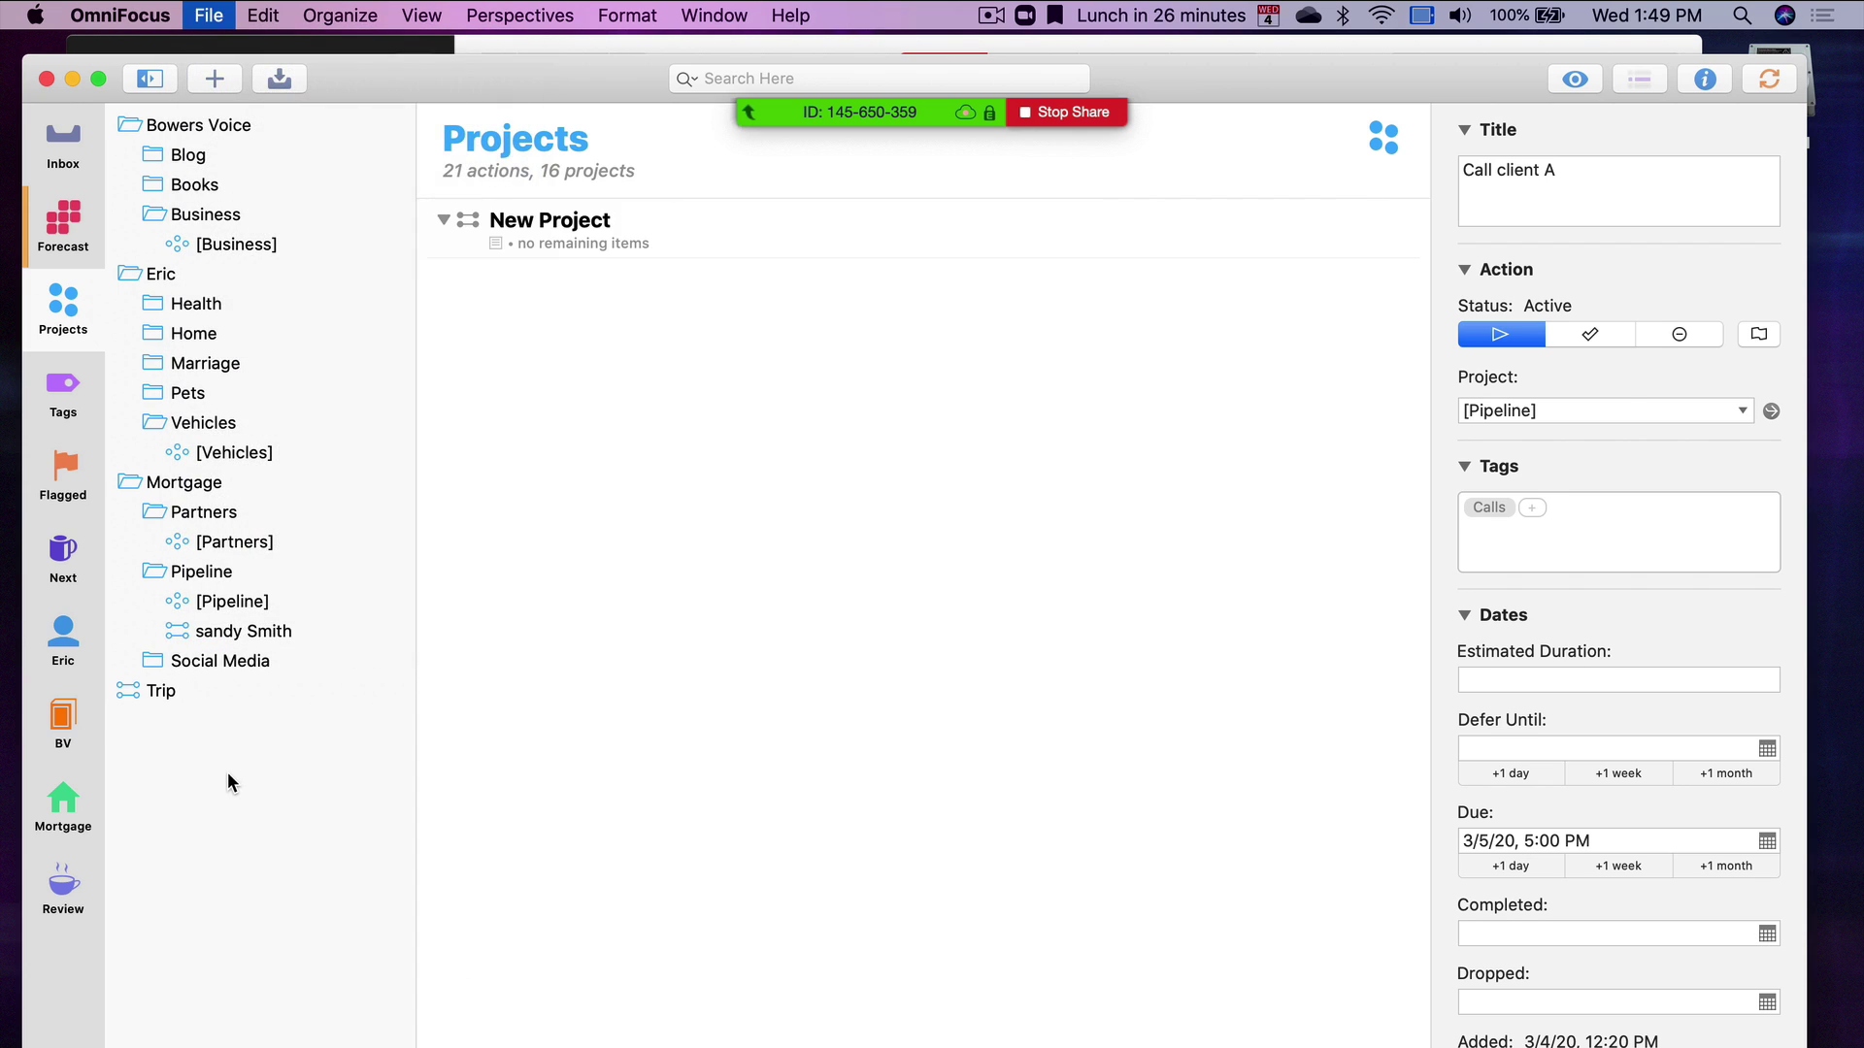
pyautogui.write('[Someday')
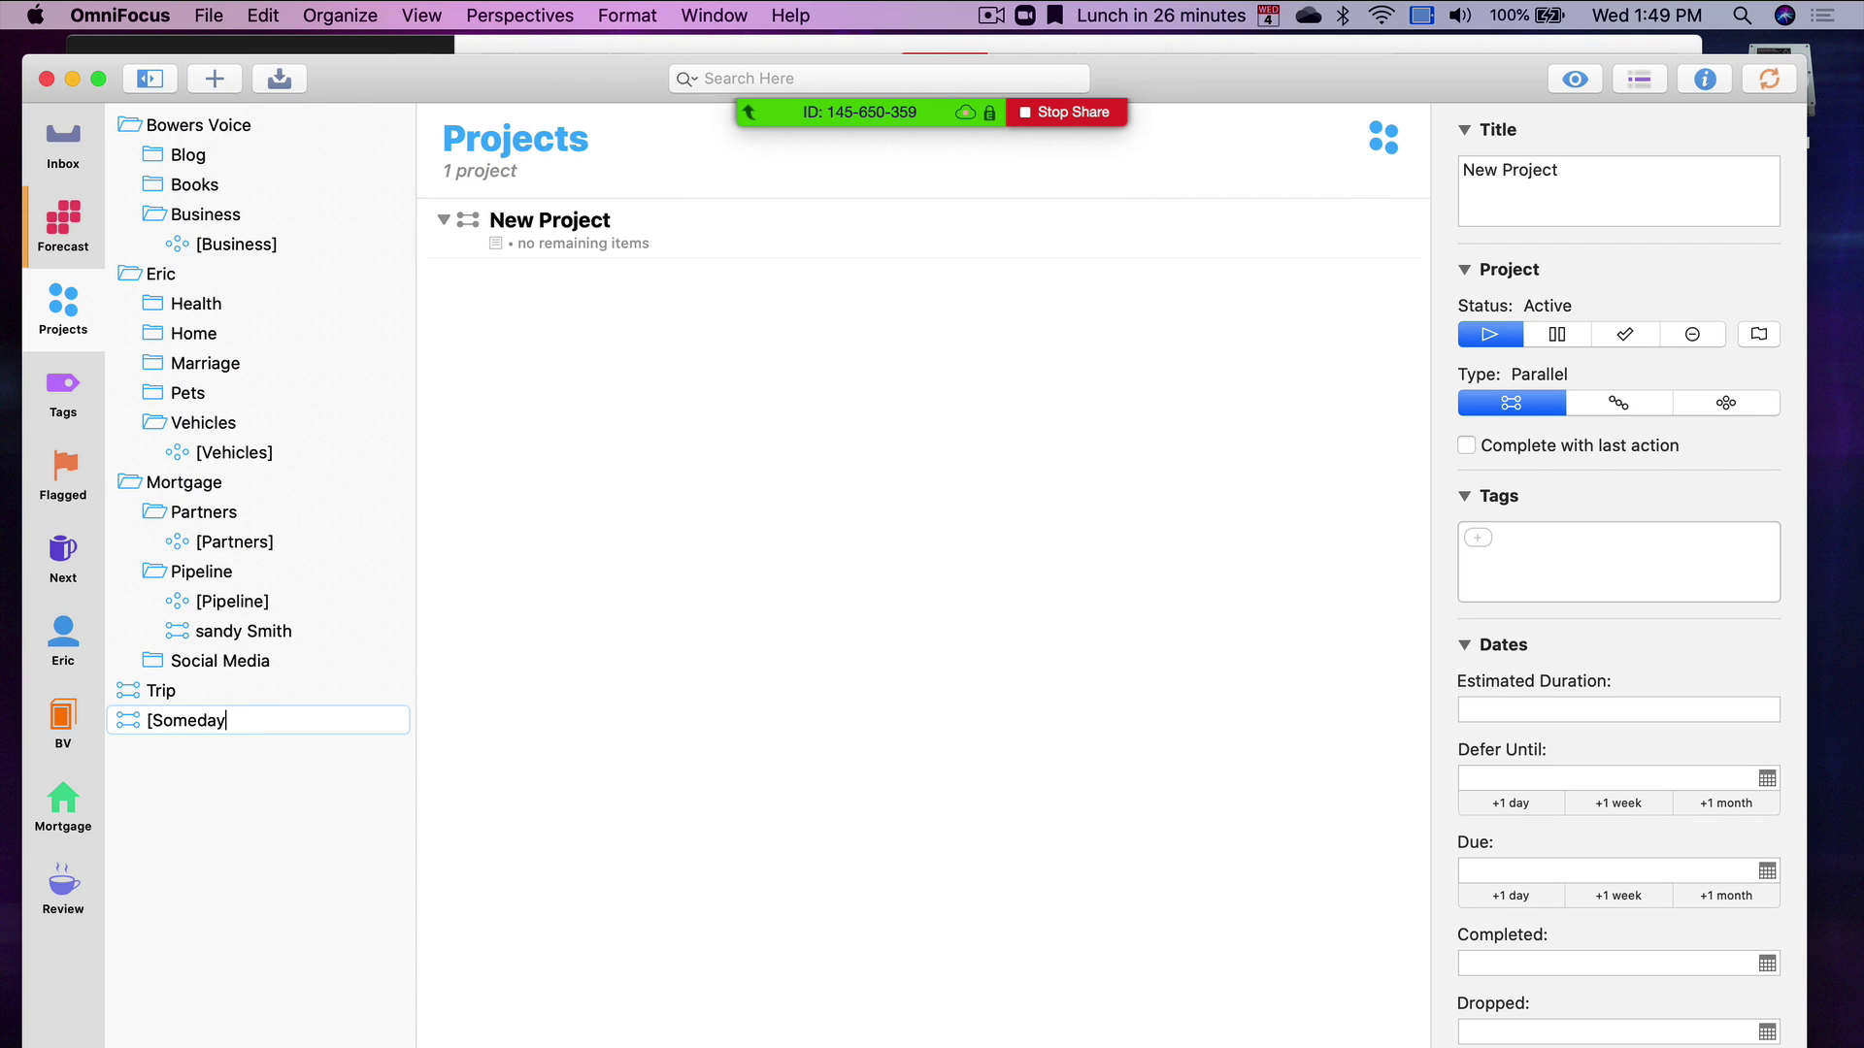
pyautogui.write('/Maybe]')
pyautogui.press('Return')
# Make [Someday/Maybe] a single-actions list tagged List, then go to the empty Inbox
pyautogui.click(1726, 401)
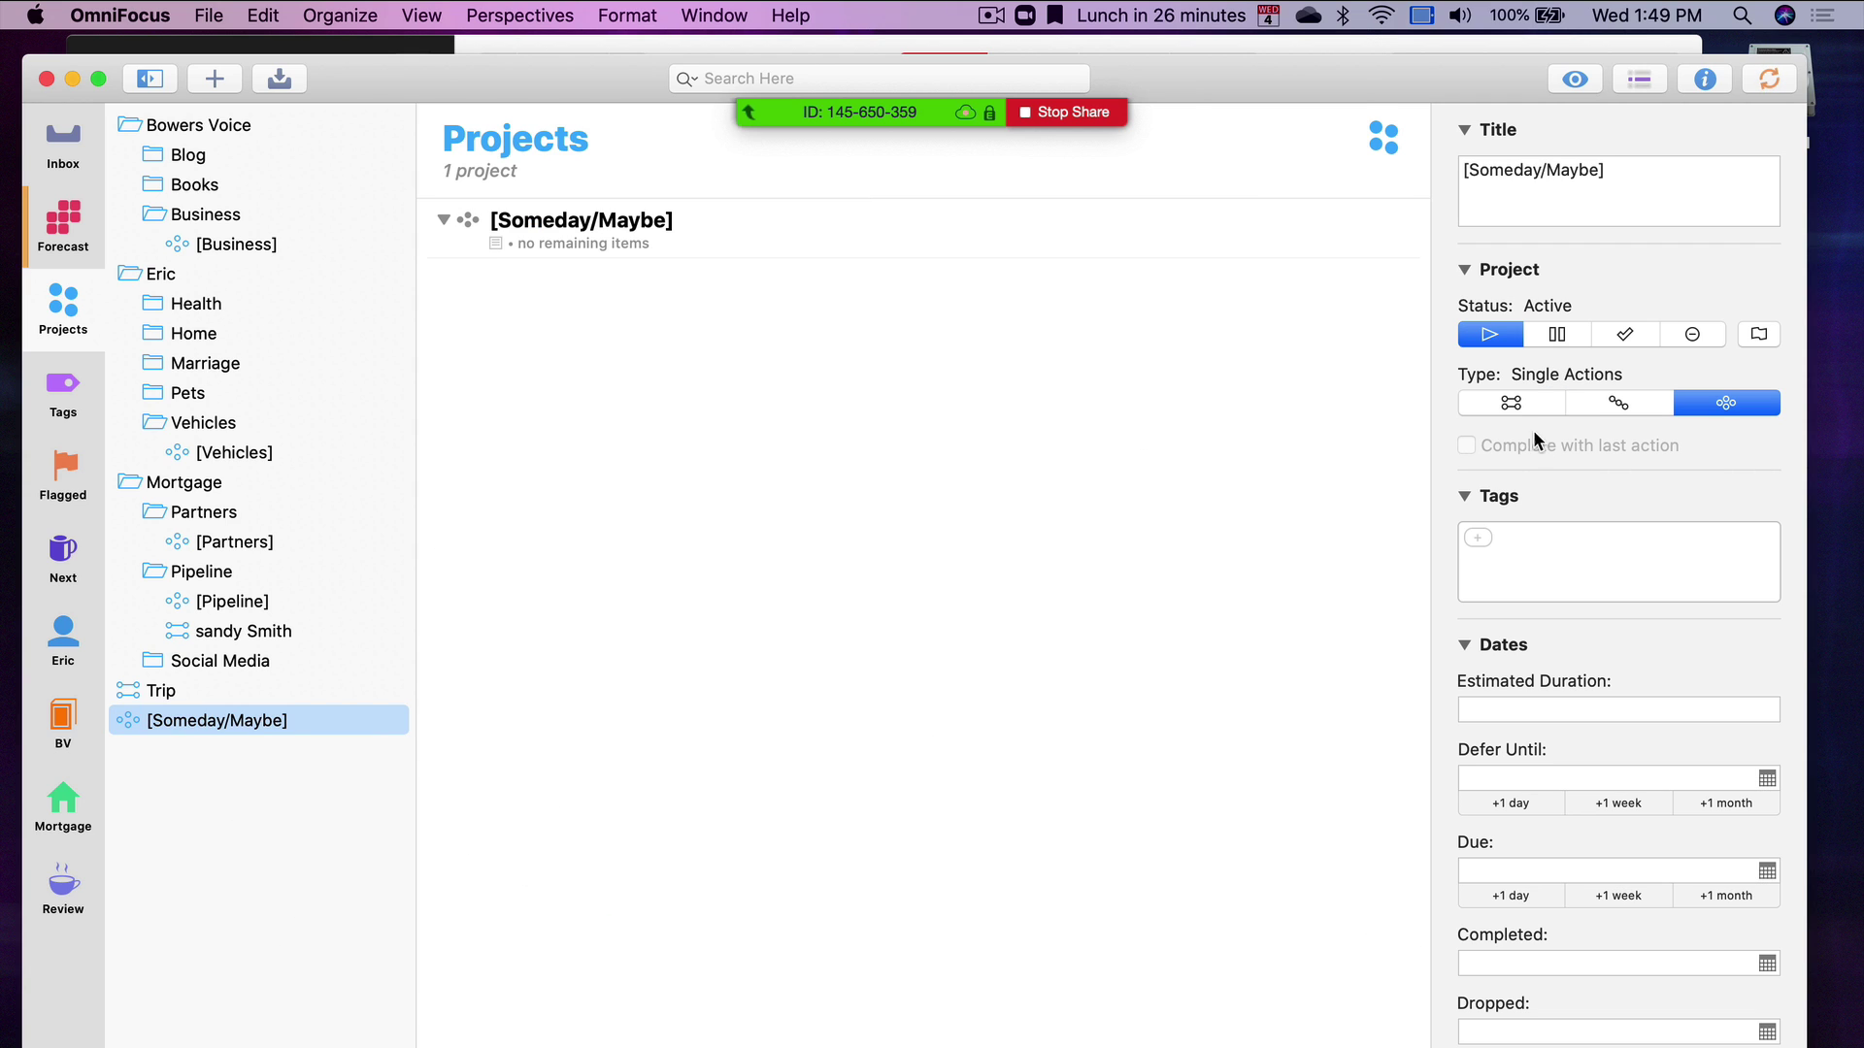
pyautogui.click(1477, 537)
pyautogui.write('li')
pyautogui.press('Return')
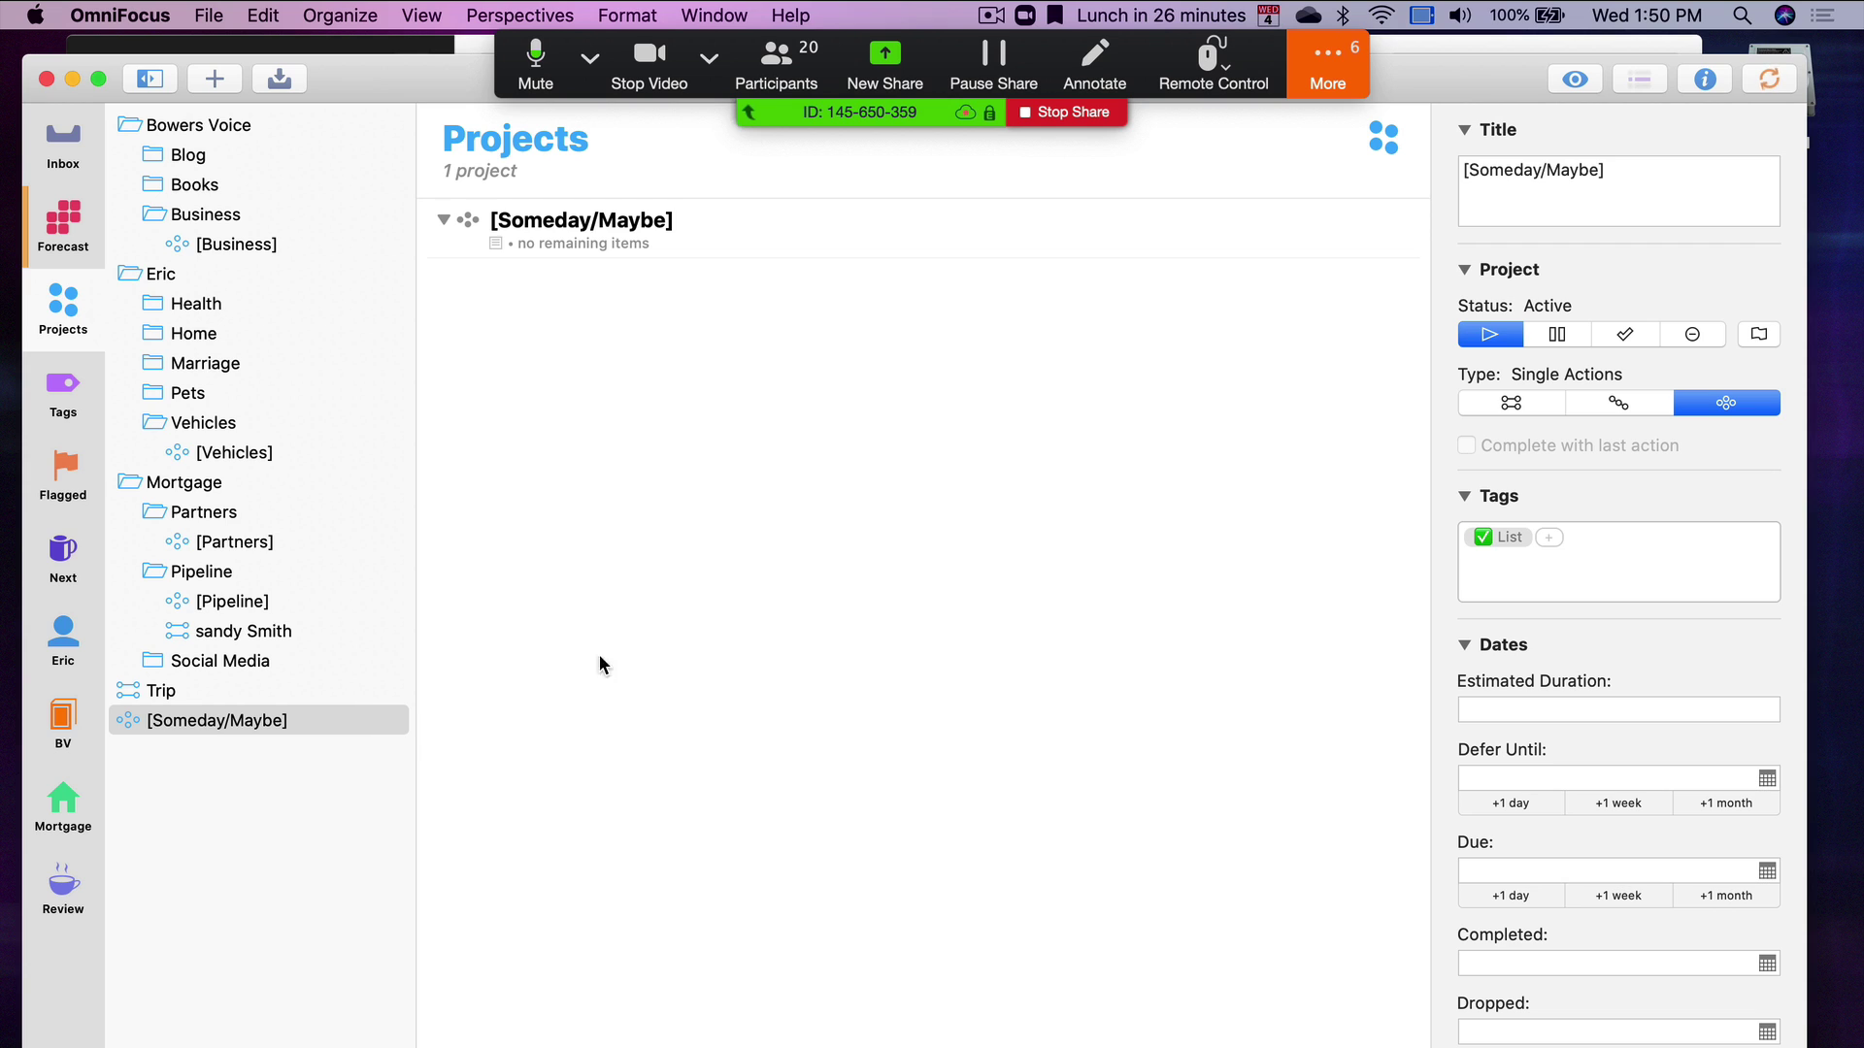
pyautogui.click(78, 165)
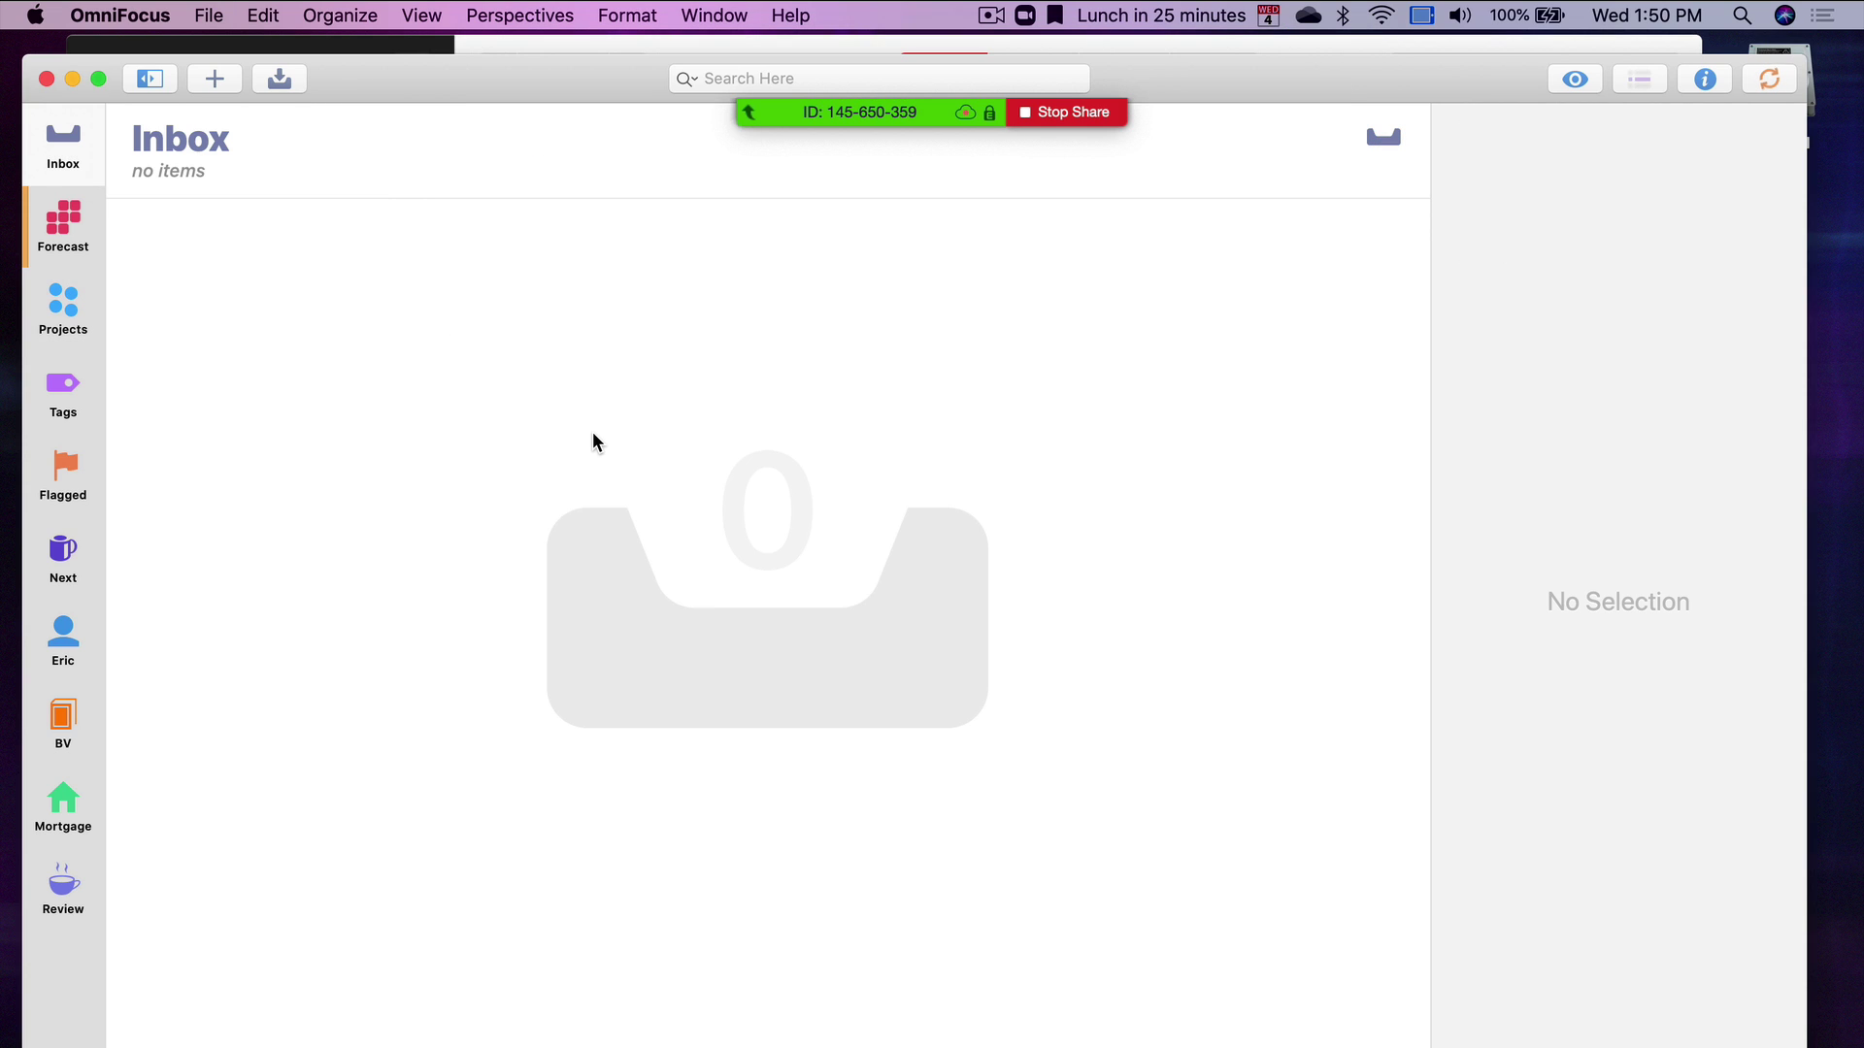
# Add a new inbox item titled 'Go rock climbing'
pyautogui.press('super+n')
pyautogui.write('go a')
pyautogui.press('BackSpace')
pyautogui.press('BackSpace')
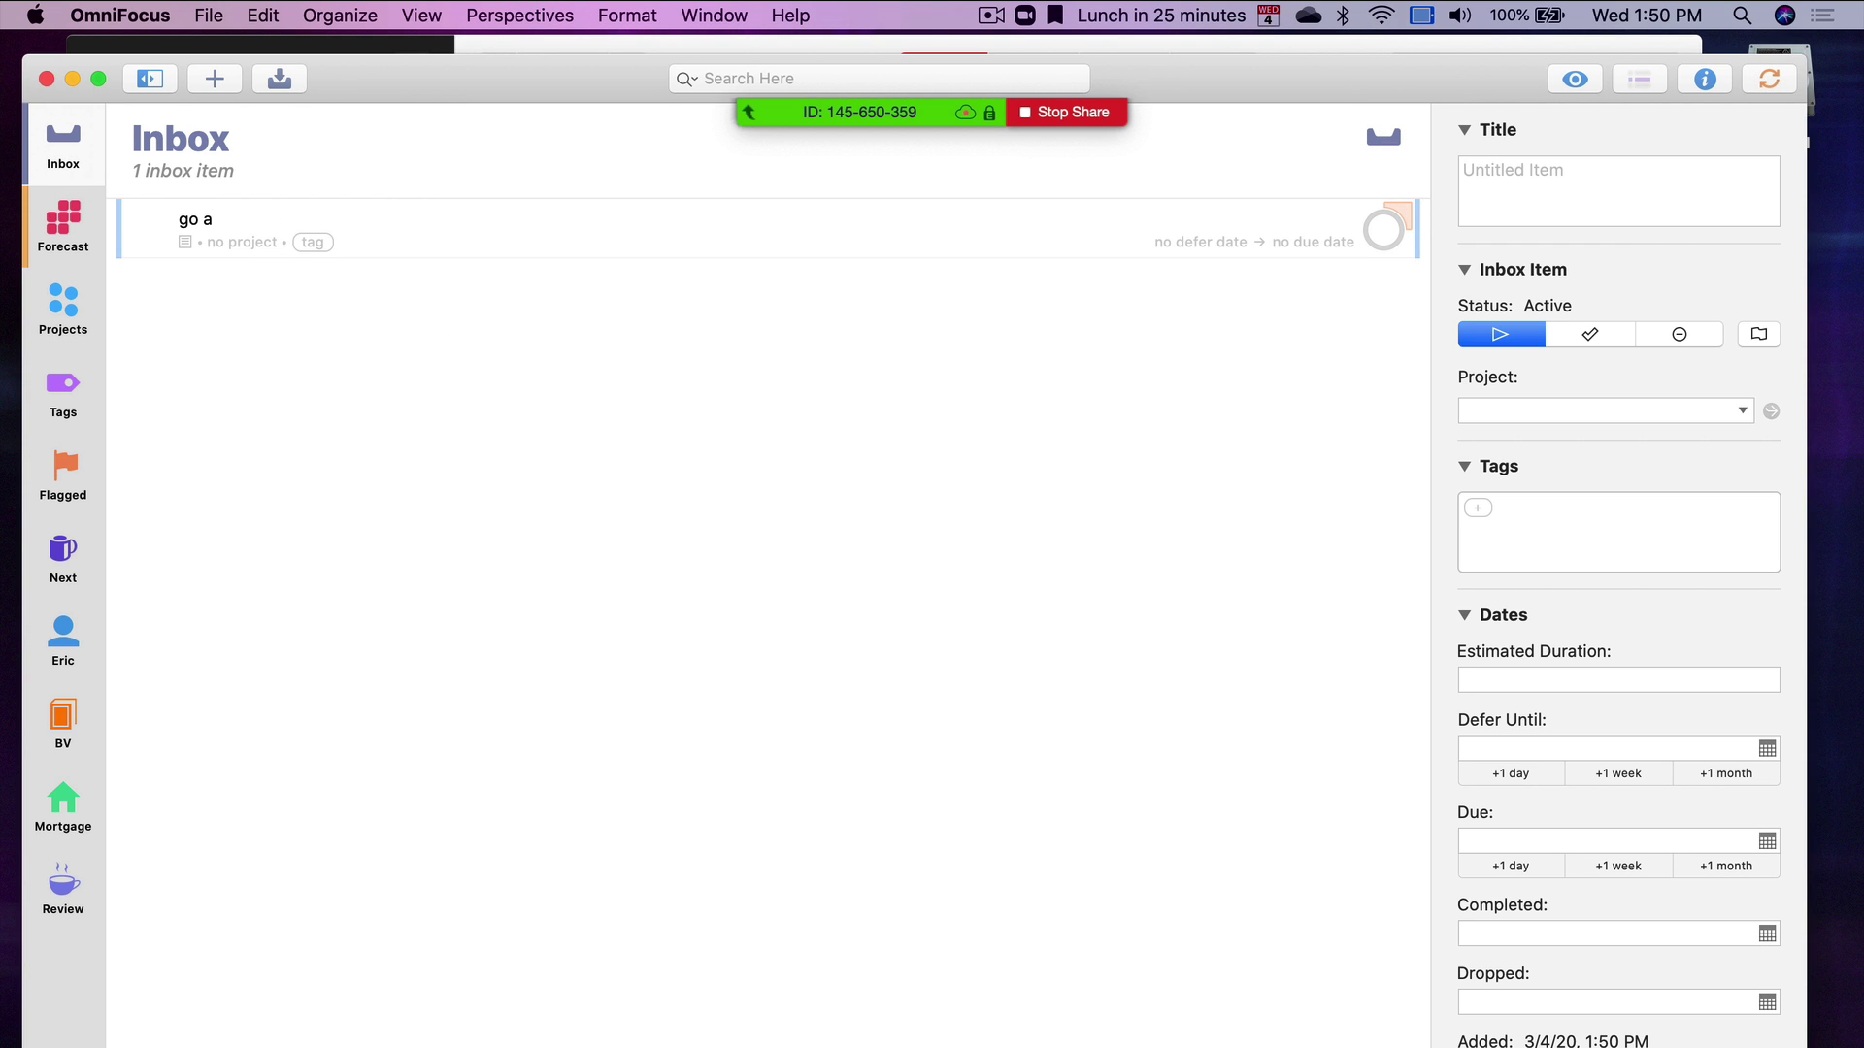
pyautogui.press('BackSpace')
pyautogui.press('BackSpace')
pyautogui.write('Go rock climbing')
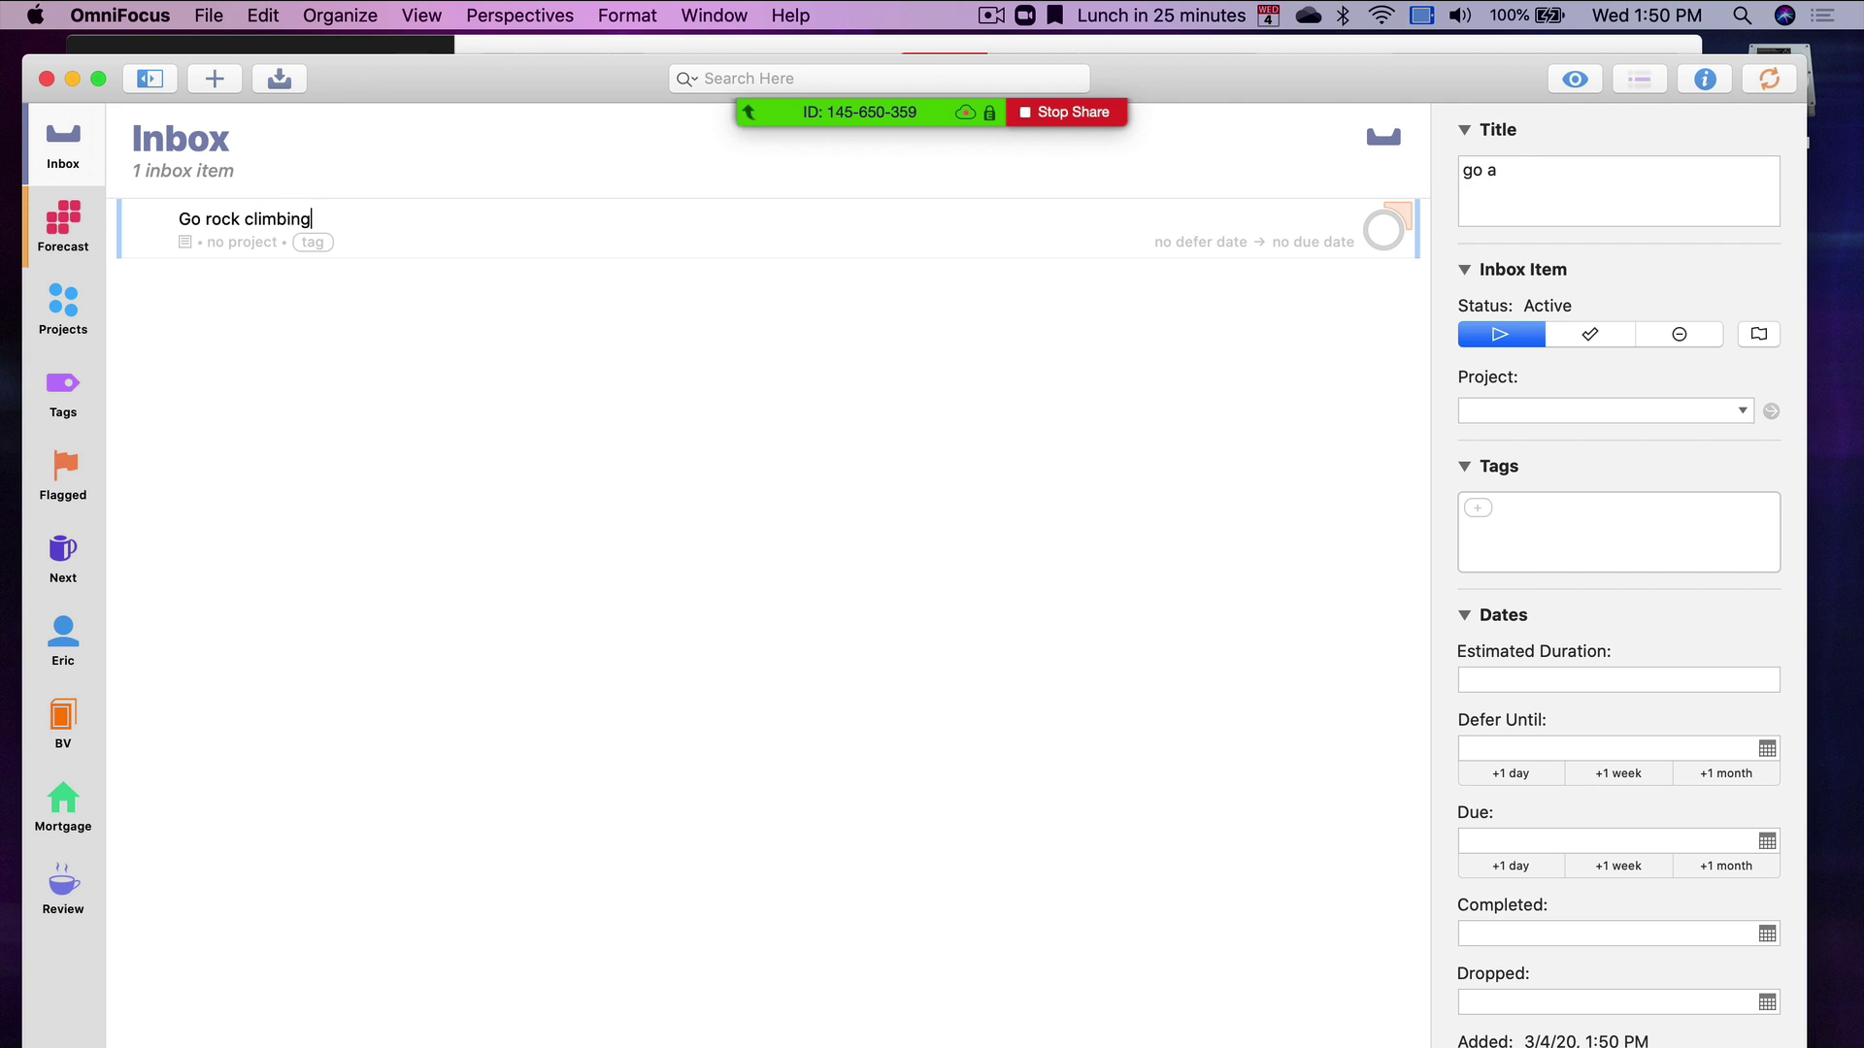
pyautogui.press('Tab')
pyautogui.write('d')
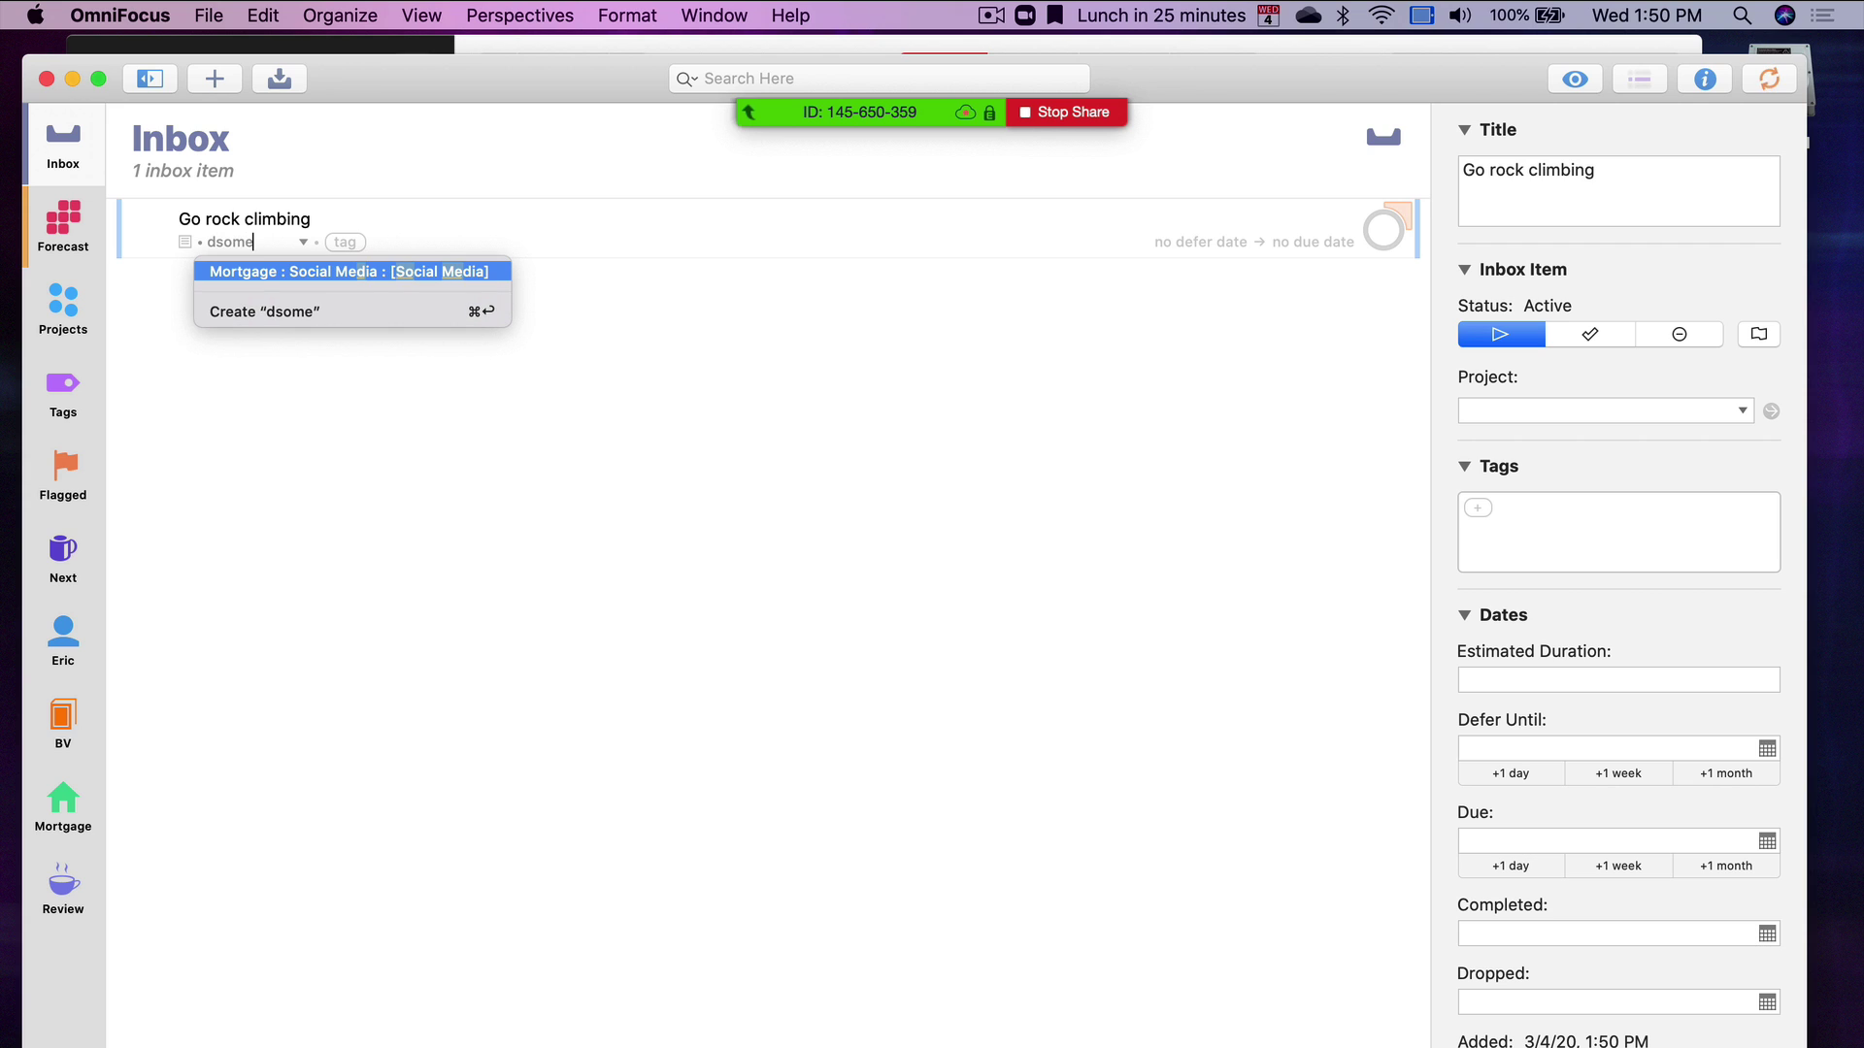
pyautogui.press('BackSpace')
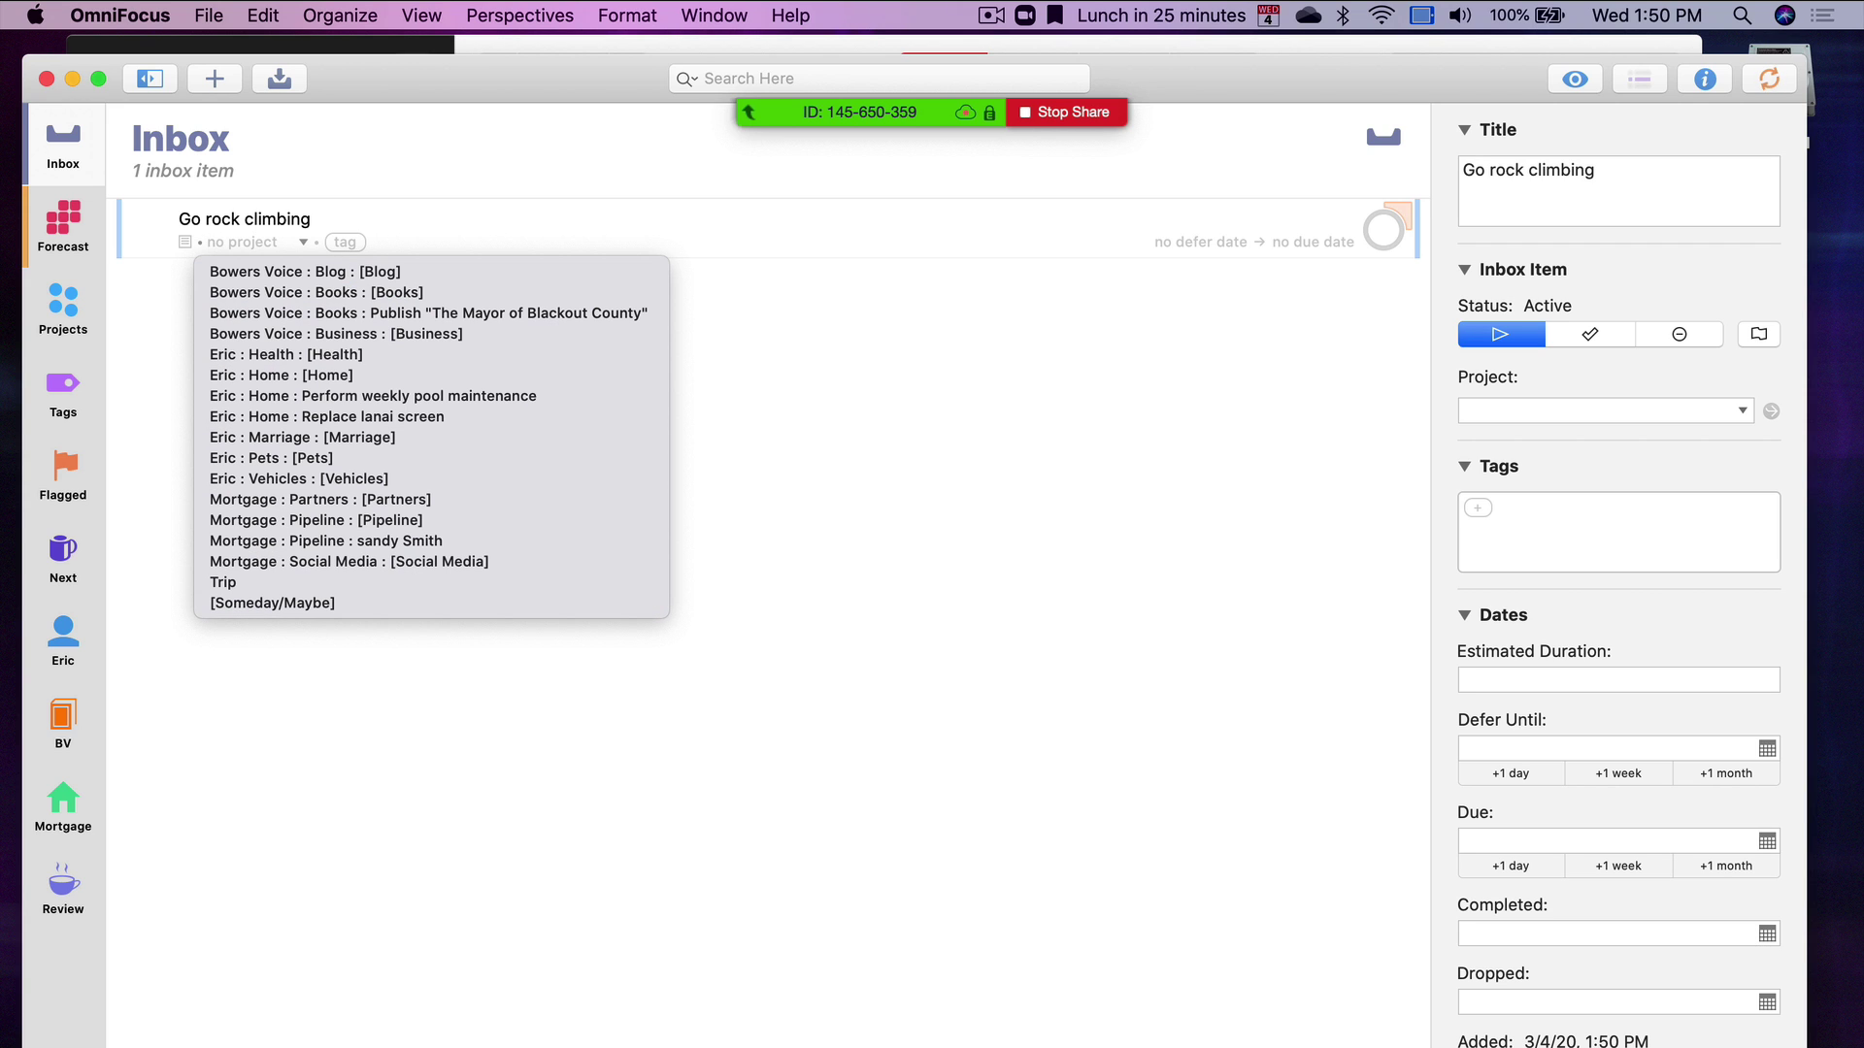
pyautogui.press('Escape')
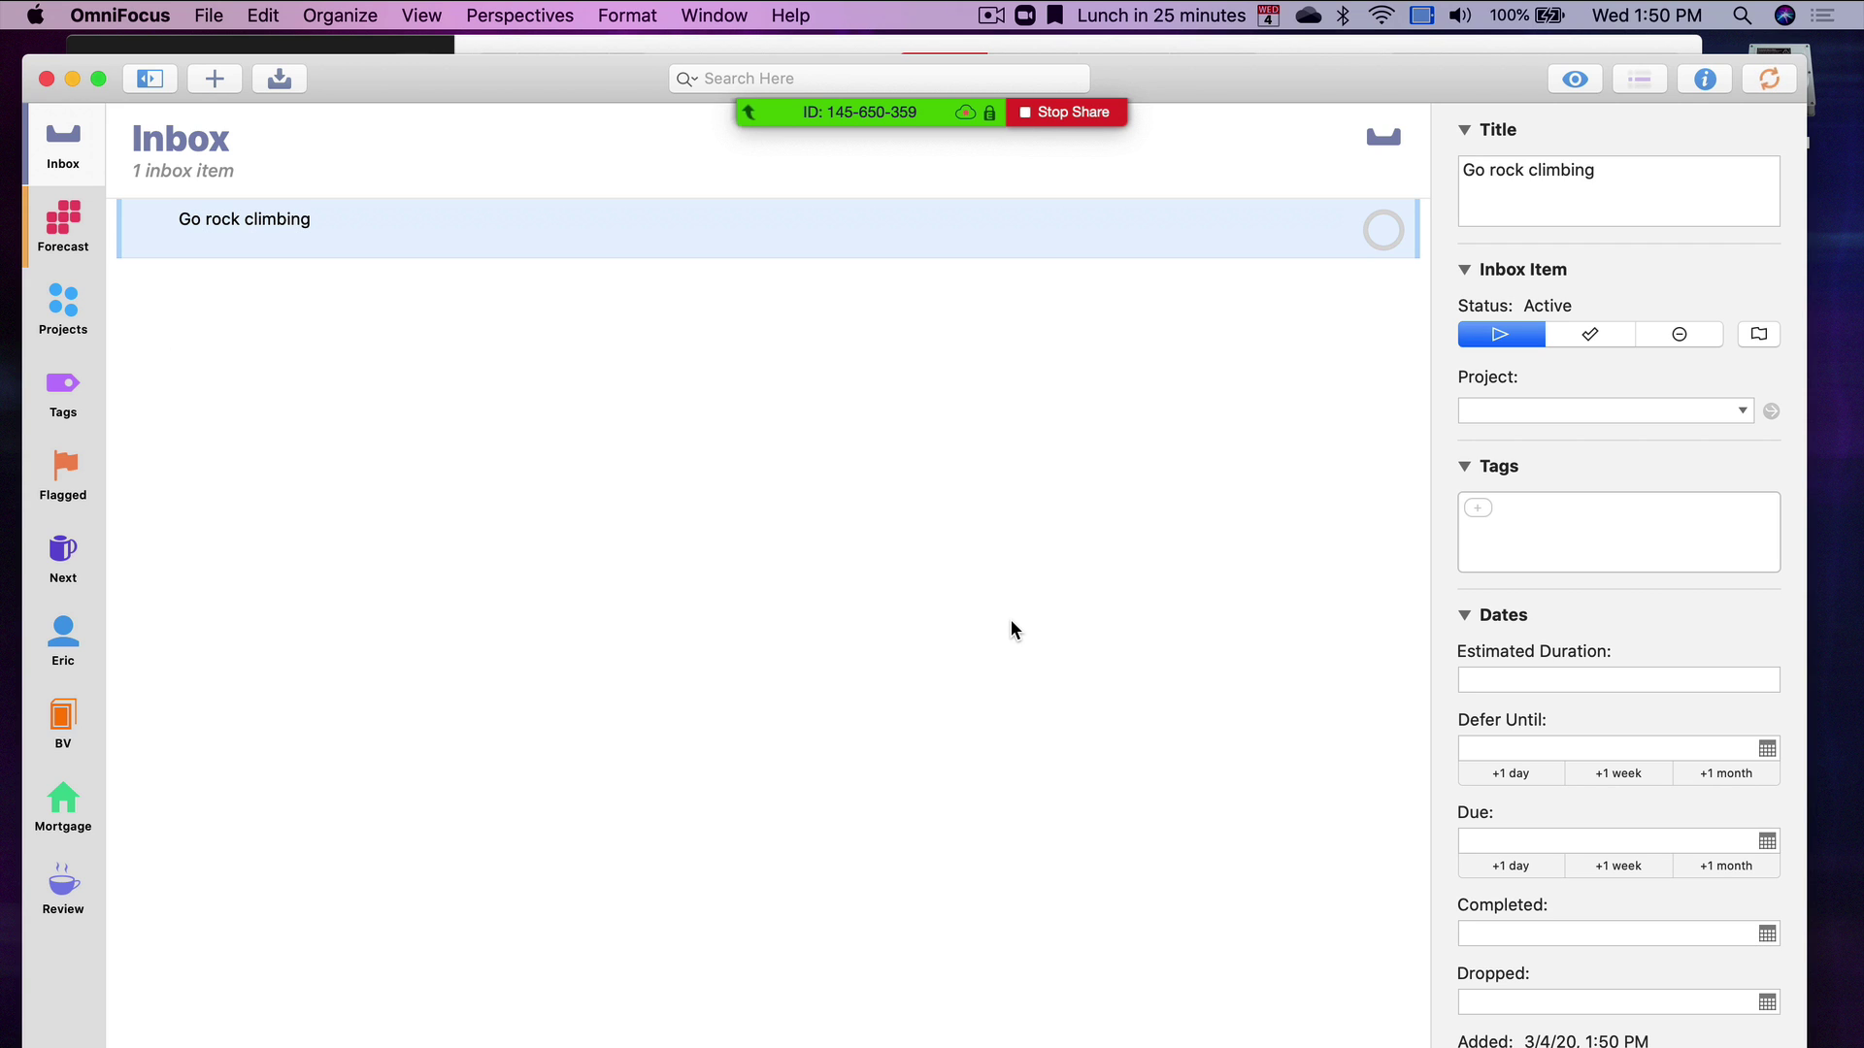
# Assign Go rock climbing to [Someday/Maybe], clean it out of the inbox, and open Review
pyautogui.click(290, 241)
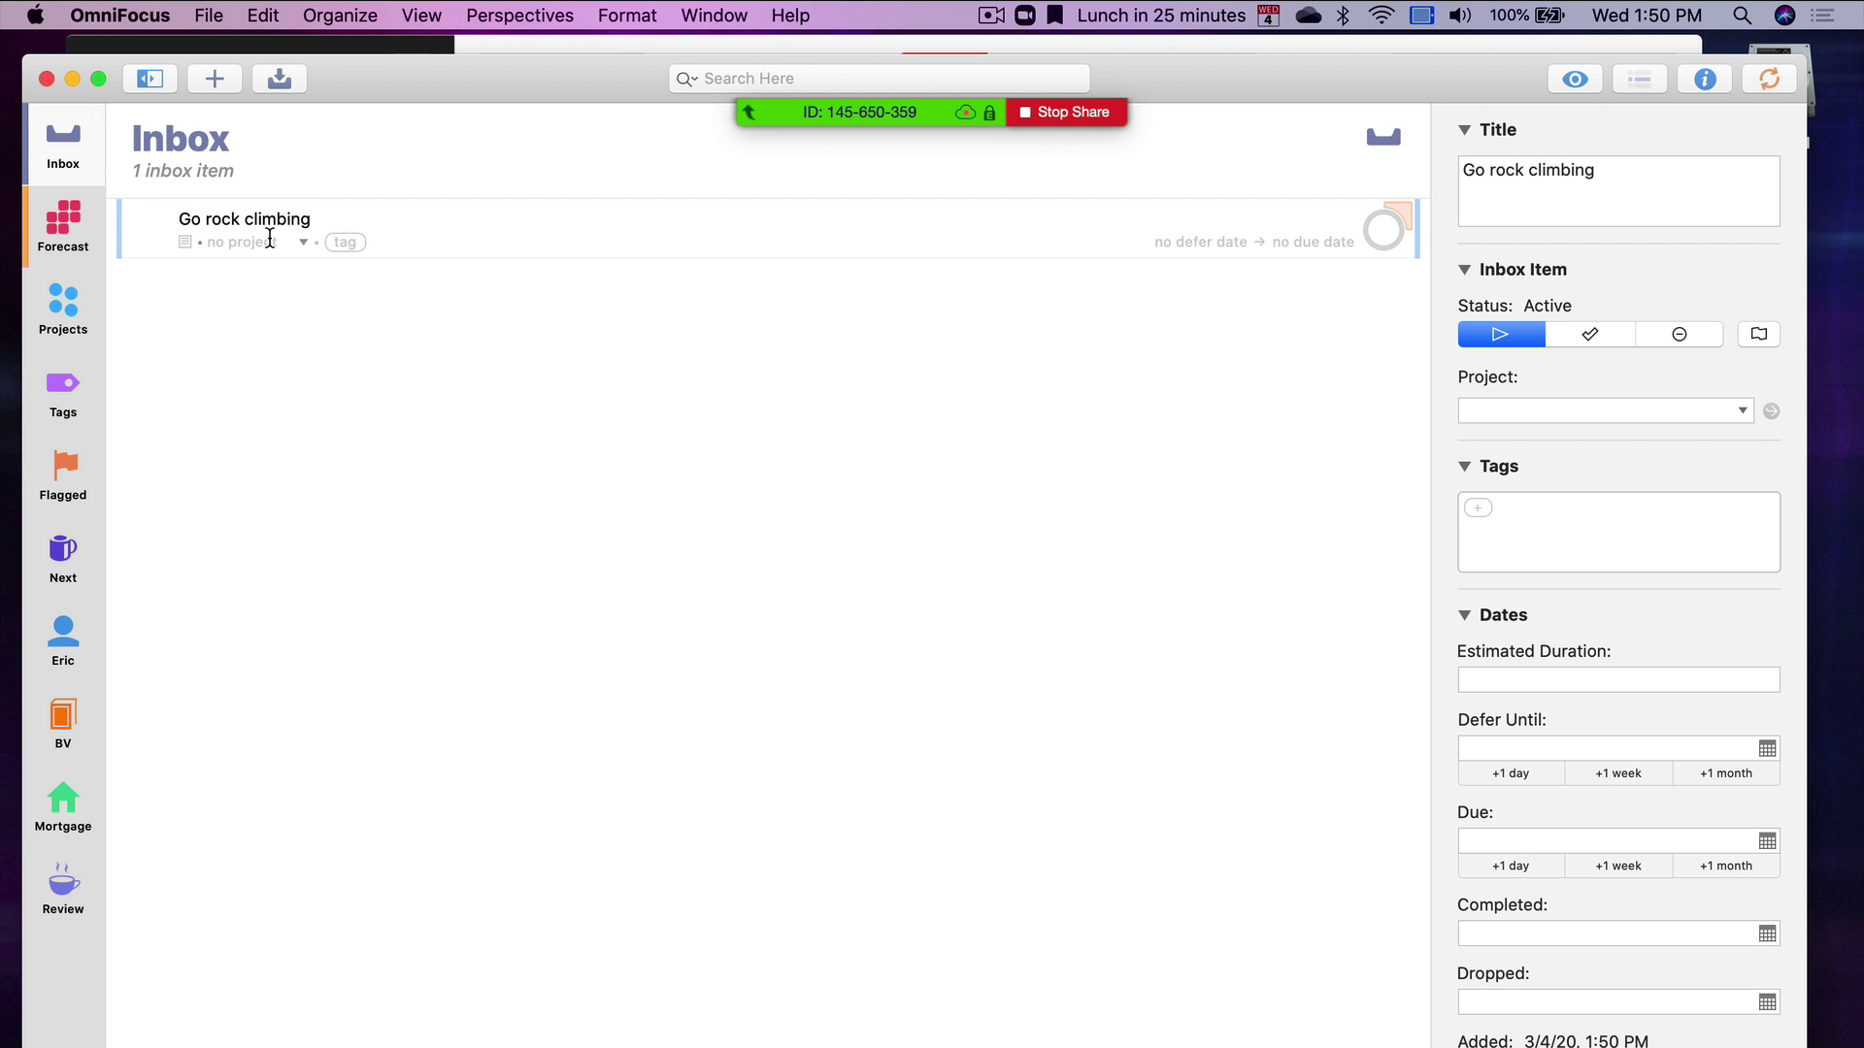
pyautogui.write('some')
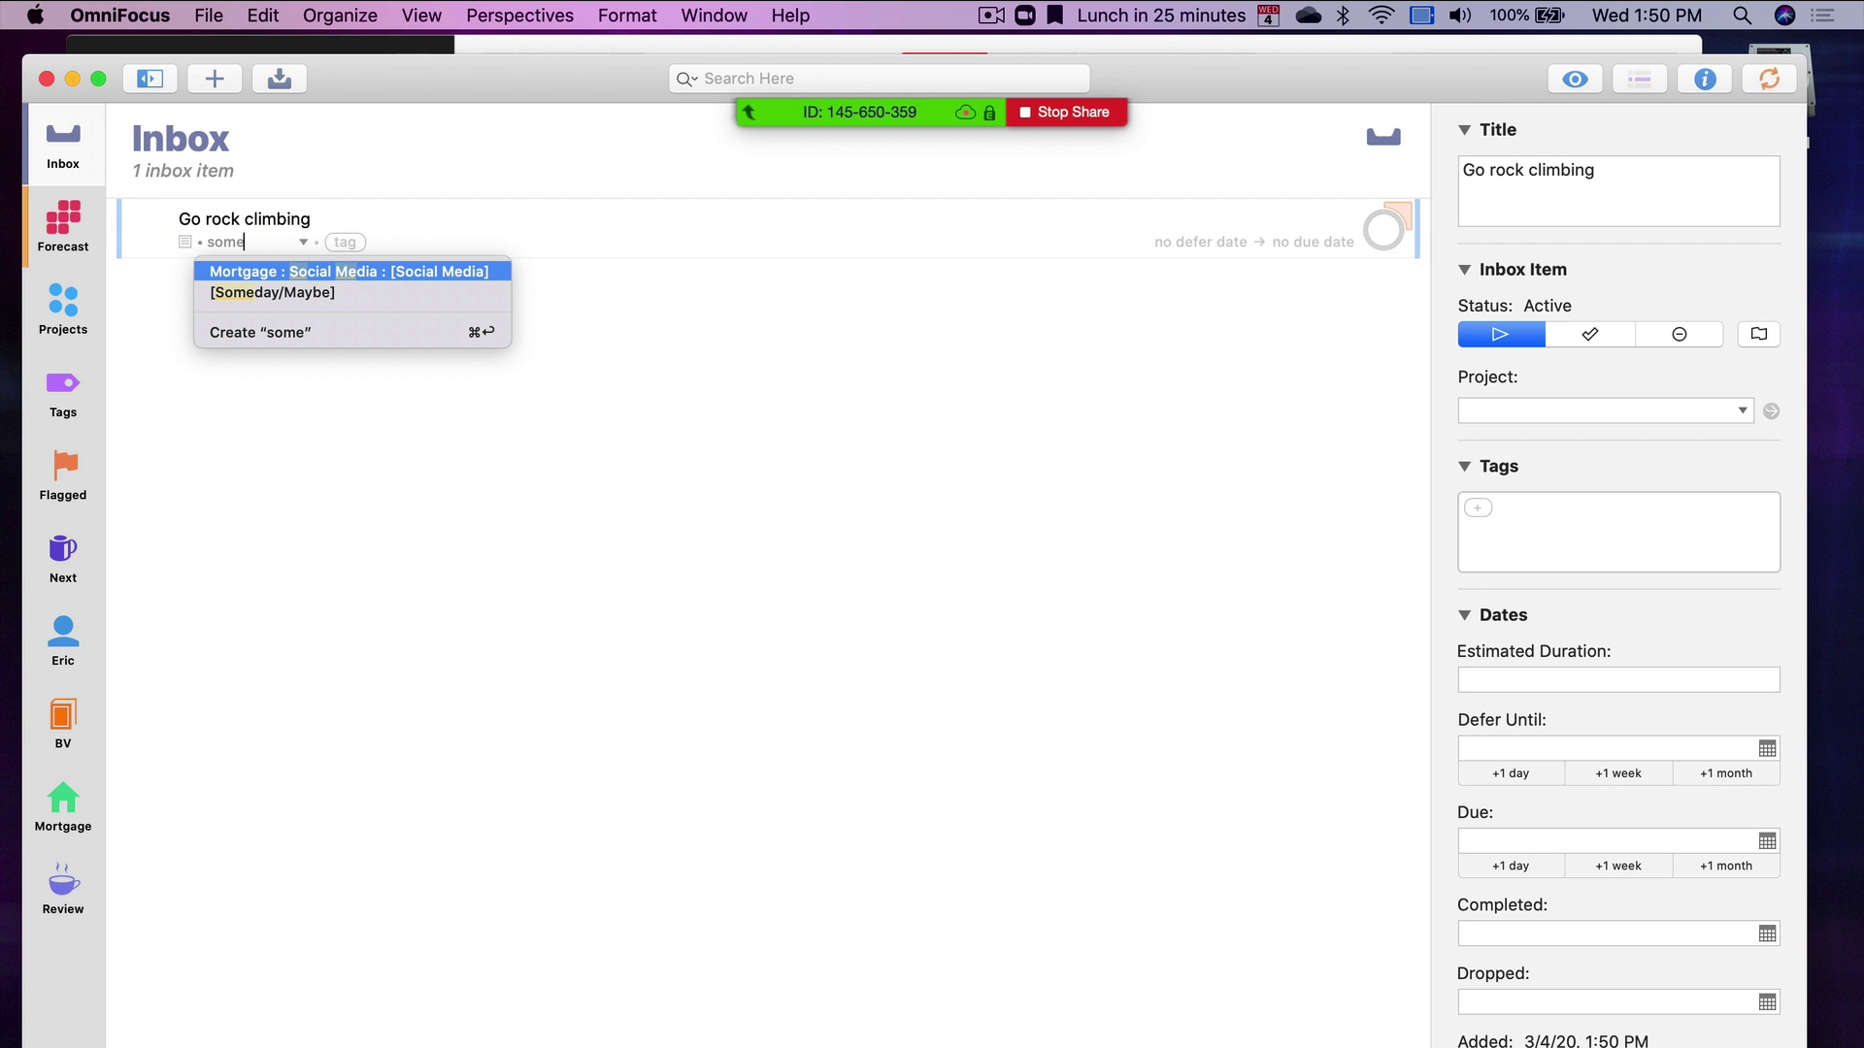
pyautogui.press('Down')
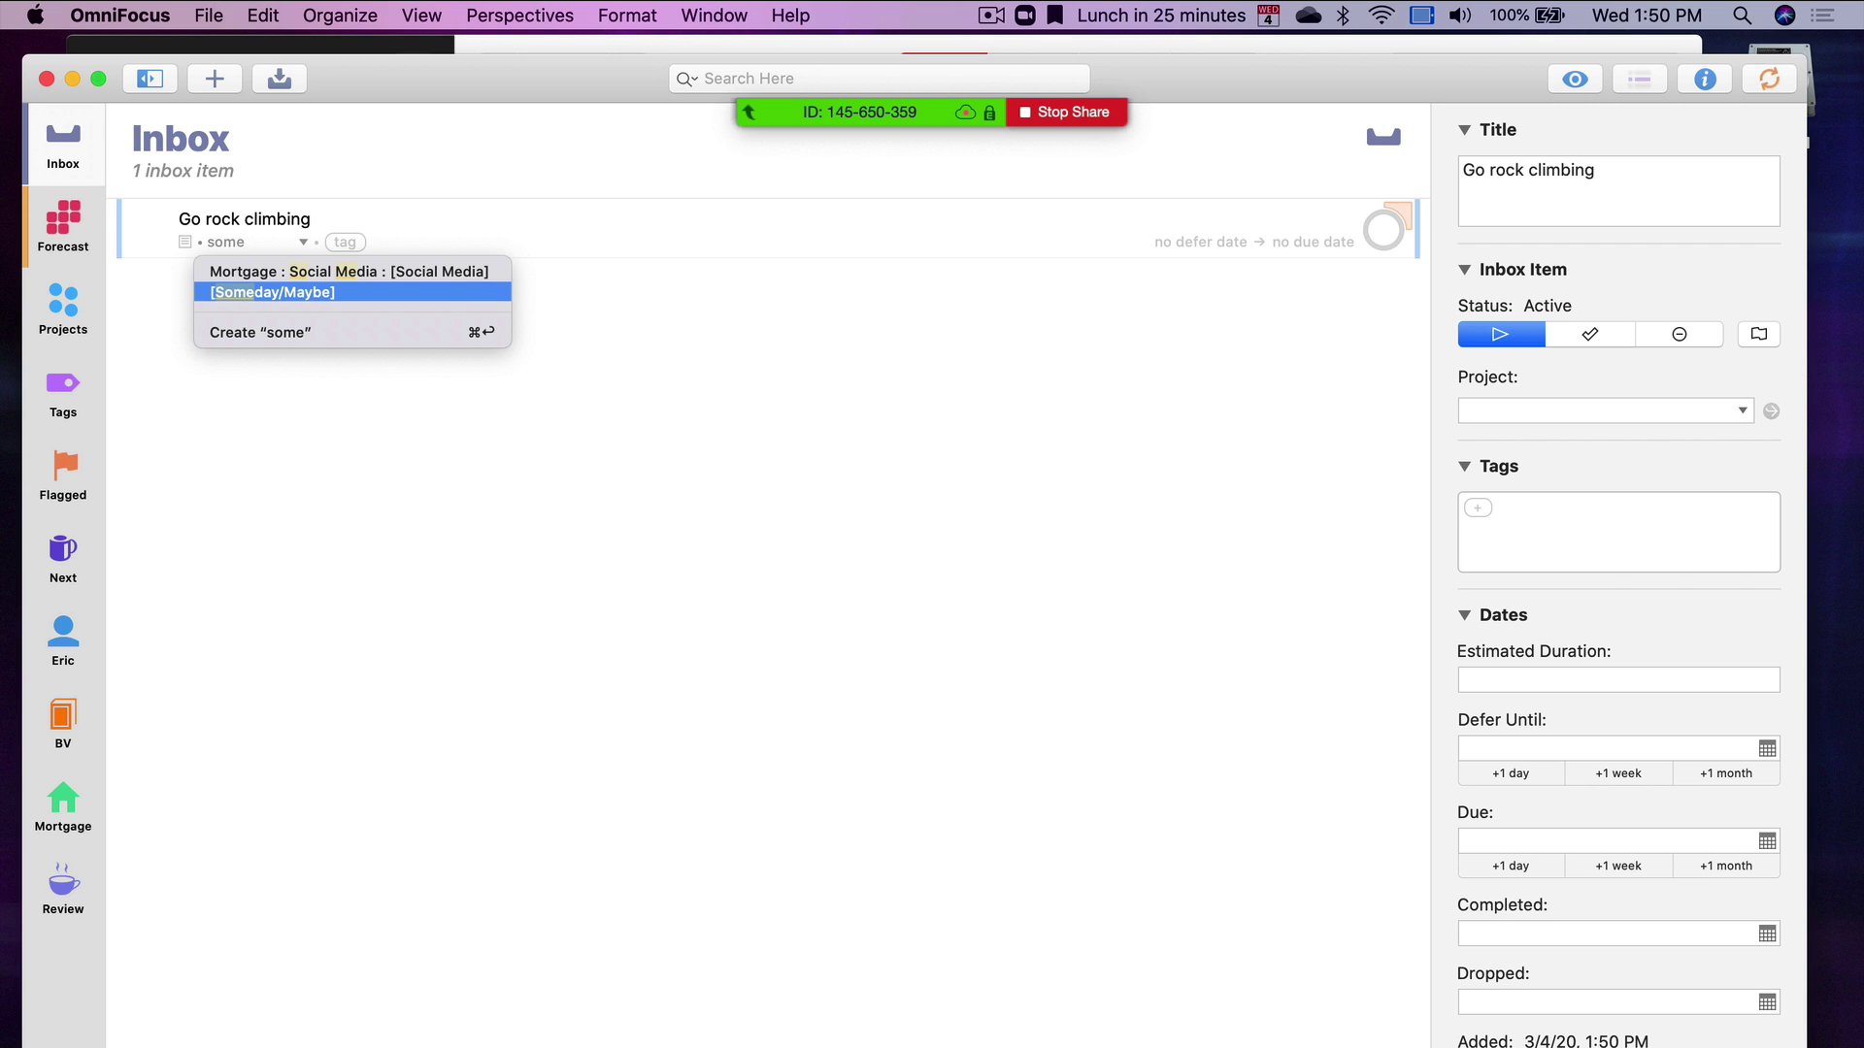
pyautogui.press('Return')
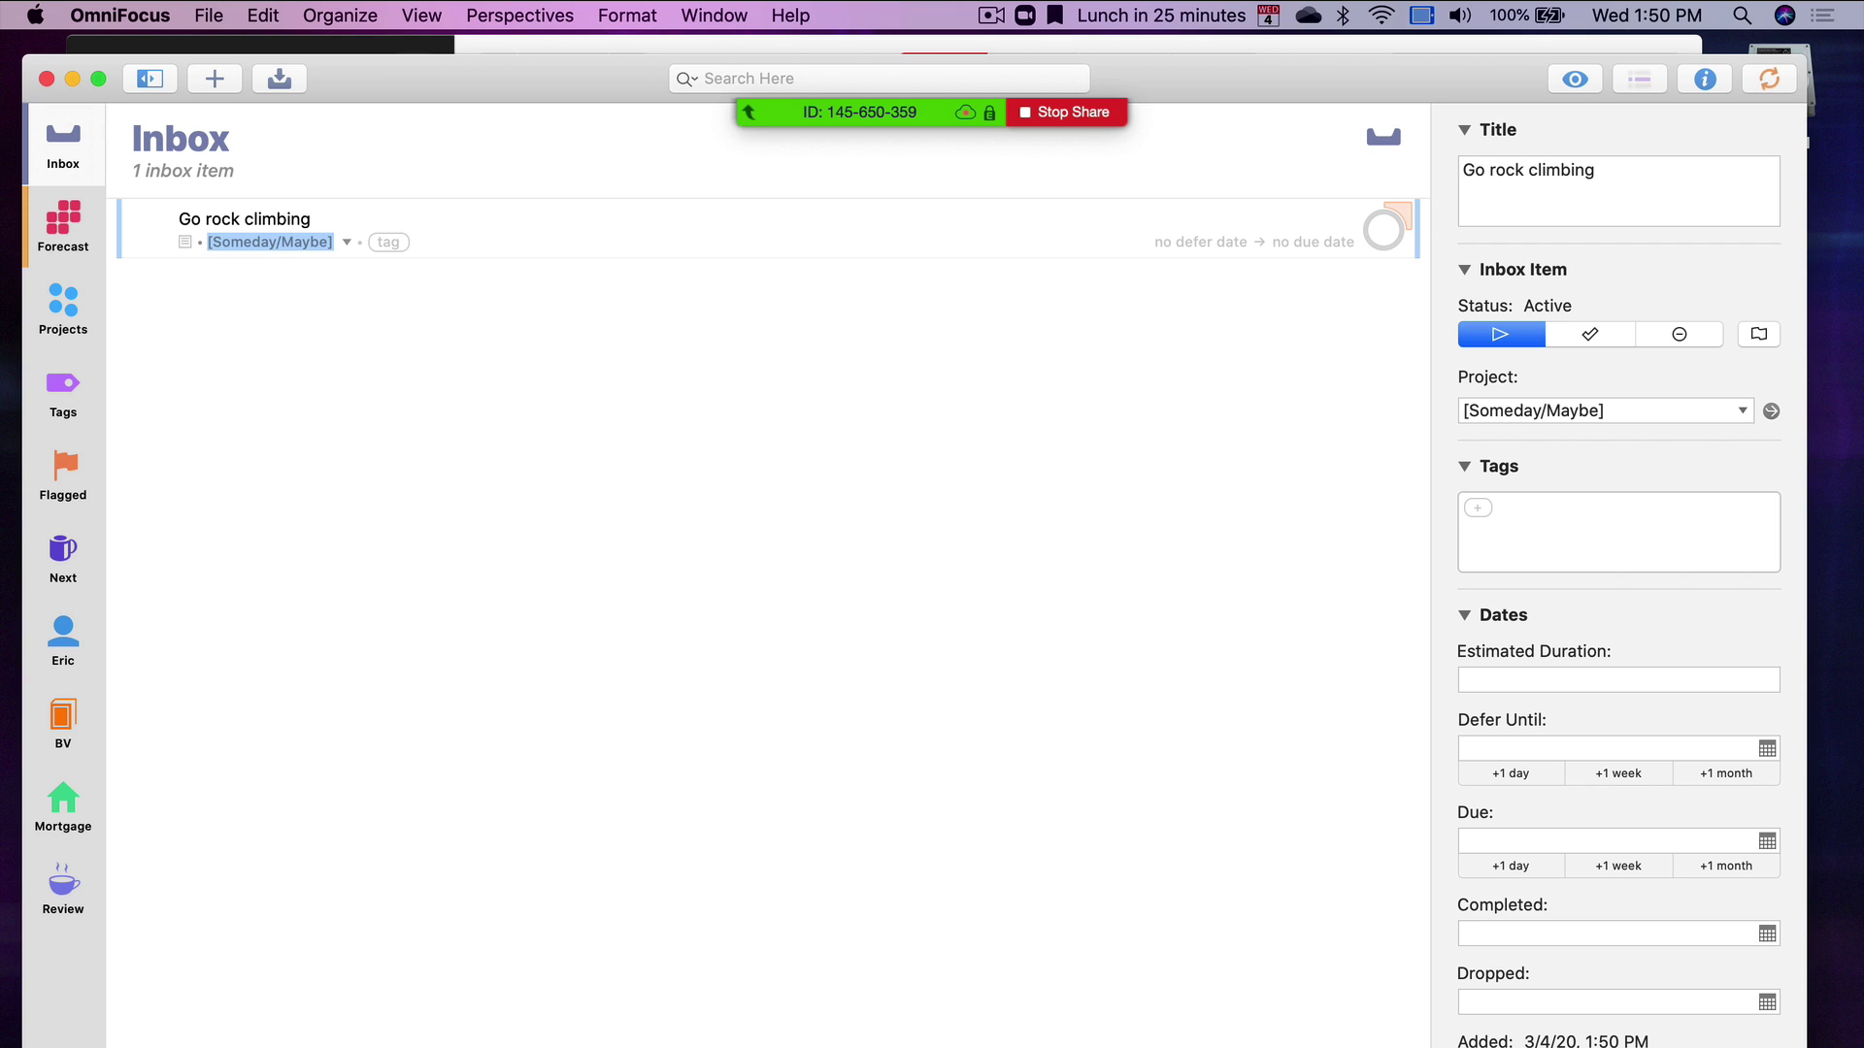
pyautogui.press('super+k')
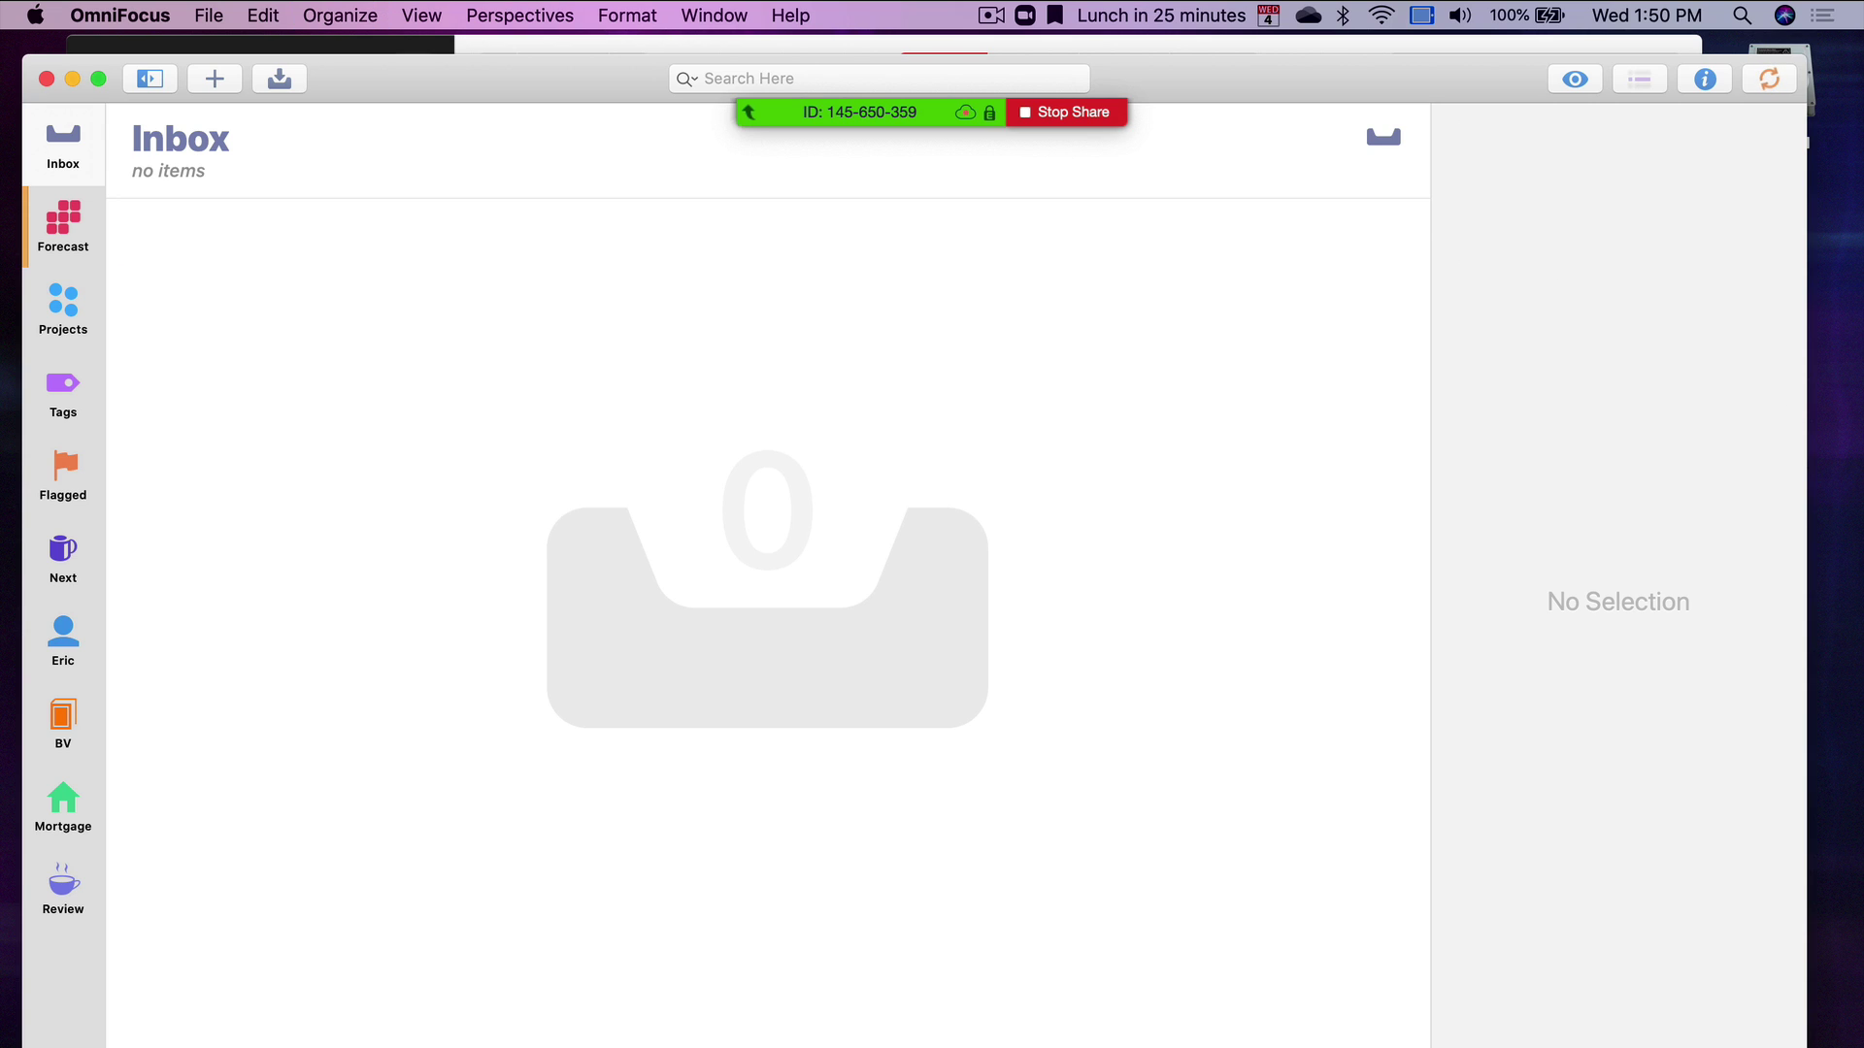
pyautogui.click(95, 894)
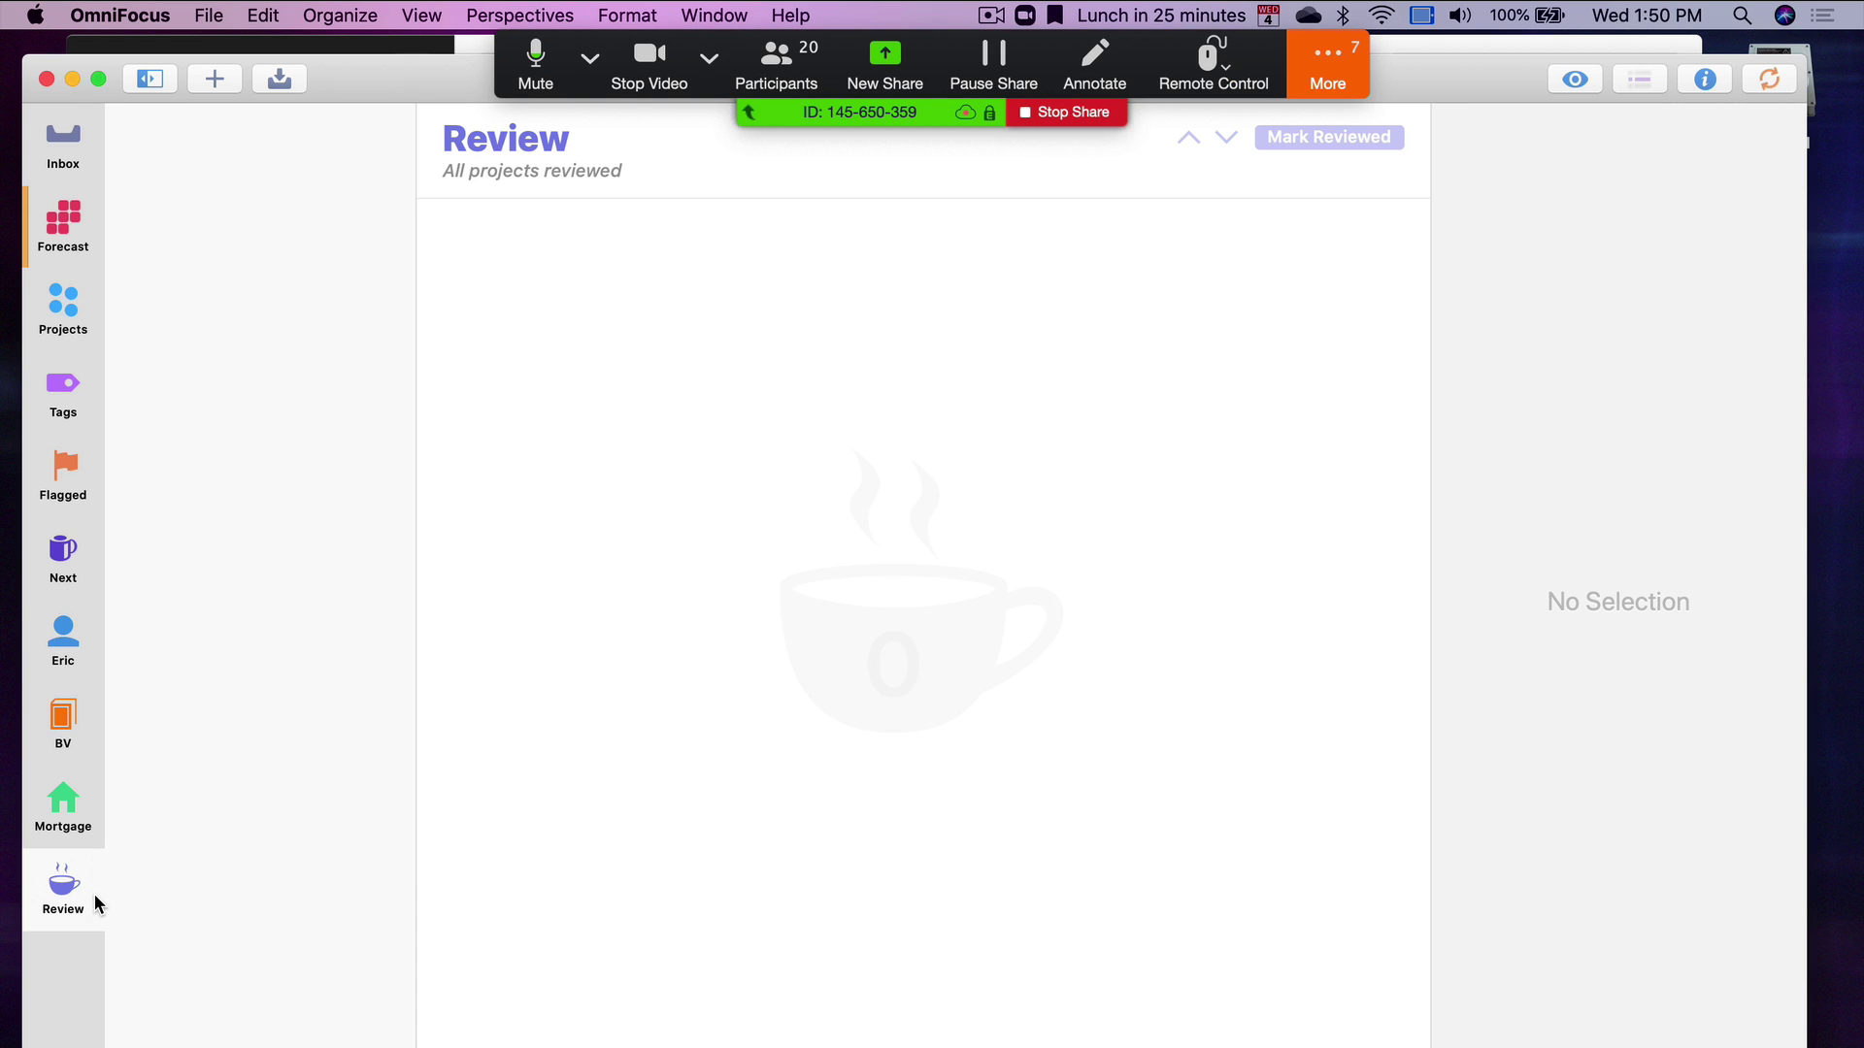